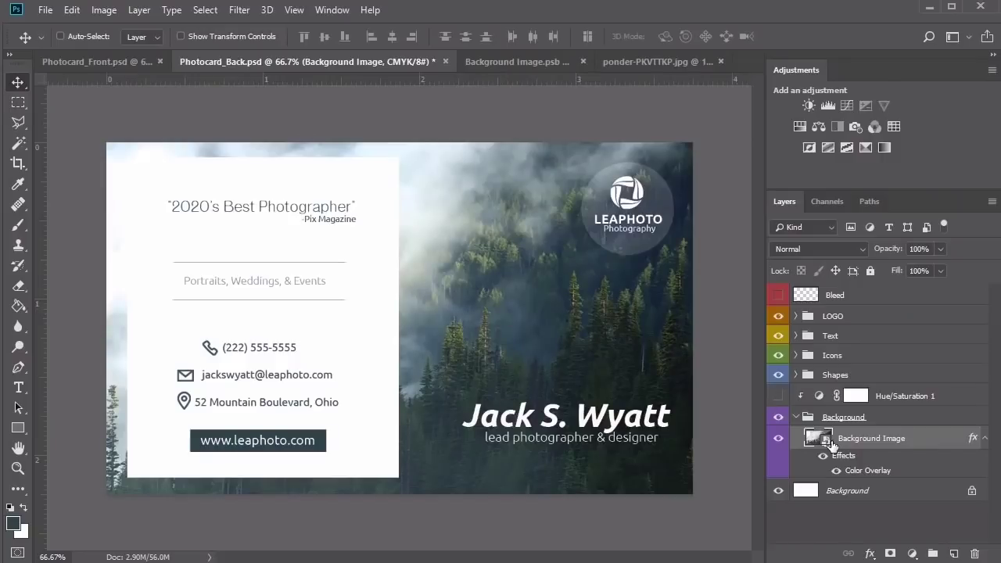
# Step: Open the Background Image smart object's contents, save it with the black-and-white tree photo, and return to Photocard_Back.psd
pyautogui.doubleClick(827, 444)
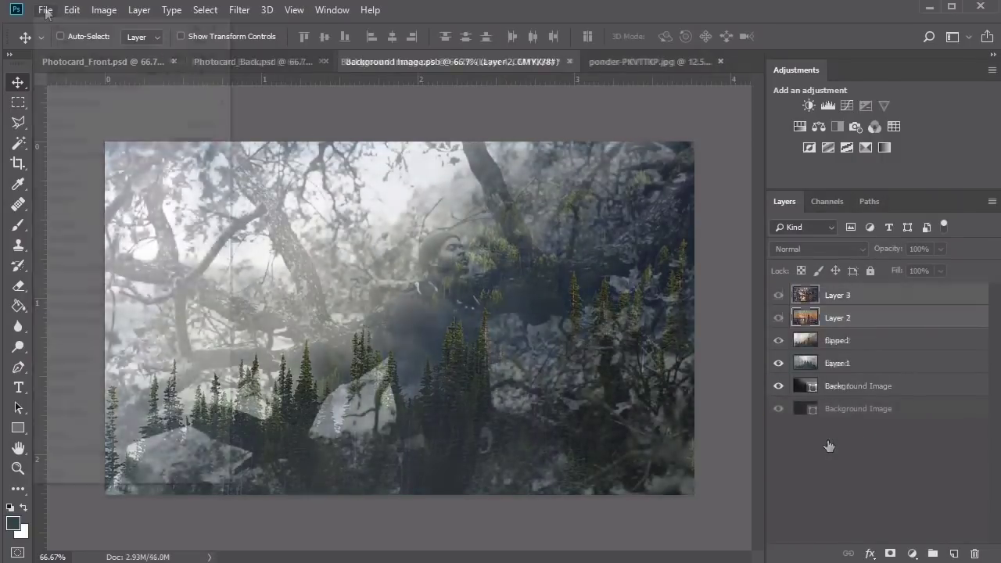
pyautogui.click(45, 9)
pyautogui.click(78, 169)
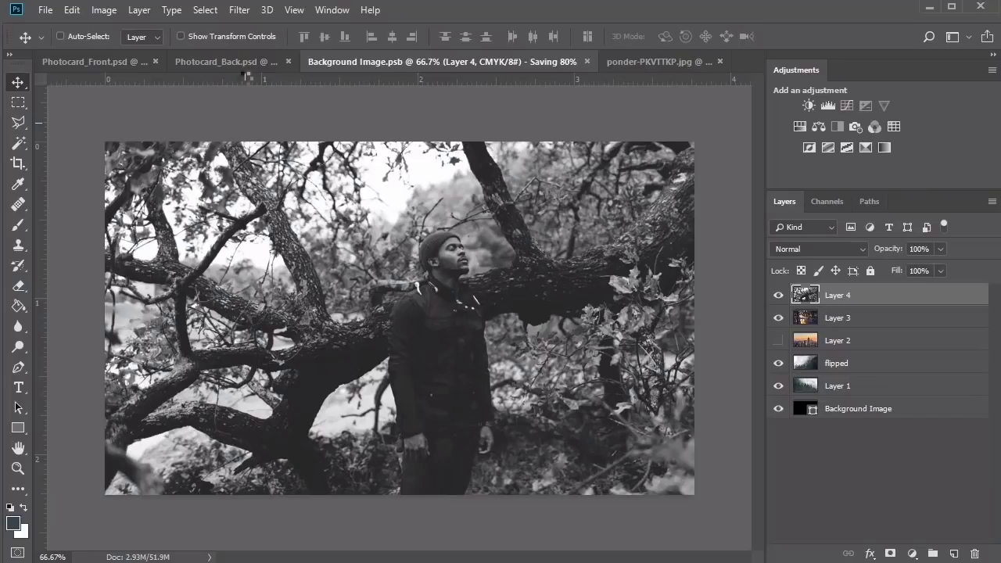
pyautogui.click(254, 56)
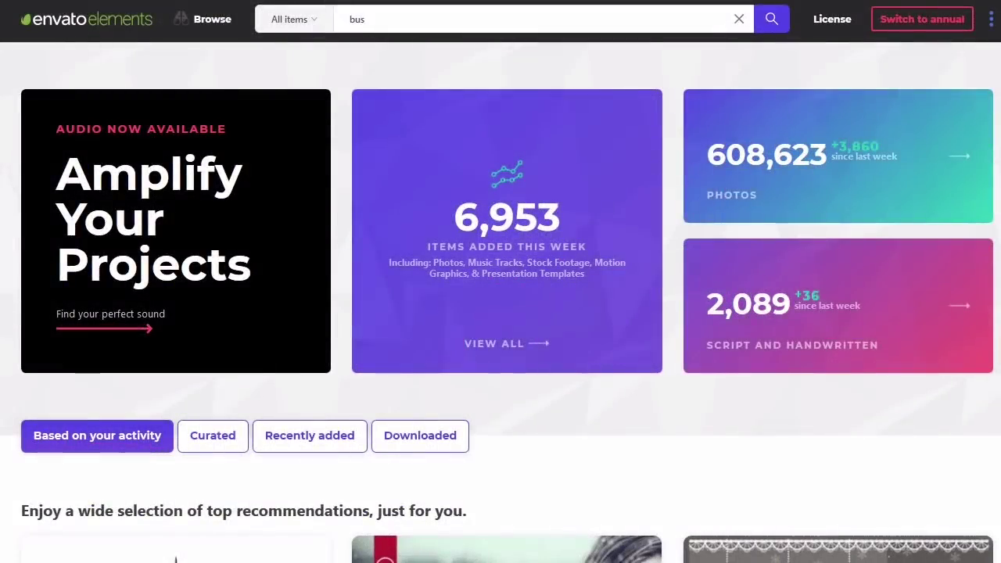
# Step: Search Envato Elements for "business card" and browse the graphic template results down to the end of the page
pyautogui.write('iness car')
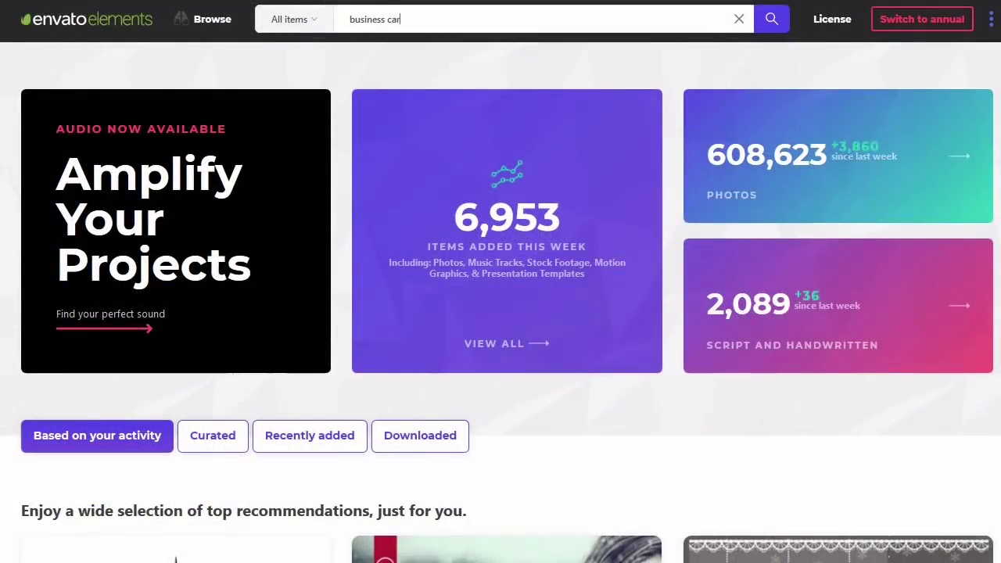
pyautogui.press('Return')
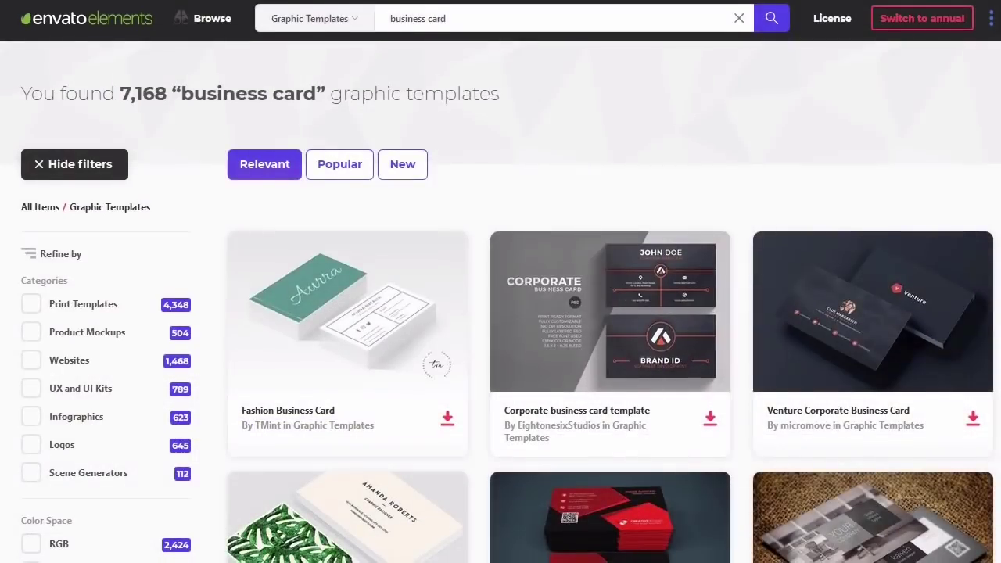
pyautogui.scroll(-1, 500, 313)
pyautogui.scroll(-2, 501, 313)
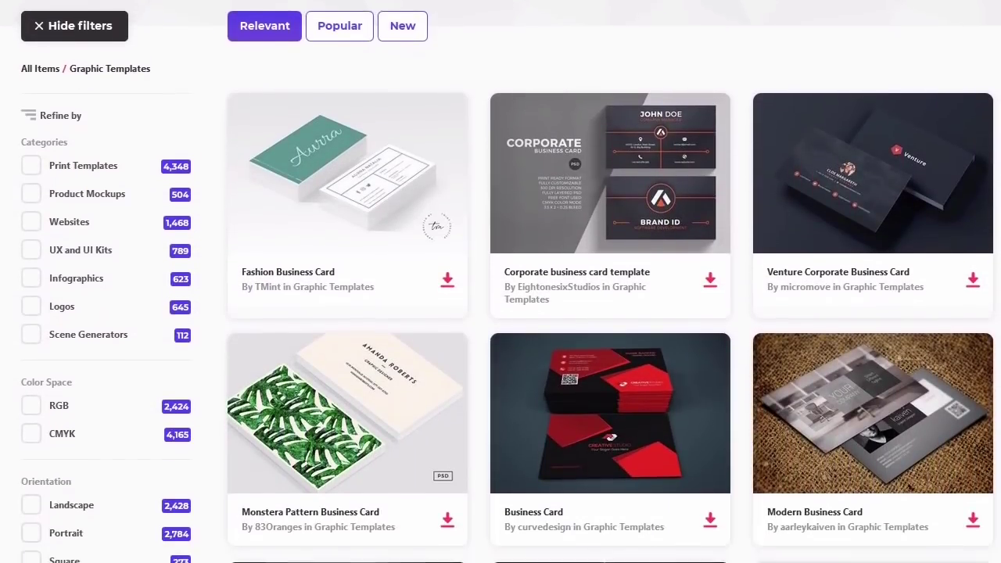
pyautogui.scroll(-2, 501, 313)
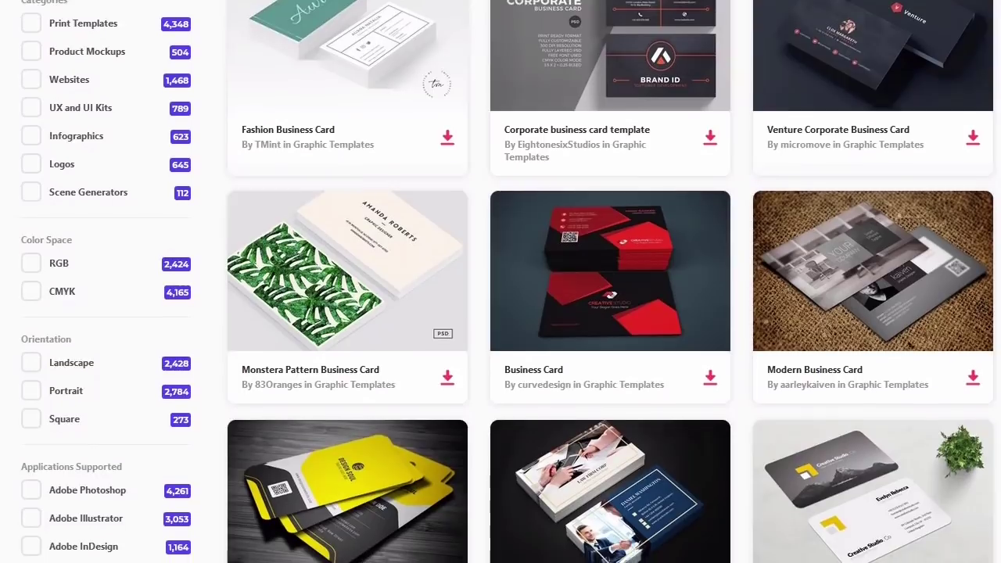
pyautogui.scroll(-2, 500, 313)
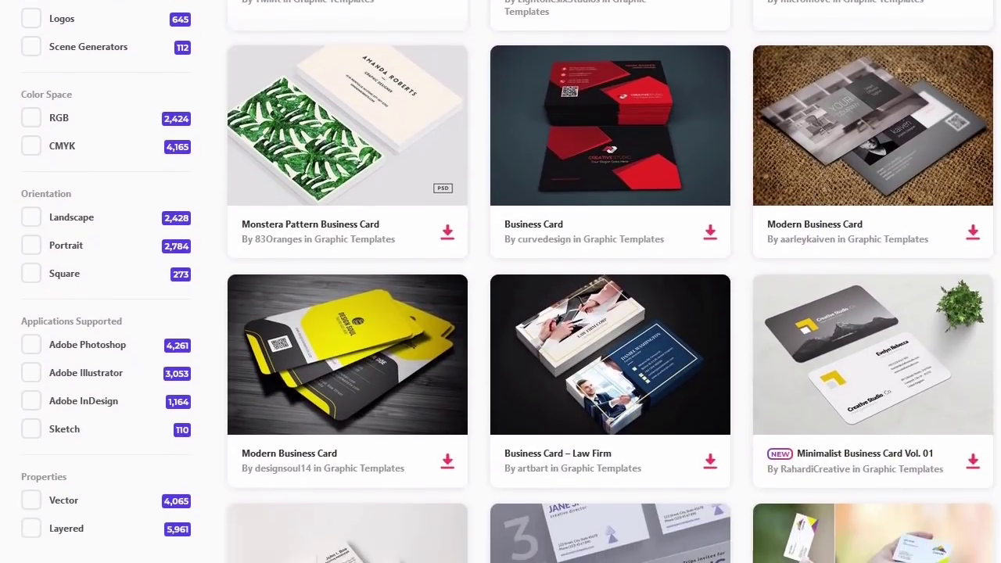
pyautogui.scroll(-2, 501, 312)
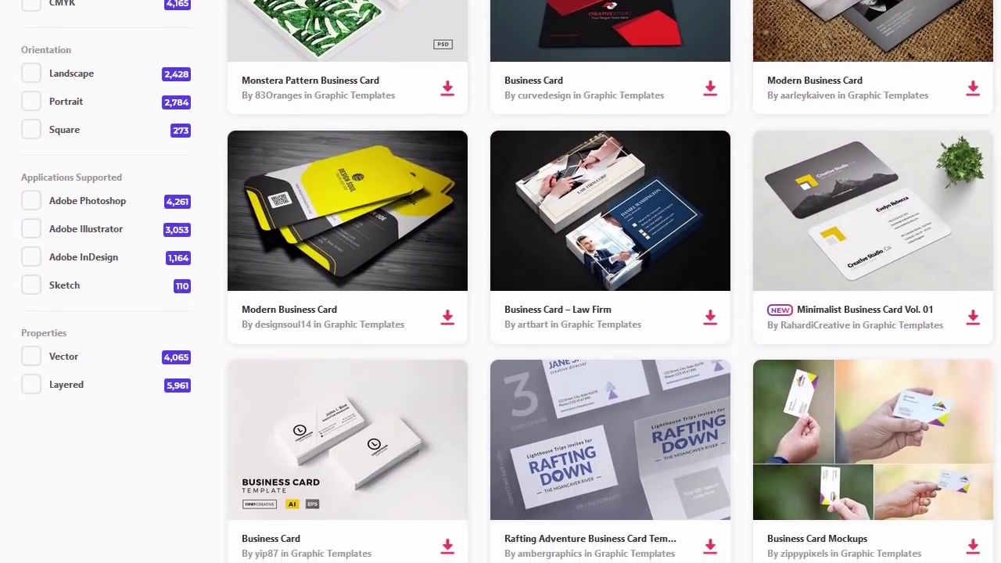
pyautogui.scroll(-2, 500, 313)
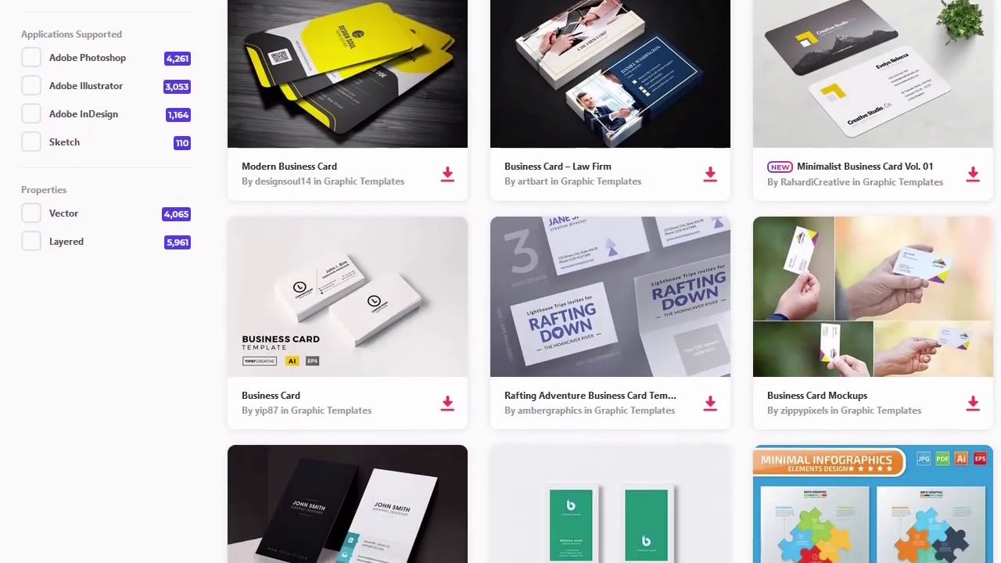
pyautogui.scroll(-2, 500, 312)
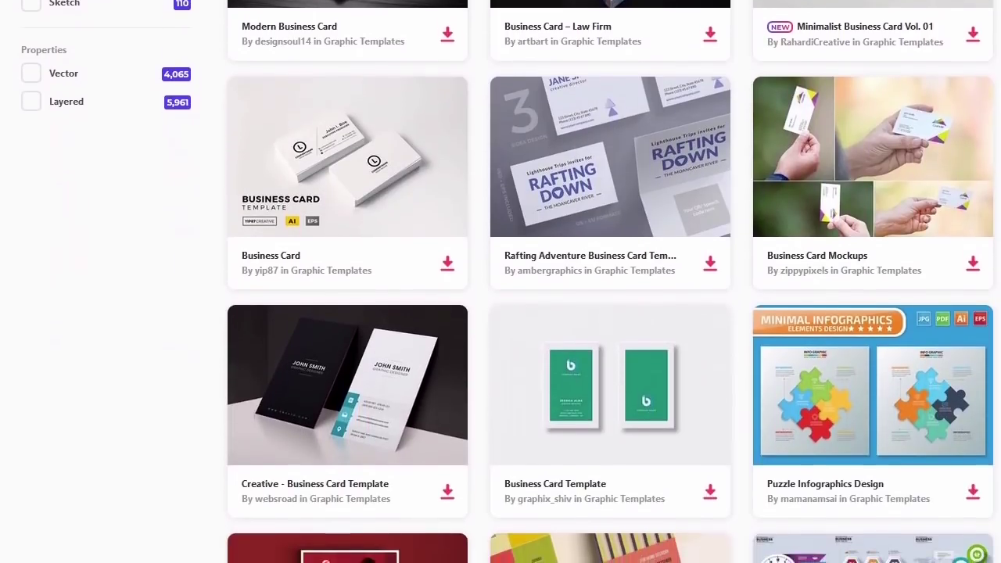
pyautogui.scroll(-1, 501, 312)
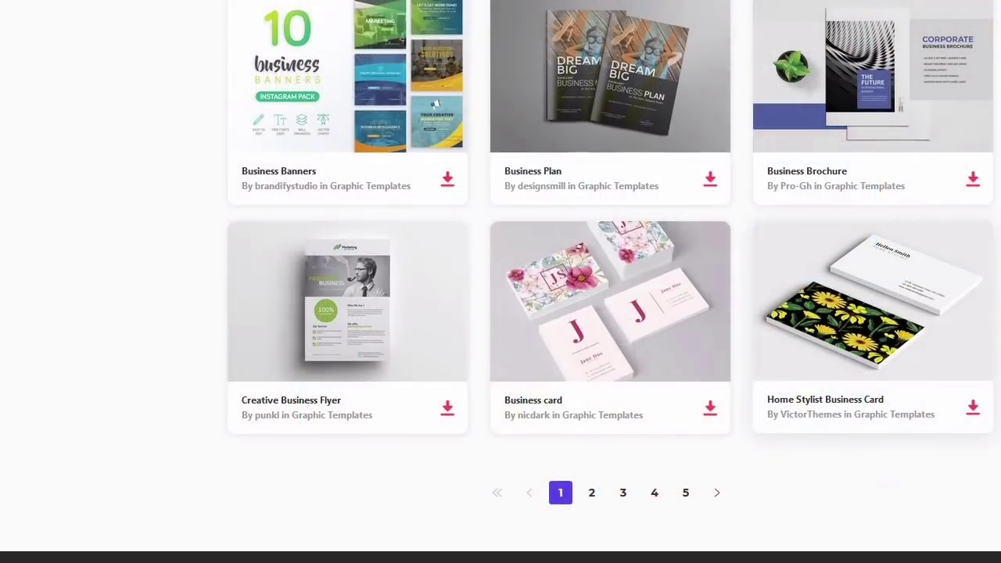
# Step: Open the Home Stylist Business Card template and examine its listed features and card size
pyautogui.click(906, 319)
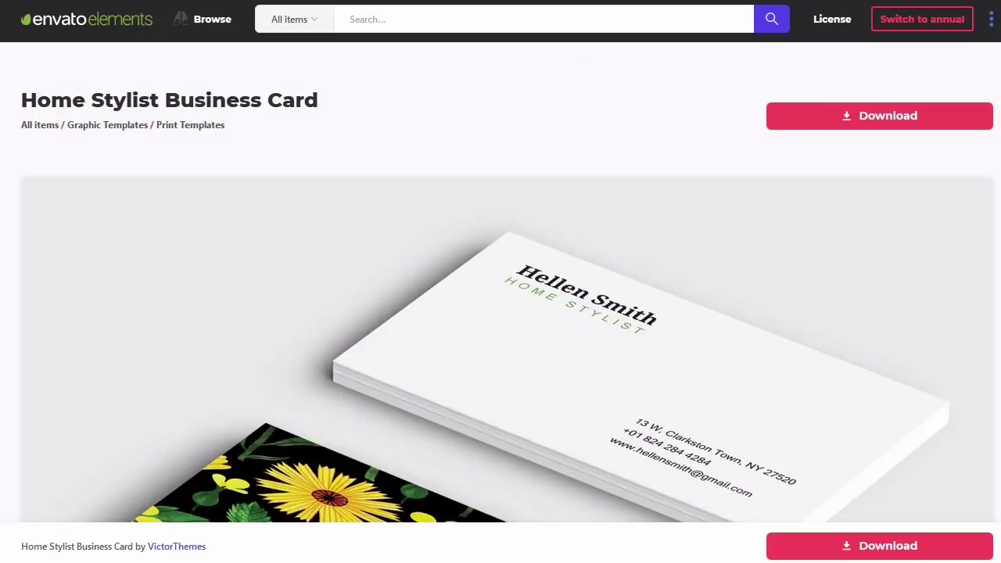
pyautogui.scroll(-10, 992, 270)
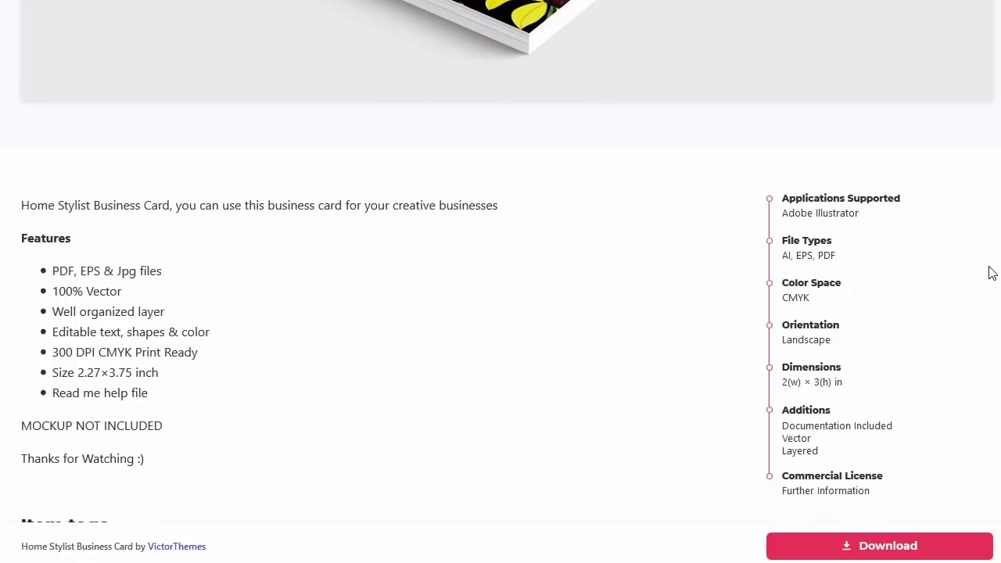
pyautogui.moveTo(157, 378); pyautogui.dragTo(77, 378)
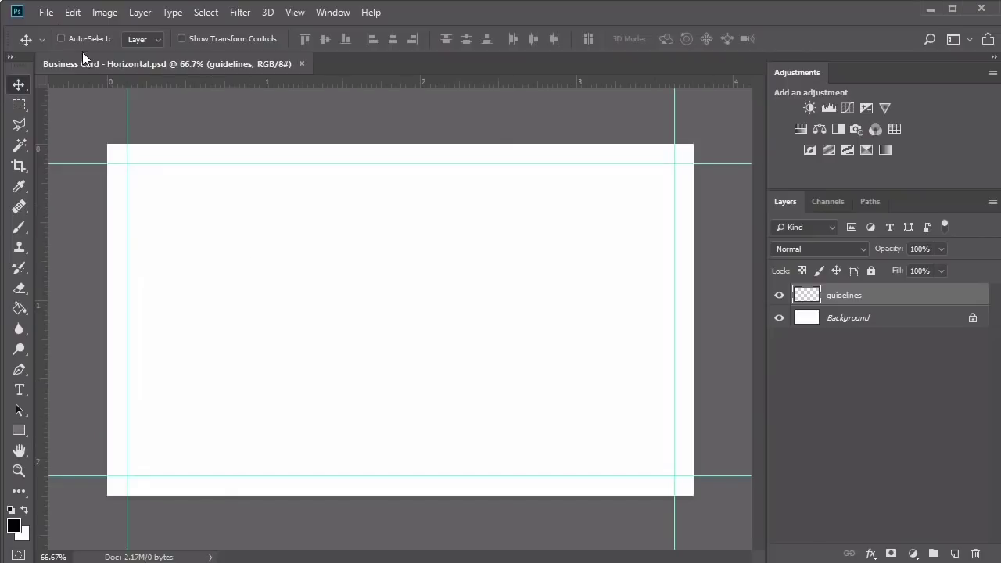
# Step: In Photoshop, start a new document 3.75 inches wide and 2.25 inches high with a resolution of 300 pixels/inch
pyautogui.click(46, 12)
pyautogui.click(56, 29)
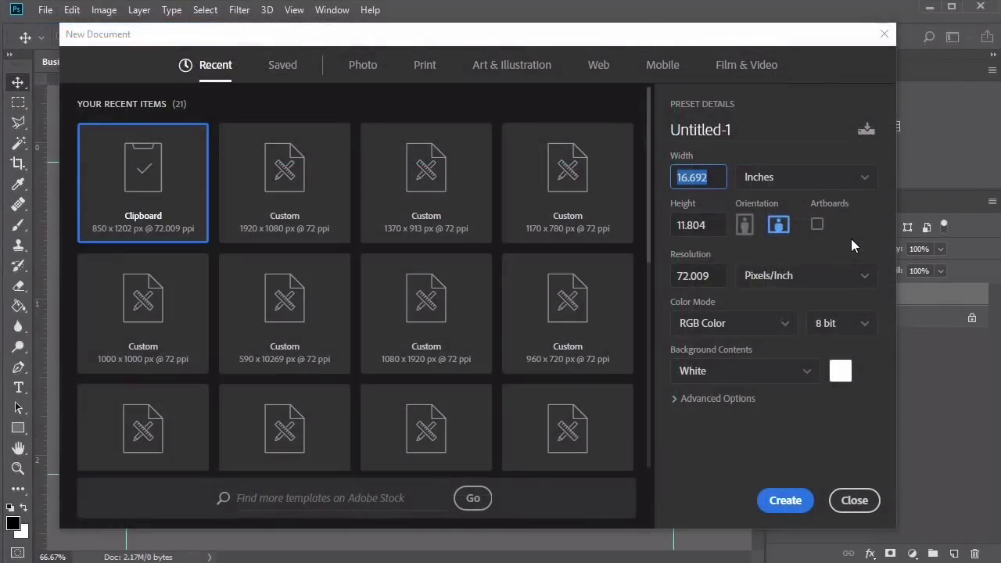
pyautogui.write('3.75')
pyautogui.press('Tab')
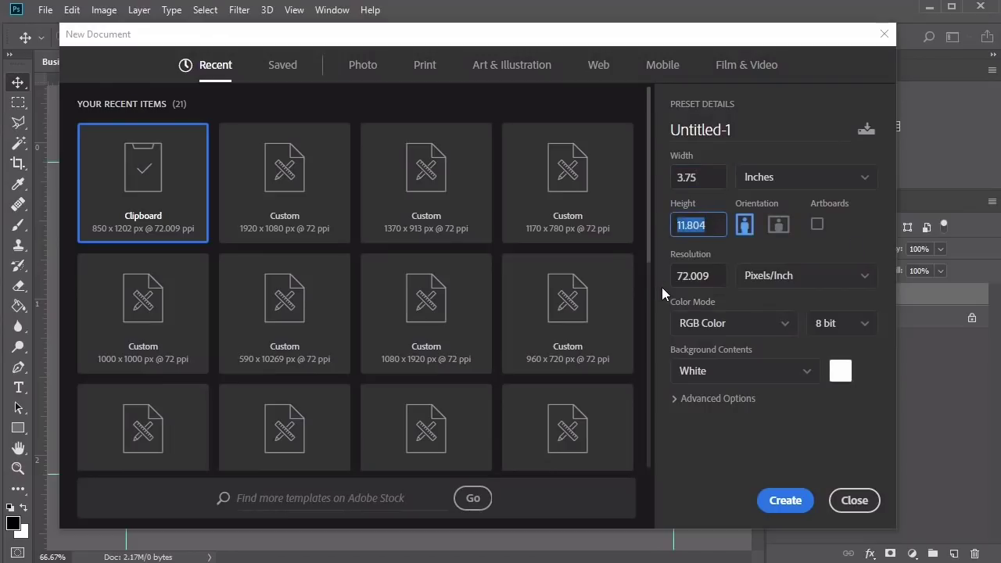
pyautogui.write('2.25')
pyautogui.press('Tab')
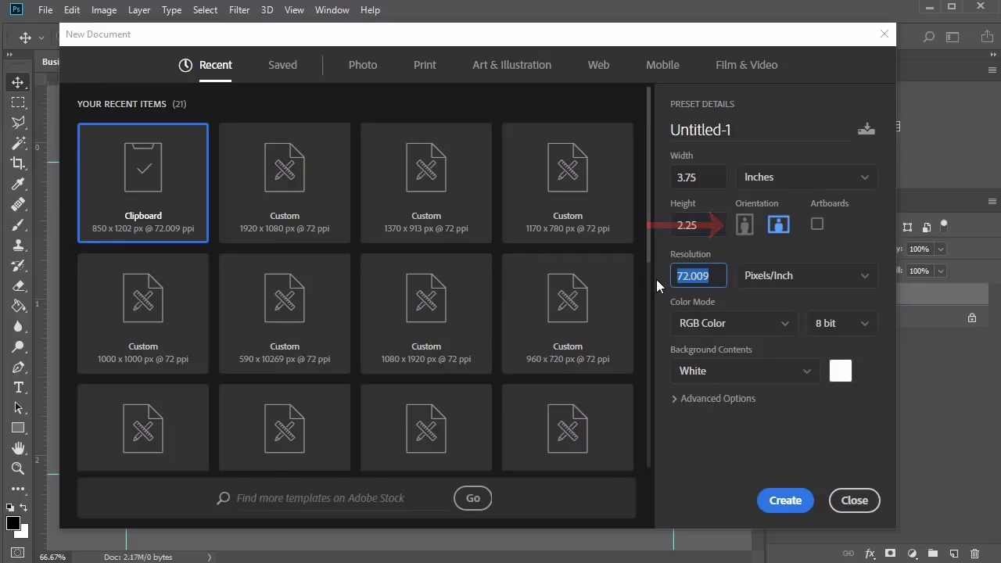
pyautogui.write('300')
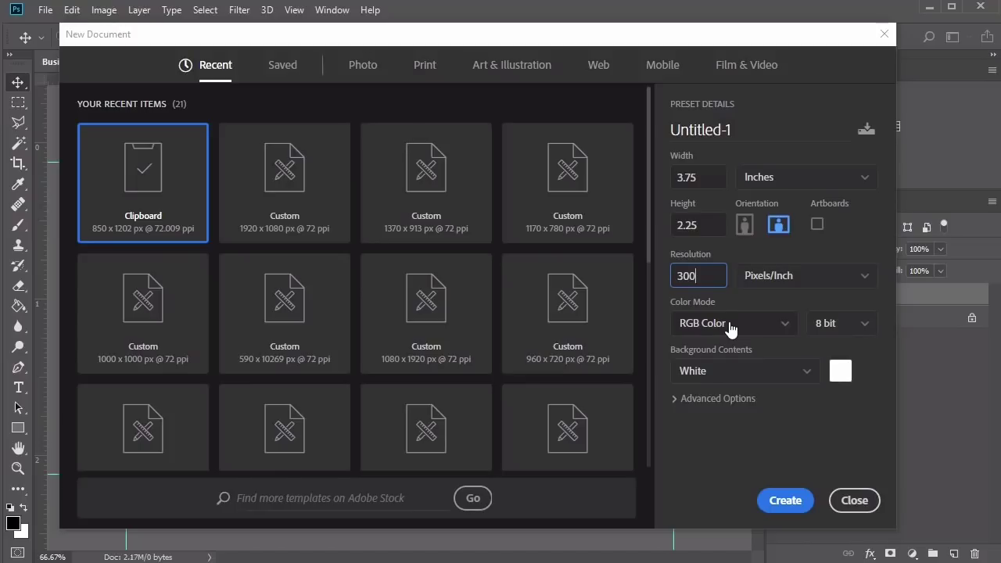
# Step: Set the new document's color mode to CMYK Color and leave its advanced options collapsed
pyautogui.click(783, 332)
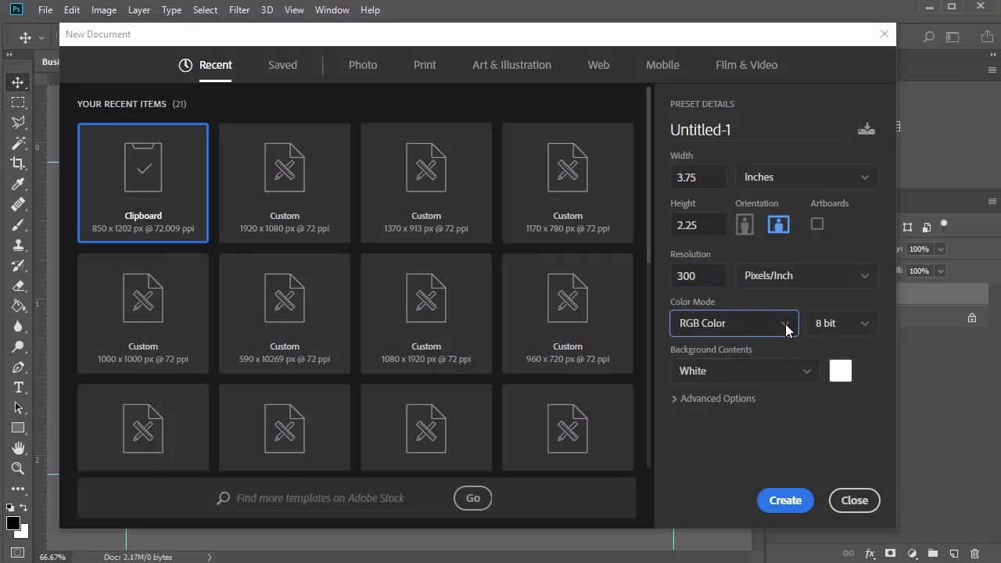
pyautogui.click(786, 332)
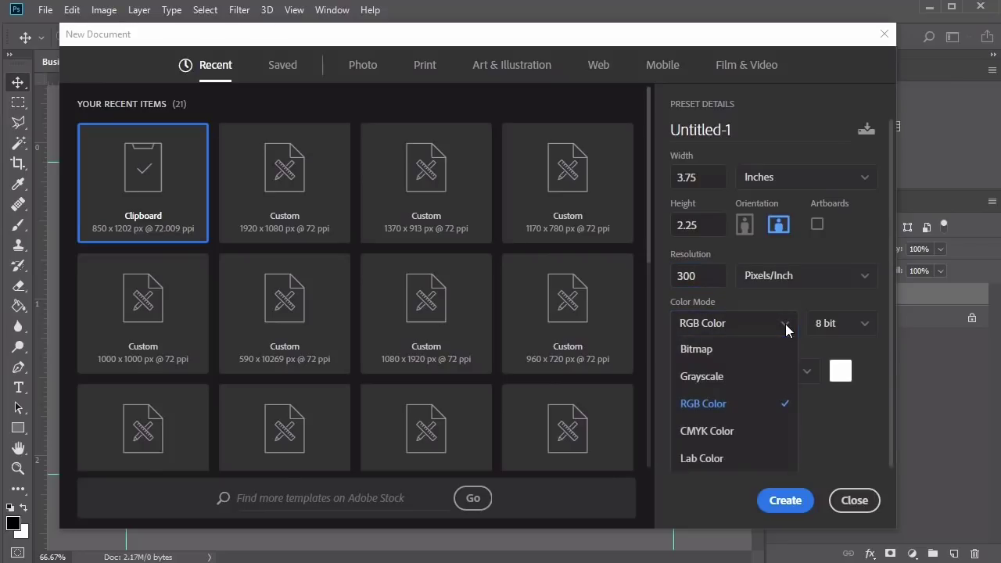
pyautogui.click(730, 431)
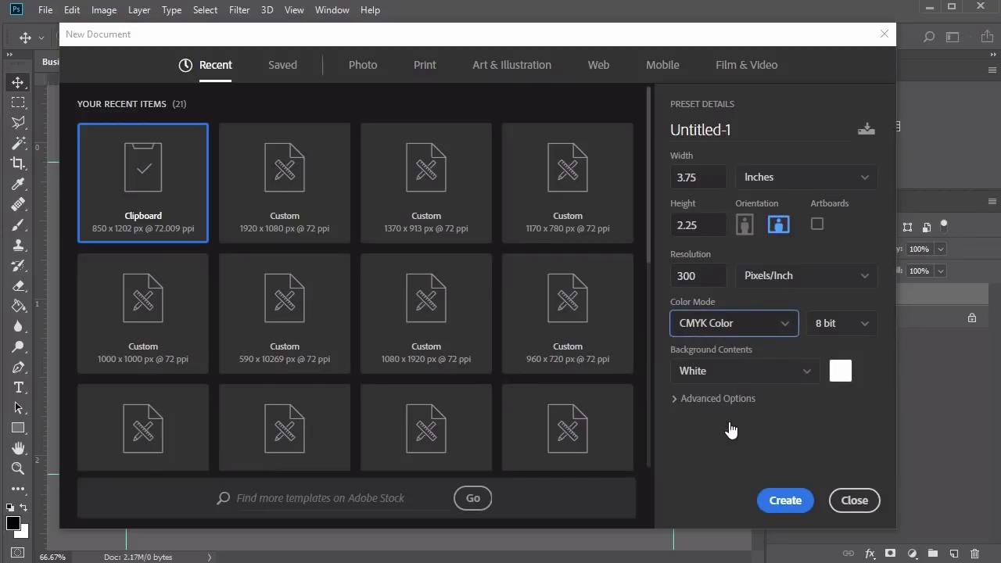
pyautogui.click(676, 400)
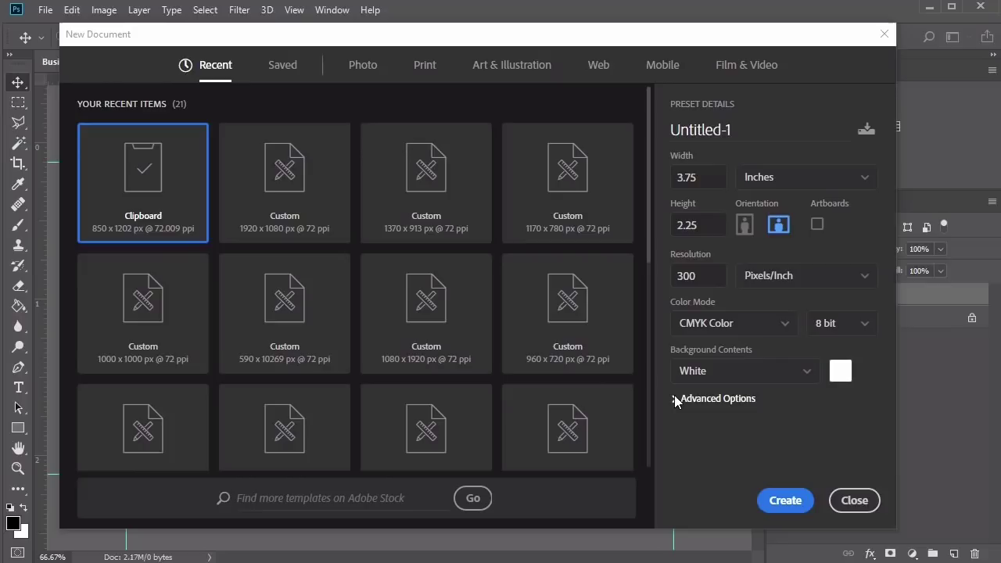
pyautogui.click(676, 400)
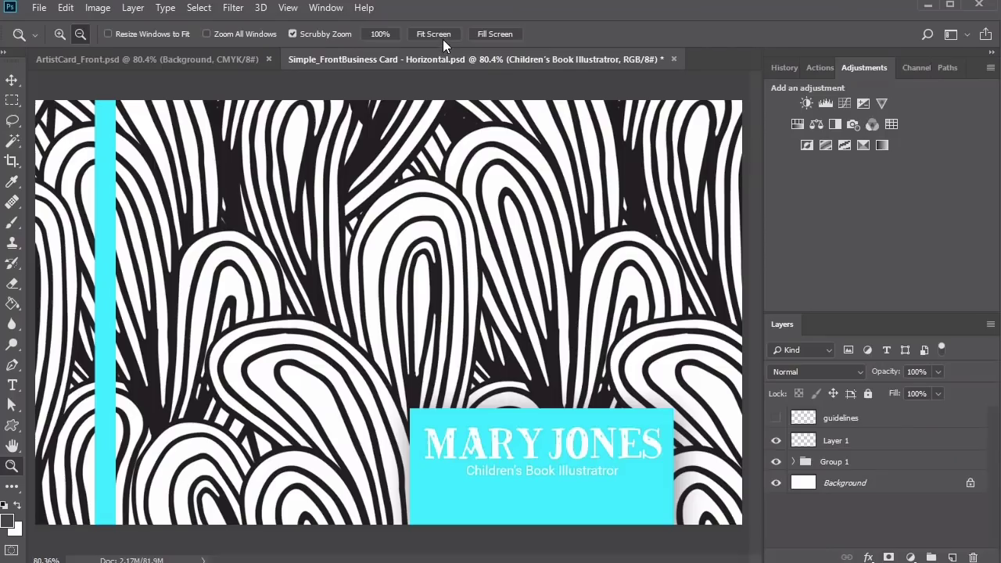
# Step: Convert the Simple_FrontBusiness Card - Horizontal.psd document from RGB to CMYK Color, flattening the image
pyautogui.press('v')
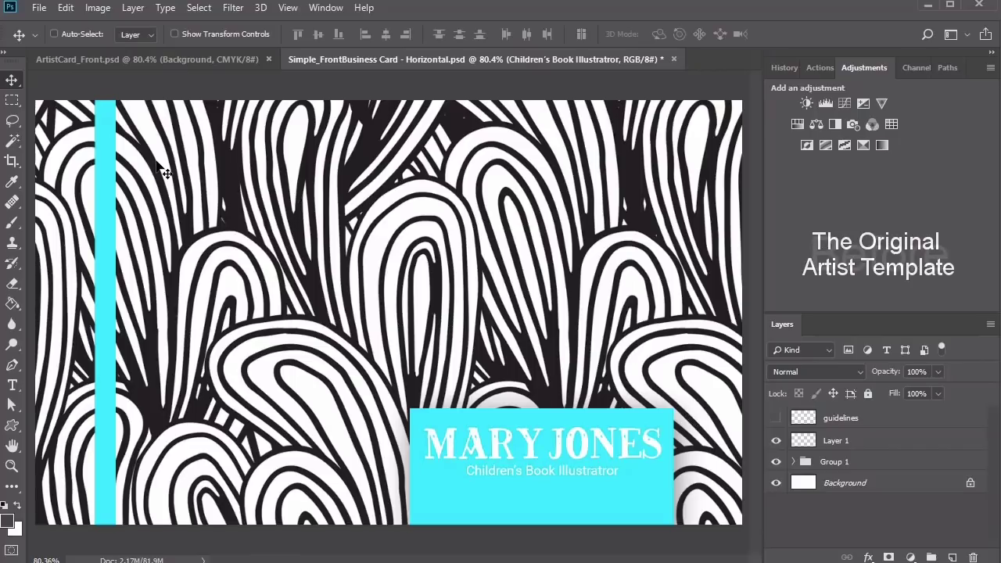
pyautogui.click(96, 8)
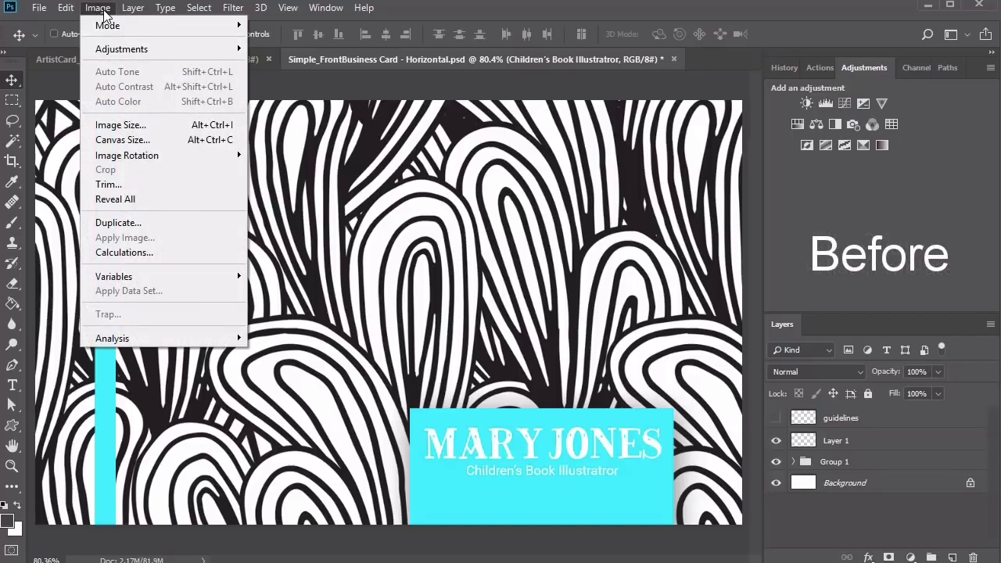
pyautogui.moveTo(113, 29)
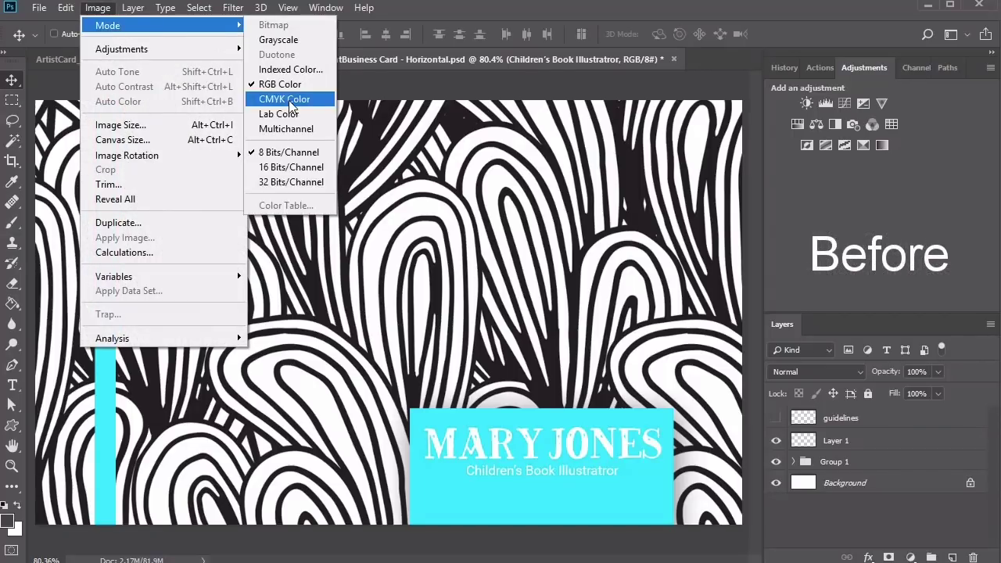
pyautogui.click(289, 100)
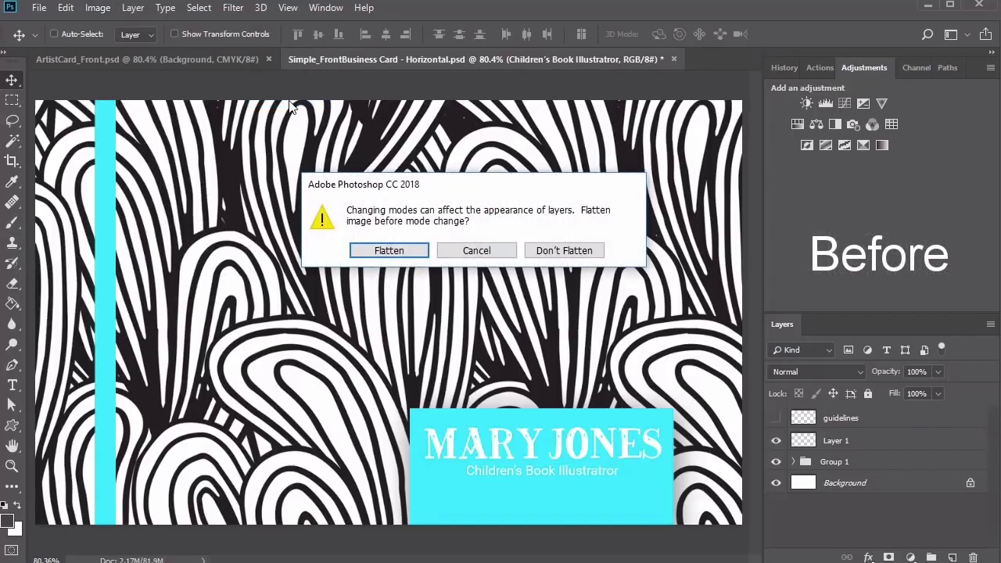
pyautogui.click(388, 250)
pyautogui.click(438, 275)
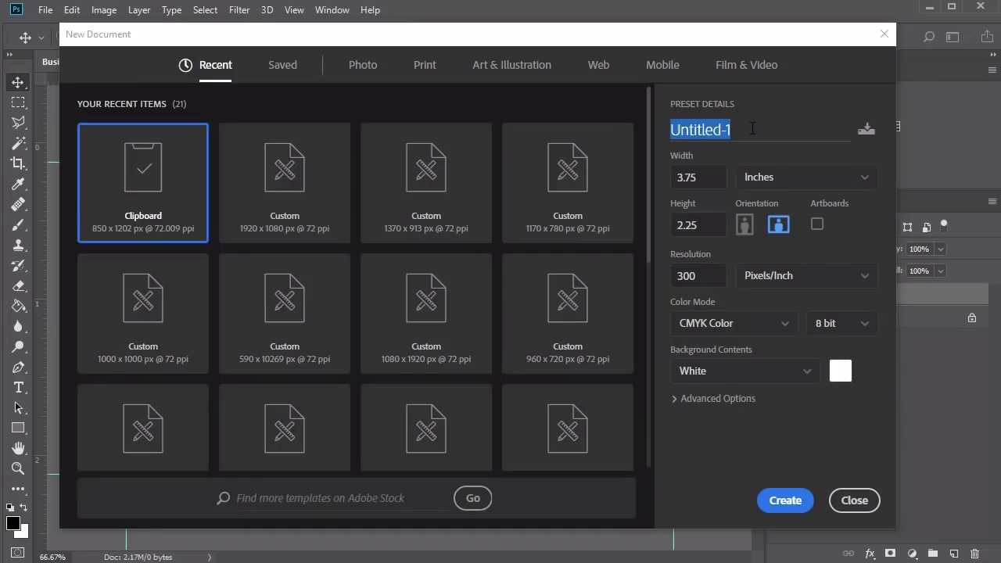
# Step: Name the new document Business Card and create it
pyautogui.write('Business Card.psd')
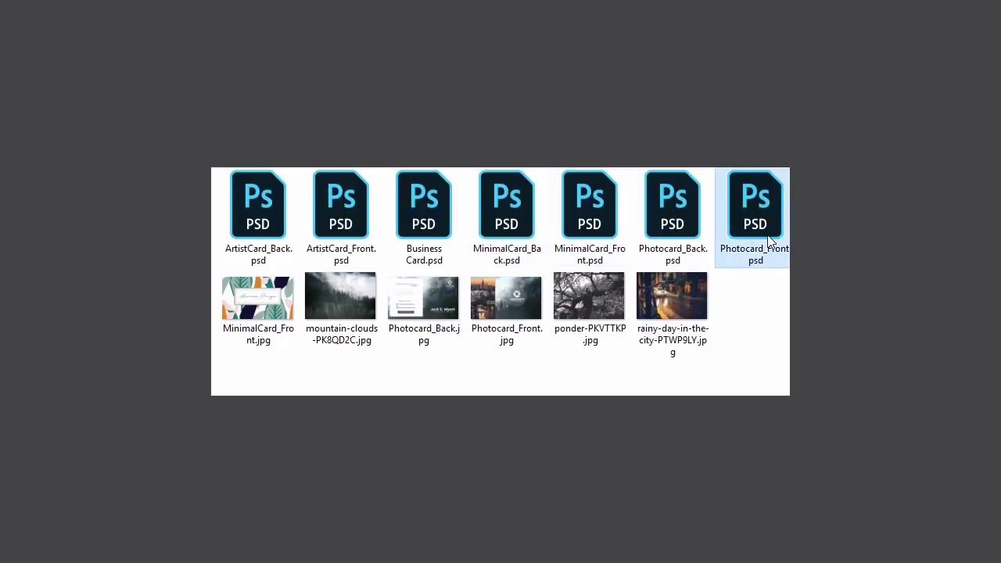
pyautogui.click(673, 244)
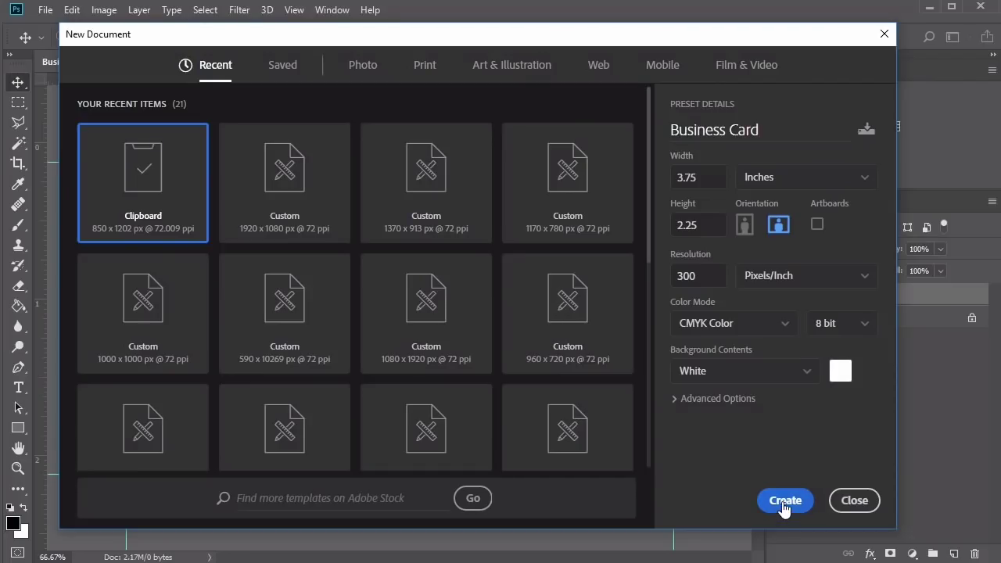
pyautogui.click(784, 501)
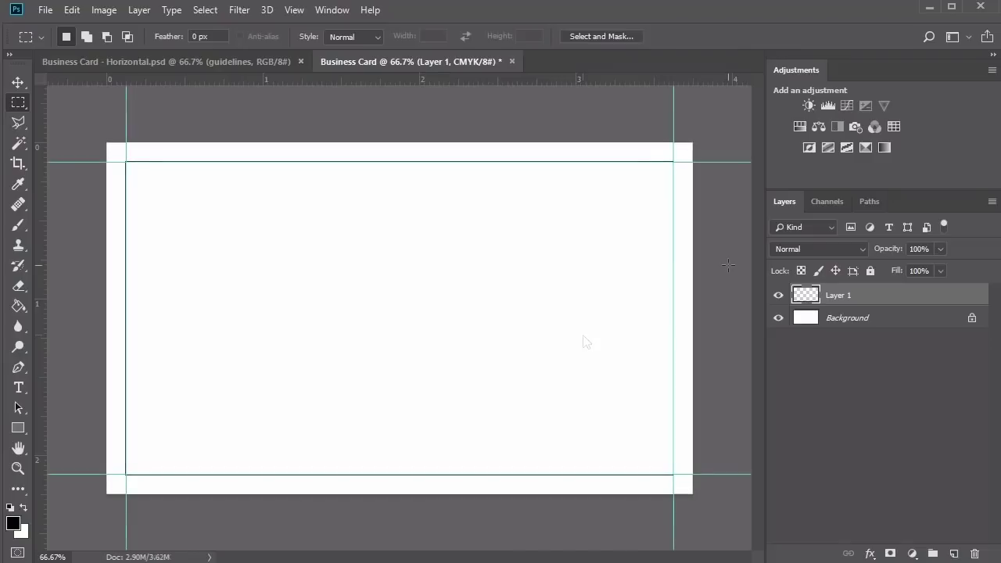
# Step: Hide the guides in the Business Card document and switch to the Move tool
pyautogui.hotkey('ctrl', ';')
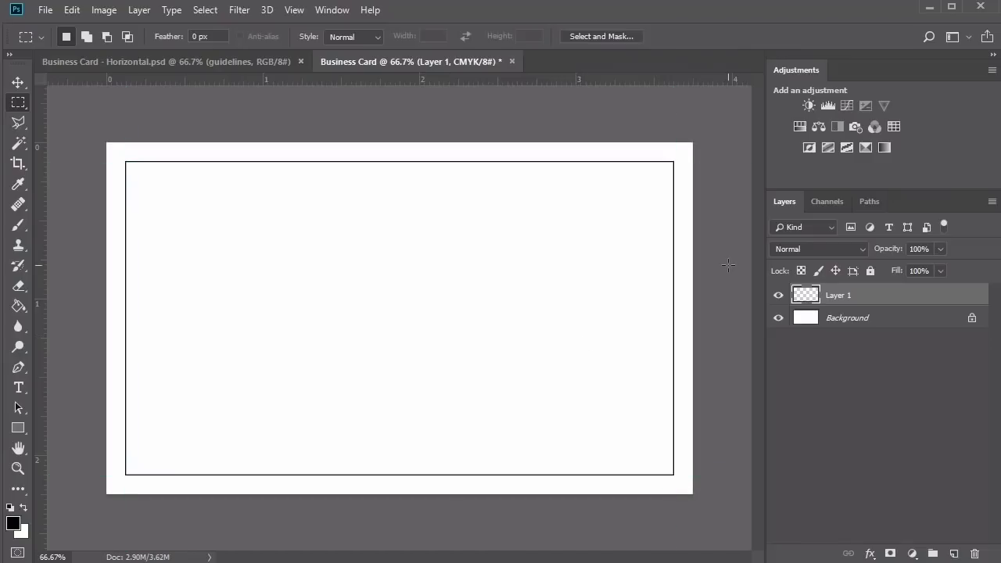
pyautogui.press('v')
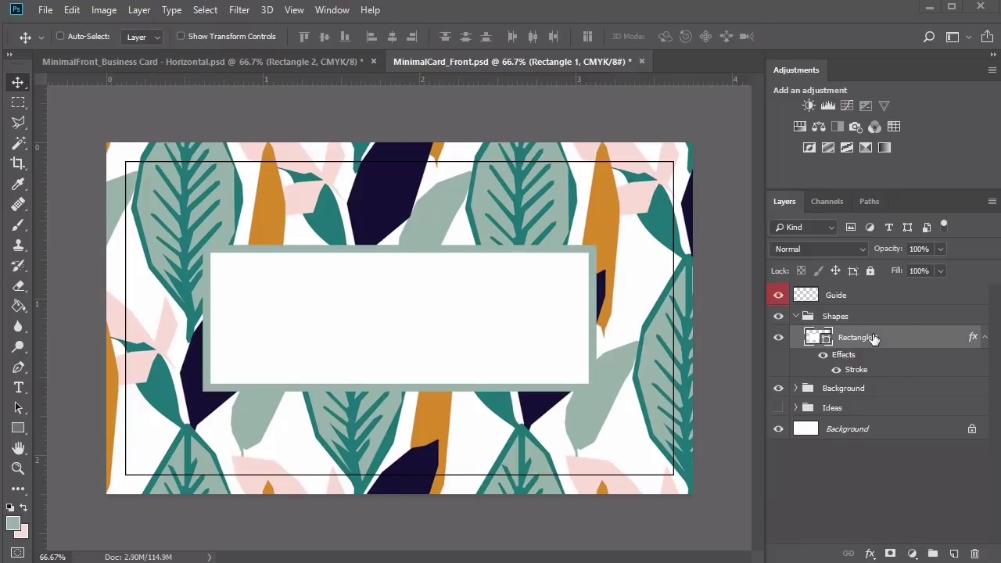
# Step: Nudge the white Rectangle 1 box slightly upward on the leaf-patterned card in MinimalCard_Front.psd
pyautogui.press('Up')
pyautogui.press('Up')
pyautogui.press('Up')
pyautogui.press('Up')
pyautogui.press('Up')
pyautogui.press('Up')
pyautogui.press('Up')
pyautogui.press('Up')
pyautogui.press('Up')
pyautogui.press('Up')
pyautogui.press('Up')
pyautogui.press('Up')
pyautogui.press('Up')
pyautogui.press('Up')
pyautogui.press('Up')
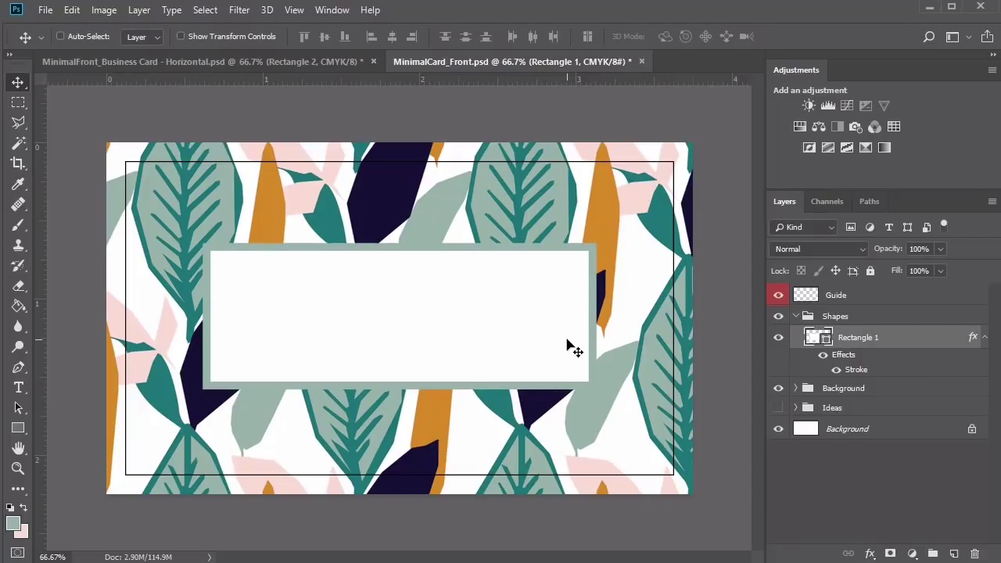
# Step: Nudge the white Rectangle 1 box slightly further up and to the right on the leaf-patterned card
pyautogui.press('Down')
pyautogui.press('Down')
pyautogui.press('Down')
pyautogui.press('Right')
pyautogui.press('Right')
pyautogui.press('Right')
pyautogui.press('Down')
pyautogui.press('Down')
pyautogui.press('Down')
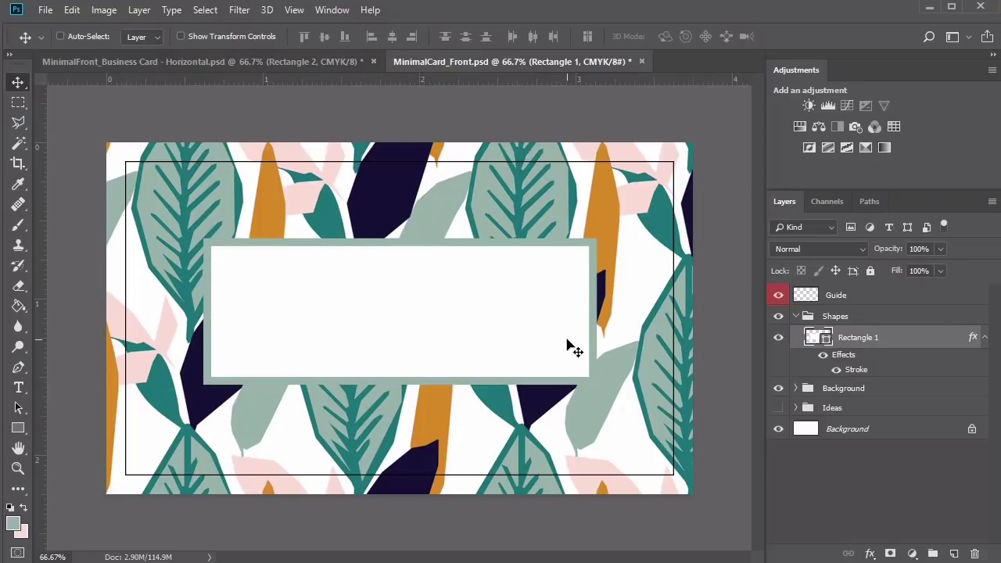
# Step: Try freehand guides on the blank Business Card document, one horizontal about 0.45 in down and one vertical about 0.6 in across, undoing the vertical one
pyautogui.click(954, 554)
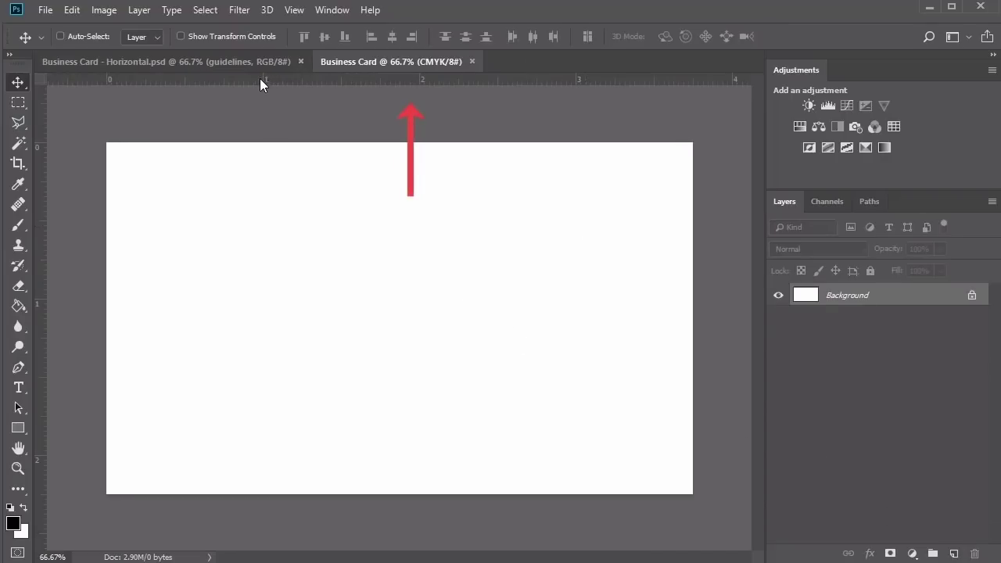
pyautogui.moveTo(262, 81); pyautogui.dragTo(255, 211)
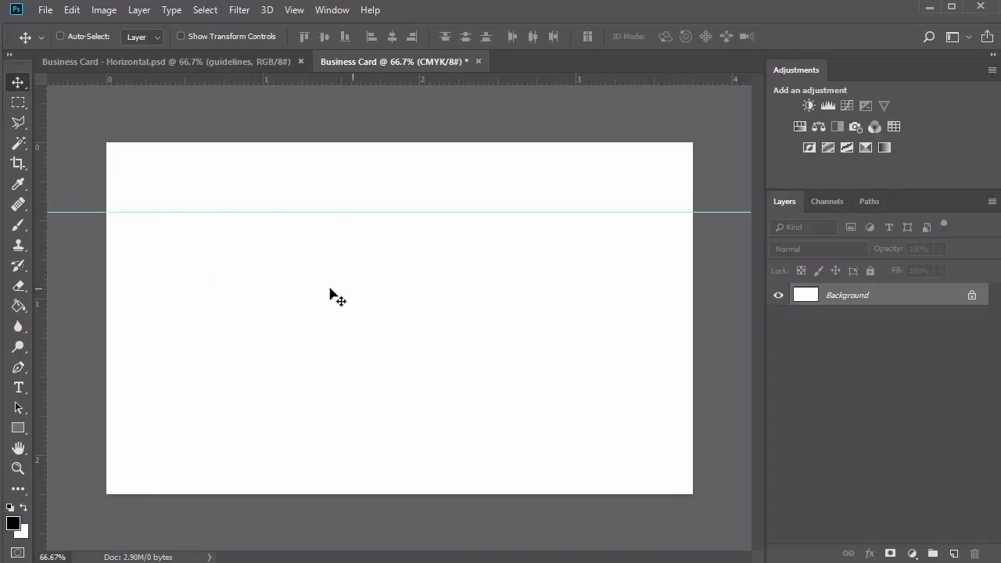
pyautogui.moveTo(40, 252); pyautogui.dragTo(197, 268)
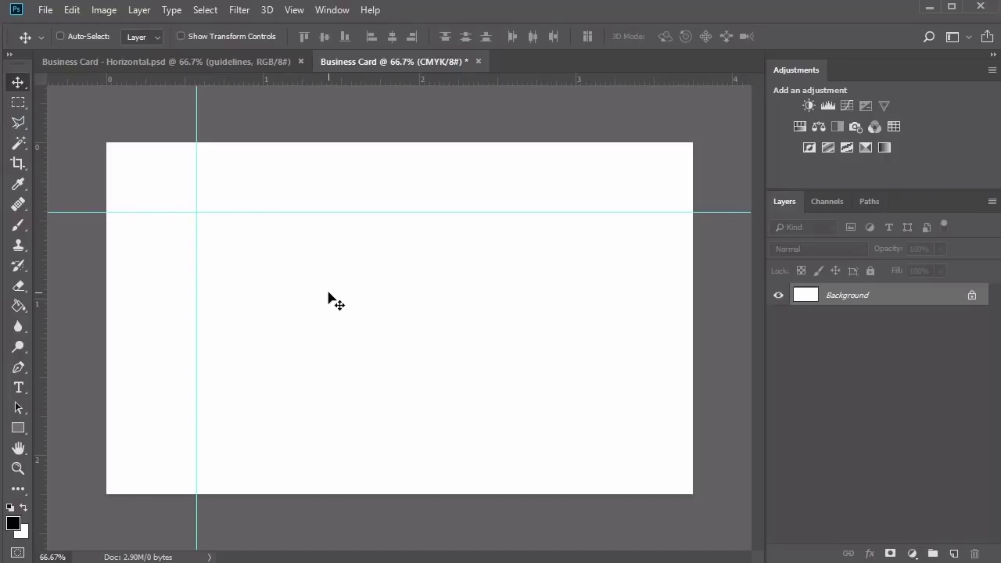
pyautogui.hotkey('ctrl', 'z')
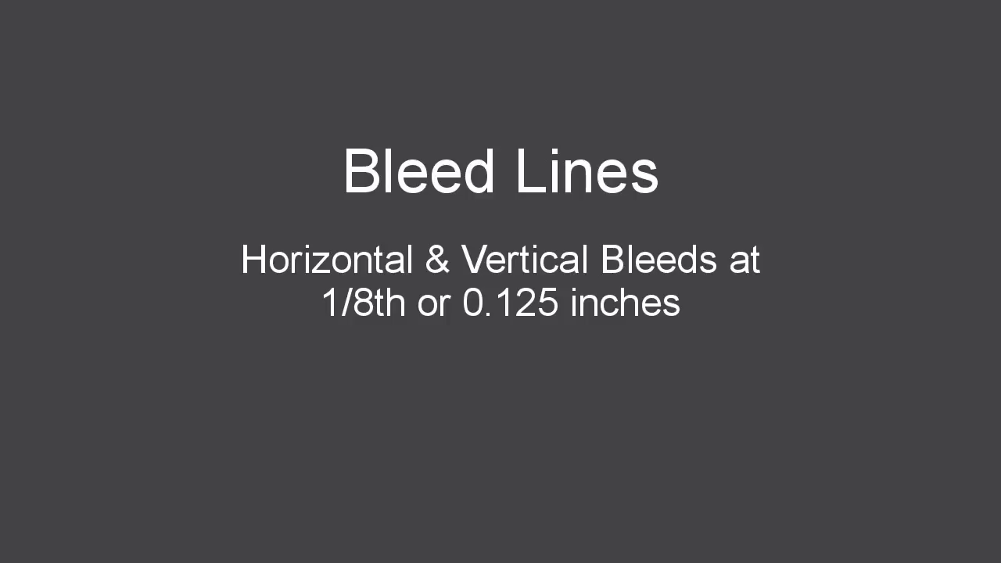
# Step: Switch to the two Calculator windows and enter 3.75 in the first and 2.25 in the second
pyautogui.click(371, 393)
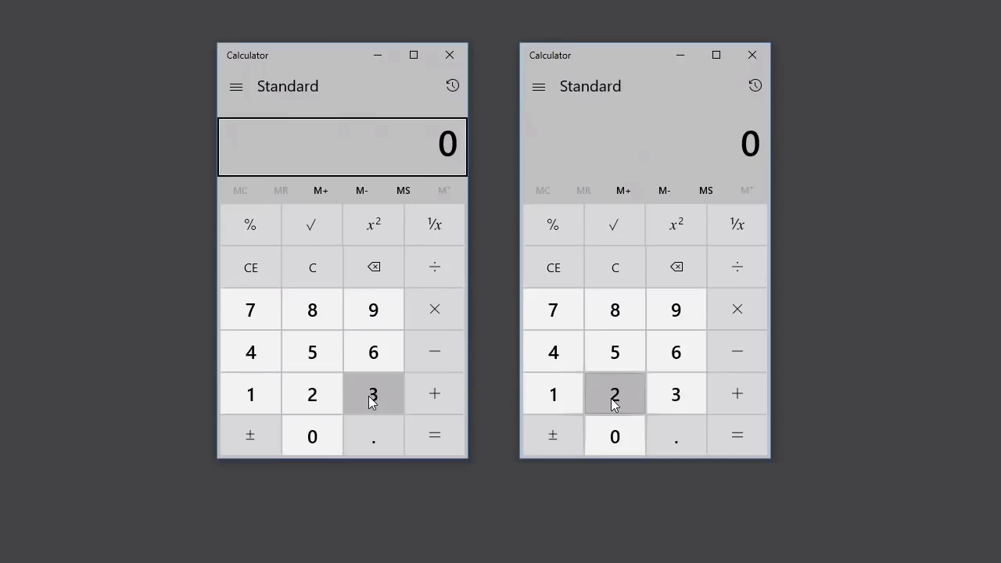
pyautogui.click(618, 407)
pyautogui.click(368, 444)
pyautogui.click(673, 450)
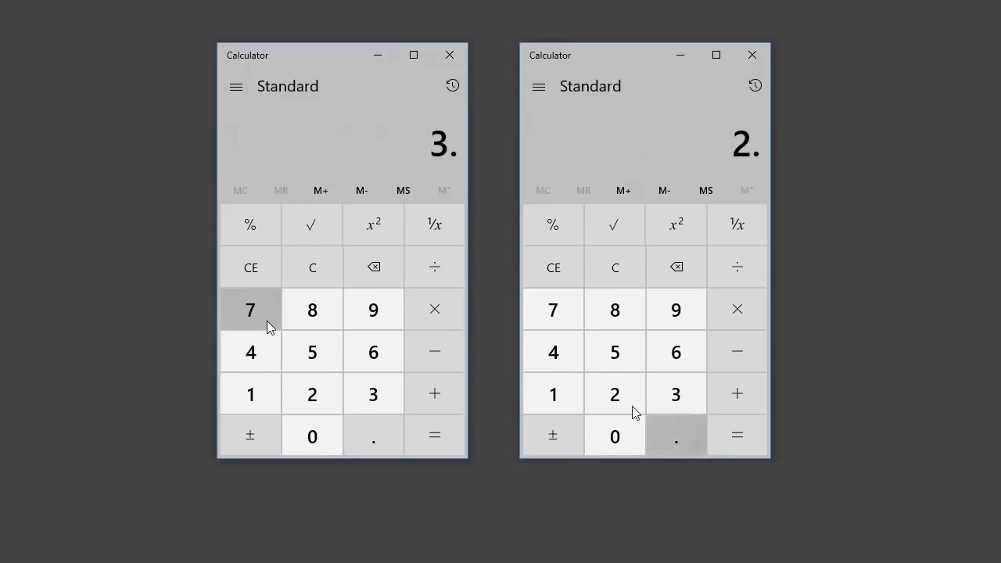
pyautogui.click(267, 322)
pyautogui.click(636, 411)
pyautogui.click(322, 358)
pyautogui.click(618, 356)
# Step: Subtract 0.125 from both the 3.75 and the 2.25 entries to calculate the final guide positions
pyautogui.click(432, 356)
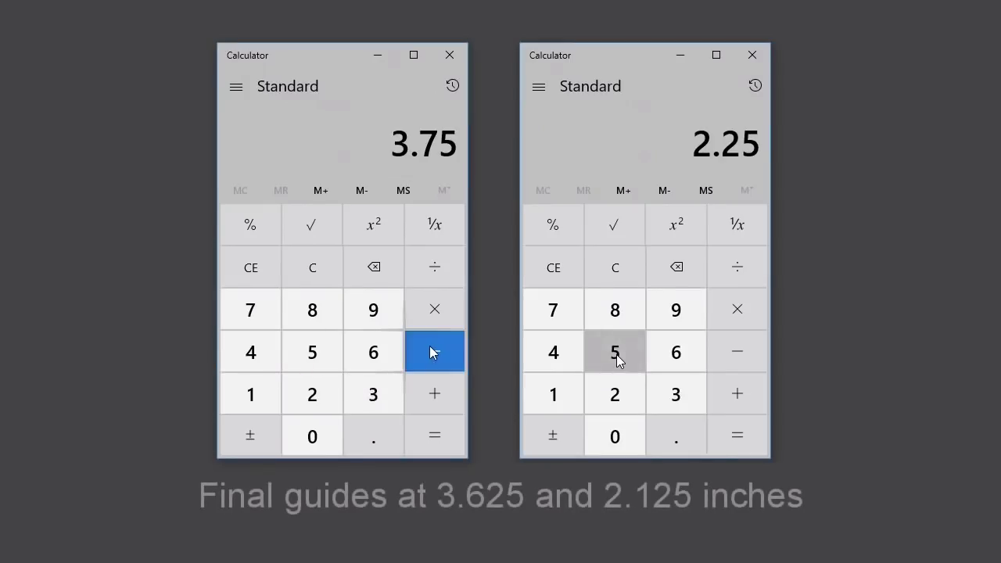
pyautogui.click(731, 362)
pyautogui.click(371, 439)
pyautogui.click(677, 440)
pyautogui.click(276, 403)
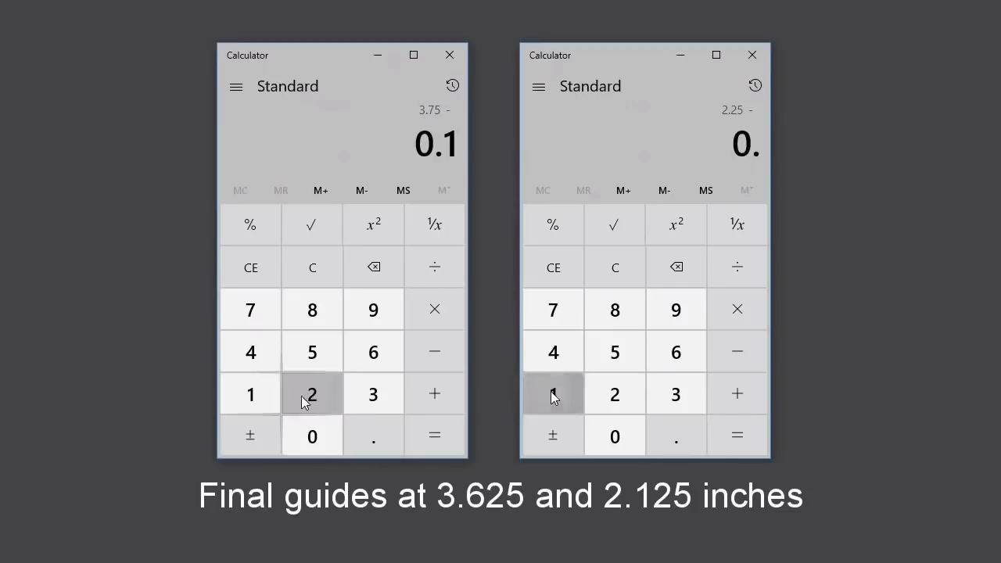
pyautogui.click(552, 394)
pyautogui.click(303, 397)
pyautogui.click(619, 384)
pyautogui.click(322, 356)
pyautogui.click(623, 356)
pyautogui.click(738, 431)
pyautogui.click(443, 425)
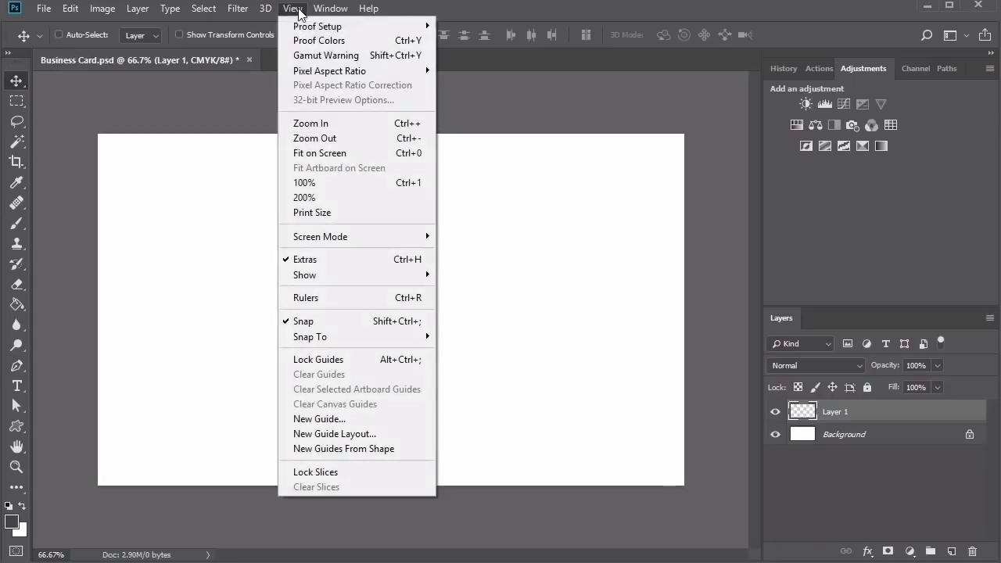
# Step: Add vertical guides at 0.125 in and 3.625 in to the Business Card.psd document in Photoshop
pyautogui.click(318, 419)
pyautogui.write('.125')
pyautogui.press('Return')
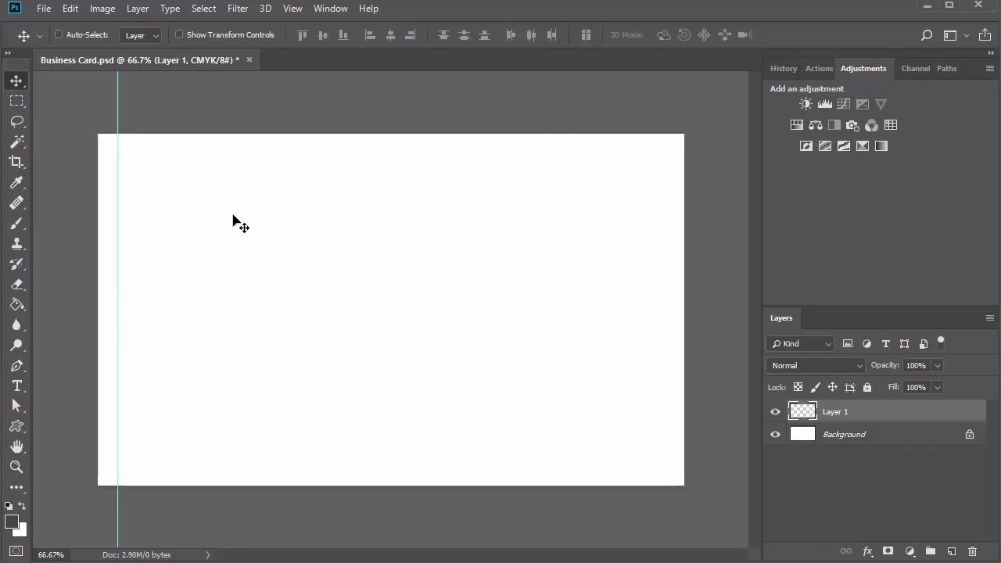
pyautogui.click(304, 10)
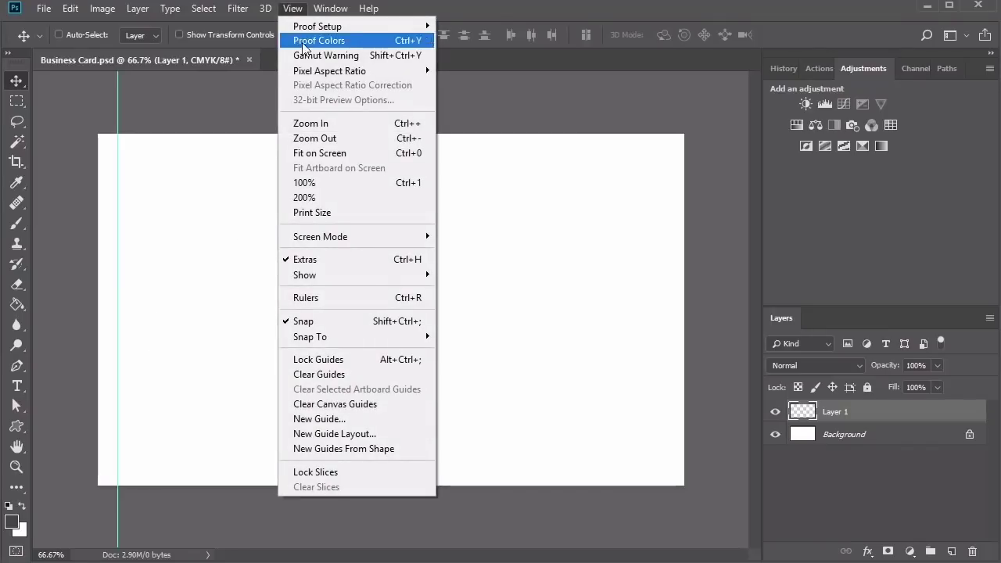
pyautogui.click(324, 418)
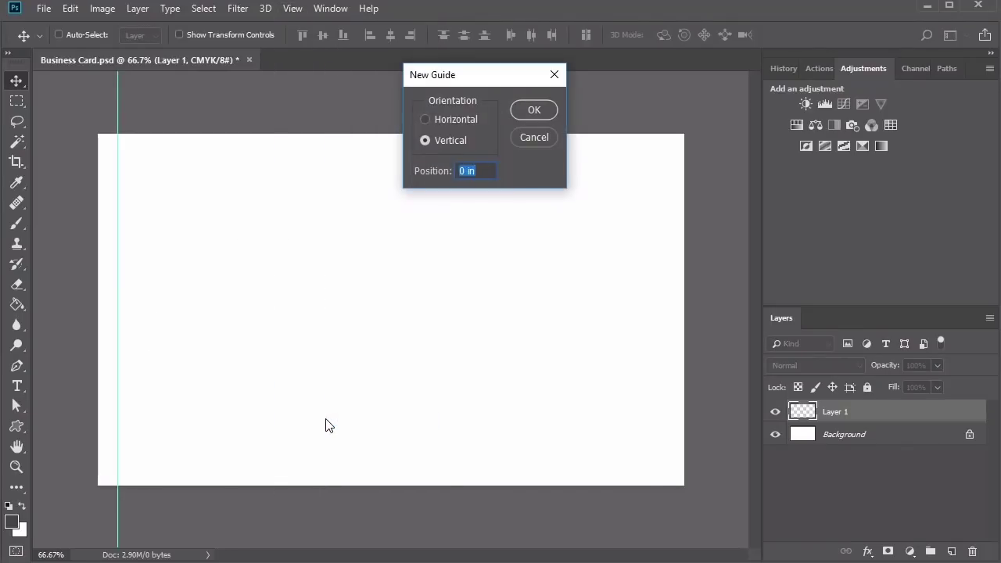
pyautogui.write('3.625')
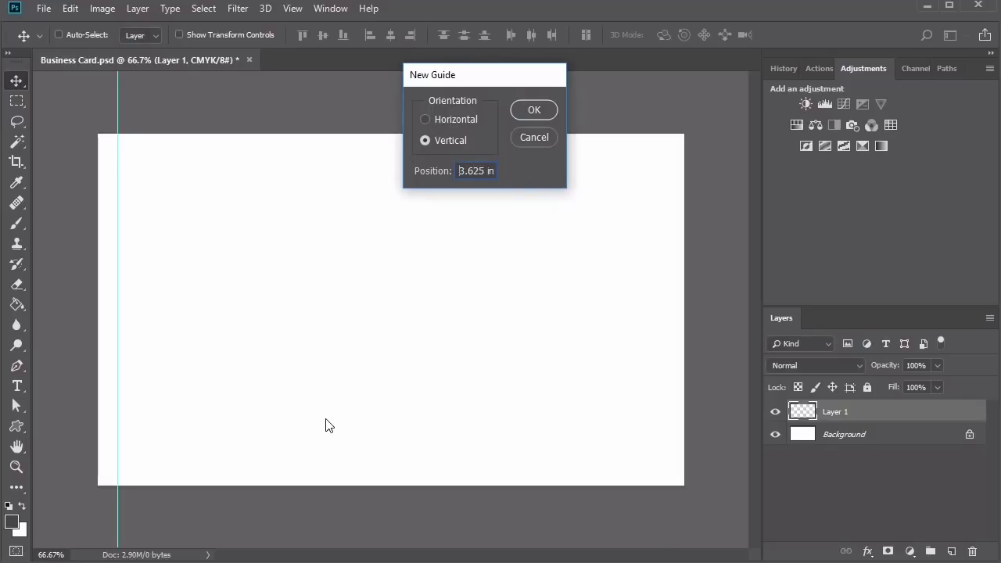
pyautogui.press('Return')
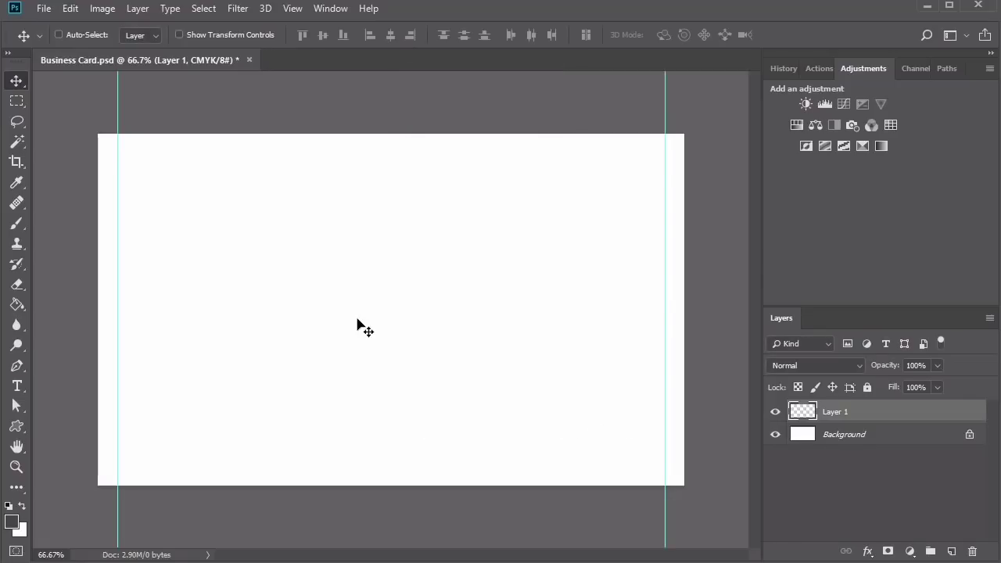
# Step: Add horizontal guides at 0.125 in and 2.125 in to the business card
pyautogui.click(294, 9)
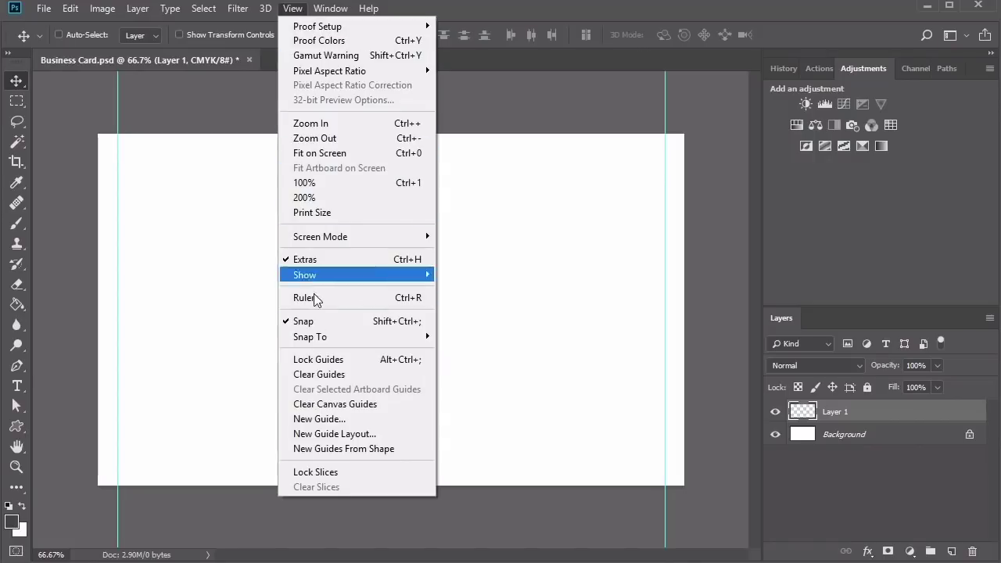
pyautogui.click(326, 420)
pyautogui.click(426, 119)
pyautogui.moveTo(490, 173); pyautogui.dragTo(442, 172)
pyautogui.write('.125')
pyautogui.press('Return')
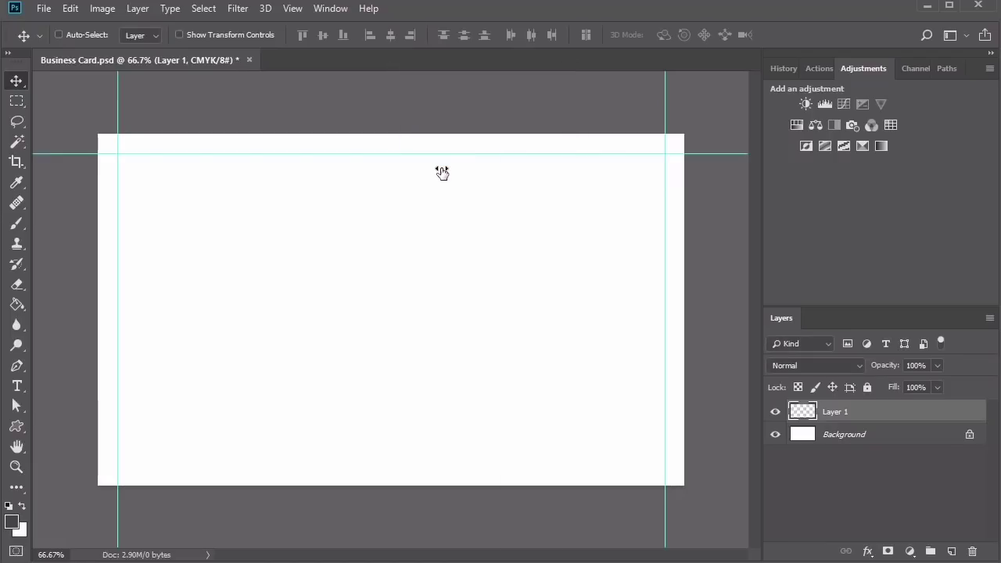
pyautogui.click(291, 9)
pyautogui.click(326, 421)
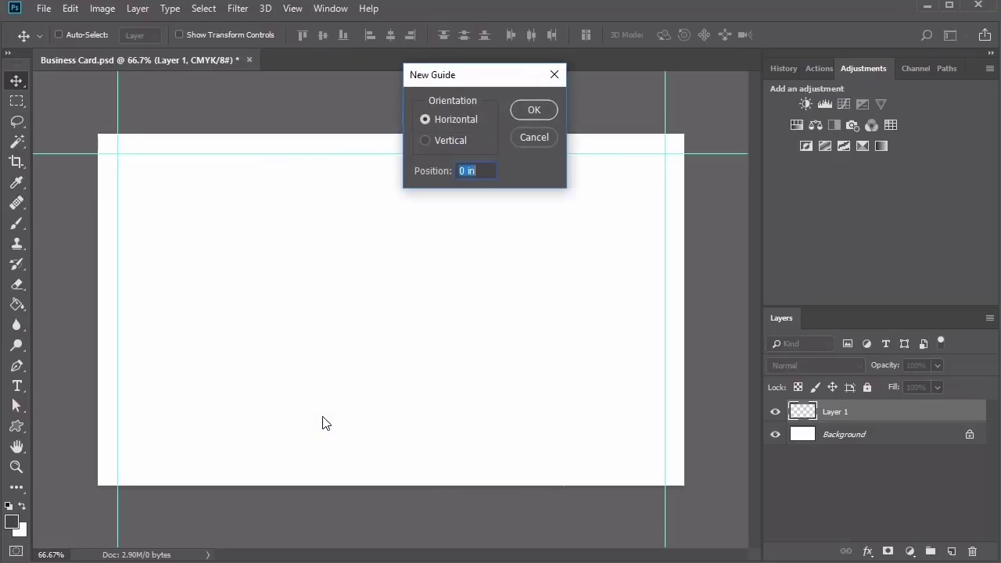
pyautogui.write('2.125')
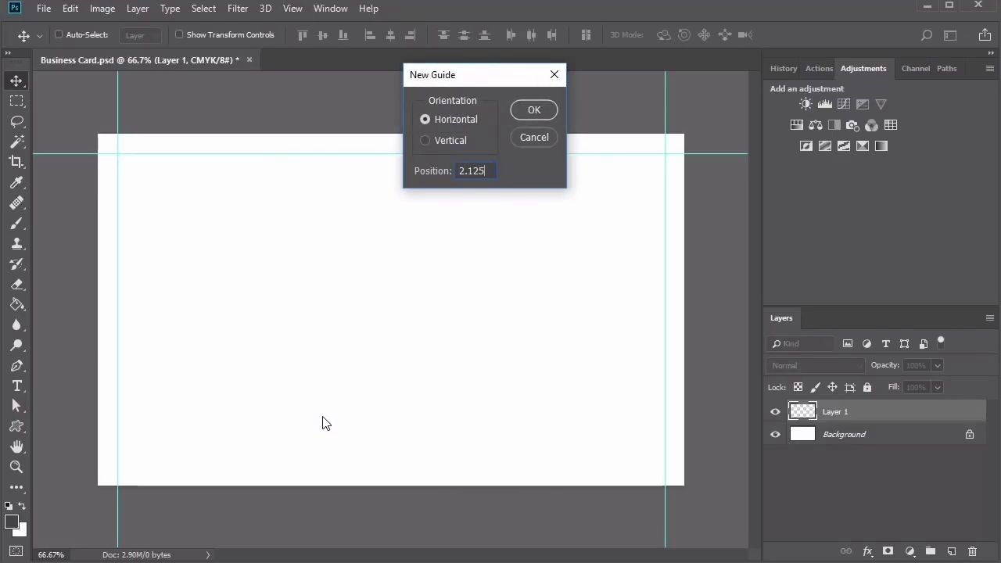
pyautogui.press('Return')
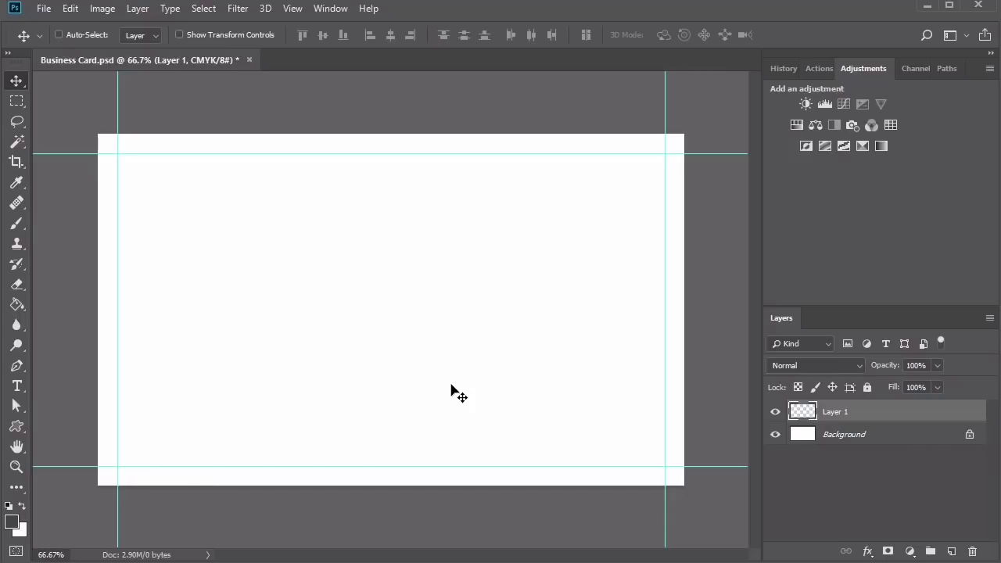
# Step: Select the rectangle enclosed by the four guides and outline it on Layer 1 with a 2 px black centered stroke, clearing the selection
pyautogui.click(18, 101)
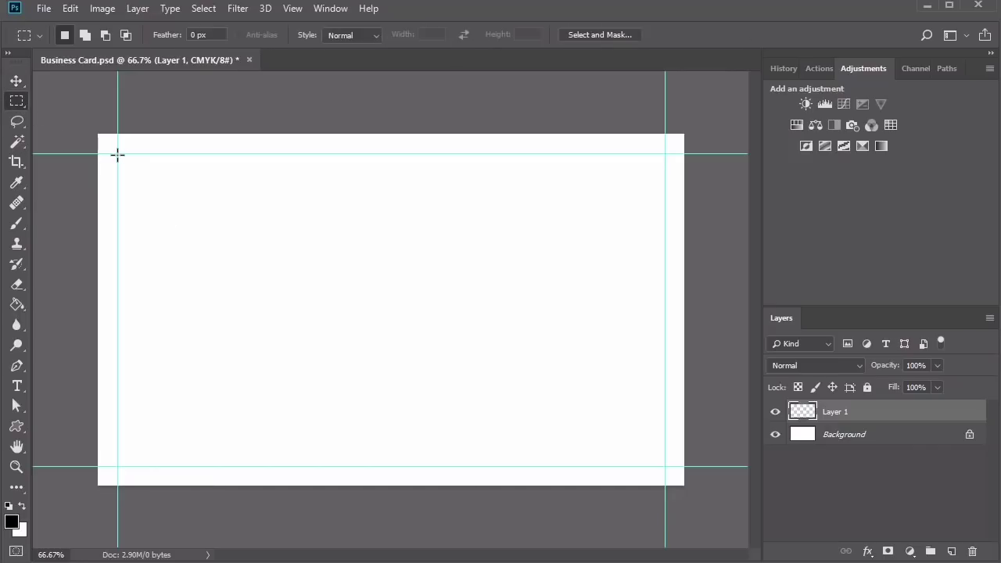
pyautogui.moveTo(117, 153); pyautogui.dragTo(665, 465)
pyautogui.rightClick(384, 287)
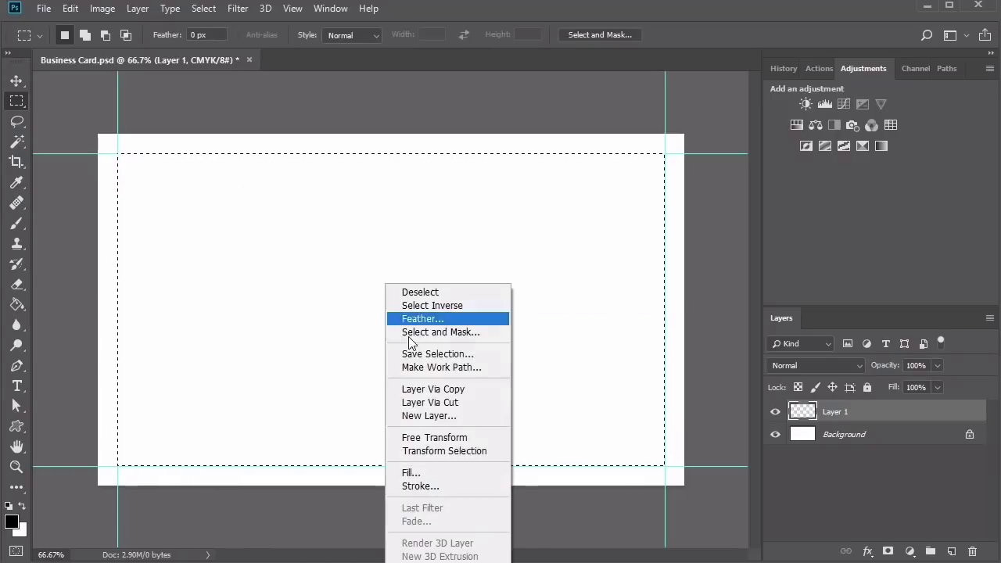
pyautogui.click(436, 482)
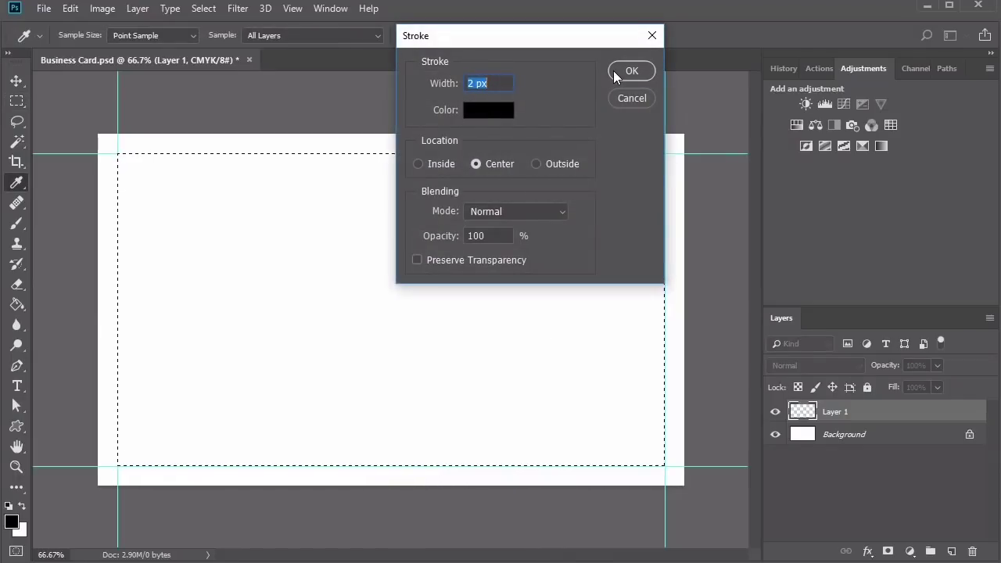
pyautogui.click(632, 70)
pyautogui.press('m')
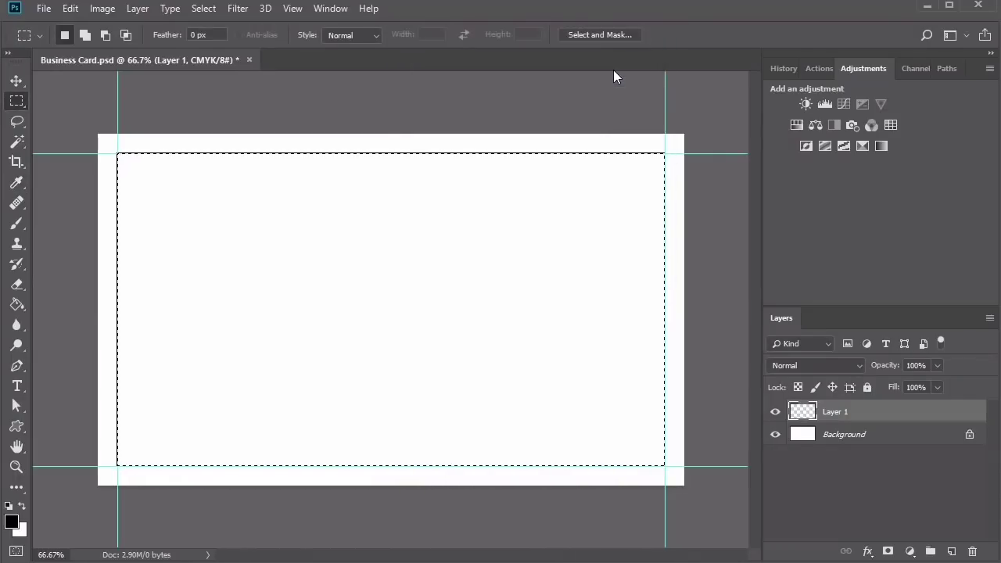
pyautogui.hotkey('ctrl', 'd')
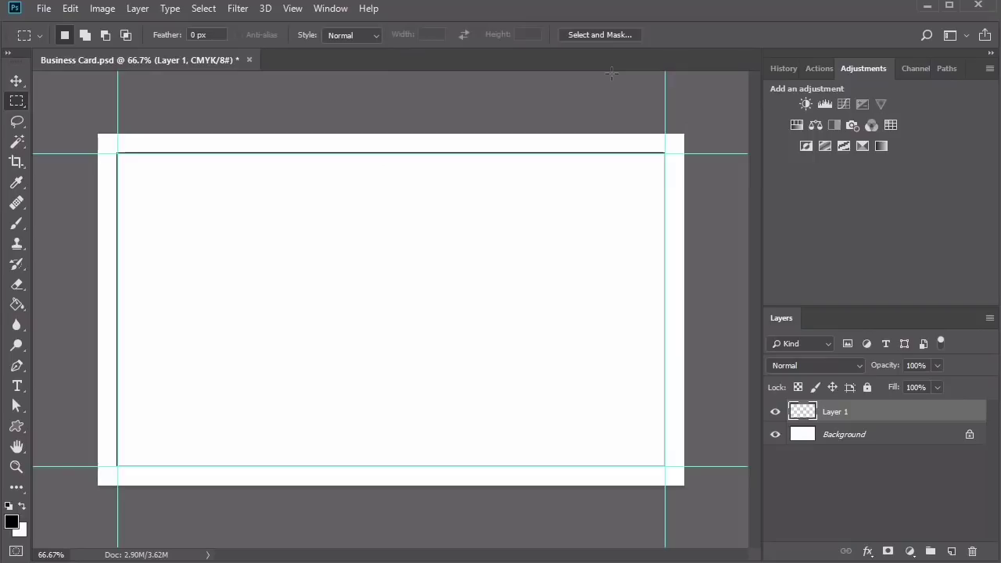
# Step: Color-code the bleed outline layer red and rename it Guide, with the document's guides hidden
pyautogui.rightClick(833, 415)
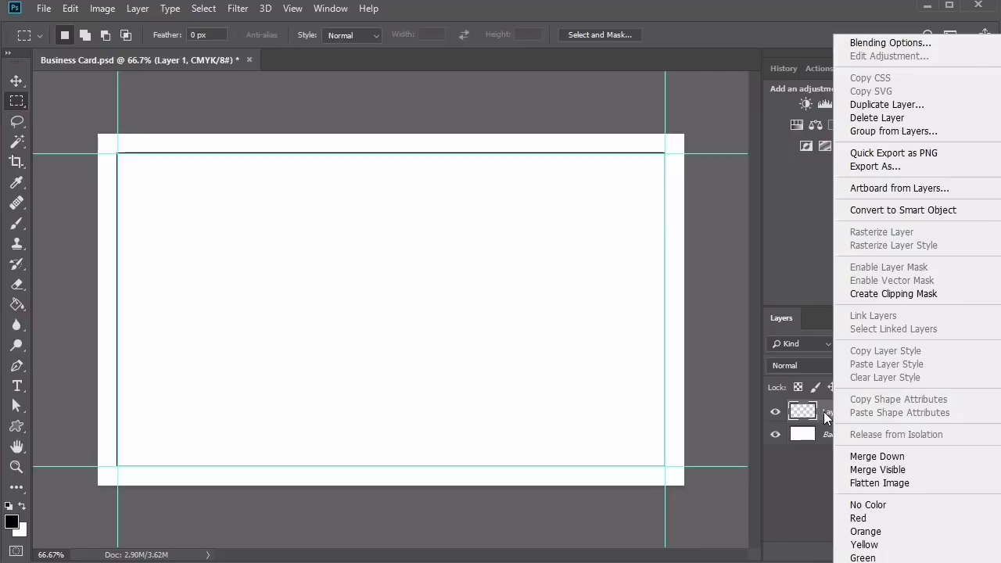
pyautogui.click(857, 520)
pyautogui.hotkey('ctrl', ';')
pyautogui.doubleClick(837, 412)
pyautogui.write('Guide')
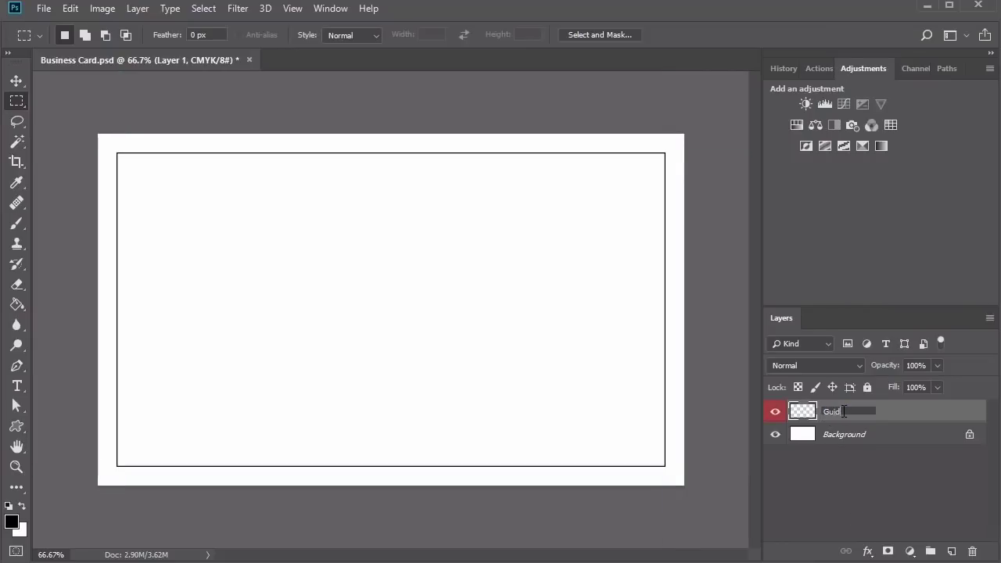
pyautogui.press('Return')
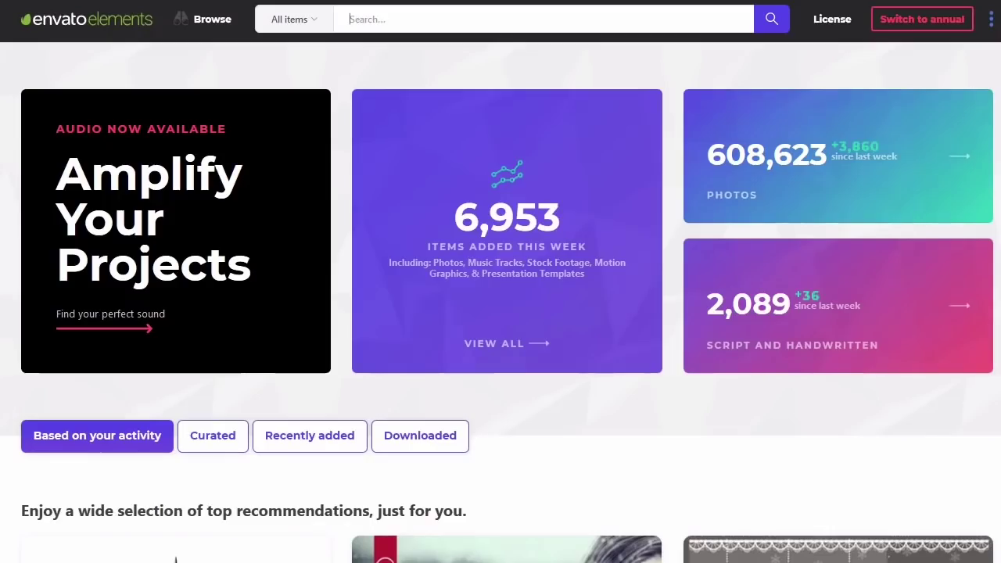
# Step: Switch to Envato Elements, search for "business card" and browse the template designs for layout ideas
pyautogui.write('business card')
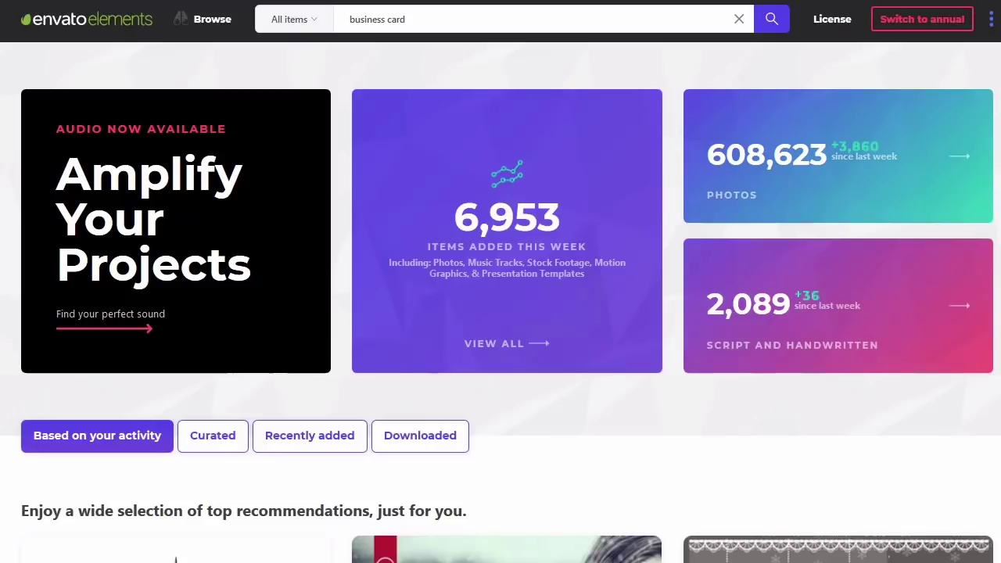
pyautogui.press('Return')
pyautogui.scroll(-3, 501, 313)
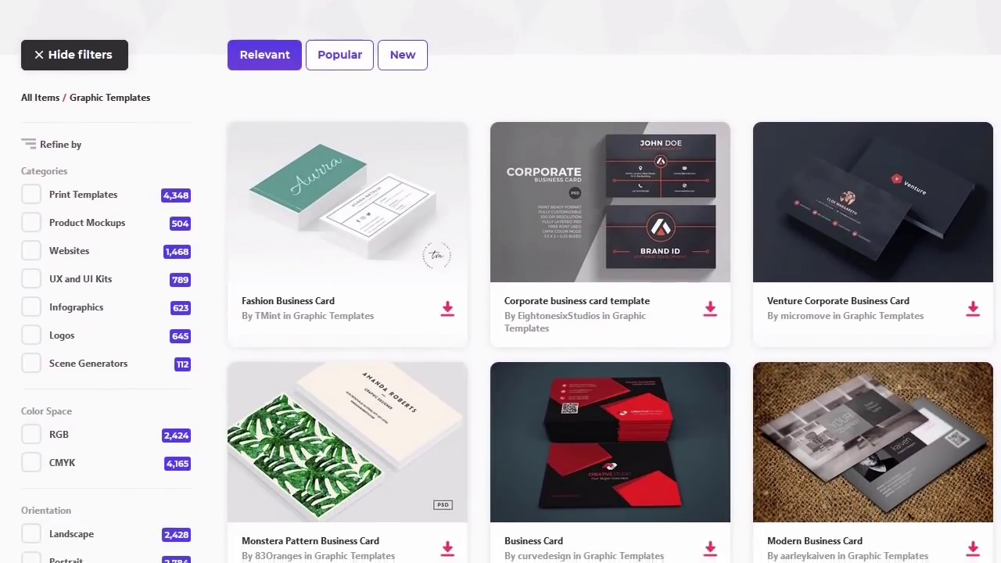
pyautogui.scroll(-2, 501, 313)
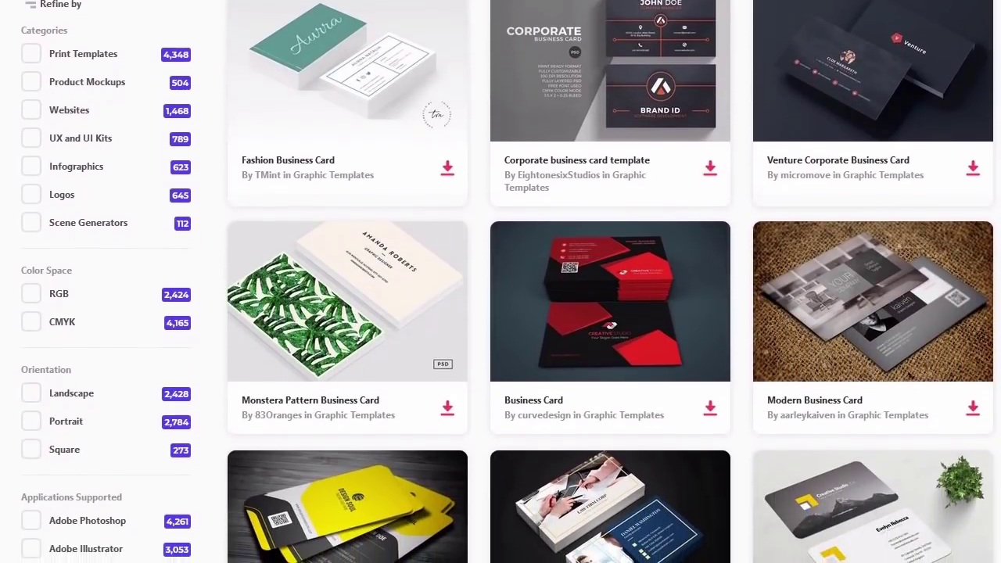
pyautogui.scroll(-2, 501, 312)
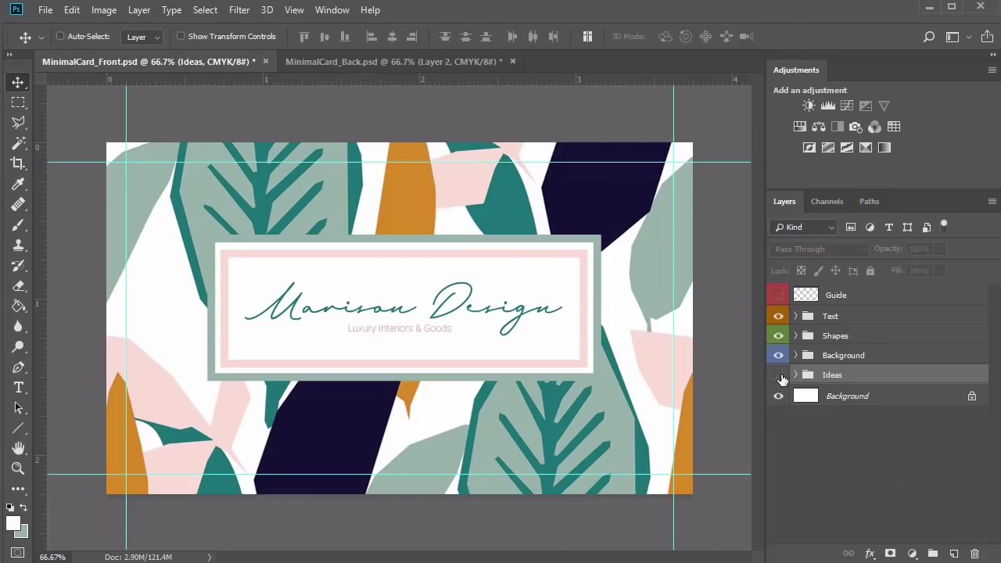
# Step: Preview alternative patterns in MinimalCard_Front.psd by showing the expanded Ideas group and hiding the Background group and the Test3 layer
pyautogui.click(796, 374)
pyautogui.click(780, 376)
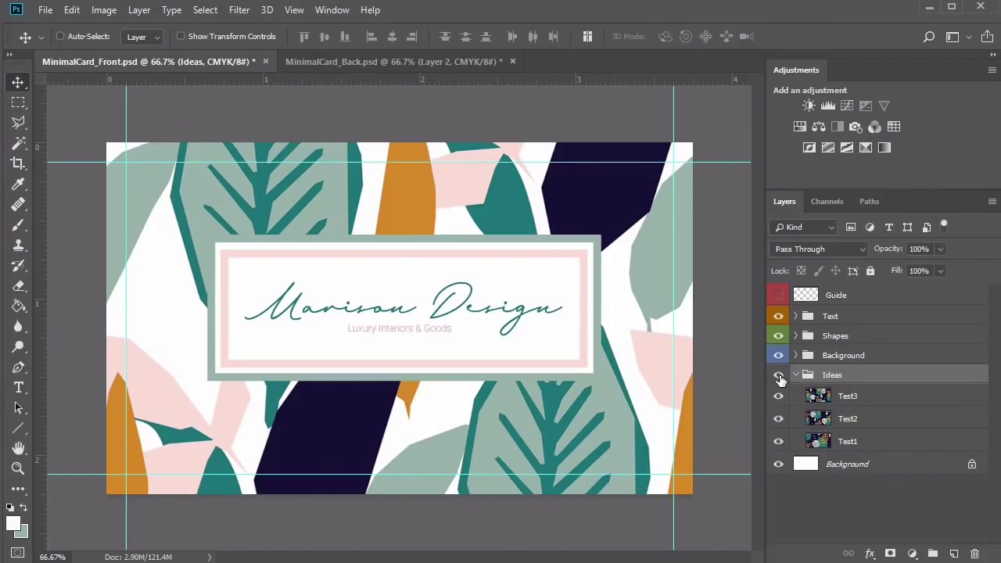
pyautogui.click(779, 356)
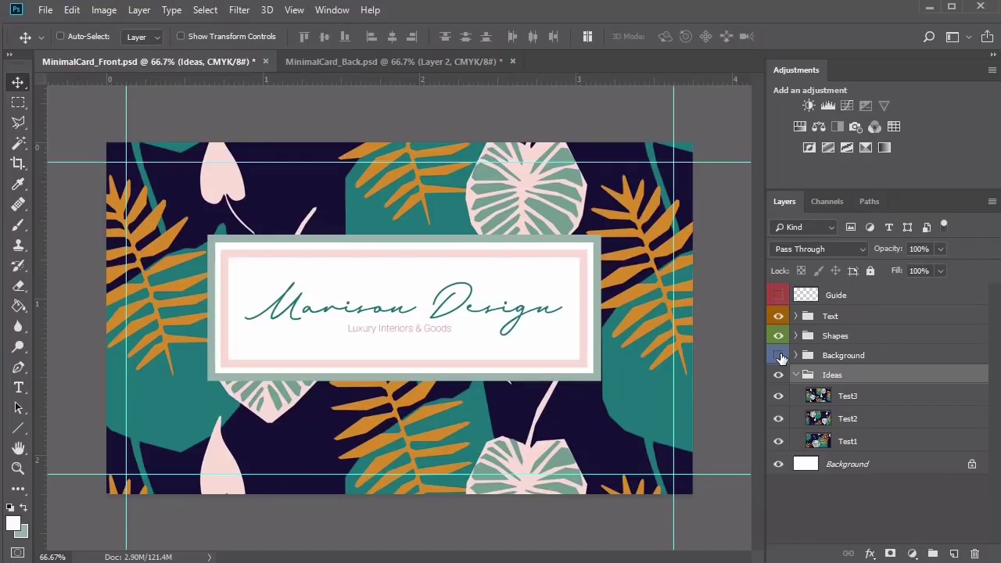
pyautogui.click(779, 396)
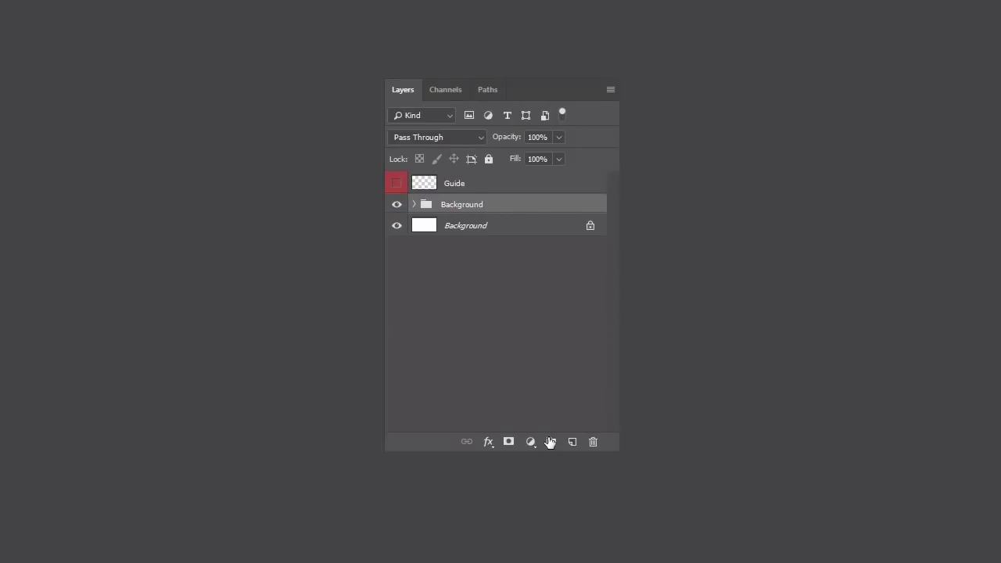
# Step: Create a layer group named Shapes above the Background group and name the topmost new group Text
pyautogui.click(552, 442)
pyautogui.doubleClick(462, 208)
pyautogui.write('Shapes')
pyautogui.press('Return')
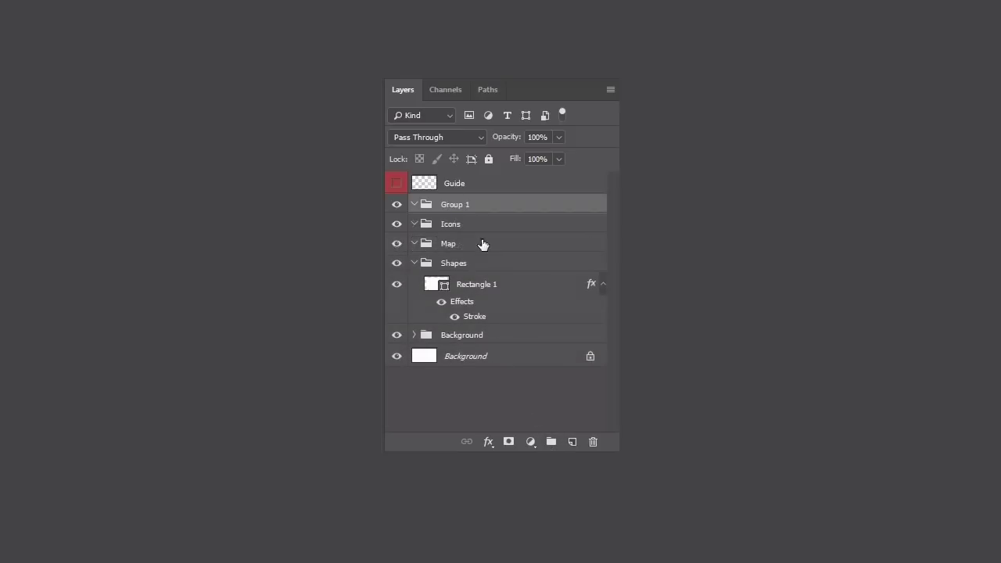
pyautogui.doubleClick(458, 207)
pyautogui.write('Text')
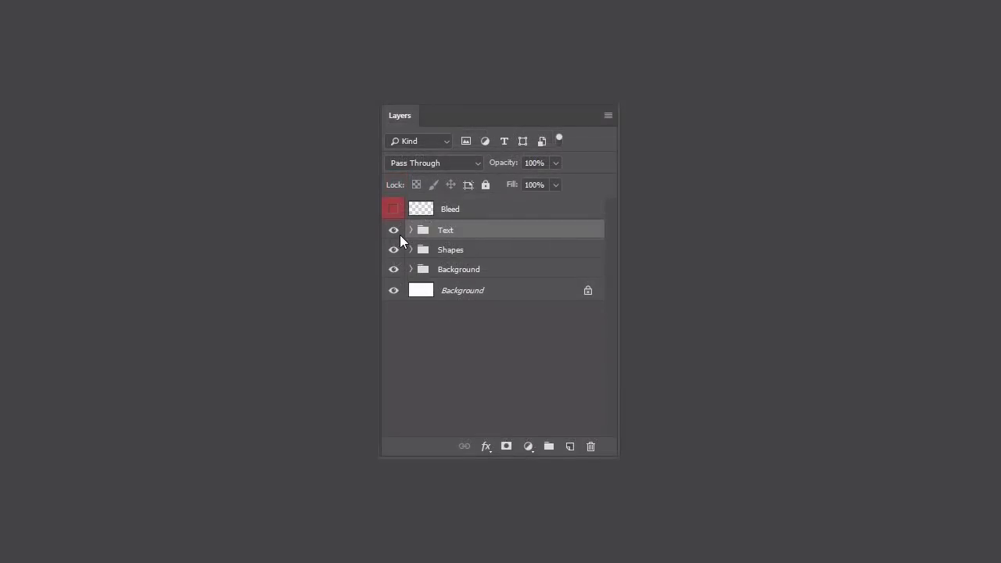
# Step: Color-code the layer groups: Text in orange, Shapes in green and Background in blue
pyautogui.rightClick(399, 237)
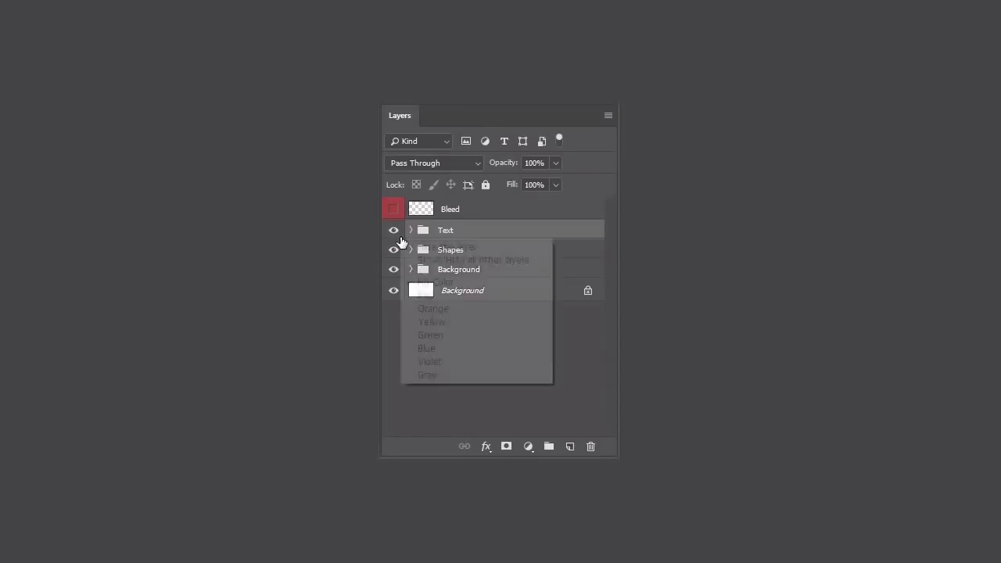
pyautogui.click(422, 309)
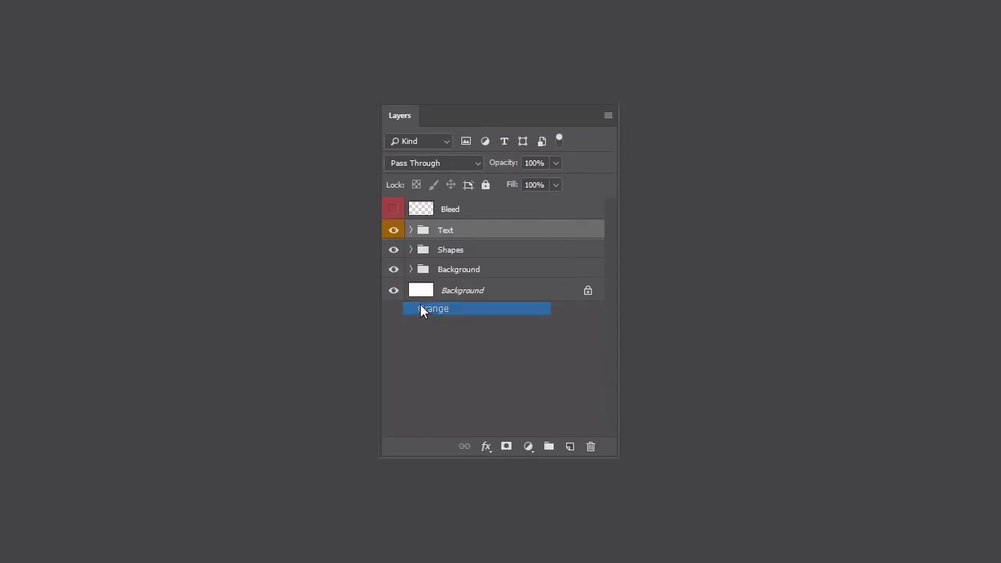
pyautogui.rightClick(397, 254)
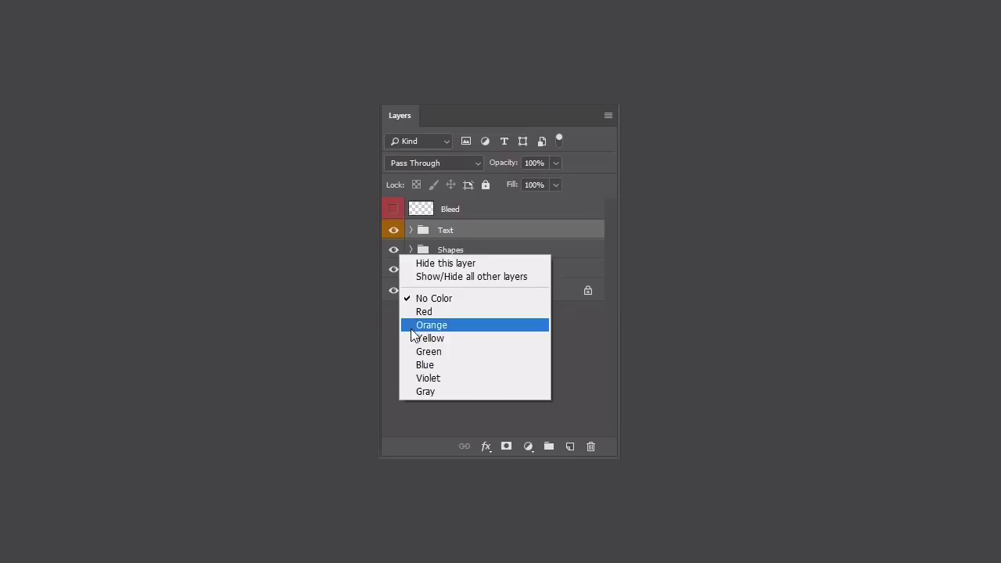
pyautogui.click(419, 352)
pyautogui.rightClick(396, 271)
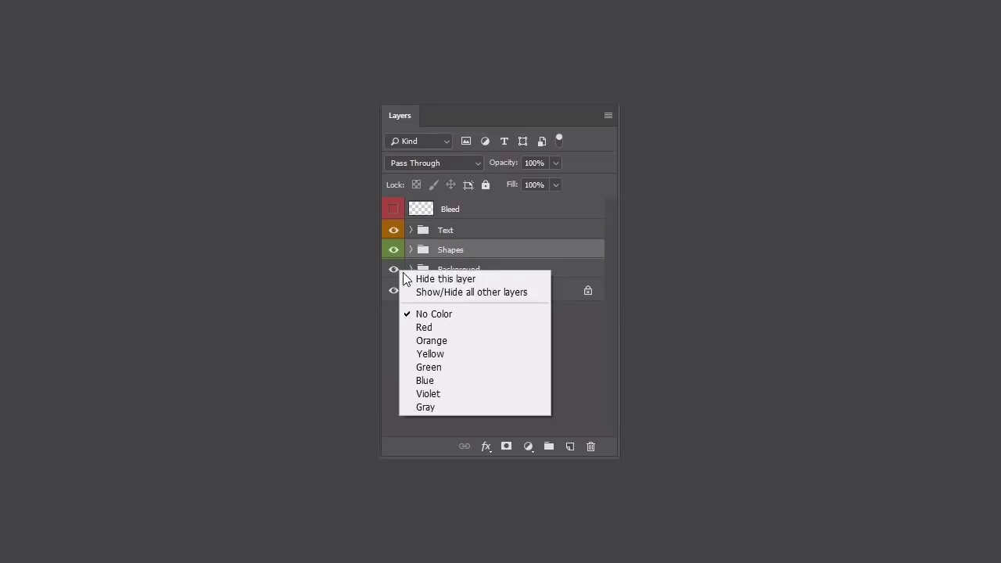
pyautogui.click(427, 381)
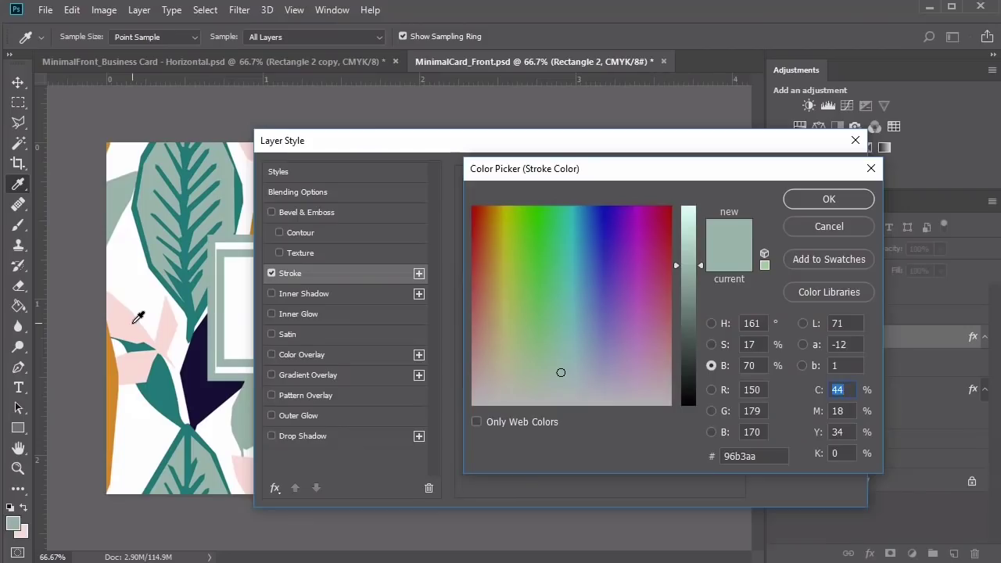
# Step: Change Rectangle 2's stroke color to the pale pink fcdbd5 sampled from the leaf pattern and apply the layer style
pyautogui.click(134, 321)
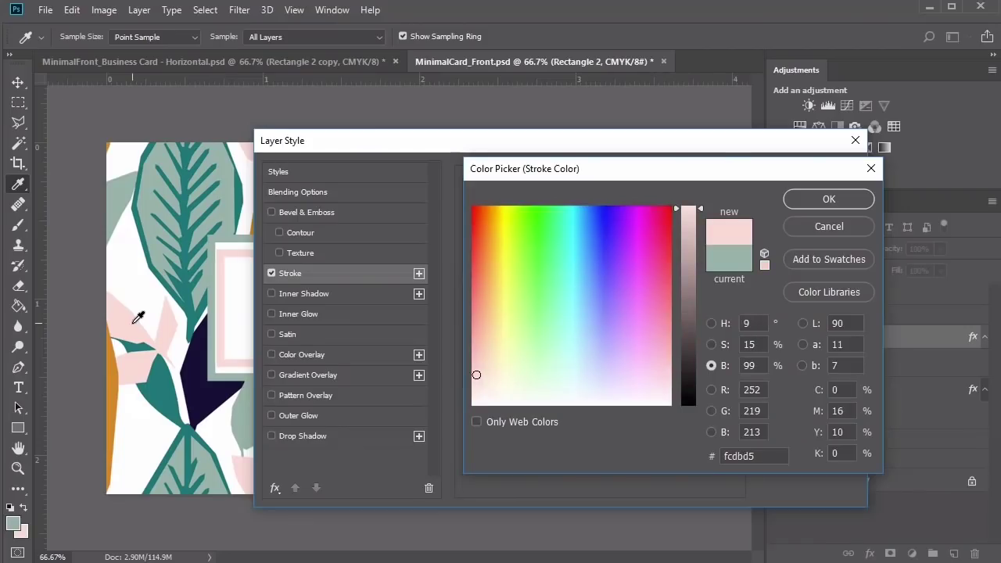
pyautogui.click(799, 203)
pyautogui.click(809, 173)
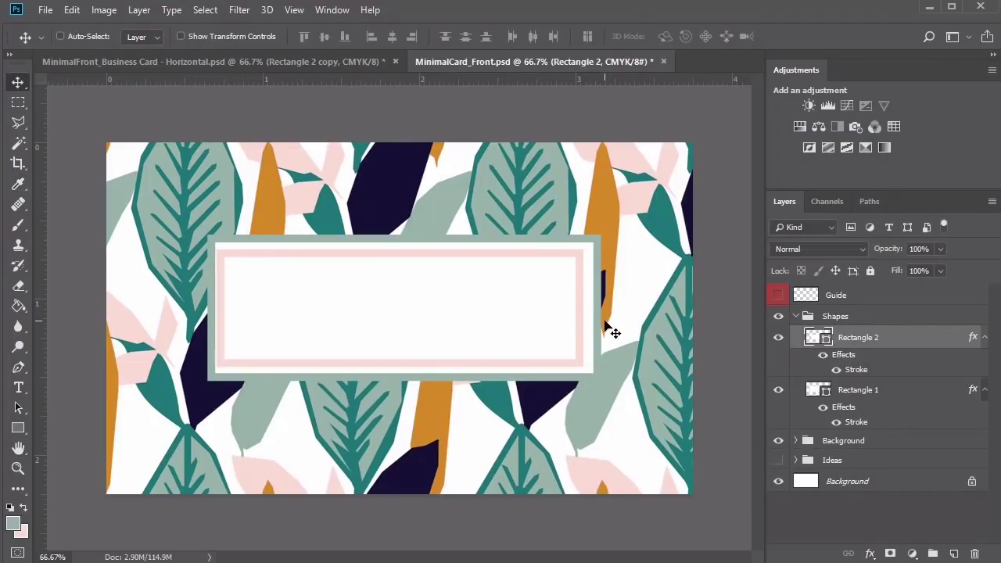
# Step: Nudge Rectangle 2 right and slightly up to center the pink frame inside the outer green frame
pyautogui.press('Right')
pyautogui.press('Right')
pyautogui.press('Right')
pyautogui.press('Right')
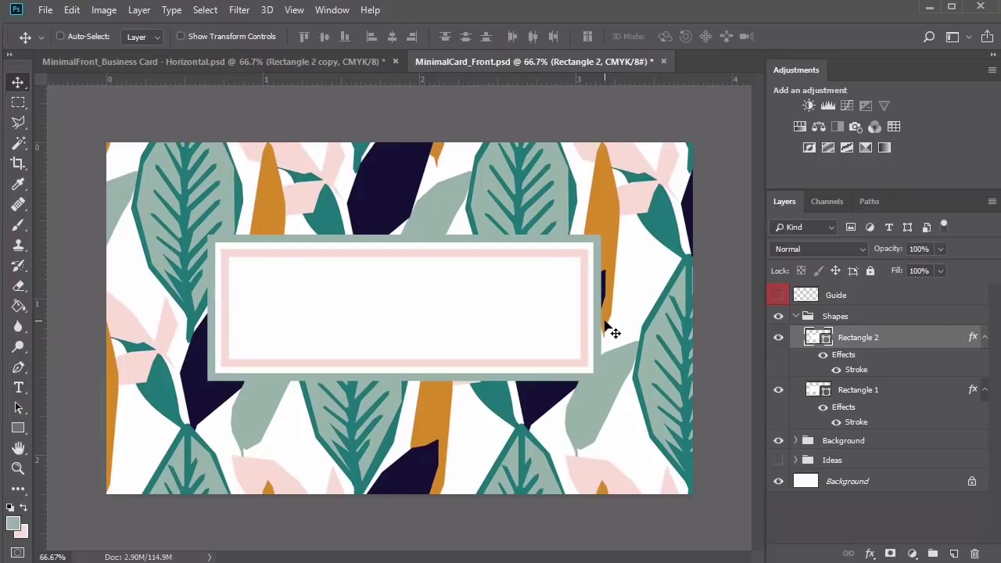
pyautogui.press('Up')
pyautogui.press('Up')
pyautogui.press('Up')
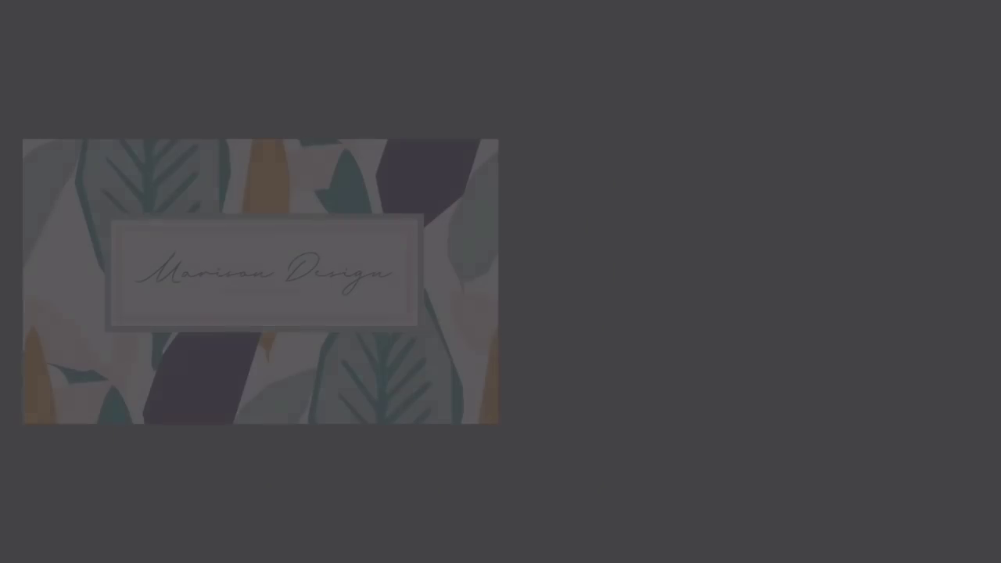
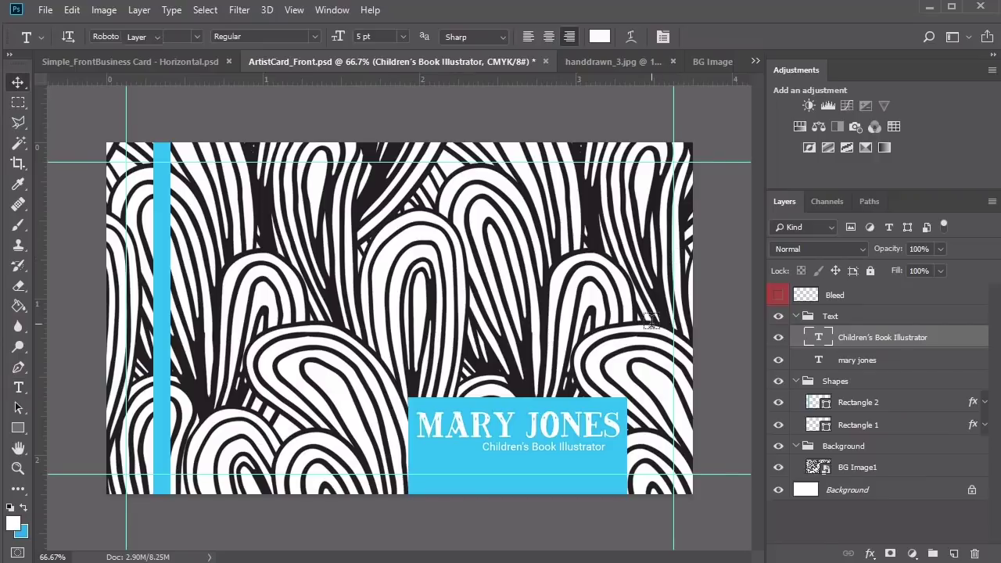
# Step: Nudge the "Children's Book Illustrator" tagline left to center it beneath the name in the blue box
pyautogui.press('Left')
pyautogui.press('Left')
pyautogui.press('Left')
pyautogui.press('Left')
pyautogui.press('Left')
pyautogui.press('Left')
pyautogui.press('Left')
pyautogui.press('Left')
pyautogui.press('Left')
pyautogui.press('Left')
pyautogui.press('Left')
pyautogui.press('Left')
pyautogui.press('Left')
pyautogui.press('Left')
pyautogui.press('Left')
pyautogui.press('Left')
pyautogui.press('Left')
pyautogui.press('Left')
pyautogui.press('Left')
pyautogui.press('Left')
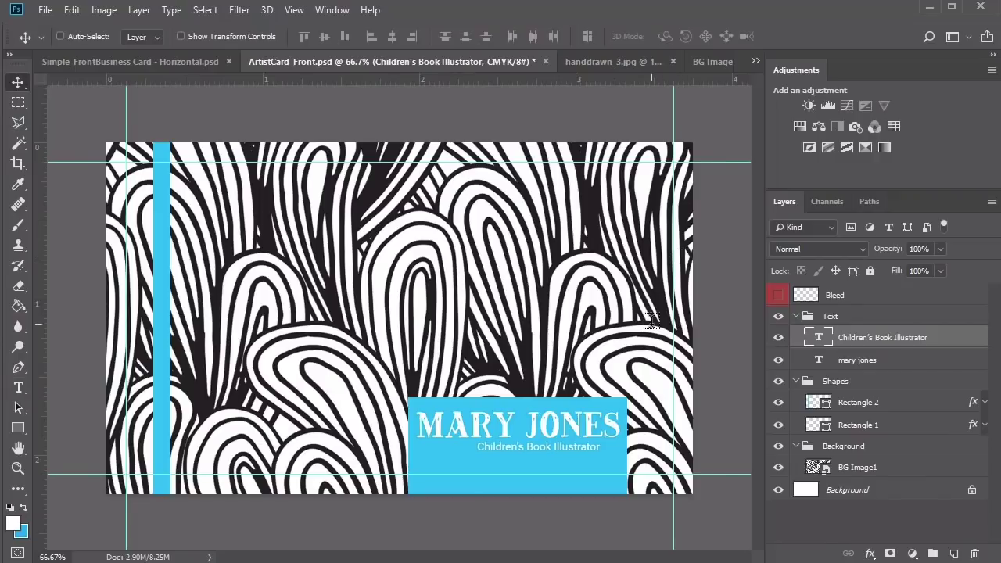
pyautogui.press('Left')
pyautogui.press('Left')
pyautogui.press('Left')
pyautogui.press('Left')
pyautogui.press('Left')
pyautogui.press('Left')
pyautogui.press('Left')
pyautogui.press('Left')
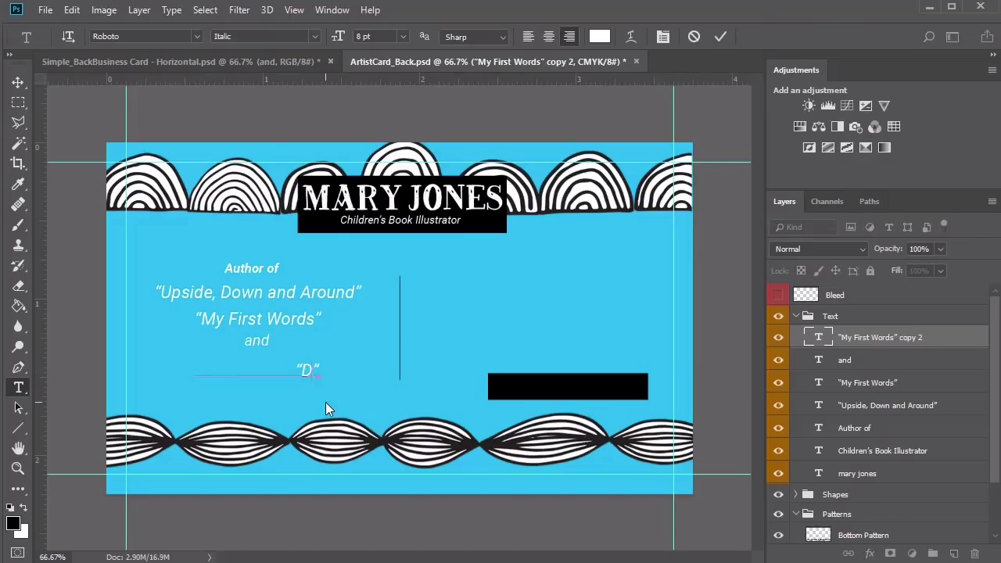
# Step: Complete the copied title text as “Drawing with Ms. Patience” and place it centered beneath the word "and"
pyautogui.write('rawing with Ms. Patience')
pyautogui.hotkey('ctrl', 'Return')
pyautogui.press('v')
pyautogui.moveTo(326, 402); pyautogui.dragTo(338, 374)
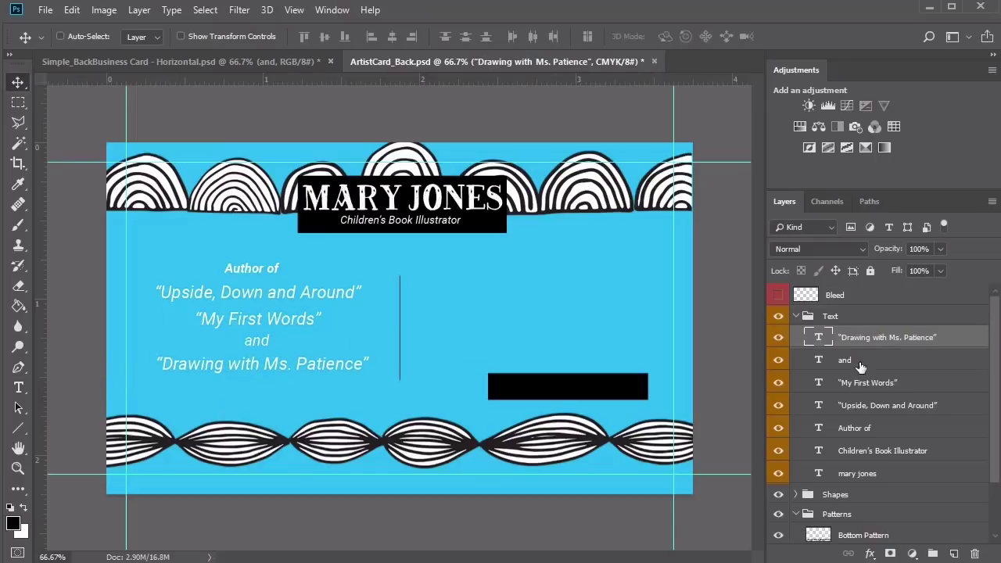
# Step: Fine-tune the vertical spacing of the author text lines and select the layers from “Drawing with Ms. Patience” through “Upside, Down and Around”
pyautogui.click(860, 362)
pyautogui.click(864, 383)
pyautogui.click(860, 361)
pyautogui.click(877, 345)
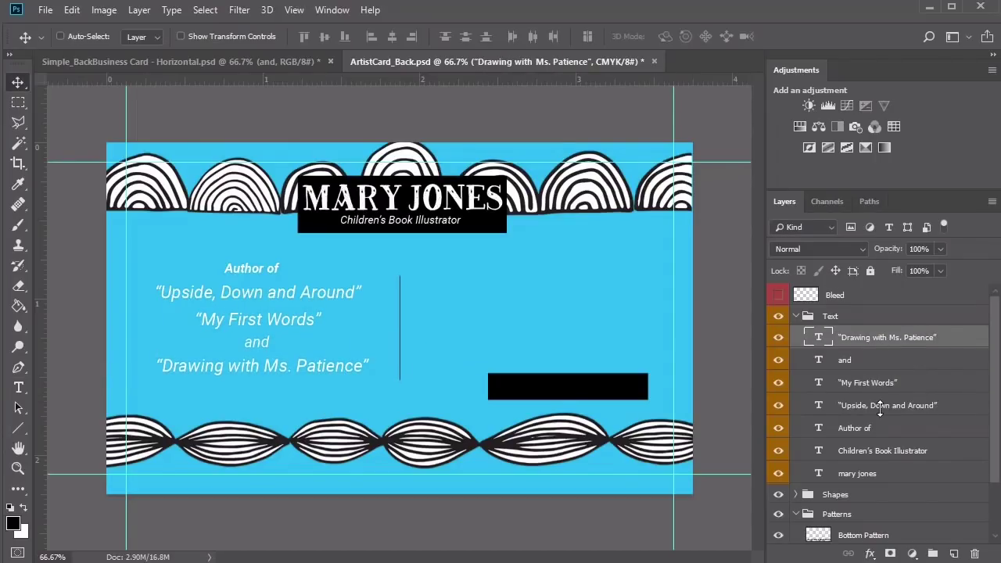
pyautogui.keyDown('shift'); pyautogui.click(880, 406); pyautogui.keyUp('shift')
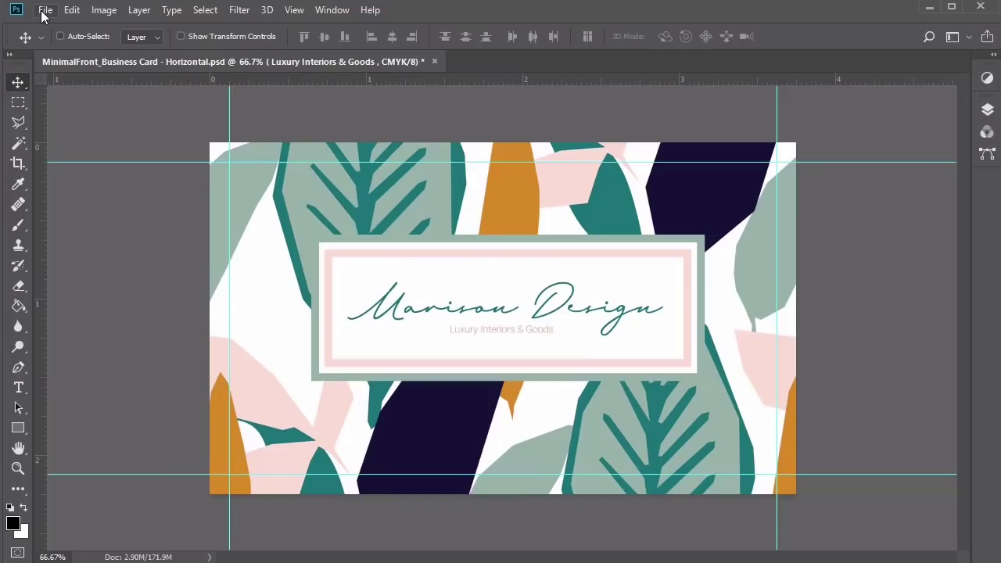
# Step: Create a 3.75 x 2.25 in CMYK document at 300 pixels/inch named MinimalCard_Front
pyautogui.click(43, 10)
pyautogui.click(50, 28)
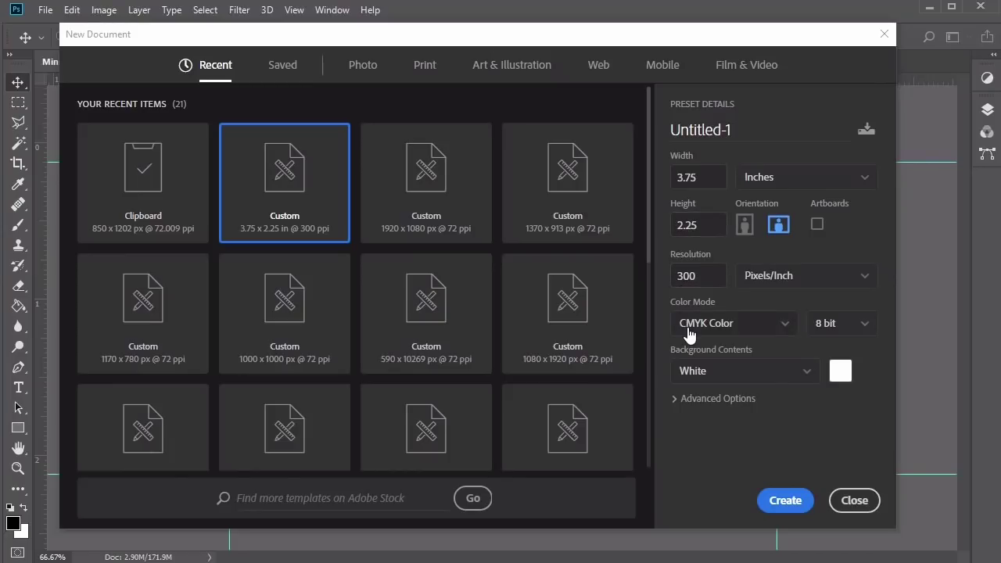
pyautogui.moveTo(736, 130); pyautogui.dragTo(657, 129)
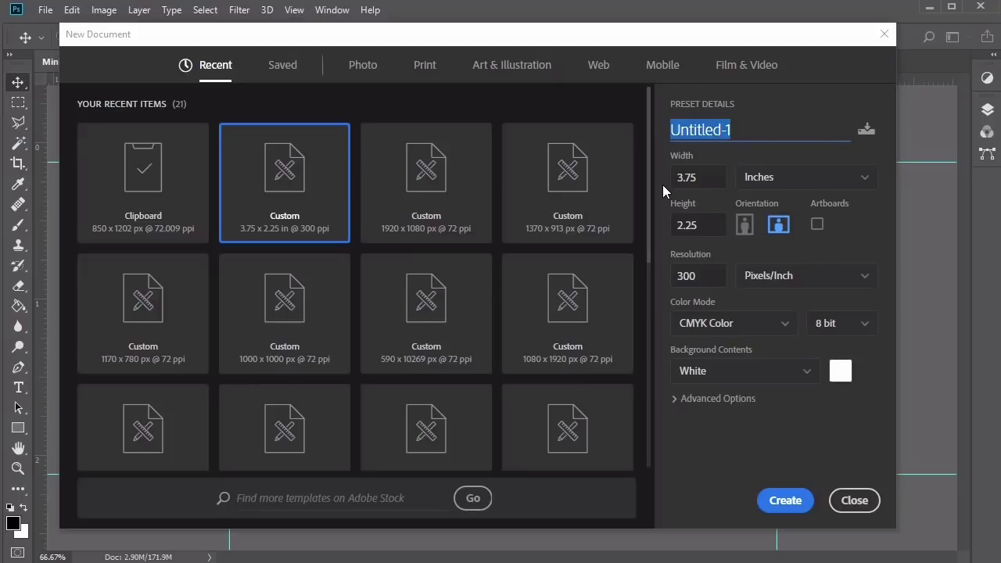
pyautogui.write('Minimal')
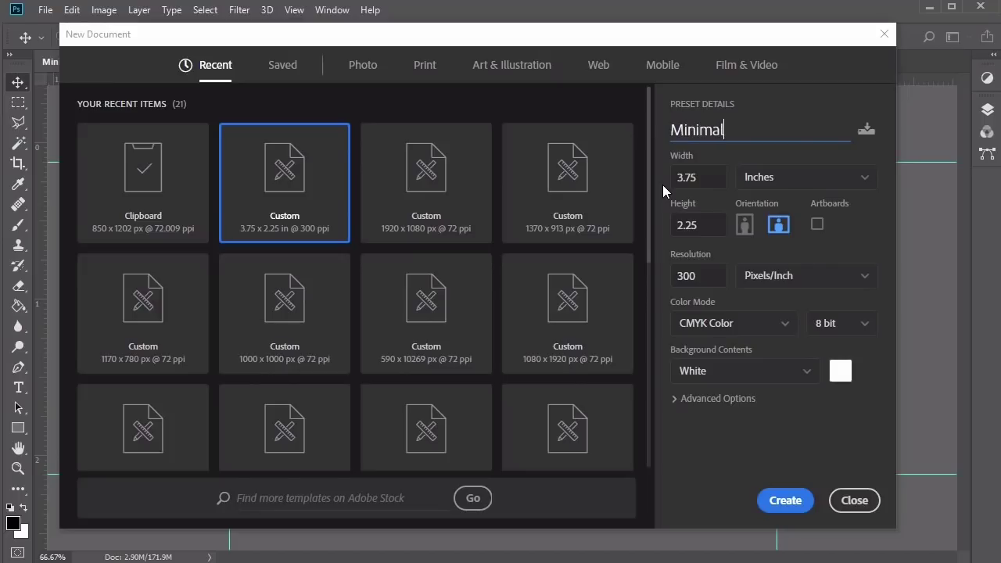
pyautogui.write('Card_Front')
pyautogui.click(785, 505)
# Step: Add a layer named Guide above the background and color-code it red
pyautogui.click(954, 553)
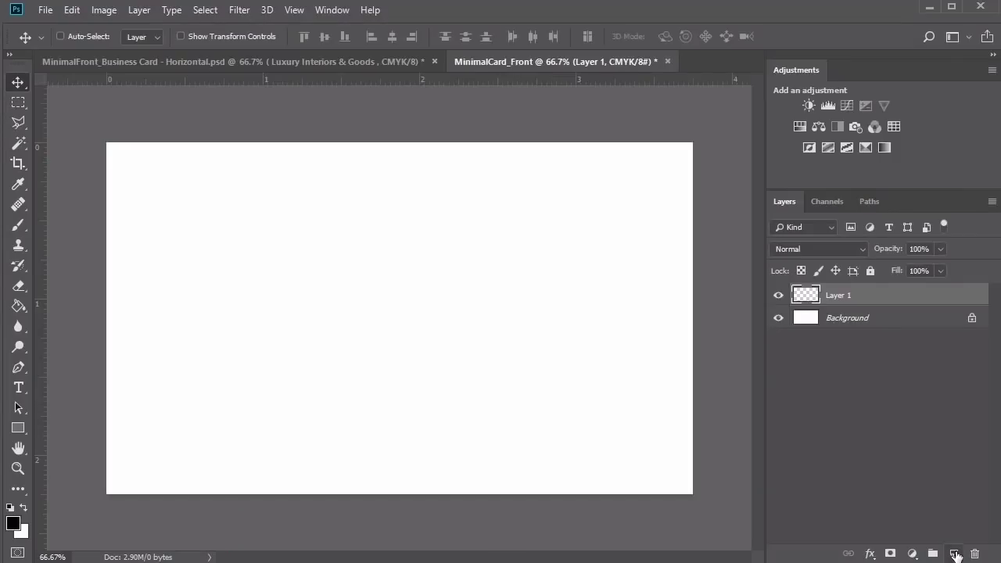
pyautogui.doubleClick(840, 296)
pyautogui.write('Guide')
pyautogui.press('Return')
pyautogui.rightClick(853, 295)
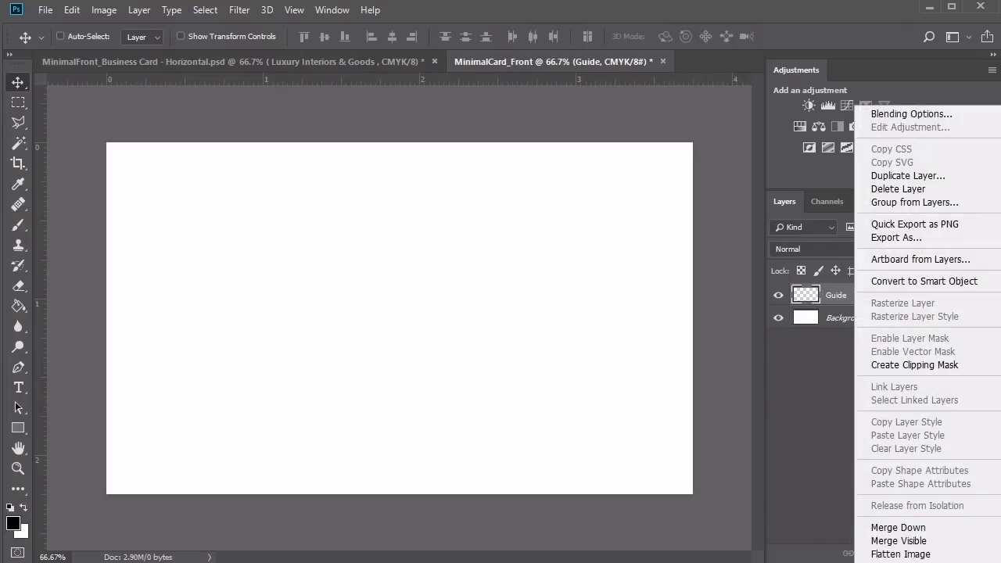
pyautogui.click(884, 561)
pyautogui.click(828, 438)
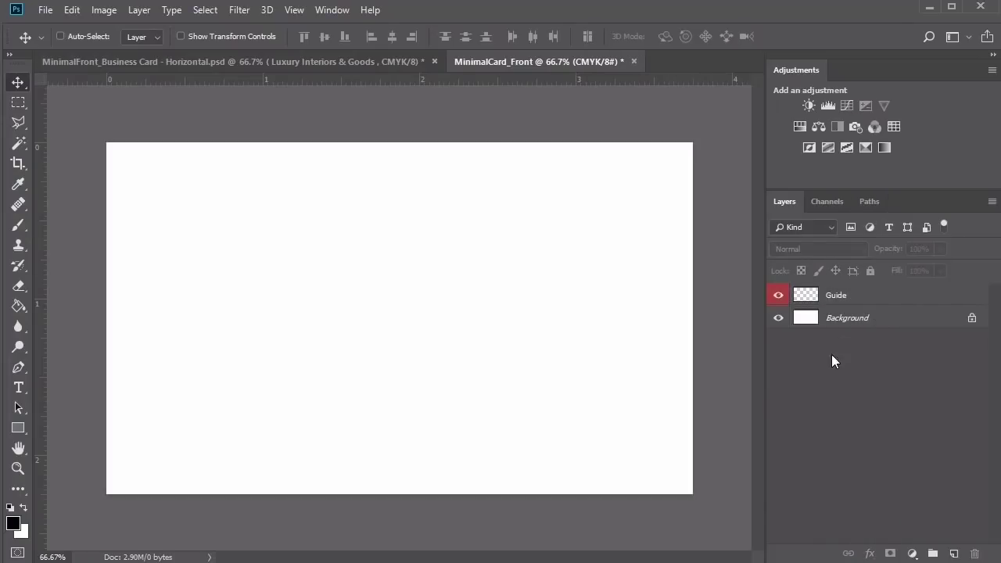
# Step: Add a vertical guide at 0.125 in with the Guide layer selected
pyautogui.click(837, 297)
pyautogui.click(294, 10)
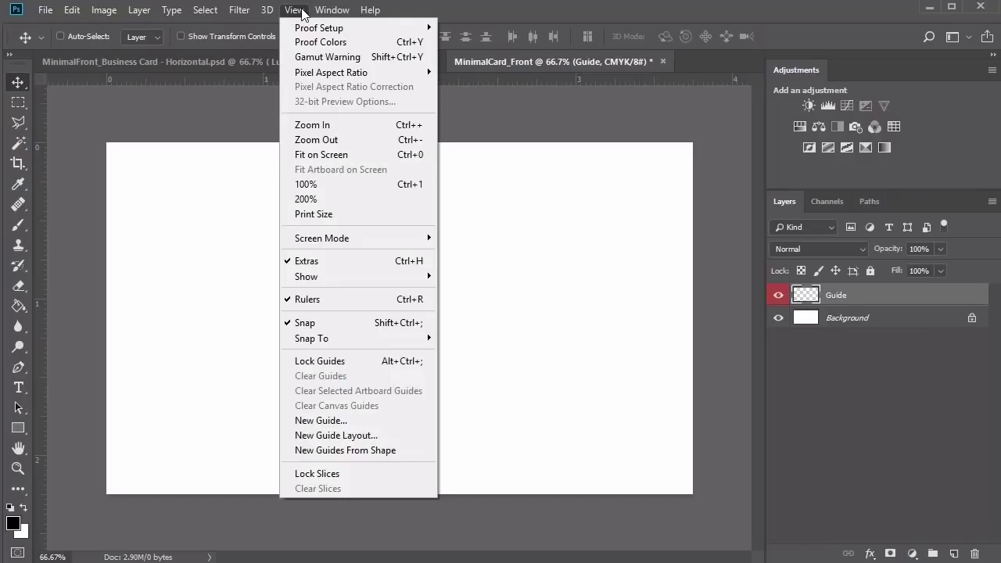
pyautogui.click(347, 420)
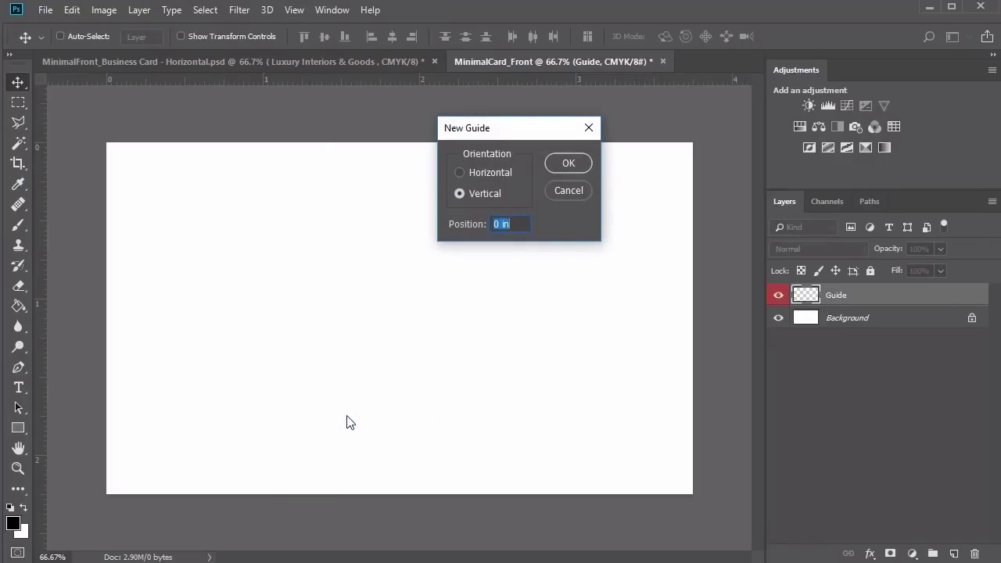
pyautogui.write('.125')
pyautogui.click(577, 164)
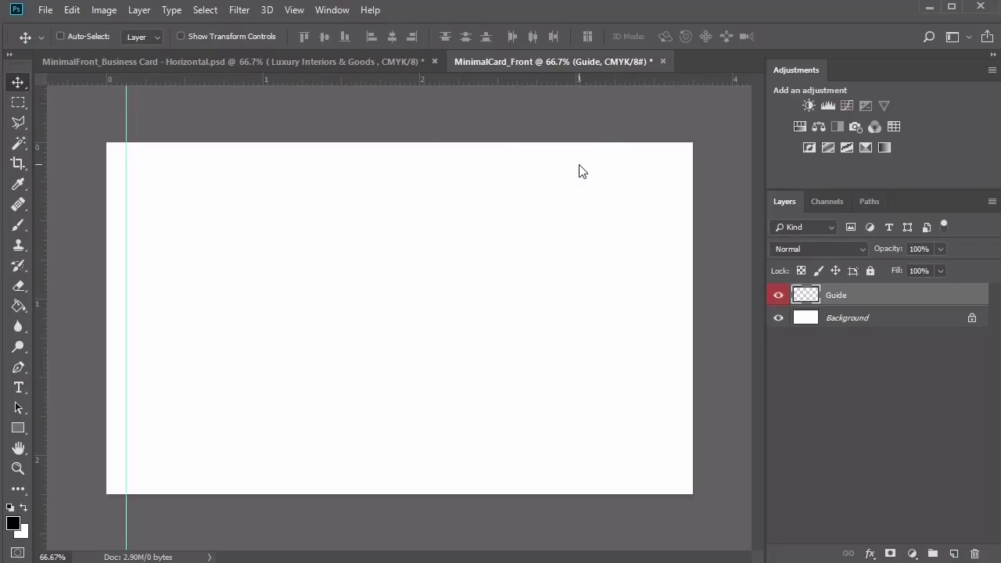
# Step: Add a horizontal guide at 0.125 in
pyautogui.click(296, 10)
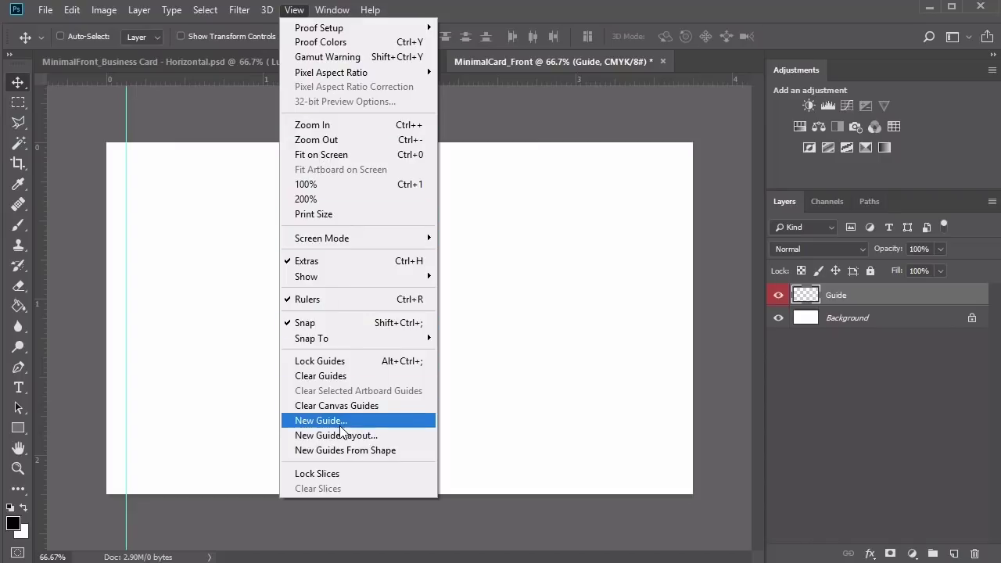
pyautogui.click(340, 426)
pyautogui.click(460, 173)
pyautogui.press('Tab')
pyautogui.write('.125')
pyautogui.press('Return')
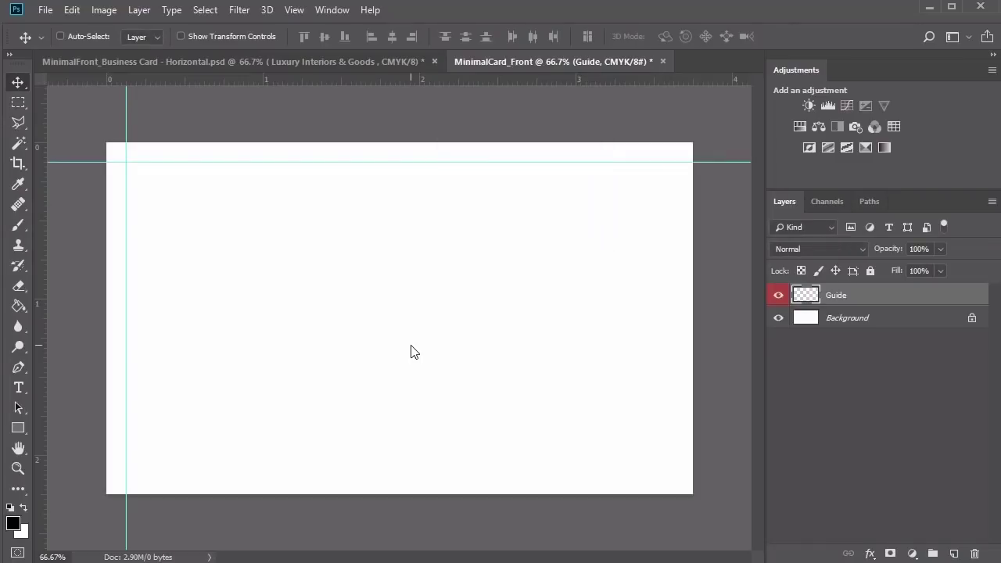
# Step: Add a second horizontal guide at 2.125 in for the lower bleed margin
pyautogui.click(295, 9)
pyautogui.click(335, 423)
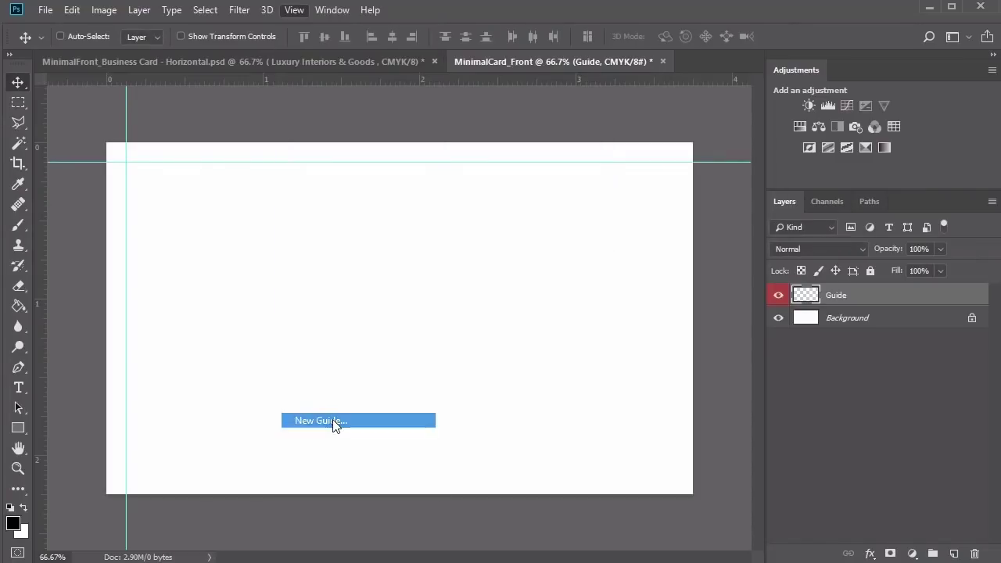
pyautogui.write('2.125')
pyautogui.click(569, 163)
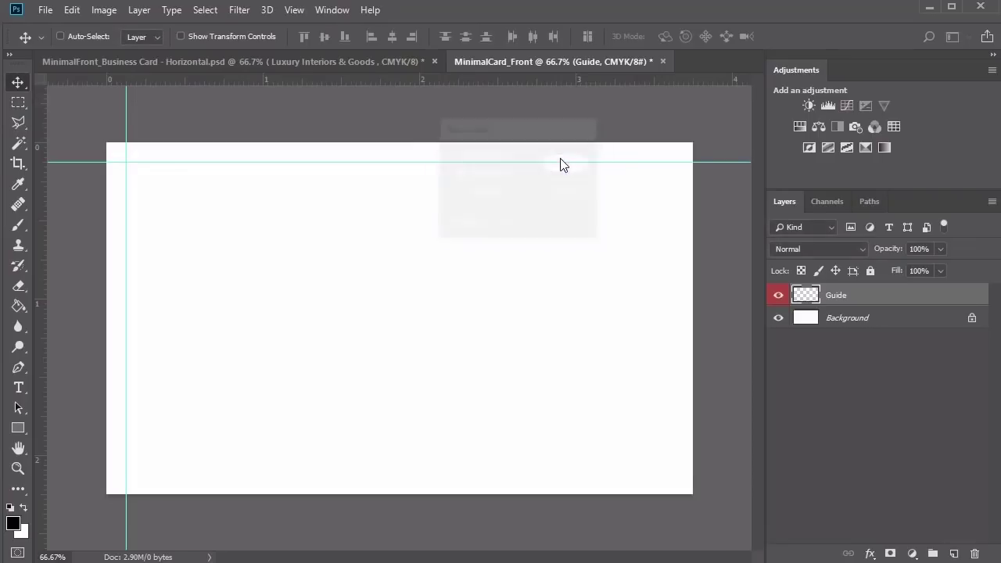
# Step: Add a second vertical guide at 3.625 in for the right bleed margin
pyautogui.click(295, 9)
pyautogui.click(300, 421)
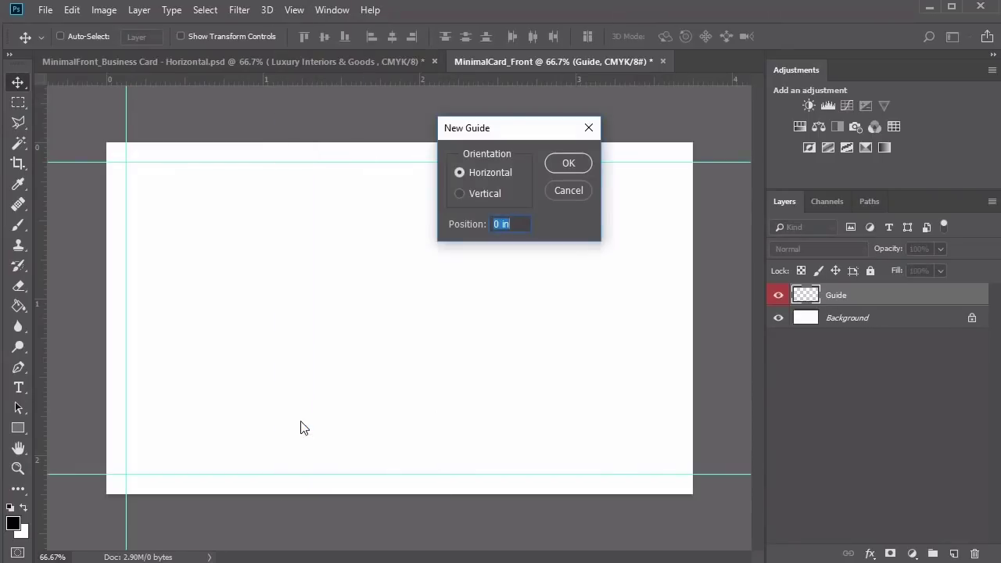
pyautogui.click(460, 193)
pyautogui.write('3.')
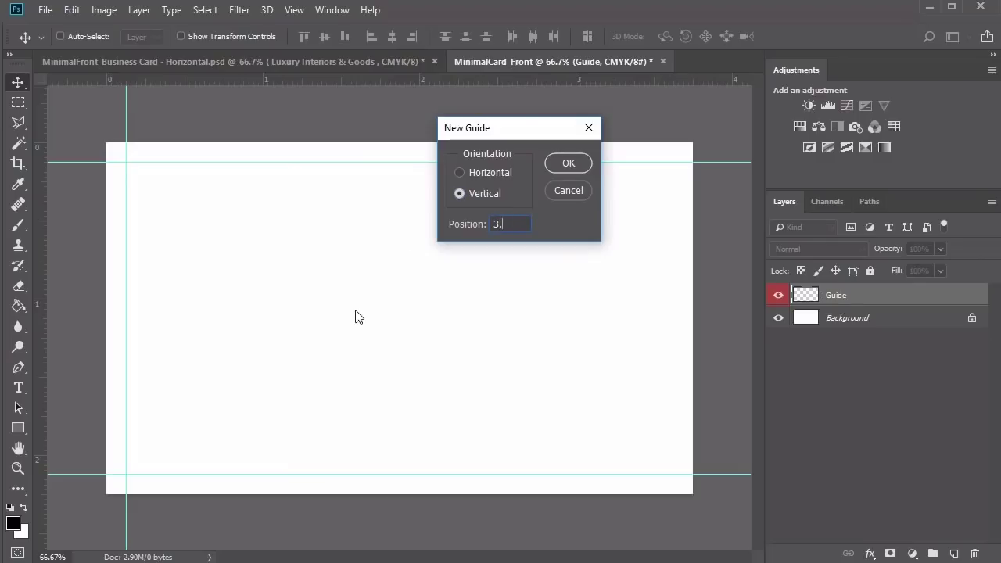
pyautogui.write('625')
pyautogui.press('Return')
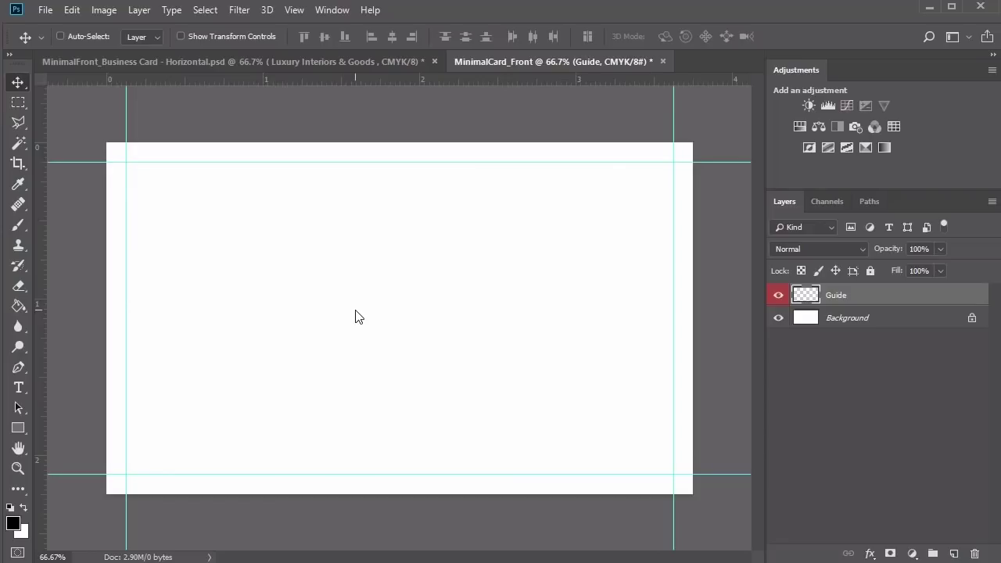
# Step: Select the rectangle inside the four guides, stroke it with a 2 px centered black line on the Guide layer, and hide the guides
pyautogui.click(18, 101)
pyautogui.moveTo(126, 161); pyautogui.dragTo(673, 472)
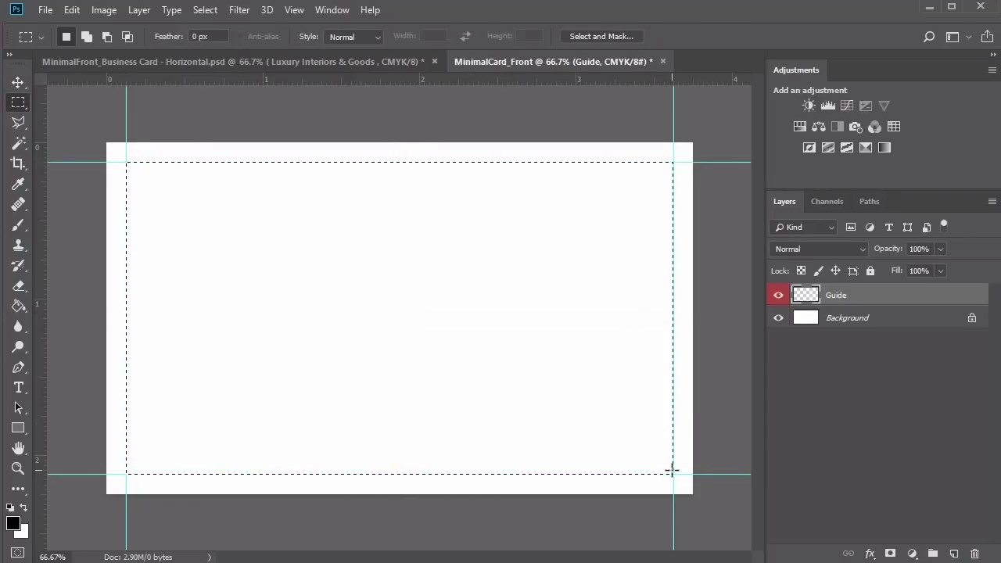
pyautogui.rightClick(479, 273)
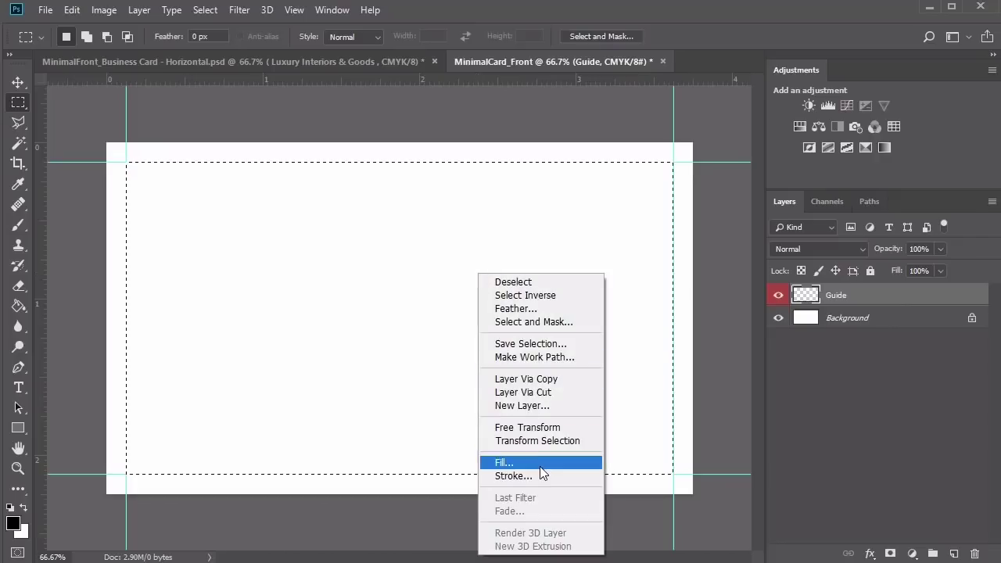
pyautogui.click(540, 473)
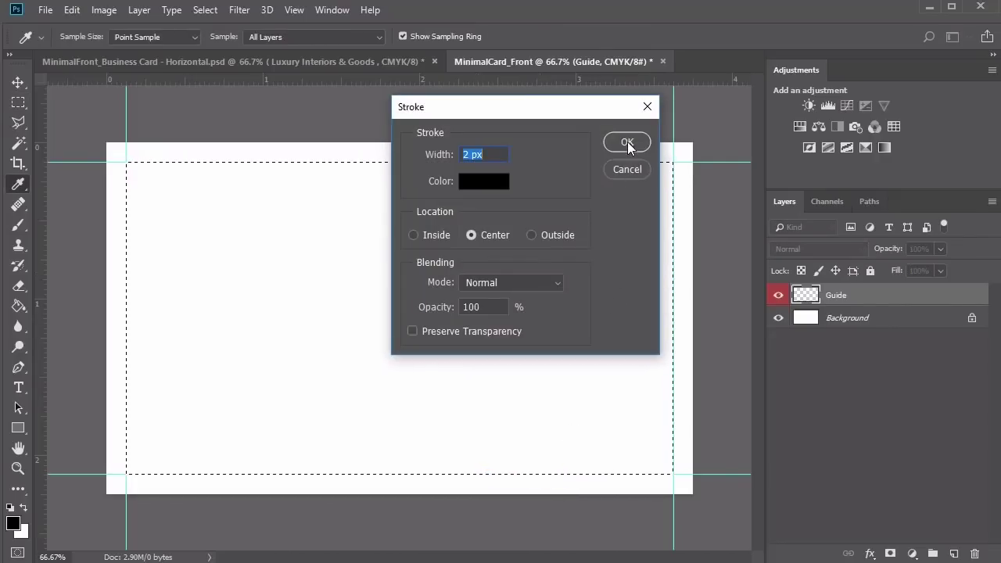
pyautogui.click(628, 144)
pyautogui.hotkey('ctrl', ';')
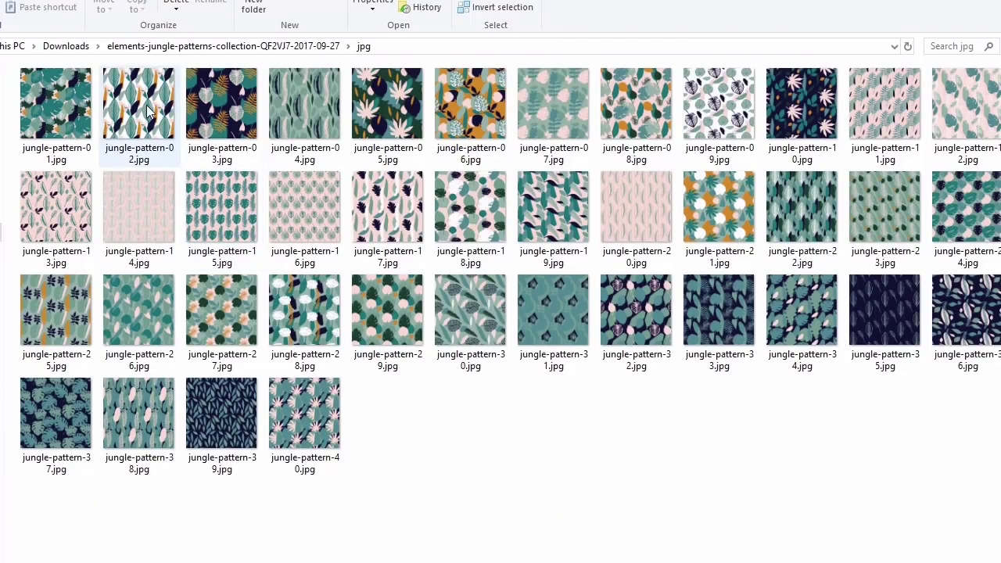
# Step: Open jungle-pattern-02.jpg from the jpg folder and copy the whole image into MinimalCard_Front directly above the Background layer
pyautogui.doubleClick(149, 112)
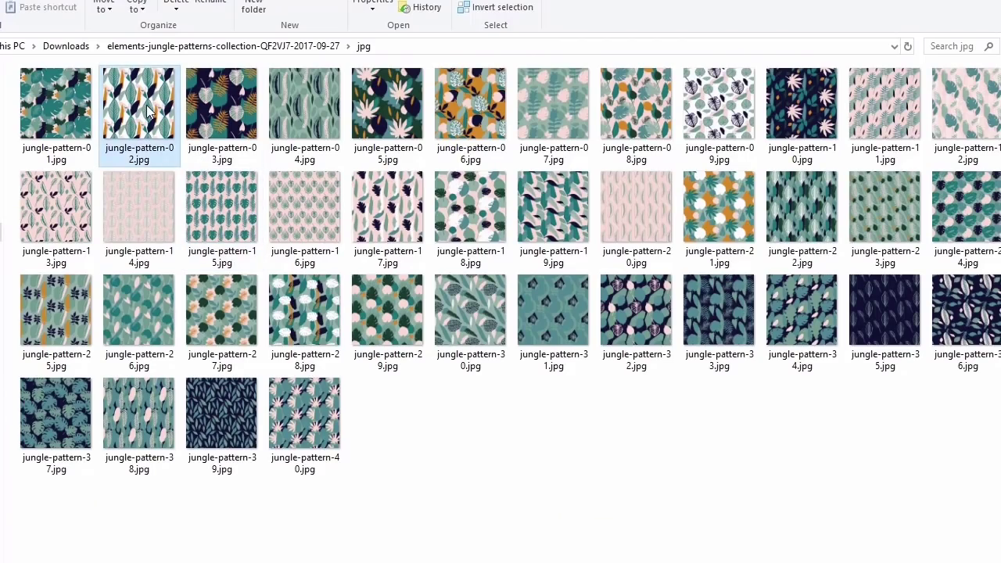
pyautogui.press('v')
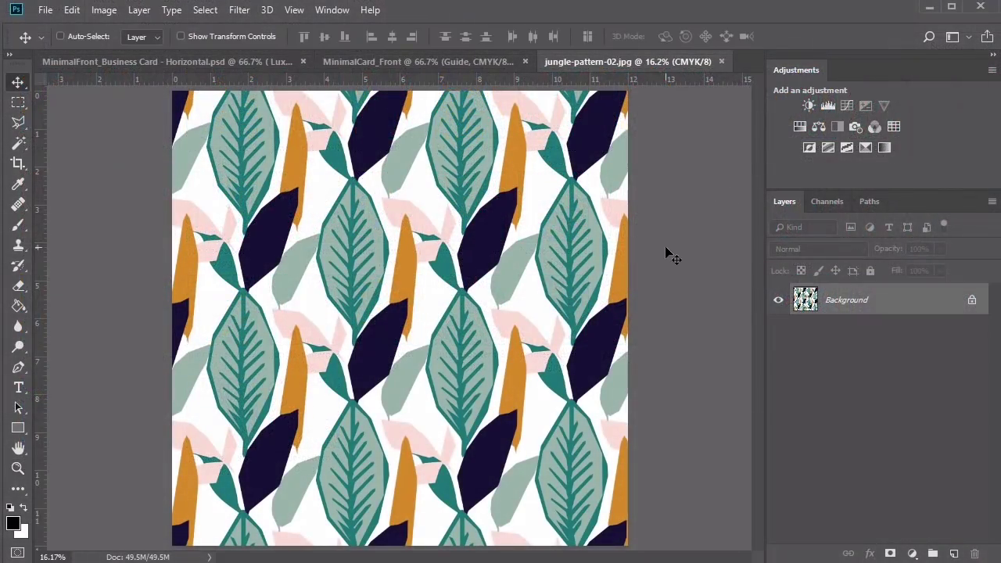
pyautogui.hotkey('ctrl', 'a')
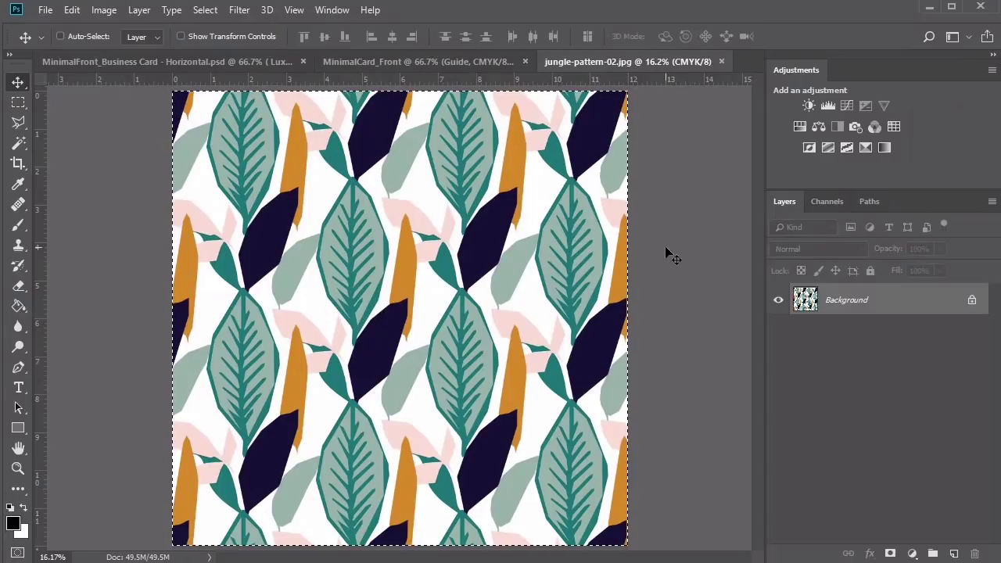
pyautogui.hotkey('ctrl', 'c')
pyautogui.click(493, 61)
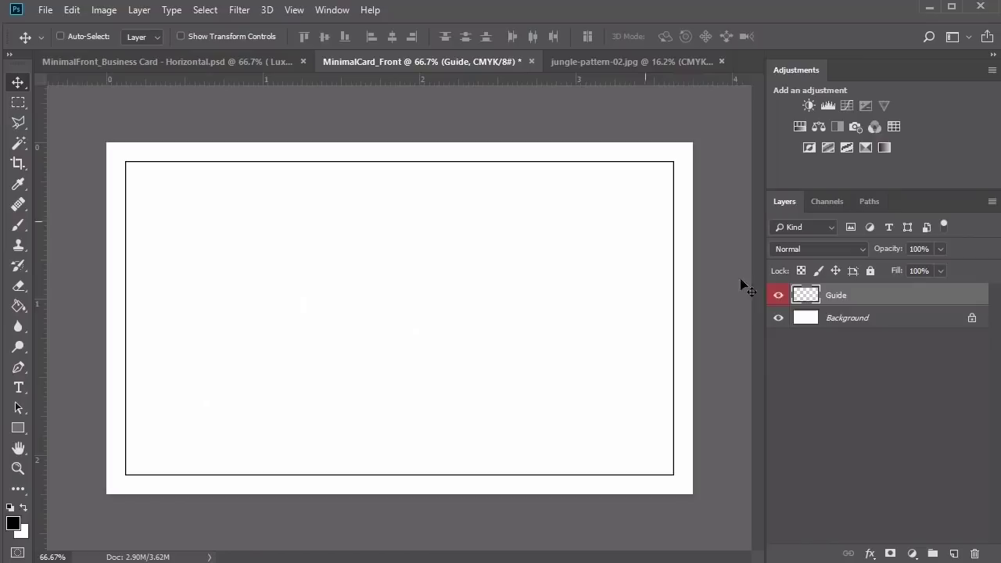
pyautogui.click(850, 319)
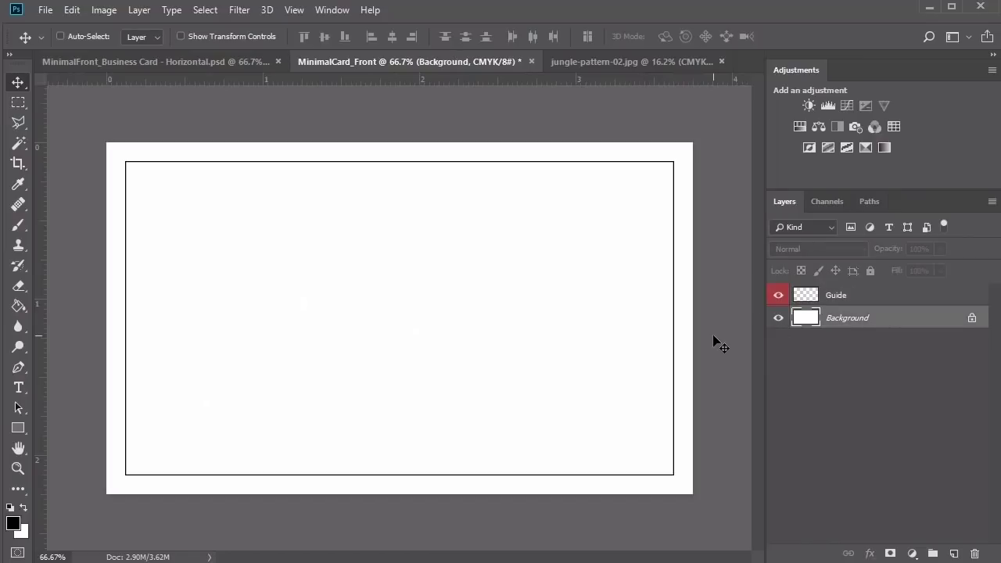
pyautogui.hotkey('ctrl', 'v')
# Step: Place the pasted pattern in a new group named Background and rename its layer BG1
pyautogui.hotkey('ctrl', 'g')
pyautogui.doubleClick(839, 316)
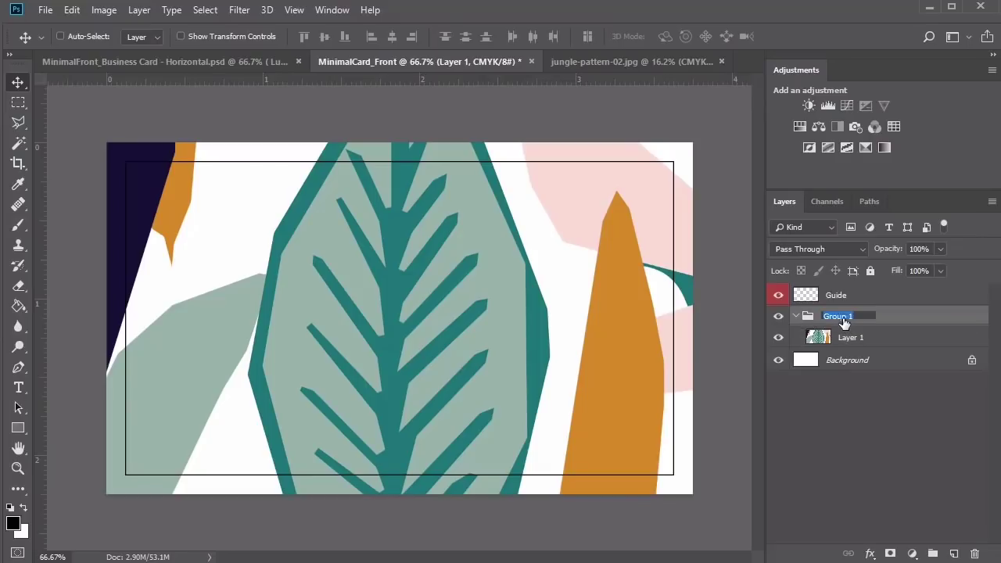
pyautogui.write('Background')
pyautogui.press('Return')
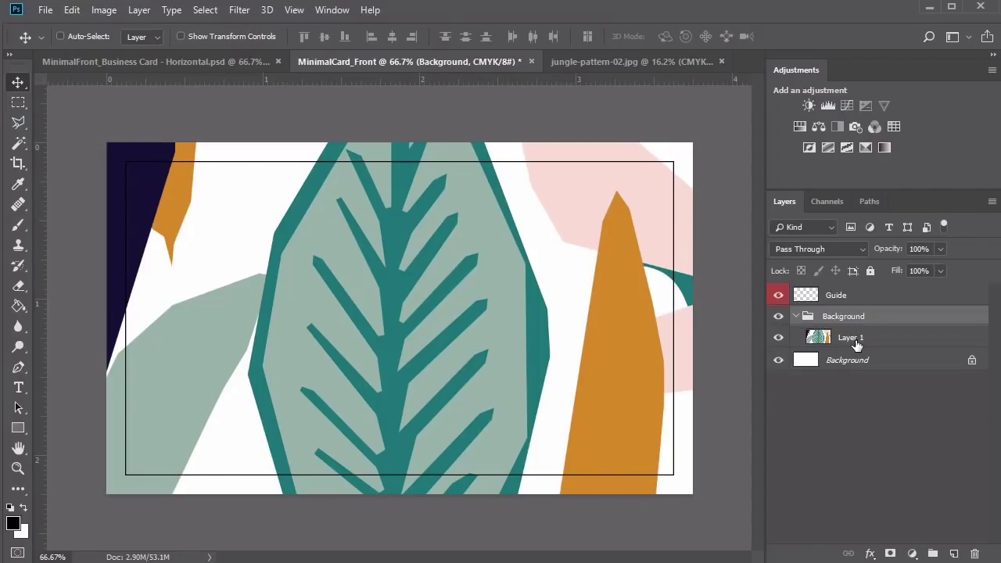
pyautogui.doubleClick(857, 344)
pyautogui.write('BG1')
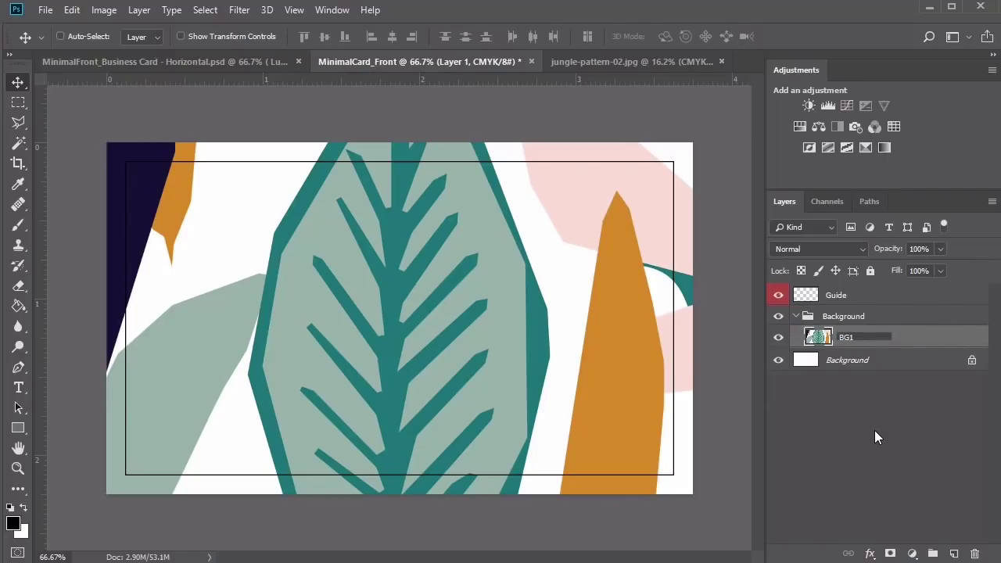
pyautogui.press('Return')
# Step: Duplicate BG1 twice and rename the two copies BG2 and BG3
pyautogui.press('ctrl')
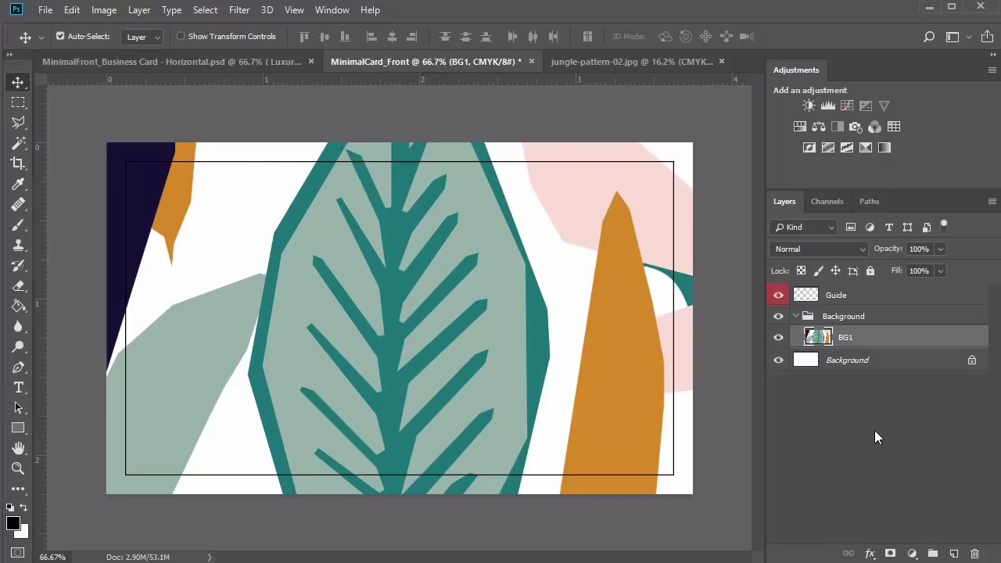
pyautogui.hotkey('ctrl', 'j')
pyautogui.hotkey('ctrl', 'j')
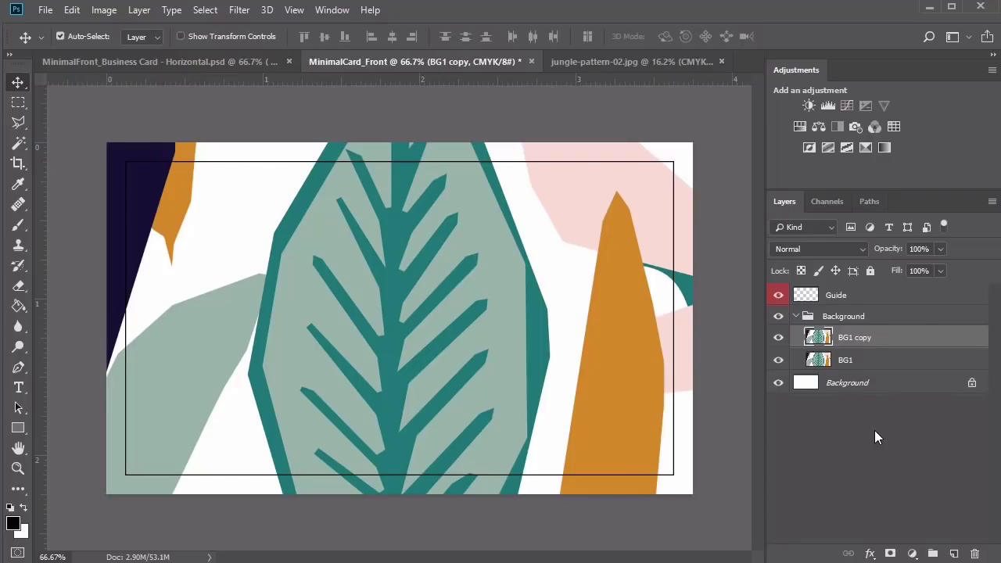
pyautogui.click(869, 362)
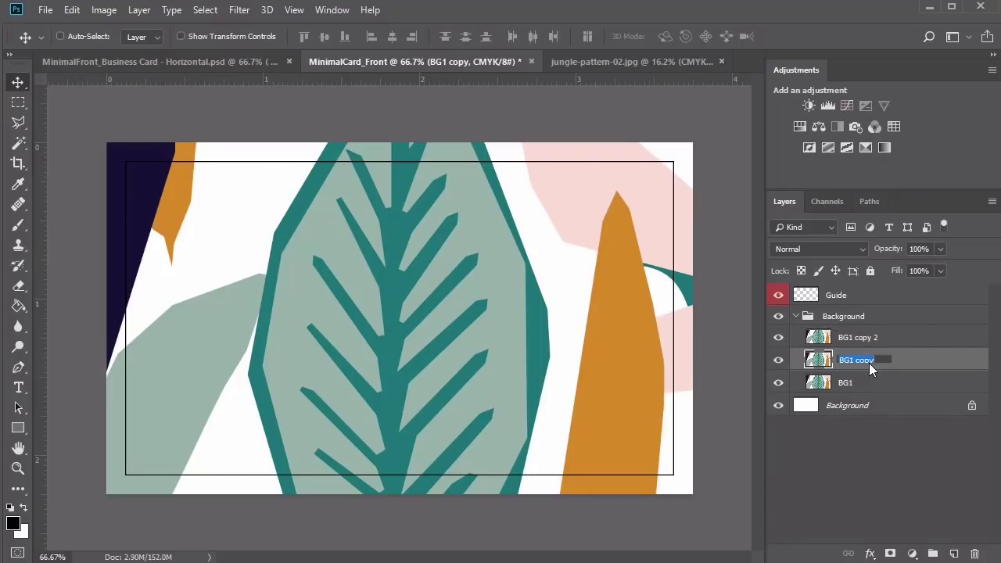
pyautogui.doubleClick(869, 362)
pyautogui.moveTo(884, 358); pyautogui.dragTo(852, 355)
pyautogui.write('2')
pyautogui.doubleClick(870, 338)
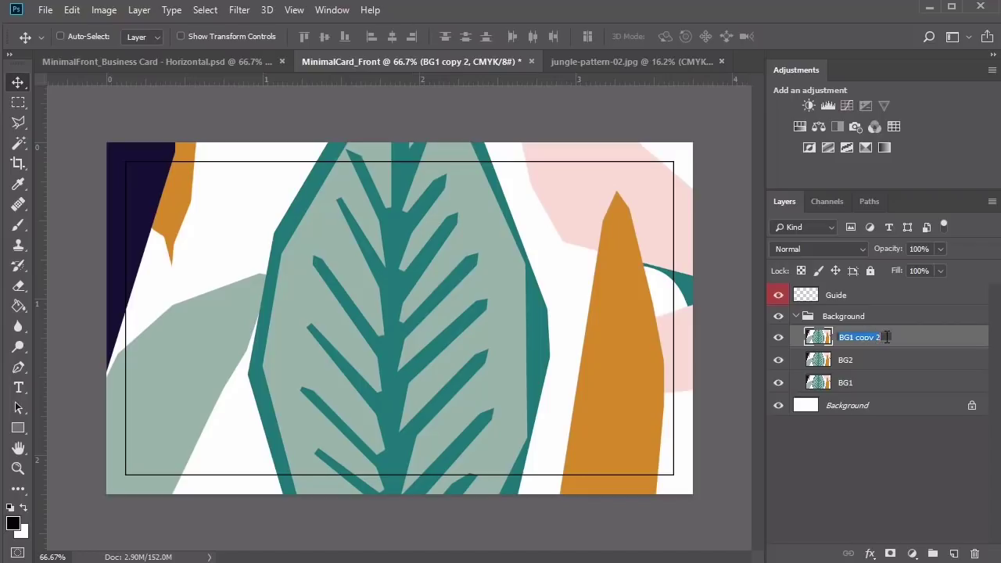
pyautogui.moveTo(884, 337); pyautogui.dragTo(852, 337)
pyautogui.write('3')
pyautogui.press('Return')
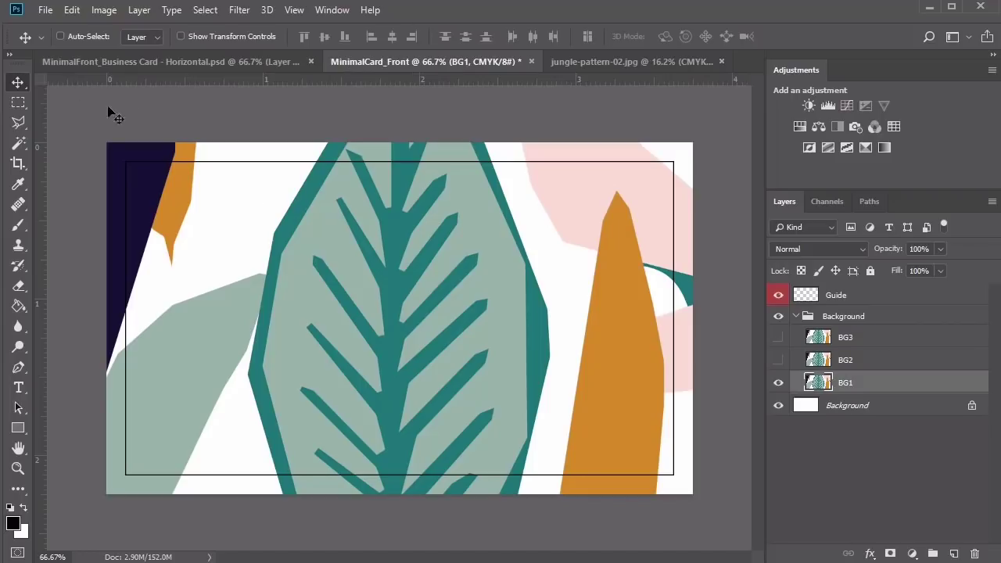
# Step: Reposition the BG1 pattern so the lower tip of the large teal leaf falls on the card near its center
pyautogui.moveTo(492, 417); pyautogui.dragTo(478, 290)
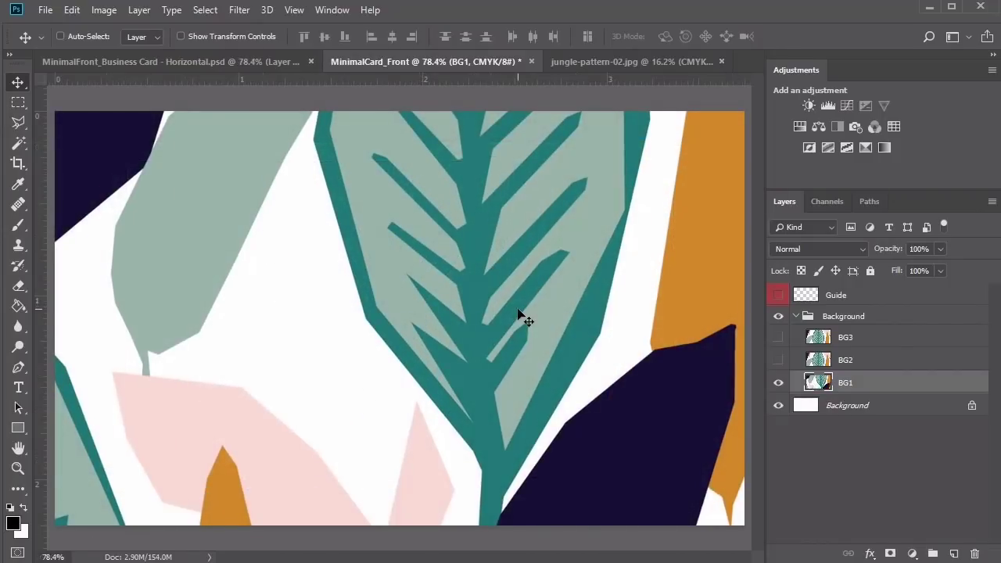
pyautogui.press('Right')
pyautogui.press('Right')
pyautogui.press('Right')
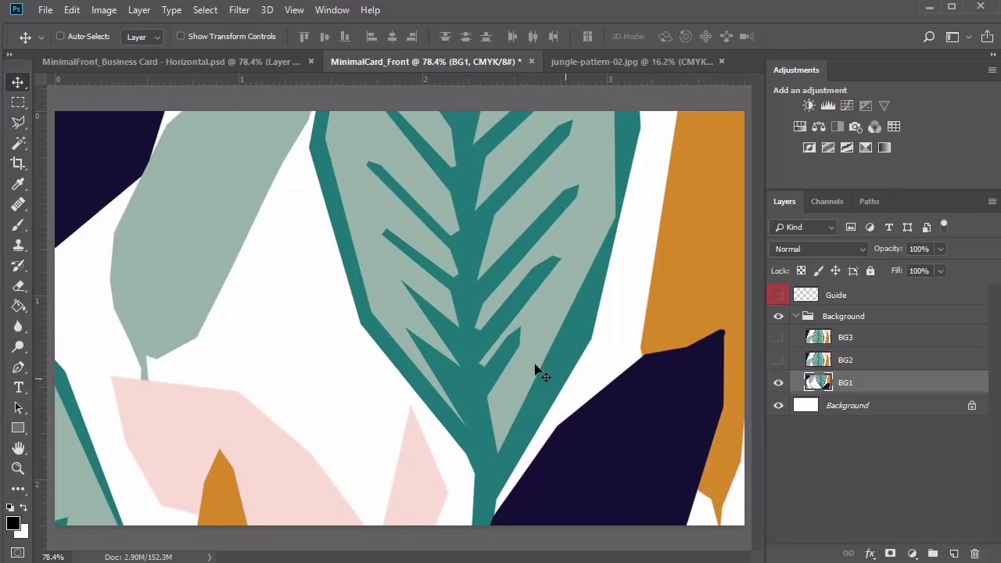
# Step: Show the BG2 and Guide layers and scale the BG2 pattern to about 66.7%, moving it to cover the card
pyautogui.press('z')
pyautogui.click(778, 360)
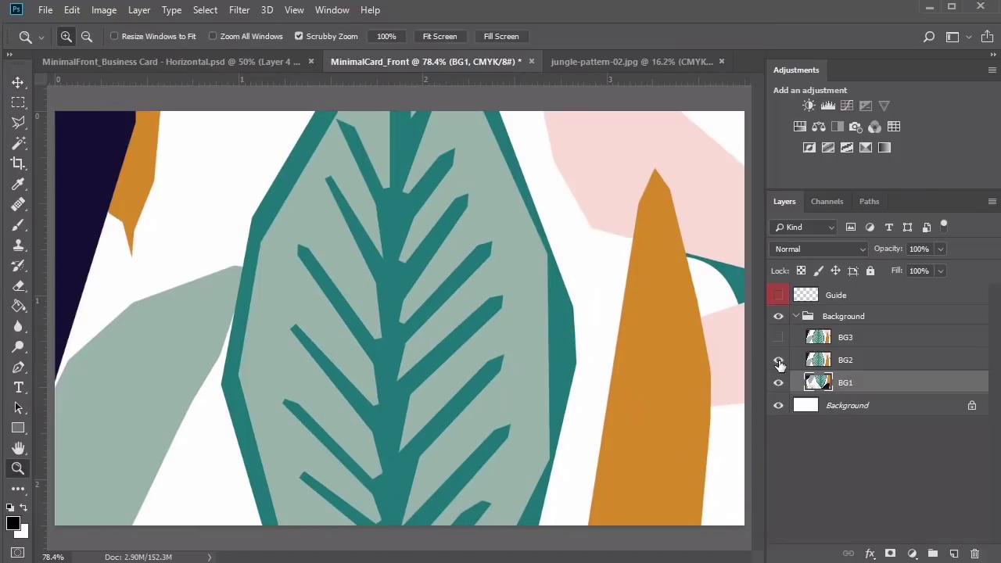
pyautogui.hotkey('ctrl', '-')
pyautogui.hotkey('ctrl', '-')
pyautogui.click(777, 295)
pyautogui.moveTo(126, 104); pyautogui.dragTo(386, 449)
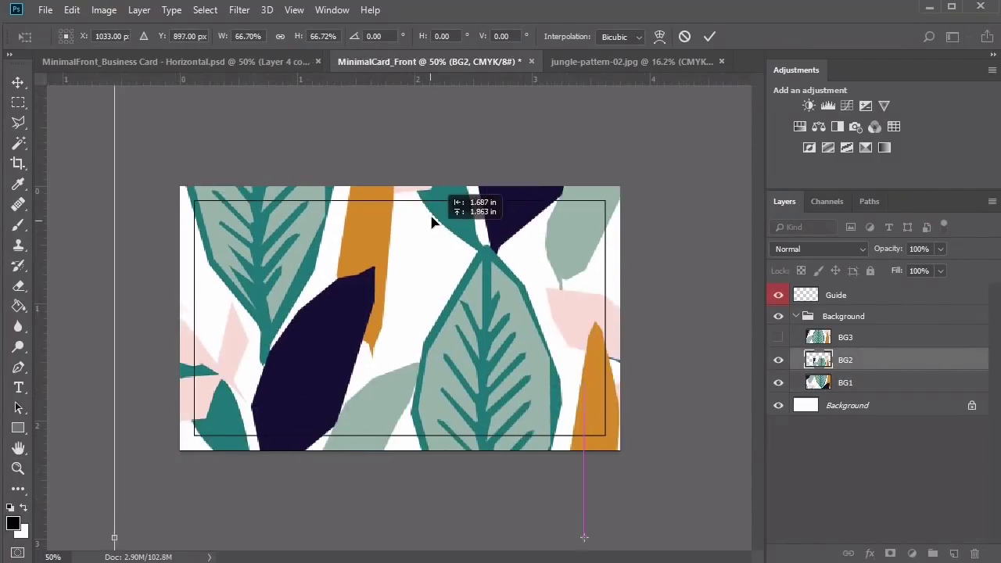
pyautogui.moveTo(431, 198); pyautogui.dragTo(453, 217)
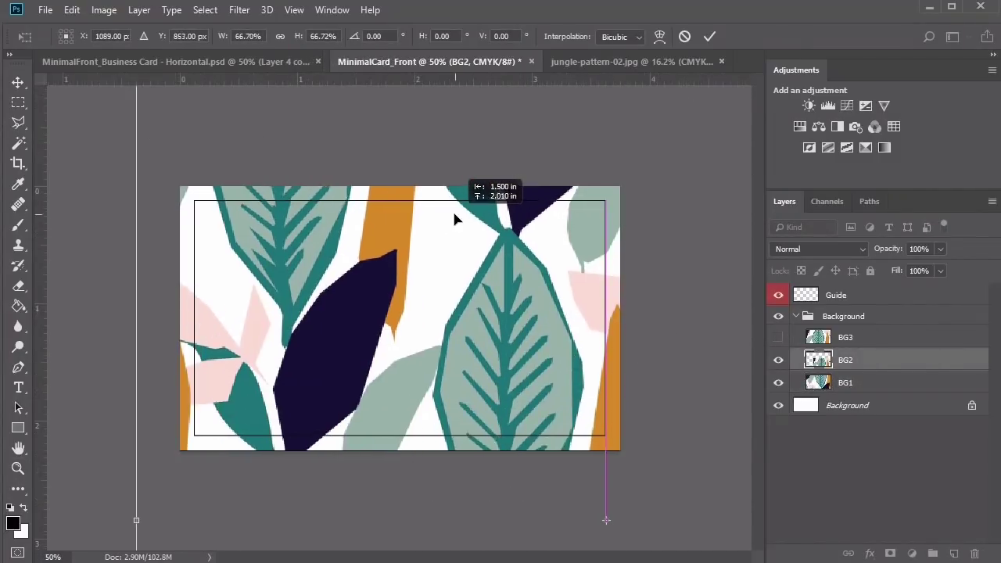
pyautogui.press('Return')
# Step: Reposition BG2 and nudge it upward so one large veined leaf fills the card's upper left and another its lower right
pyautogui.click(506, 325)
pyautogui.moveTo(506, 324); pyautogui.dragTo(369, 259)
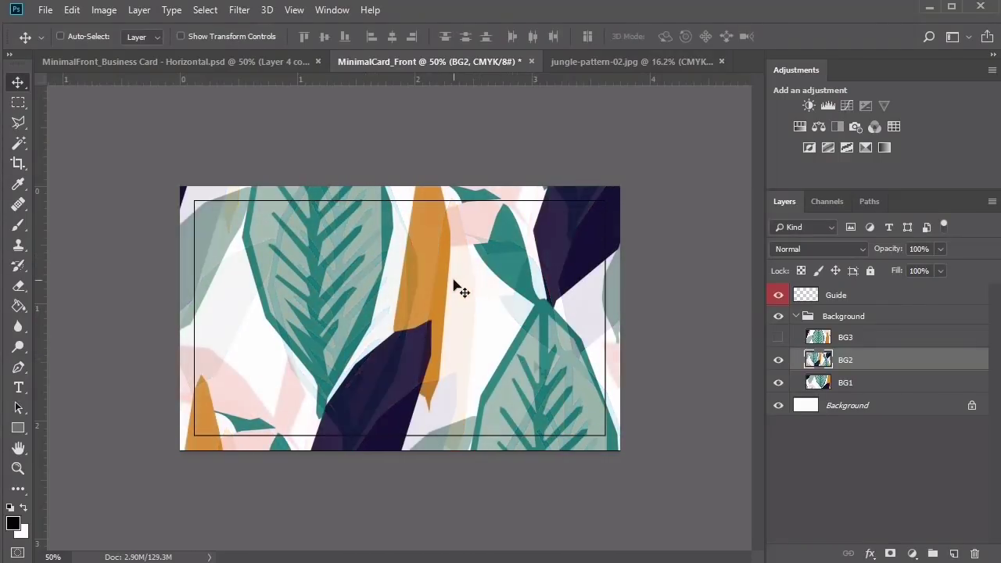
pyautogui.press('Up')
pyautogui.press('Up')
pyautogui.press('Up')
pyautogui.press('Up')
pyautogui.press('Up')
pyautogui.press('Up')
pyautogui.press('Up')
pyautogui.press('Up')
pyautogui.press('Up')
pyautogui.press('Up')
pyautogui.press('Up')
pyautogui.press('Up')
pyautogui.press('Up')
pyautogui.press('Up')
pyautogui.press('Up')
pyautogui.press('Up')
pyautogui.press('Up')
pyautogui.press('Up')
pyautogui.press('Up')
pyautogui.press('Up')
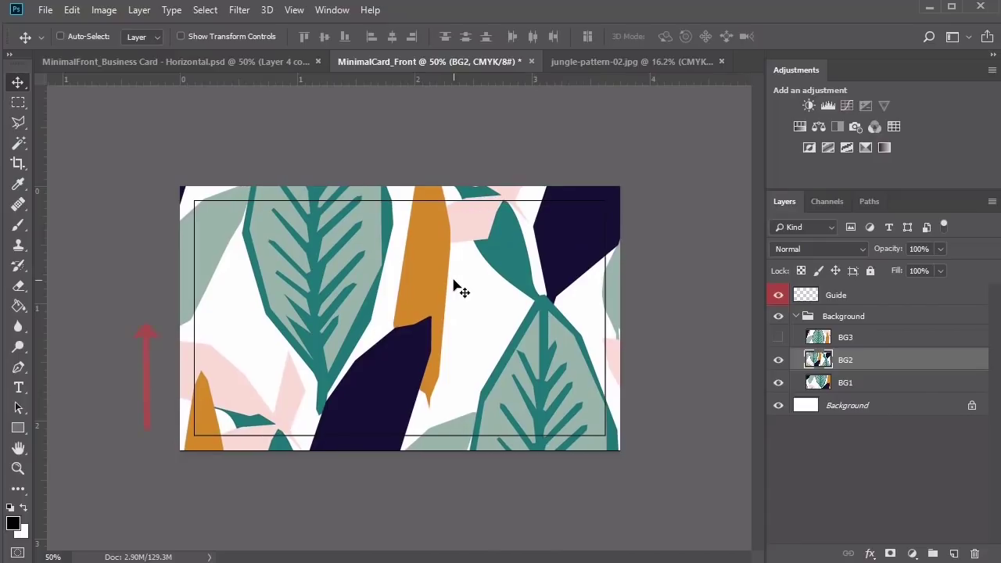
pyautogui.press('Up')
pyautogui.press('Up')
pyautogui.press('Up')
pyautogui.press('Up')
pyautogui.press('Up')
pyautogui.press('Up')
pyautogui.press('Up')
pyautogui.press('Up')
pyautogui.press('Up')
pyautogui.press('Up')
pyautogui.press('Up')
pyautogui.press('Up')
pyautogui.press('Up')
pyautogui.press('Up')
pyautogui.press('Up')
pyautogui.press('Up')
pyautogui.press('Up')
pyautogui.press('Up')
pyautogui.press('Up')
pyautogui.press('Up')
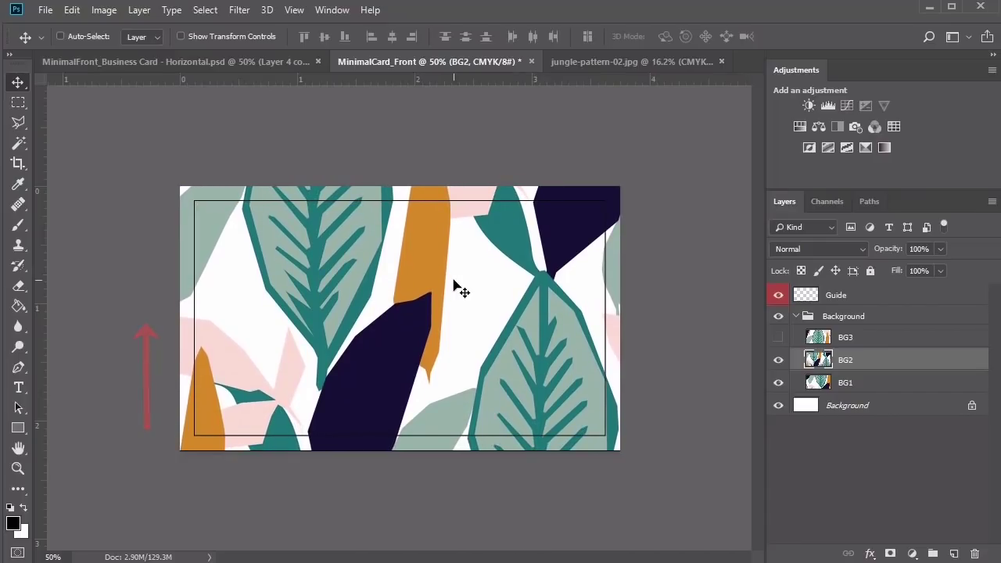
# Step: Show the BG3 layer, scale its pattern down to smaller repeating leaves than BG2, and move it to cover the card
pyautogui.hotkey('ctrl', '+')
pyautogui.click(845, 343)
pyautogui.click(778, 337)
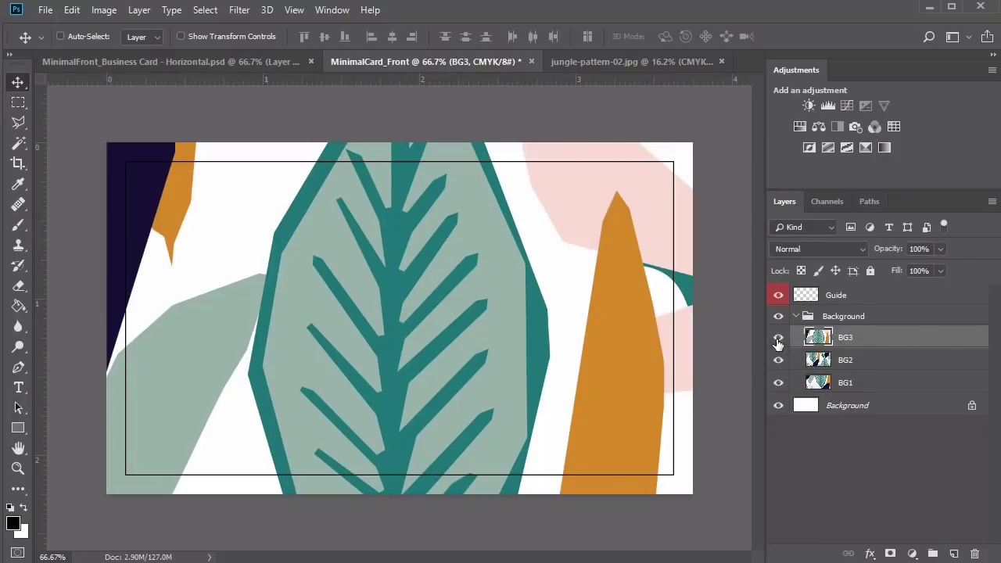
pyautogui.press('z')
pyautogui.keyDown('alt'); pyautogui.click(309, 211); pyautogui.keyUp('alt')
pyautogui.keyDown('alt'); pyautogui.click(308, 210); pyautogui.keyUp('alt')
pyautogui.keyDown('alt'); pyautogui.click(308, 211); pyautogui.keyUp('alt')
pyautogui.keyDown('alt'); pyautogui.click(308, 211); pyautogui.keyUp('alt')
pyautogui.hotkey('ctrl', 't')
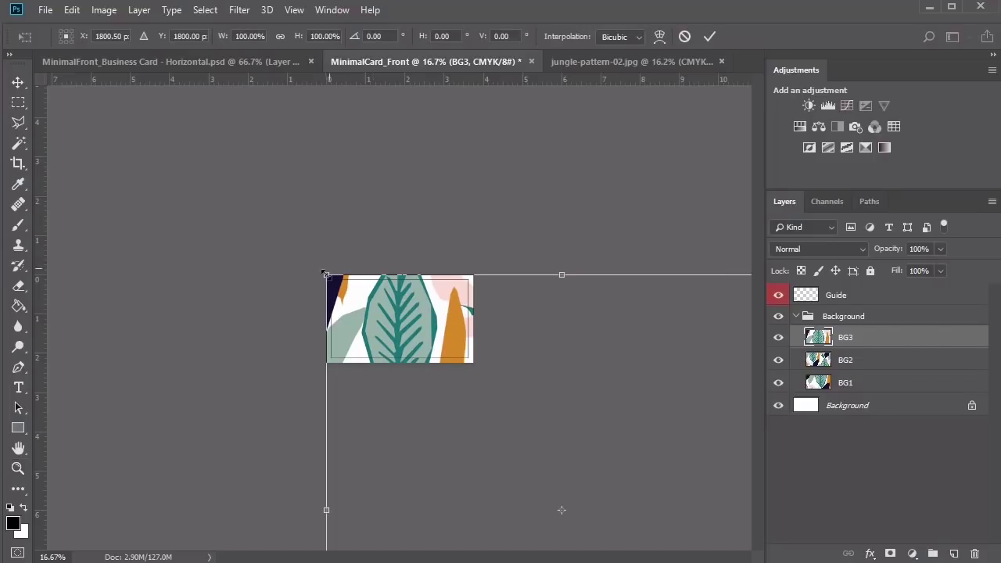
pyautogui.moveTo(326, 274); pyautogui.dragTo(542, 490)
pyautogui.moveTo(695, 531); pyautogui.dragTo(447, 255)
pyautogui.press('Return')
pyautogui.hotkey('ctrl', '0')
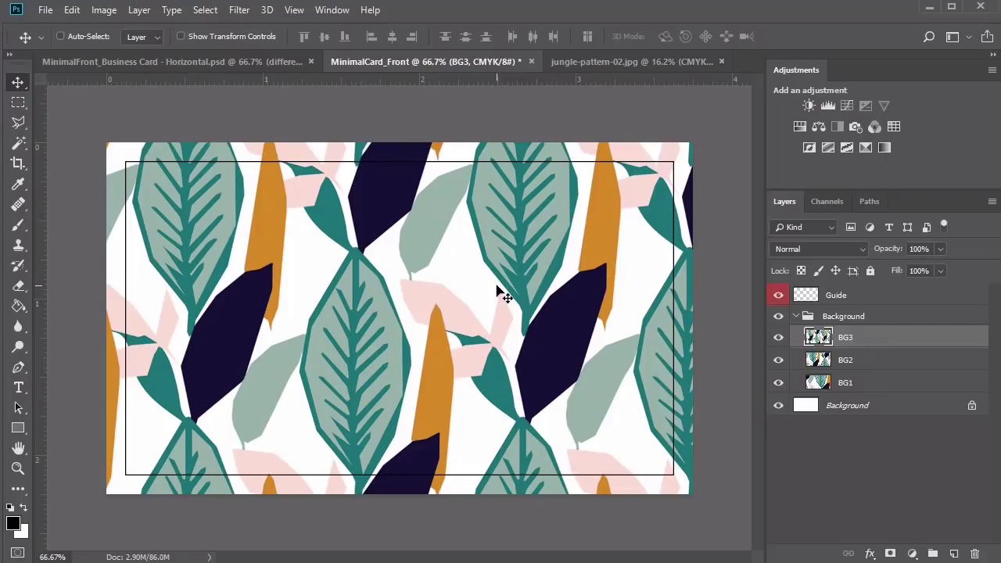
# Step: Nudge the BG3 pattern slightly downward on the card
pyautogui.press('Down')
pyautogui.press('Down')
pyautogui.press('Down')
pyautogui.press('Down')
pyautogui.press('Down')
pyautogui.press('Down')
pyautogui.press('Down')
pyautogui.press('Down')
pyautogui.press('Down')
pyautogui.press('Down')
pyautogui.press('Down')
pyautogui.press('Down')
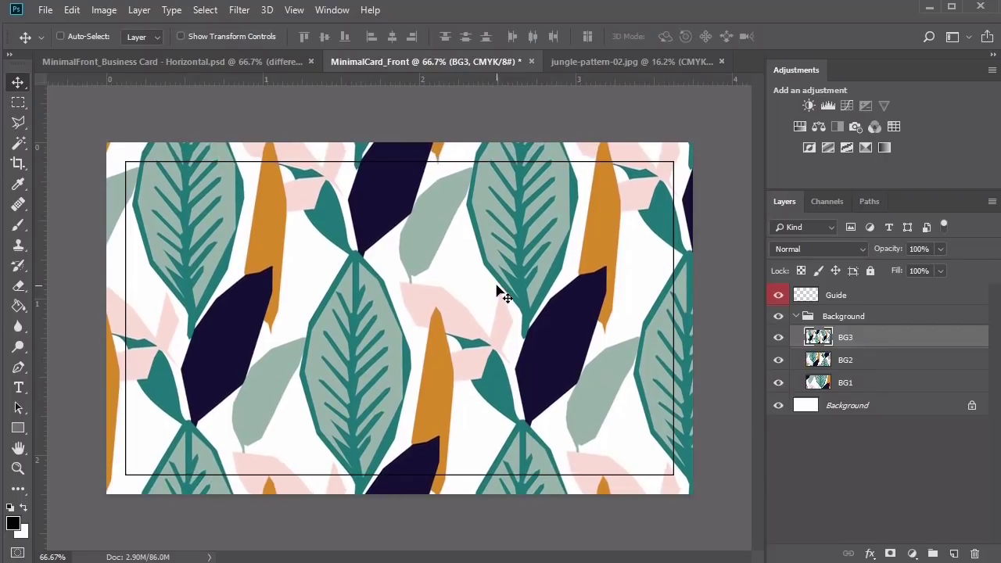
# Step: Create an empty group named Ideas above the Background group
pyautogui.hotkey('ctrl', 'g')
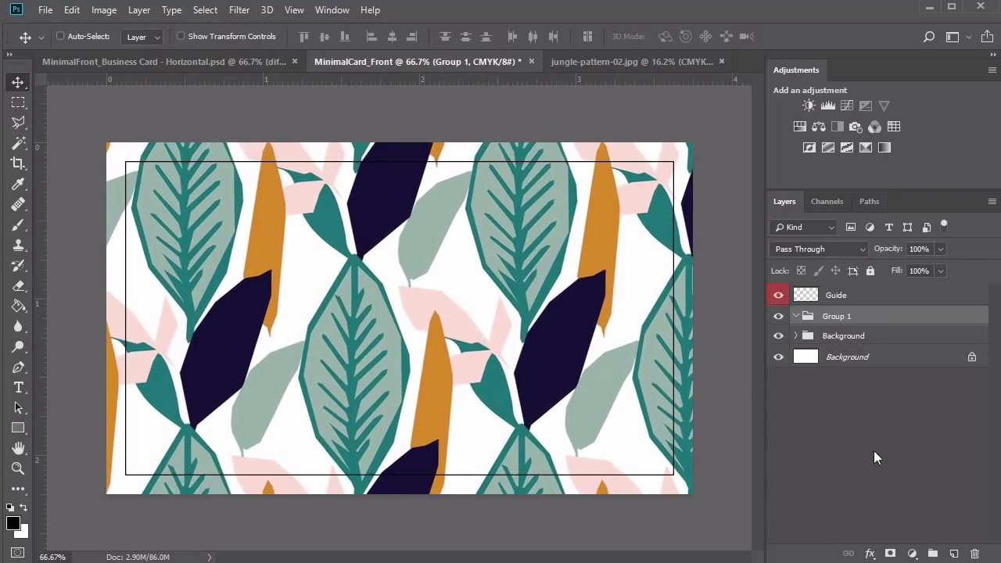
pyautogui.doubleClick(839, 316)
pyautogui.write('Ideas')
pyautogui.press('Return')
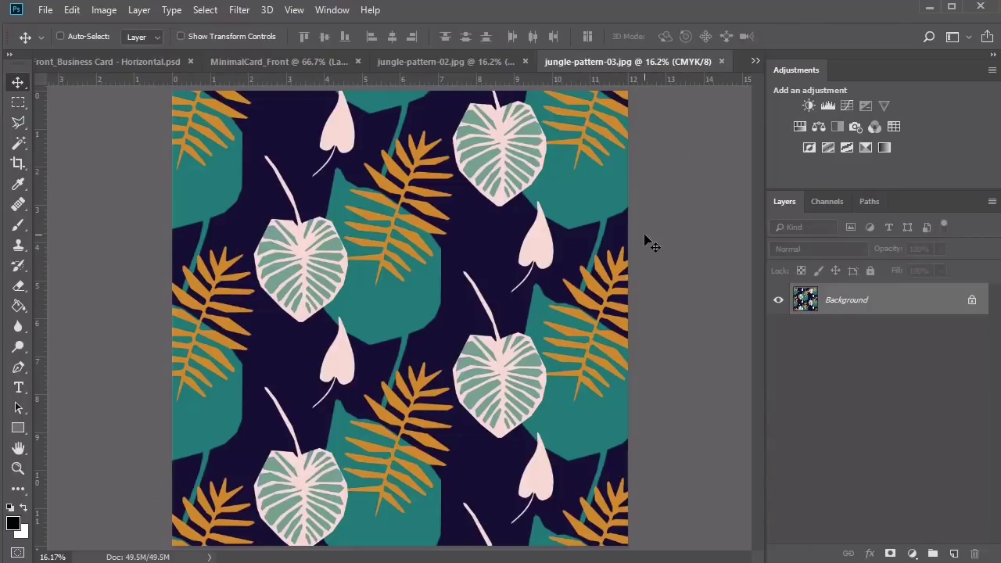
# Step: Copy the whole jungle-pattern-03.jpg image into the Ideas group of MinimalCard_Front, and hide the topmost pattern variation, Layer 1 copy 2
pyautogui.hotkey('ctrl', 'a')
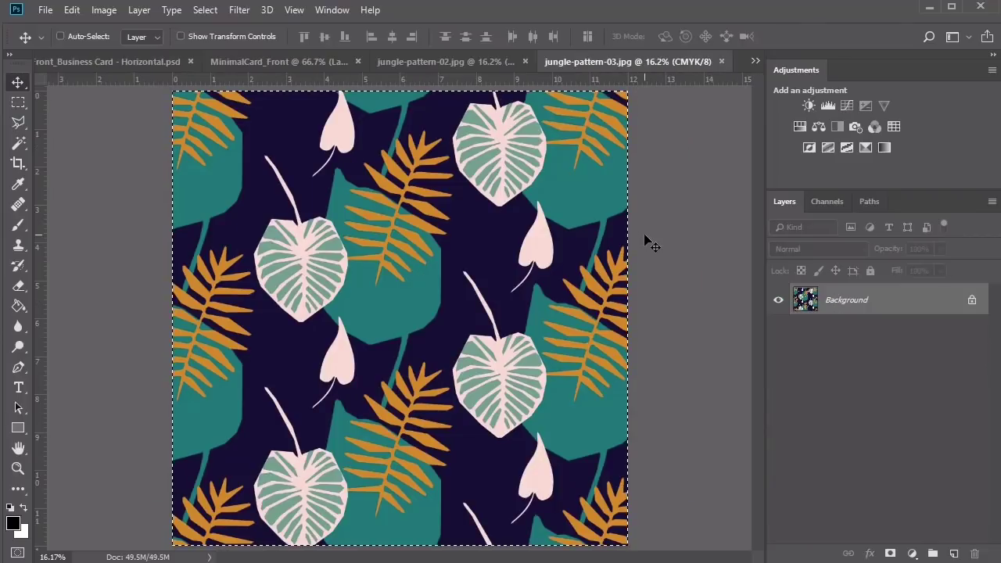
pyautogui.click(270, 61)
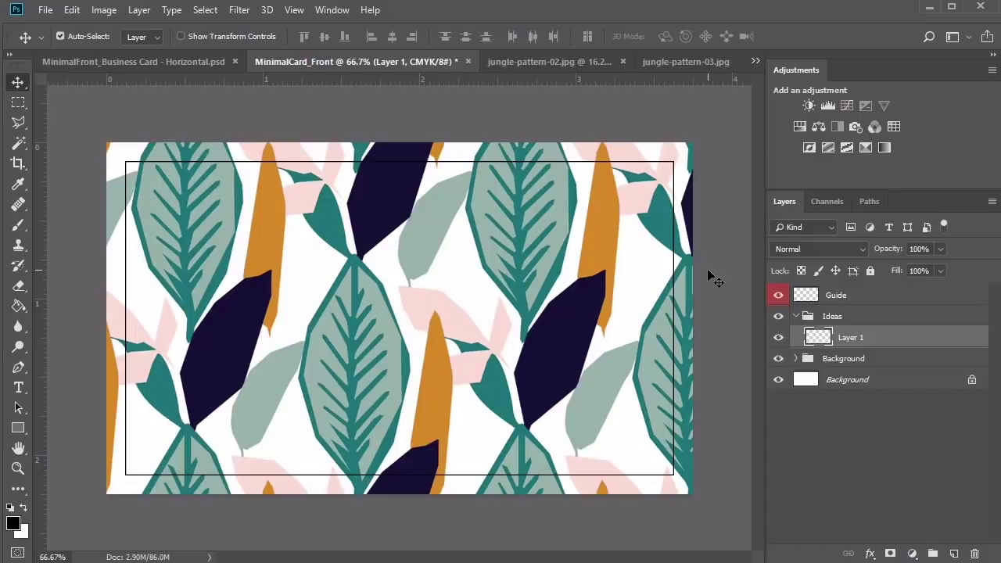
pyautogui.hotkey('ctrl', 'v')
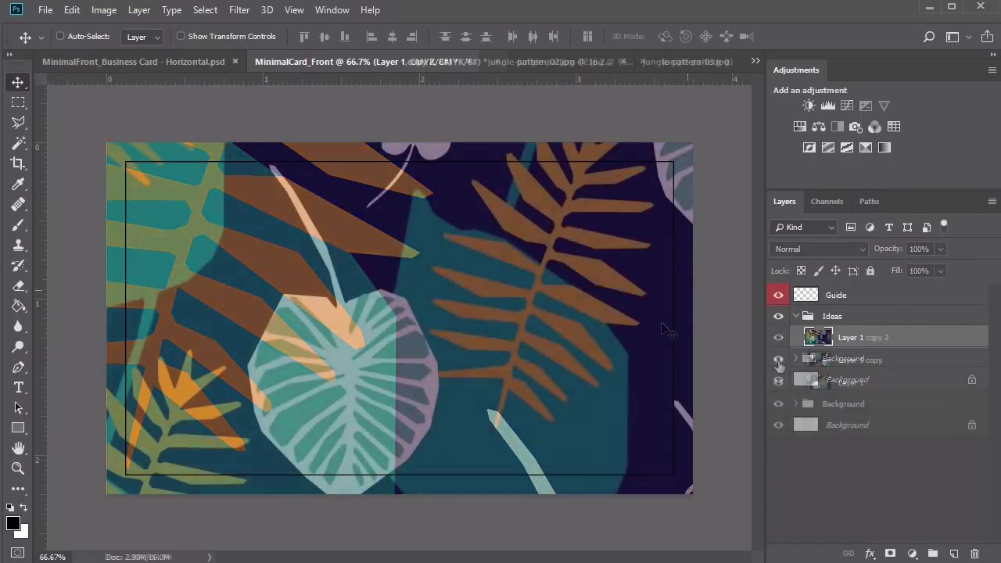
pyautogui.click(778, 337)
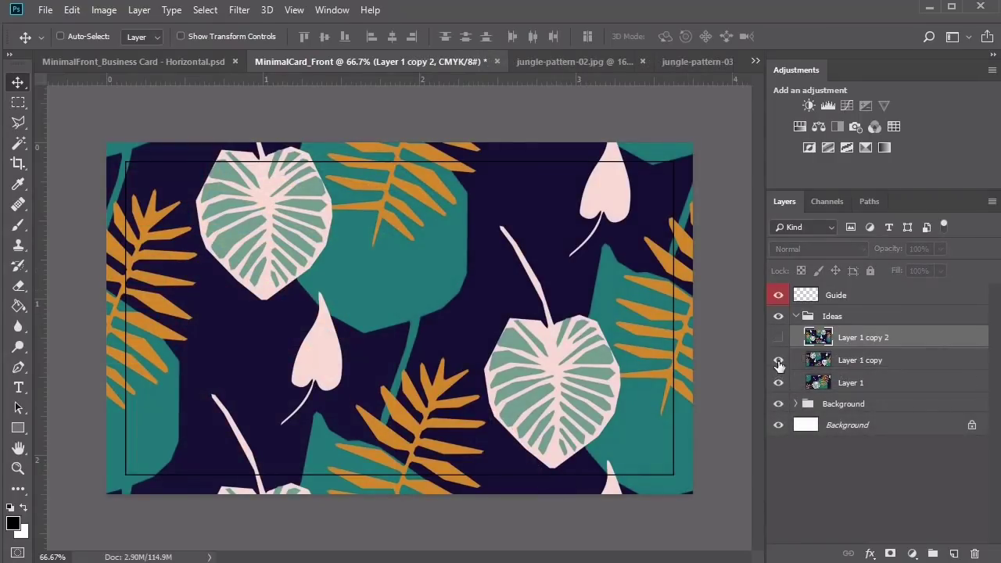
# Step: Show the topmost pattern layer in the Ideas group and rename its three layers Test1, Test2 and Test3 from lowest to highest
pyautogui.click(778, 337)
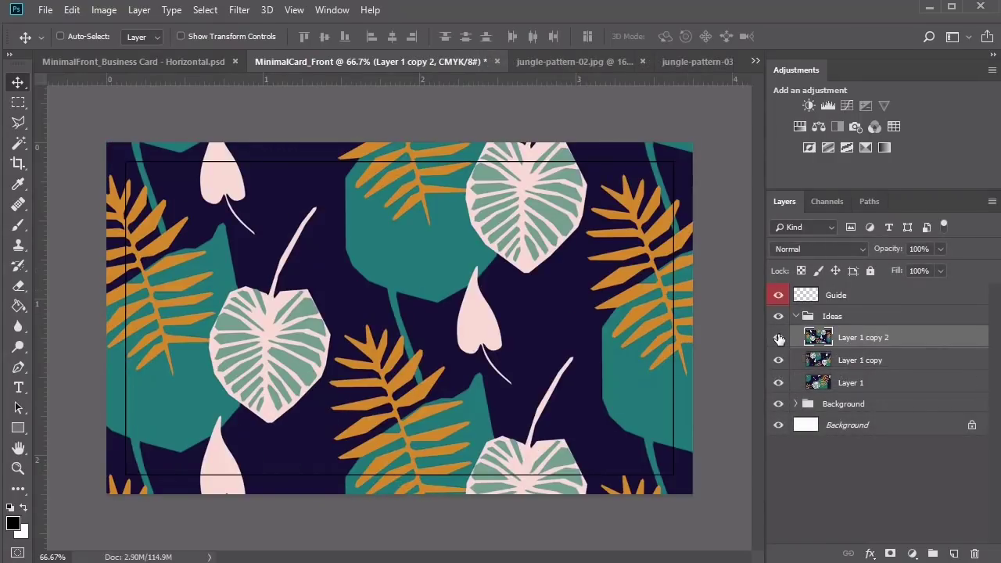
pyautogui.doubleClick(861, 383)
pyautogui.write('Test1')
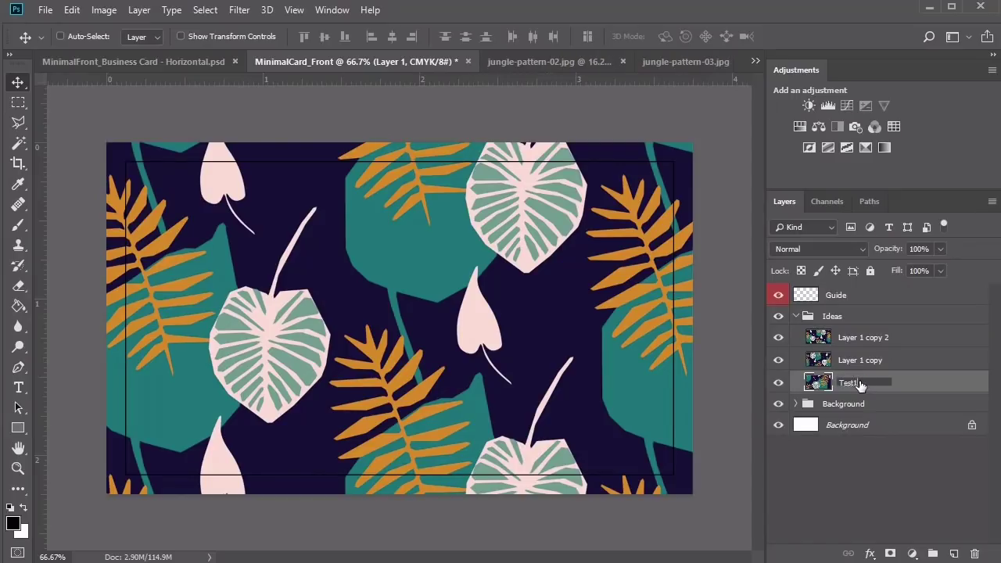
pyautogui.doubleClick(848, 360)
pyautogui.write('Test')
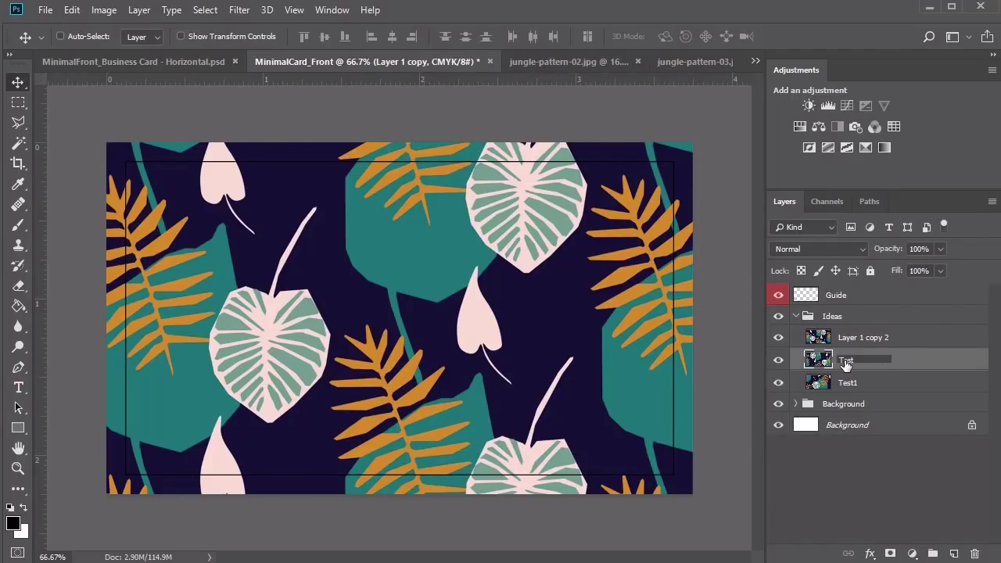
pyautogui.write('2')
pyautogui.press('Return')
pyautogui.doubleClick(864, 338)
pyautogui.write('Test')
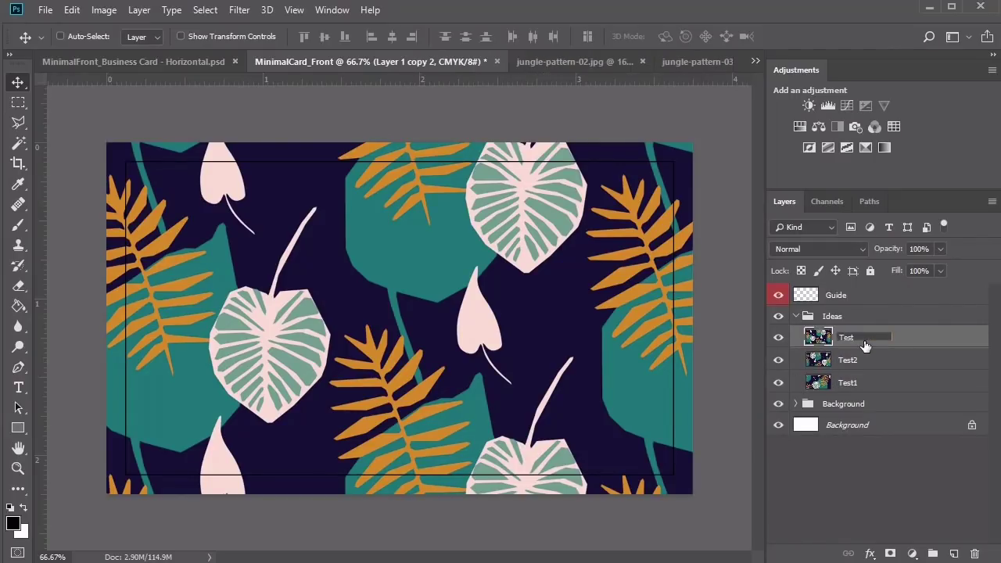
pyautogui.write('3')
pyautogui.press('Return')
# Step: Move the collapsed Ideas group below the Background group and create a new group named Shapes above Background
pyautogui.click(796, 316)
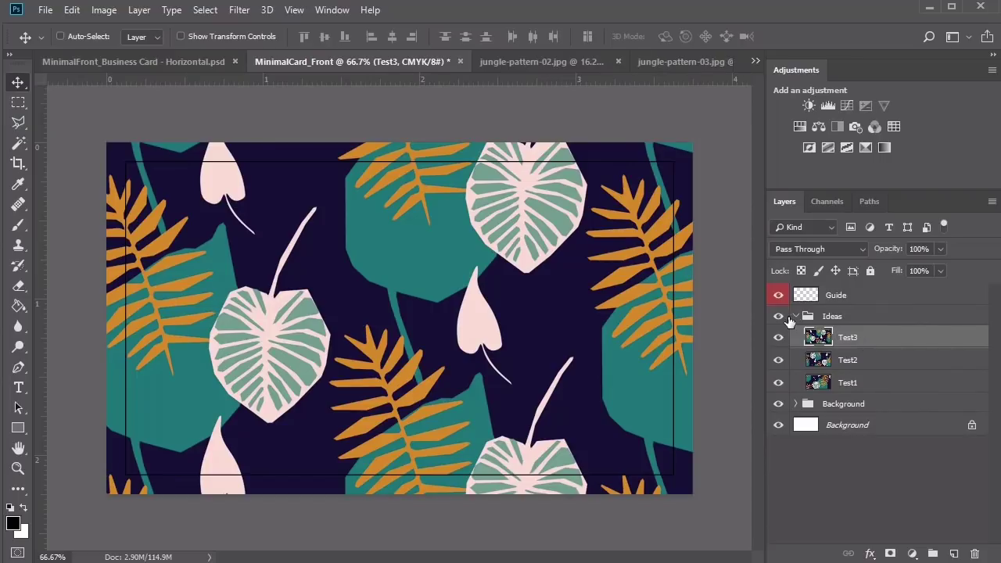
pyautogui.moveTo(856, 320); pyautogui.dragTo(862, 341)
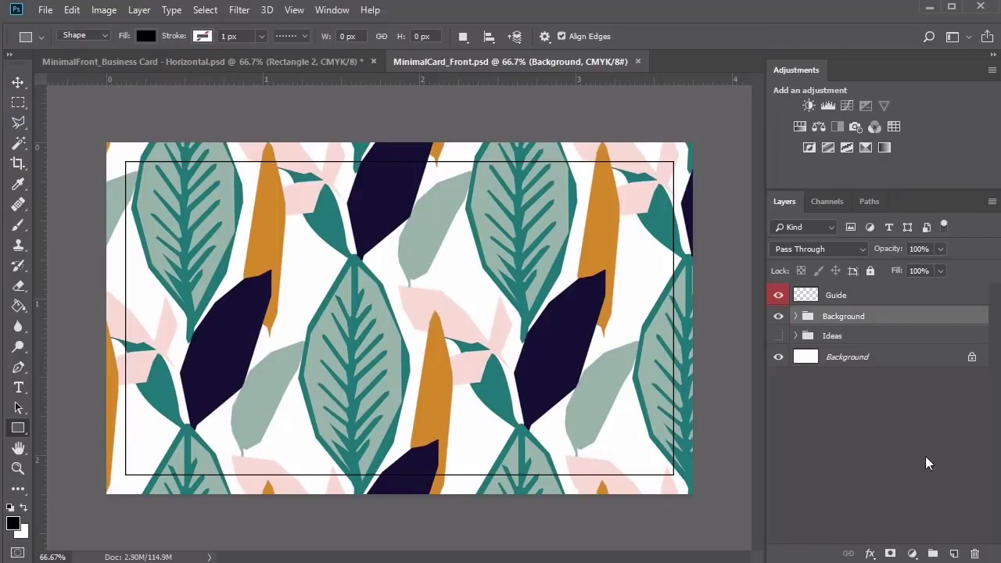
pyautogui.click(933, 554)
pyautogui.doubleClick(837, 318)
pyautogui.write('Shapes')
pyautogui.press('Return')
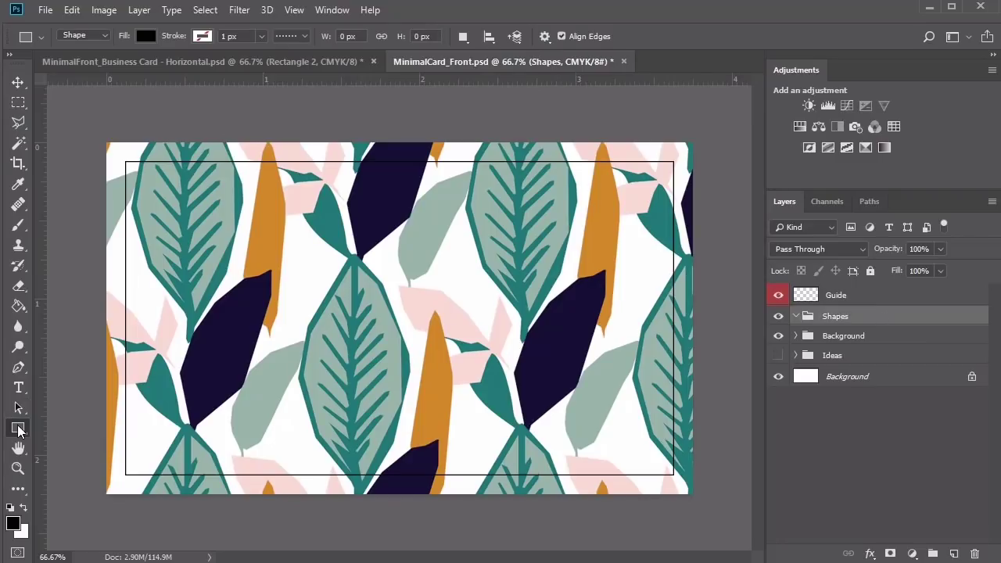
# Step: Create a 755 × 281 px rectangle shape in the Shapes group using the Rectangle tool
pyautogui.rightClick(18, 428)
pyautogui.click(86, 428)
pyautogui.click(306, 293)
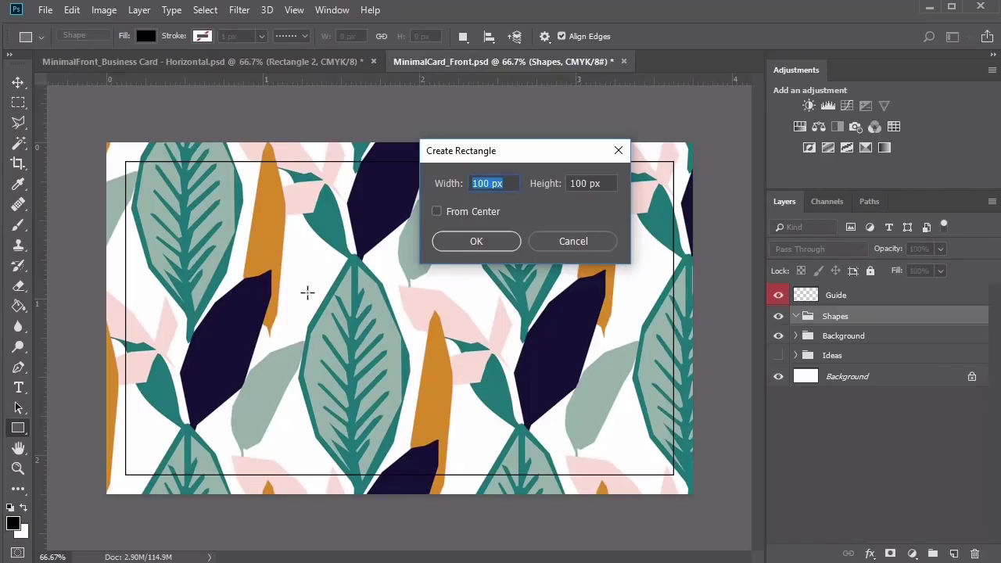
pyautogui.write('755')
pyautogui.press('Tab')
pyautogui.write('281')
pyautogui.click(476, 241)
# Step: Fill the rectangle with white and move it to roughly the centre of the card
pyautogui.click(677, 321)
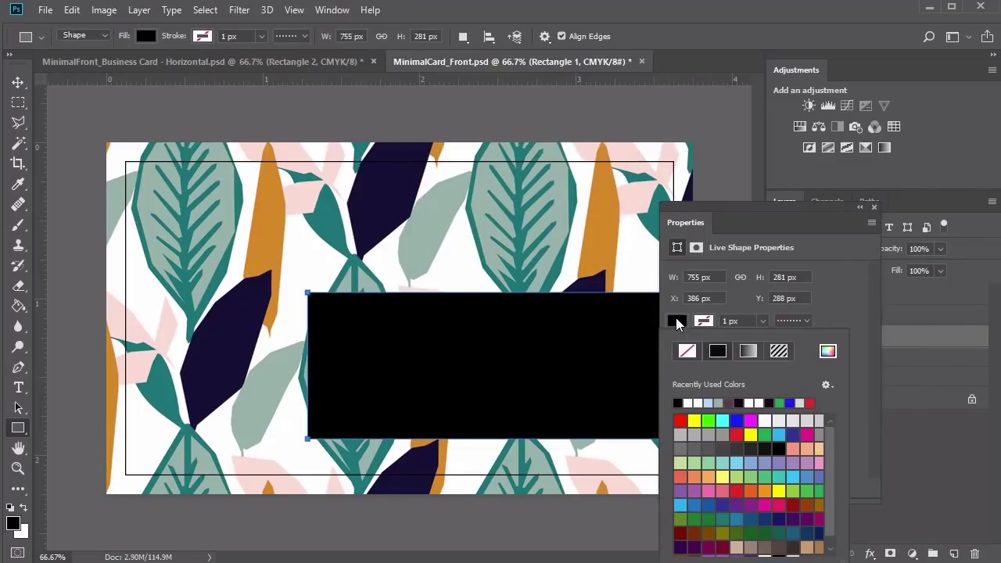
pyautogui.click(696, 402)
pyautogui.click(874, 207)
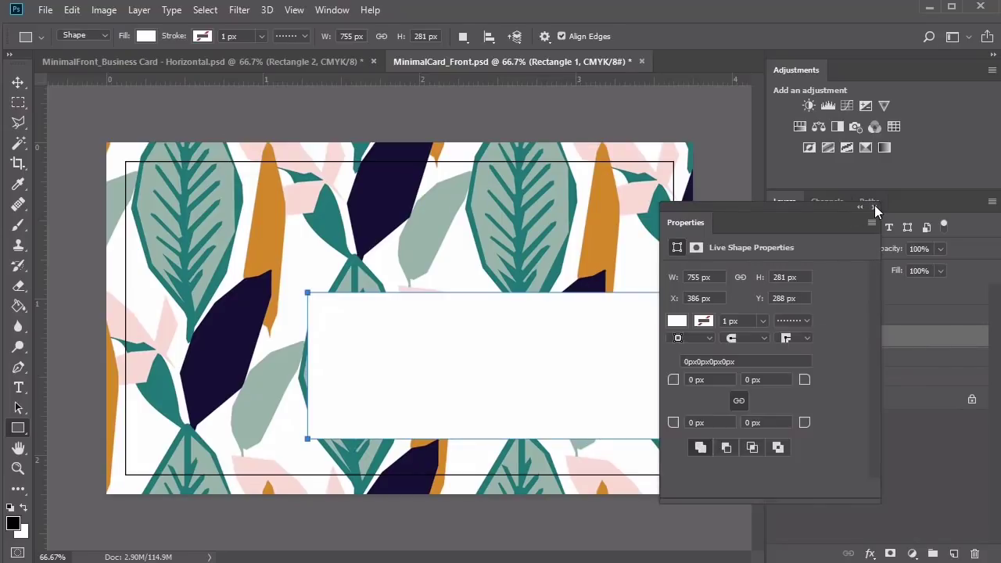
pyautogui.click(873, 207)
pyautogui.press('v')
pyautogui.moveTo(576, 349); pyautogui.dragTo(472, 315)
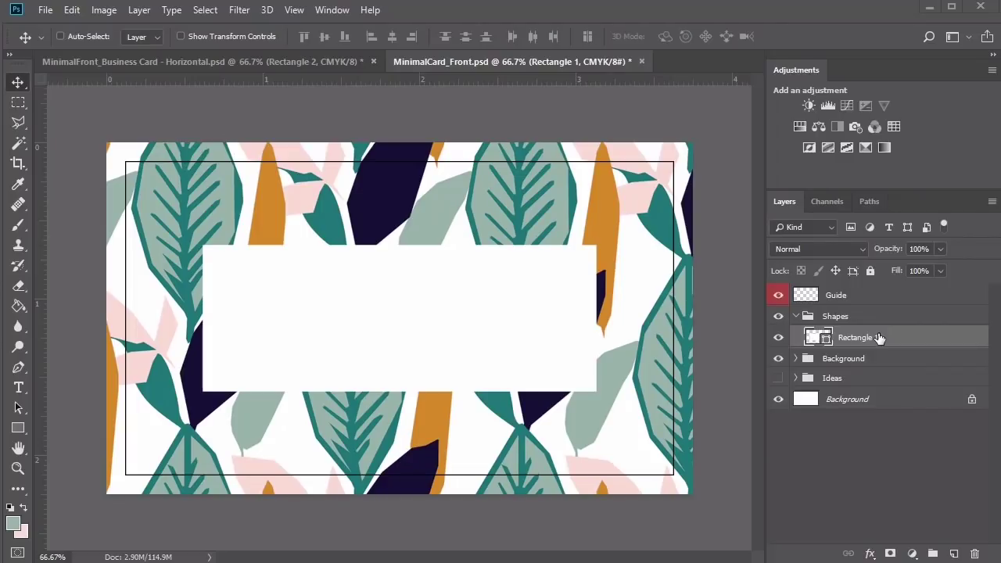
# Step: Add a 15 px inside stroke to Rectangle 1 in the sage green foreground colour, 96b3aa
pyautogui.rightClick(856, 342)
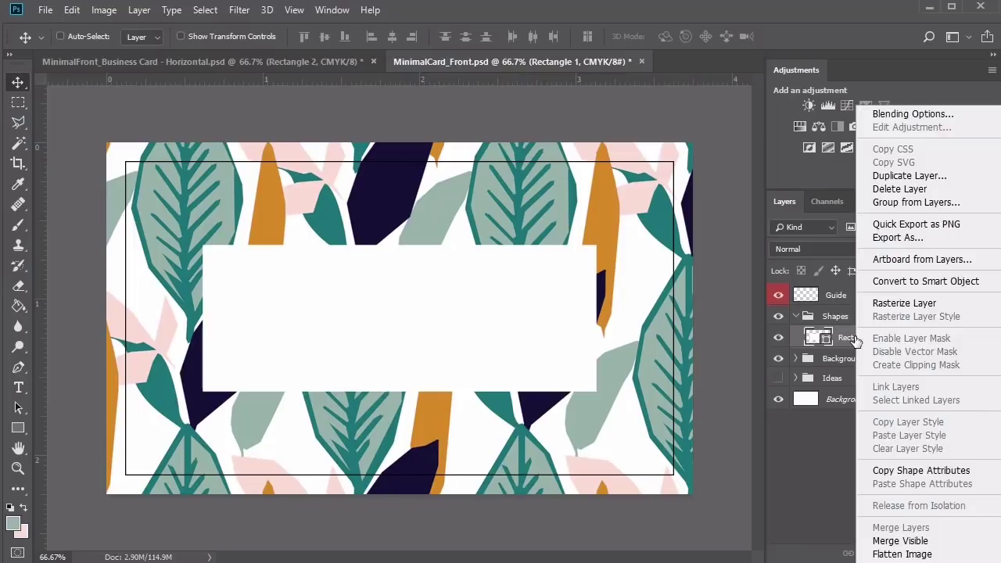
pyautogui.click(882, 116)
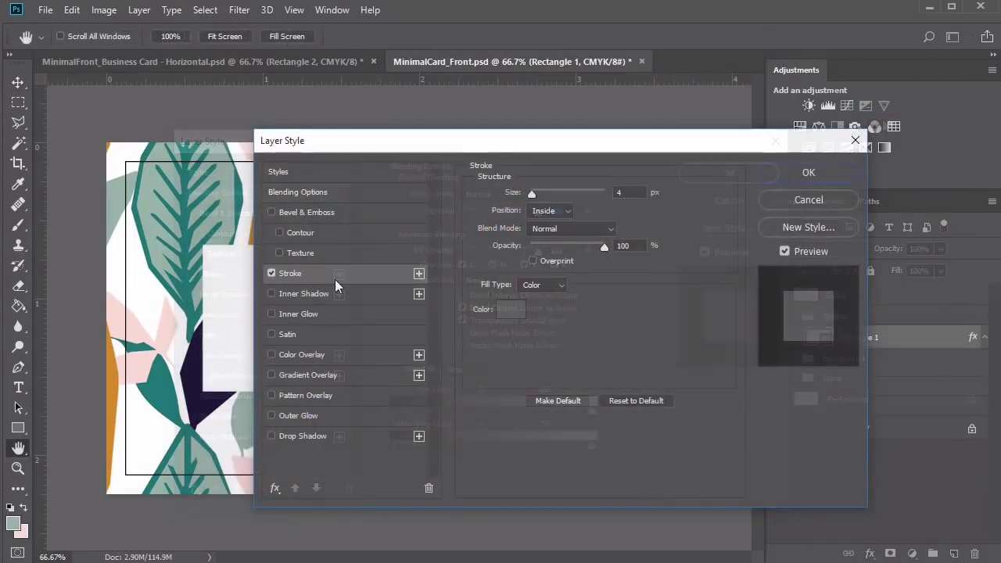
pyautogui.click(510, 310)
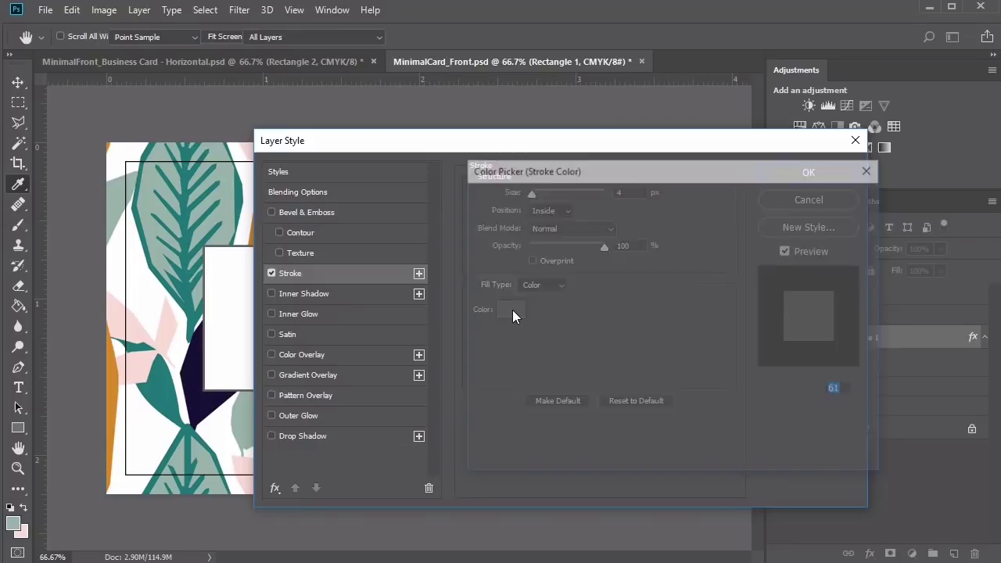
pyautogui.click(14, 521)
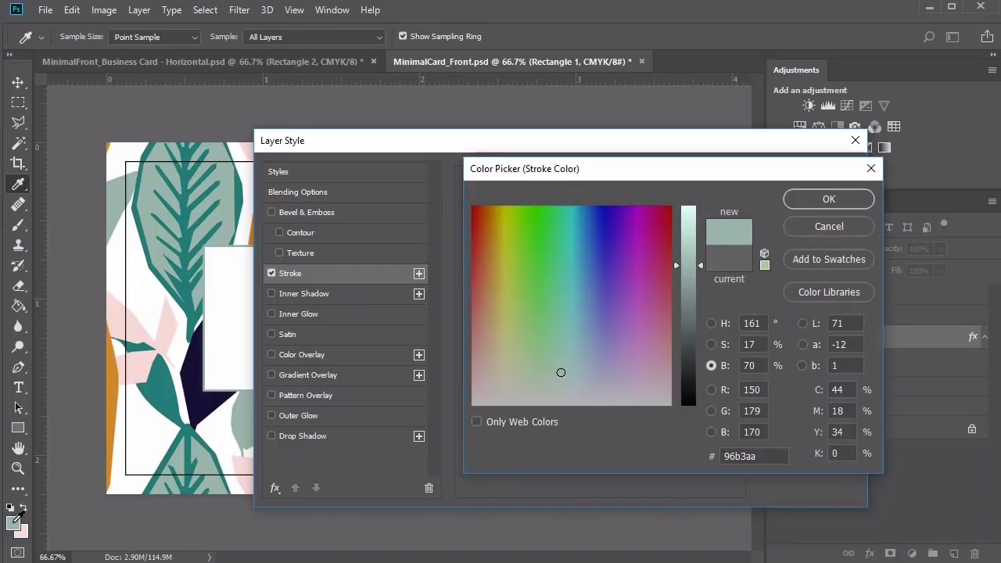
pyautogui.click(808, 202)
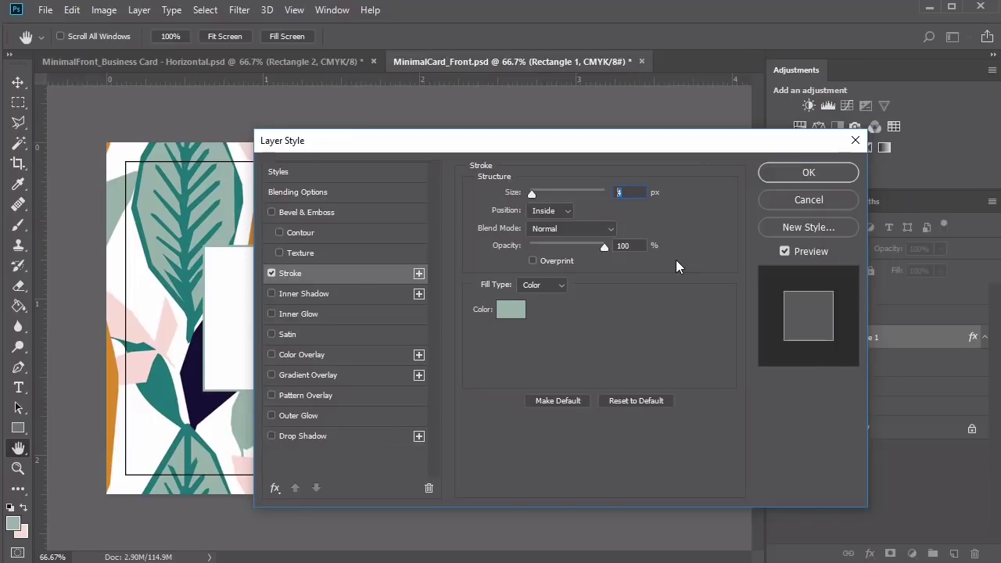
pyautogui.write('15')
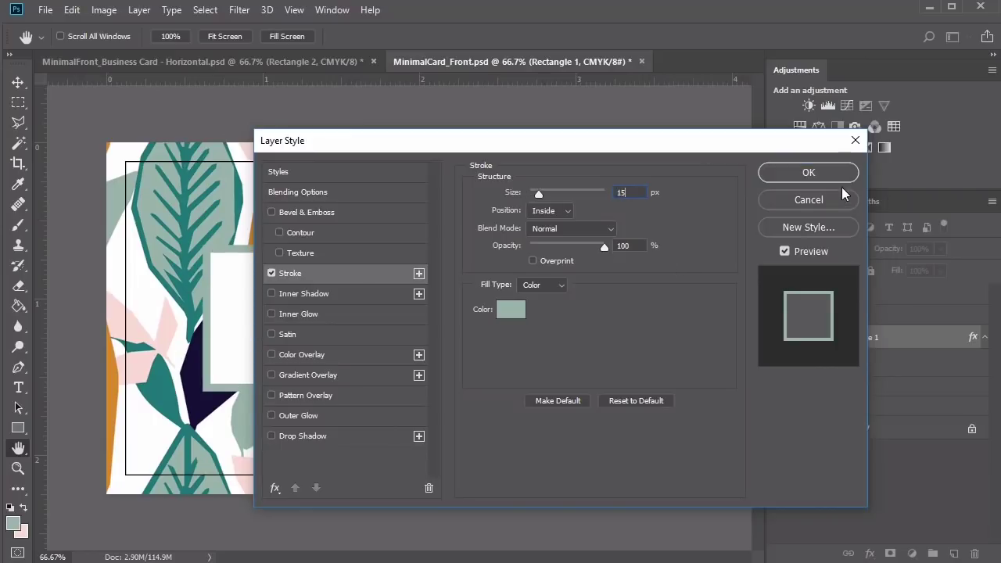
pyautogui.click(823, 176)
# Step: Nudge the bordered rectangle slightly up and to the right to fine-tune its position on the card
pyautogui.press('Up')
pyautogui.press('Up')
pyautogui.press('Up')
pyautogui.press('Up')
pyautogui.press('Up')
pyautogui.press('Up')
pyautogui.press('Up')
pyautogui.press('Up')
pyautogui.press('Up')
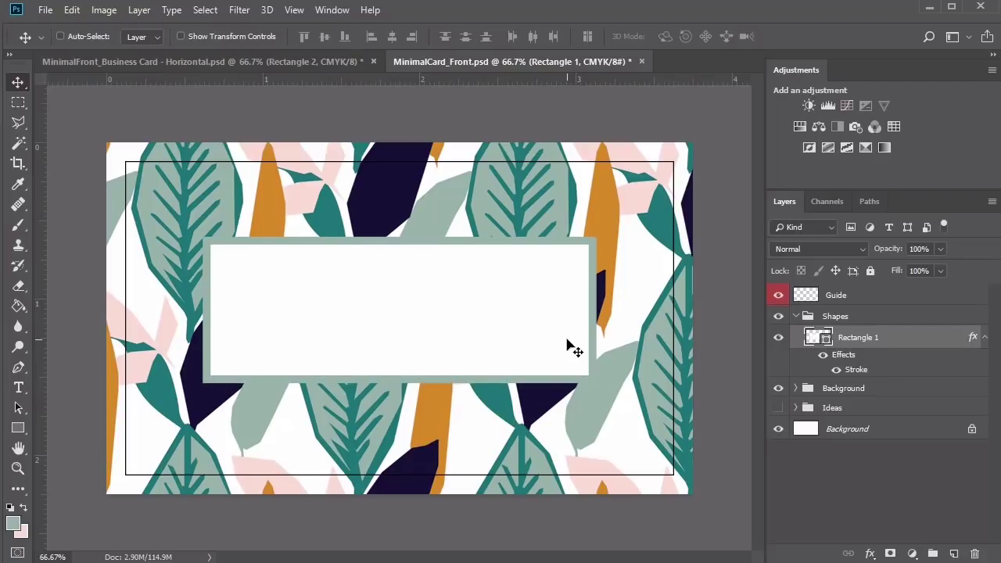
pyautogui.press('Down')
pyautogui.press('Down')
pyautogui.press('Right')
pyautogui.press('Right')
pyautogui.press('Right')
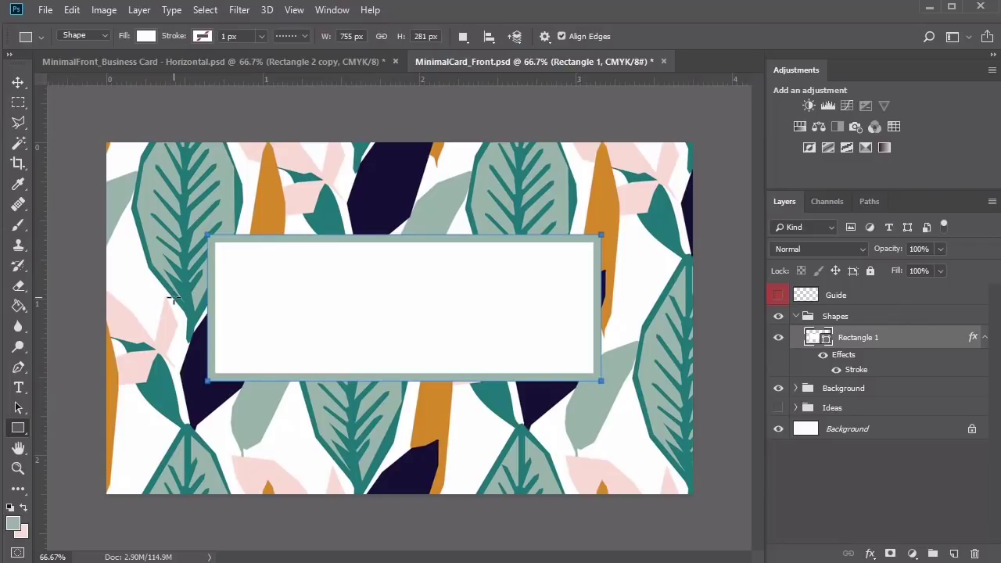
# Step: Create a second white rectangle, 704.06 × 226.16 px, and move it inside the green-bordered rectangle
pyautogui.click(174, 296)
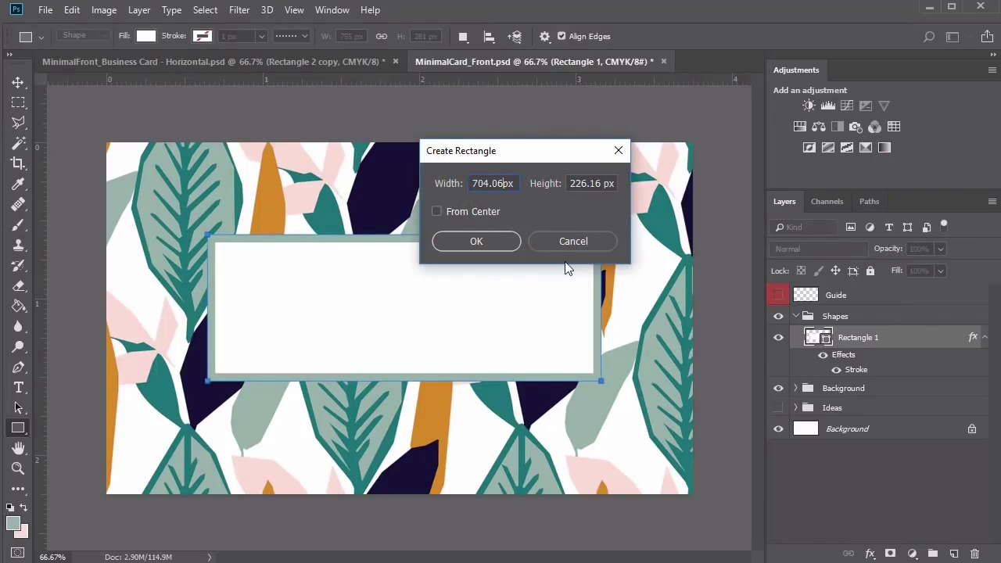
pyautogui.click(476, 242)
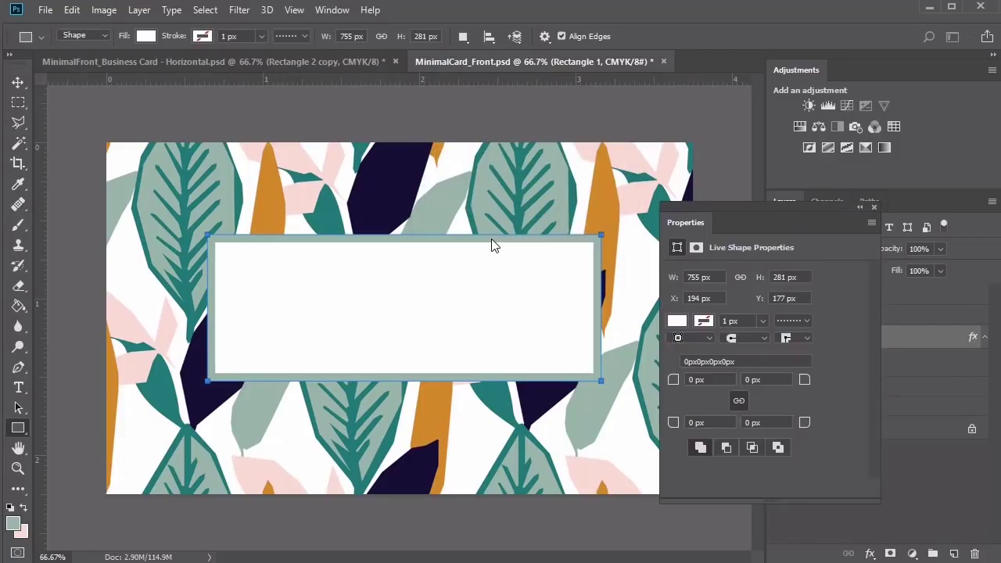
pyautogui.click(875, 207)
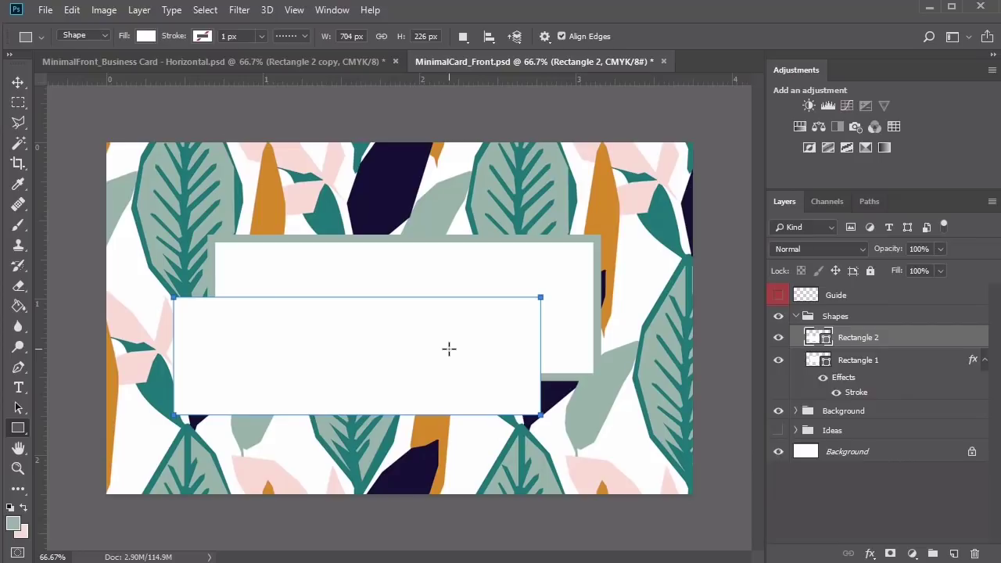
pyautogui.press('v')
pyautogui.moveTo(438, 368); pyautogui.dragTo(478, 323)
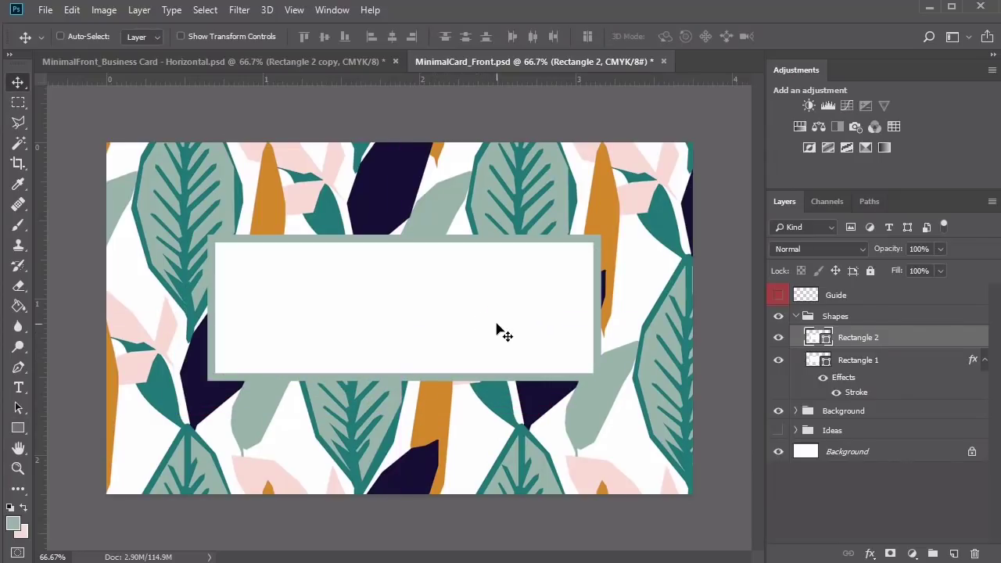
# Step: Add a 15 px inside stroke to Rectangle 2 in the light pink fcdbd5 sampled from the leaf pattern
pyautogui.rightClick(857, 338)
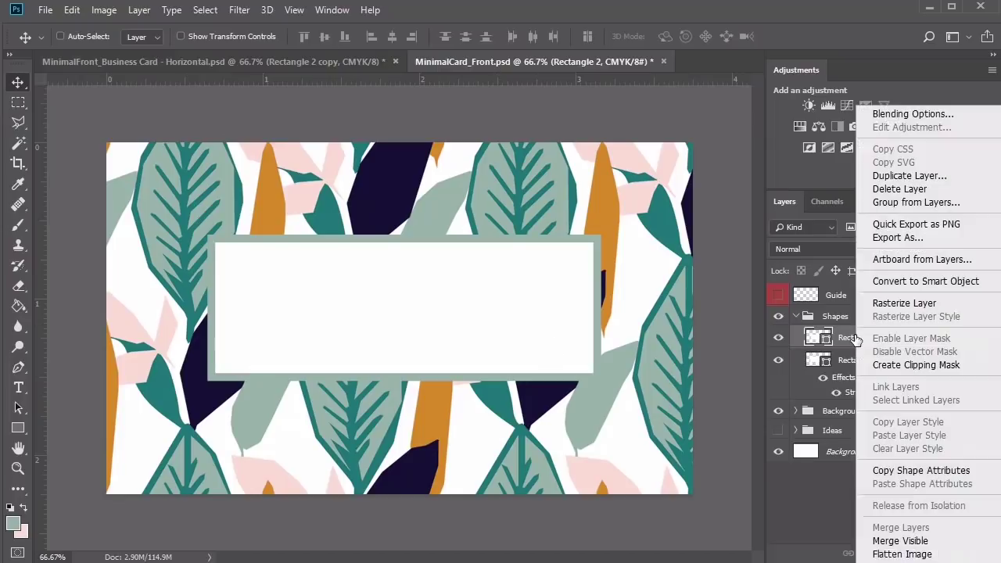
pyautogui.click(881, 116)
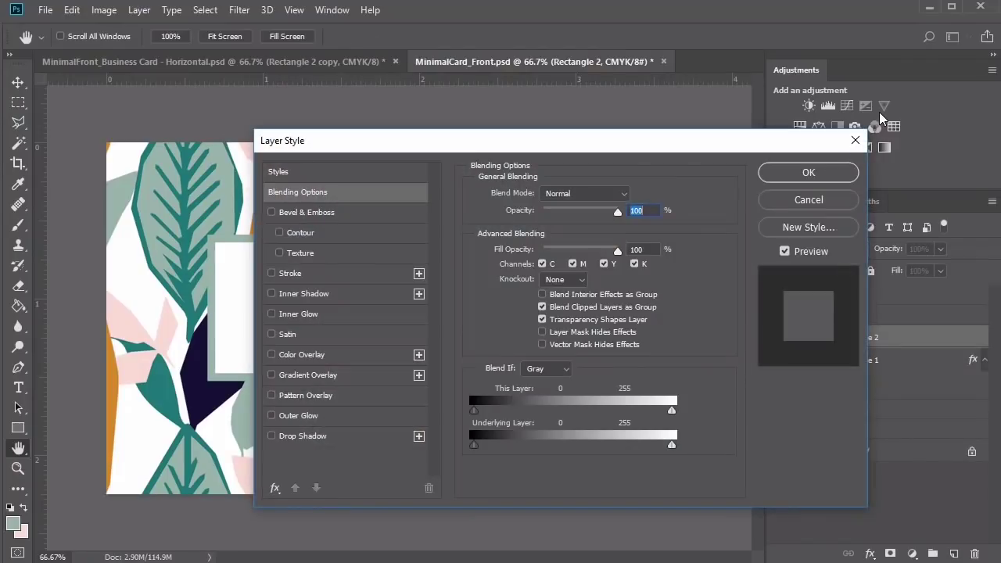
pyautogui.click(356, 273)
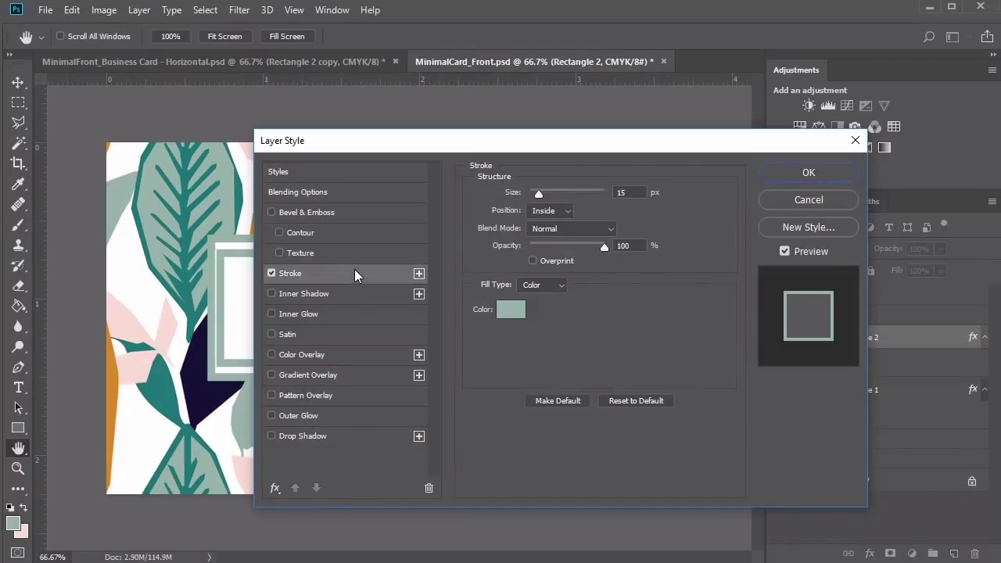
pyautogui.click(513, 310)
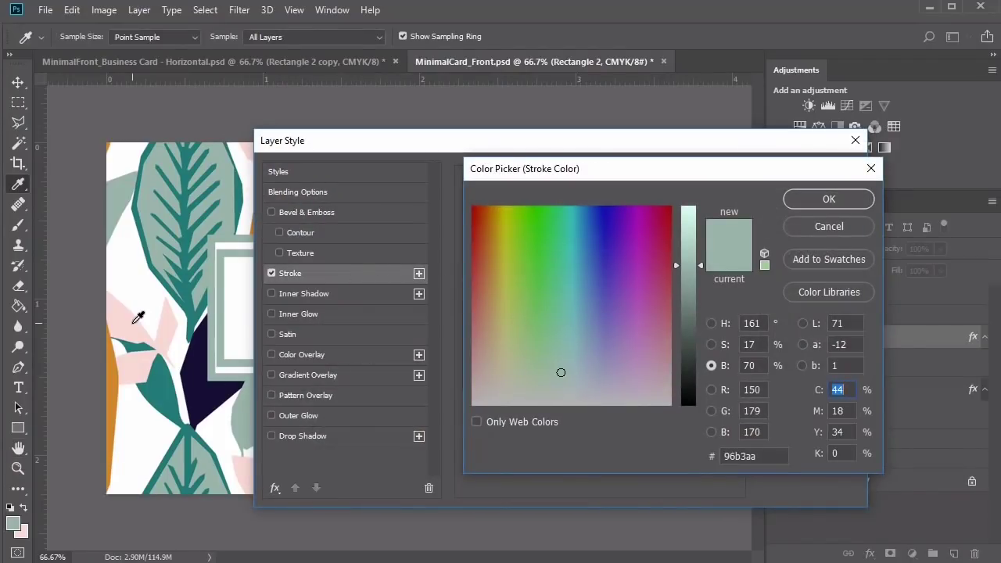
pyautogui.click(138, 316)
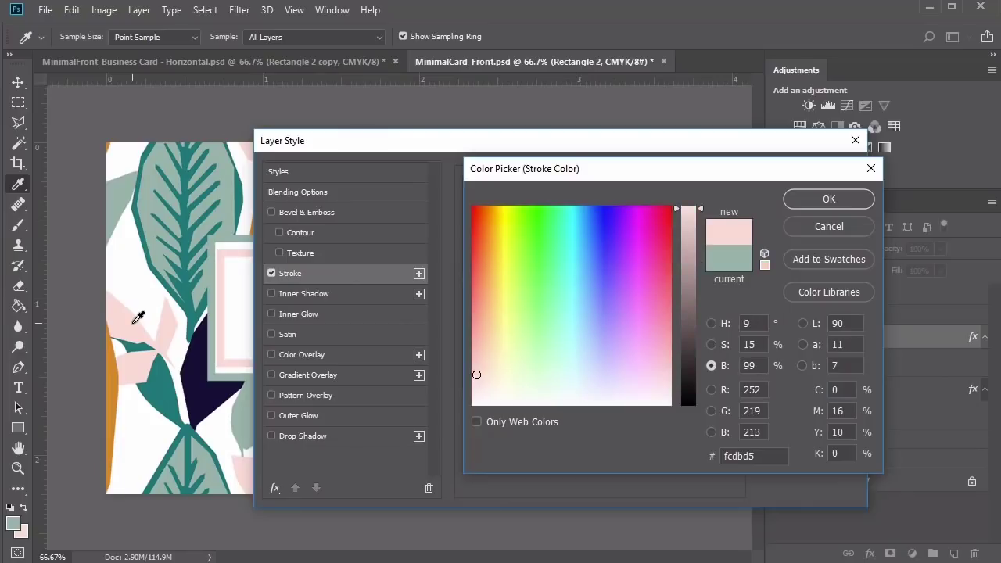
pyautogui.click(800, 203)
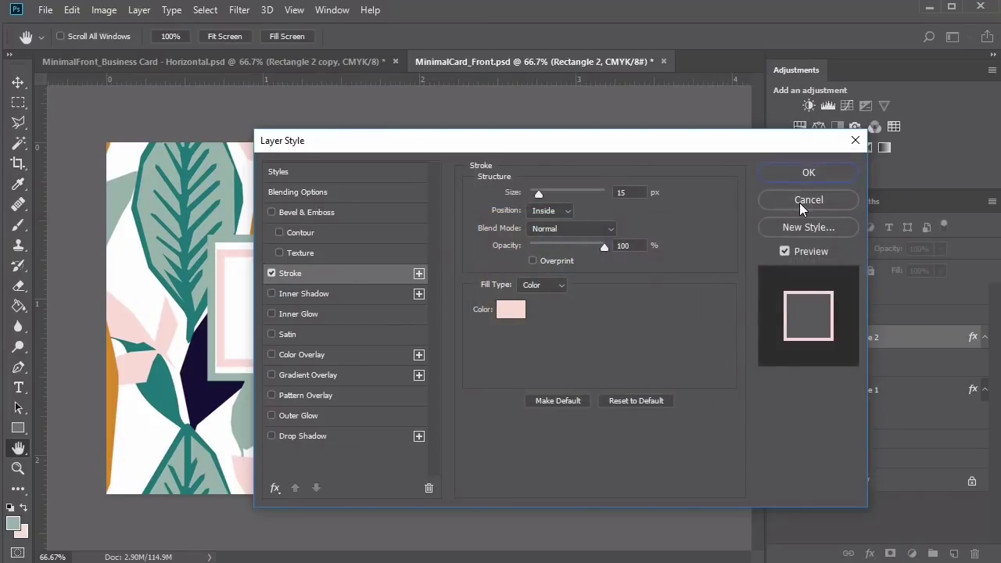
pyautogui.click(811, 173)
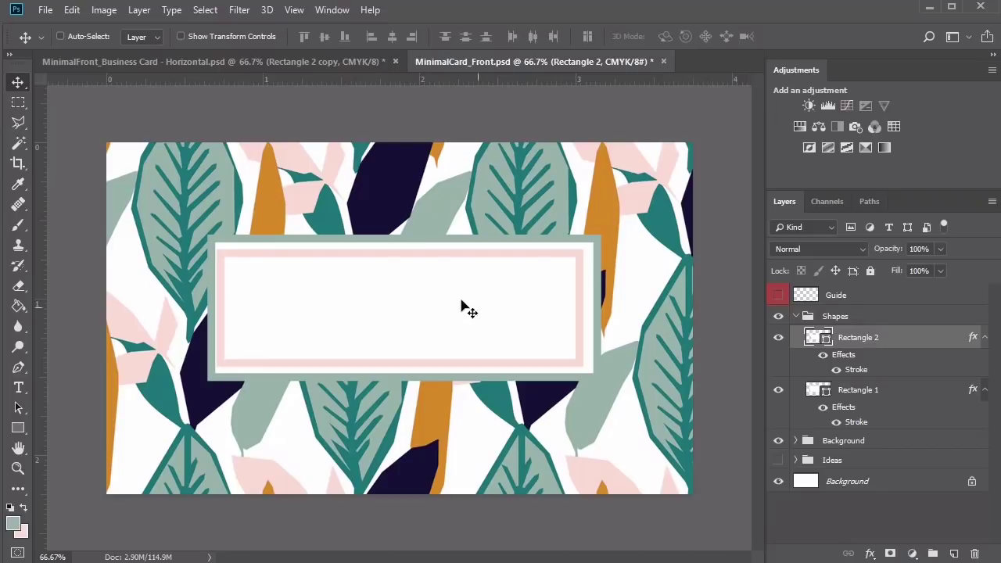
# Step: Nudge the pink-bordered rectangle until it sits evenly inside the green-bordered one
pyautogui.hotkey('shift', 'Right')
pyautogui.press('Up')
pyautogui.press('Up')
pyautogui.press('Up')
pyautogui.press('Up')
pyautogui.press('Up')
pyautogui.press('Up')
pyautogui.press('Left')
pyautogui.press('Left')
pyautogui.press('Left')
pyautogui.press('Left')
pyautogui.press('Left')
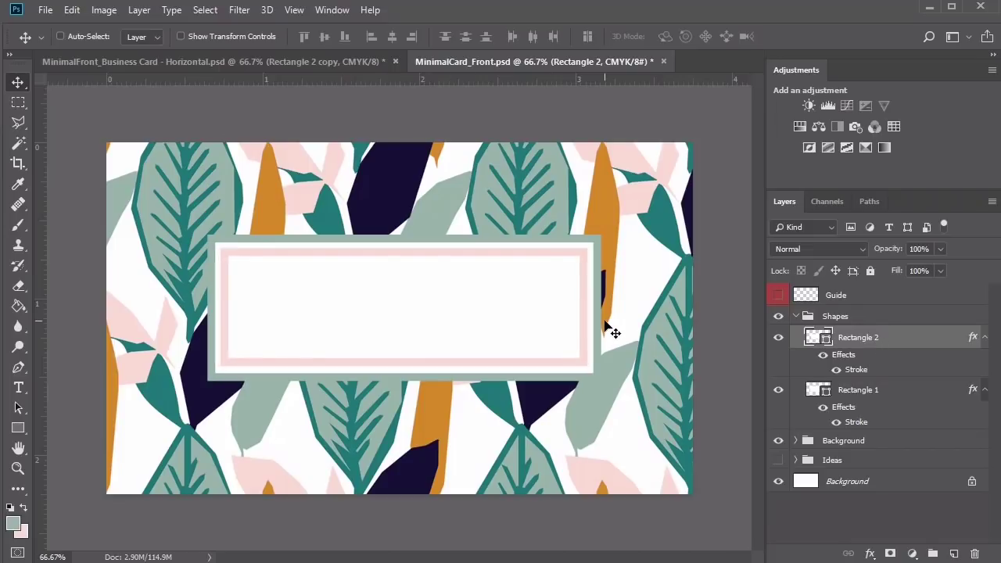
# Step: Hide the BG3 layer in the Background group so BG2's larger leaves show, and collapse the Shapes group
pyautogui.click(797, 442)
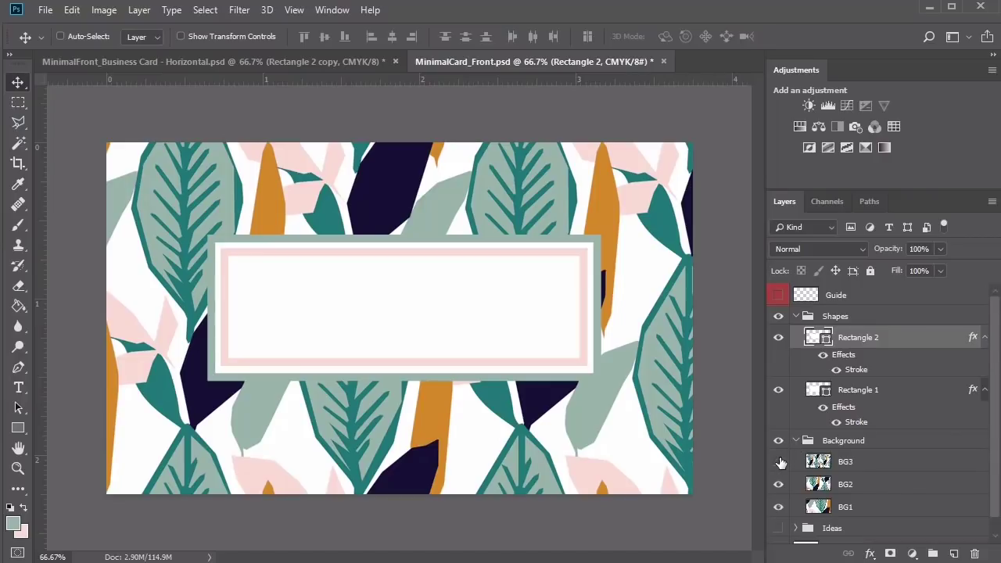
pyautogui.click(779, 463)
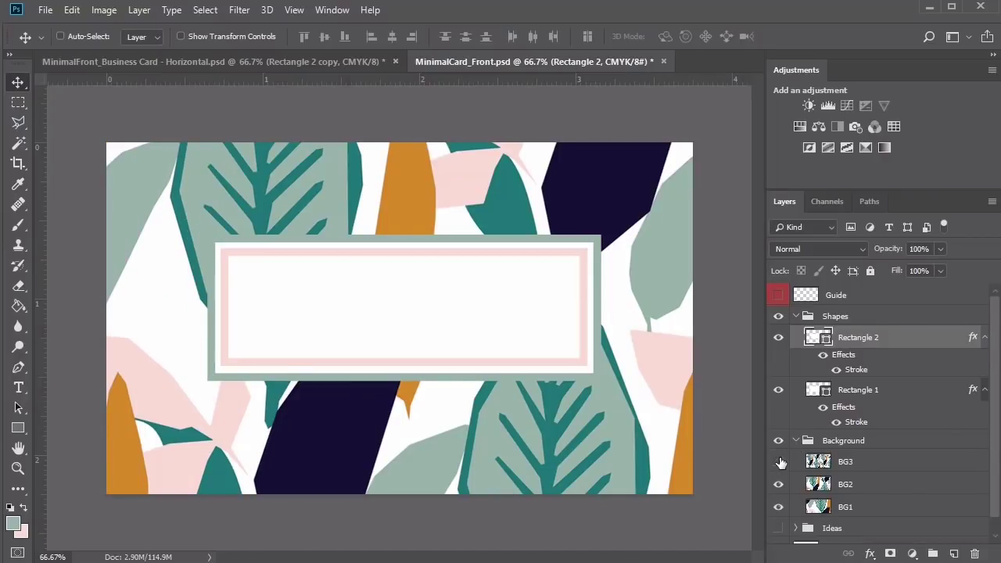
pyautogui.click(893, 482)
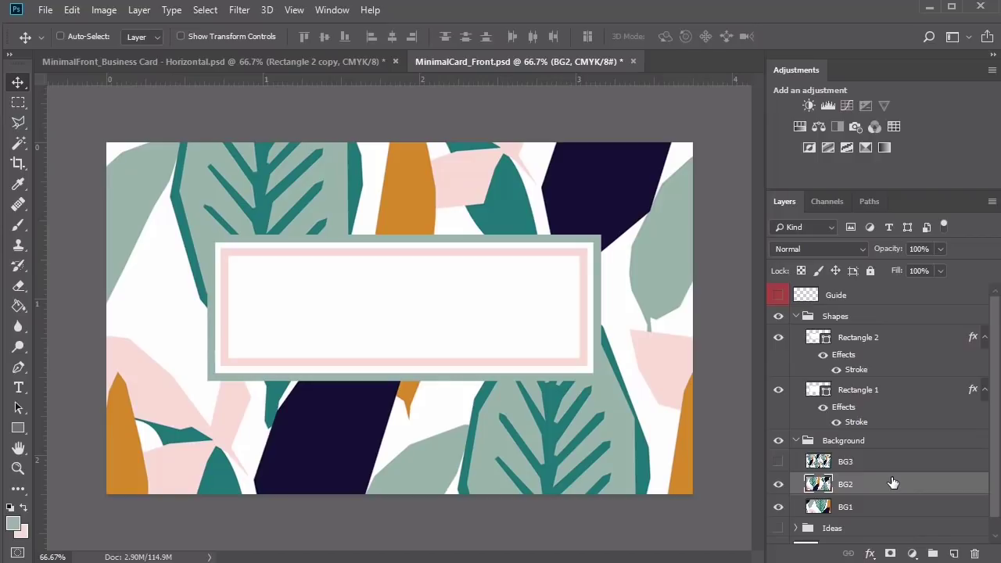
pyautogui.click(797, 316)
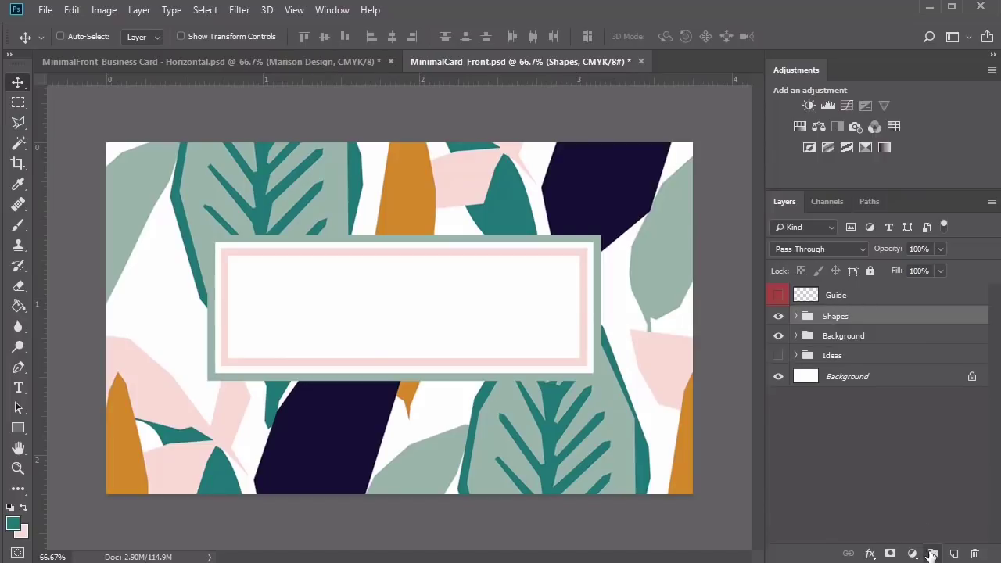
# Step: Create a new layer group above Shapes and name it Text
pyautogui.click(932, 553)
pyautogui.doubleClick(843, 316)
pyautogui.write('Text')
pyautogui.press('Return')
# Step: Add the text "Marison Design" in Its Marison Brieny Regular, 25 pt, and position it inside the pink-bordered label
pyautogui.press('t')
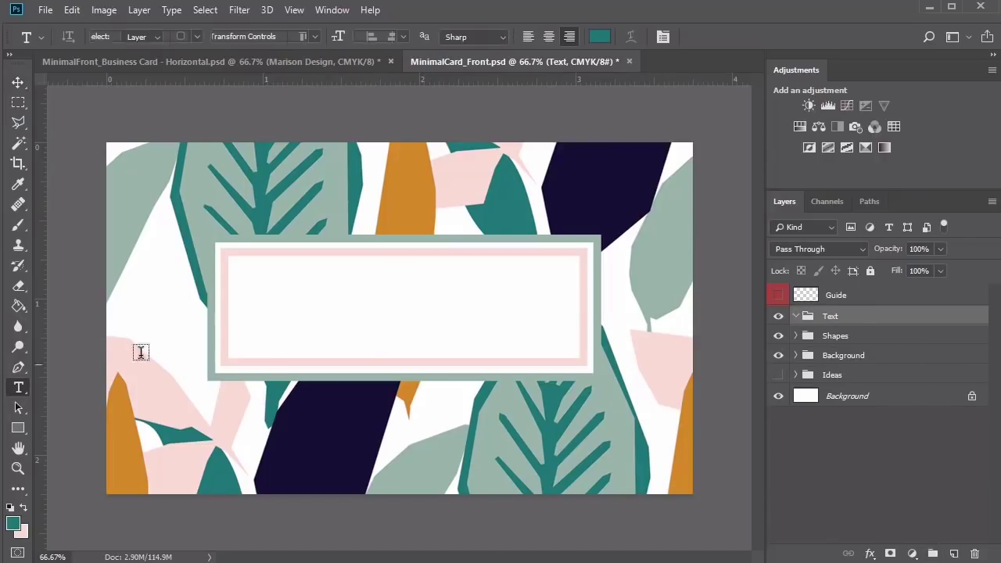
pyautogui.click(224, 310)
pyautogui.write('Marison Design')
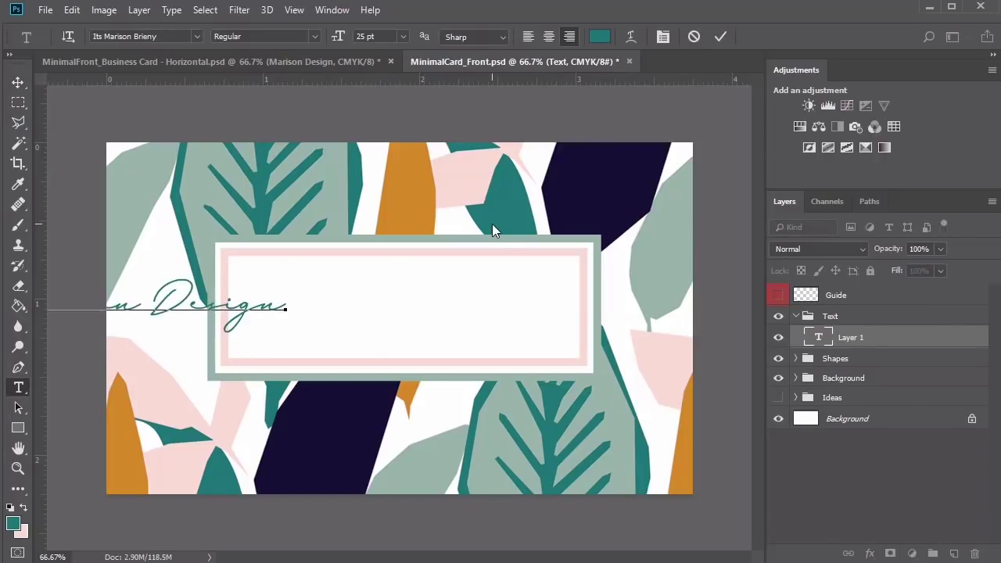
pyautogui.hotkey('ctrl', 'Return')
pyautogui.press('v')
pyautogui.moveTo(246, 321); pyautogui.dragTo(507, 313)
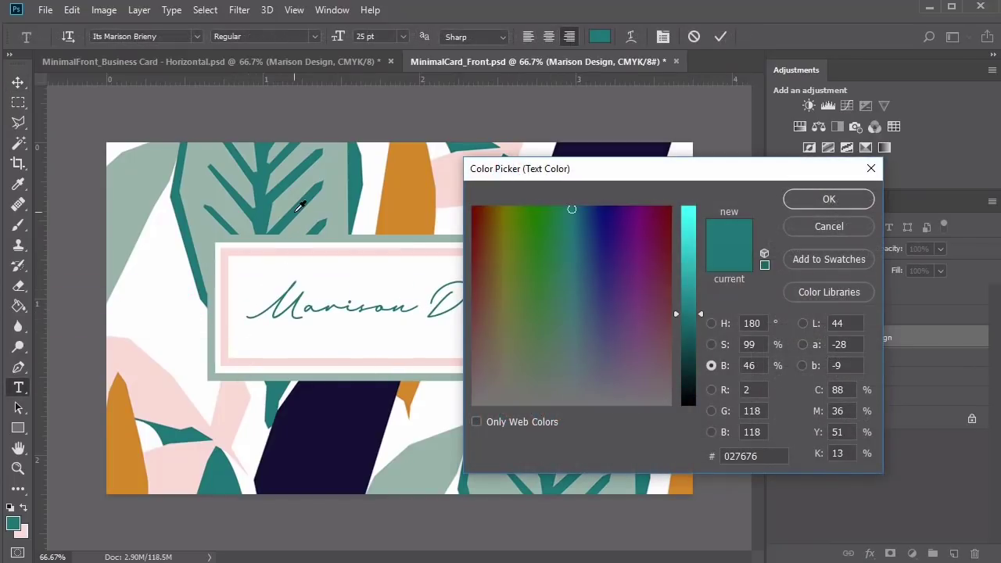
# Step: Set the Marison Design text colour to teal 027676, matching the leaf veins
pyautogui.click(812, 201)
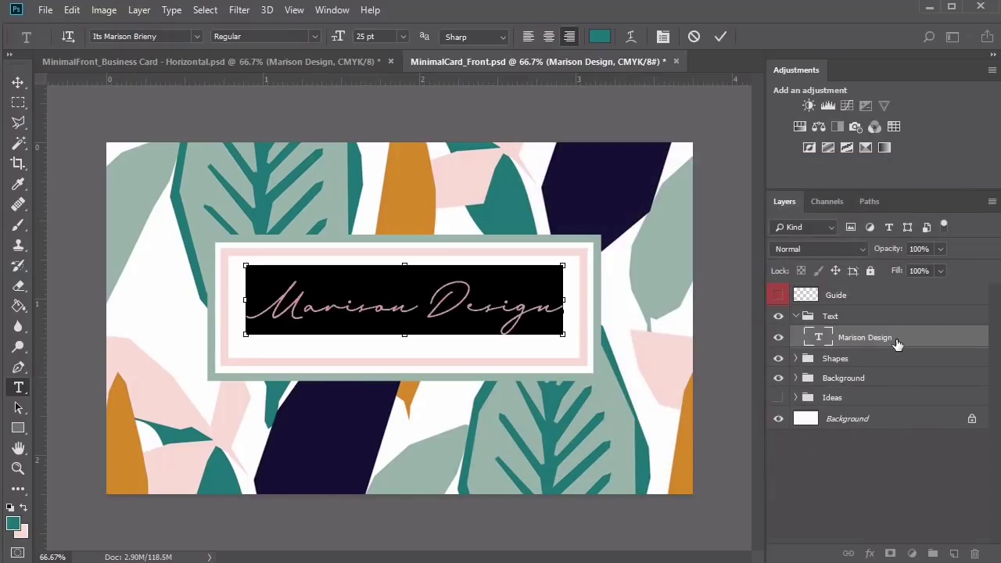
pyautogui.hotkey('ctrl', 'h')
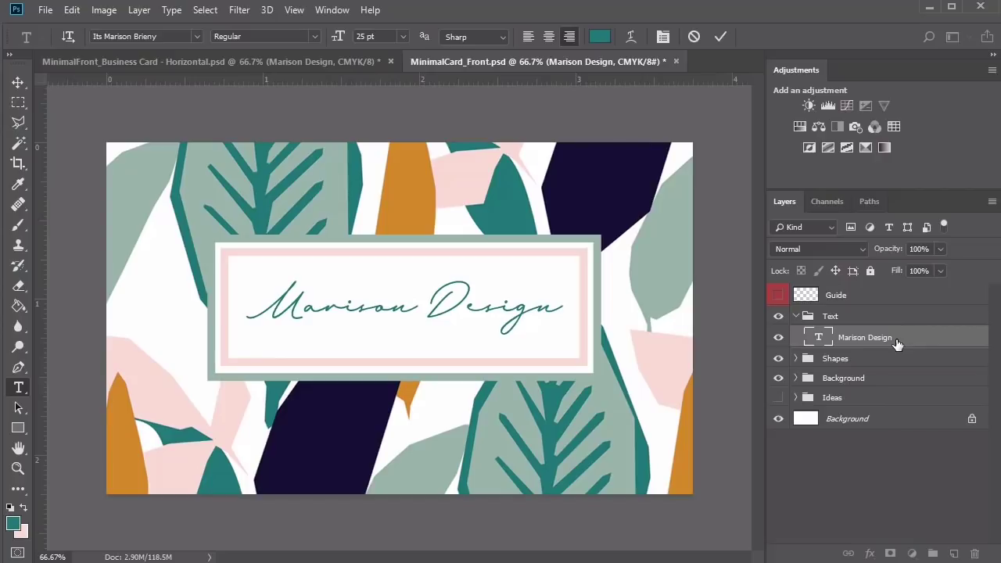
pyautogui.hotkey('ctrl', 'Return')
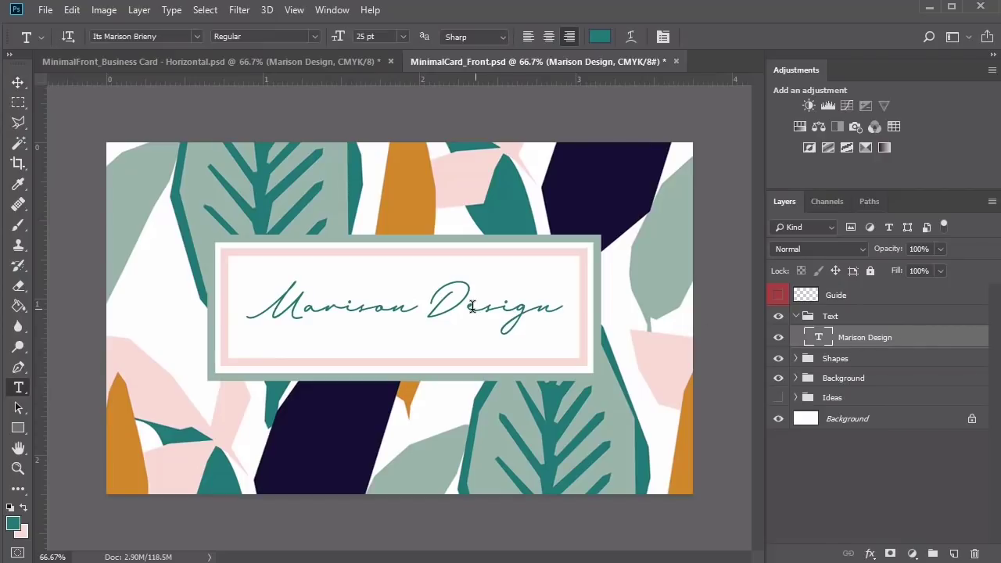
# Step: Tighten the kerning between the D and e of Marison Design and widen the gap before the word Design
pyautogui.click(482, 300)
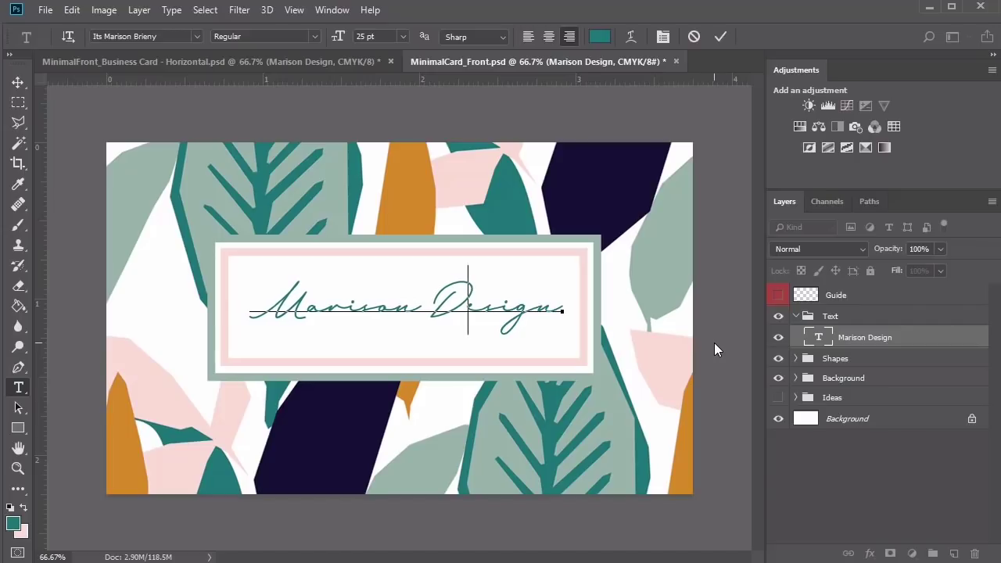
pyautogui.hotkey('ctrl', 'Return')
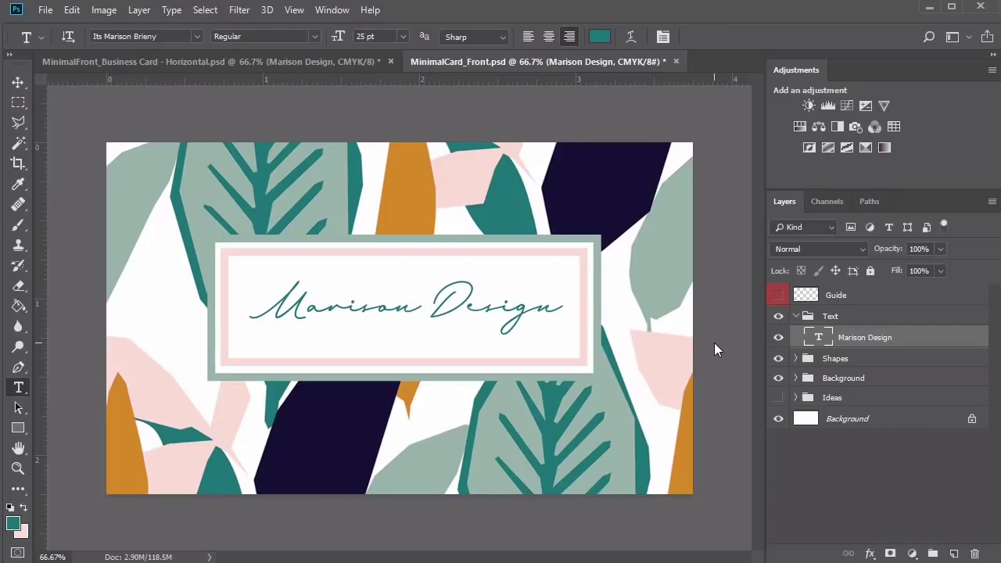
pyautogui.click(431, 309)
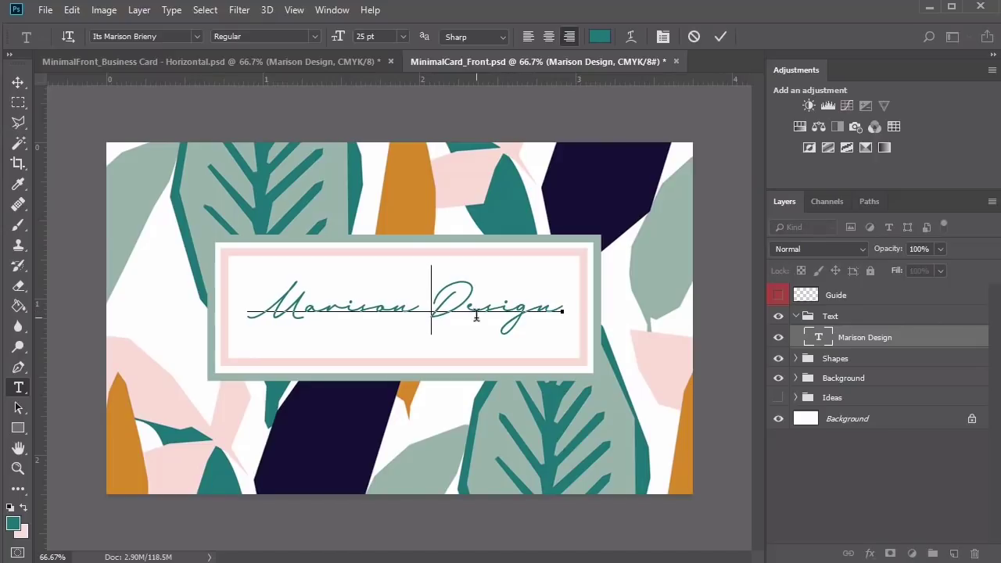
pyautogui.hotkey('ctrl', 'Return')
pyautogui.press('v')
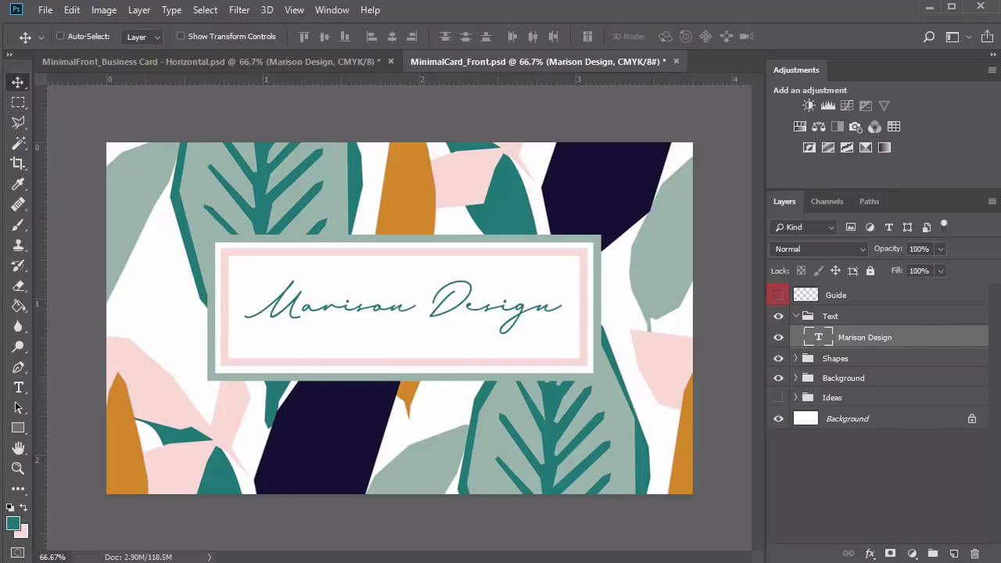
# Step: Add a separate text layer reading "Luxury Interiors & Goods" and move it into the label below Marison Design
pyautogui.press('t')
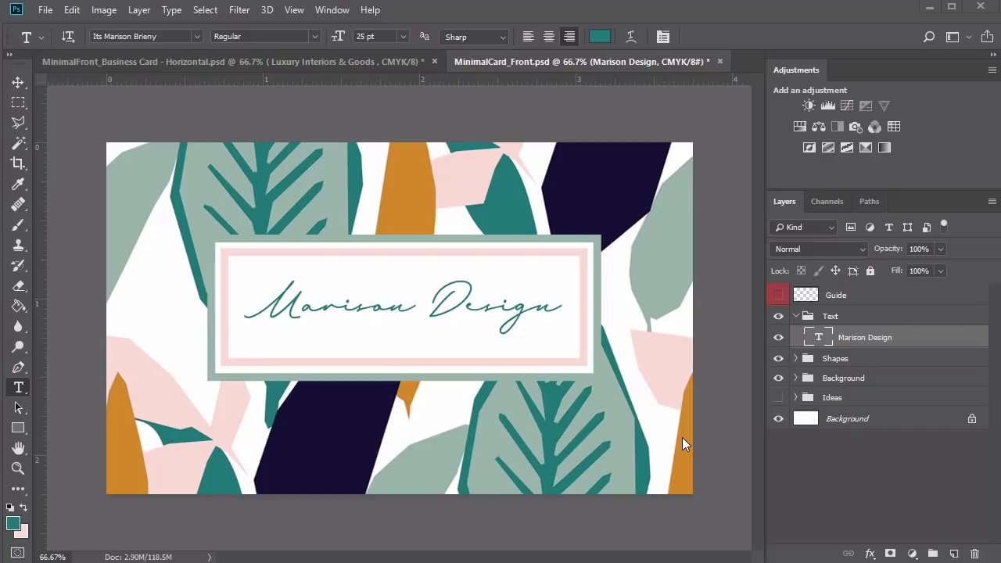
pyautogui.click(350, 338)
pyautogui.write('Luxury Interiors &')
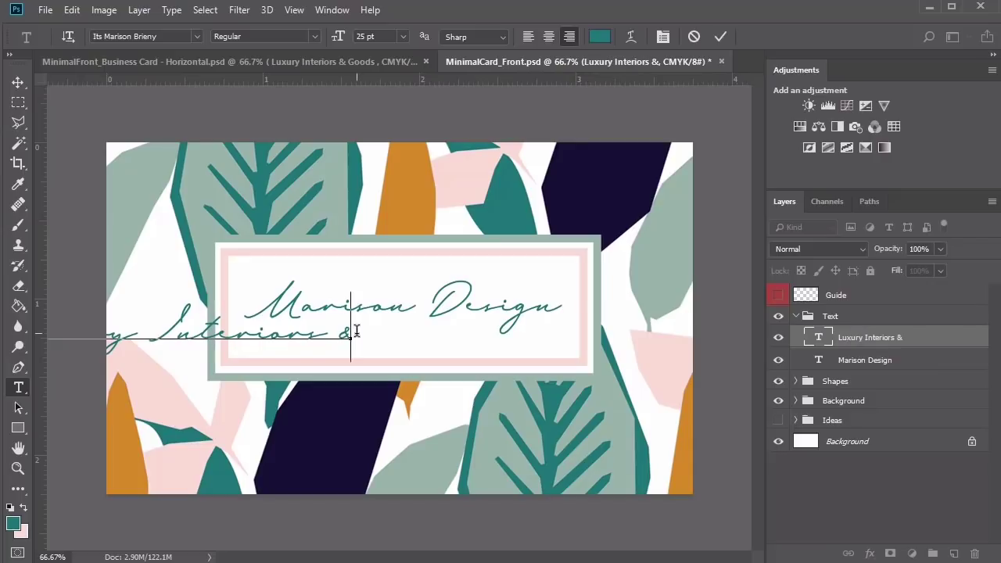
pyautogui.write('Goods')
pyautogui.hotkey('ctrl', 'Return')
pyautogui.press('v')
pyautogui.moveTo(290, 342); pyautogui.dragTo(604, 337)
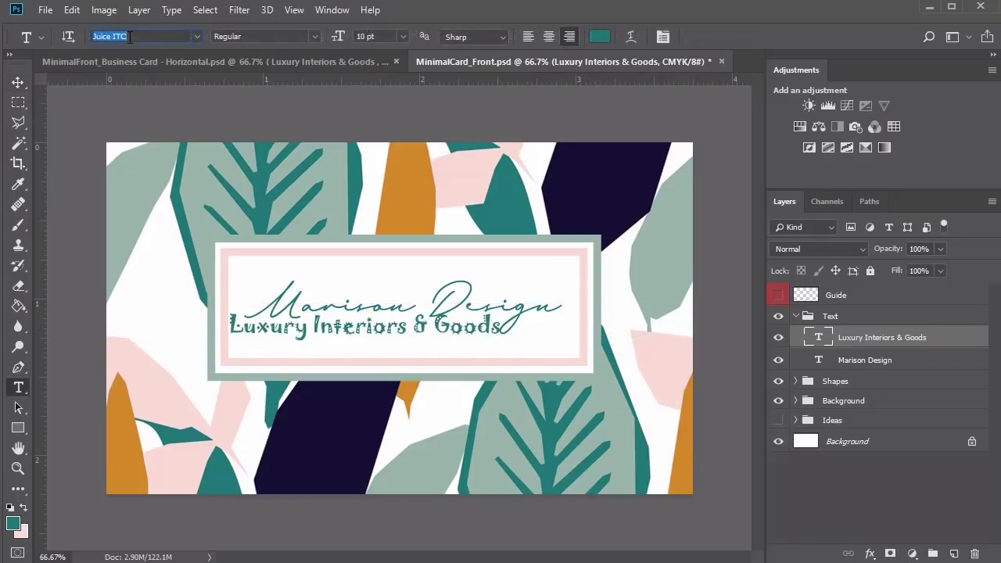
# Step: Try different fonts on the Luxury Interiors & Goods tagline and set it to Roboto Thin
pyautogui.press('Down')
pyautogui.press('Down')
pyautogui.press('Down')
pyautogui.press('Down')
pyautogui.press('Down')
pyautogui.press('Down')
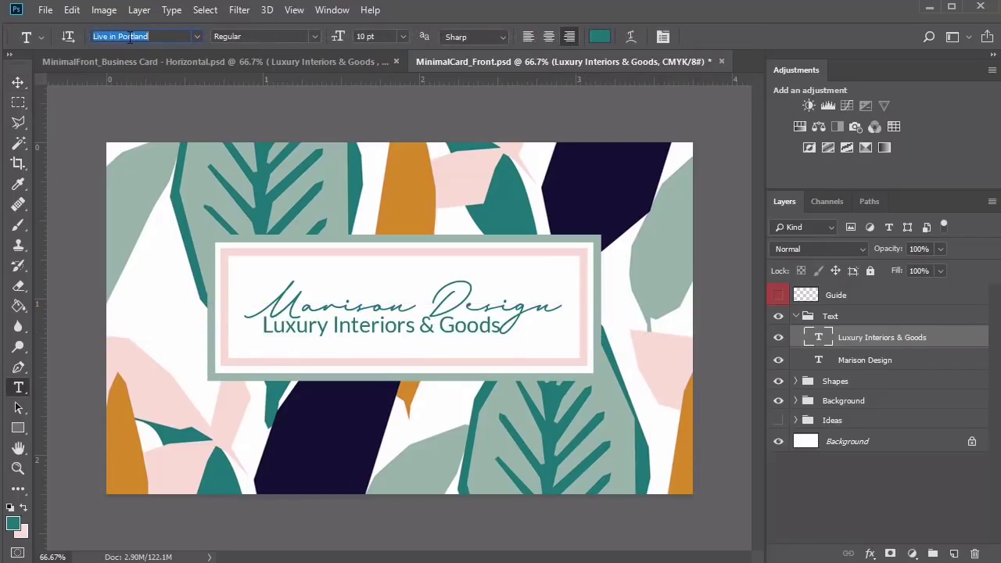
pyautogui.press('Down')
pyautogui.press('Down')
pyautogui.press('Down')
pyautogui.press('Down')
pyautogui.press('Down')
pyautogui.press('Down')
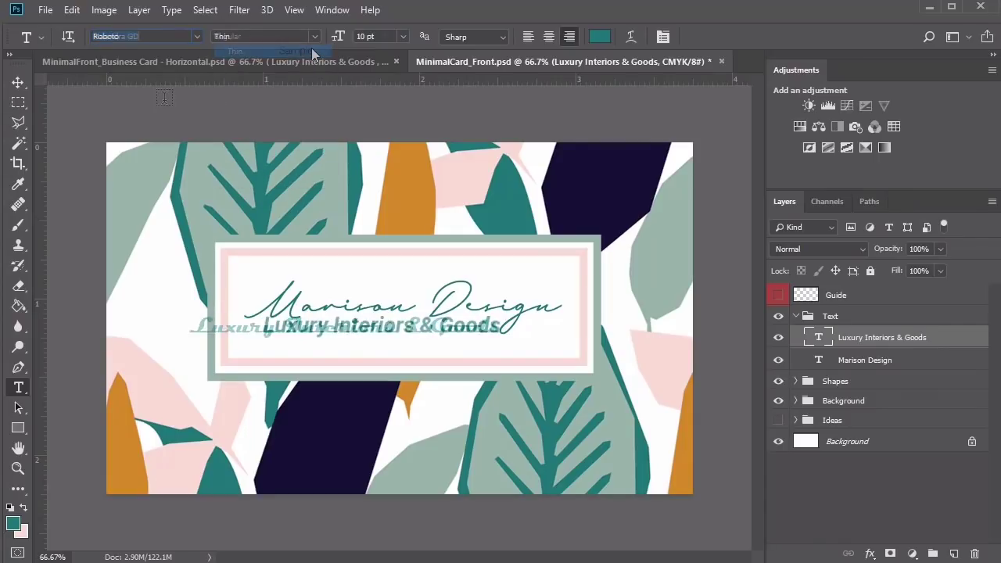
pyautogui.click(311, 48)
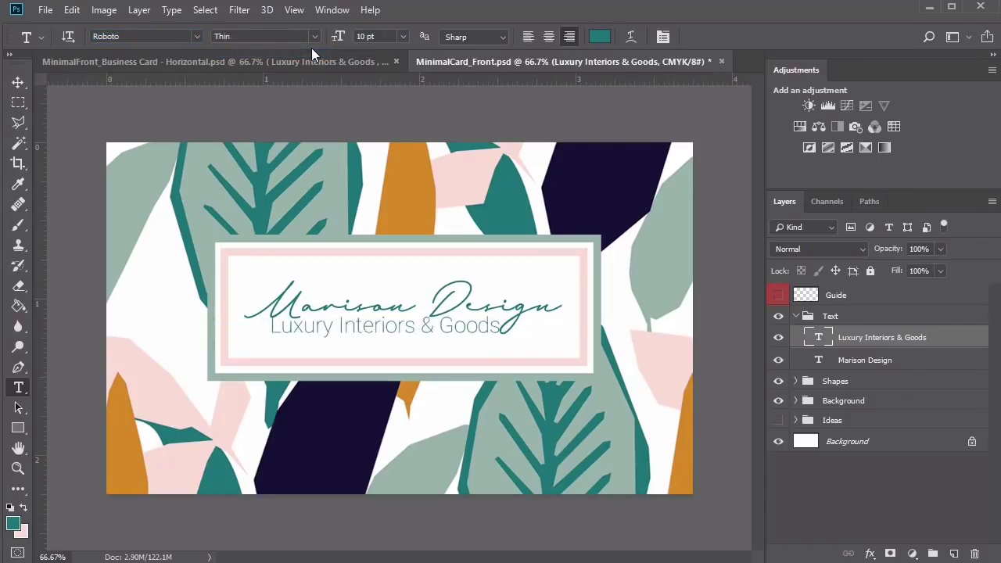
# Step: Set the tagline's font size to 4.5 pt and centre it beneath Marison Design
pyautogui.write('4.5')
pyautogui.press('Return')
pyautogui.press('v')
pyautogui.moveTo(462, 334); pyautogui.dragTo(417, 332)
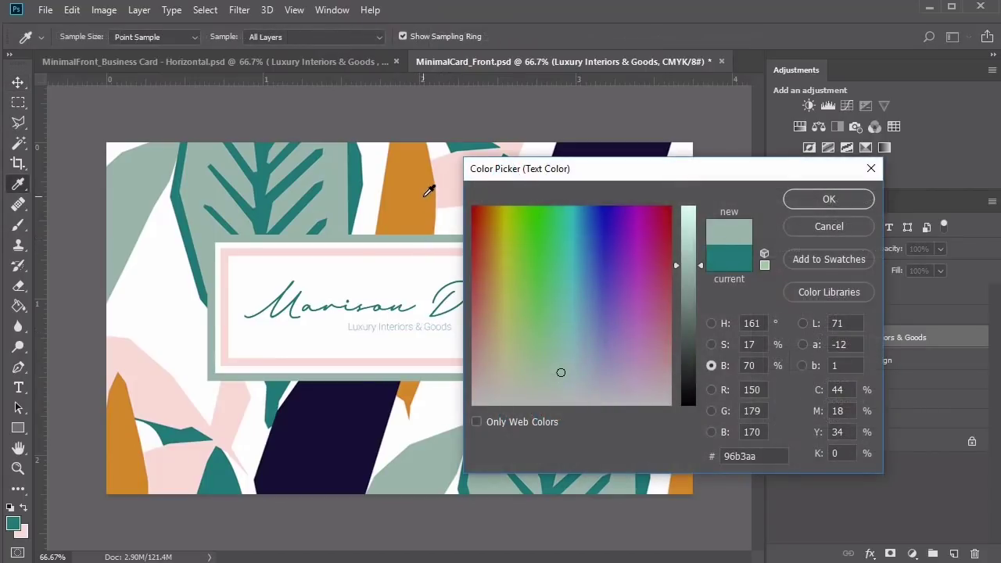
# Step: Try the pattern's orange and navy on the tagline, and recolour it a darker dusty pink, about d3948a
pyautogui.click(429, 191)
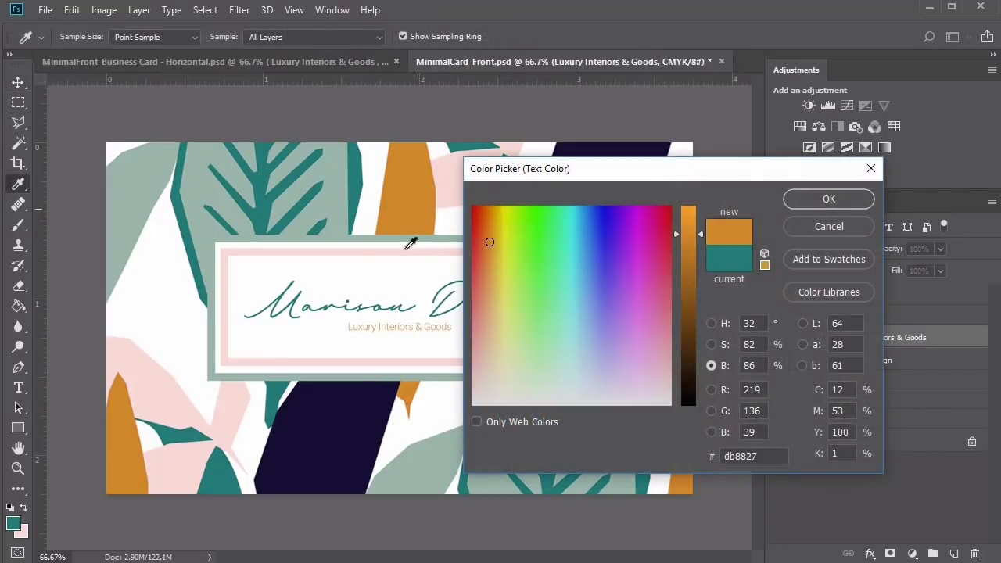
pyautogui.click(374, 407)
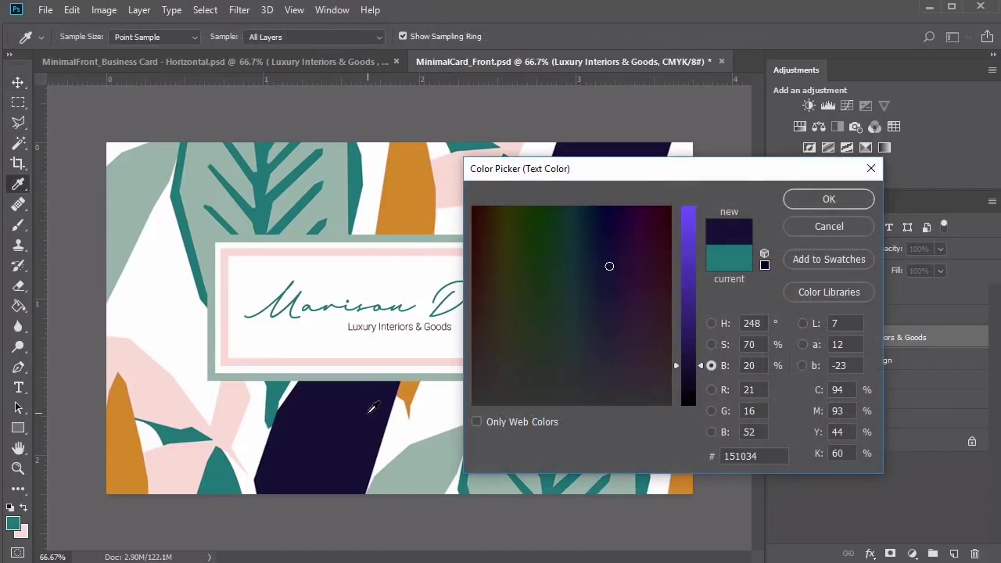
pyautogui.click(444, 246)
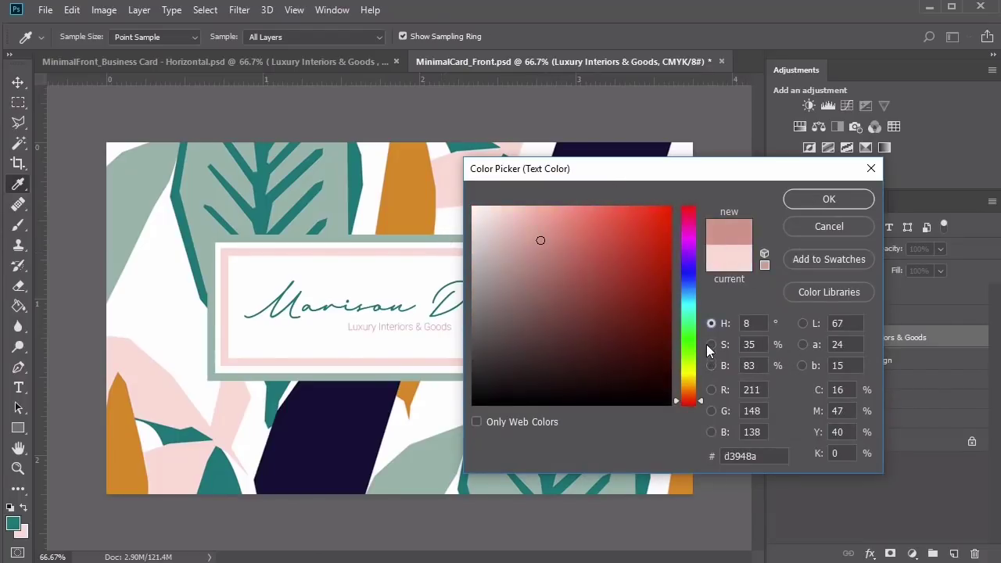
pyautogui.click(712, 365)
pyautogui.click(803, 199)
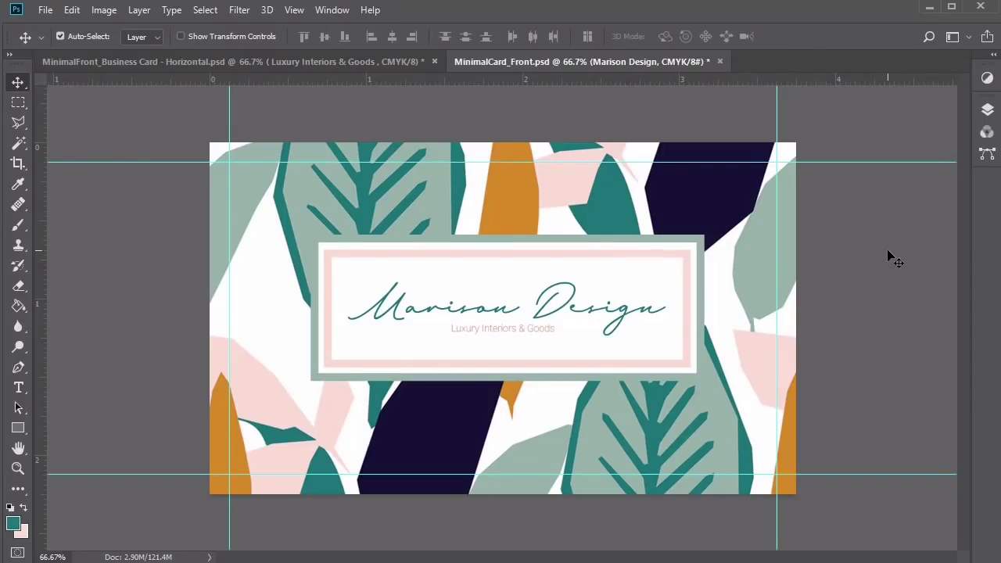
# Step: Save the front card and save a copy as MinimalCard_Back.psd with Maximize Compatibility on
pyautogui.hotkey('ctrl', 's')
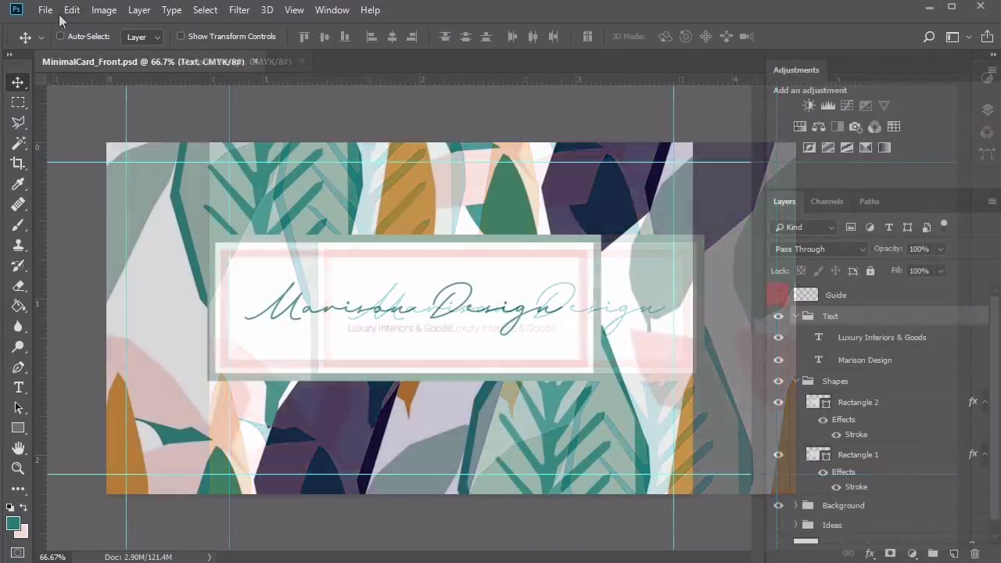
pyautogui.click(46, 9)
pyautogui.click(81, 184)
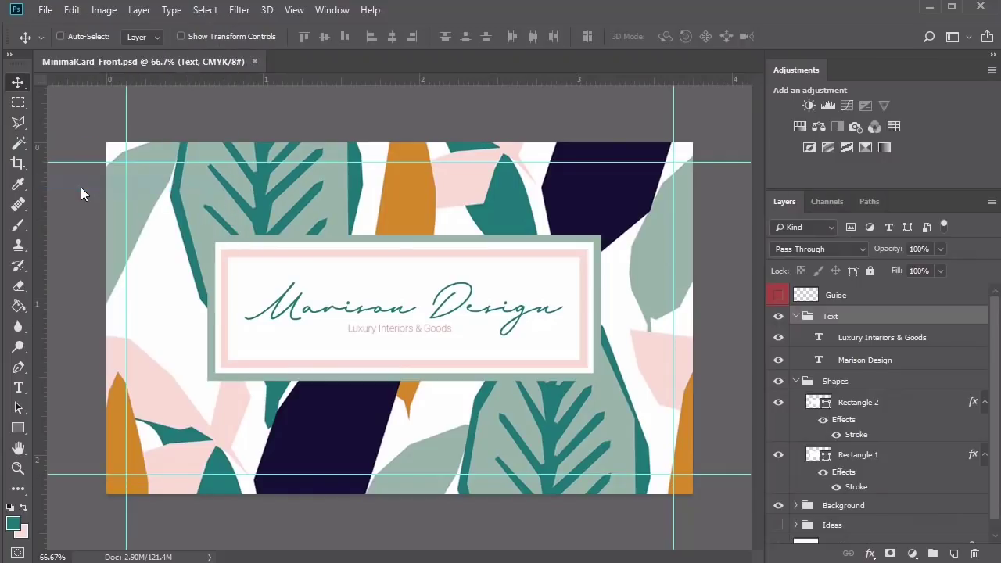
pyautogui.click(283, 376)
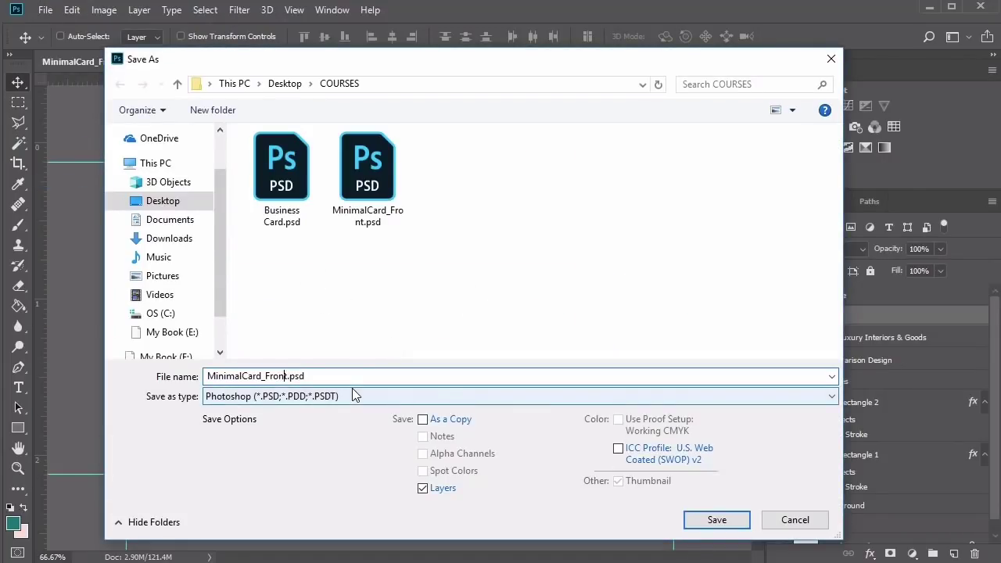
pyautogui.press('BackSpace')
pyautogui.press('BackSpace')
pyautogui.press('BackSpace')
pyautogui.write('Back')
pyautogui.click(714, 521)
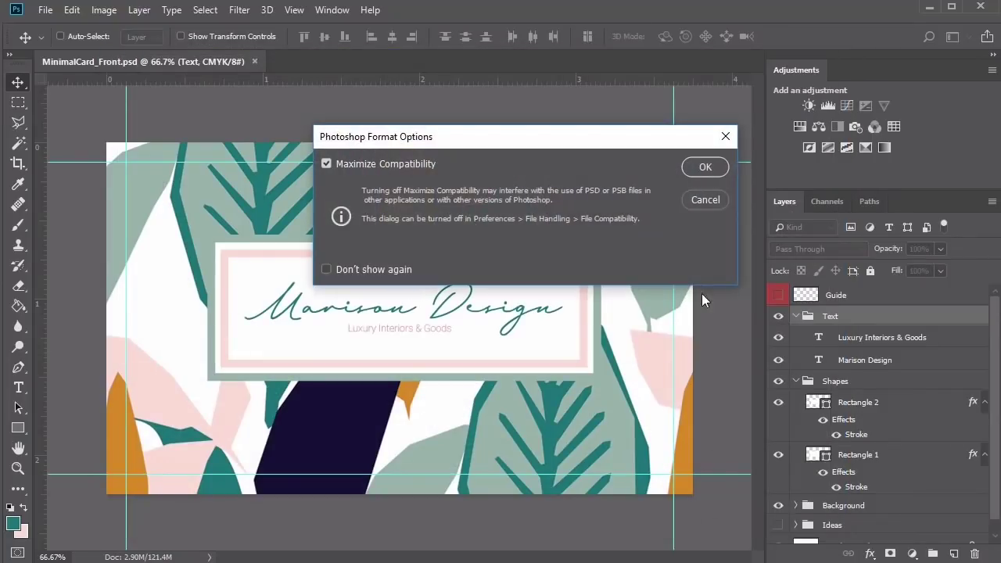
pyautogui.click(705, 167)
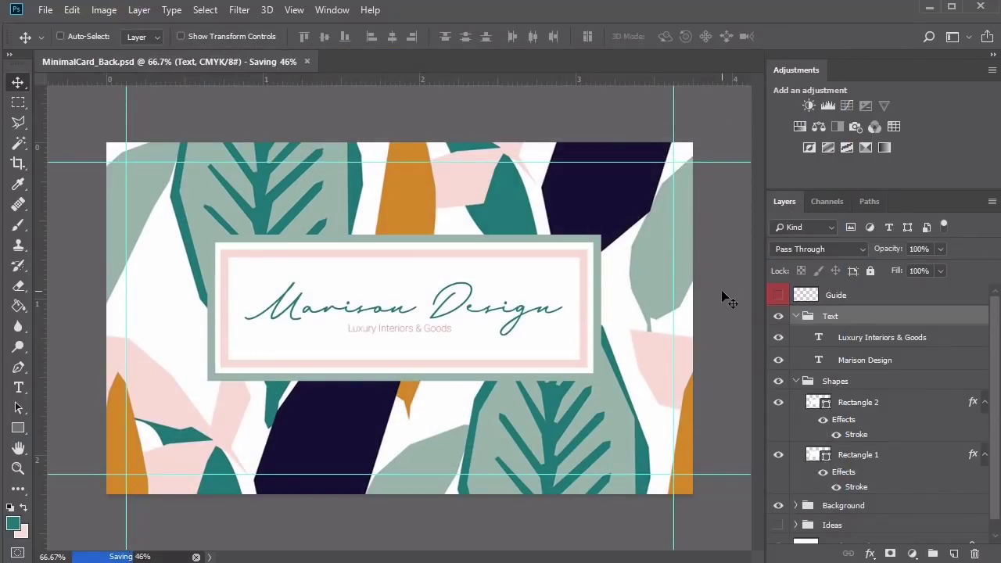
pyautogui.scroll(-1, 905, 416)
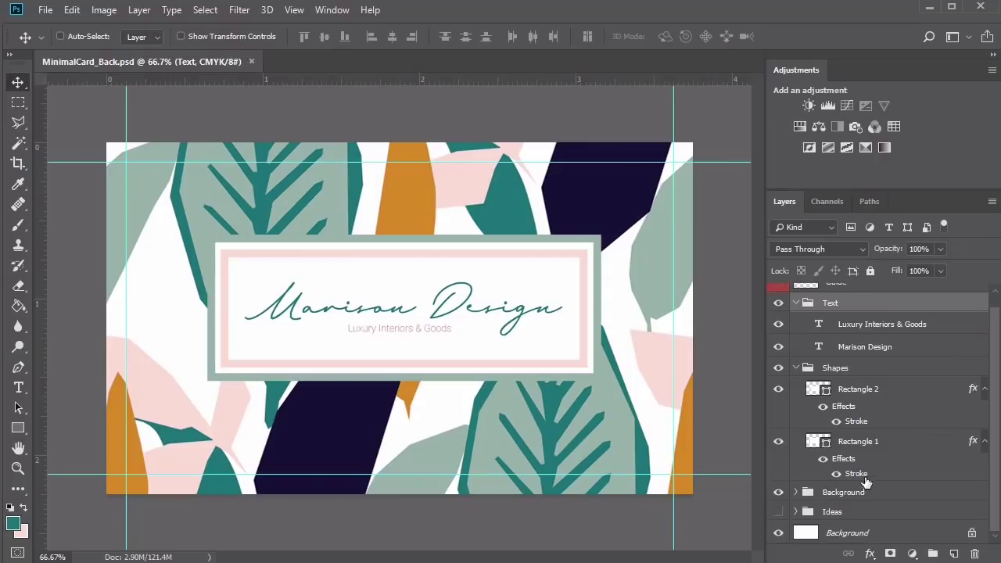
pyautogui.keyDown('shift'); pyautogui.click(865, 513); pyautogui.keyUp('shift')
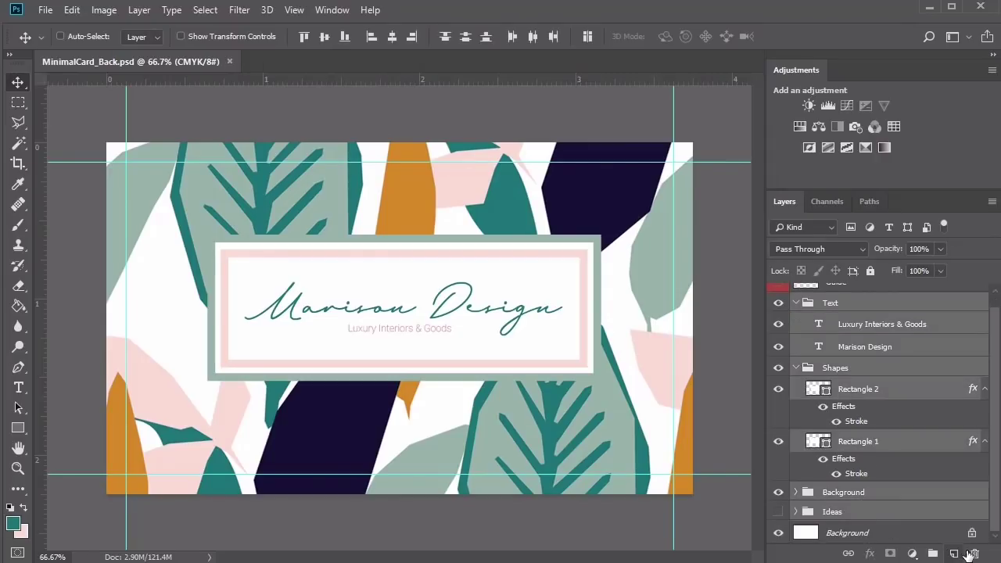
pyautogui.click(904, 450)
pyautogui.scroll(1, 904, 450)
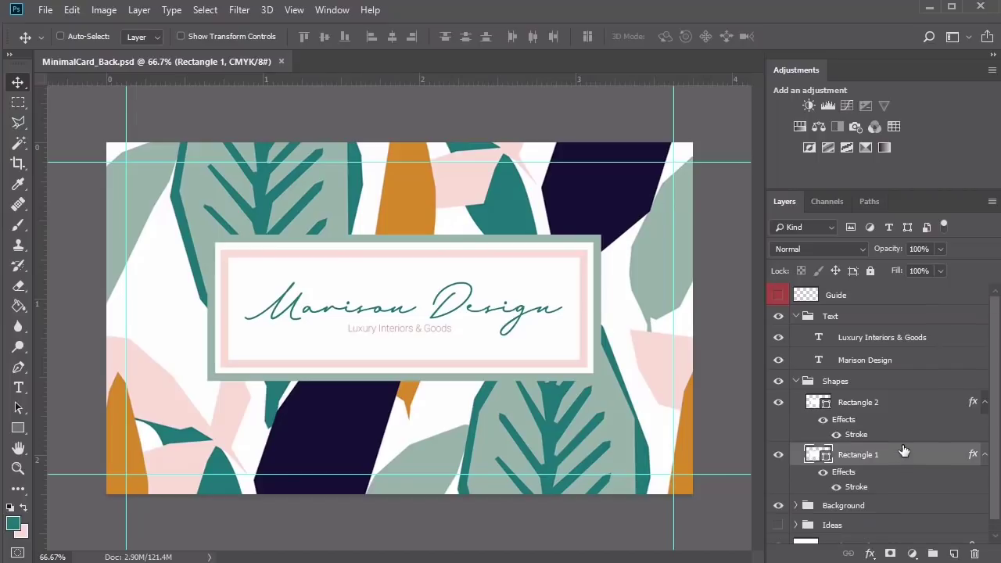
# Step: Delete the Text, Shapes and Ideas groups with their contents from the MinimalCard_Back document
pyautogui.click(868, 323)
pyautogui.keyDown('shift'); pyautogui.click(868, 387); pyautogui.keyUp('shift')
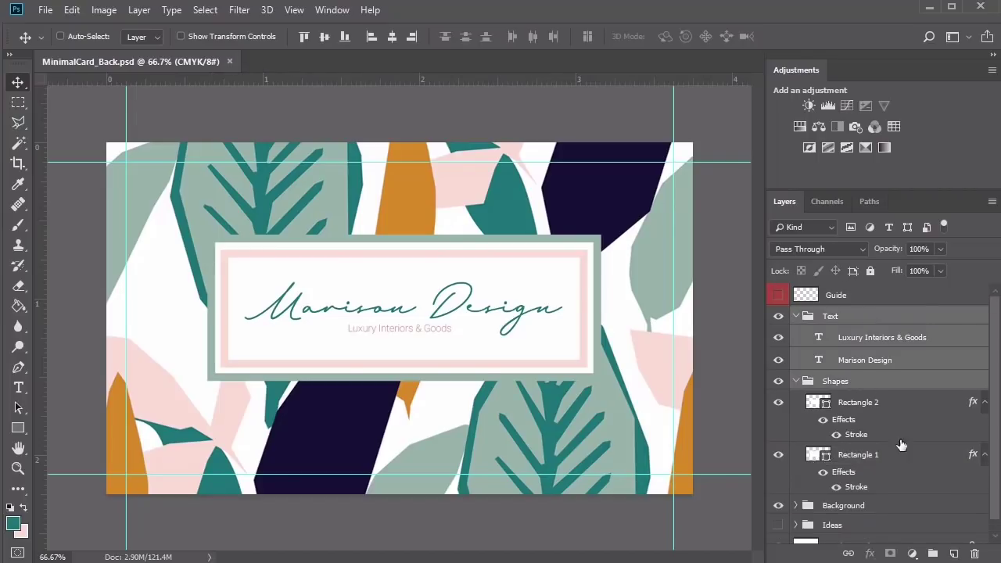
pyautogui.click(974, 554)
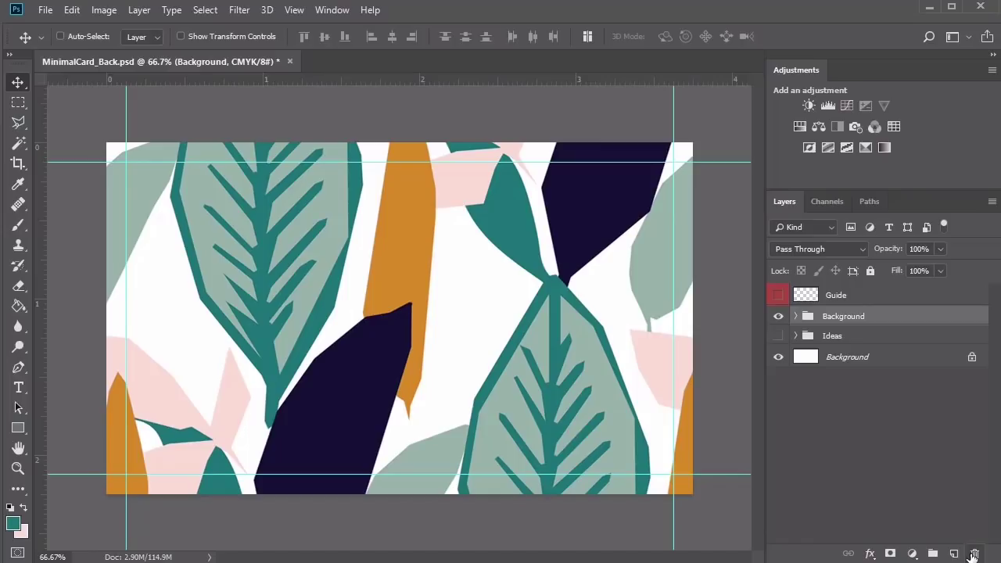
pyautogui.click(896, 339)
pyautogui.click(974, 554)
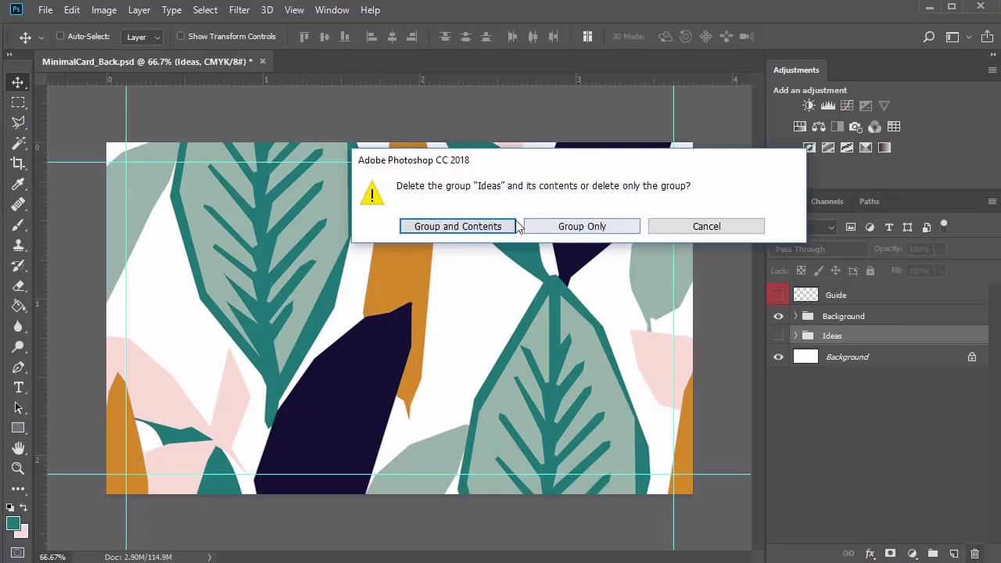
pyautogui.click(491, 226)
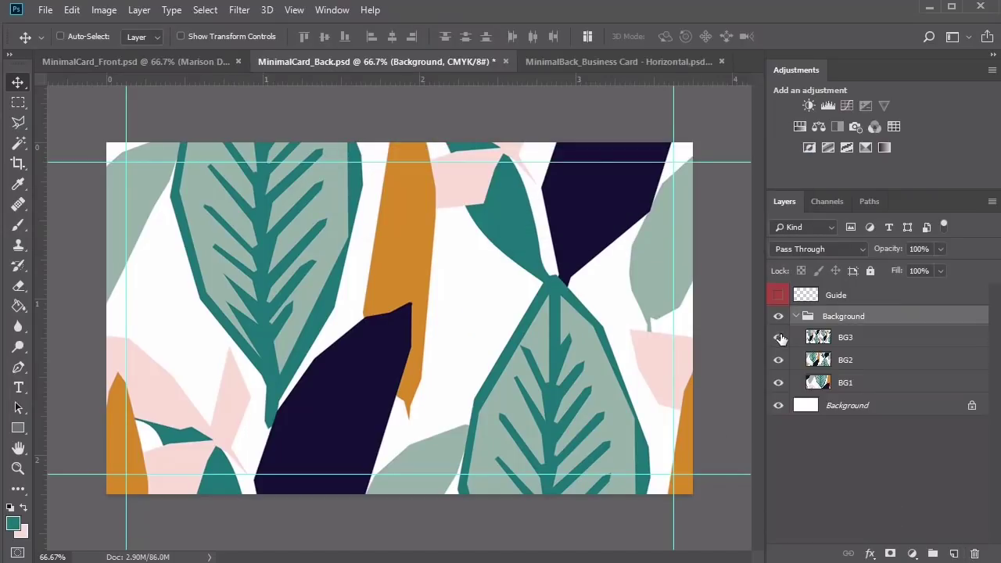
# Step: Compare the leaf patterns in the Background group and hide BG3 and BG2 so only BG1 shows
pyautogui.click(778, 337)
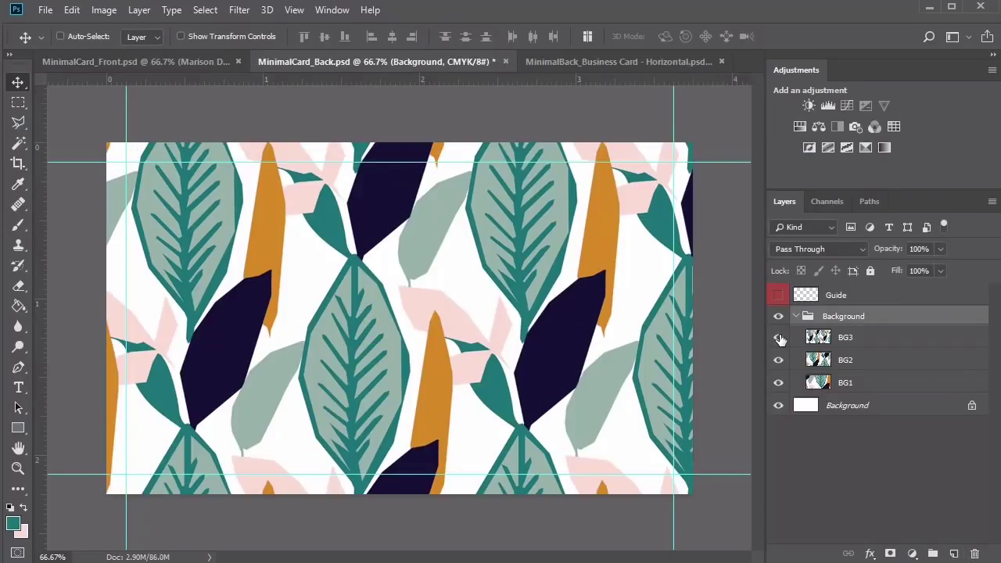
pyautogui.click(778, 337)
pyautogui.click(778, 360)
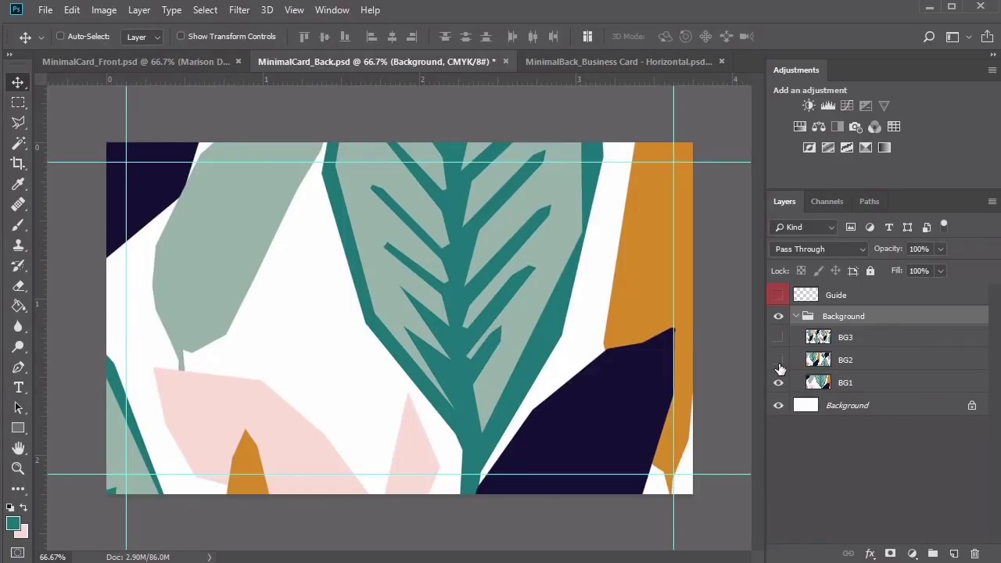
# Step: Create a layer group named Shapes above the Background group
pyautogui.click(857, 382)
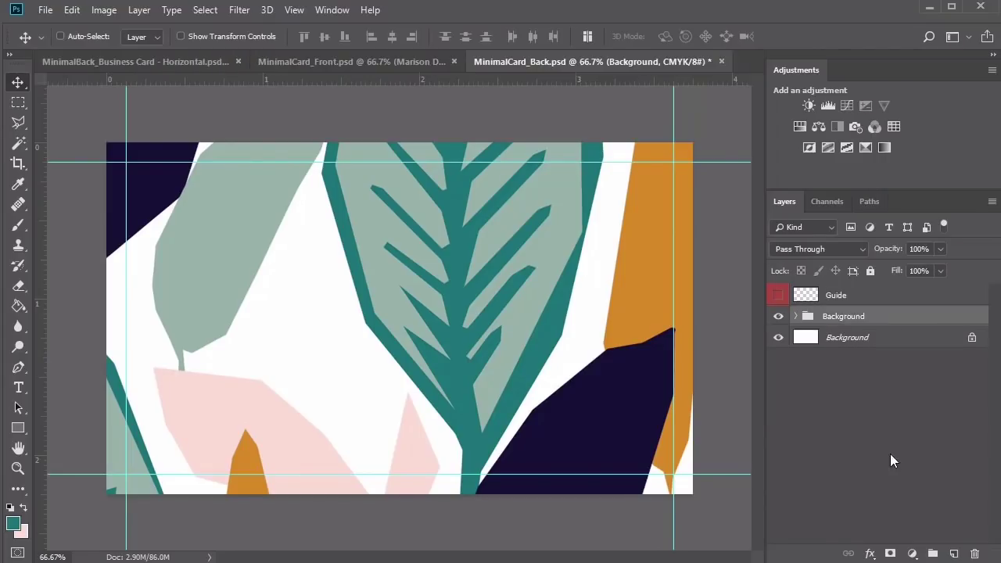
pyautogui.click(933, 554)
pyautogui.doubleClick(838, 316)
pyautogui.write('Shapes')
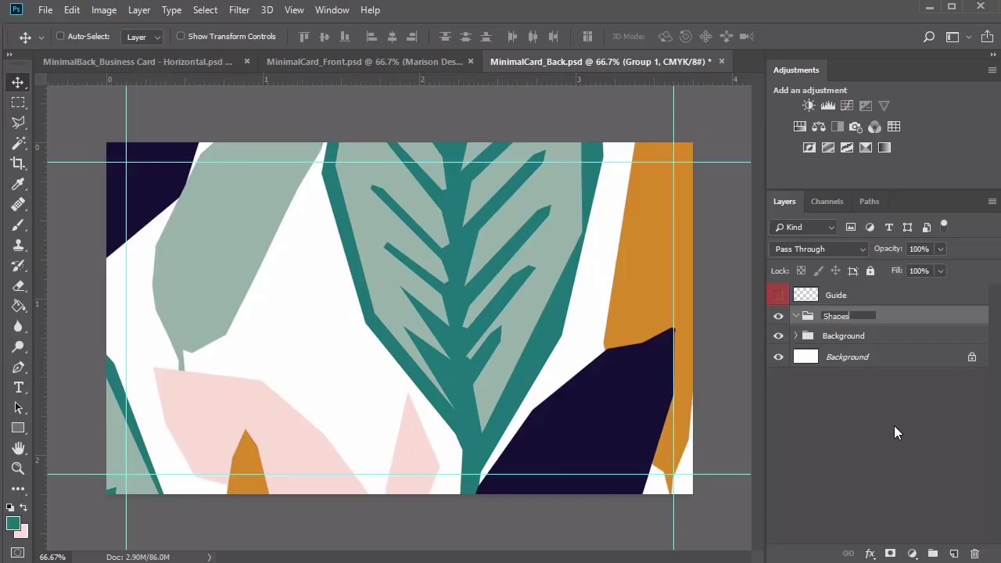
pyautogui.press('Return')
# Step: Draw a white 1010 x 561 px rectangle in the Shapes group and centre it on the card
pyautogui.click(17, 428)
pyautogui.press('d')
pyautogui.press('x')
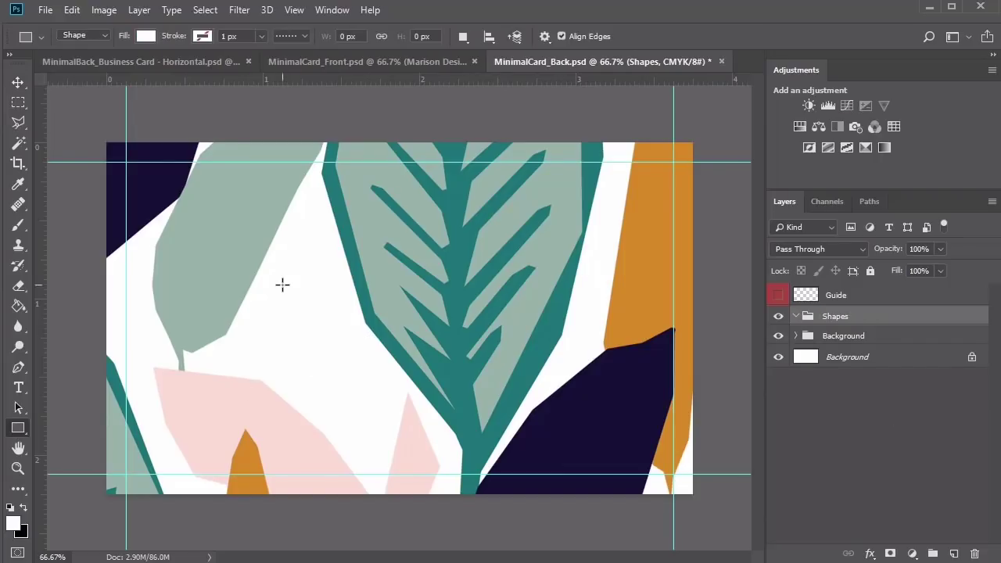
pyautogui.click(282, 285)
pyautogui.write('1010')
pyautogui.press('Tab')
pyautogui.write('561')
pyautogui.click(497, 244)
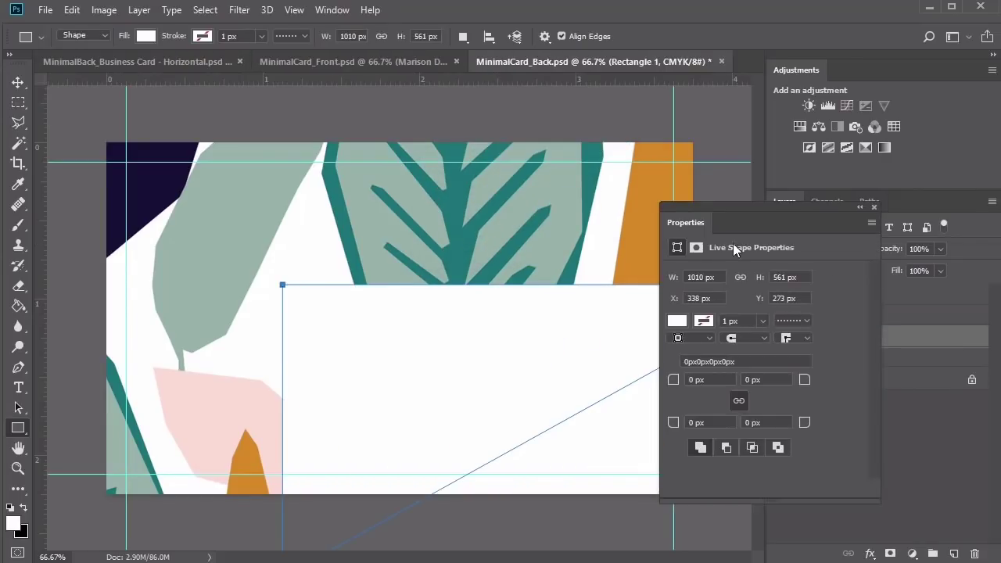
pyautogui.click(873, 206)
pyautogui.press('v')
pyautogui.moveTo(600, 389); pyautogui.dragTo(454, 277)
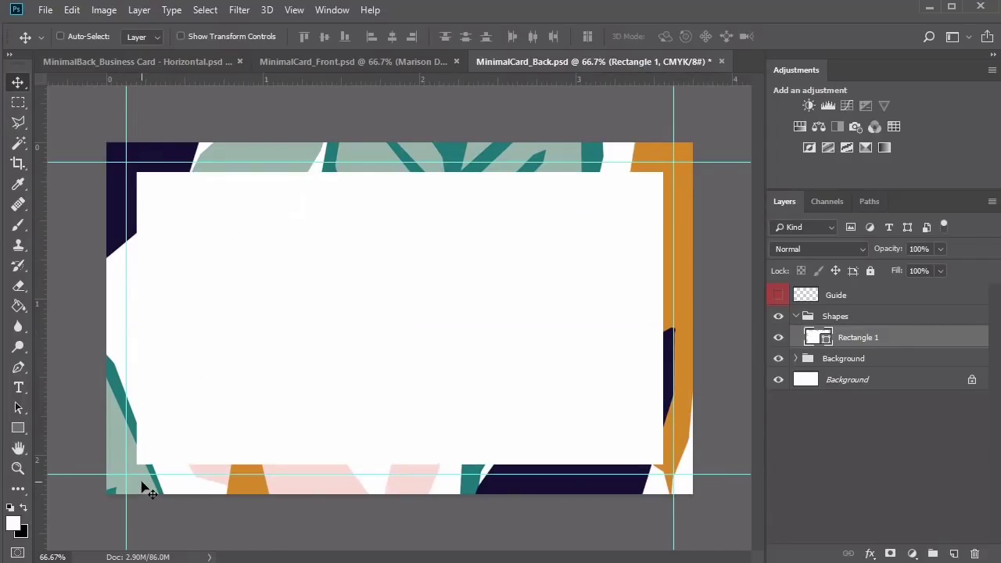
# Step: Give the white rectangle a 10 px inside stroke in the pattern's sage green, 96b3aa
pyautogui.rightClick(855, 337)
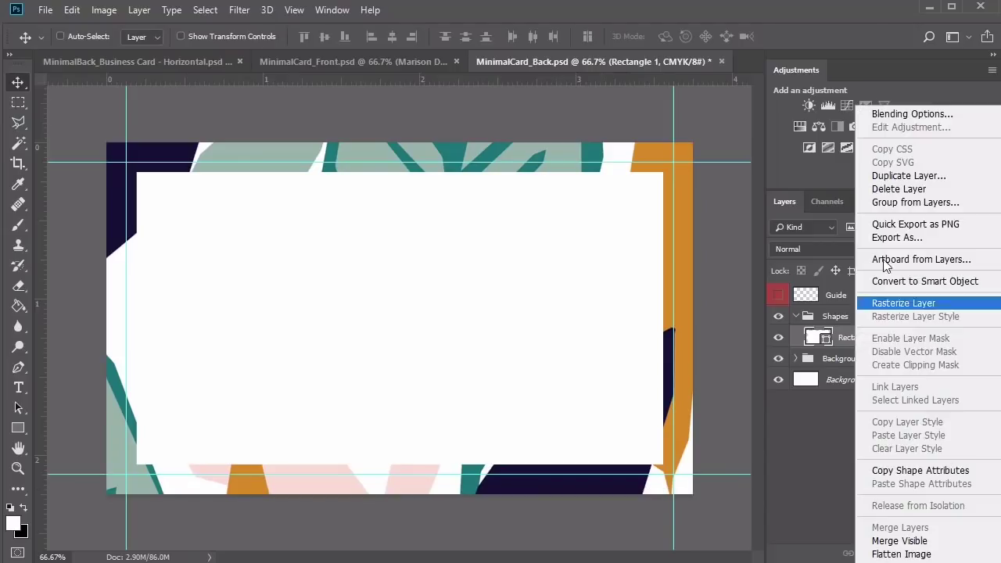
pyautogui.click(904, 115)
pyautogui.click(368, 276)
pyautogui.click(520, 337)
pyautogui.click(236, 144)
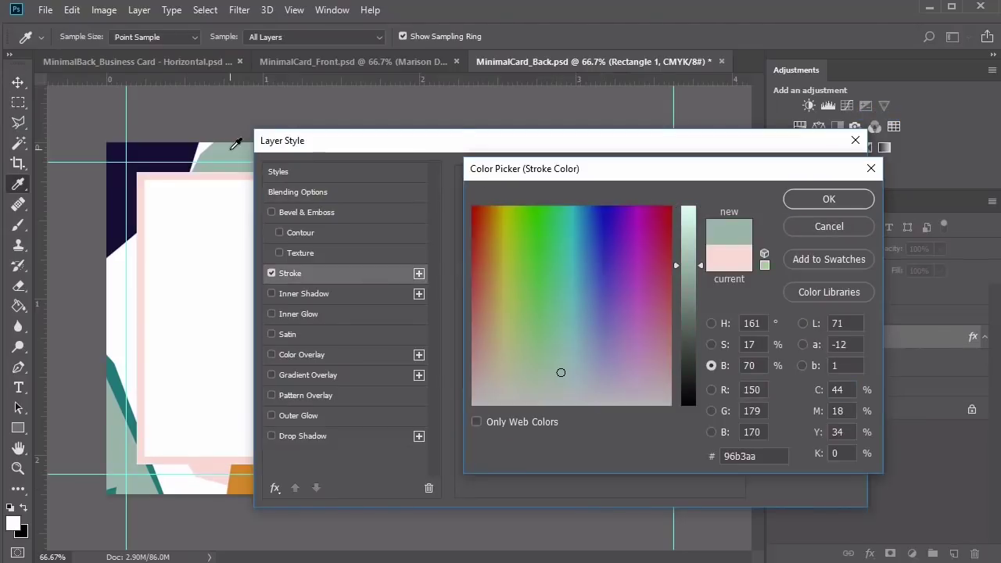
pyautogui.click(798, 204)
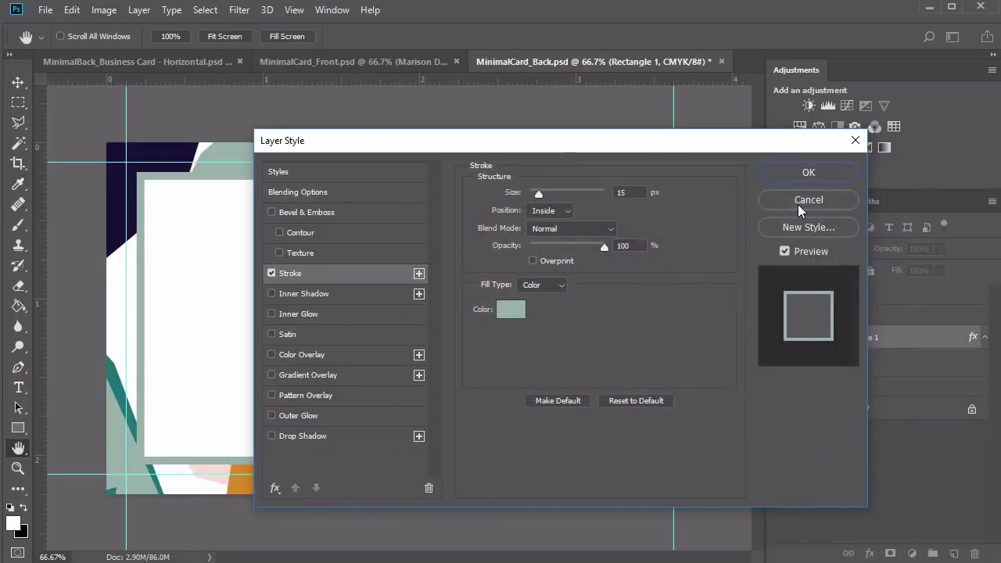
pyautogui.write('10')
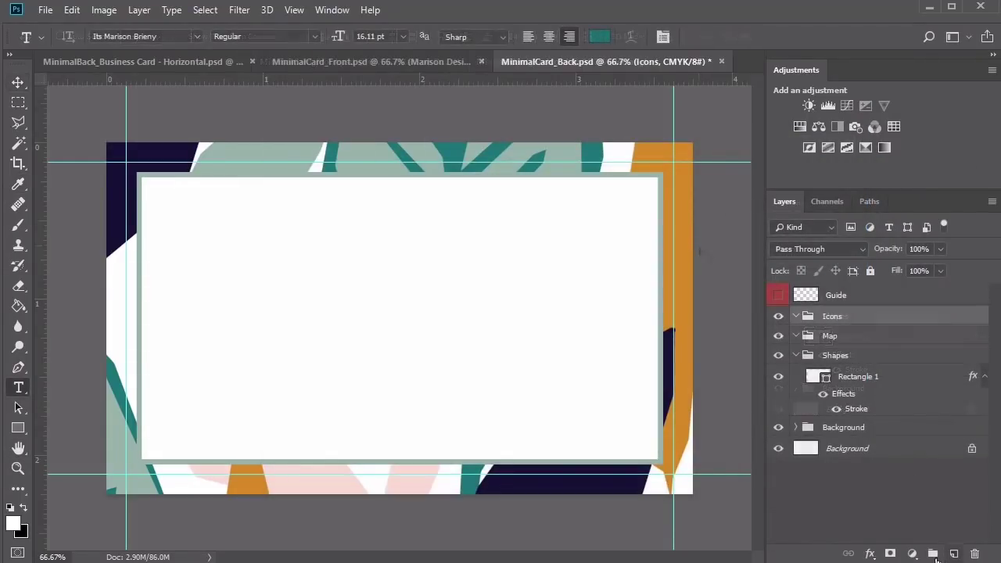
# Step: Create a layer group named Text above the Icons group
pyautogui.click(932, 554)
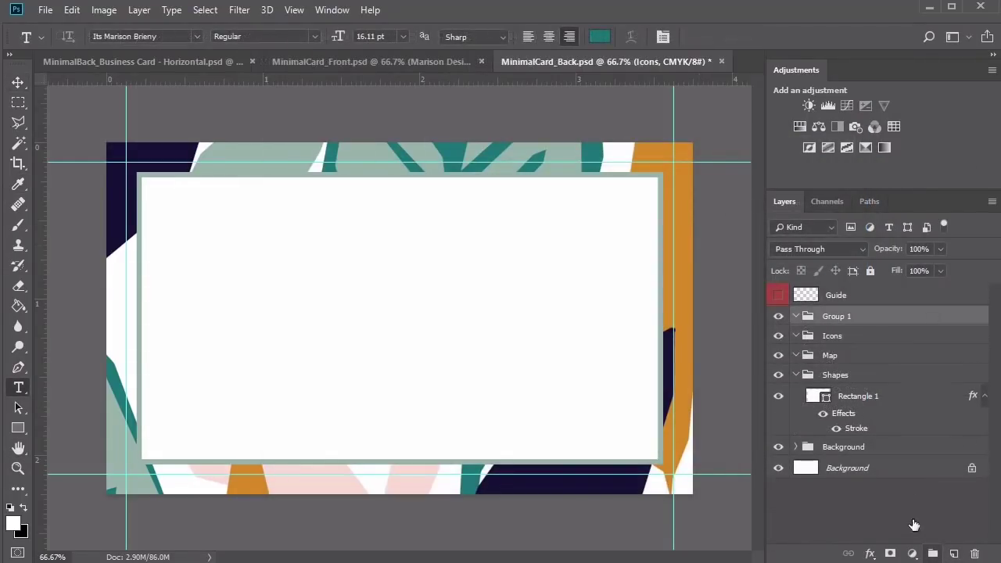
pyautogui.doubleClick(839, 316)
pyautogui.write('Te')
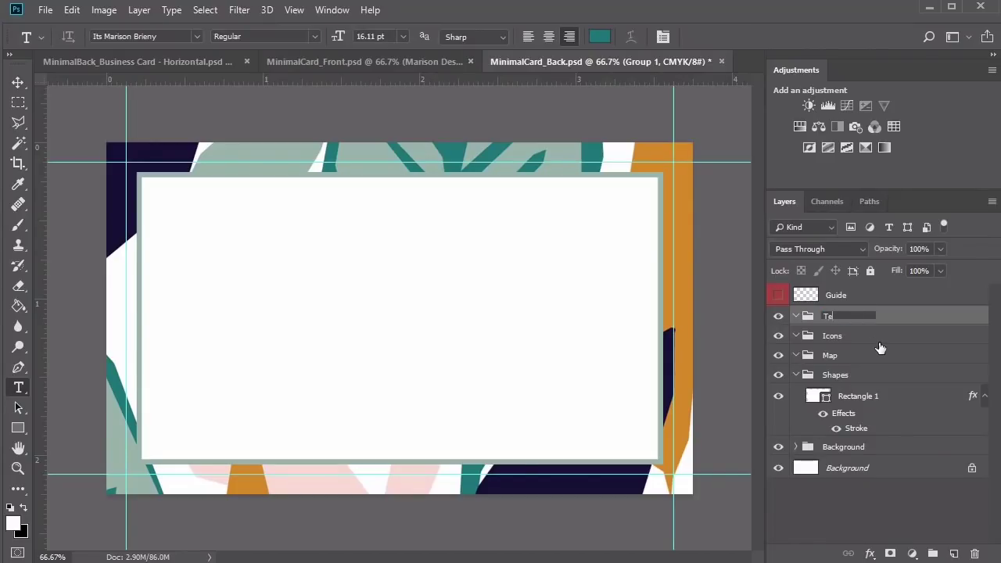
pyautogui.write('xt')
pyautogui.press('Return')
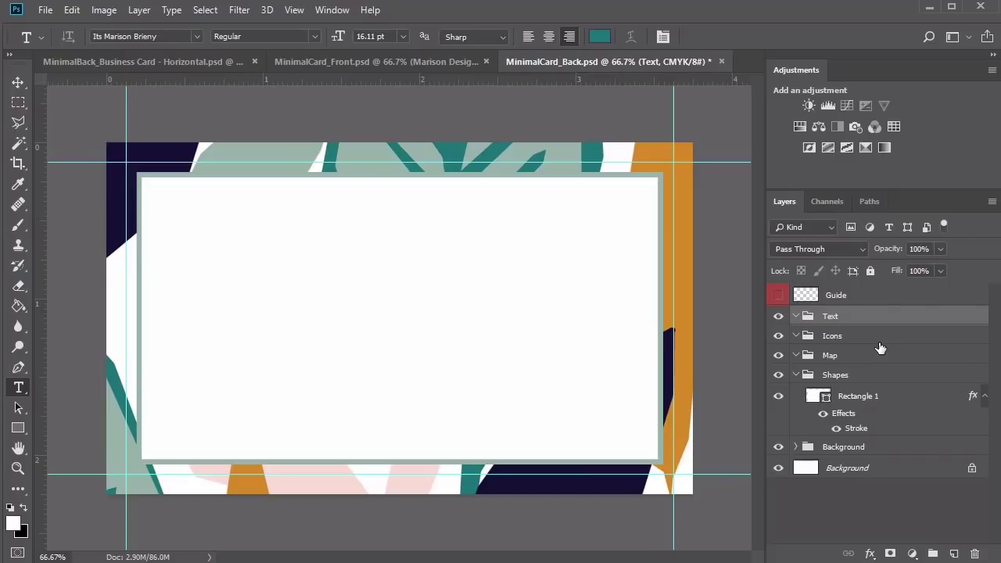
# Step: Add the text "Marison Design" in Its Marison Brieny at 15.5 pt and move it fully onto the white panel
pyautogui.click(203, 211)
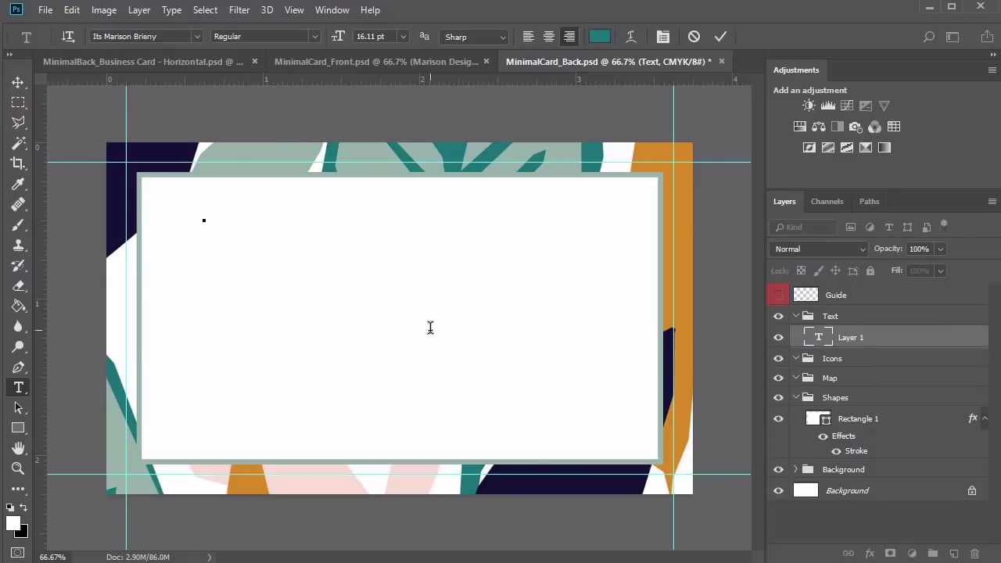
pyautogui.write('Marison Design')
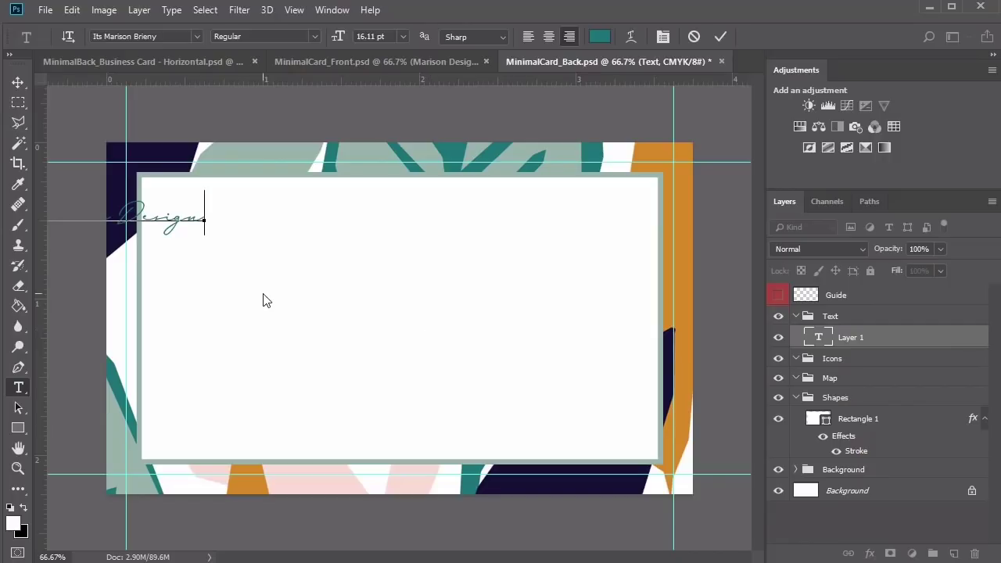
pyautogui.hotkey('ctrl', 'Return')
pyautogui.click(193, 217)
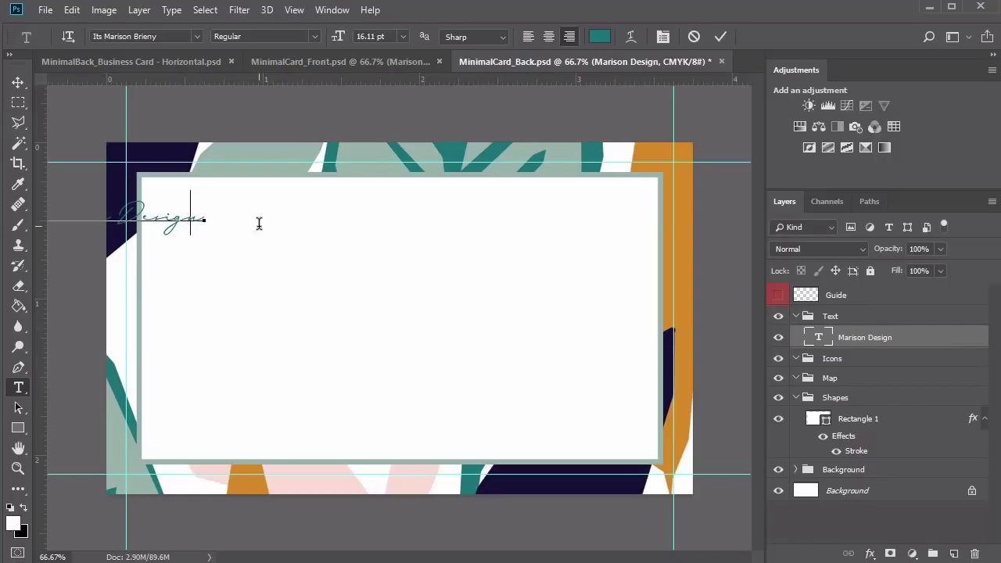
pyautogui.moveTo(208, 242); pyautogui.dragTo(420, 264)
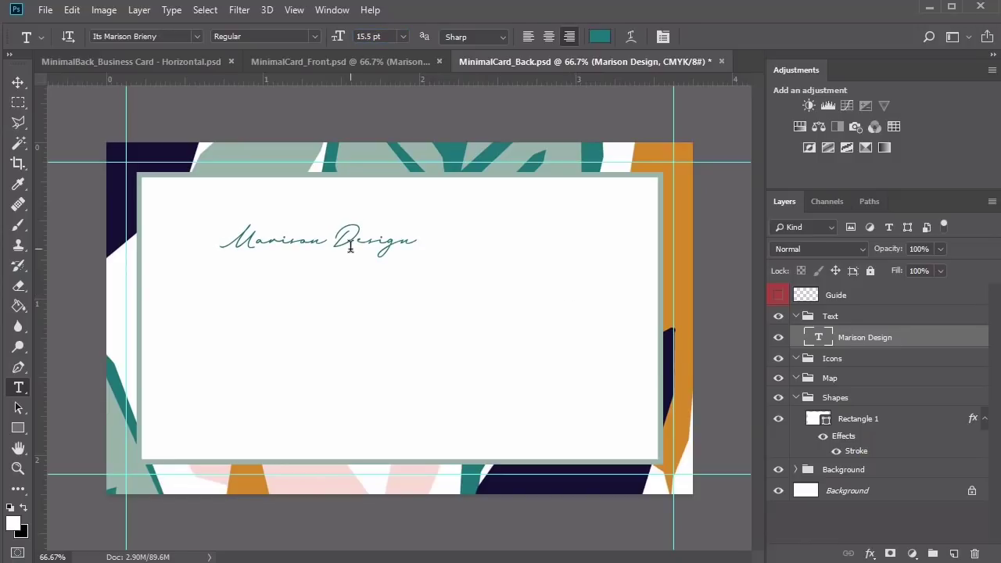
# Step: Place the Marison Design text in the upper-left corner of the white panel
pyautogui.press('v')
pyautogui.moveTo(361, 242); pyautogui.dragTo(305, 198)
pyautogui.press('Left')
pyautogui.press('Left')
pyautogui.press('Left')
pyautogui.press('Left')
pyautogui.press('Left')
pyautogui.press('Left')
pyautogui.press('Down')
pyautogui.press('Down')
pyautogui.press('Down')
pyautogui.press('Left')
pyautogui.press('Left')
pyautogui.press('Left')
pyautogui.press('Left')
pyautogui.press('Left')
pyautogui.press('Left')
# Step: Paste the "Luxury Interiors & Goods" tagline into the document and place it just under the Marison Design text
pyautogui.hotkey('ctrl', 'v')
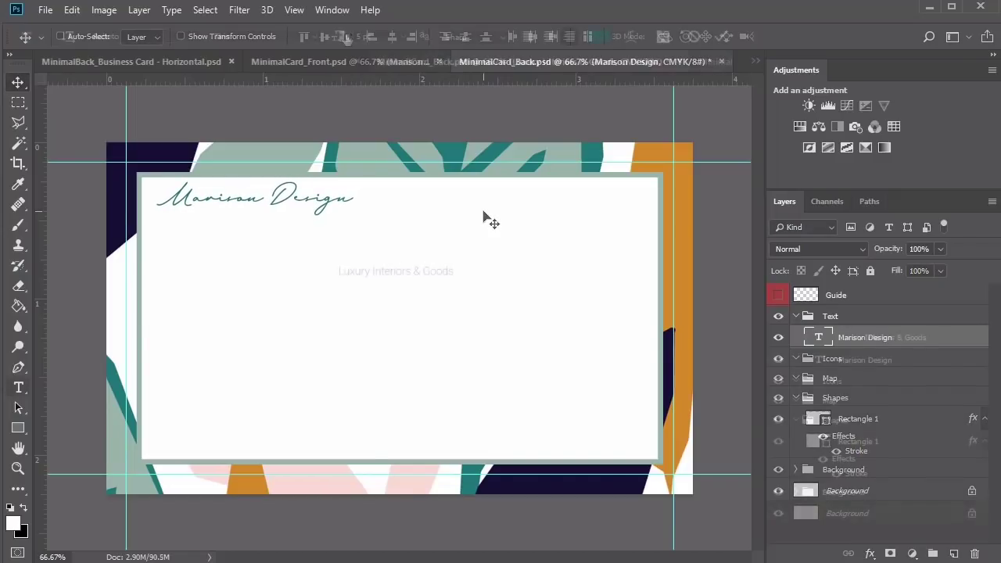
pyautogui.moveTo(445, 273); pyautogui.dragTo(290, 214)
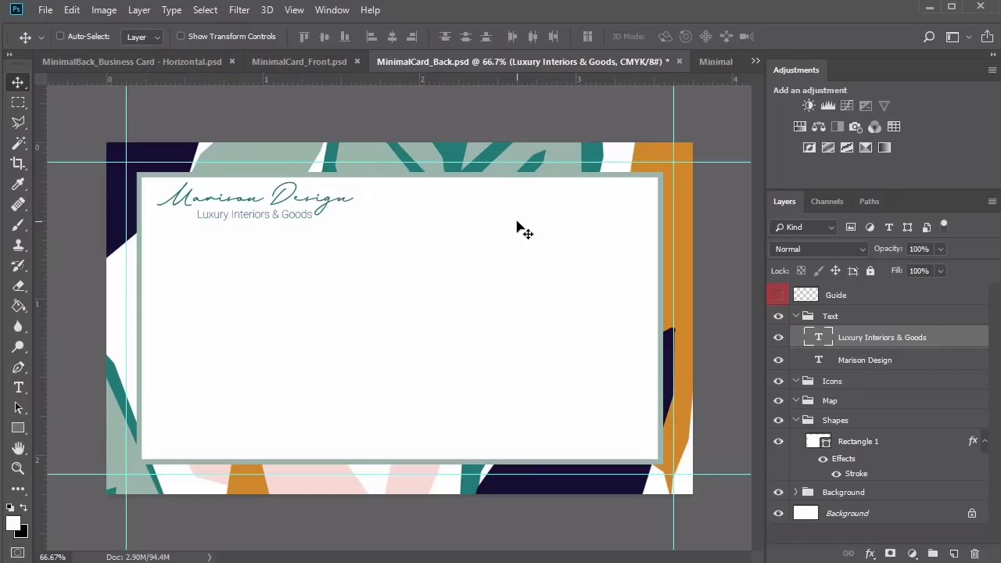
pyautogui.press('Up')
pyautogui.press('Up')
pyautogui.press('Up')
pyautogui.press('Up')
pyautogui.press('Left')
pyautogui.press('Left')
pyautogui.press('Left')
pyautogui.press('Left')
pyautogui.press('Up')
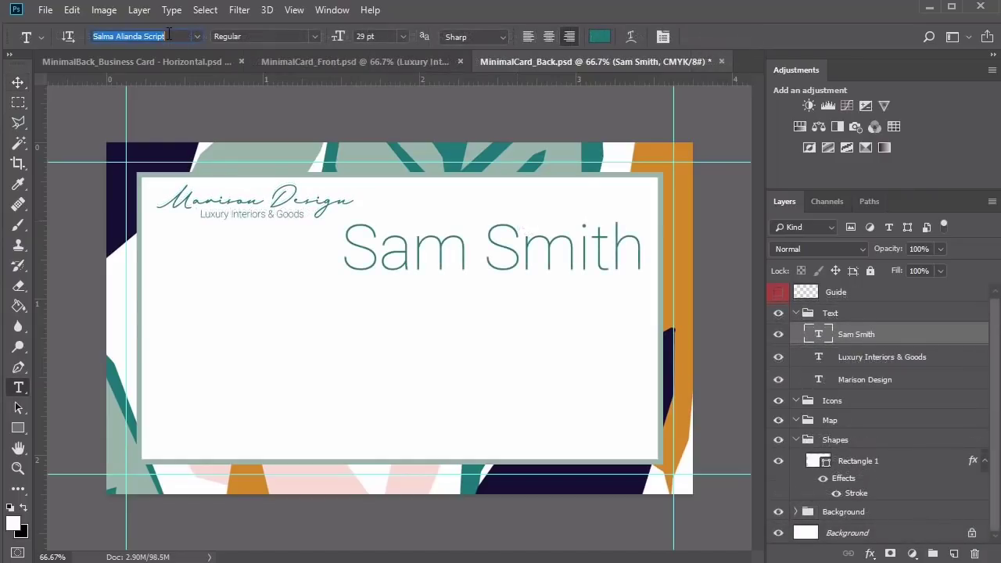
# Step: Compare fonts on the cardholder's name, apply Bambi and move the name slightly up and left
pyautogui.click(168, 34)
pyautogui.press('Down')
pyautogui.press('Up')
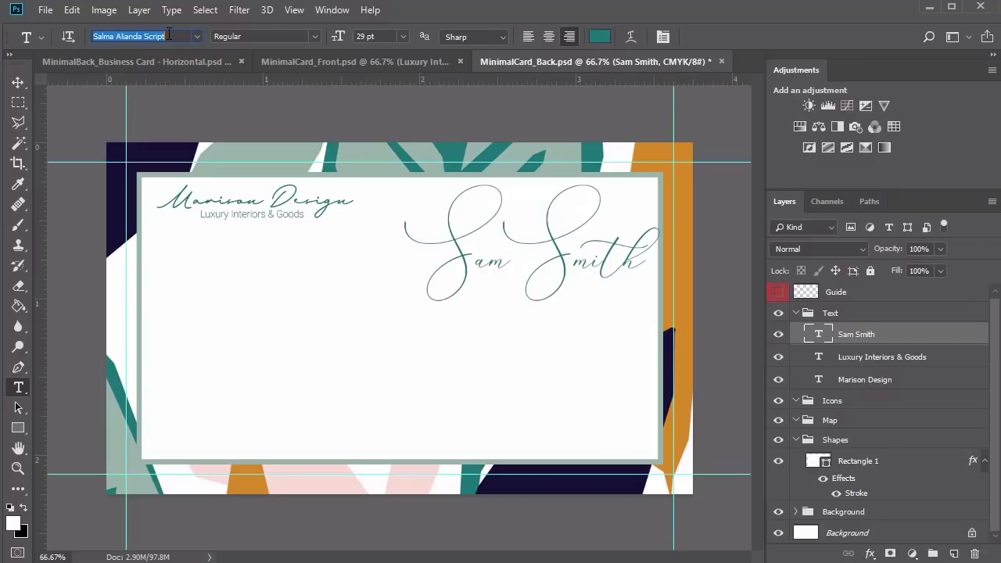
pyautogui.press('Up')
pyautogui.press('Up')
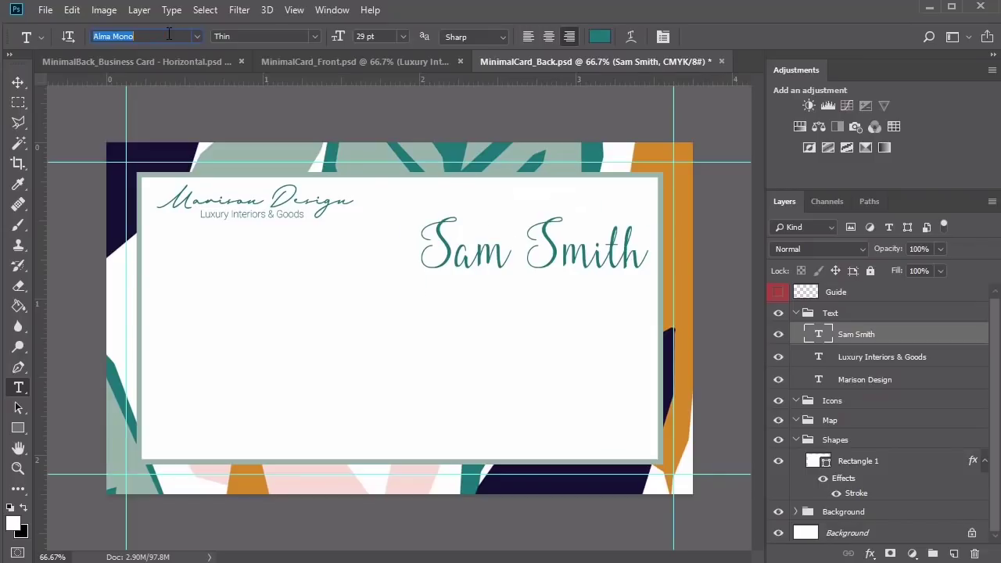
pyautogui.press('Up')
pyautogui.press('Up')
pyautogui.press('Up')
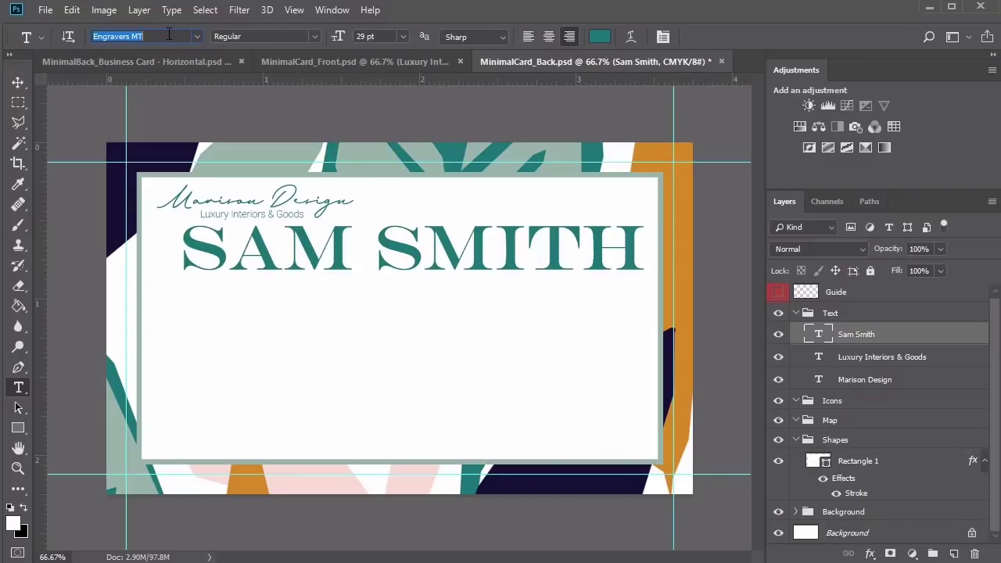
pyautogui.press('Up')
pyautogui.press('Up')
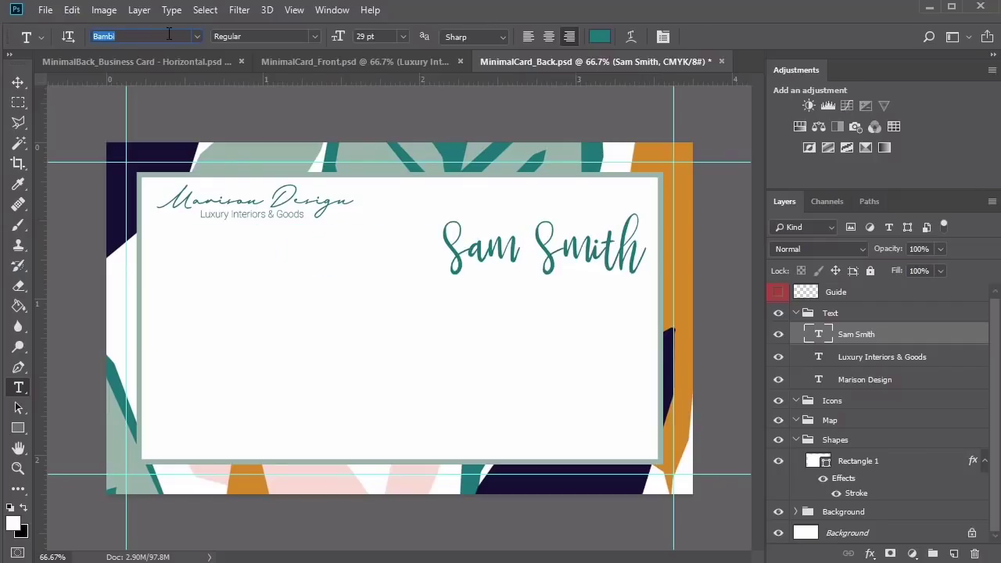
pyautogui.press('Return')
pyautogui.press('v')
pyautogui.moveTo(501, 254); pyautogui.dragTo(471, 247)
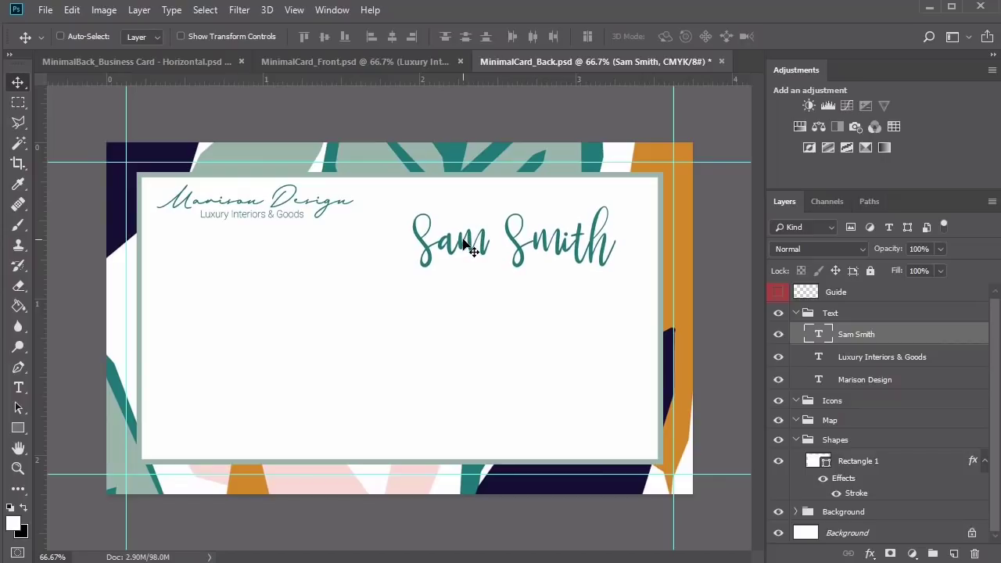
# Step: Add a 1 px inside stroke in sage green to the cardholder's name
pyautogui.rightClick(867, 334)
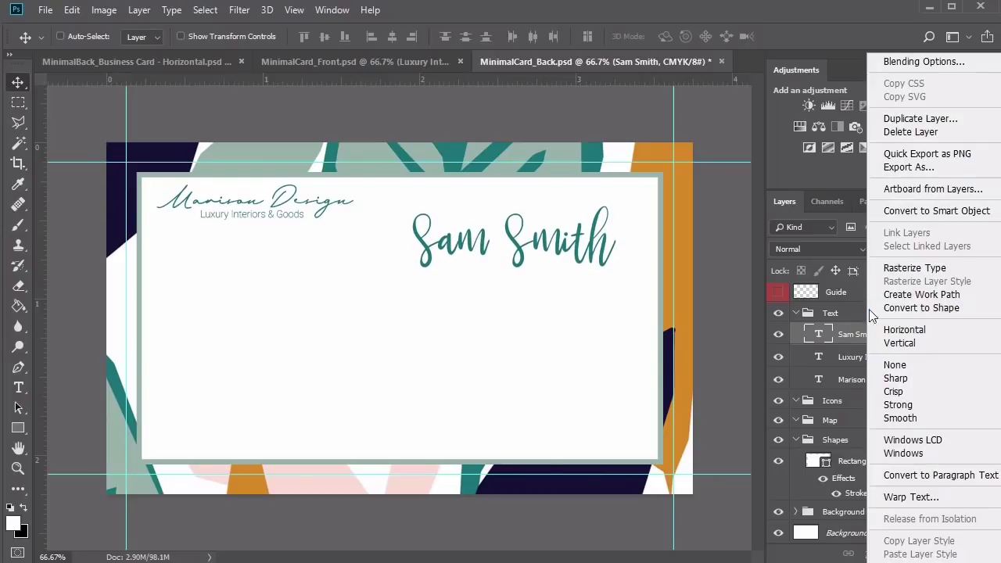
pyautogui.click(890, 61)
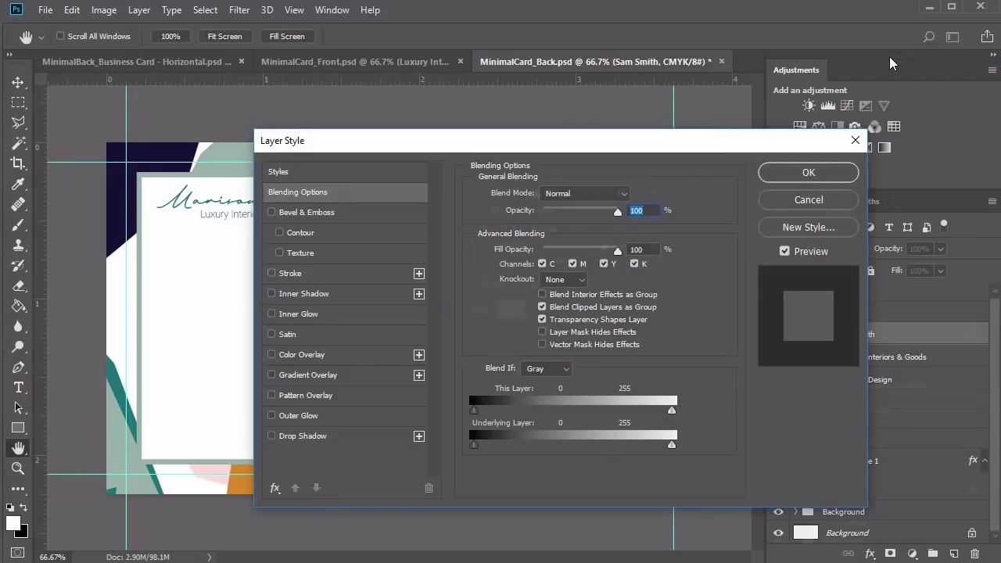
pyautogui.click(290, 273)
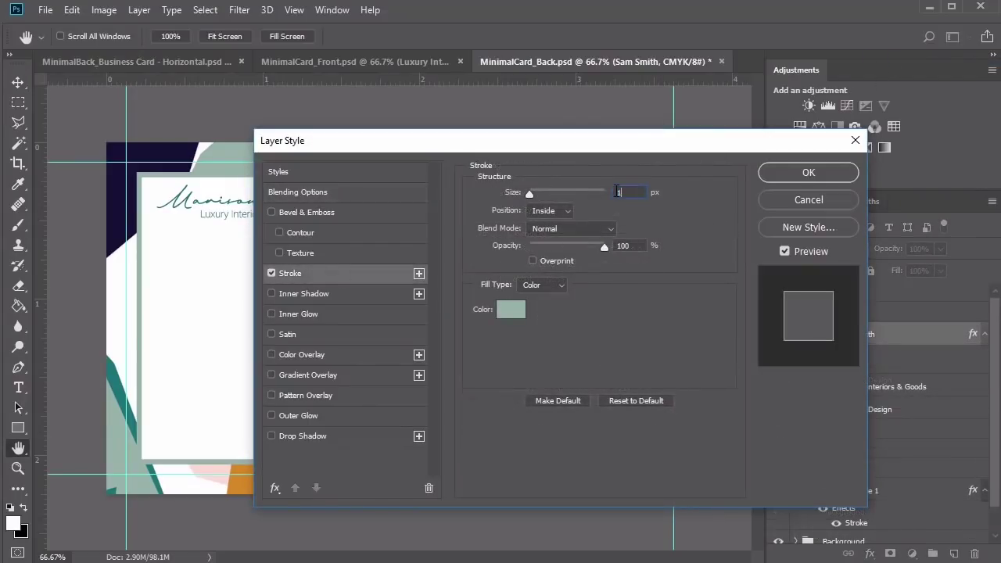
pyautogui.click(788, 176)
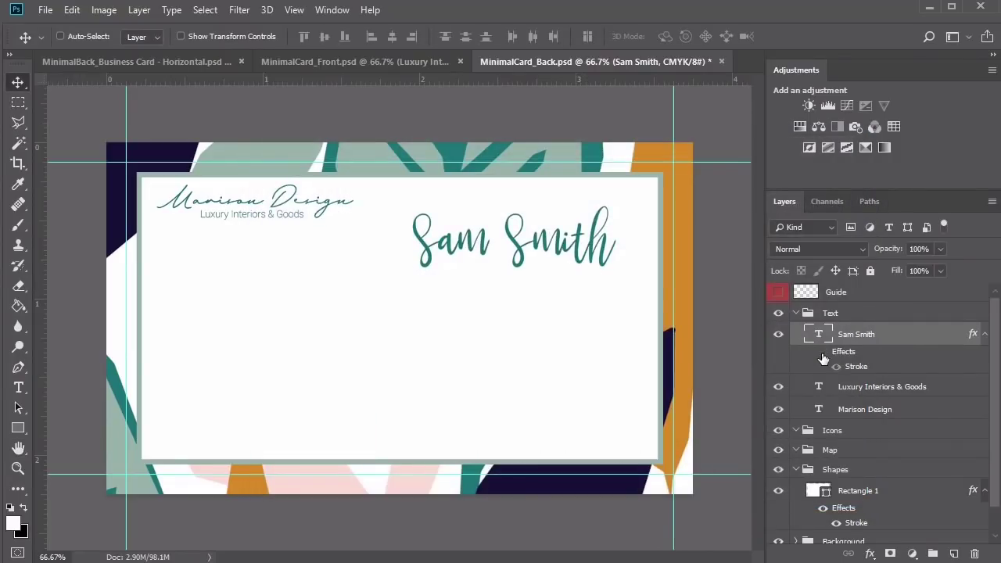
# Step: Tighten the kerning before the surname and between its first two letters in the cardholder's name
pyautogui.press('t')
pyautogui.click(570, 244)
pyautogui.hotkey('alt', 'Left')
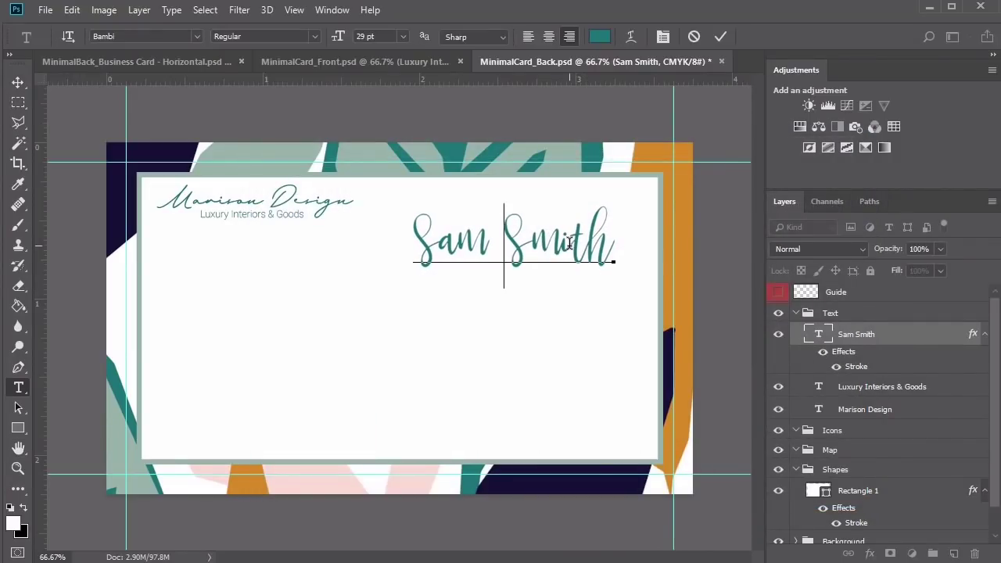
pyautogui.hotkey('alt', 'Left')
pyautogui.click(531, 234)
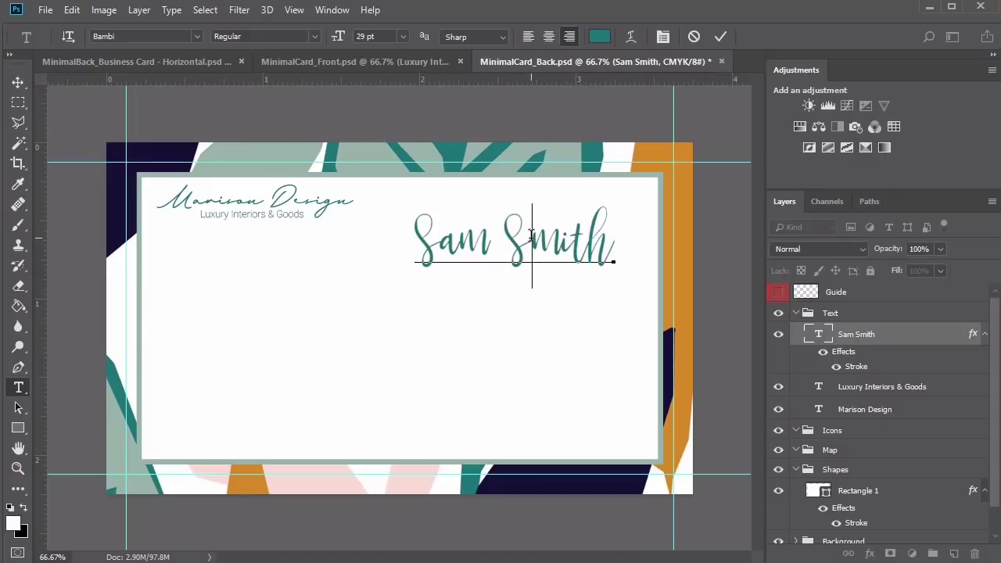
pyautogui.hotkey('alt', 'Left')
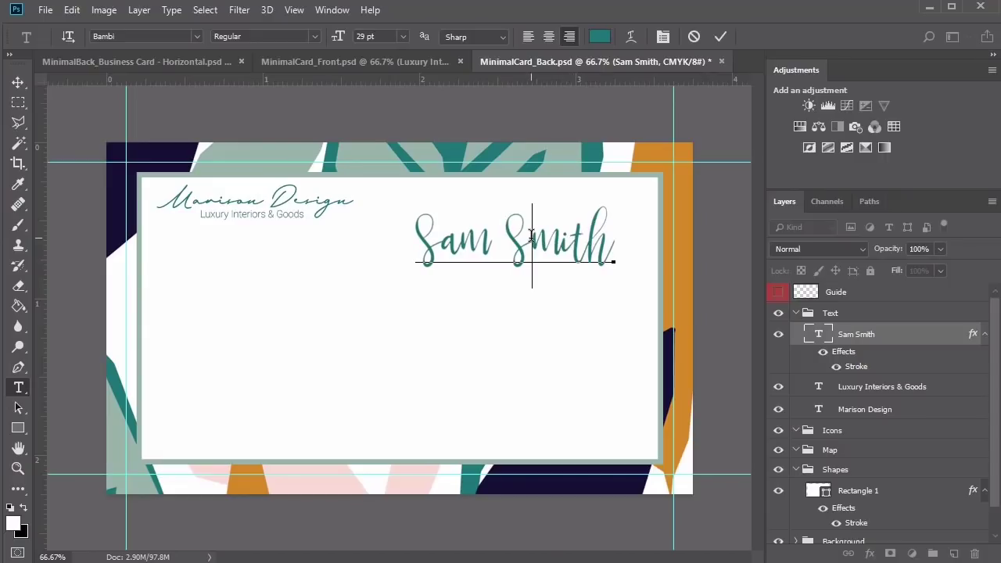
pyautogui.hotkey('alt', 'Left')
pyautogui.click(876, 337)
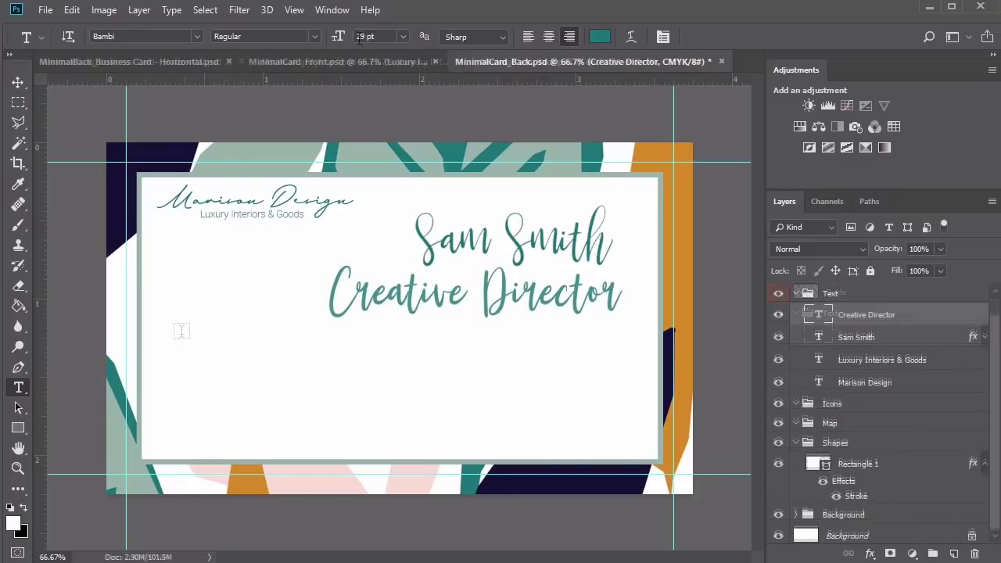
# Step: Set the Creative Director text to 6 pt Enrique Light Round and move it left beneath the name
pyautogui.click(339, 37)
pyautogui.press('Return')
pyautogui.press('v')
pyautogui.moveTo(577, 299); pyautogui.dragTo(518, 294)
pyautogui.press('t')
pyautogui.click(198, 35)
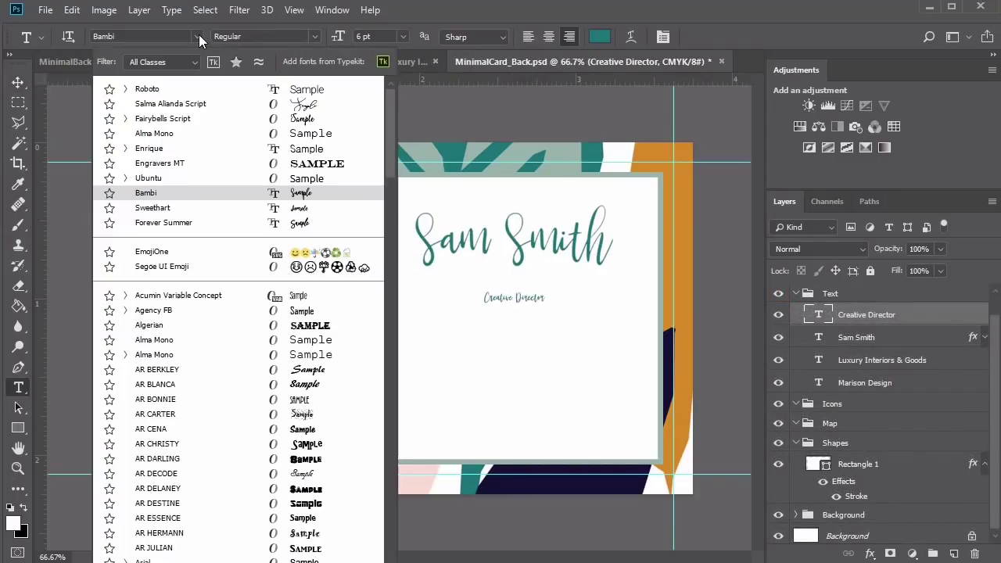
pyautogui.click(210, 148)
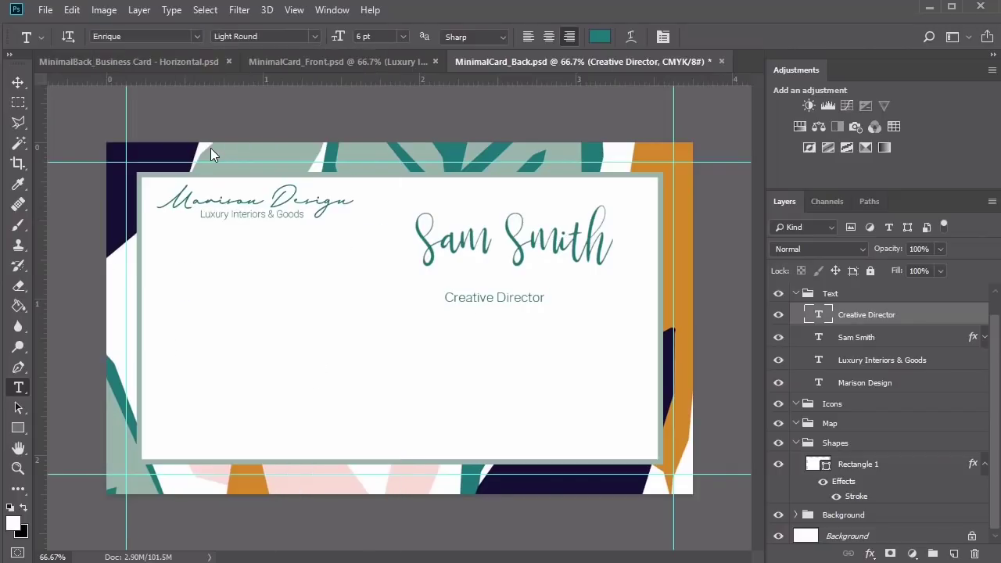
# Step: Centre the Creative Director text under the cardholder's name and nudge it up closer to it
pyautogui.press('v')
pyautogui.moveTo(513, 300)
pyautogui.mouseDown()
pyautogui.moveTo(542, 295)
pyautogui.moveTo(533, 296)
pyautogui.mouseUp()
pyautogui.hotkey('shift', 'Up')
pyautogui.press('Up')
pyautogui.press('Up')
pyautogui.press('Up')
pyautogui.press('Up')
pyautogui.press('Up')
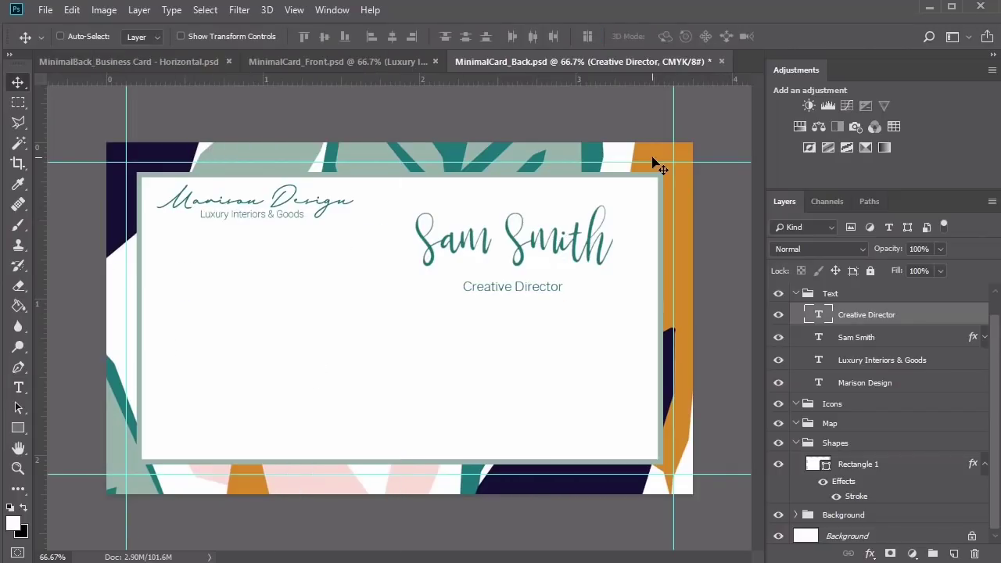
# Step: Nudge the Creative Director text slightly left and closer to the cardholder's name
pyautogui.press('Left')
pyautogui.press('Down')
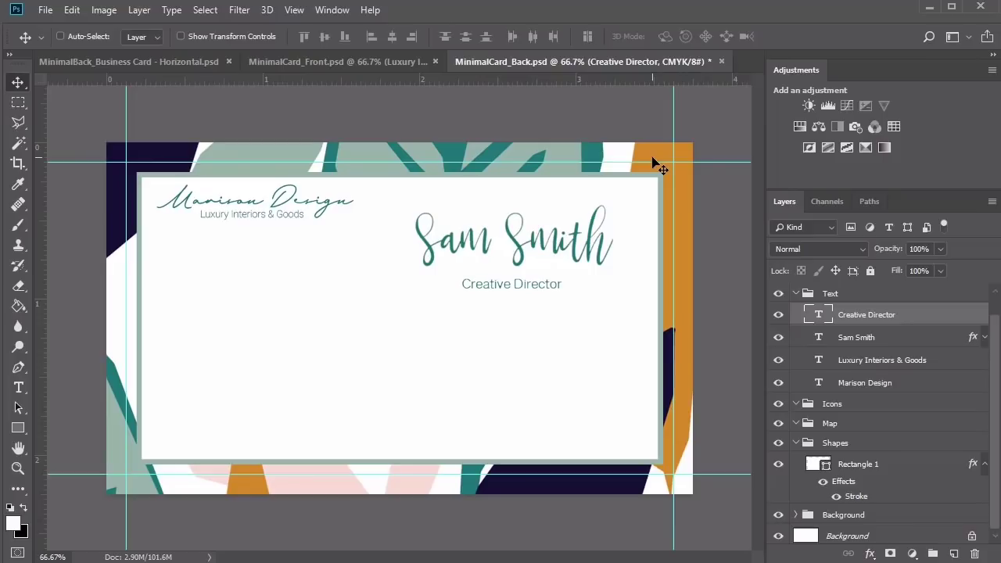
# Step: Draw a horizontal line about 350 px long with 1 px weight under the Creative Director text, fill it sage green and nudge it up
pyautogui.rightClick(18, 428)
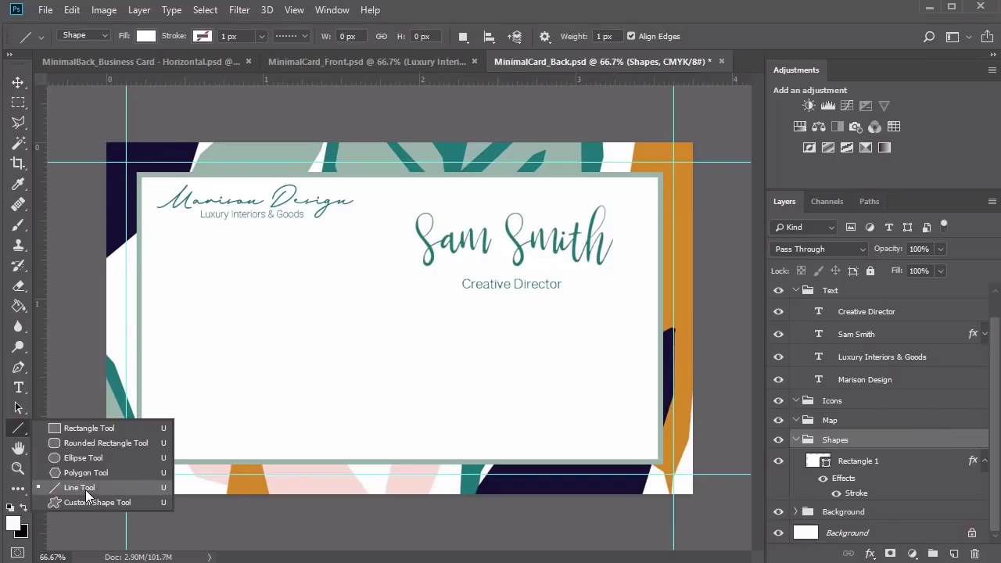
pyautogui.click(85, 490)
pyautogui.moveTo(424, 303); pyautogui.dragTo(607, 310)
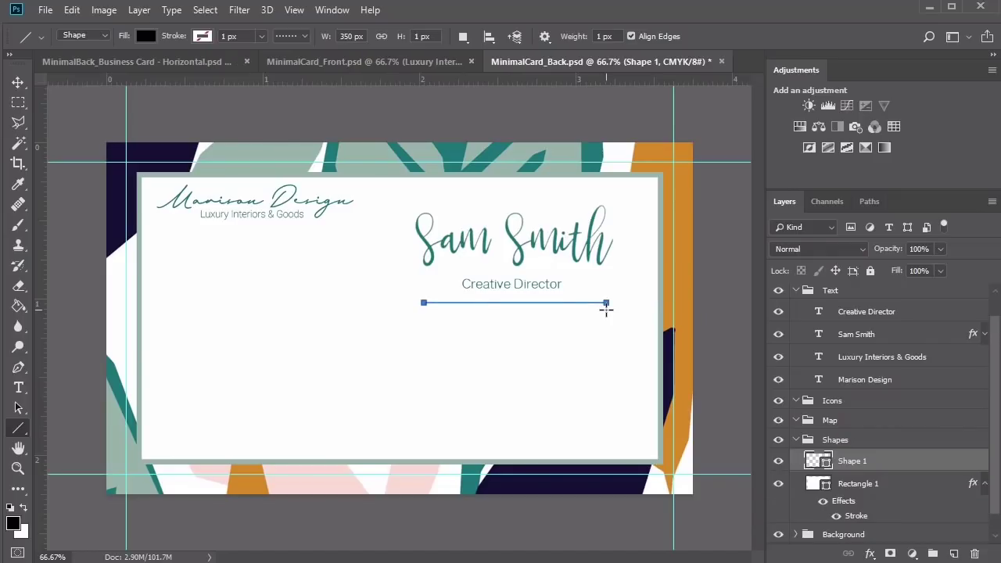
pyautogui.click(146, 36)
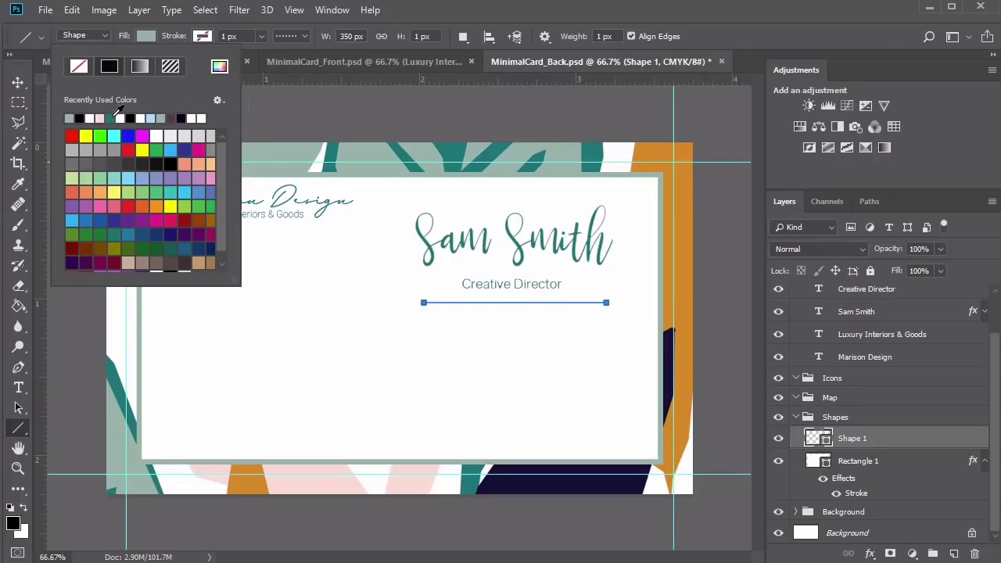
pyautogui.click(172, 135)
pyautogui.press('v')
pyautogui.press('Up')
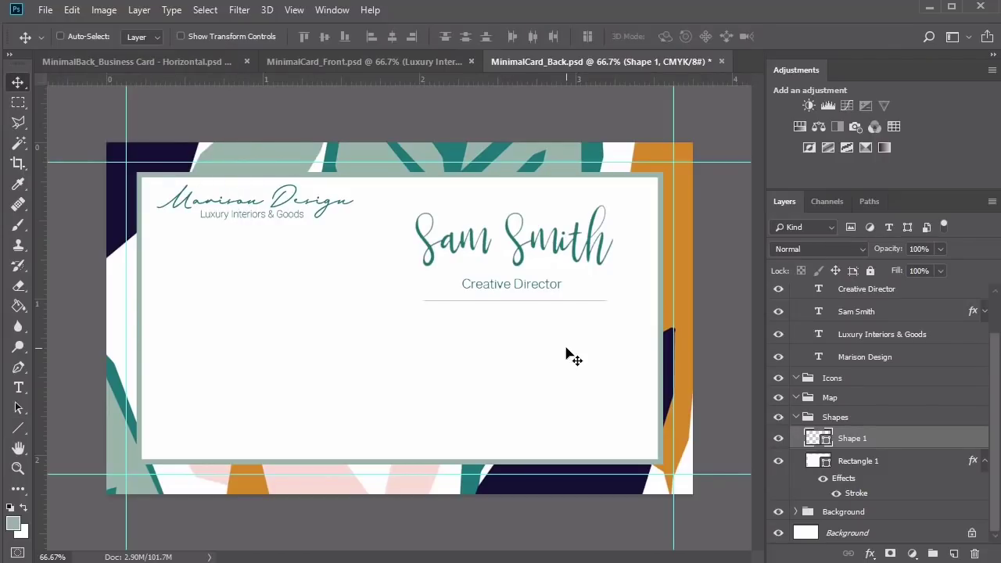
pyautogui.press('Up')
pyautogui.press('Up')
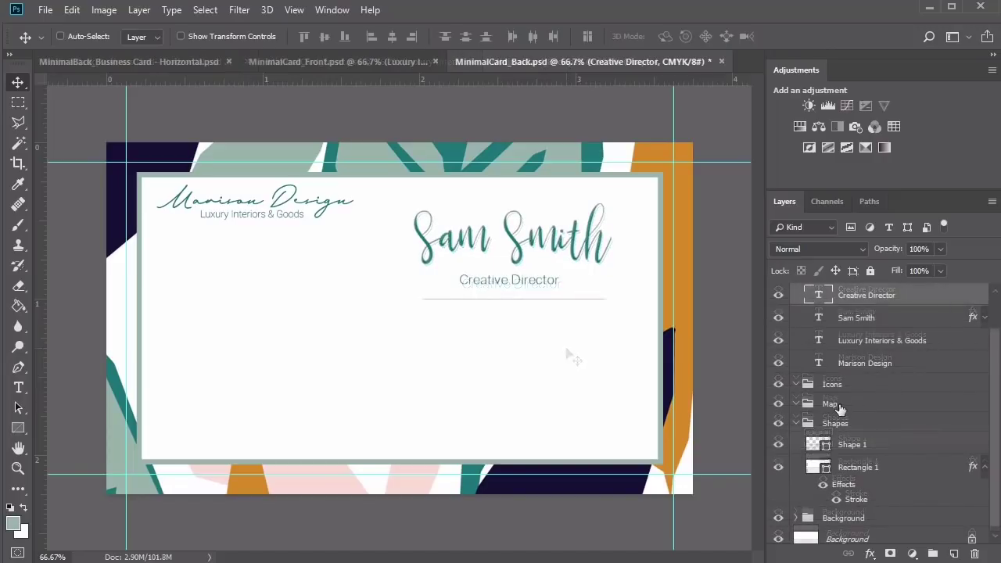
# Step: Create a 400 × 250 px rectangle in the Map group and fill it with pale pink
pyautogui.click(838, 407)
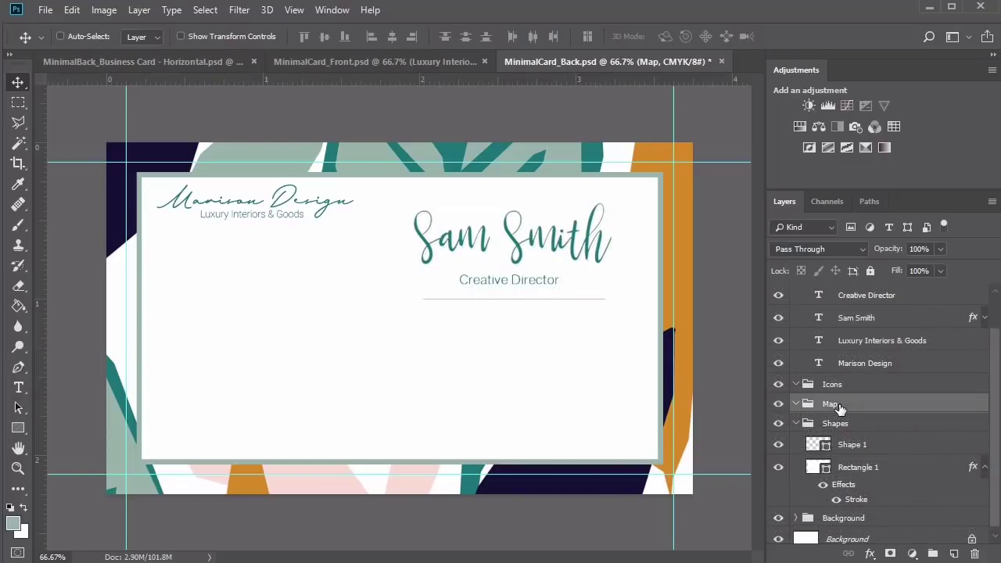
pyautogui.press('u')
pyautogui.click(190, 334)
pyautogui.write('400')
pyautogui.press('Tab')
pyautogui.write('250')
pyautogui.press('Return')
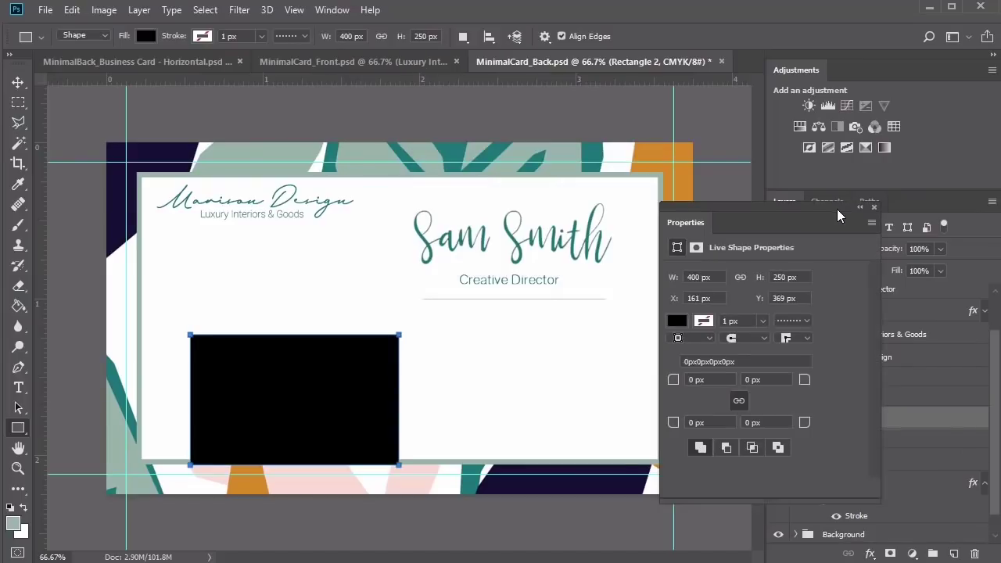
pyautogui.click(677, 321)
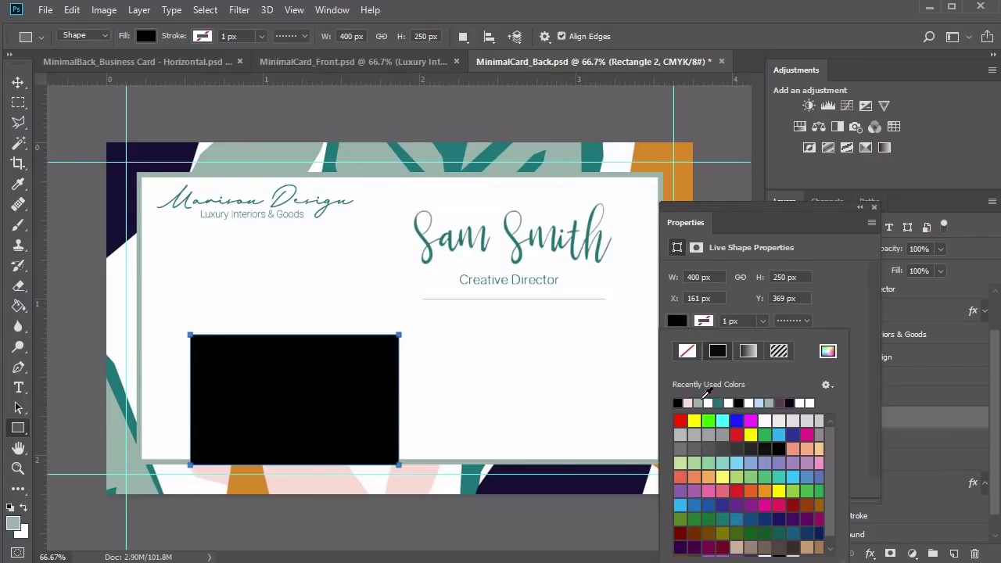
pyautogui.click(688, 402)
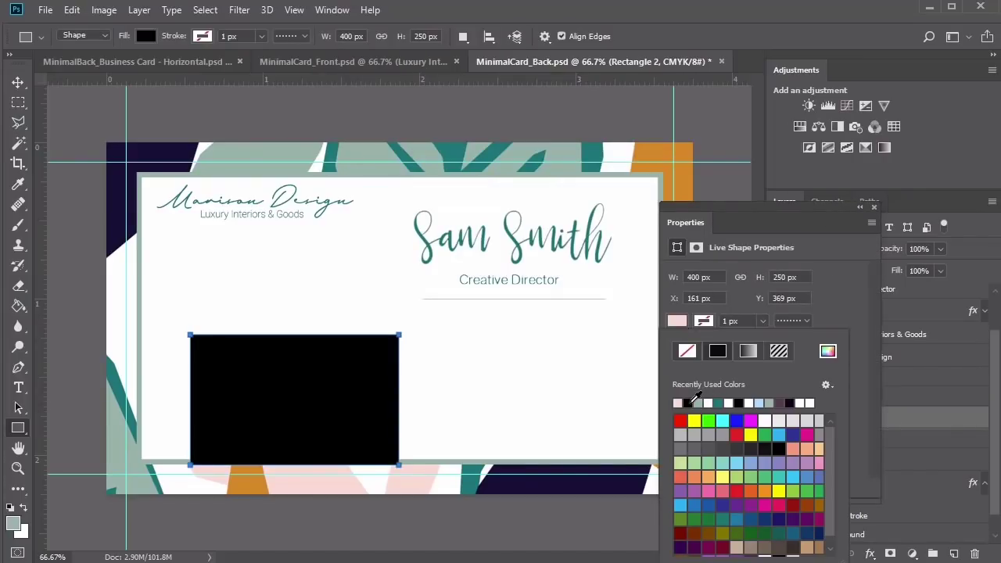
pyautogui.click(876, 207)
# Step: Move the pink rectangle up and left beneath the logo text and convert it to a smart object
pyautogui.press('v')
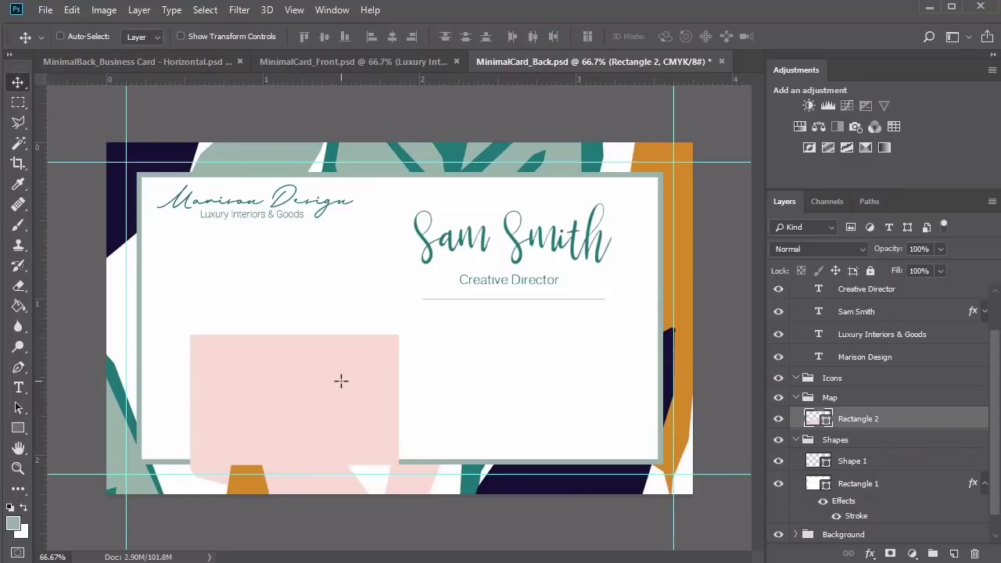
pyautogui.moveTo(331, 399); pyautogui.dragTo(305, 338)
pyautogui.rightClick(848, 420)
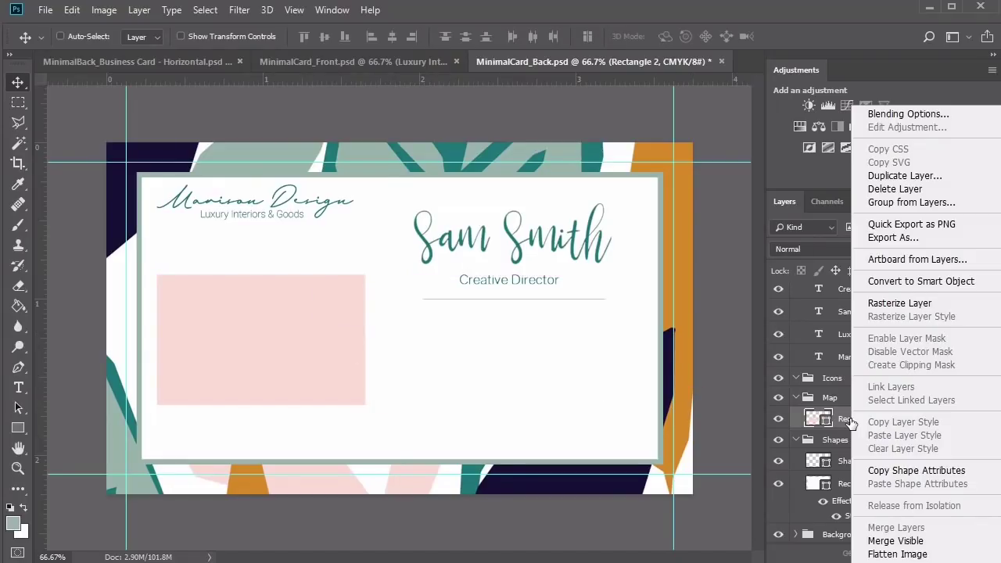
pyautogui.click(899, 280)
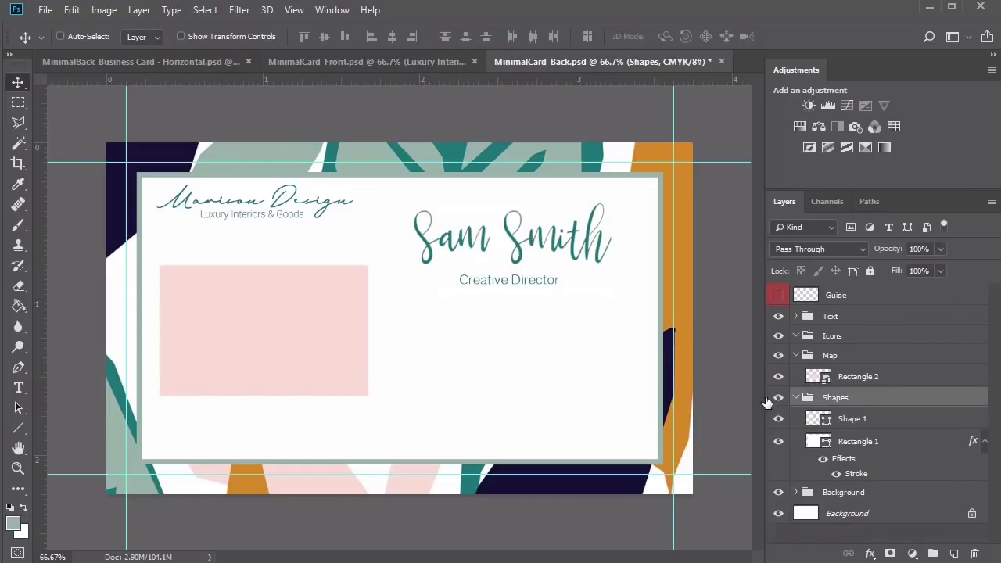
# Step: Draw a vertical 1 px line about 323 px long between the pink rectangle and the contact area, filled sage green
pyautogui.press('u')
pyautogui.moveTo(375, 251); pyautogui.dragTo(377, 419)
pyautogui.click(146, 36)
pyautogui.click(99, 117)
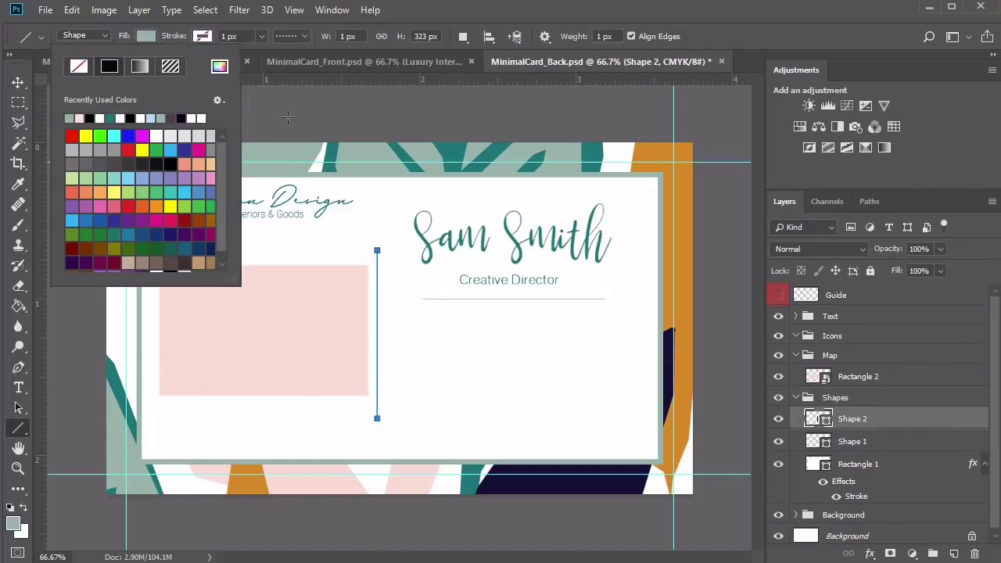
pyautogui.press('Return')
# Step: Place the email icon beneath the horizontal line and nudge the whole Icons group slightly right
pyautogui.press('v')
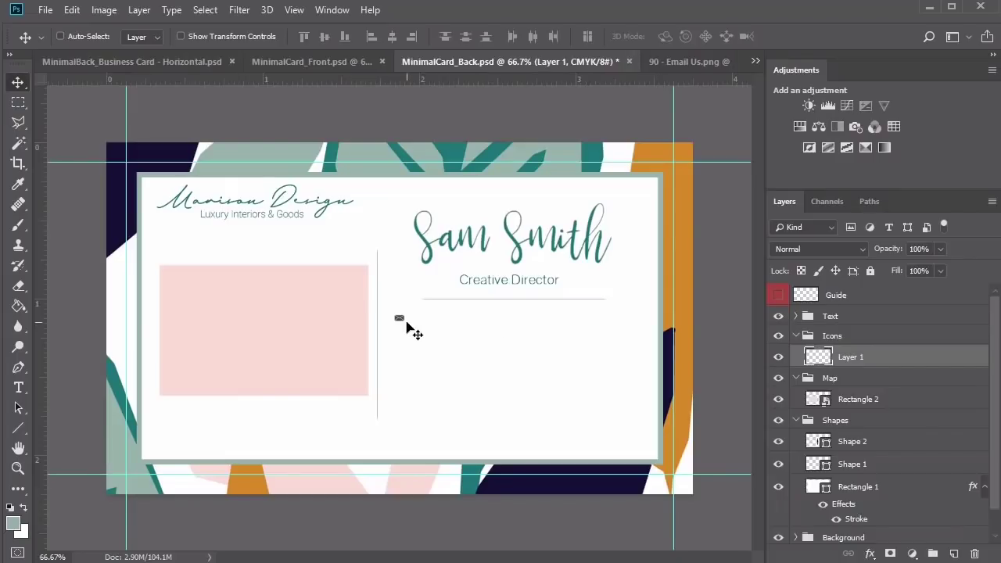
pyautogui.moveTo(409, 328); pyautogui.dragTo(465, 349)
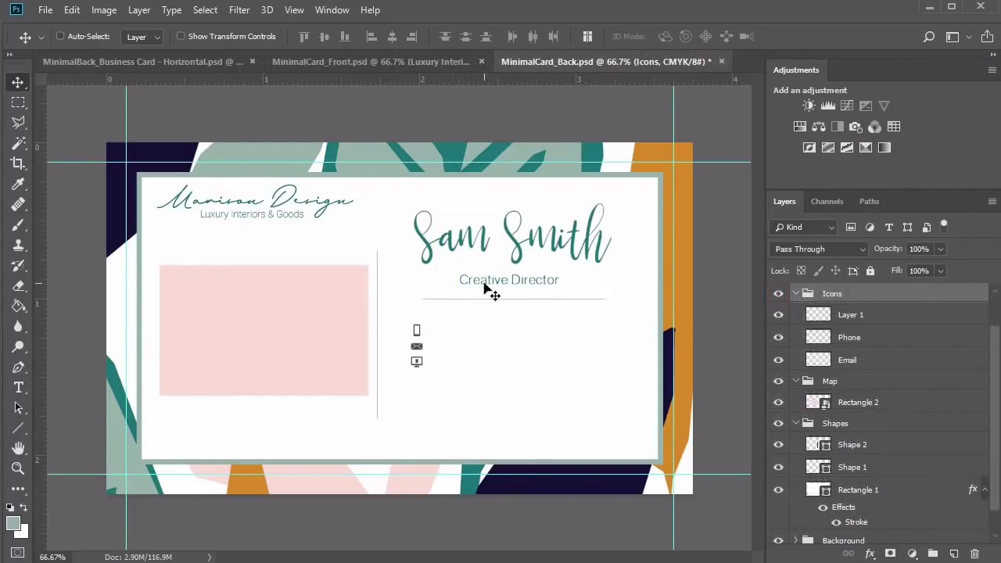
pyautogui.press('Right')
pyautogui.press('Right')
pyautogui.press('Right')
pyautogui.press('Right')
pyautogui.press('Right')
pyautogui.press('Right')
pyautogui.press('Right')
pyautogui.press('Right')
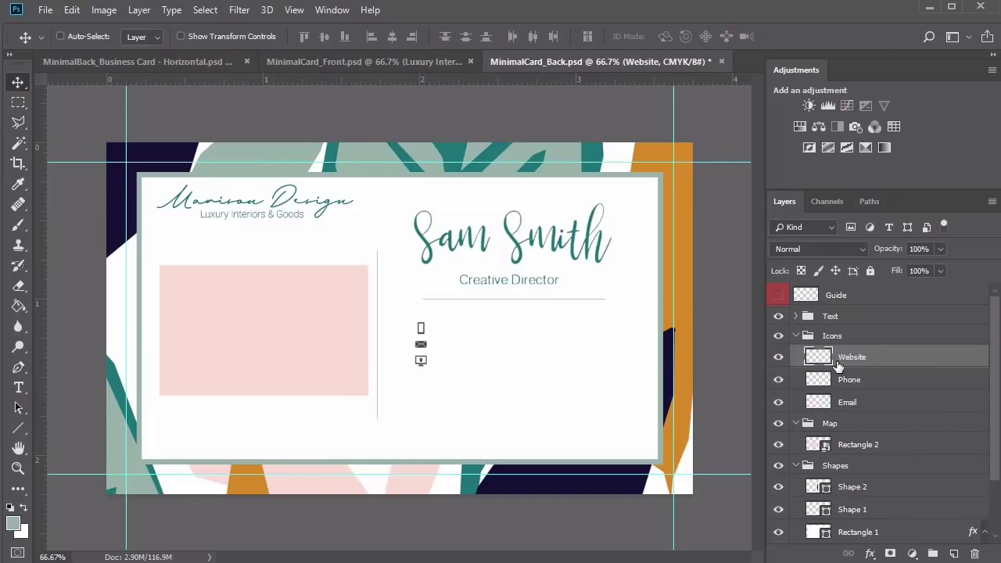
# Step: Nudge the Phone and Email icons up to even out the spacing of the three contact icons
pyautogui.click(853, 382)
pyautogui.press('Up')
pyautogui.press('Up')
pyautogui.press('Up')
pyautogui.press('Up')
pyautogui.press('Up')
pyautogui.press('Up')
pyautogui.press('Up')
pyautogui.click(856, 403)
pyautogui.press('Up')
pyautogui.press('Up')
pyautogui.press('Up')
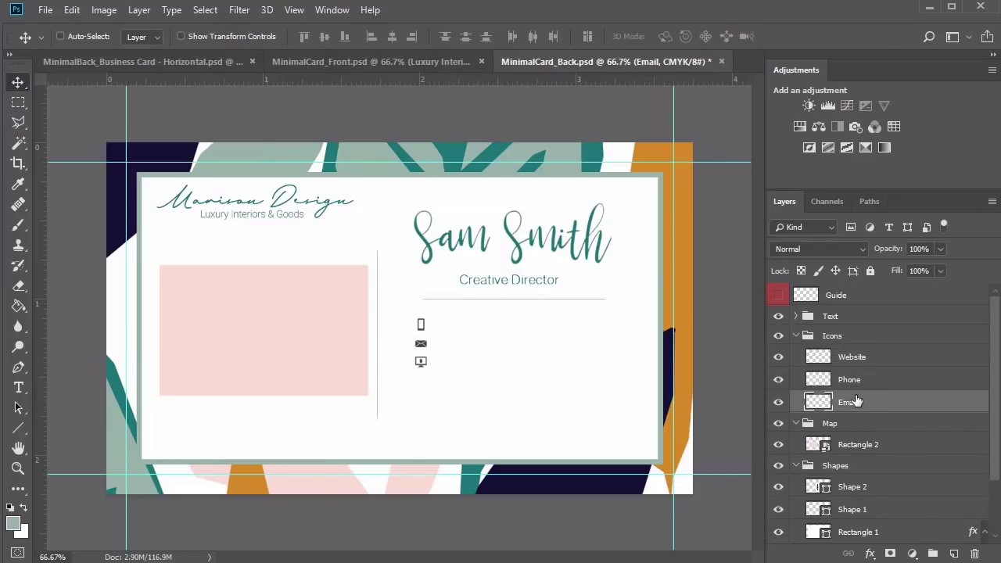
# Step: Add a Hue/Saturation adjustment layer above the Icons group and clip it to that group
pyautogui.click(863, 333)
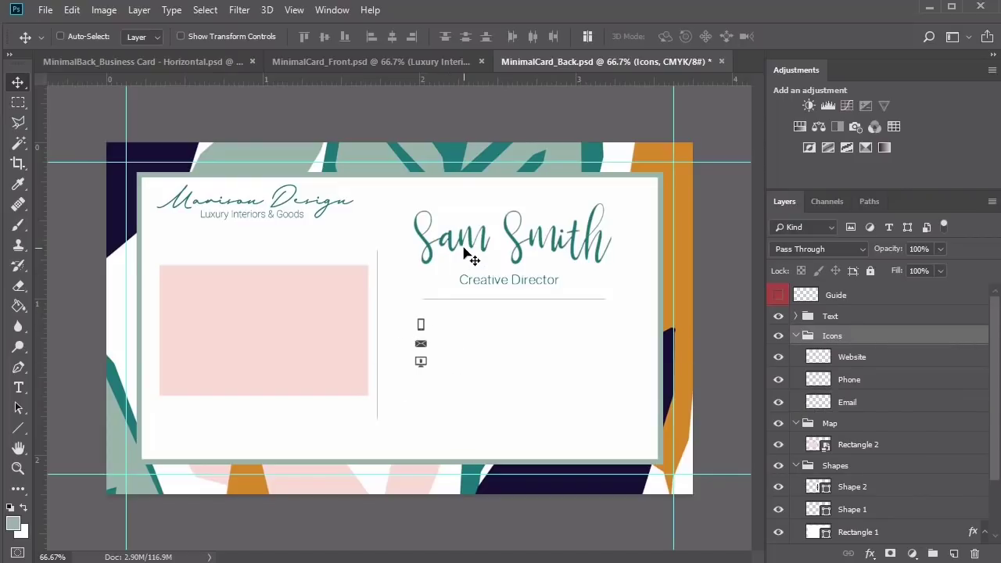
pyautogui.click(800, 127)
pyautogui.moveTo(780, 214); pyautogui.dragTo(683, 194)
pyautogui.moveTo(907, 357); pyautogui.dragTo(903, 327)
pyautogui.rightClick(903, 327)
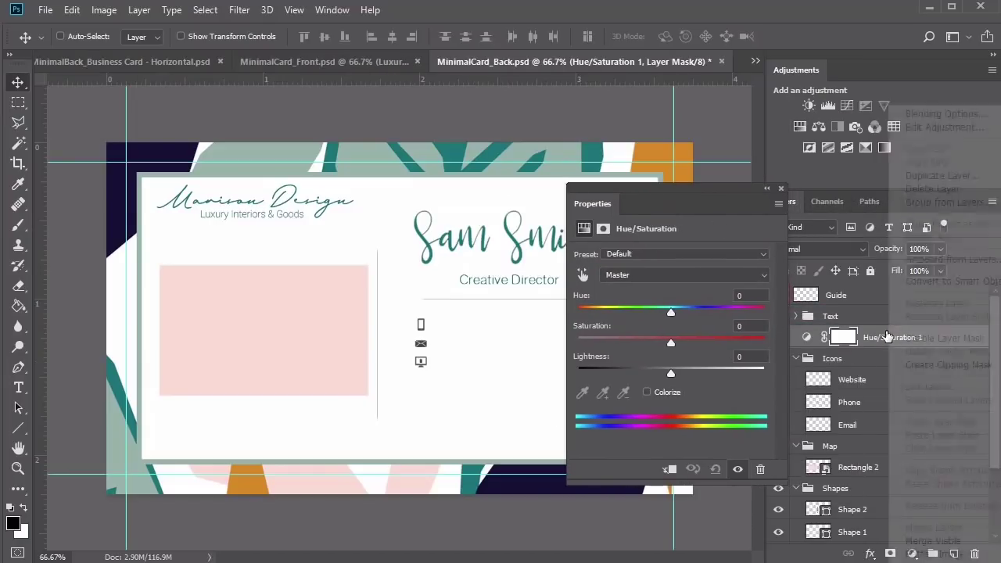
pyautogui.click(919, 367)
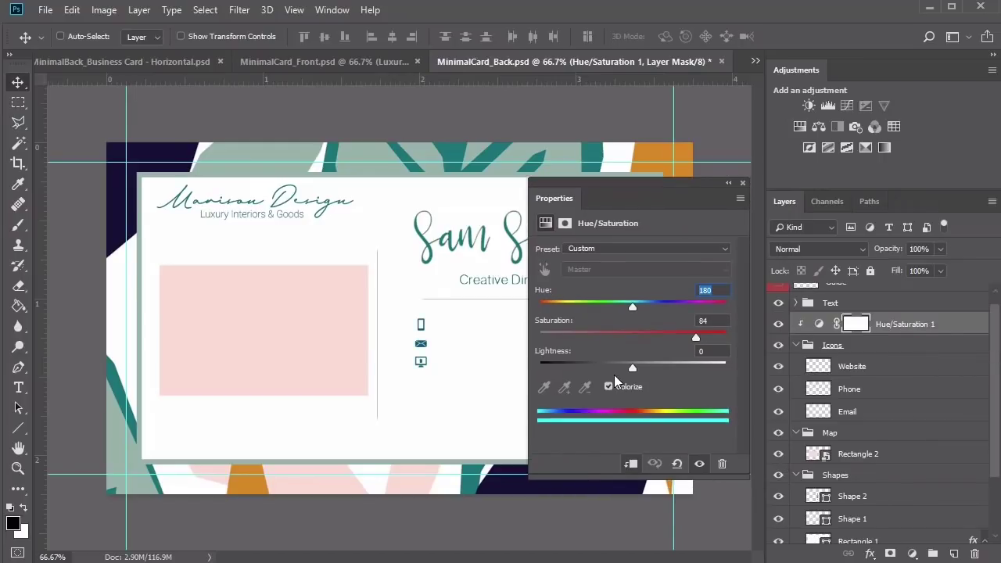
# Step: Colorize the icons with hue 138, saturation 82 and lightness -8
pyautogui.press('Tab')
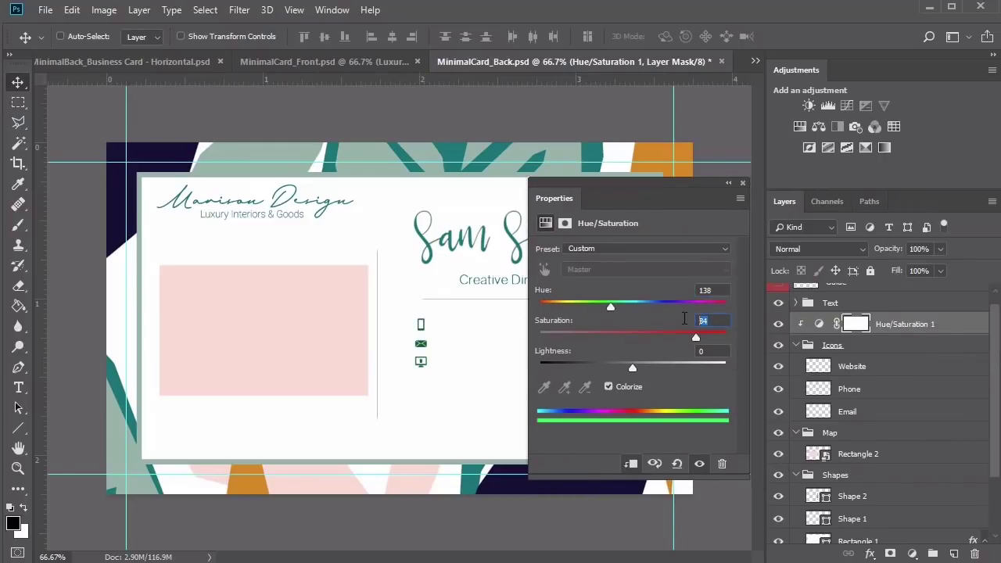
pyautogui.write('82')
pyautogui.press('Tab')
pyautogui.write('-8')
pyautogui.click(742, 182)
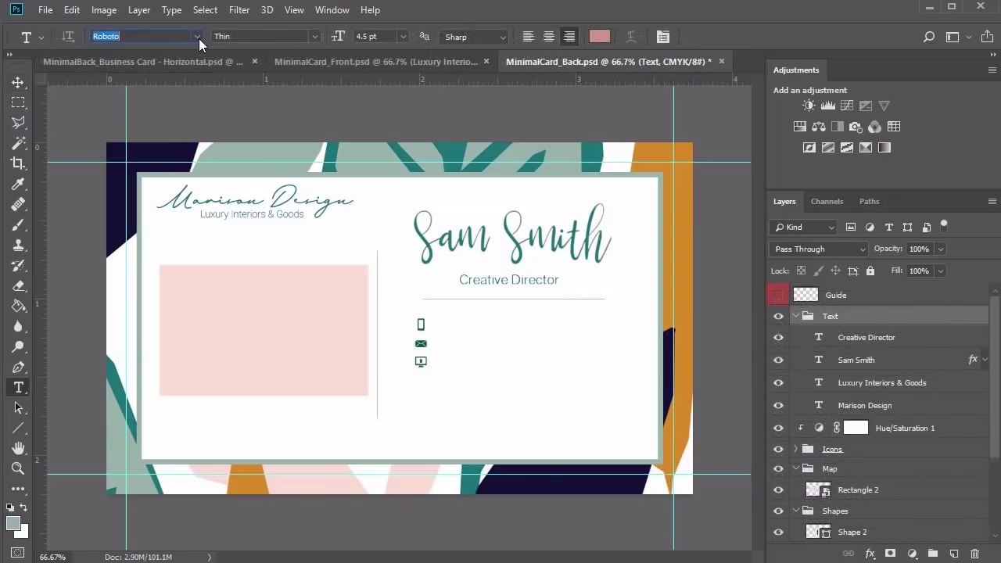
# Step: Set the type for the contact details to Enrique Light Round at 6 pt
pyautogui.click(199, 38)
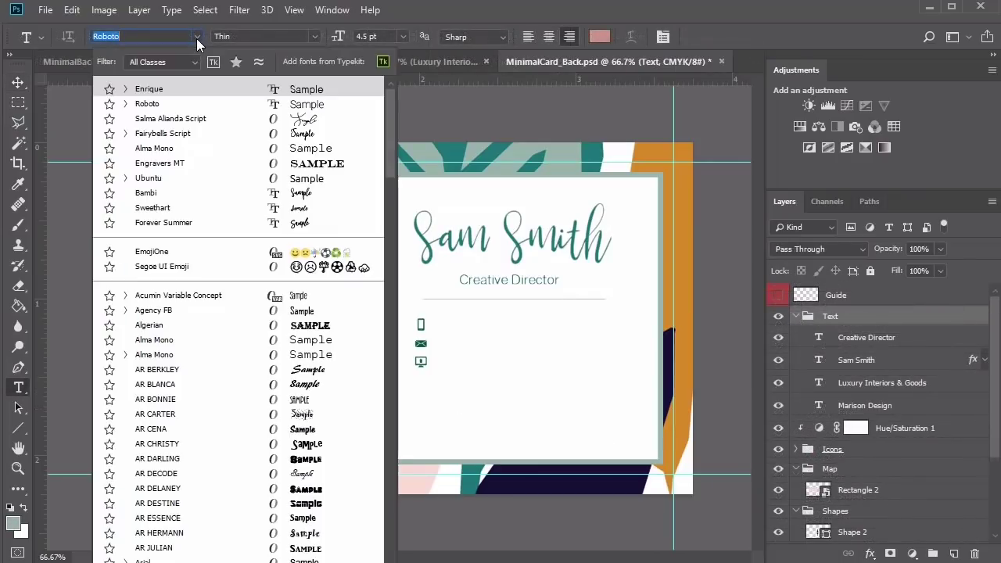
pyautogui.click(190, 90)
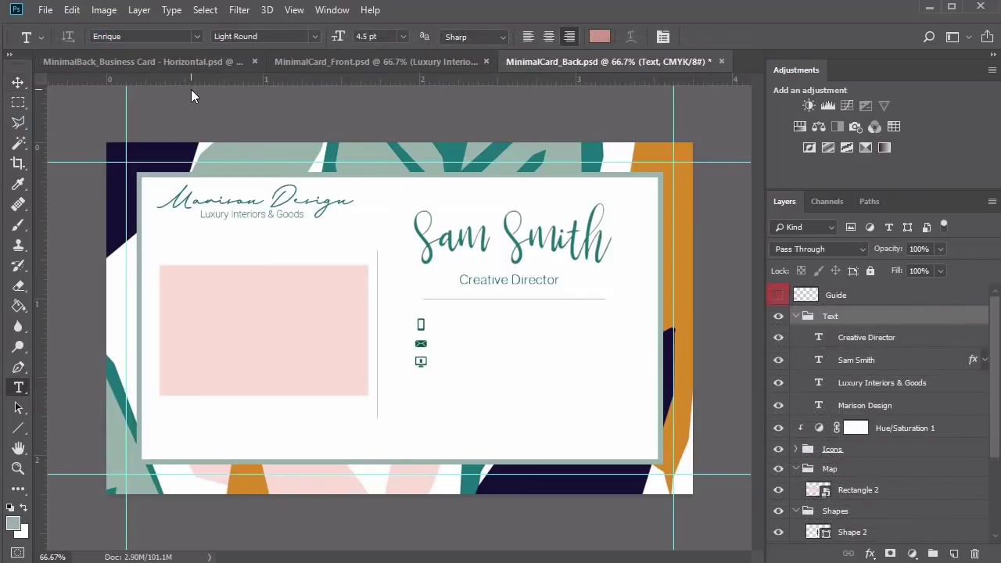
pyautogui.click(365, 37)
pyautogui.write('6pt')
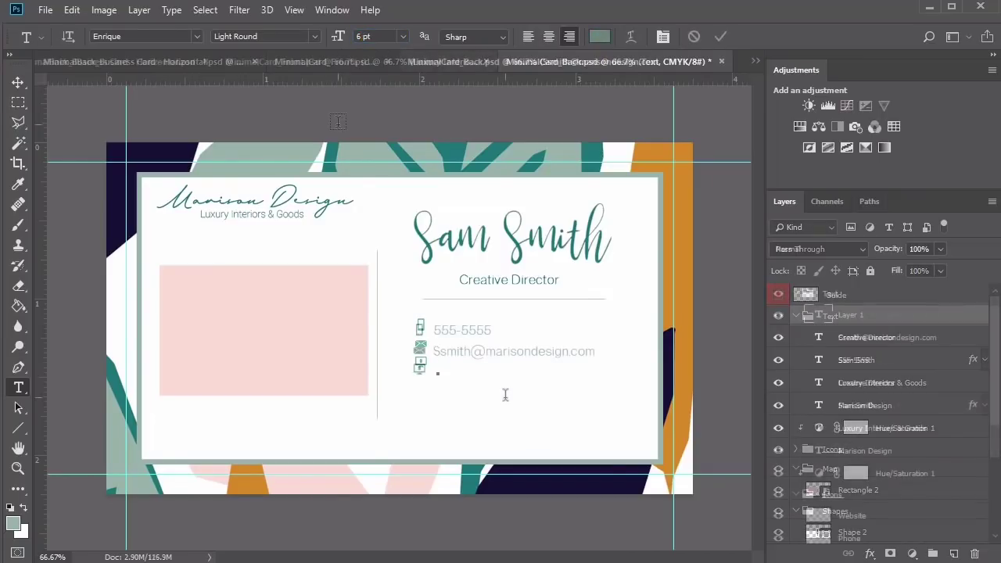
pyautogui.write('www')
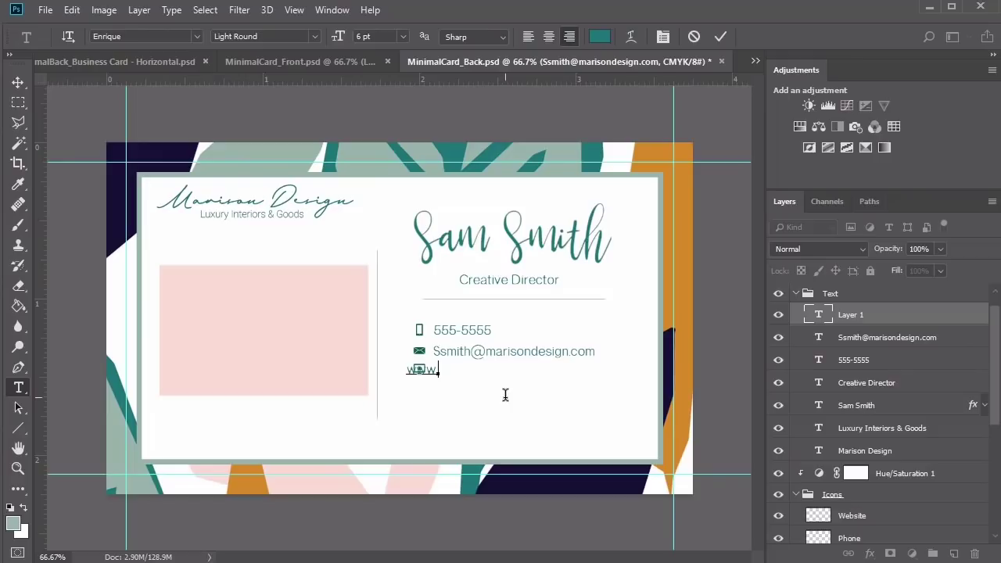
pyautogui.write('.marisondesign.com')
pyautogui.hotkey('ctrl', 'Return')
pyautogui.press('v')
pyautogui.moveTo(324, 381); pyautogui.dragTo(459, 380)
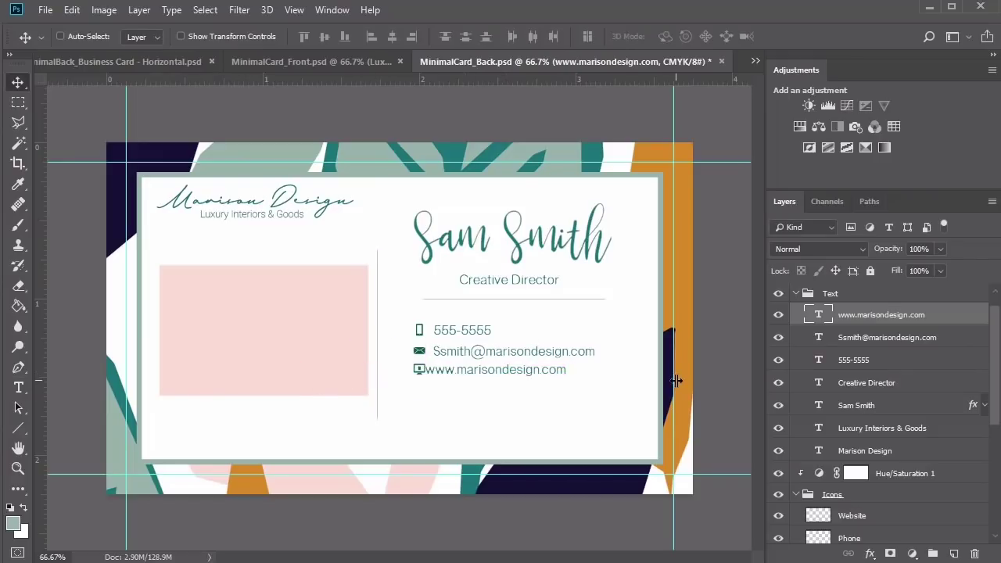
# Step: Nudge the website address clear of its icon and line it up with the contact text above
pyautogui.press('Right')
pyautogui.press('Right')
pyautogui.press('Right')
pyautogui.press('Right')
pyautogui.press('Right')
pyautogui.press('Right')
pyautogui.press('Right')
pyautogui.press('Right')
pyautogui.press('Right')
pyautogui.press('Right')
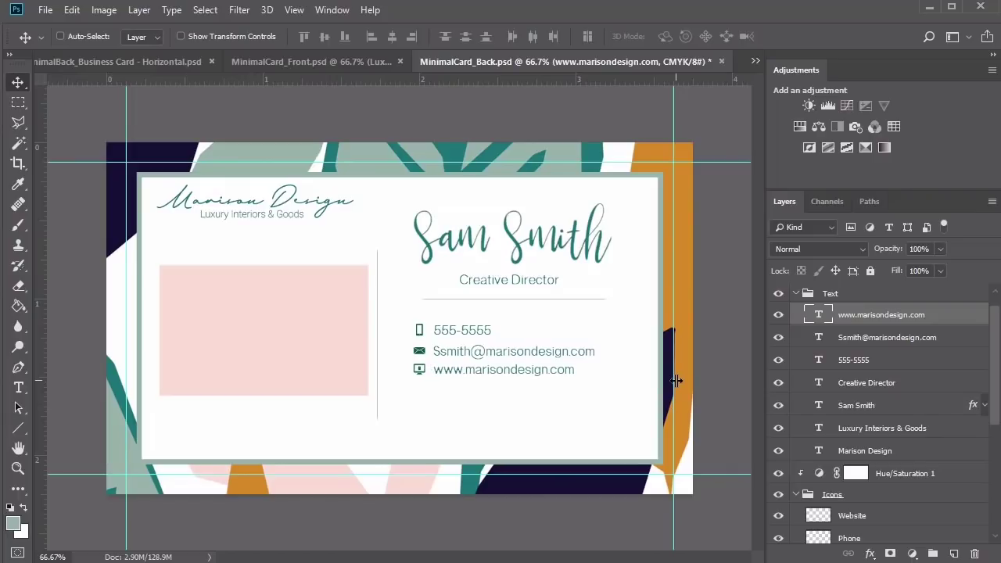
pyautogui.press('Up')
pyautogui.press('Up')
pyautogui.press('Left')
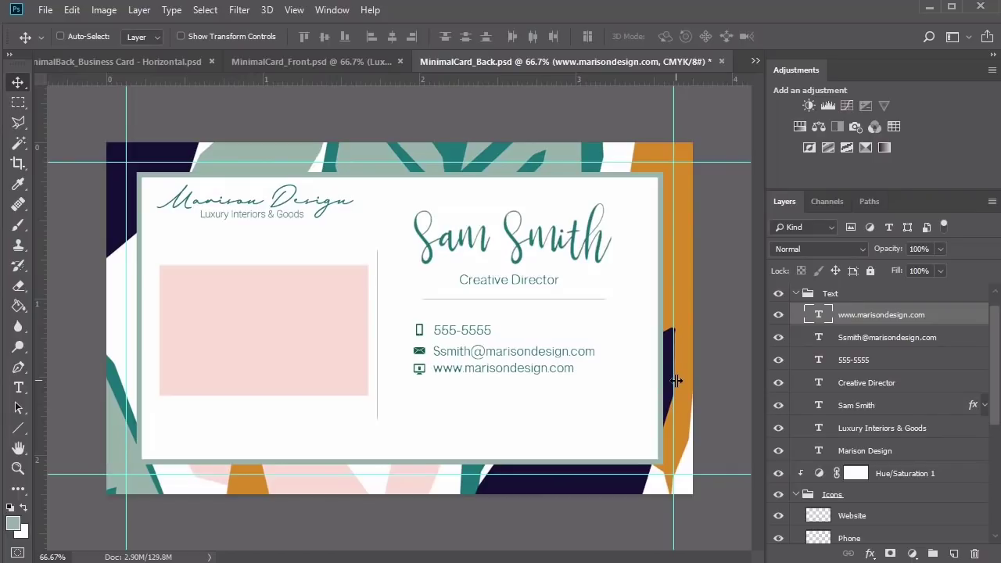
pyautogui.press('Down')
pyautogui.press('Right')
pyautogui.press('Right')
# Step: Add the company's postal address as a 5 pt text line just below the pink rectangle
pyautogui.press('t')
pyautogui.click(319, 391)
pyautogui.write('123 Main Street Manchester, CT 12345')
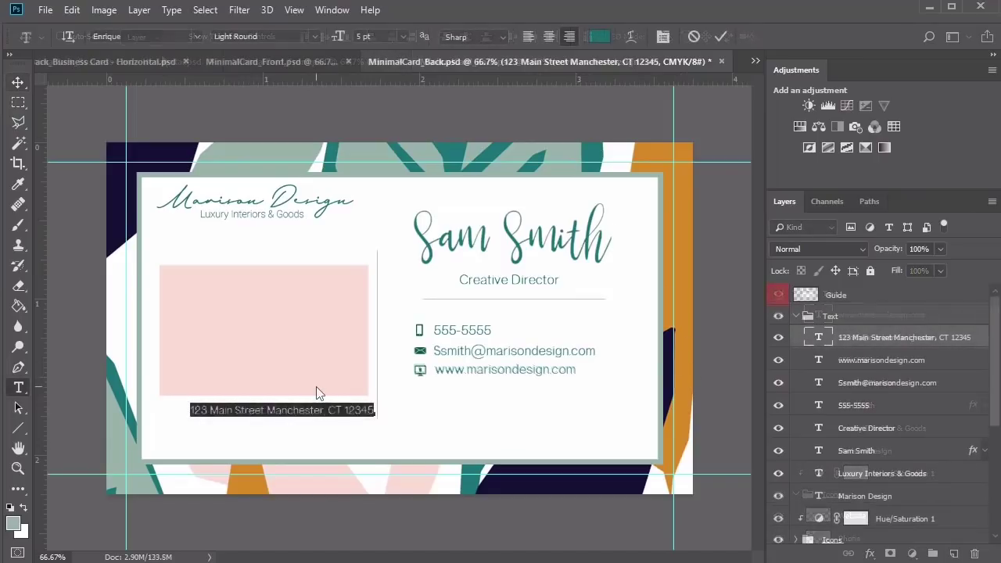
pyautogui.hotkey('ctrl', 'Return')
# Step: Centre the postal address text under the pink rectangle with a small gap
pyautogui.press('v')
pyautogui.moveTo(328, 420); pyautogui.dragTo(307, 417)
pyautogui.press('Right')
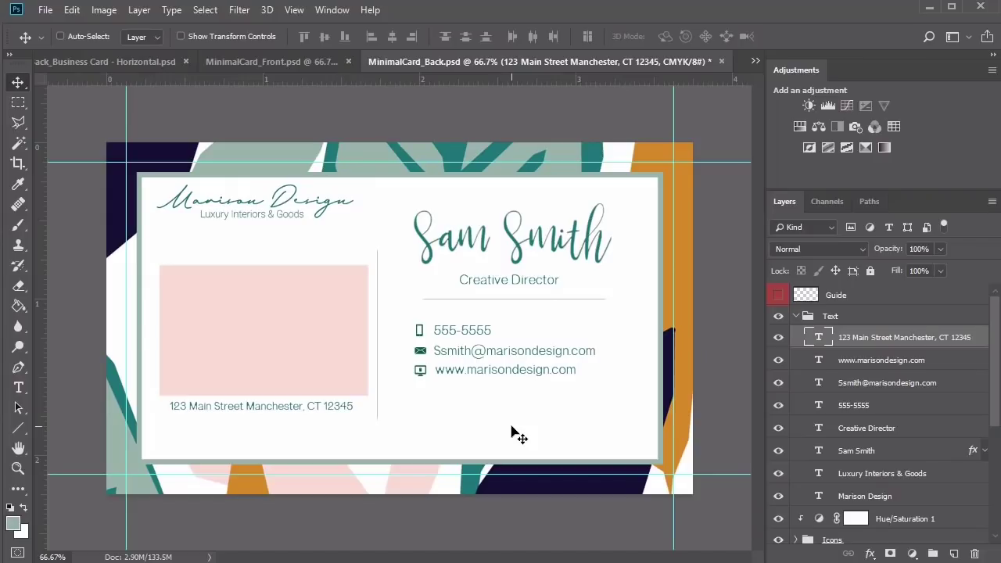
pyautogui.press('Up')
pyautogui.press('Left')
pyautogui.press('Right')
pyautogui.press('Right')
pyautogui.press('Right')
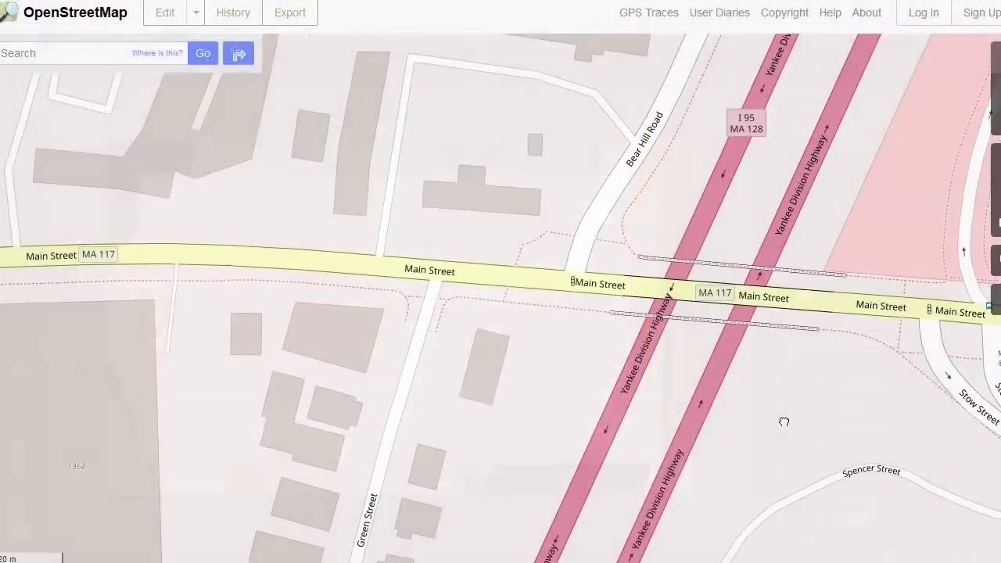
# Step: In OpenStreetMap, reposition the map to frame the junction of Main Street and Stow Street for a screenshot
pyautogui.moveTo(782, 420); pyautogui.dragTo(279, 311)
pyautogui.moveTo(576, 364)
pyautogui.mouseDown()
pyautogui.moveTo(530, 364)
pyautogui.moveTo(574, 384)
pyautogui.moveTo(565, 385)
pyautogui.moveTo(568, 357)
pyautogui.mouseUp()
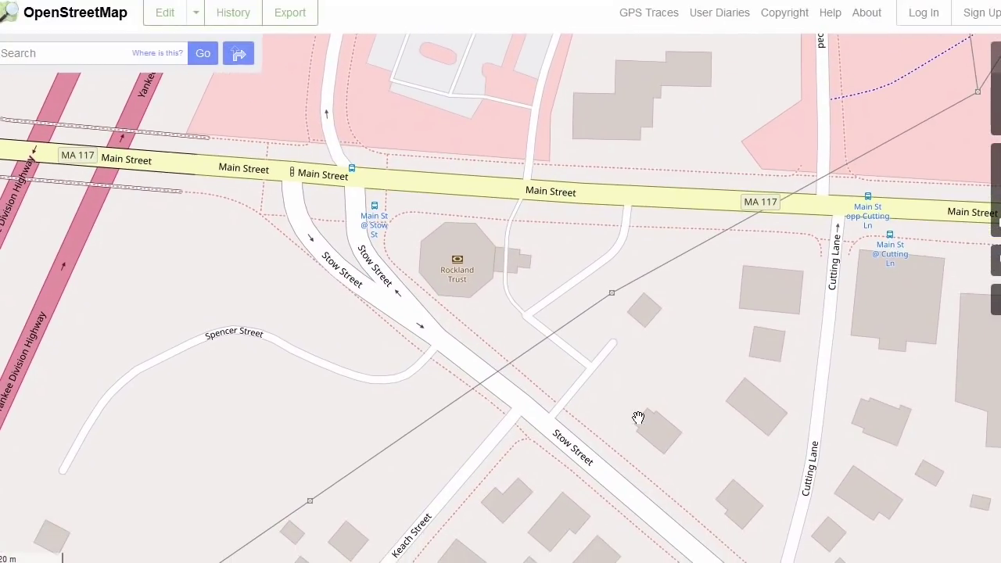
pyautogui.moveTo(615, 412)
pyautogui.mouseDown()
pyautogui.moveTo(625, 399)
pyautogui.moveTo(621, 415)
pyautogui.mouseUp()
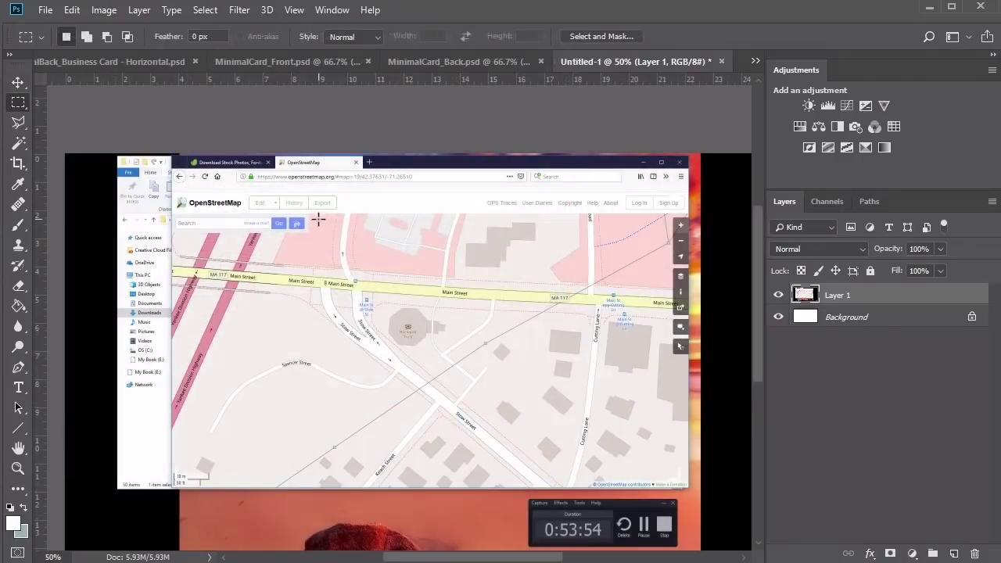
# Step: Copy the Main Street and Stow Street map area from the screenshot into the Rectangle 2 smart object and scale it to fill
pyautogui.moveTo(317, 219); pyautogui.dragTo(641, 474)
pyautogui.click(570, 433)
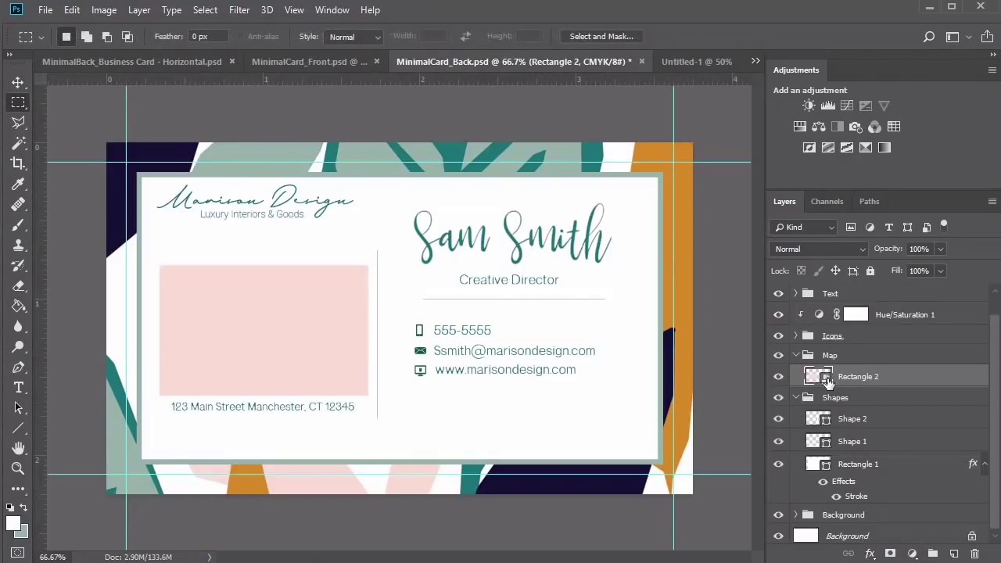
pyautogui.doubleClick(822, 377)
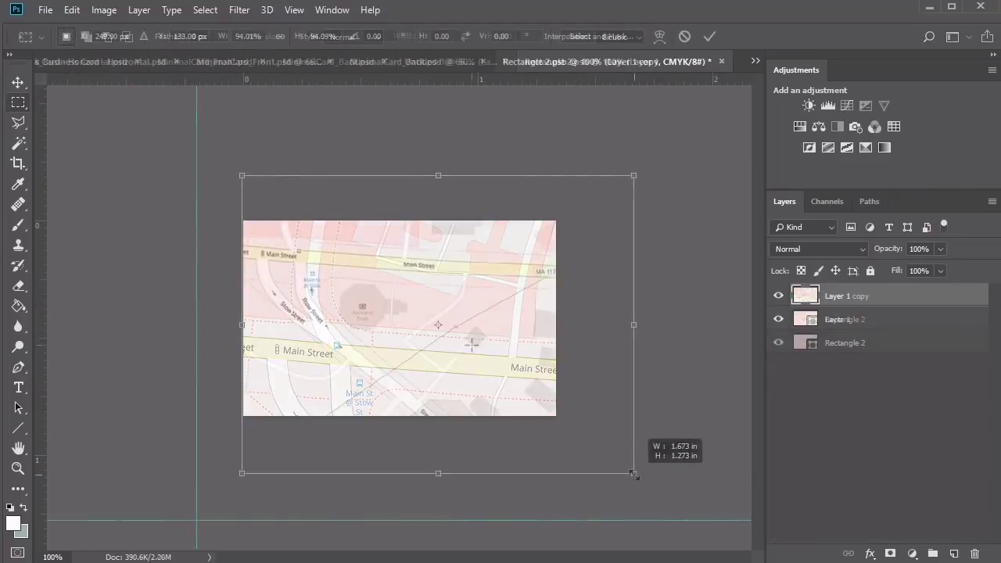
pyautogui.moveTo(641, 471); pyautogui.dragTo(630, 471)
pyautogui.press('Return')
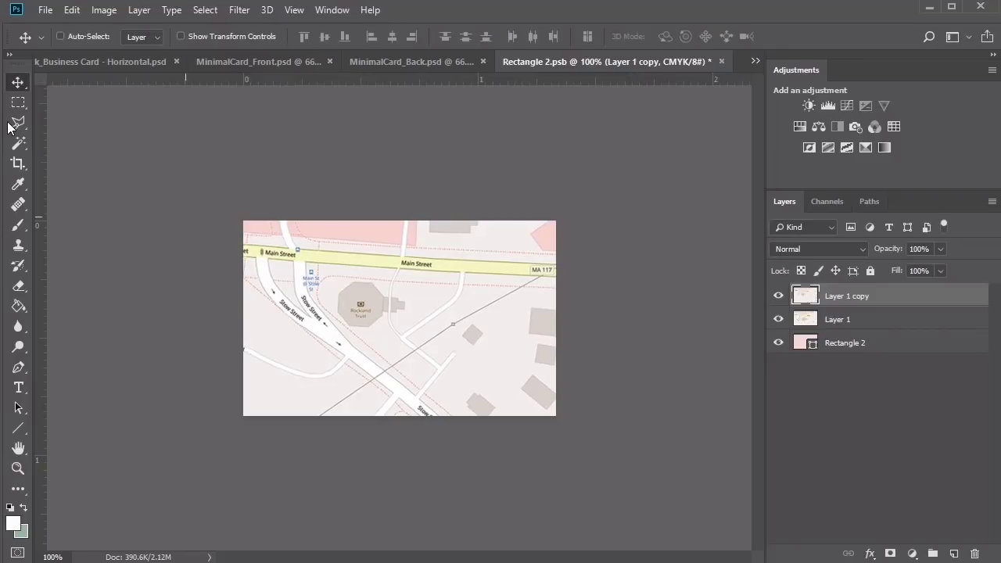
# Step: Save the Rectangle 2 smart object with its map and return to MinimalCard_Back
pyautogui.click(45, 9)
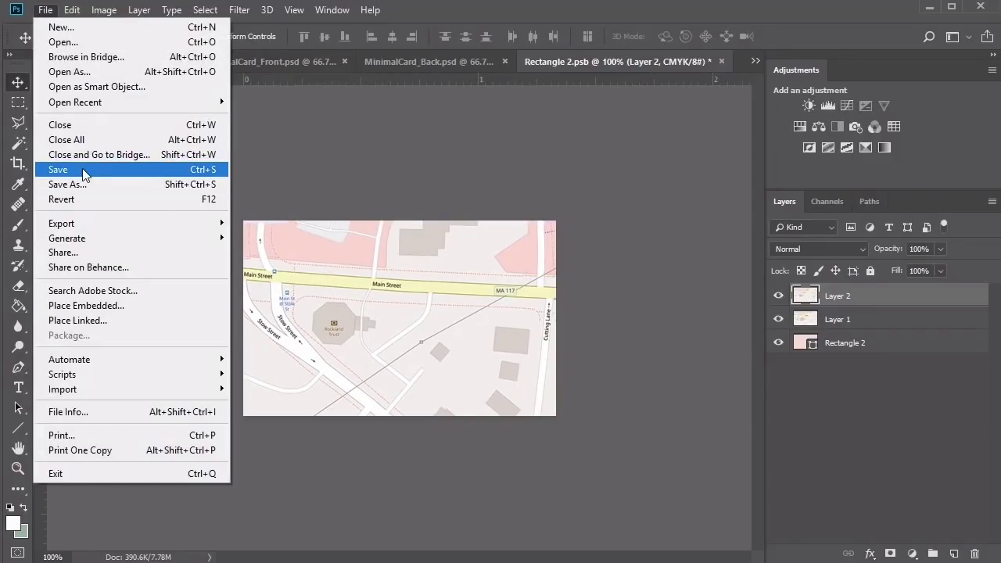
pyautogui.click(81, 167)
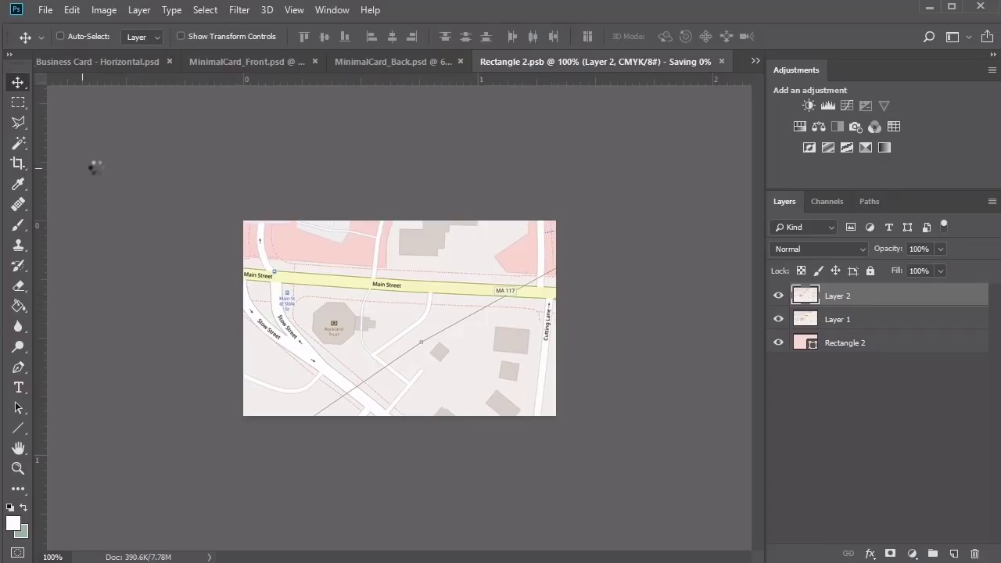
pyautogui.click(429, 61)
# Step: Preview alternative patterns: show BG2 and BG3 on the card back, and hide the Background group and Test3 on MinimalCard_Front
pyautogui.keyDown('ctrl'); pyautogui.click(797, 419); pyautogui.keyUp('ctrl')
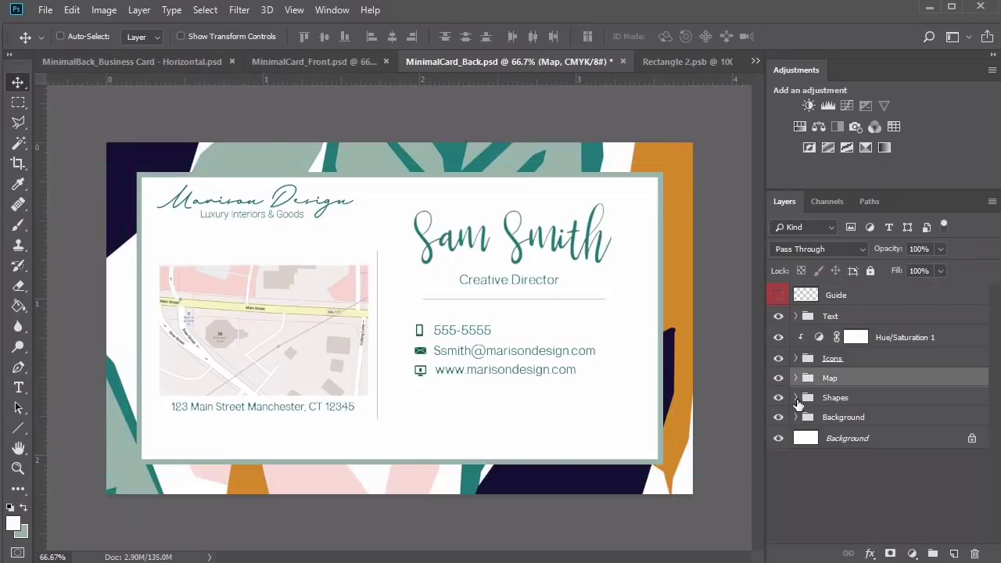
pyautogui.click(797, 418)
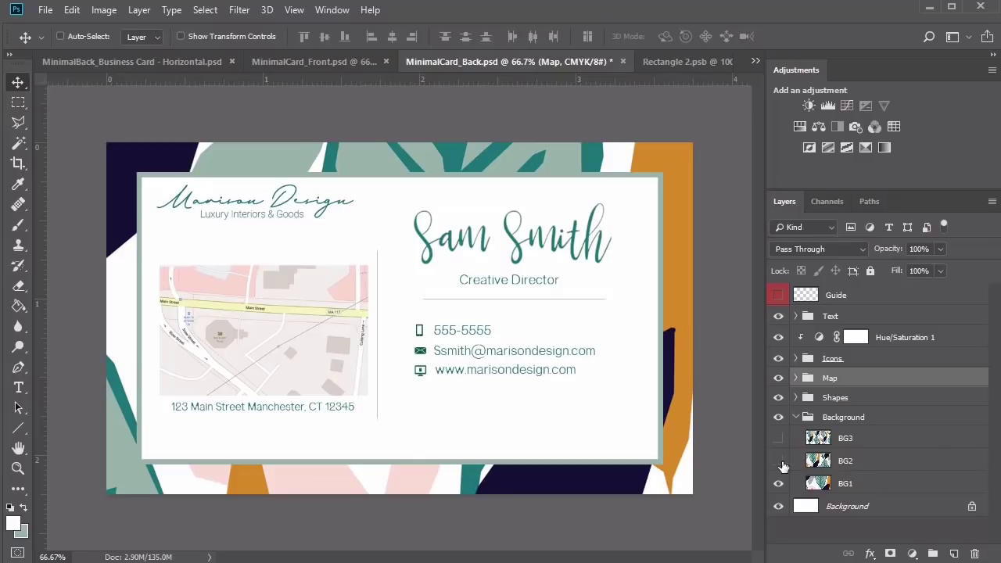
pyautogui.click(779, 465)
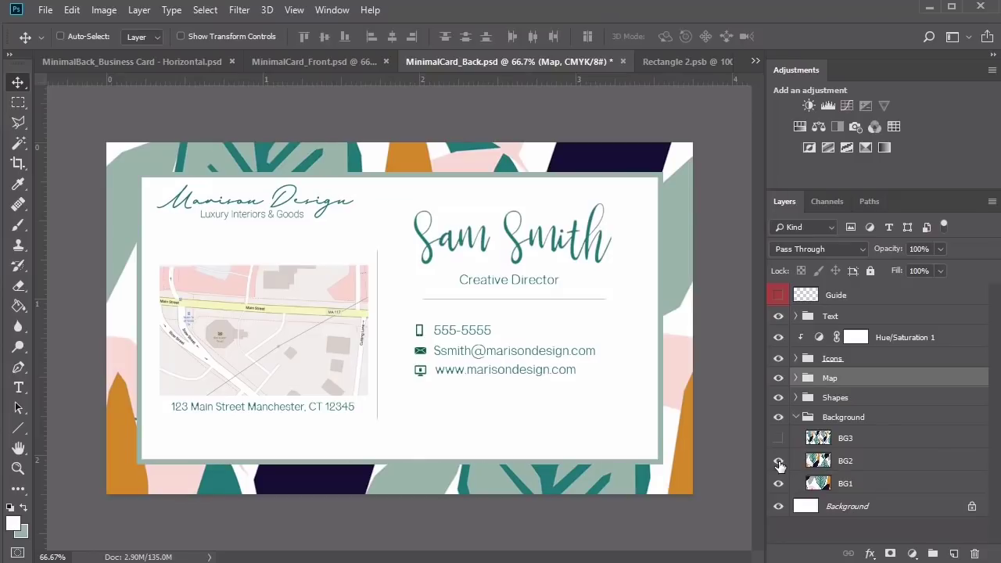
pyautogui.click(779, 439)
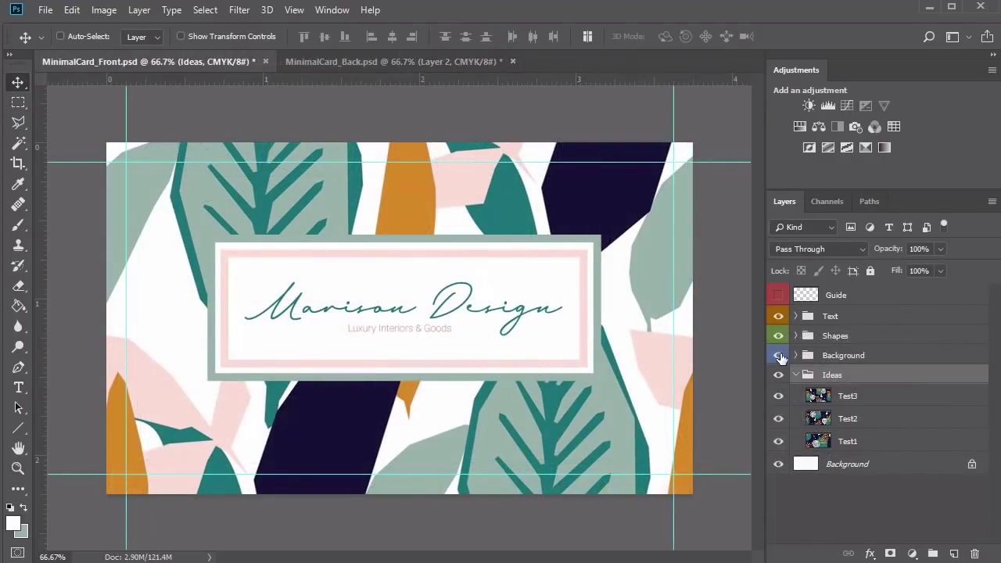
pyautogui.click(781, 358)
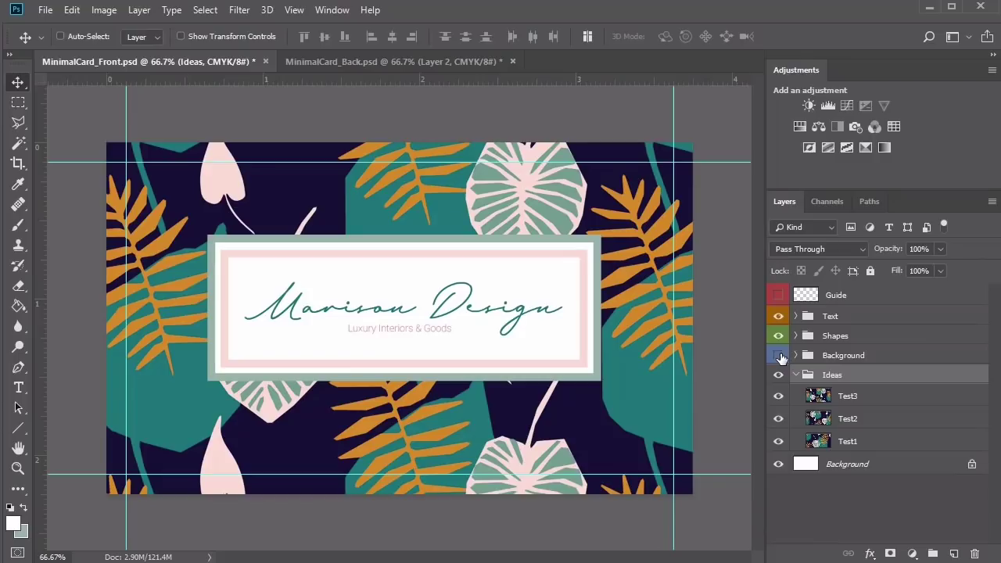
pyautogui.click(779, 396)
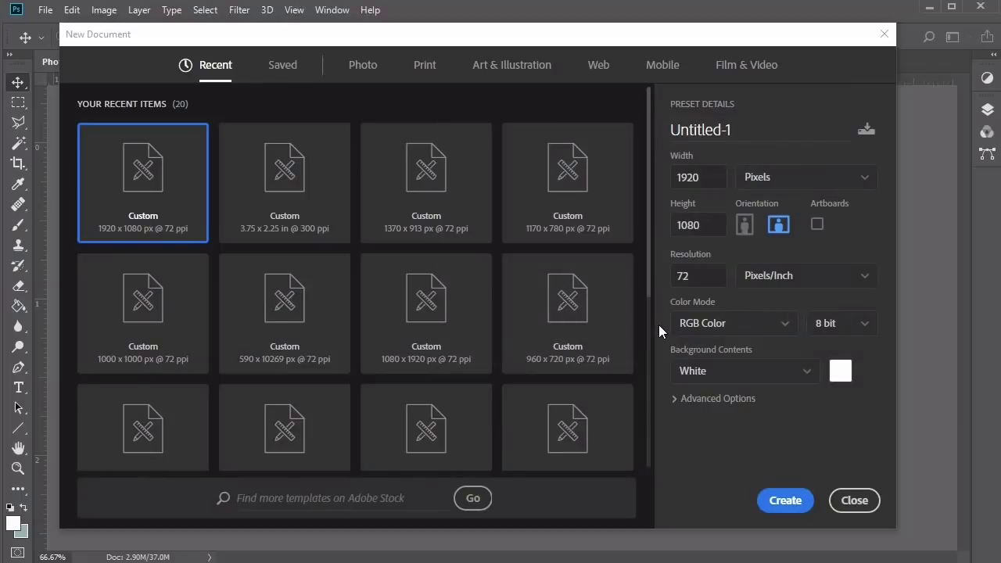
# Step: Create a new 3.75 x 2.25 in CMYK document at 300 ppi named Photocard_Front
pyautogui.click(280, 188)
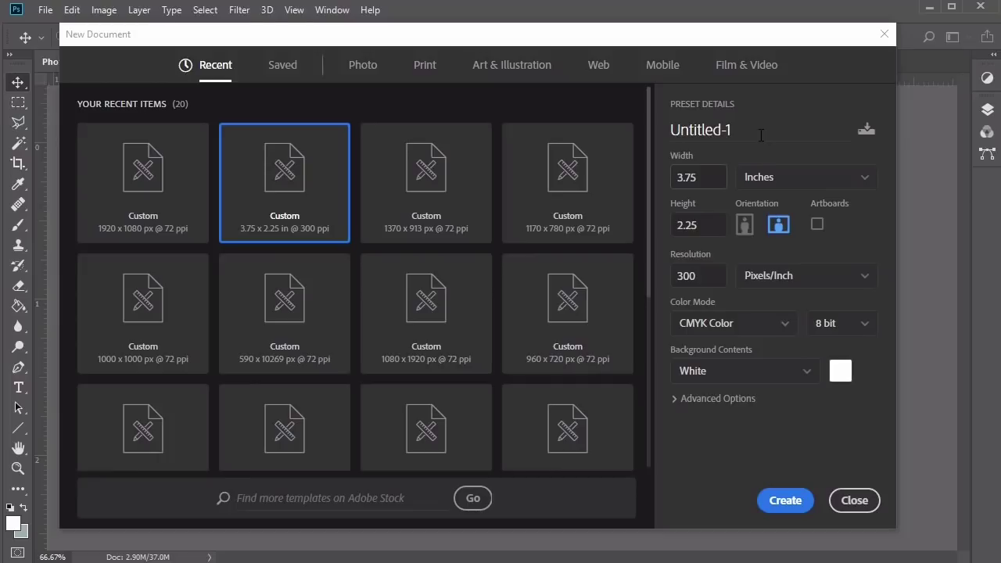
pyautogui.click(761, 136)
pyautogui.write('Photocard_Front')
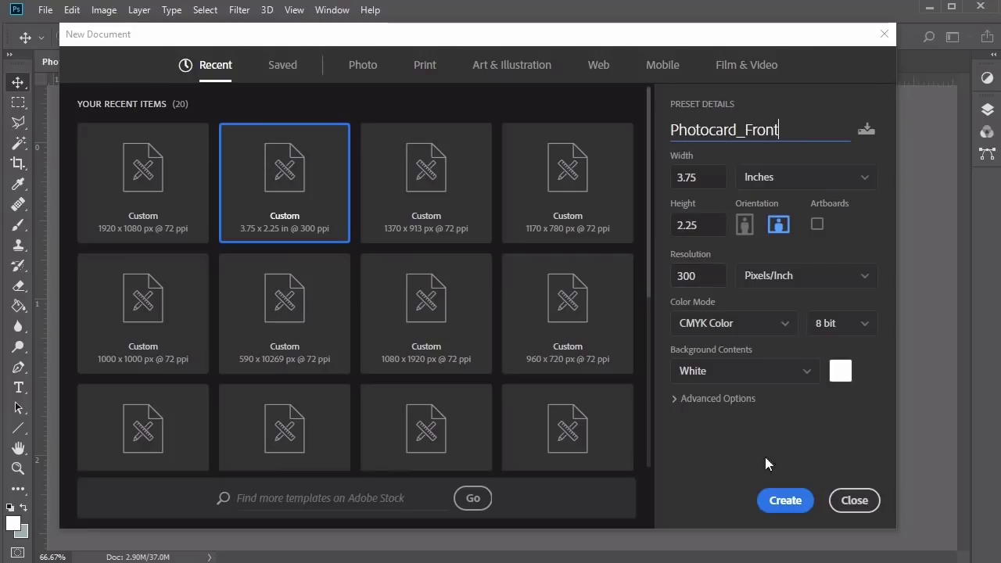
pyautogui.click(783, 503)
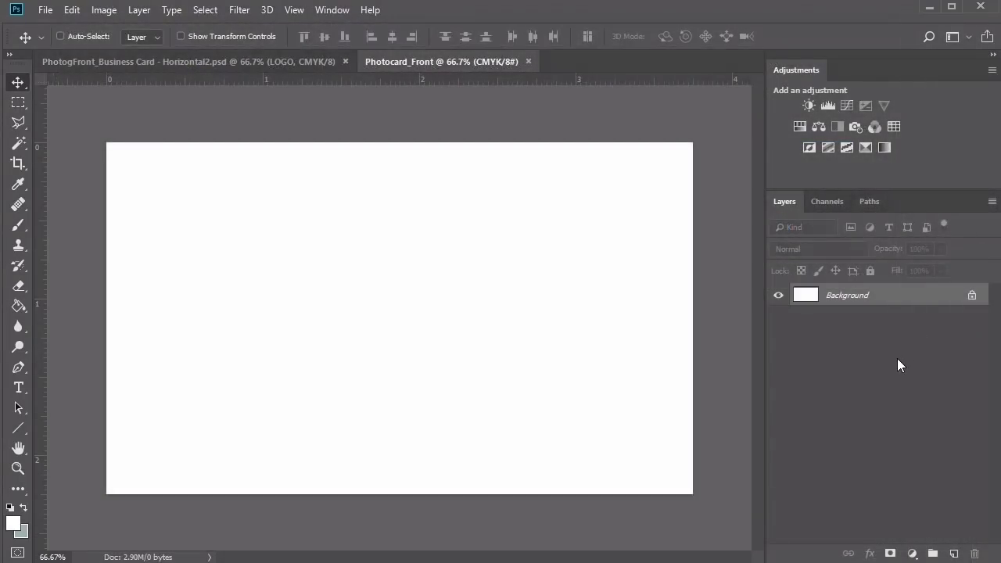
# Step: Add a new layer named Bleed and give it a red colour label
pyautogui.click(954, 553)
pyautogui.write('Bleed')
pyautogui.press('Return')
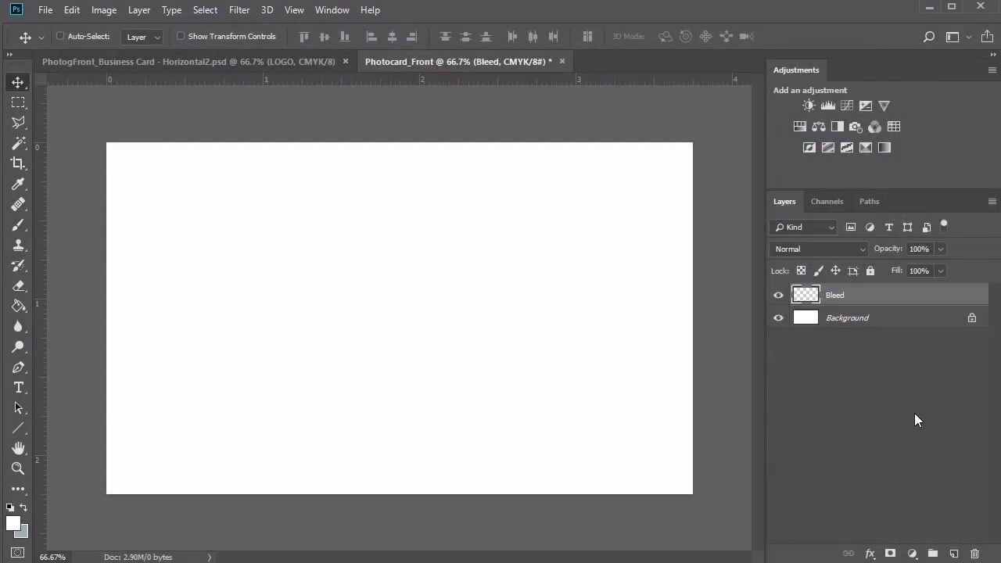
pyautogui.rightClick(906, 302)
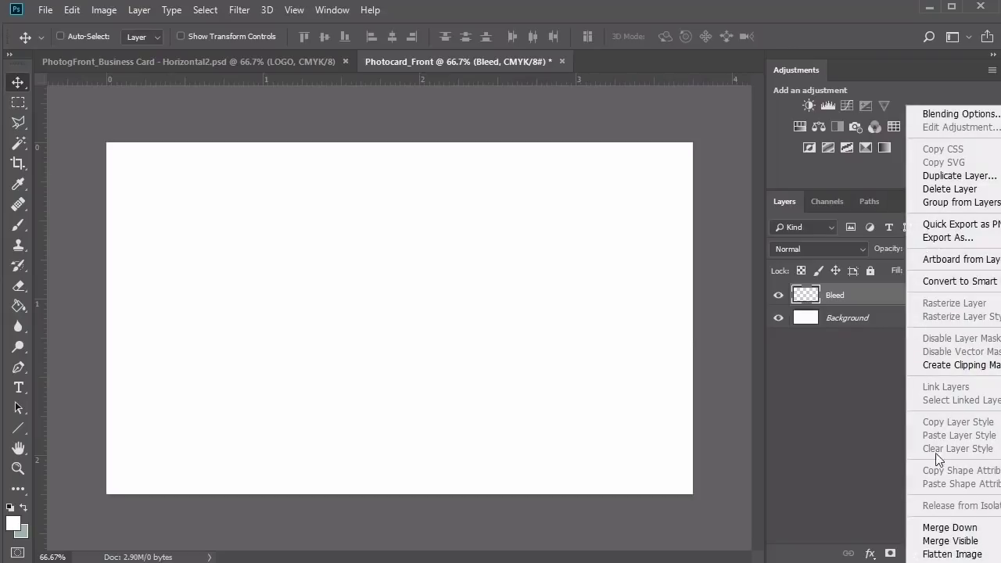
pyautogui.click(942, 562)
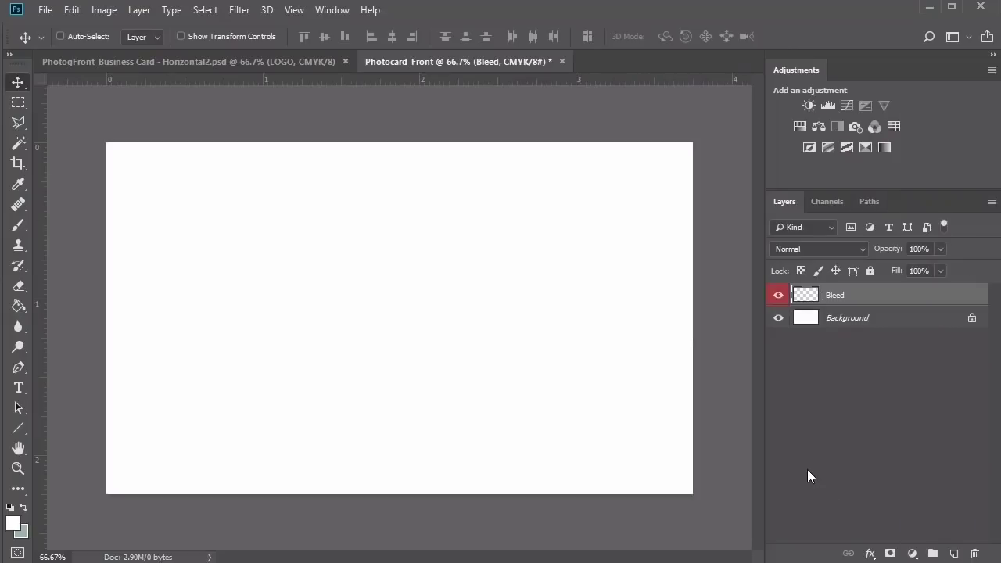
# Step: Add a vertical guide at 0.125 in and a horizontal guide with the same inset from the card's top edge
pyautogui.click(294, 9)
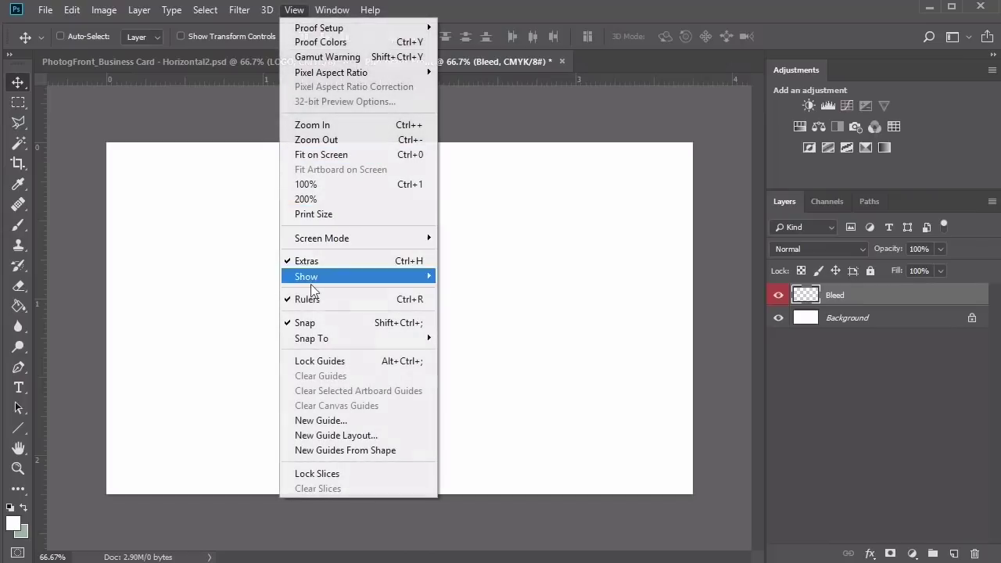
pyautogui.click(327, 421)
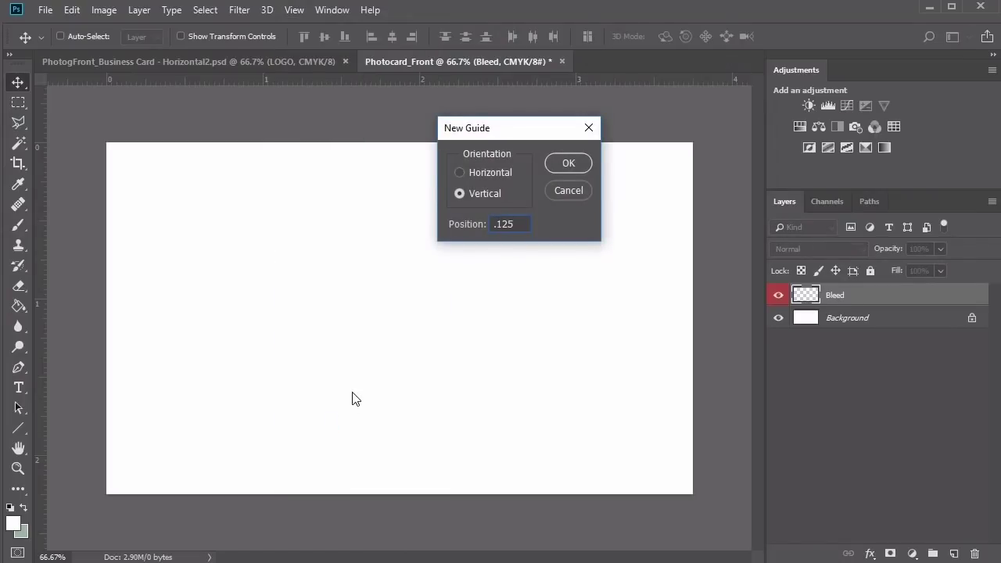
pyautogui.write('.125')
pyautogui.press('Return')
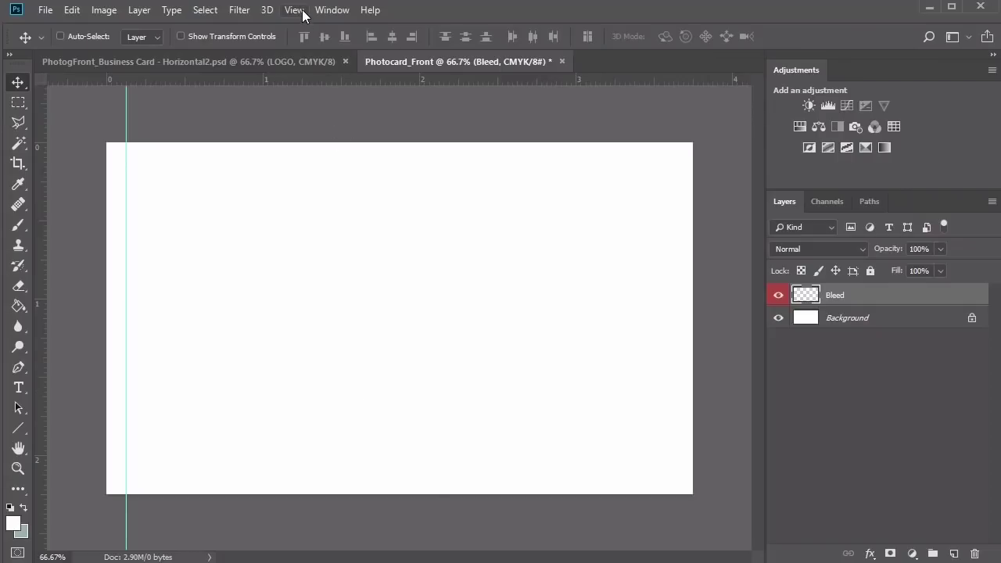
pyautogui.click(303, 11)
pyautogui.click(327, 421)
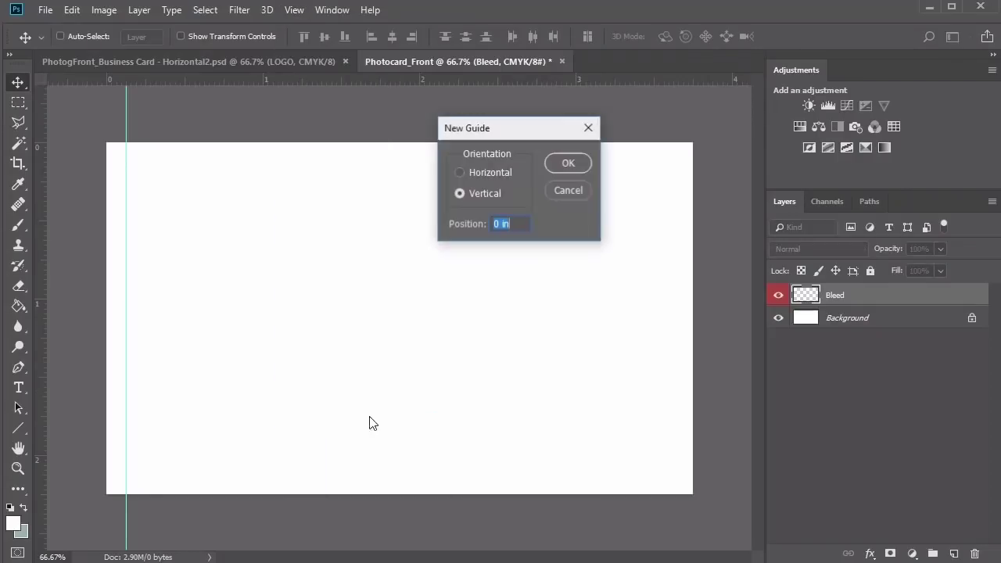
pyautogui.click(460, 172)
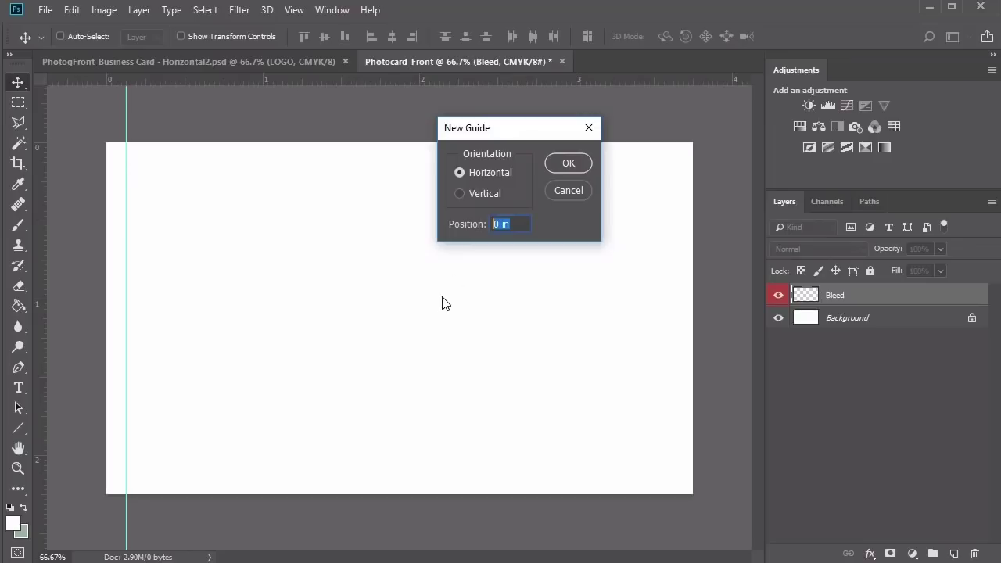
pyautogui.press('Return')
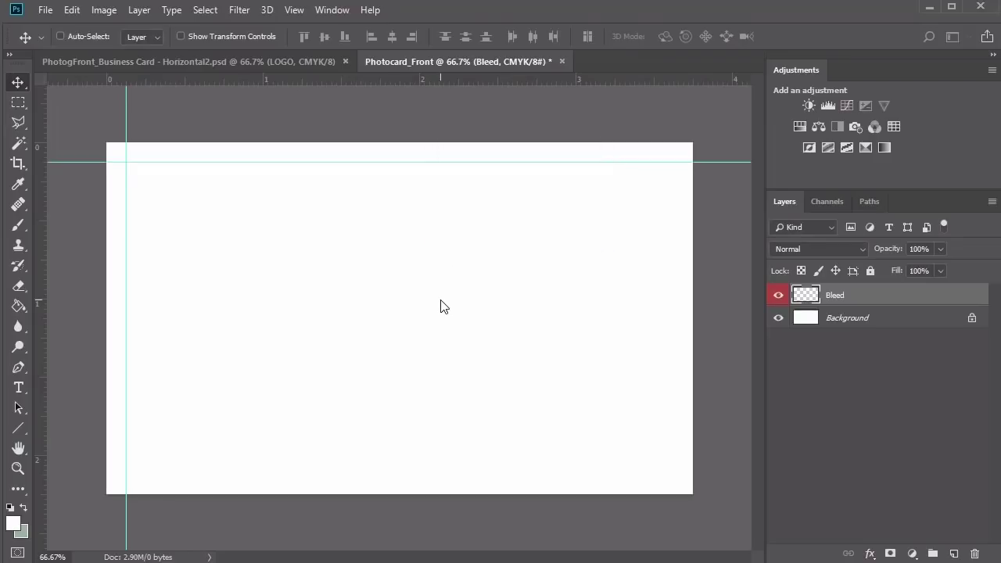
# Step: Add a horizontal guide at 2.125 in and a vertical guide inset from the card's right edge to match the left one
pyautogui.click(288, 12)
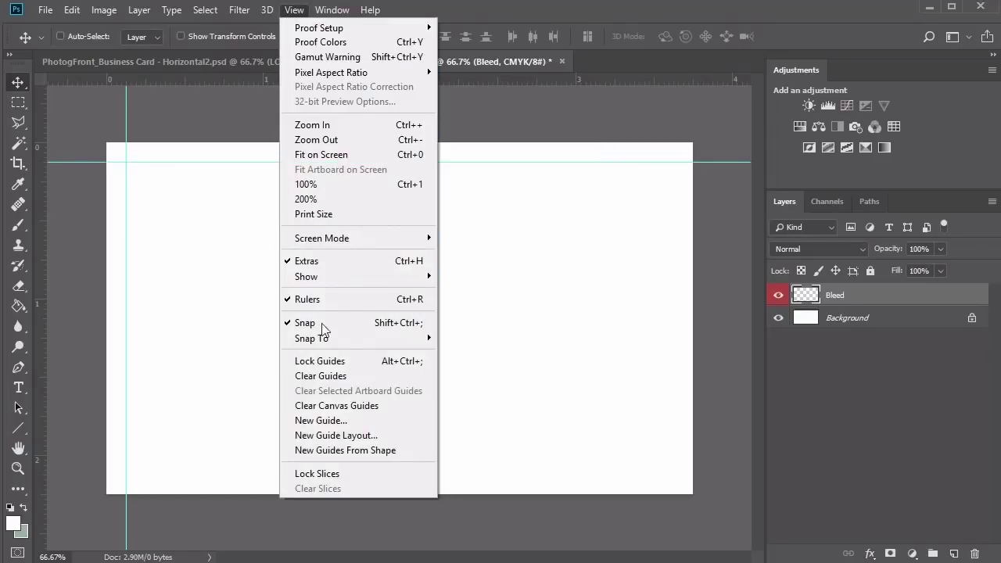
pyautogui.click(328, 419)
pyautogui.write('2.125')
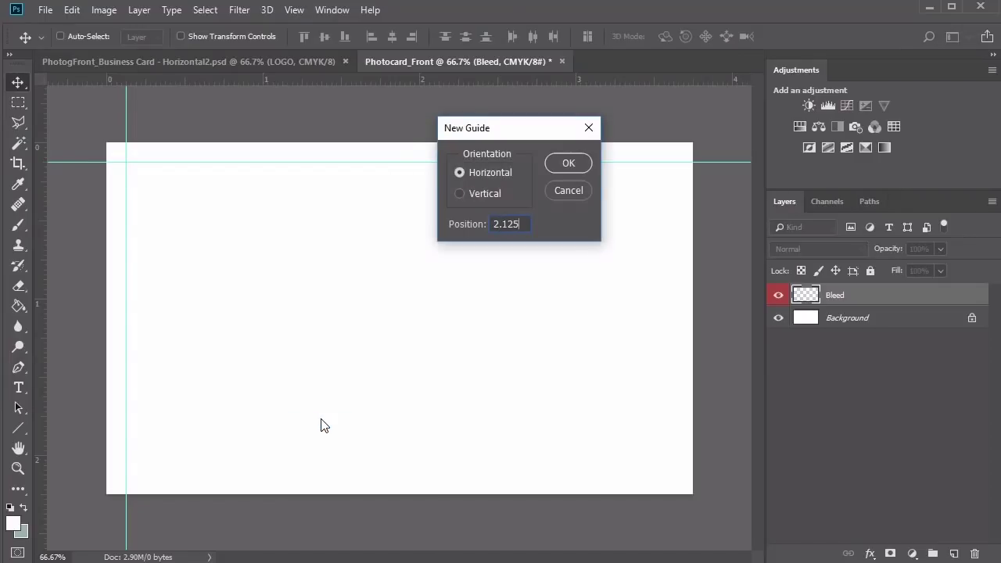
pyautogui.press('Return')
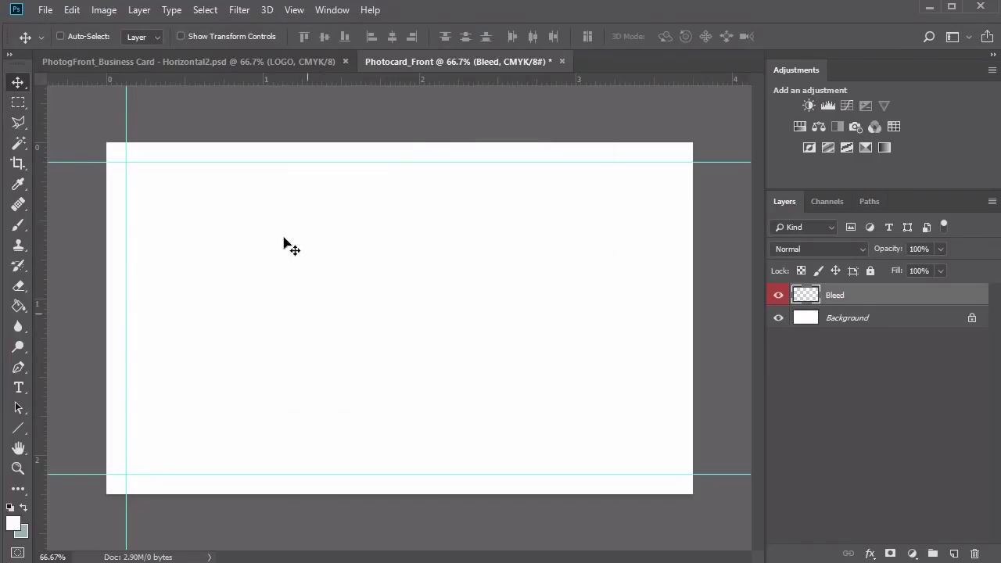
pyautogui.click(287, 11)
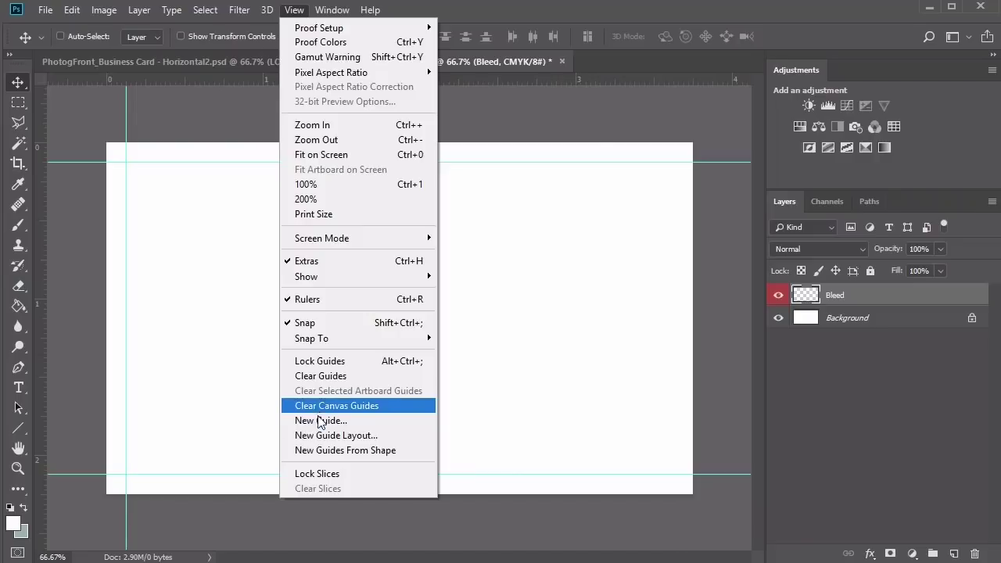
pyautogui.click(320, 421)
pyautogui.click(460, 193)
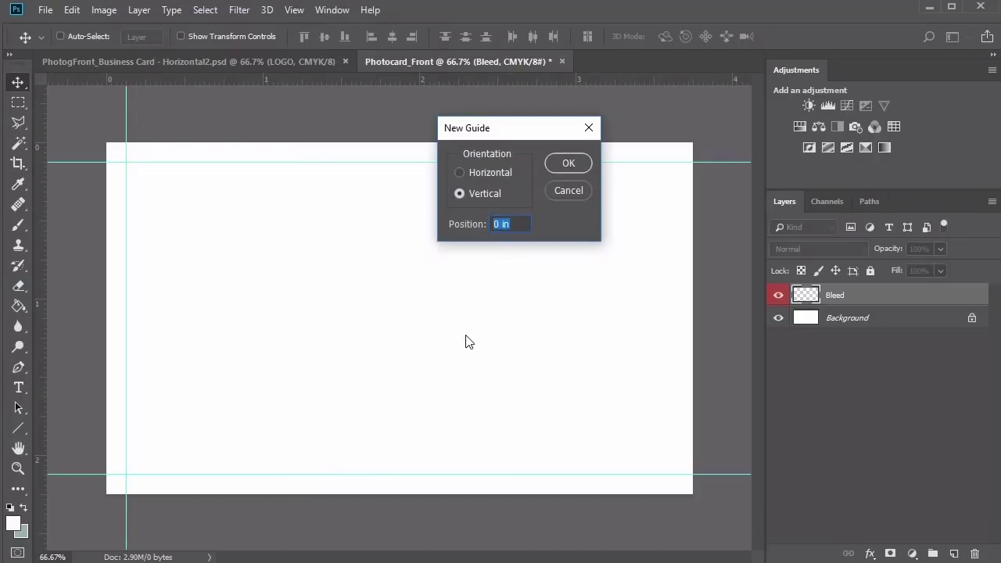
pyautogui.press('Return')
# Step: Outline the area enclosed by the guides with a black stroke on the Bleed layer, deselect, and hide the guides
pyautogui.click(16, 107)
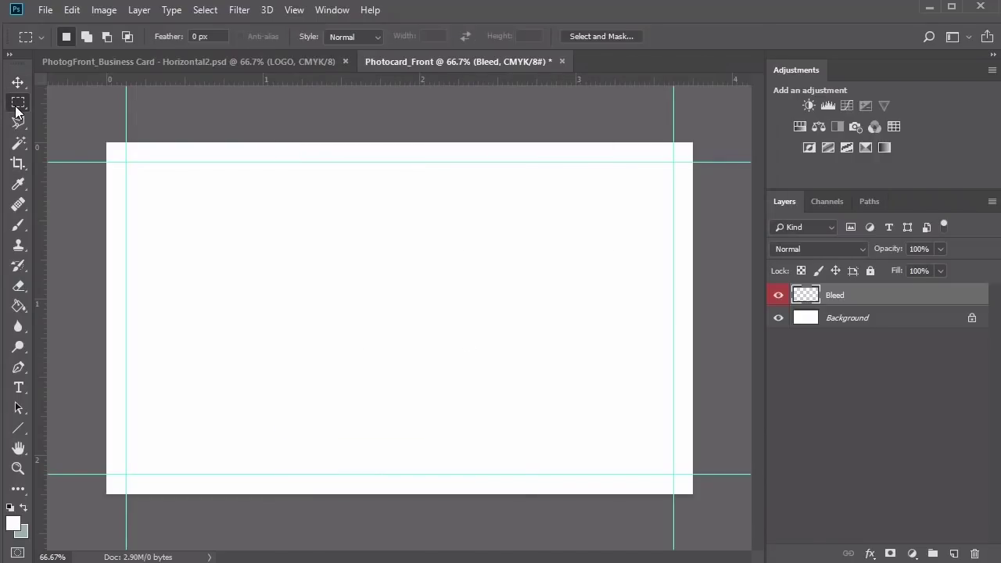
pyautogui.moveTo(117, 160)
pyautogui.mouseDown()
pyautogui.moveTo(300, 339)
pyautogui.moveTo(672, 473)
pyautogui.mouseUp()
pyautogui.rightClick(475, 296)
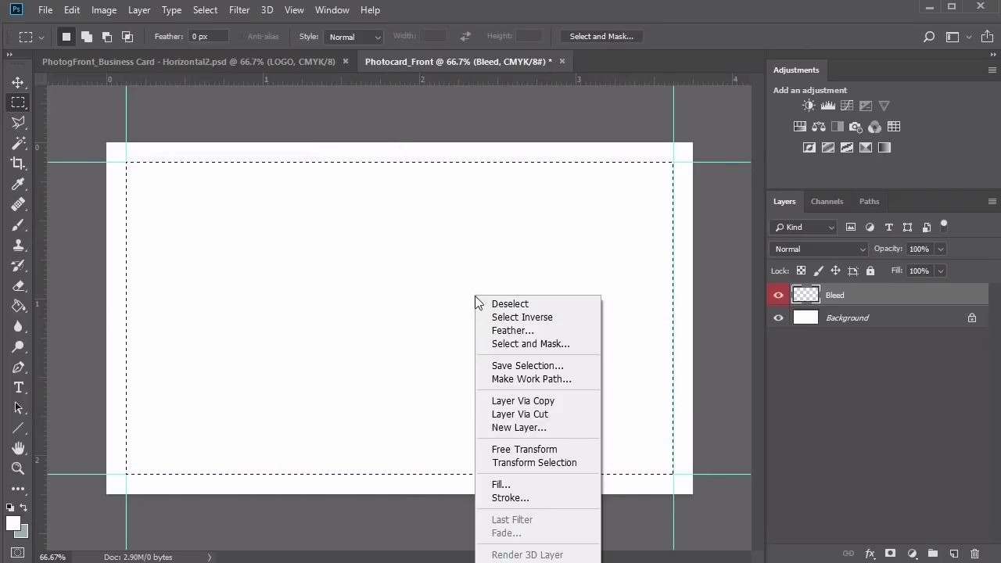
pyautogui.click(527, 497)
pyautogui.click(487, 180)
pyautogui.moveTo(690, 372); pyautogui.dragTo(689, 406)
pyautogui.click(829, 201)
pyautogui.click(622, 142)
pyautogui.hotkey('ctrl', 'd')
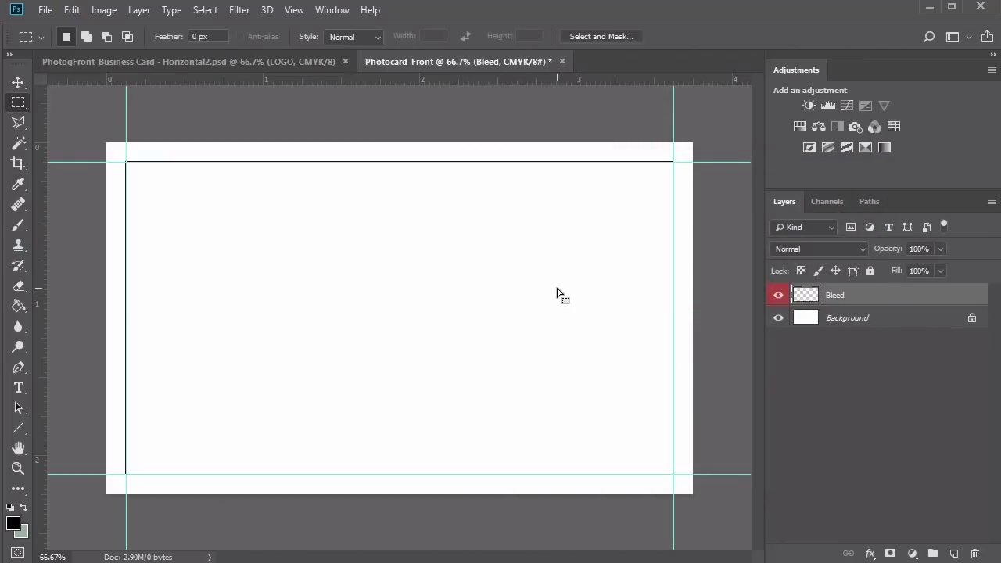
pyautogui.press('v')
pyautogui.hotkey('ctrl', ';')
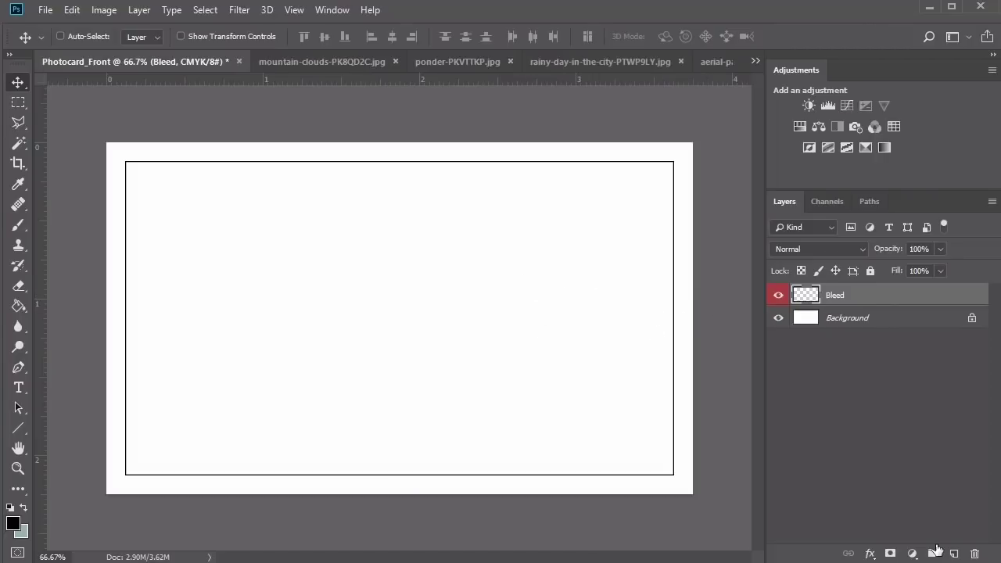
# Step: Create a layer group named Background beneath the Bleed layer
pyautogui.click(933, 553)
pyautogui.moveTo(880, 315); pyautogui.dragTo(852, 291)
pyautogui.doubleClick(833, 316)
pyautogui.write('Background')
pyautogui.press('Return')
# Step: Draw a black rectangle of about 1131 x 678 px covering the whole card inside the Background group
pyautogui.rightClick(19, 428)
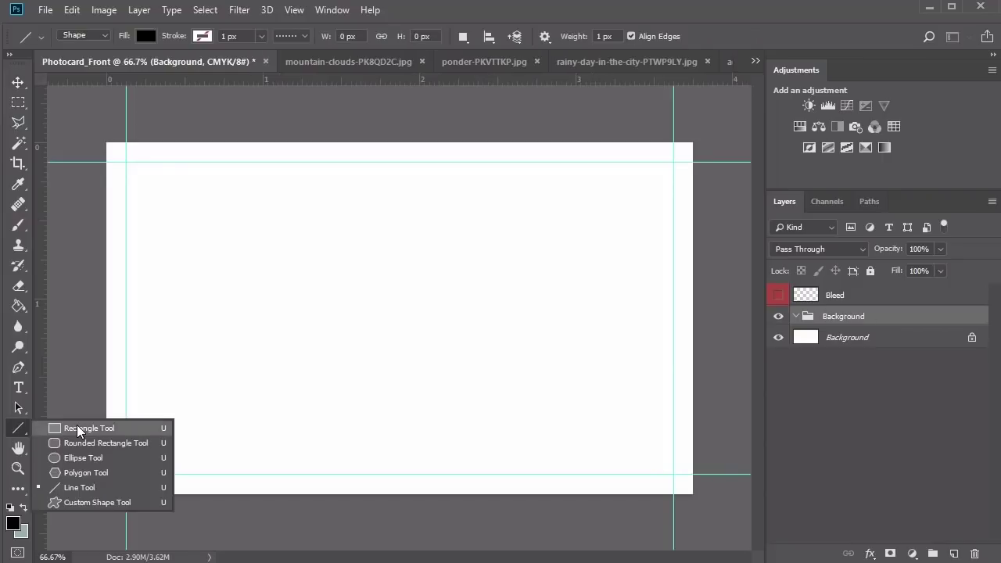
pyautogui.click(77, 427)
pyautogui.moveTo(107, 142); pyautogui.dragTo(693, 494)
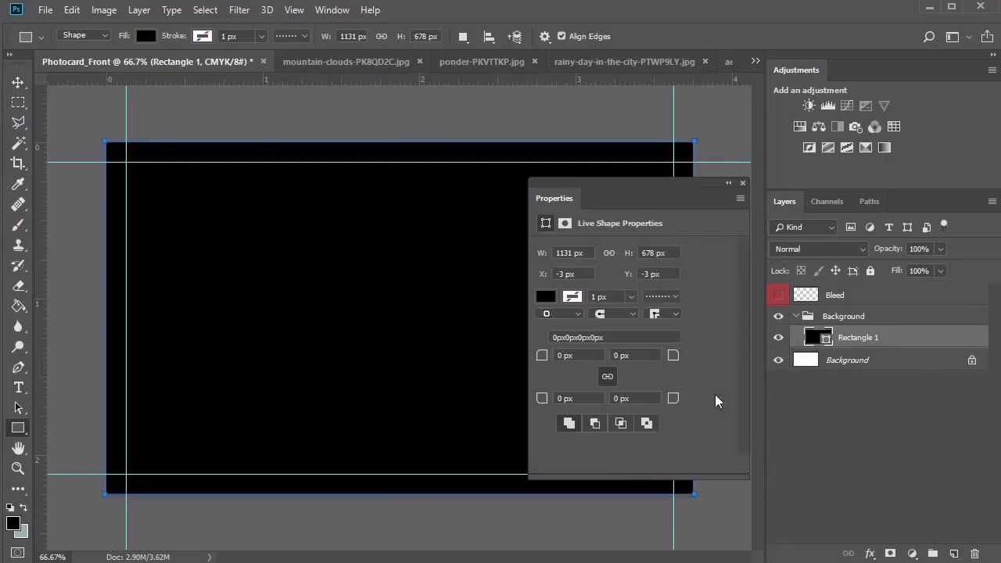
pyautogui.press('v')
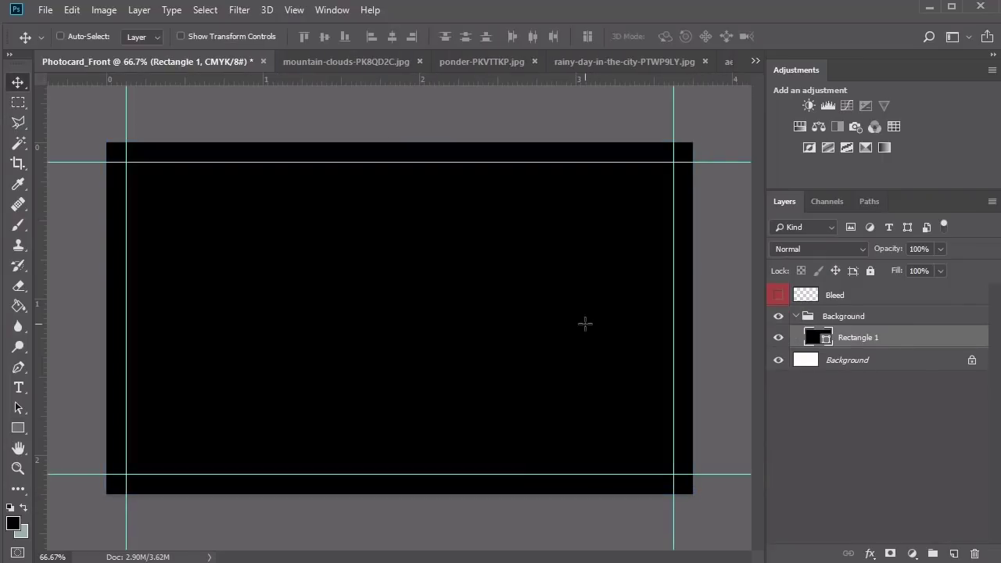
# Step: Rename the black rectangle layer as Background Image and convert it to a smart object
pyautogui.doubleClick(860, 342)
pyautogui.write('Background Image')
pyautogui.press('Return')
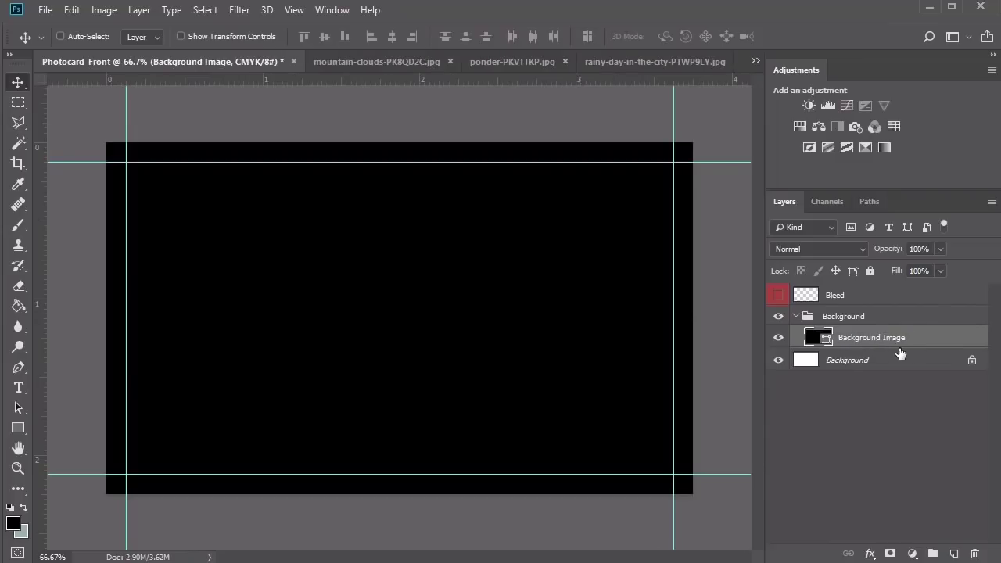
pyautogui.rightClick(858, 344)
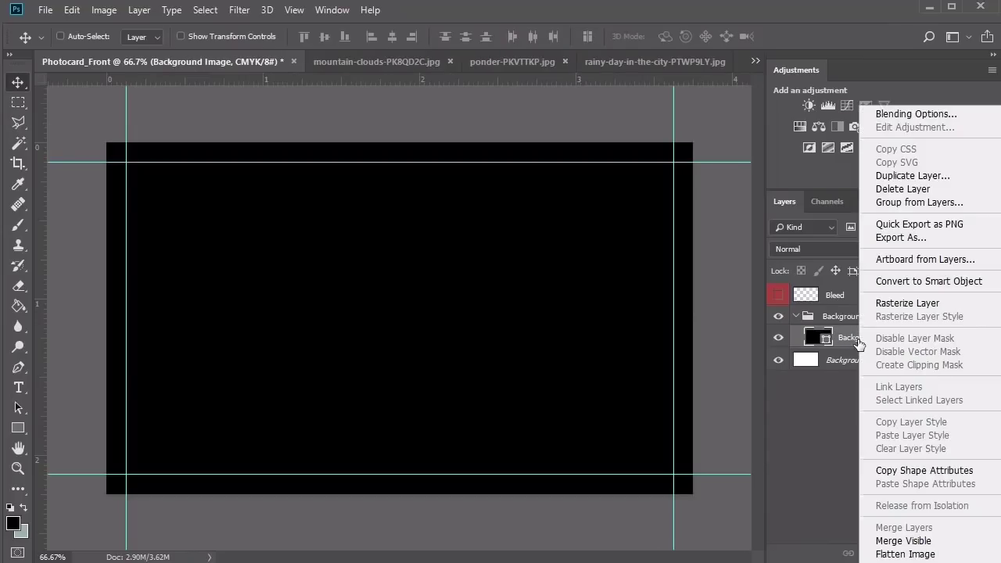
pyautogui.click(897, 278)
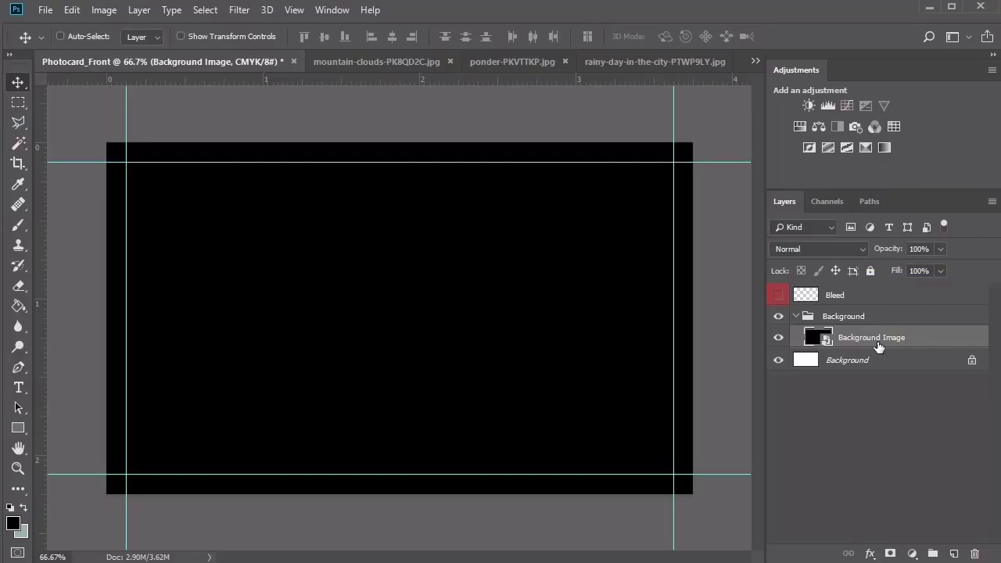
# Step: Open the Background Image smart object's contents and paste in the whole mountain-clouds-PK8QD2C.jpg photo
pyautogui.doubleClick(817, 337)
pyautogui.click(756, 61)
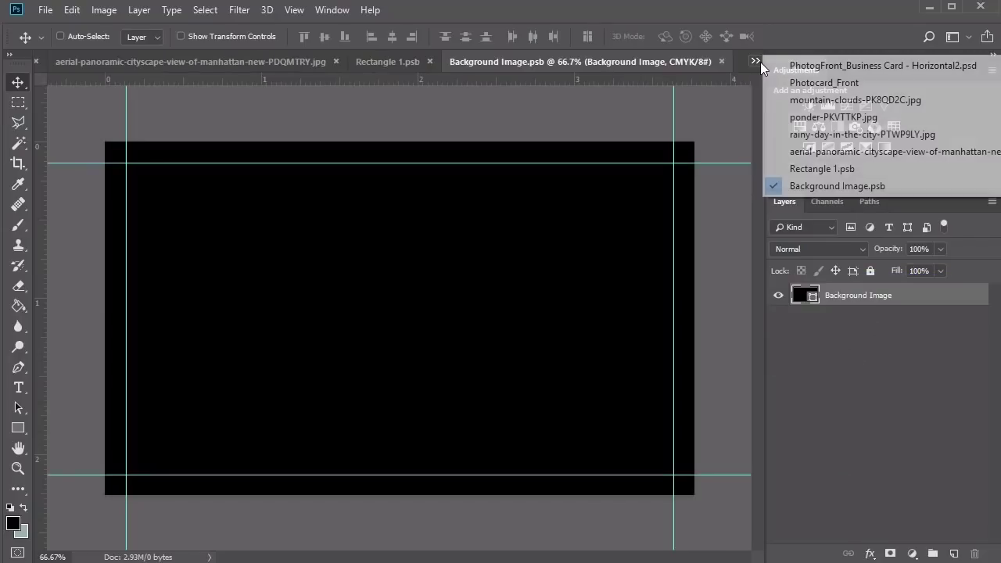
pyautogui.click(783, 99)
pyautogui.hotkey('ctrl', 'a')
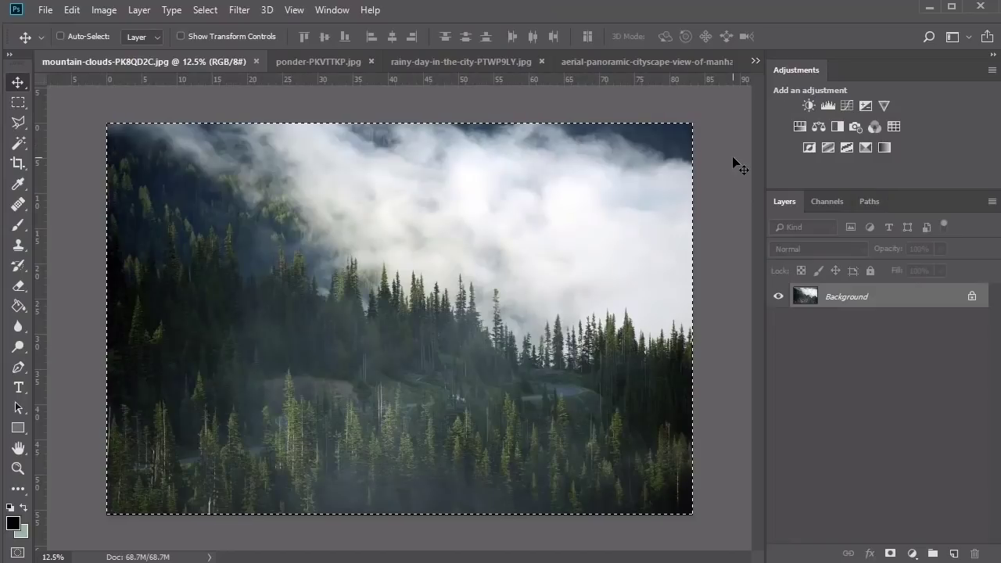
pyautogui.hotkey('ctrl', 'shift', 'Tab')
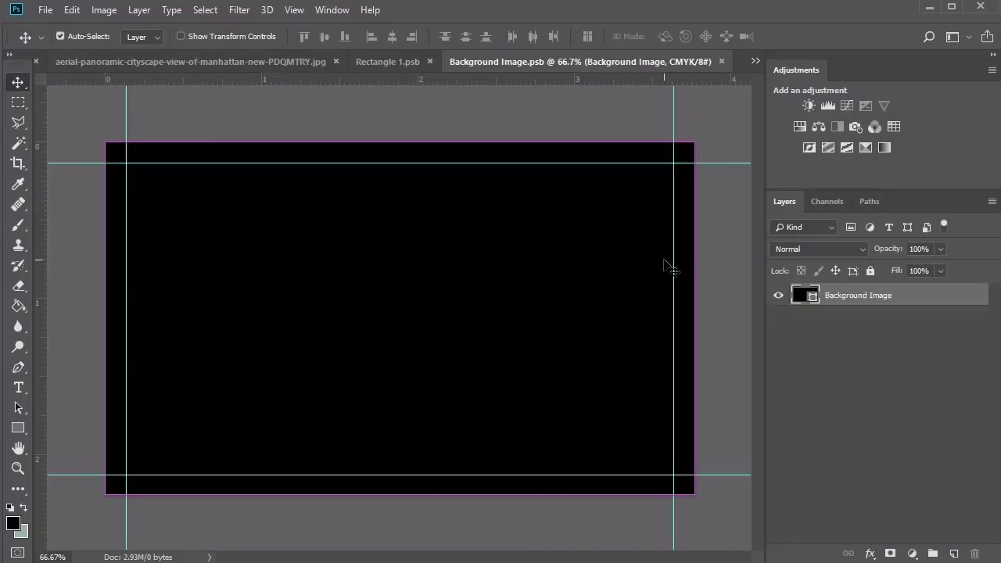
pyautogui.hotkey('ctrl', 'v')
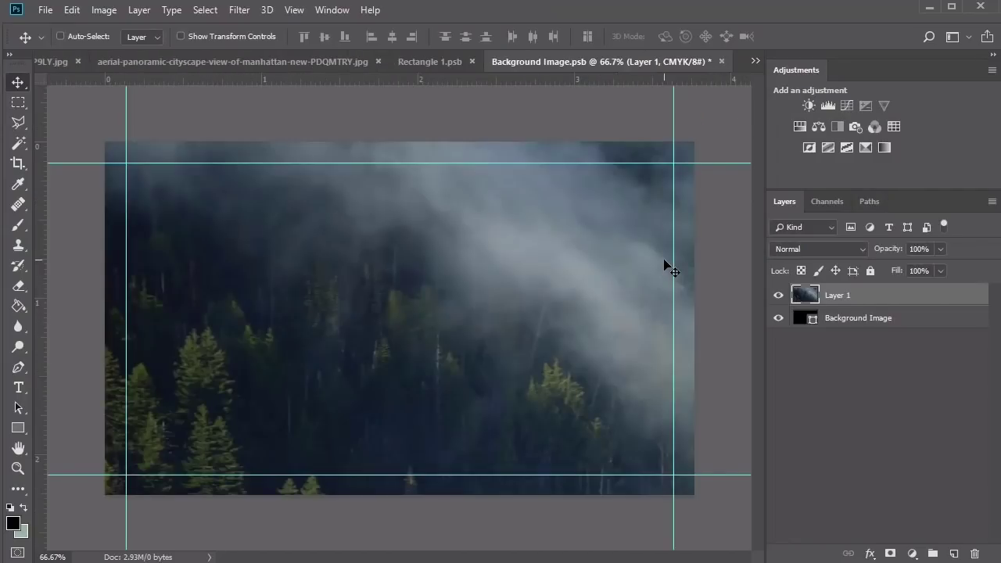
# Step: Scale the pasted forest photo down to about 35% and position its treeline and clouds within the card frame
pyautogui.hotkey('ctrl', 't')
pyautogui.hotkey('ctrl', '-')
pyautogui.moveTo(114, 87); pyautogui.dragTo(521, 480)
pyautogui.moveTo(715, 503); pyautogui.dragTo(283, 245)
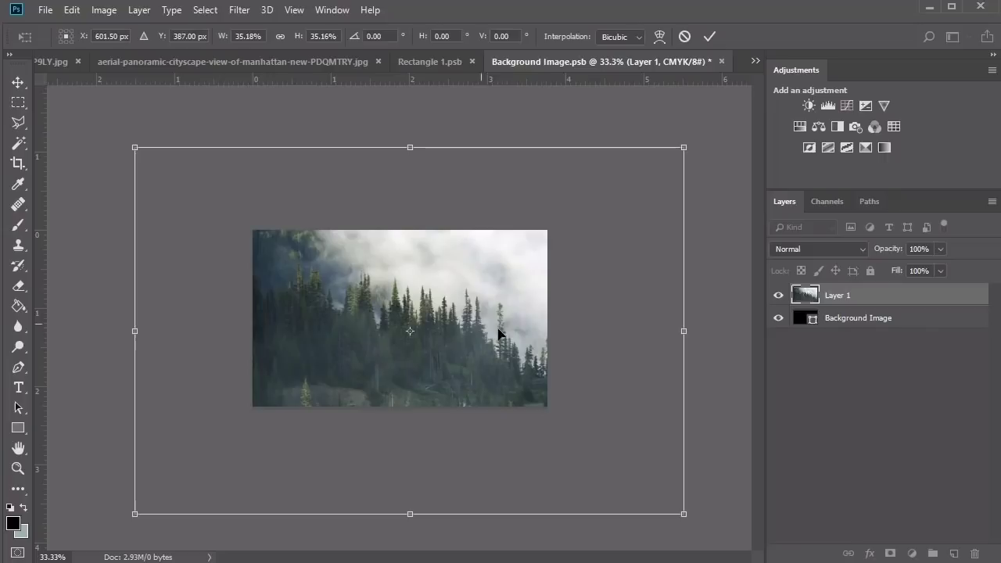
pyautogui.press('Return')
pyautogui.hotkey('ctrl', '+')
# Step: Duplicate the forest layer, flip the copy horizontally and reposition it to fill the canvas
pyautogui.hotkey('ctrl', 'j')
pyautogui.click(71, 9)
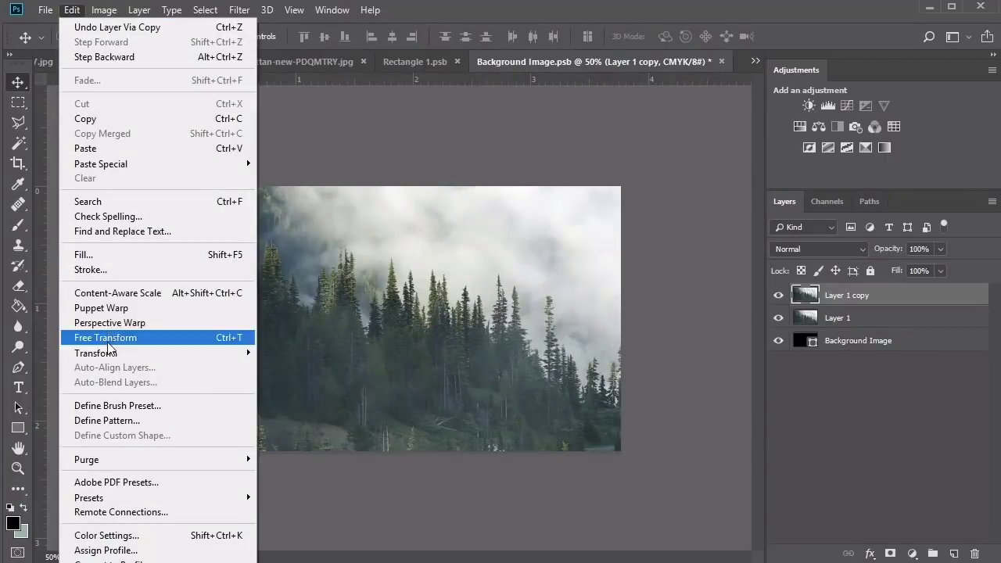
pyautogui.moveTo(195, 352)
pyautogui.click(308, 527)
pyautogui.moveTo(544, 356); pyautogui.dragTo(458, 391)
pyautogui.moveTo(534, 402); pyautogui.dragTo(532, 376)
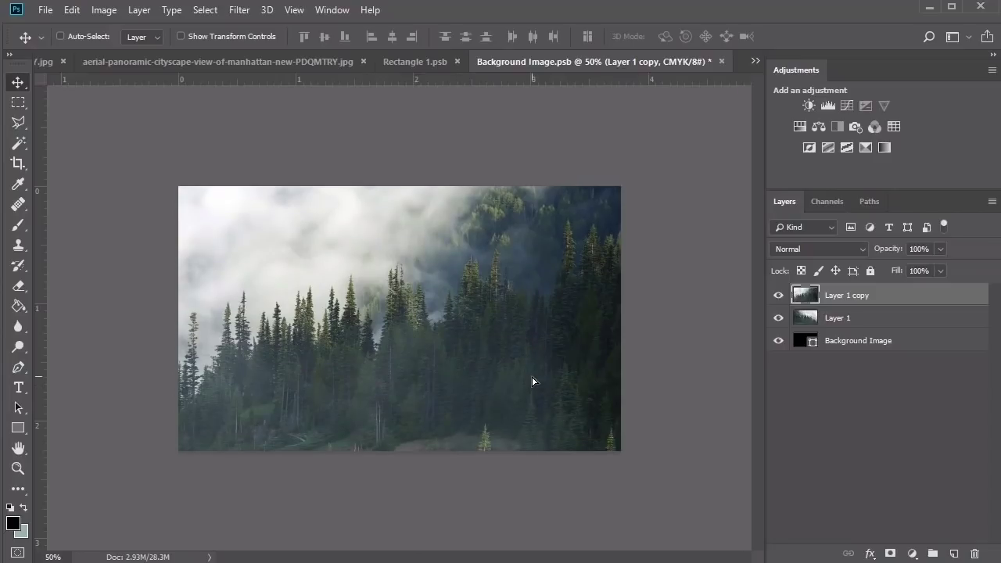
# Step: Save the Background Image.psb smart object and close it
pyautogui.click(45, 9)
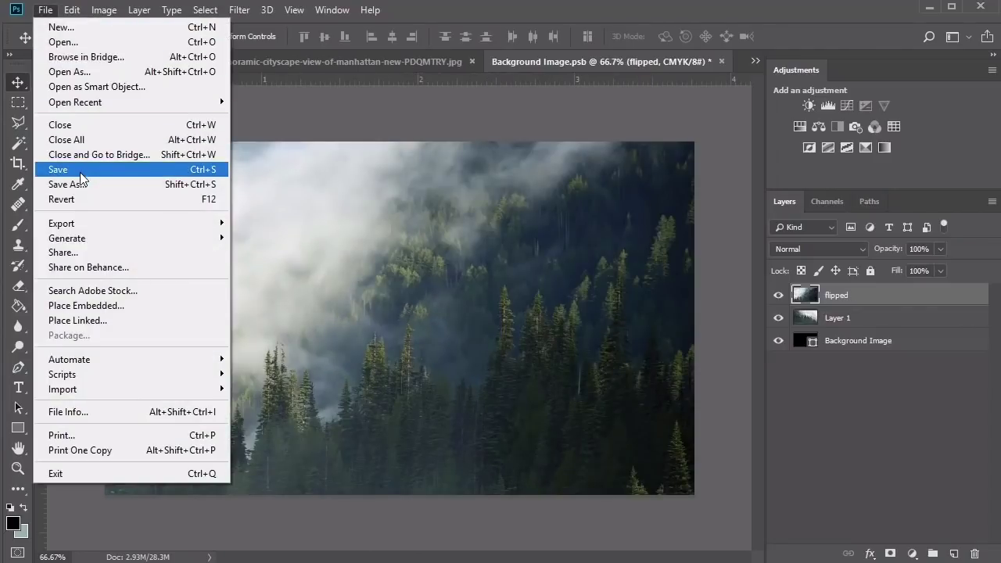
pyautogui.click(80, 173)
pyautogui.hotkey('ctrl', 'w')
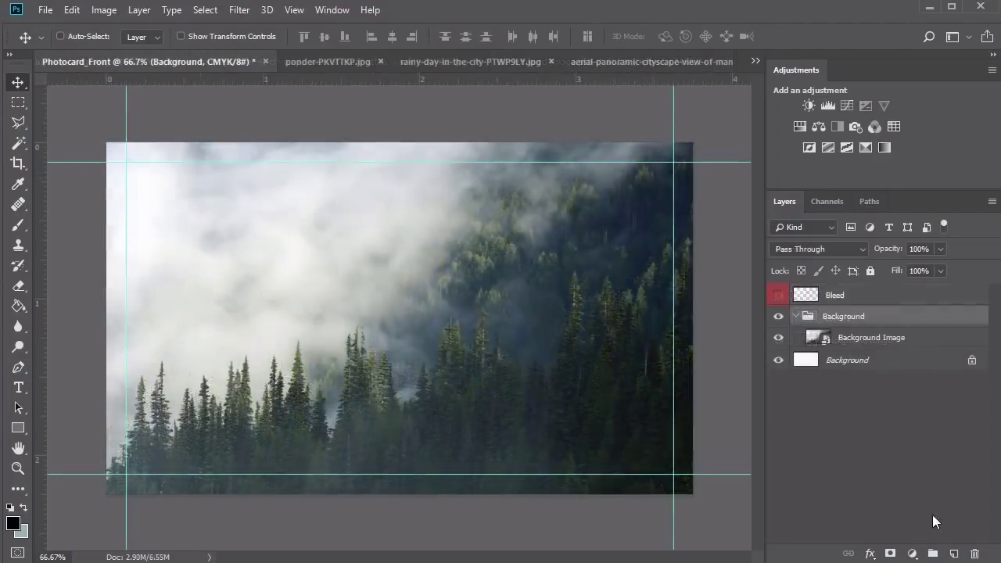
# Step: Create a layer group named Photos above the Background group
pyautogui.click(932, 554)
pyautogui.doubleClick(850, 319)
pyautogui.write('Photos')
pyautogui.press('Return')
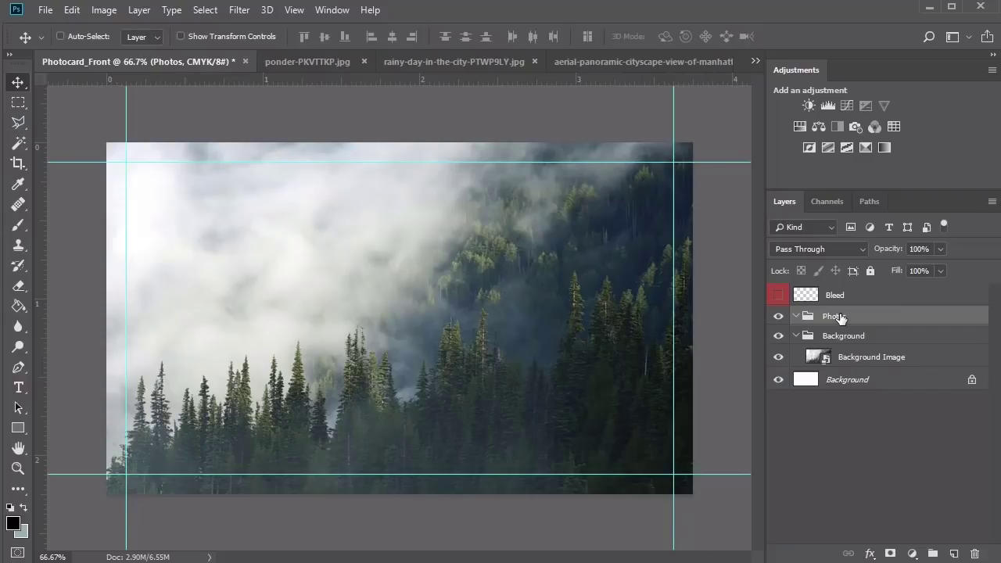
# Step: Create a 391 x 223 px black rectangle with the Rectangle tool inside the Photos group
pyautogui.click(18, 428)
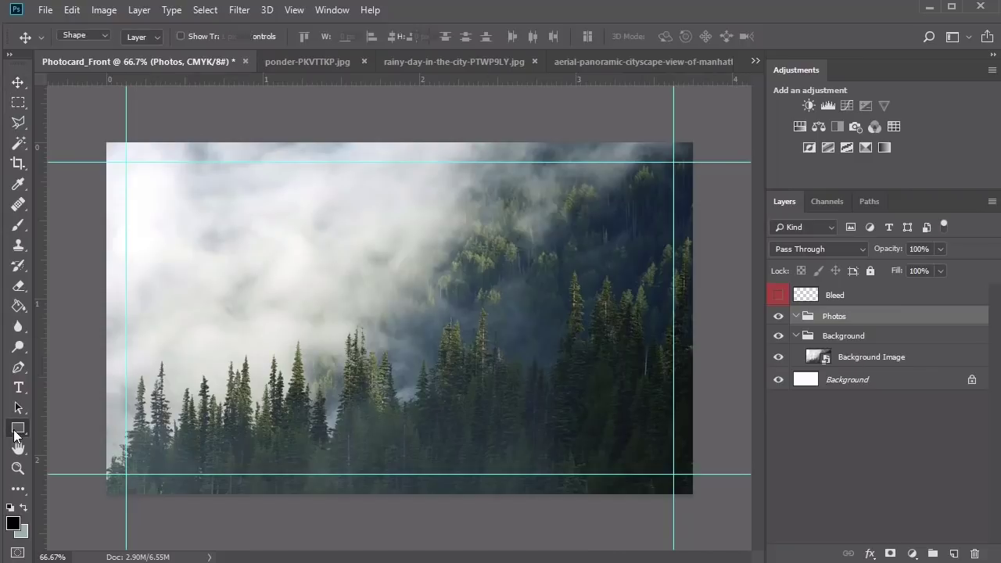
pyautogui.click(301, 312)
pyautogui.write('391')
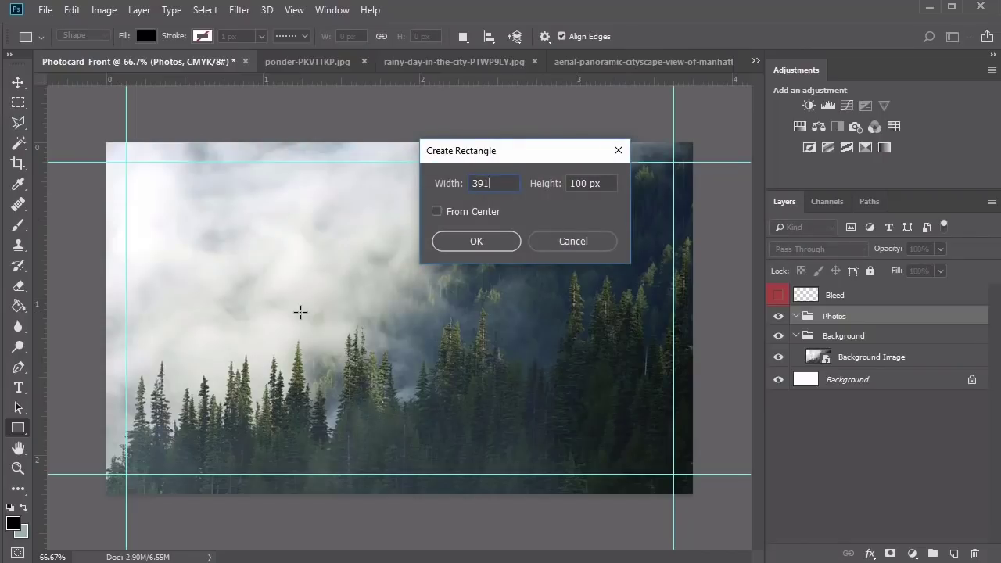
pyautogui.press('Tab')
pyautogui.write('223')
pyautogui.click(477, 241)
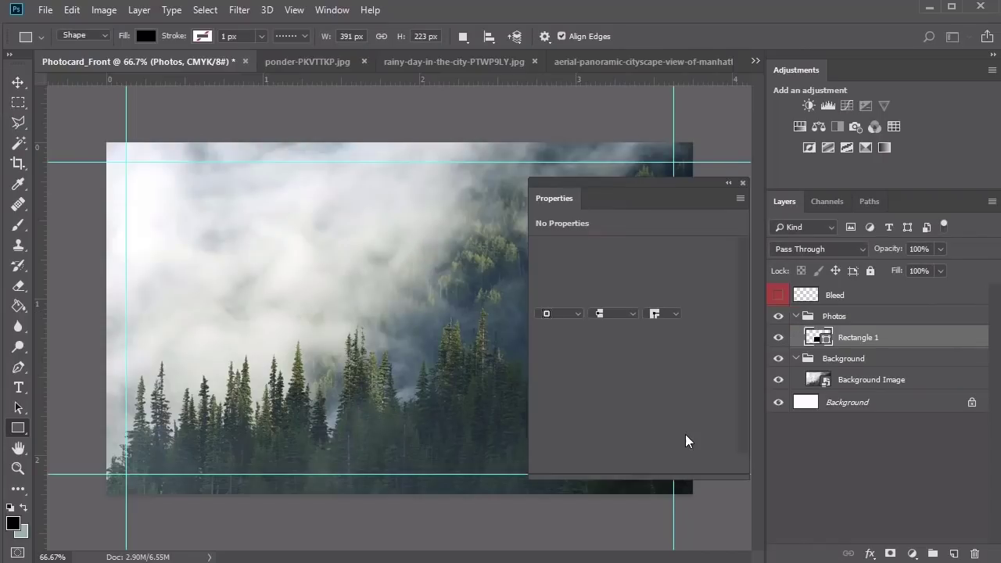
# Step: Move the black rectangle into the upper-left corner of the card
pyautogui.click(743, 183)
pyautogui.press('v')
pyautogui.moveTo(449, 387); pyautogui.dragTo(255, 217)
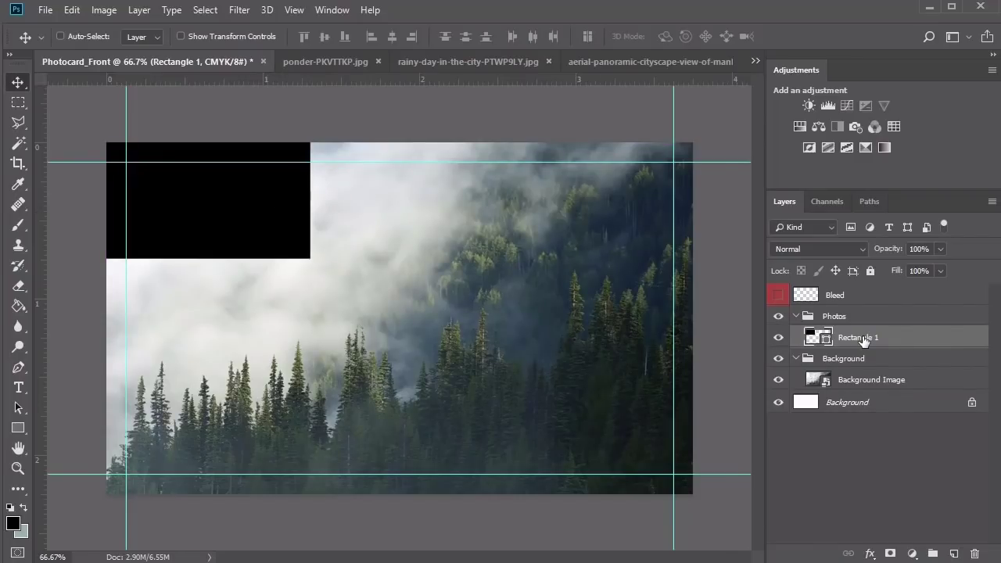
# Step: Duplicate the rectangle twice and stack the copies beneath the original, leaving thin gaps between all three
pyautogui.hotkey('ctrl', 'j')
pyautogui.hotkey('ctrl', 'j')
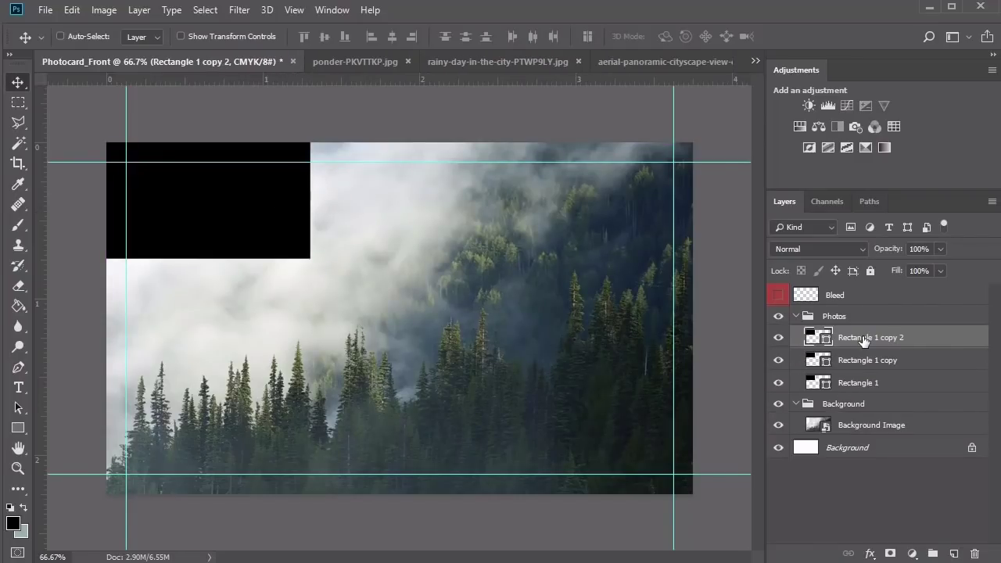
pyautogui.click(864, 360)
pyautogui.moveTo(218, 212); pyautogui.dragTo(222, 327)
pyautogui.click(870, 338)
pyautogui.moveTo(255, 219); pyautogui.dragTo(257, 457)
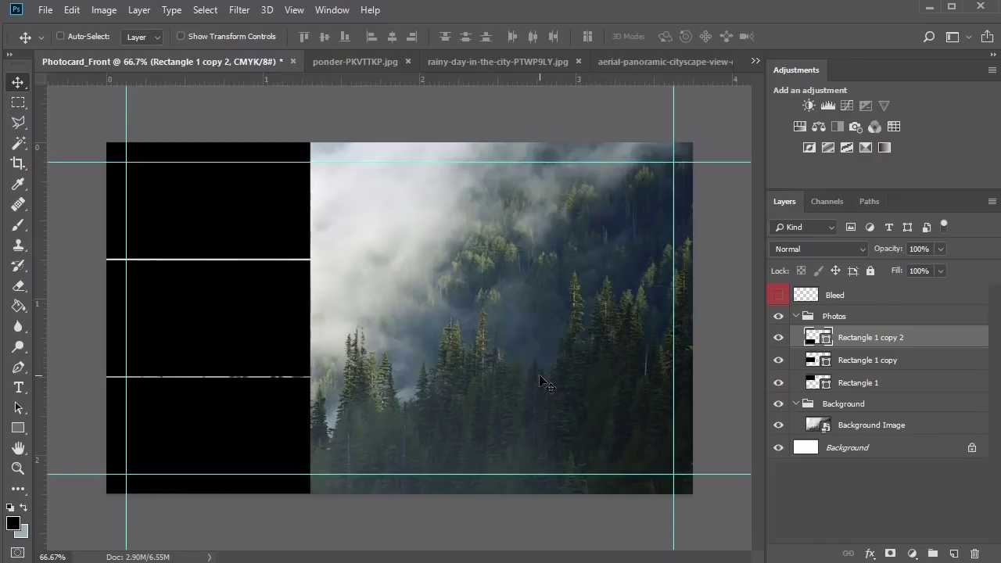
# Step: Convert the Image 3, Image 2 and Image 1 rectangle layers to smart objects one by one
pyautogui.rightClick(862, 338)
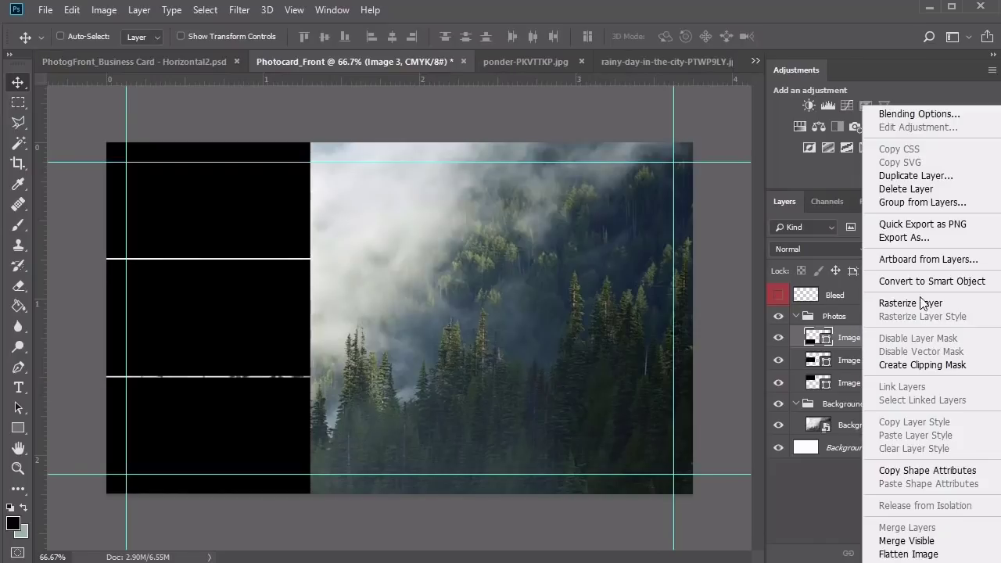
pyautogui.click(938, 281)
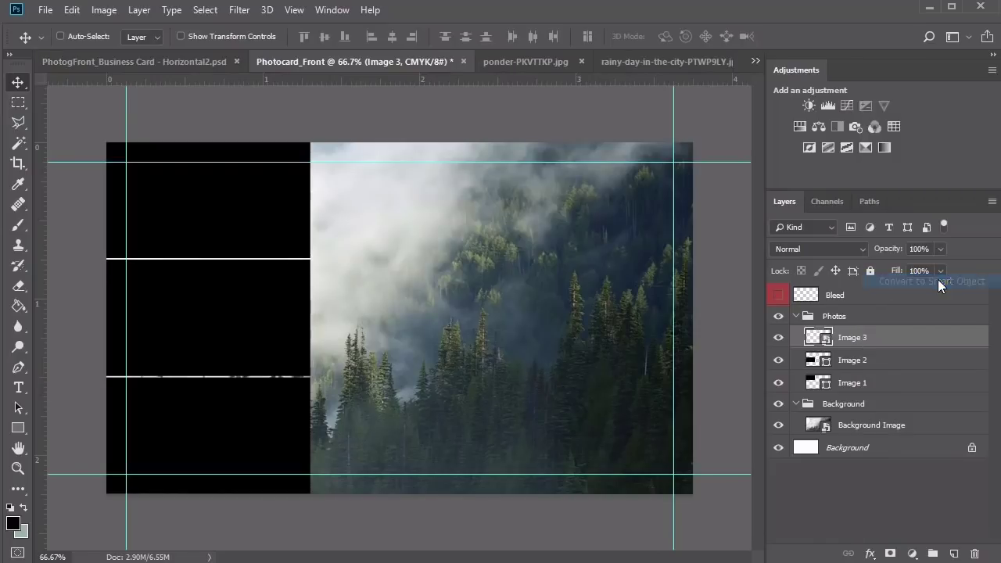
pyautogui.rightClick(879, 362)
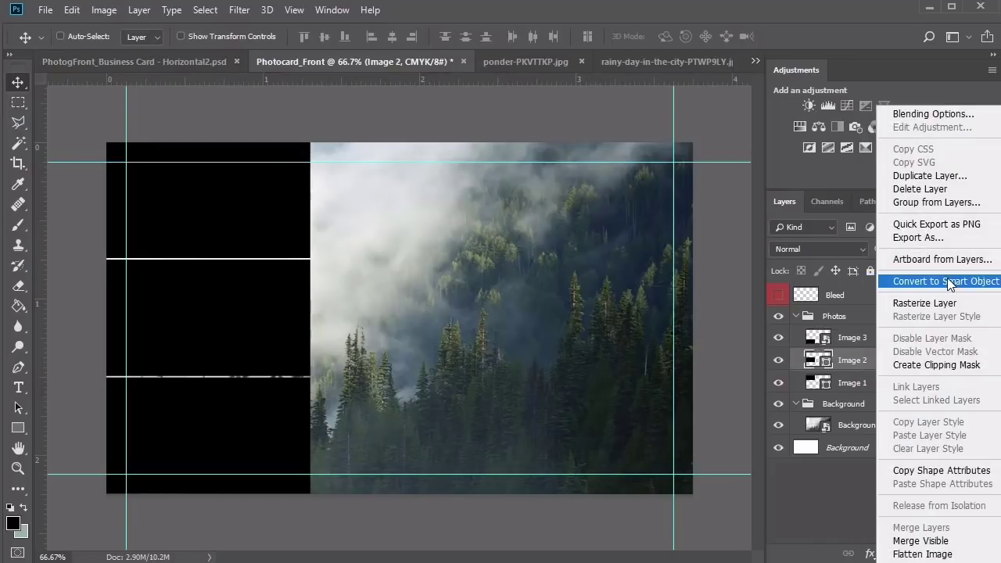
pyautogui.click(948, 280)
pyautogui.rightClick(869, 388)
pyautogui.click(950, 282)
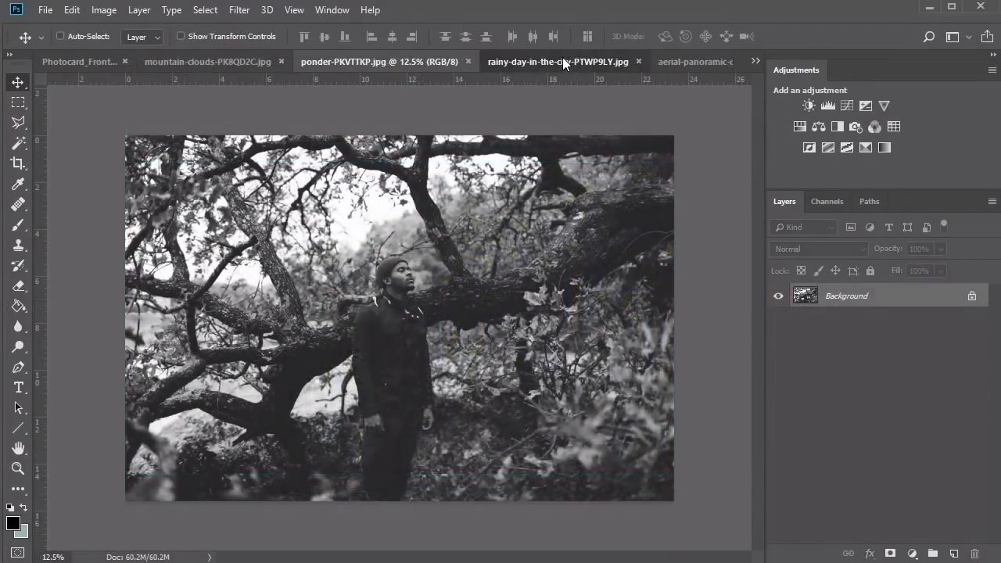
# Step: Paste the Manhattan cityscape photo into Image 1.psb and transform it so the tall spired skyscraper fills the frame
pyautogui.click(563, 59)
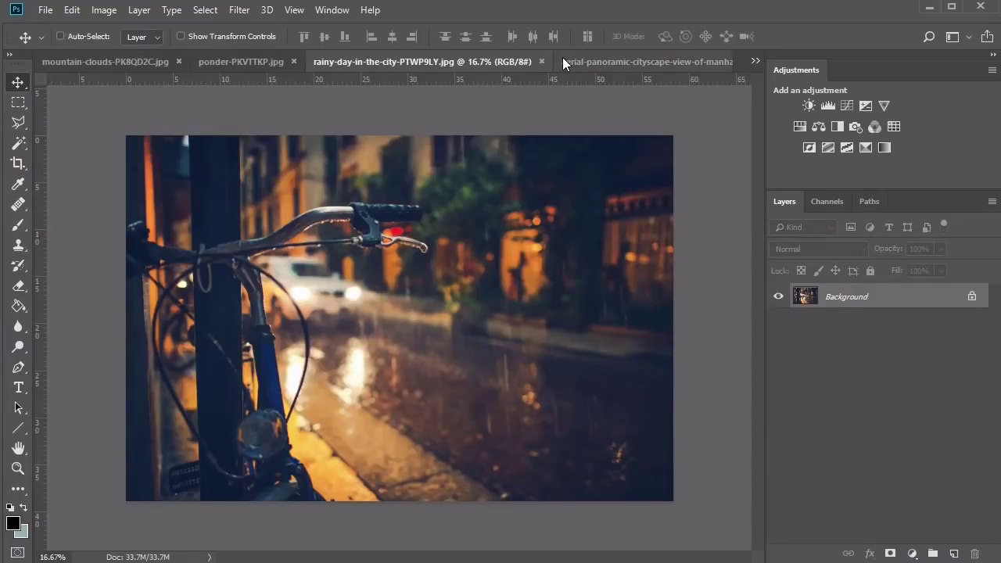
pyautogui.click(611, 64)
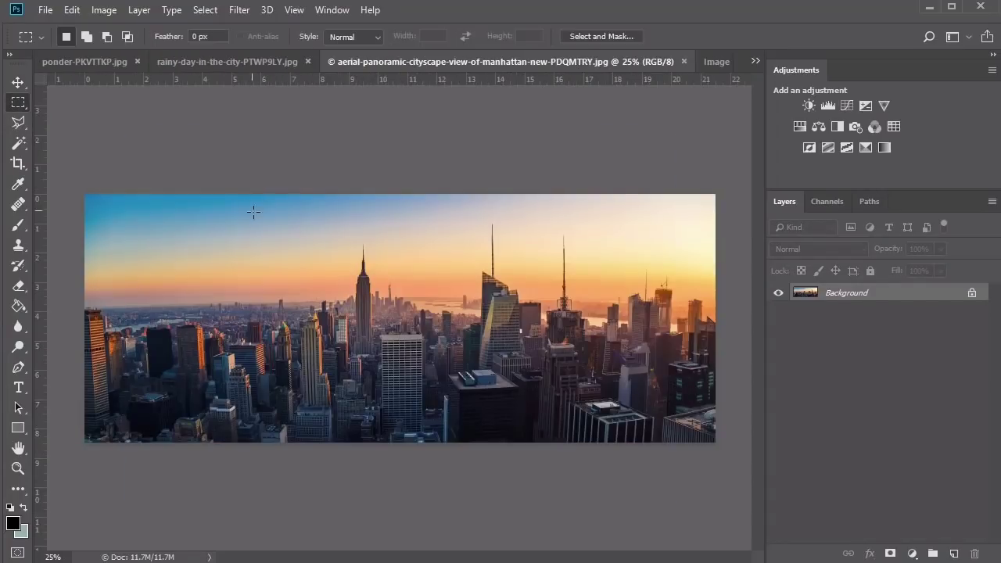
pyautogui.hotkey('ctrl', 'v')
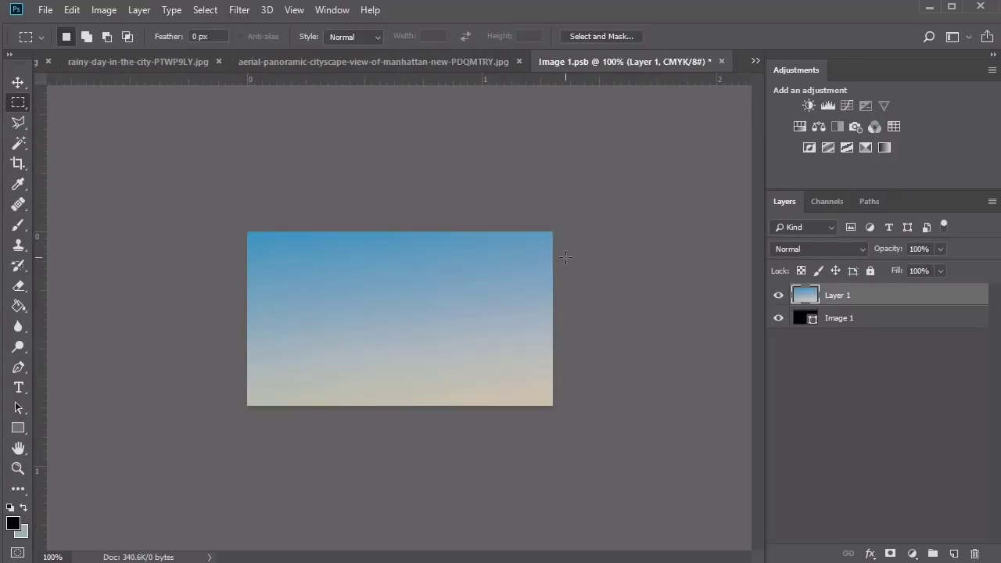
pyautogui.press('v')
pyautogui.moveTo(509, 376); pyautogui.dragTo(280, 266)
pyautogui.click(709, 35)
# Step: Save Image 1.psb and return to the Photocard_Front document
pyautogui.click(46, 9)
pyautogui.click(84, 168)
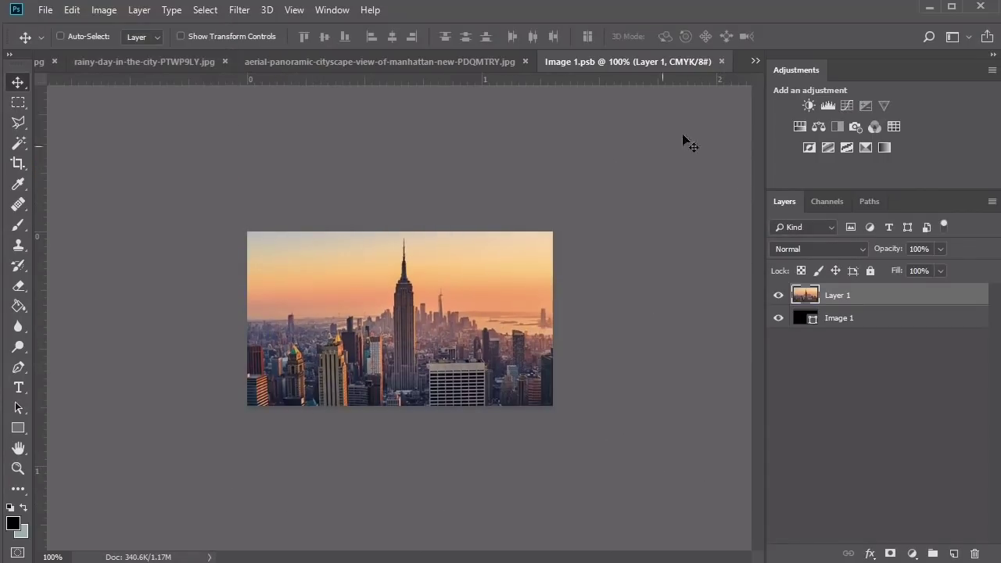
pyautogui.click(750, 59)
pyautogui.click(773, 83)
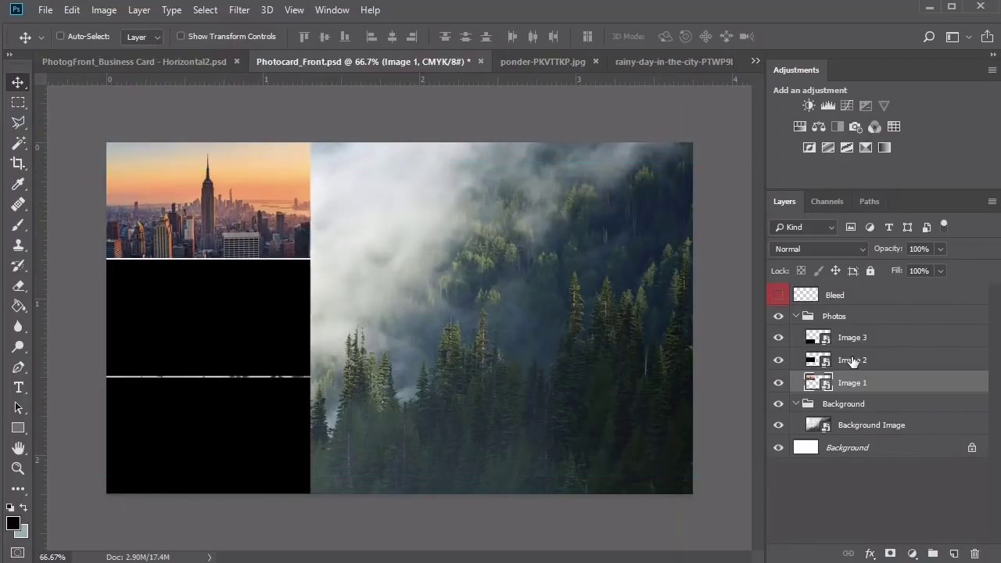
# Step: Open the Image 2 smart object and scale its black-and-white portrait copy down to frame the man's head and torso
pyautogui.click(822, 360)
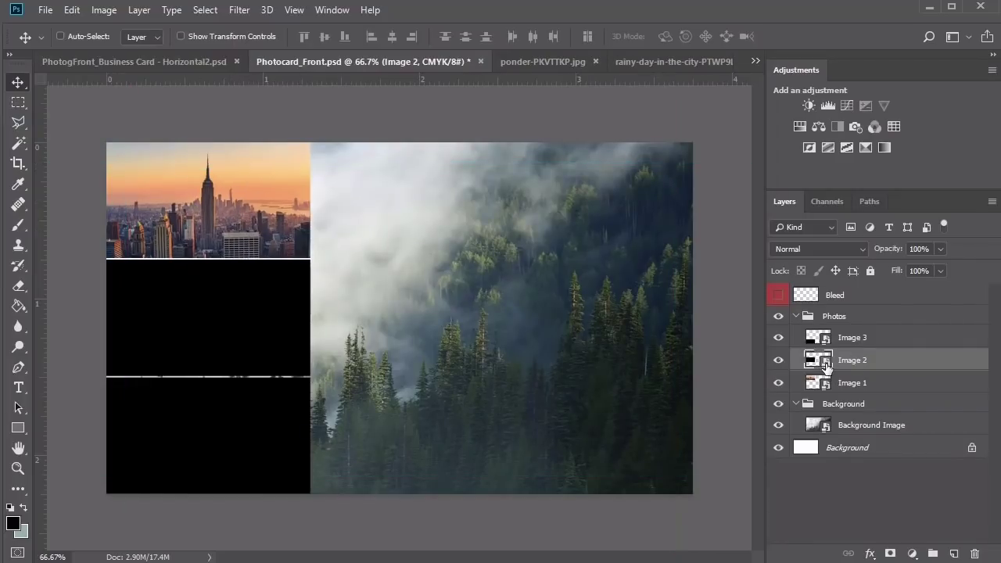
pyautogui.doubleClick(826, 365)
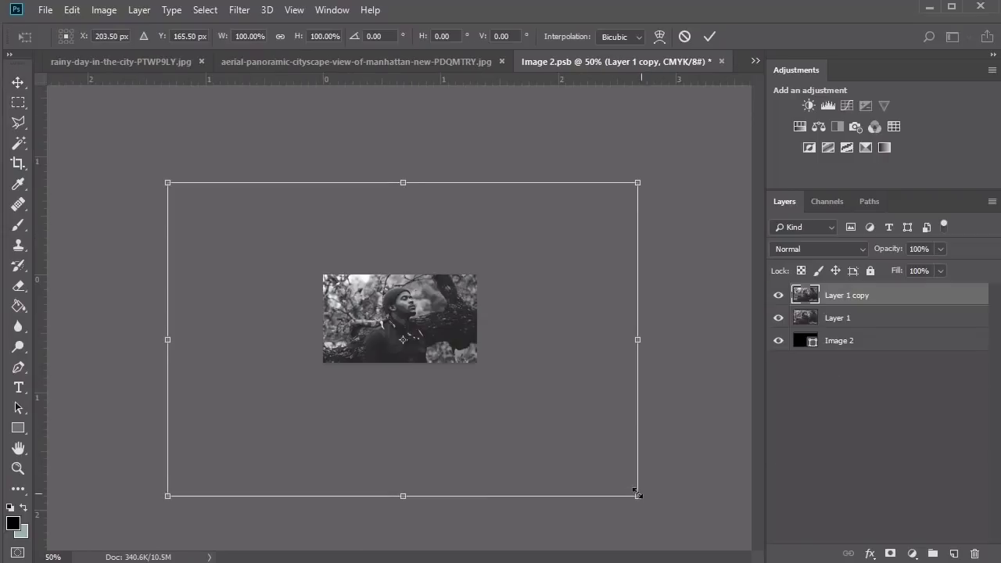
pyautogui.moveTo(637, 492); pyautogui.dragTo(611, 478)
pyautogui.click(570, 420)
pyautogui.click(568, 425)
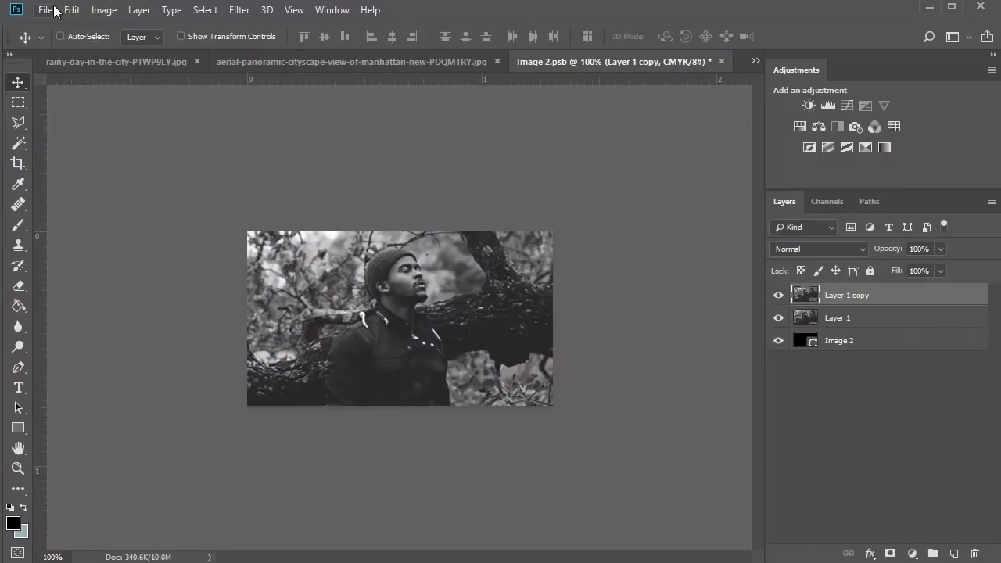
# Step: Save Image 2.psb and switch to another open document
pyautogui.click(53, 11)
pyautogui.click(53, 168)
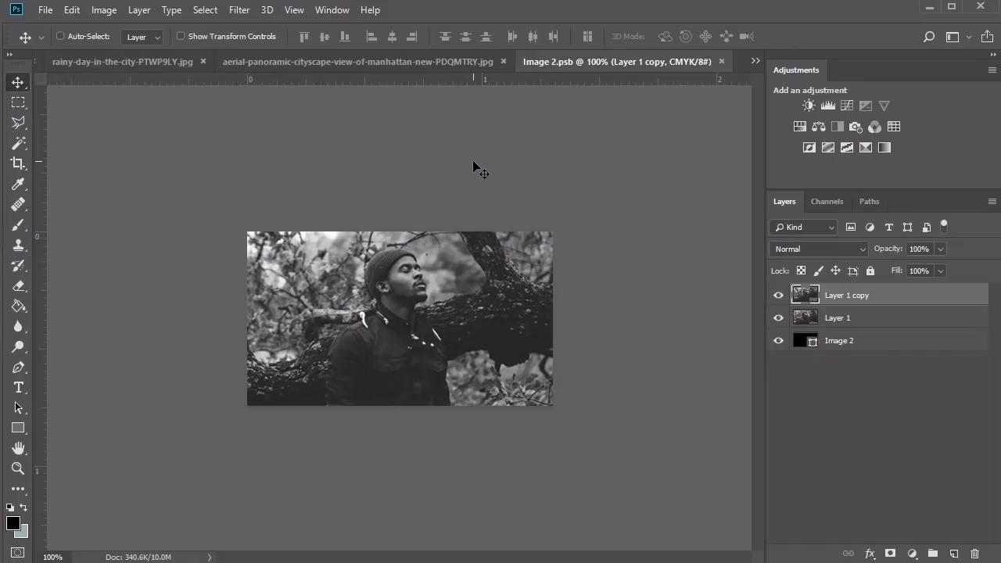
pyautogui.click(756, 60)
pyautogui.click(776, 82)
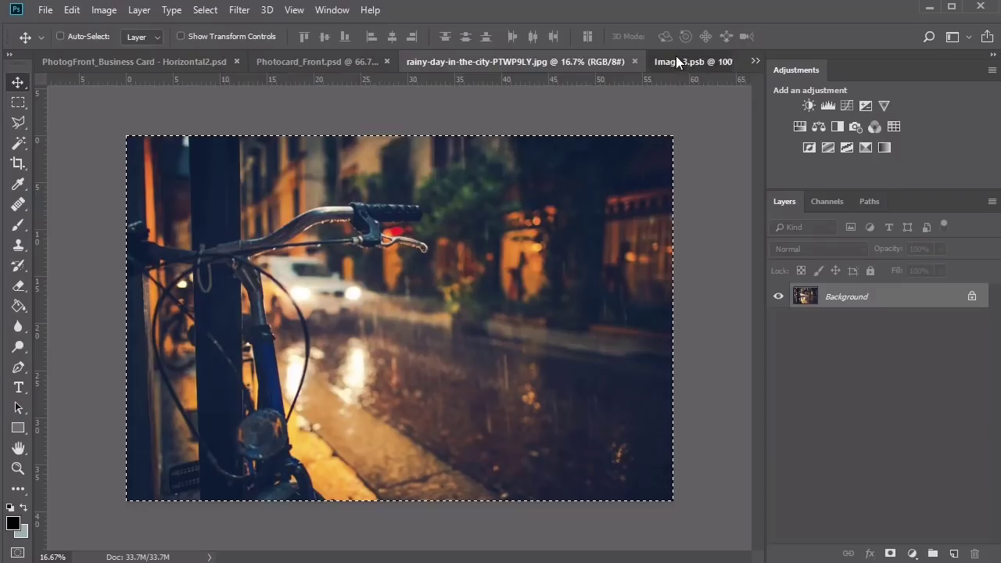
# Step: Paste the rainy street bicycle photo into Image 3.psb and scale it down to fill the frame
pyautogui.click(675, 61)
pyautogui.hotkey('ctrl', 'v')
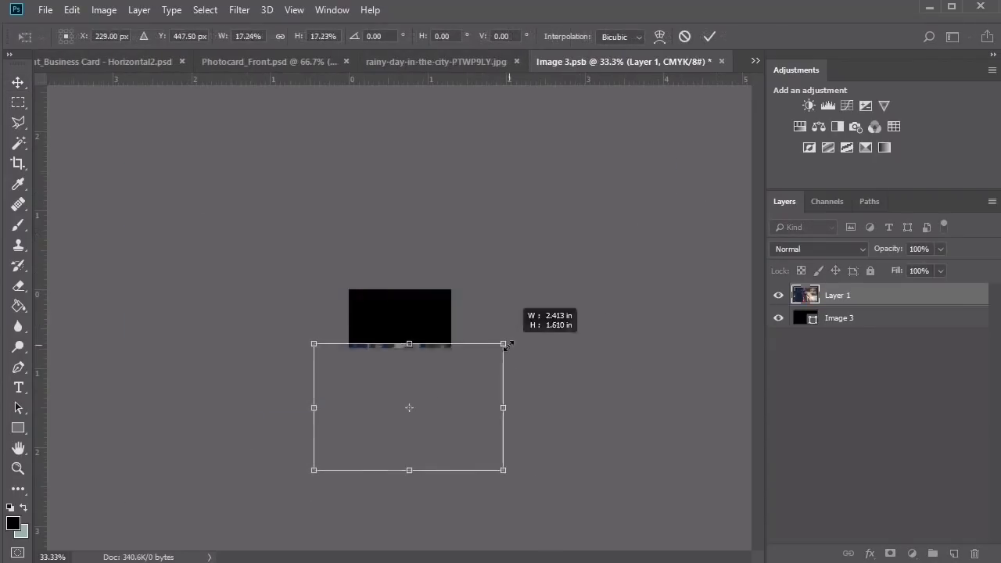
pyautogui.moveTo(444, 419); pyautogui.dragTo(454, 344)
pyautogui.moveTo(492, 381); pyautogui.dragTo(469, 371)
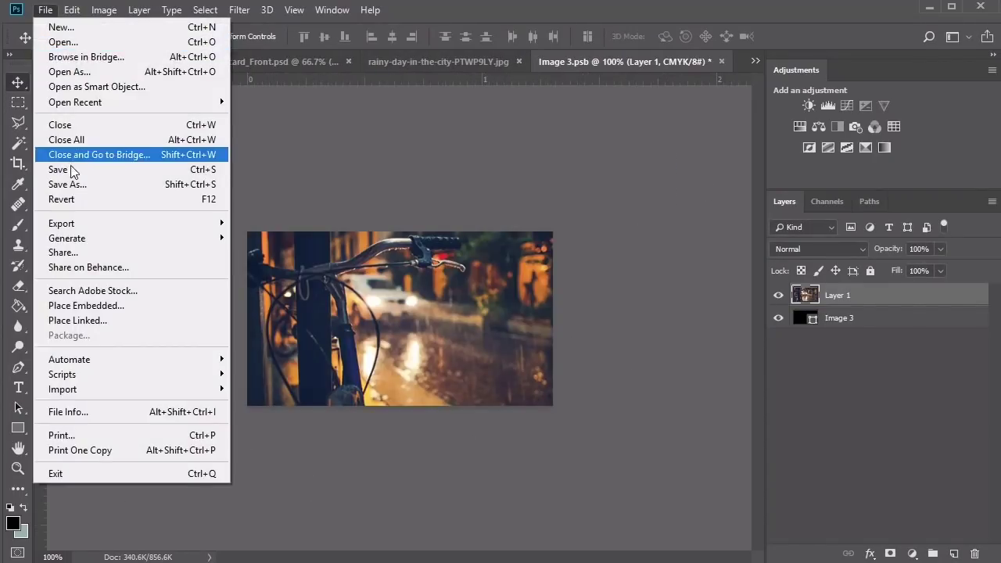
# Step: Save Image 3.psb and return to Photocard_Front.psd
pyautogui.click(71, 170)
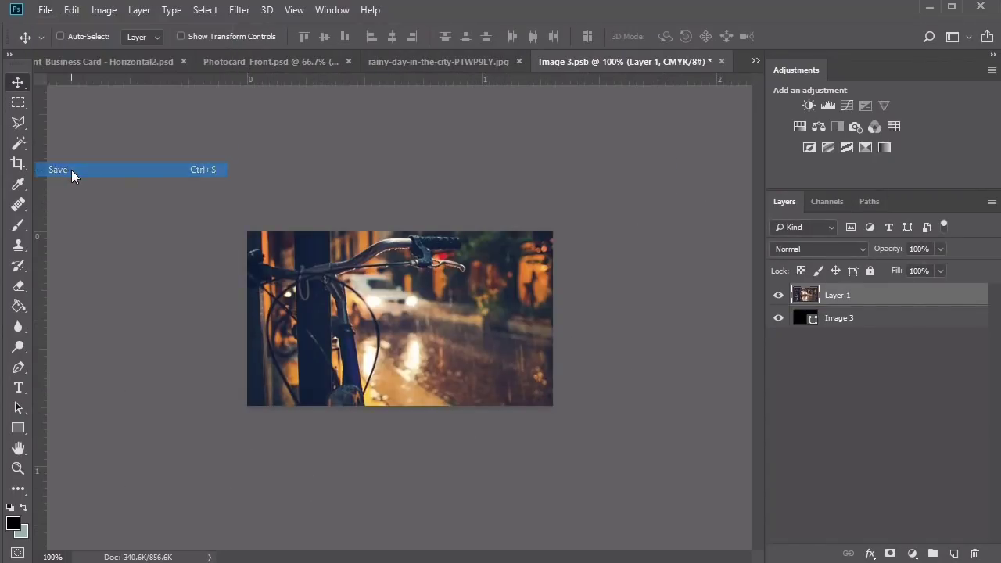
pyautogui.click(756, 61)
pyautogui.click(786, 84)
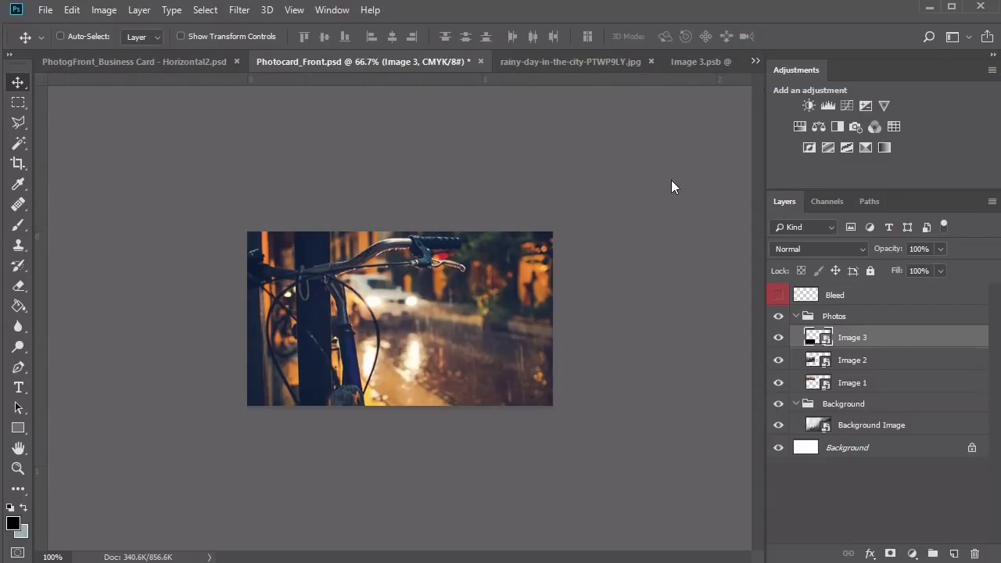
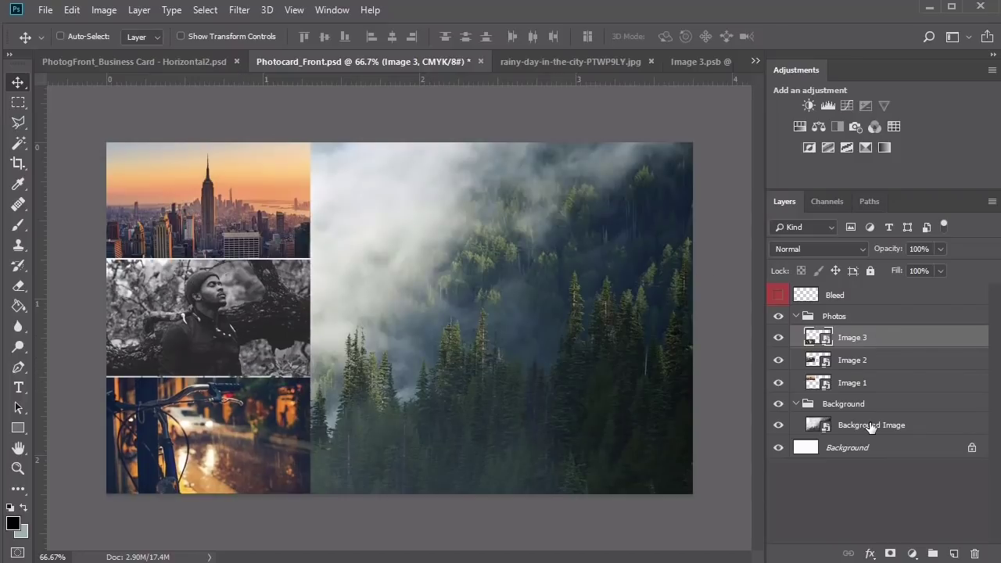
# Step: Apply a black Color Overlay to the Background Image layer in Color Dodge mode at 25% opacity and compare it on and off
pyautogui.click(870, 426)
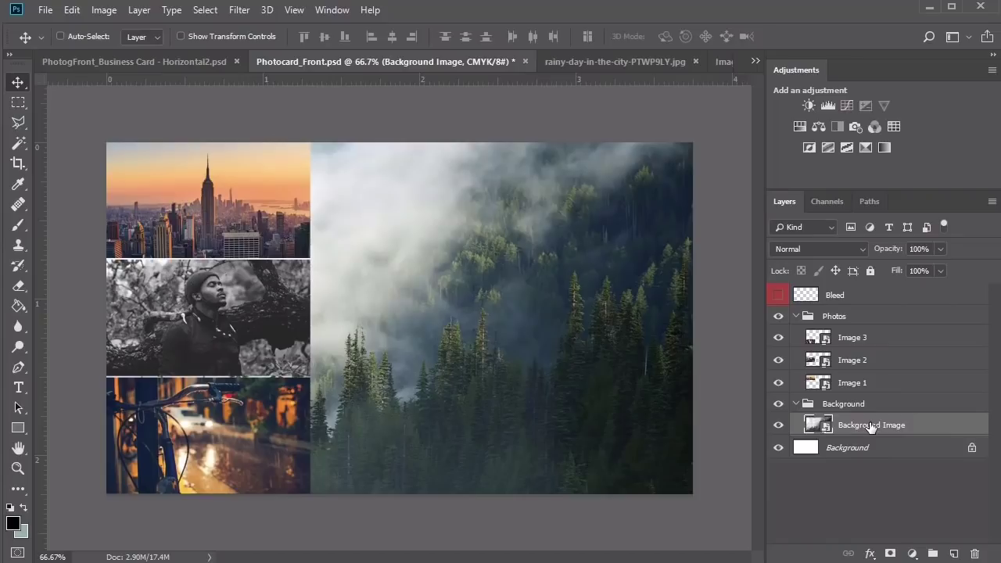
pyautogui.rightClick(870, 426)
pyautogui.click(885, 97)
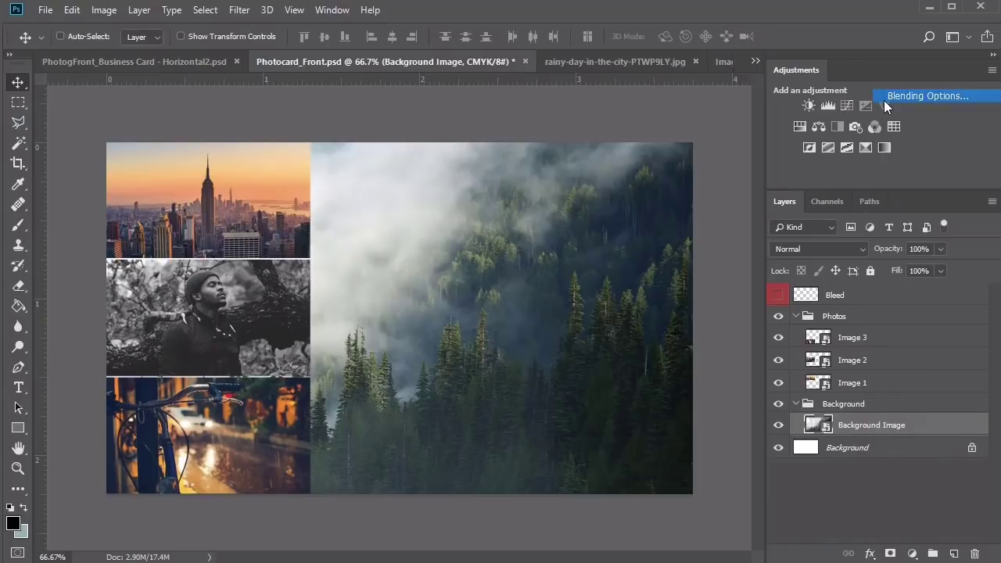
pyautogui.click(611, 196)
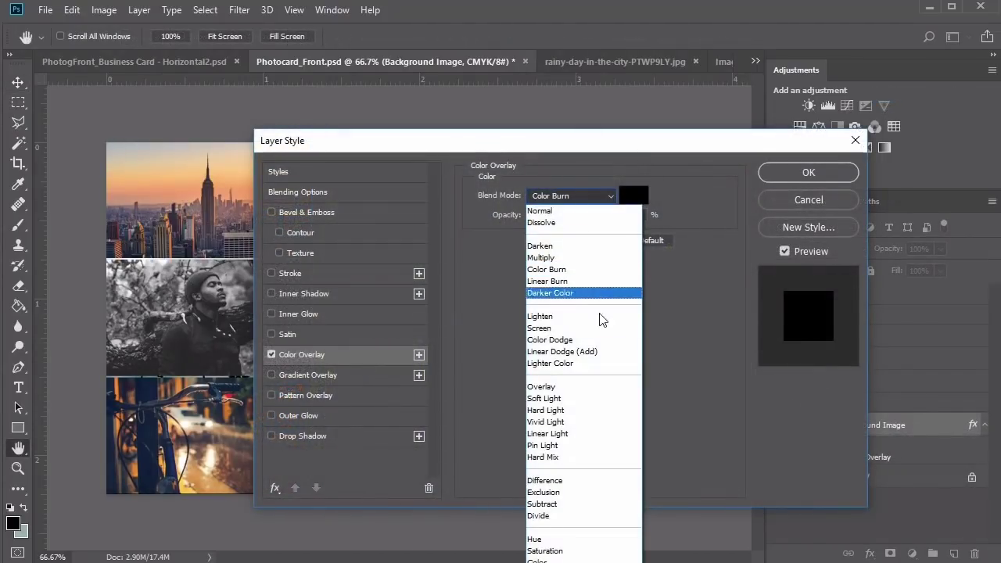
pyautogui.click(599, 340)
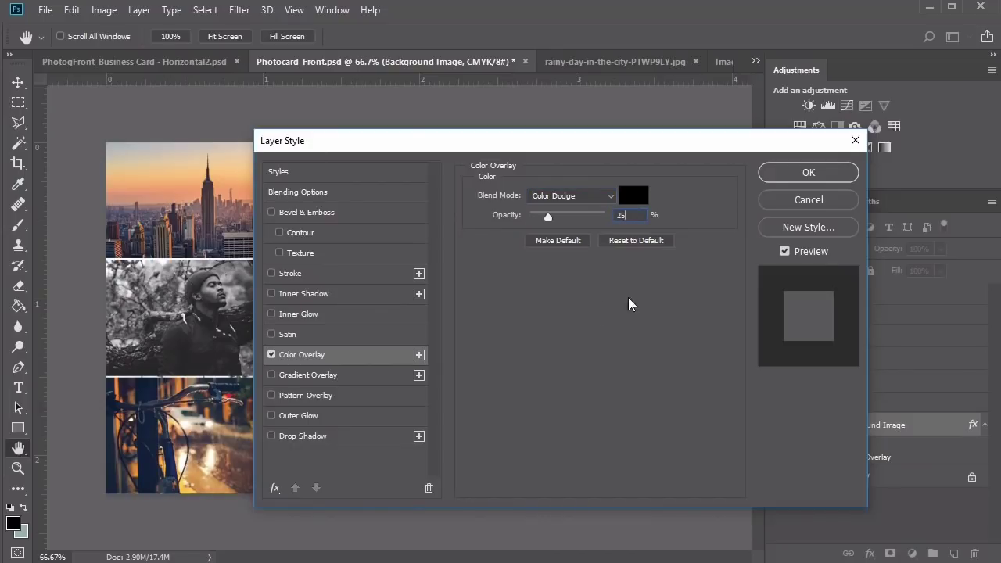
pyautogui.click(772, 172)
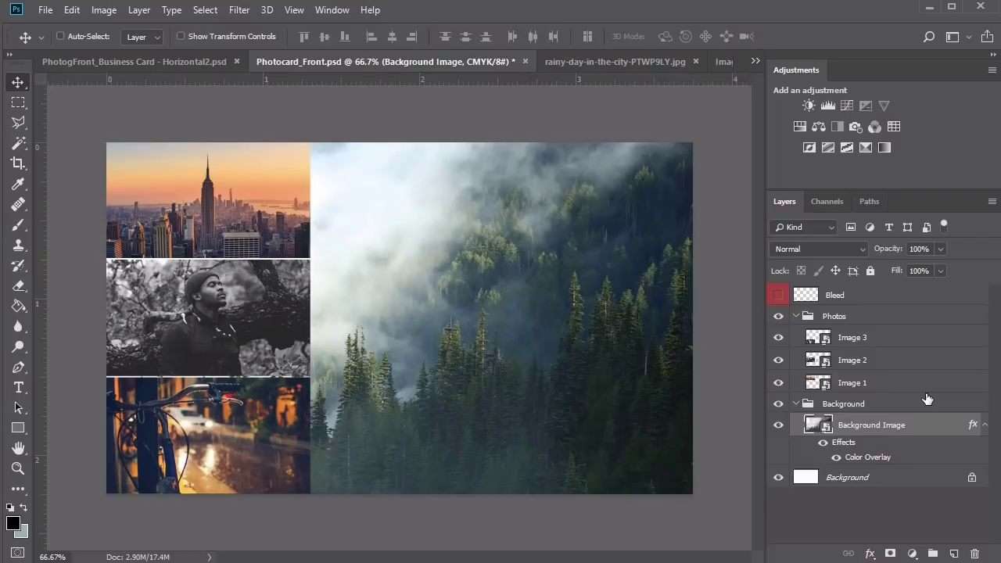
pyautogui.click(834, 458)
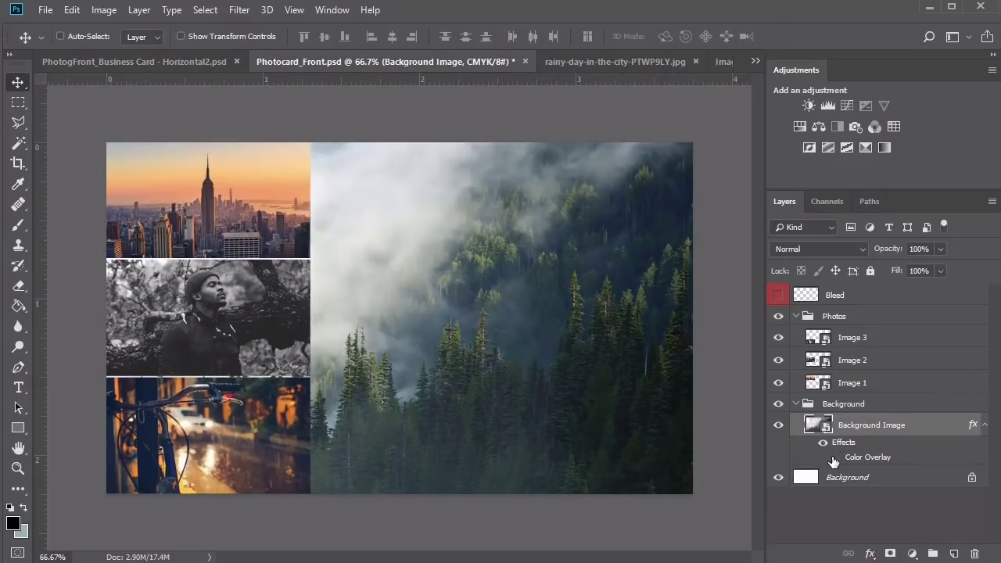
pyautogui.click(834, 460)
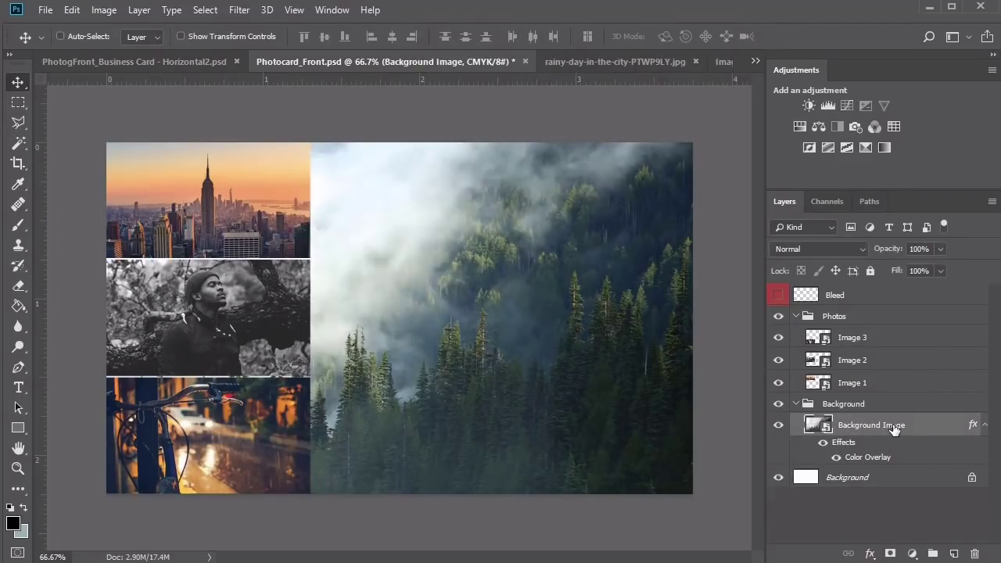
# Step: Add a layer named Black Fill above the Background Image layer and clip it to that image
pyautogui.click(953, 553)
pyautogui.rightClick(876, 427)
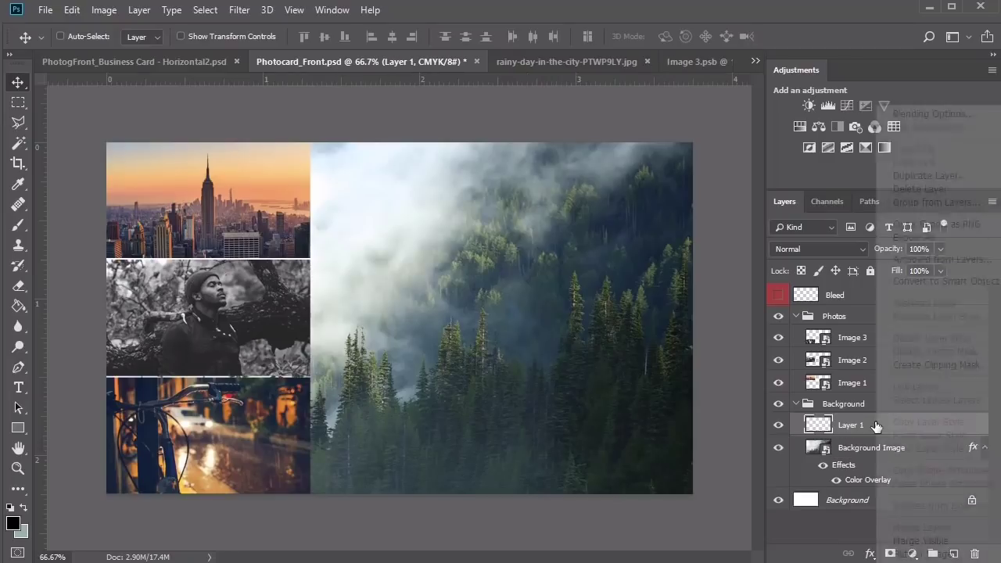
pyautogui.click(913, 364)
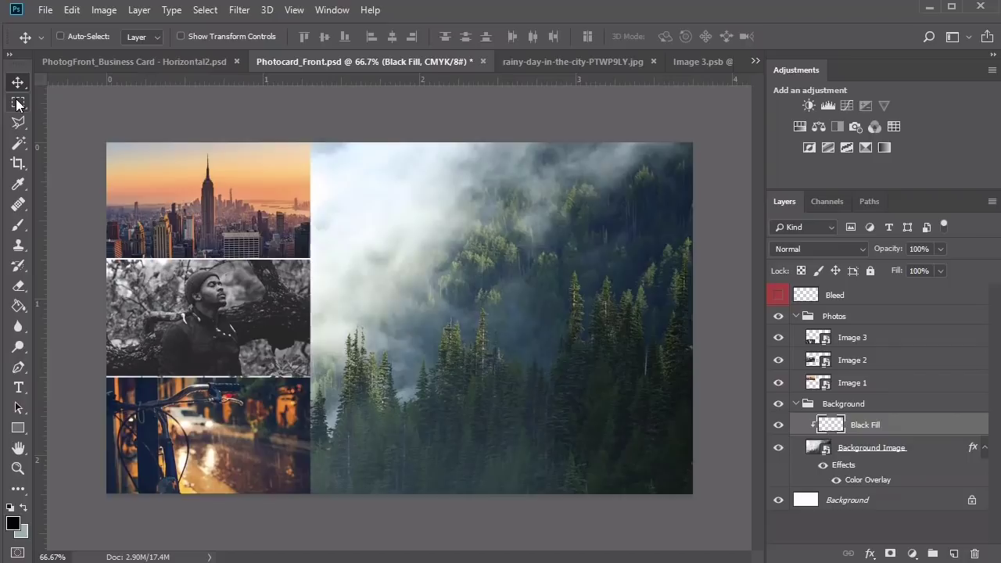
# Step: Fill the area behind the three photos with black on the Black Fill layer and nudge it left to thin the dividing line
pyautogui.click(18, 103)
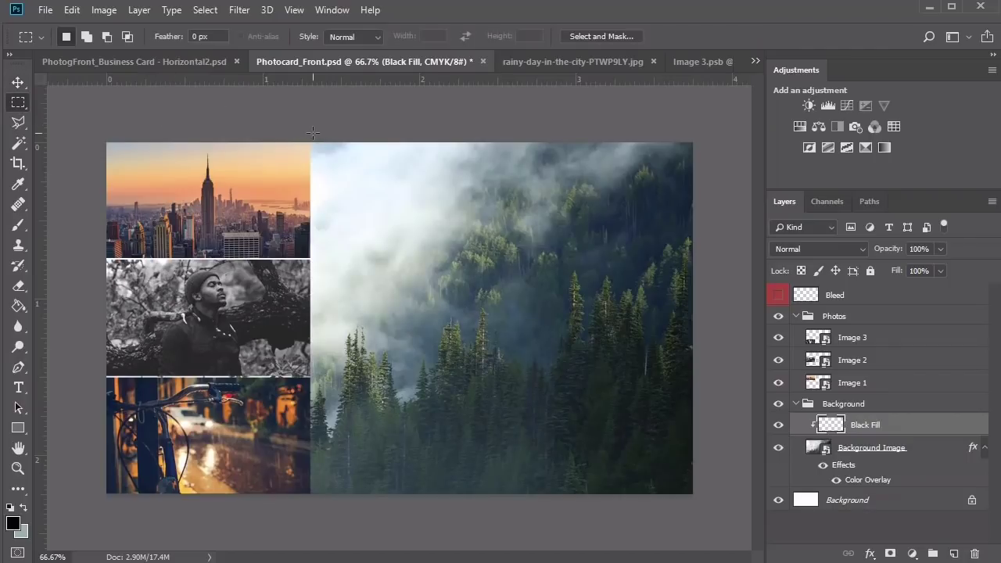
pyautogui.moveTo(312, 139)
pyautogui.mouseDown()
pyautogui.moveTo(302, 192)
pyautogui.moveTo(129, 399)
pyautogui.moveTo(125, 505)
pyautogui.moveTo(103, 529)
pyautogui.mouseUp()
pyautogui.press('g')
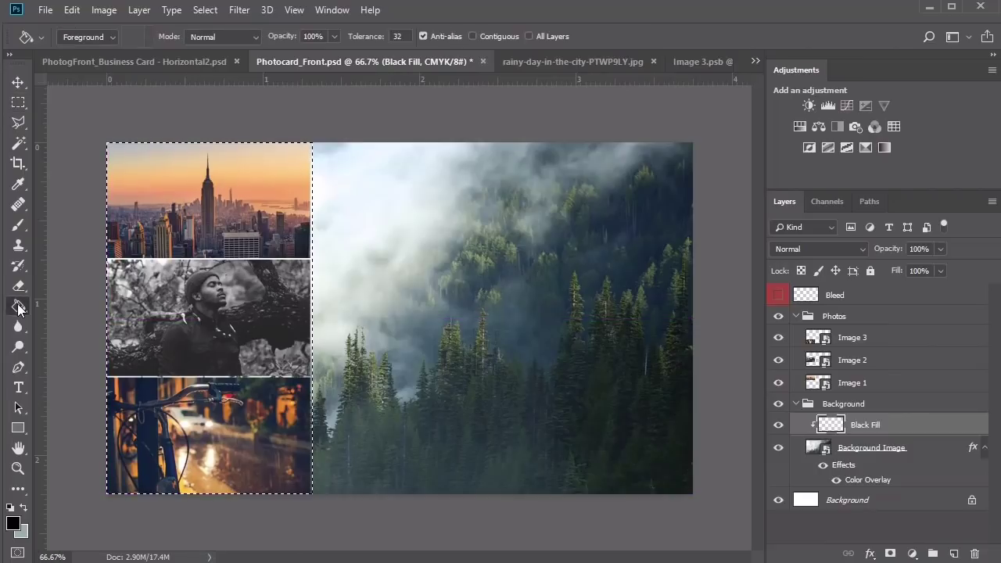
pyautogui.click(302, 315)
pyautogui.hotkey('ctrl', 'd')
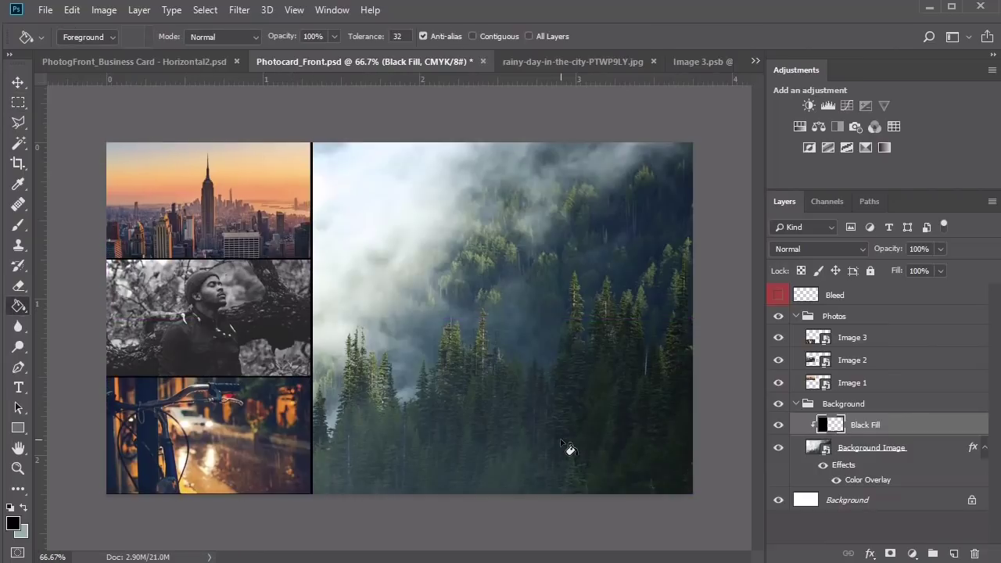
pyautogui.press('v')
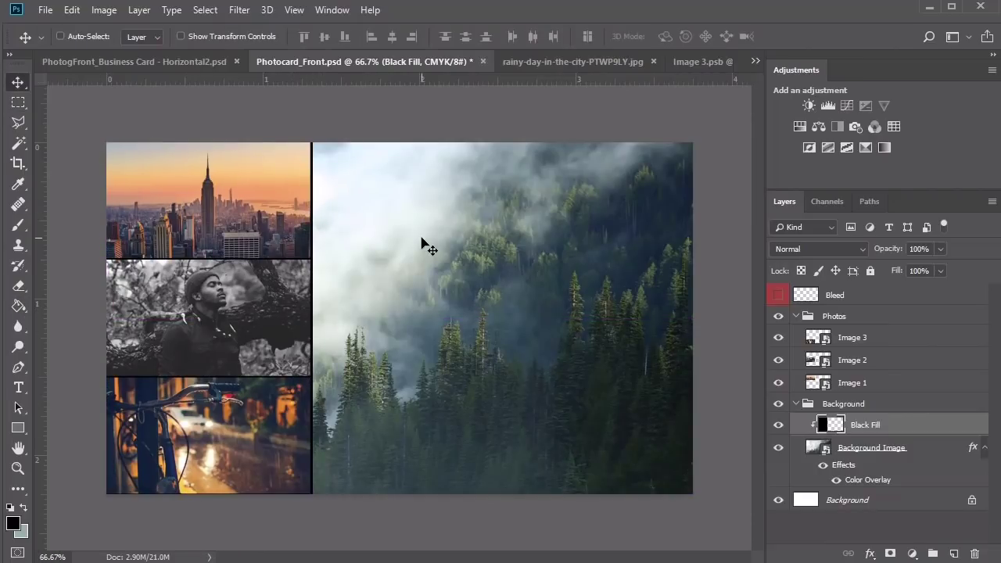
pyautogui.press('Left')
pyautogui.press('Left')
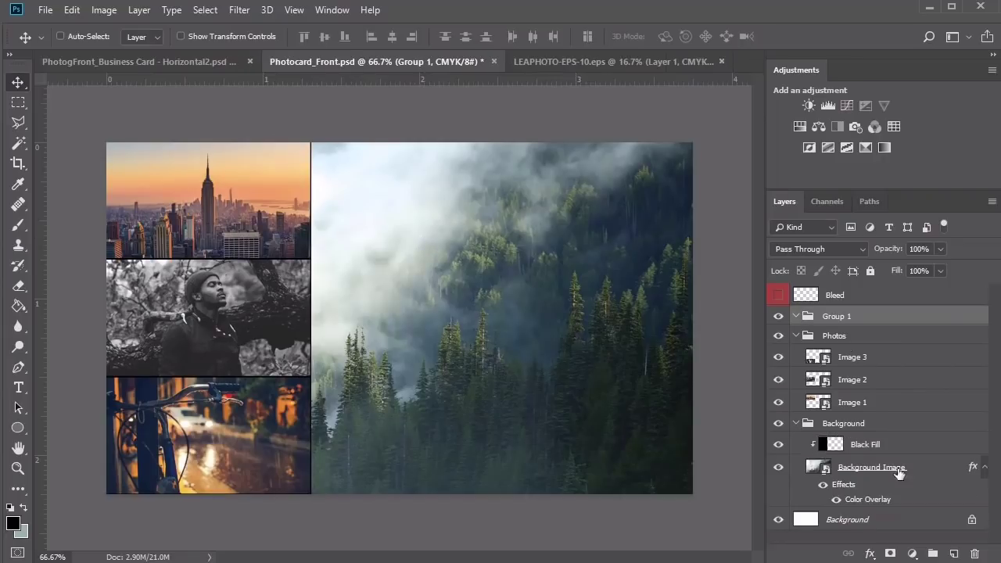
# Step: Name the new group LOGO and create a black 305 × 305 px ellipse inside it
pyautogui.doubleClick(840, 315)
pyautogui.write('LOGO')
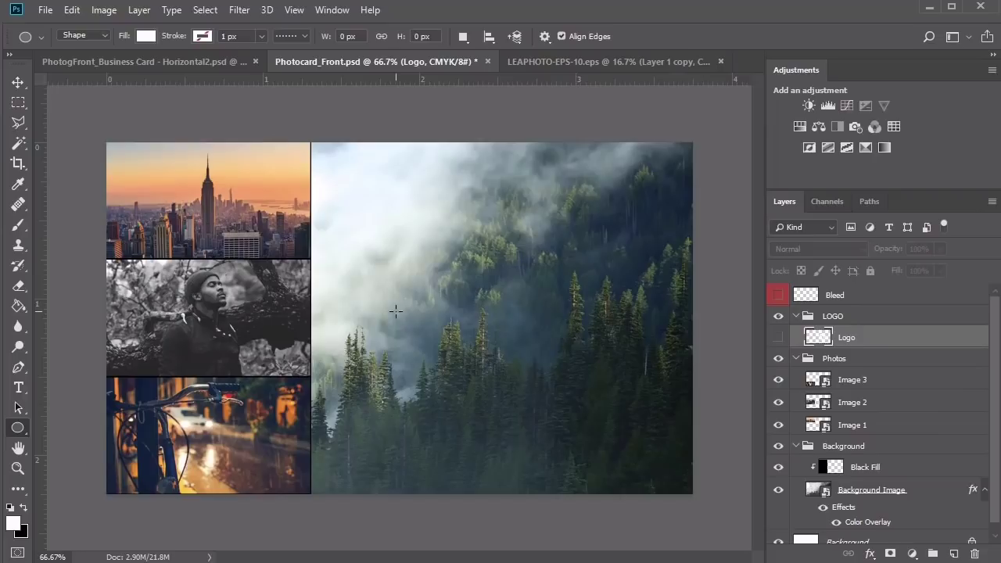
pyautogui.click(396, 311)
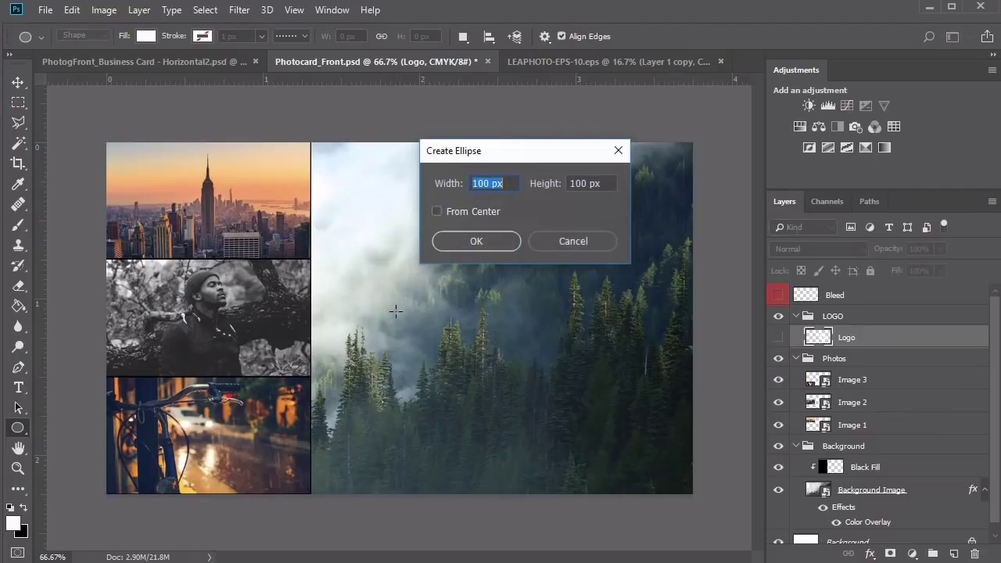
pyautogui.write('305')
pyautogui.press('Tab')
pyautogui.write('3')
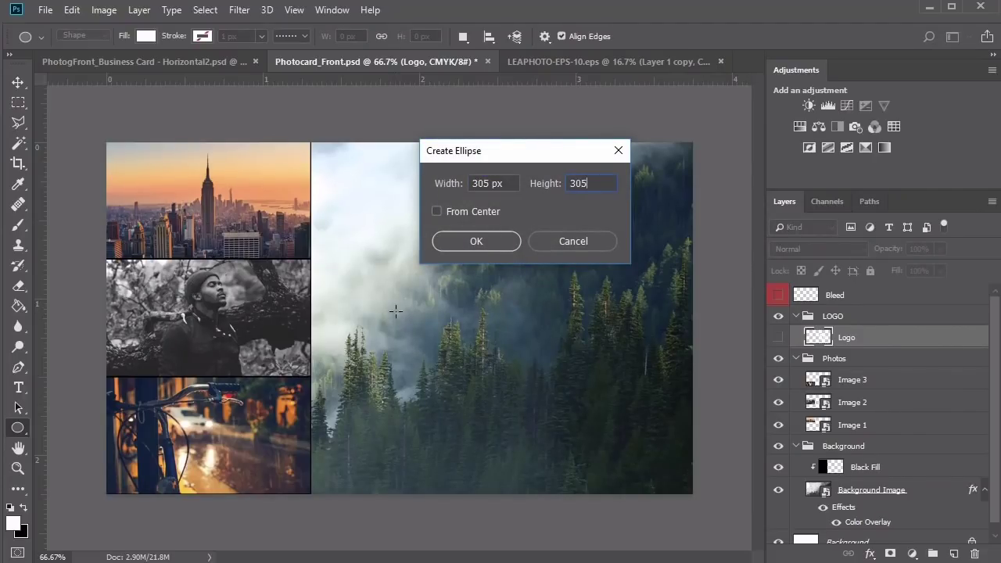
pyautogui.press('Return')
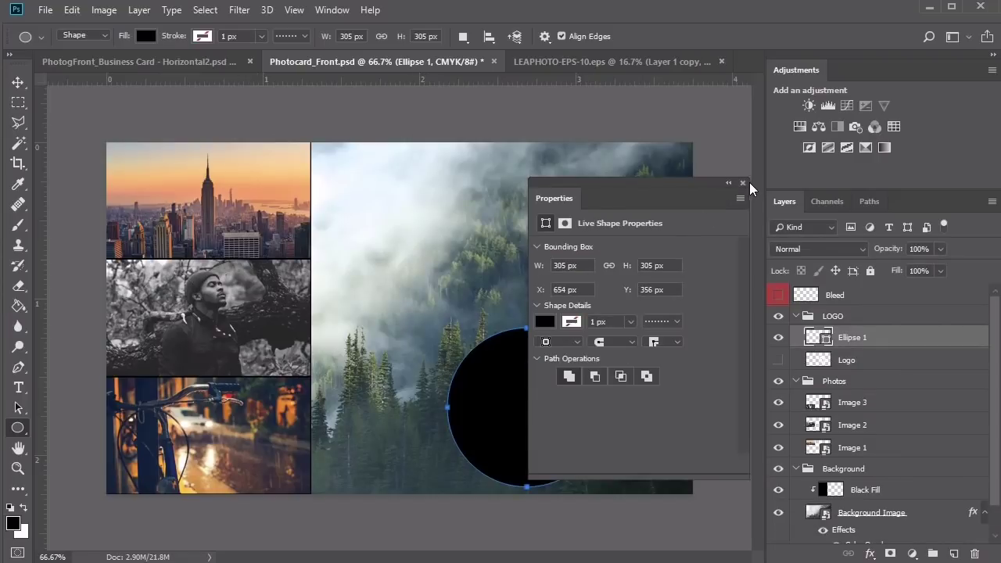
pyautogui.click(743, 183)
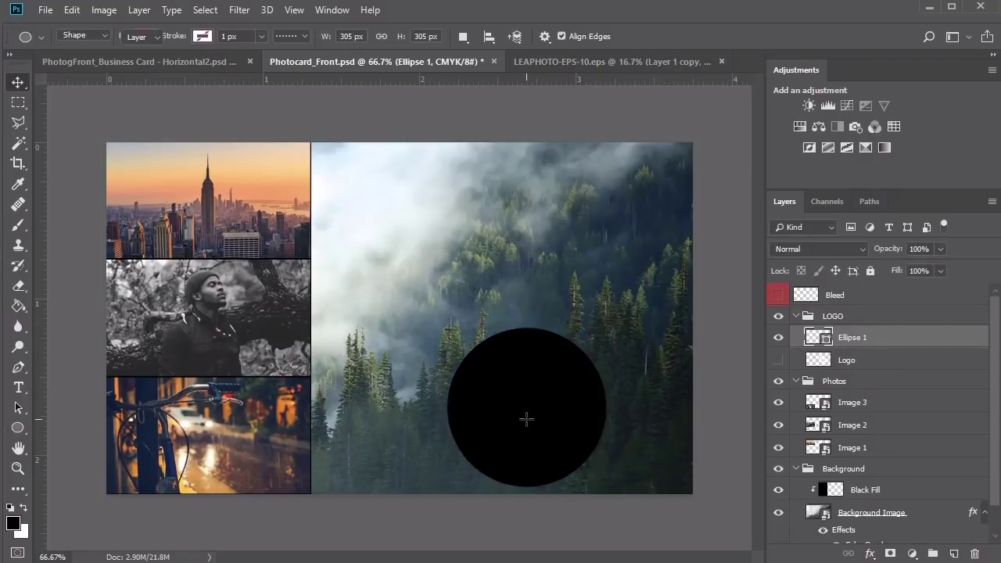
# Step: Move the ellipse to the middle of the forest image and set its blend mode to Screen
pyautogui.press('v')
pyautogui.moveTo(525, 425); pyautogui.dragTo(489, 323)
pyautogui.click(823, 249)
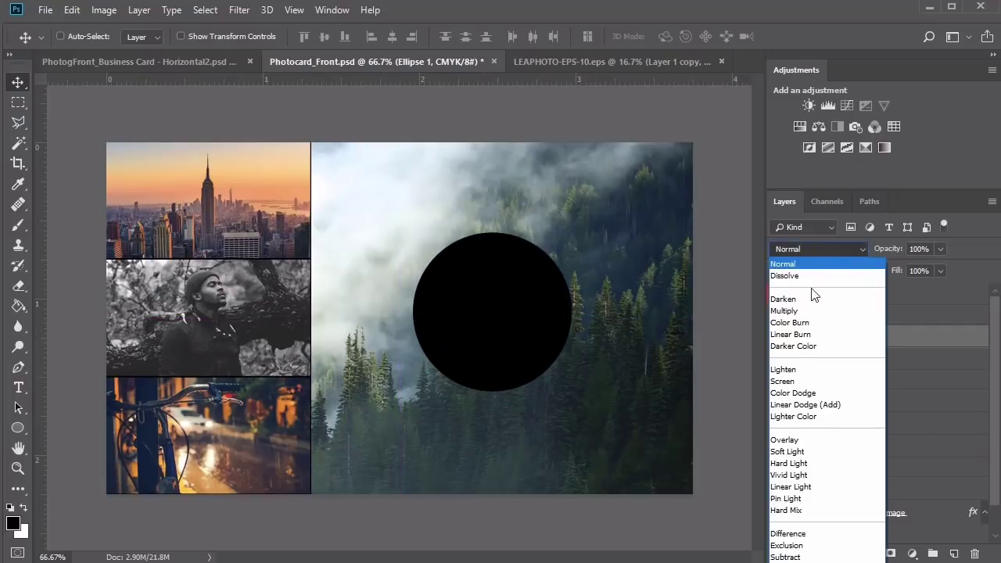
pyautogui.click(804, 382)
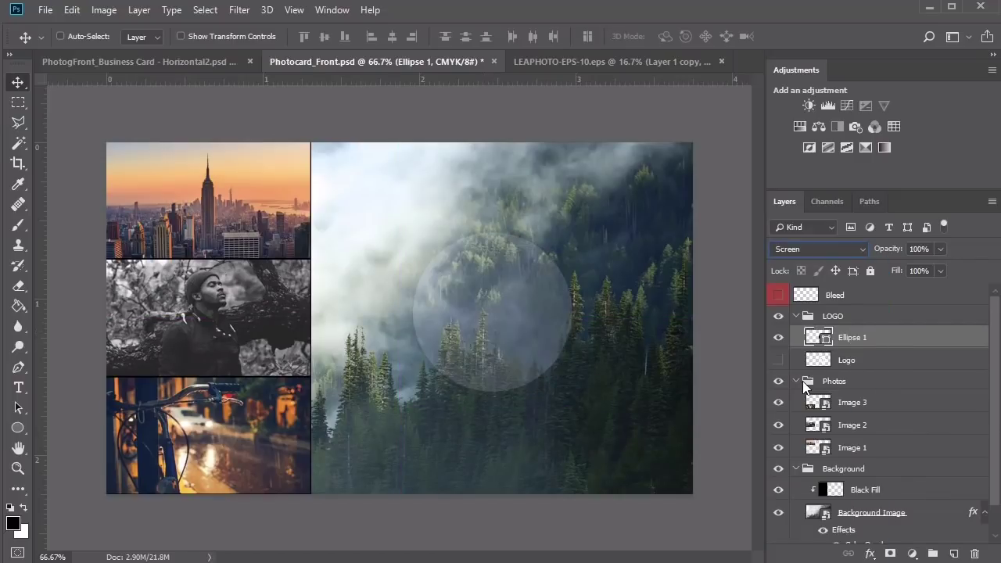
# Step: Switch to LEAPHOTO-EPS-10.eps, duplicate the logo layer and hide the original
pyautogui.click(632, 61)
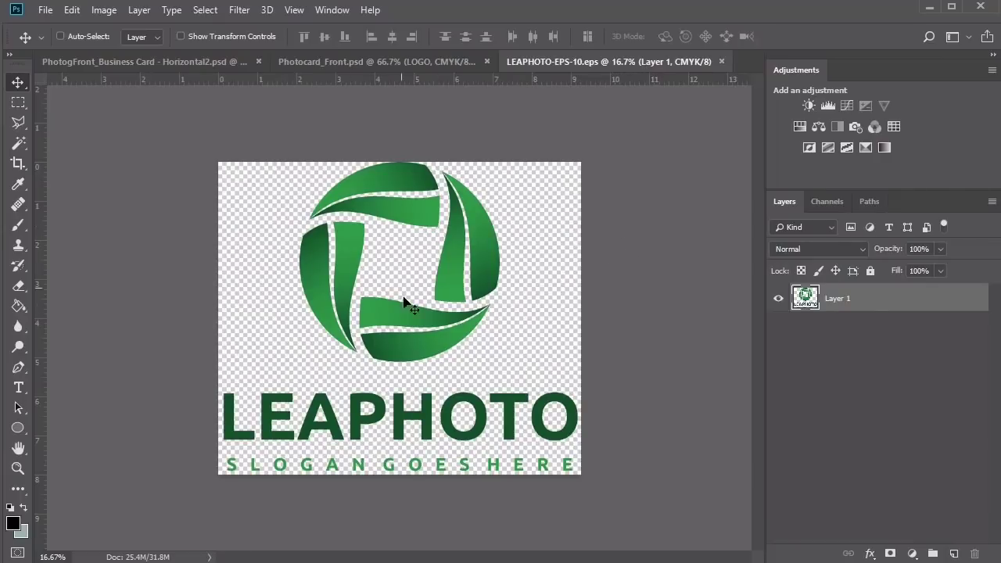
pyautogui.hotkey('ctrl', 'j')
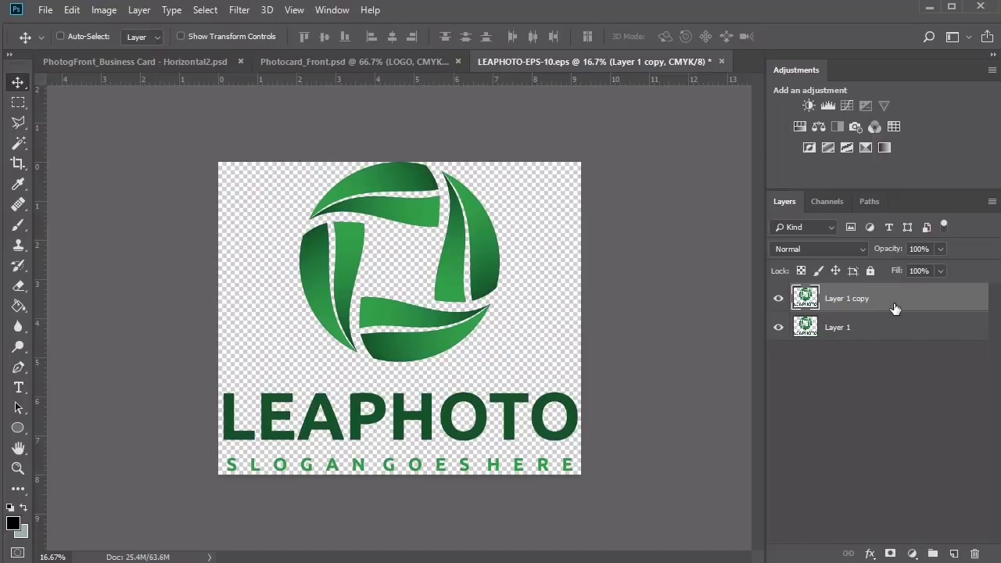
pyautogui.click(778, 330)
# Step: Turn the logo copy white with a colorized Hue/Saturation adjustment at +100 lightness
pyautogui.click(104, 9)
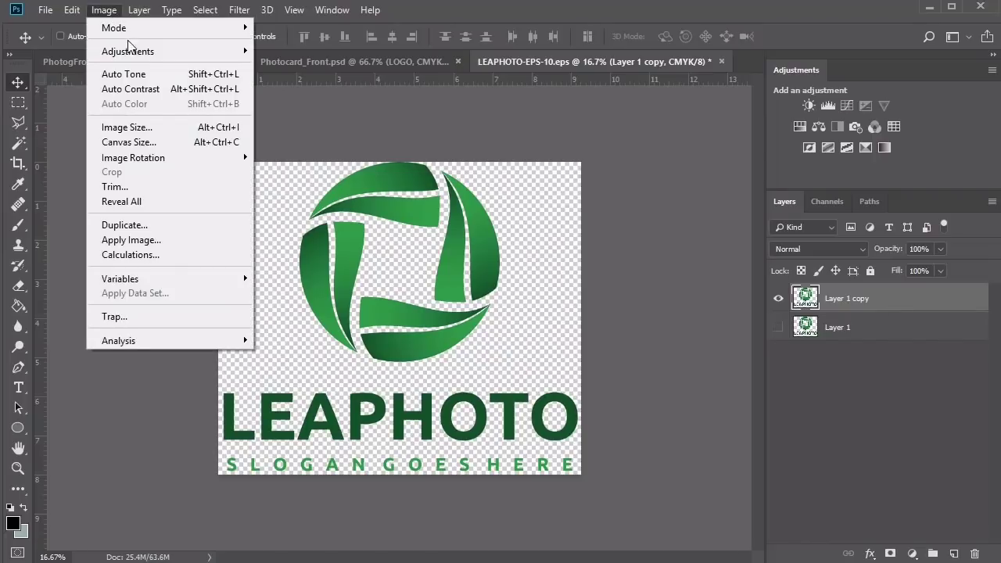
pyautogui.moveTo(140, 50)
pyautogui.click(333, 135)
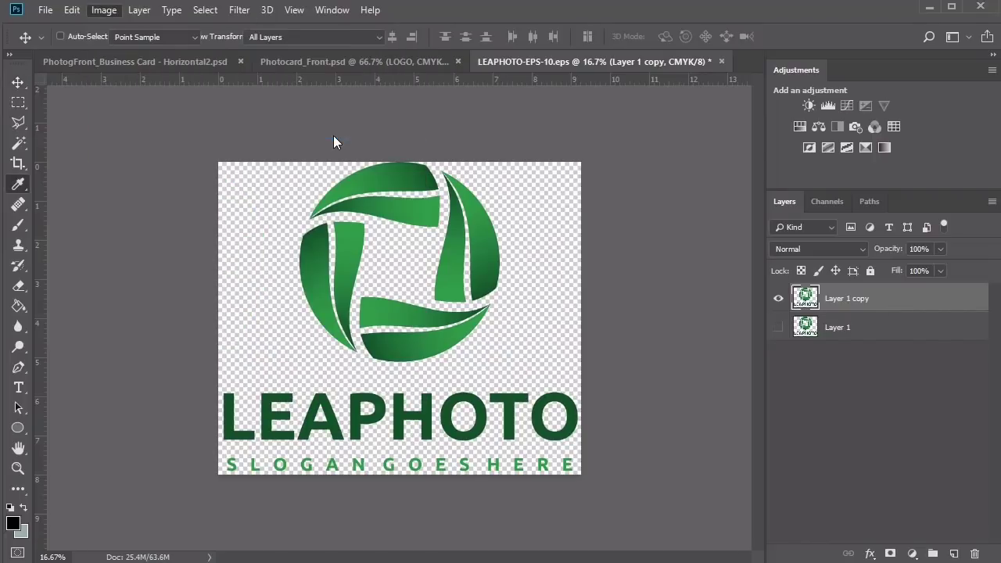
pyautogui.click(872, 417)
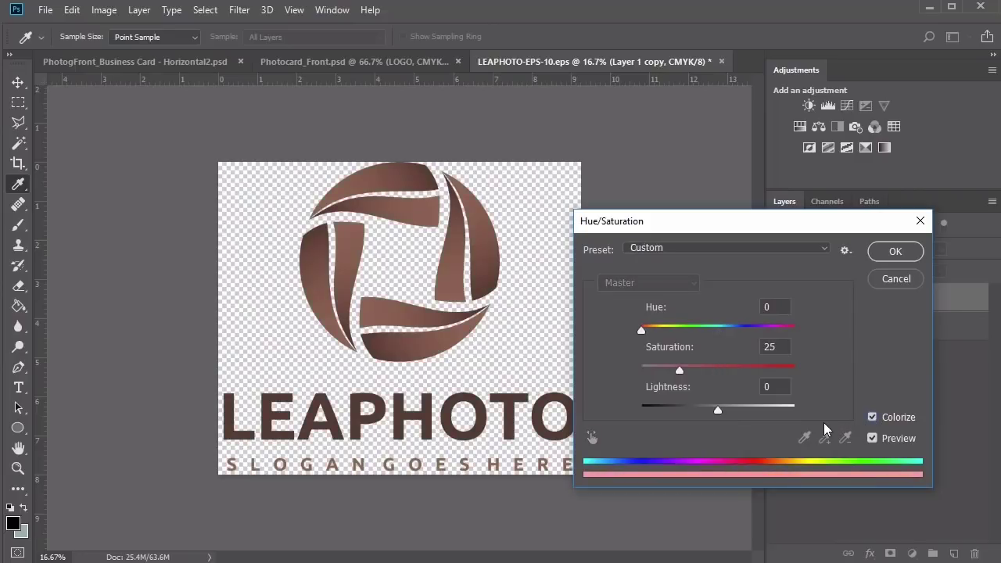
pyautogui.moveTo(718, 410); pyautogui.dragTo(829, 415)
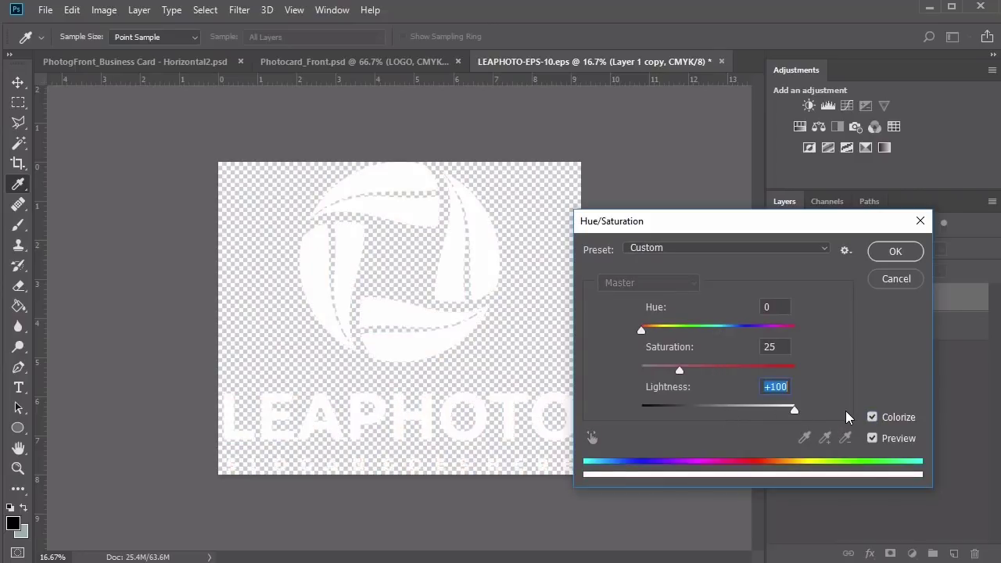
pyautogui.click(894, 251)
pyautogui.press('v')
# Step: Copy the round white emblem into Photocard_Front.psd's Logo layer and scale it down to sit in the ellipse's upper half
pyautogui.click(18, 102)
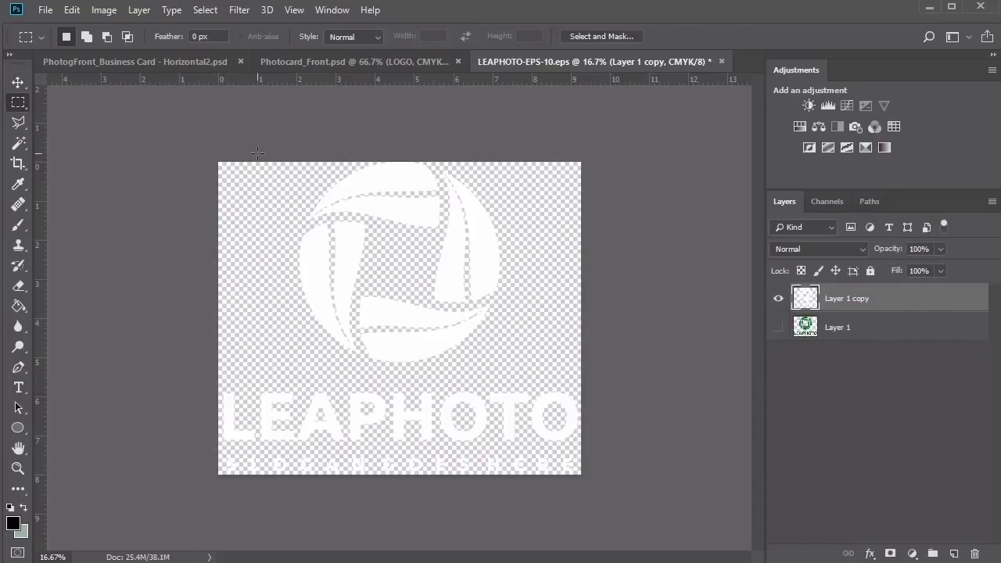
pyautogui.moveTo(282, 151); pyautogui.dragTo(519, 376)
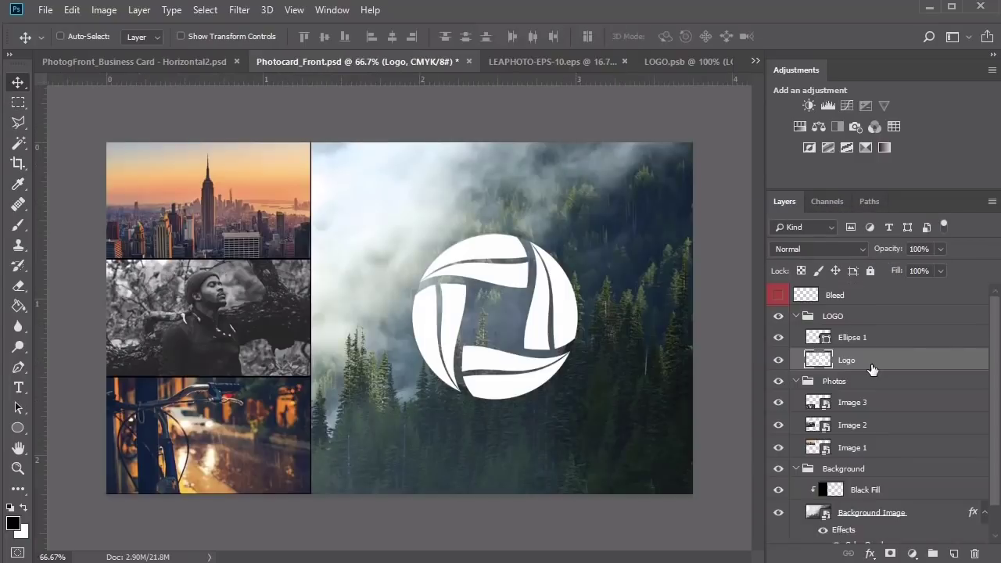
pyautogui.hotkey('ctrl', 't')
pyautogui.moveTo(579, 234); pyautogui.dragTo(513, 337)
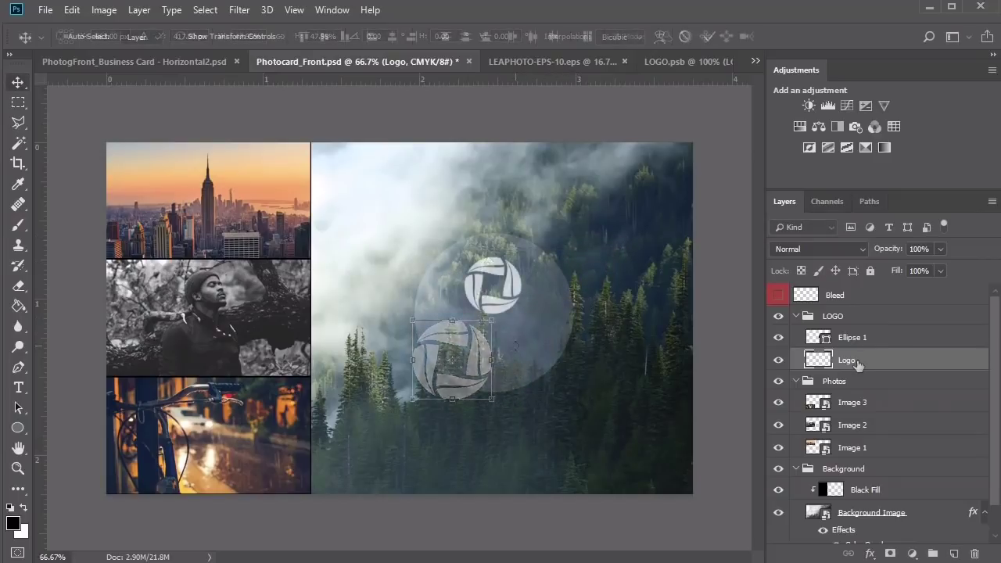
# Step: Convert the Logo layer to a smart object, and inside the logo smart object scale the green emblem down to fit the canvas
pyautogui.rightClick(859, 365)
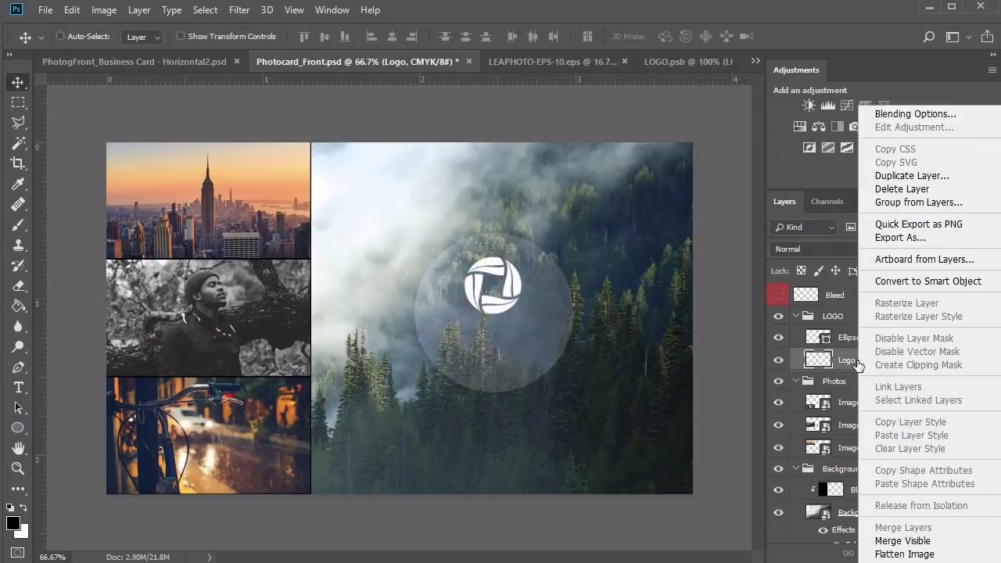
pyautogui.click(918, 281)
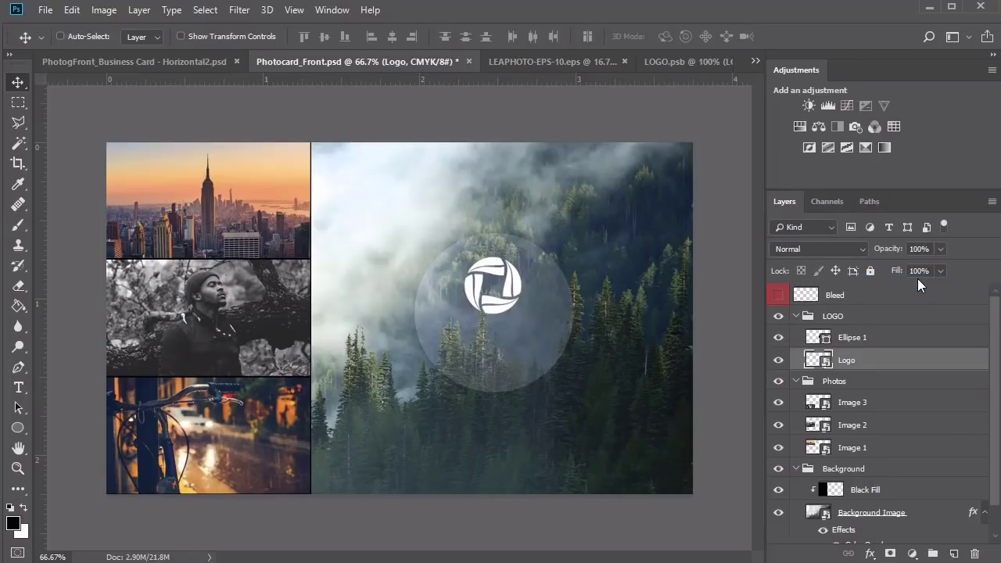
pyautogui.doubleClick(821, 361)
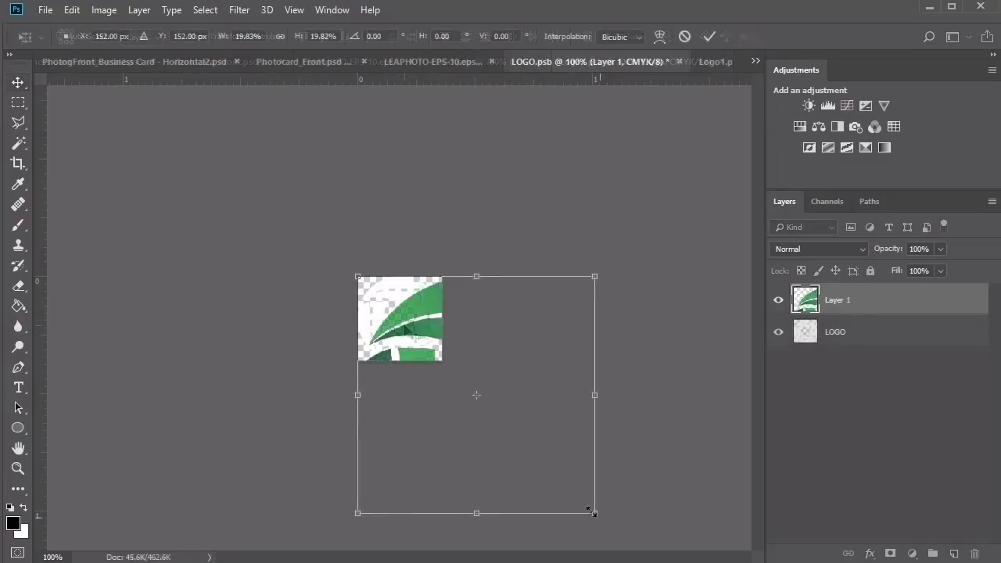
pyautogui.moveTo(592, 509); pyautogui.dragTo(439, 374)
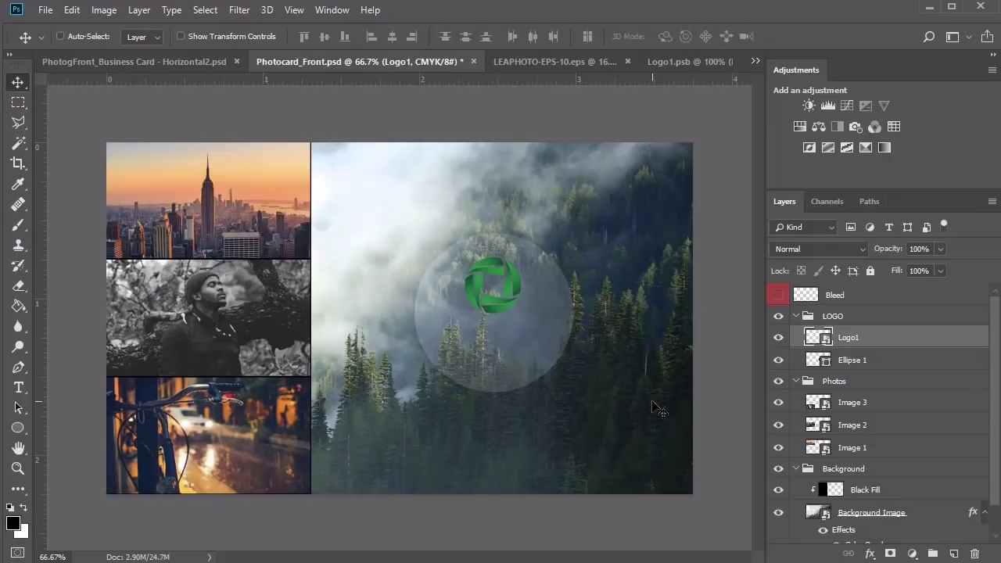
# Step: Show the white Logo layer instead of the Color layer inside the Logo1 smart object, save it and return to Photocard_Front.psd
pyautogui.doubleClick(823, 341)
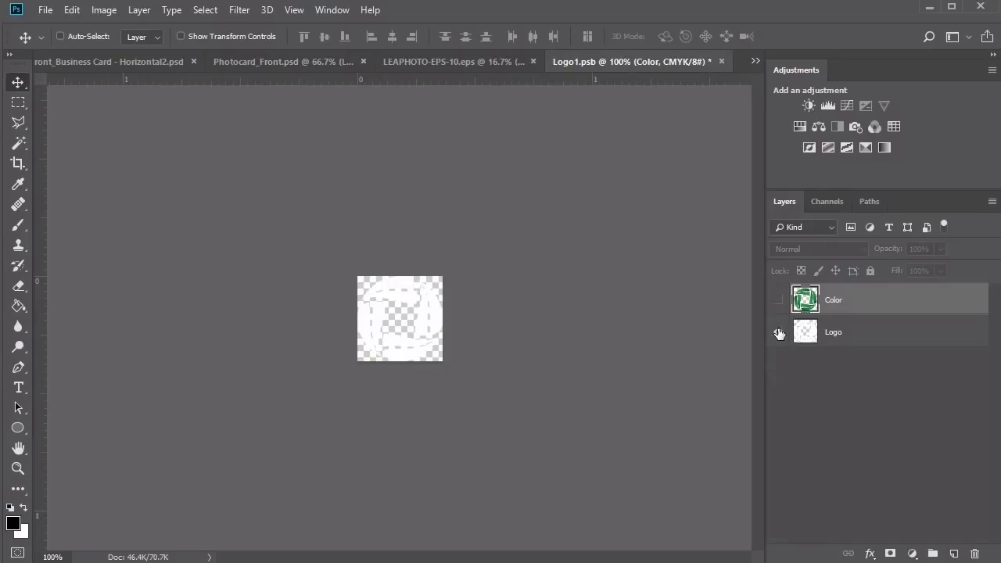
pyautogui.click(44, 10)
pyautogui.click(51, 168)
pyautogui.click(279, 61)
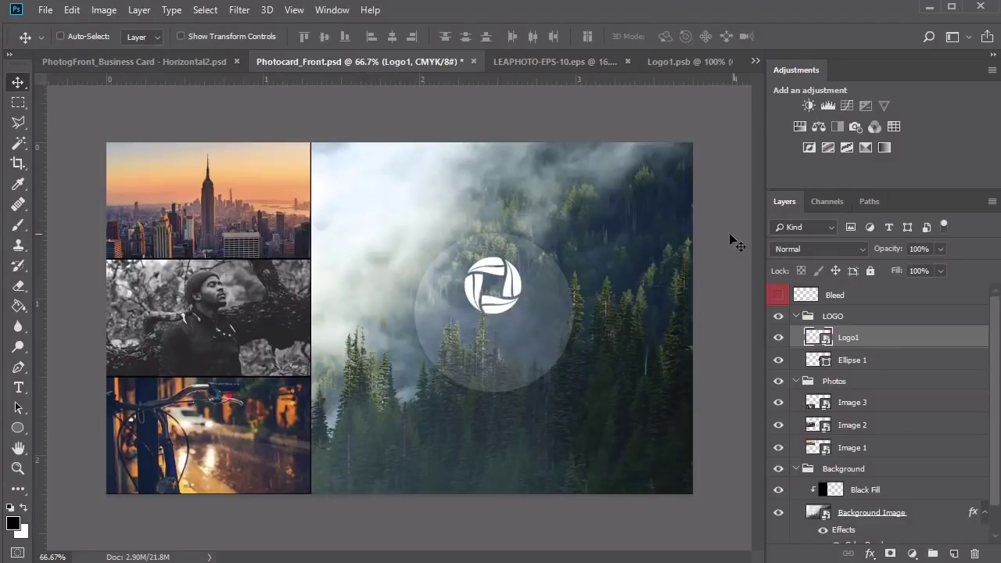
# Step: Add the white text LEAPHOTO in Ubuntu Bold, 10 pt, and centre it under the emblem in the translucent circle
pyautogui.press('t')
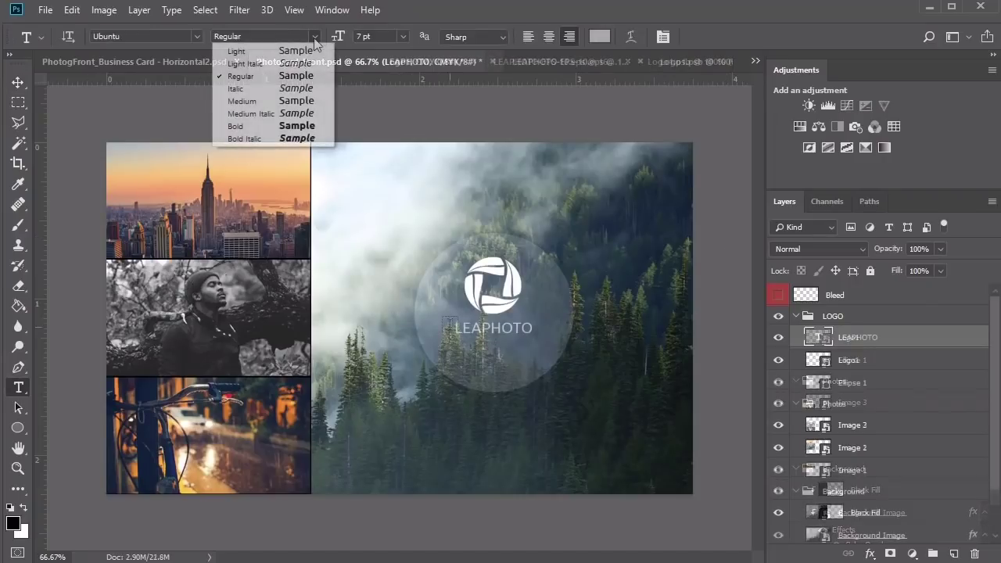
pyautogui.click(289, 126)
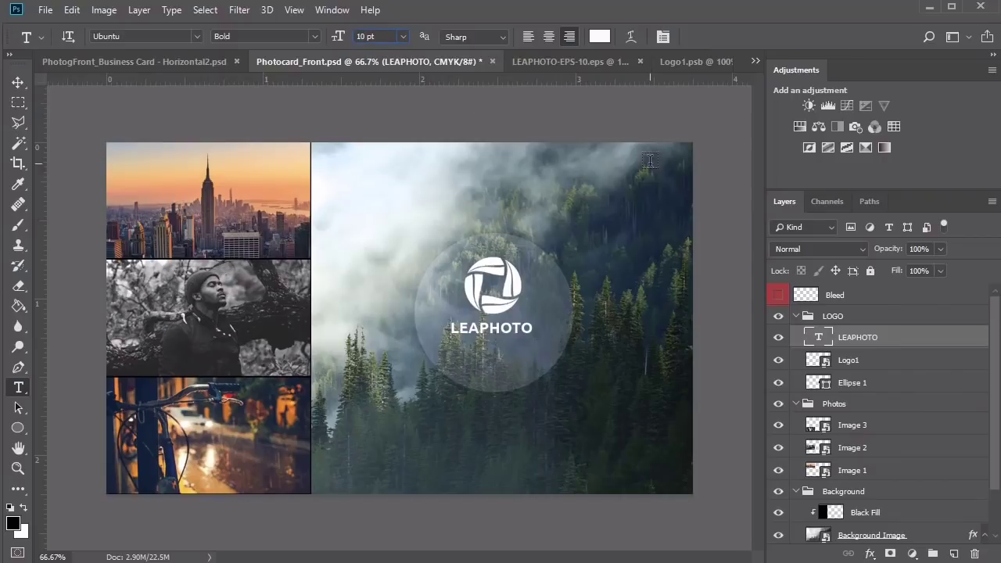
pyautogui.press('Return')
pyautogui.press('v')
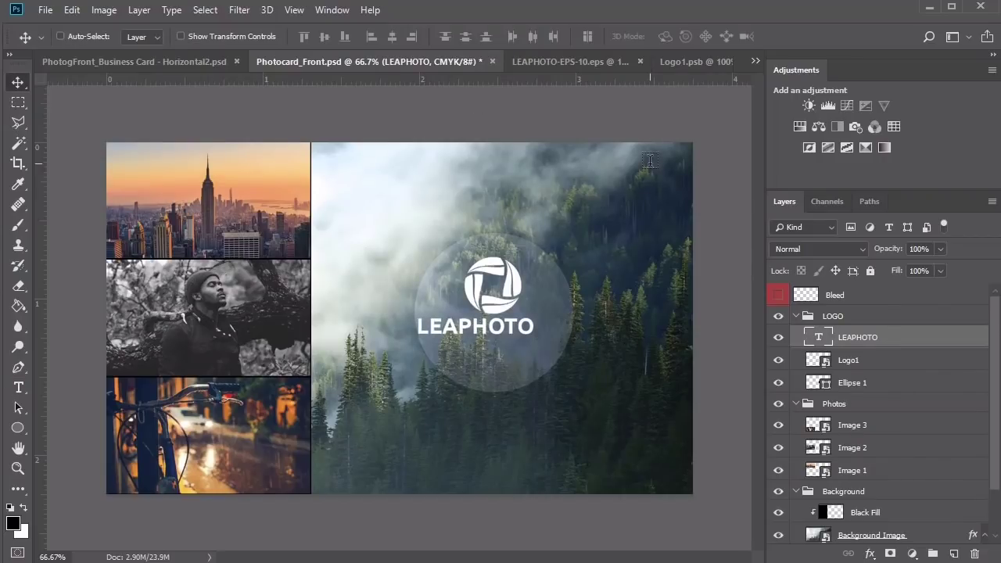
pyautogui.moveTo(507, 333); pyautogui.dragTo(526, 341)
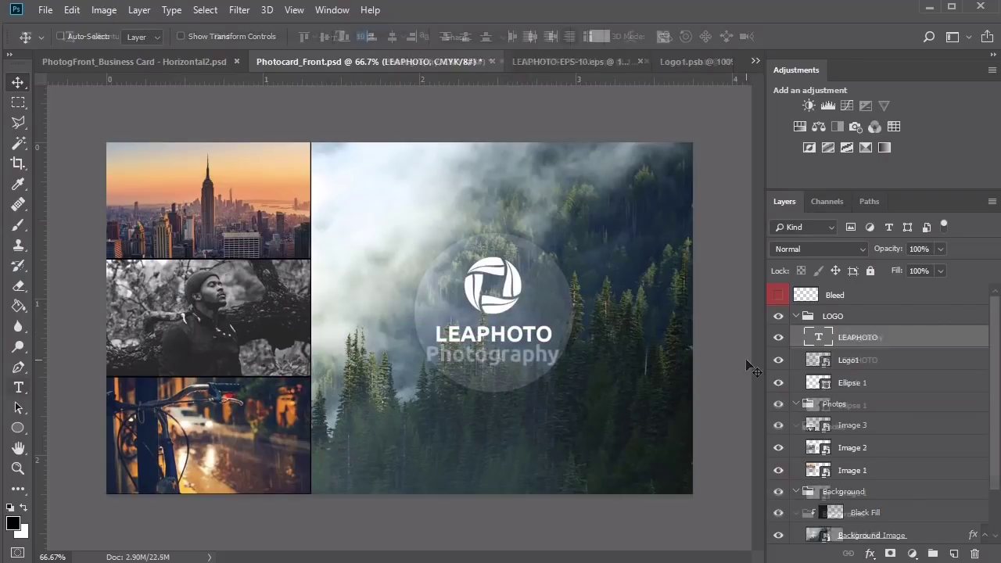
# Step: Add the text Photography in Ubuntu Regular, 7 pt, and centre it directly under LEAPHOTO
pyautogui.press('t')
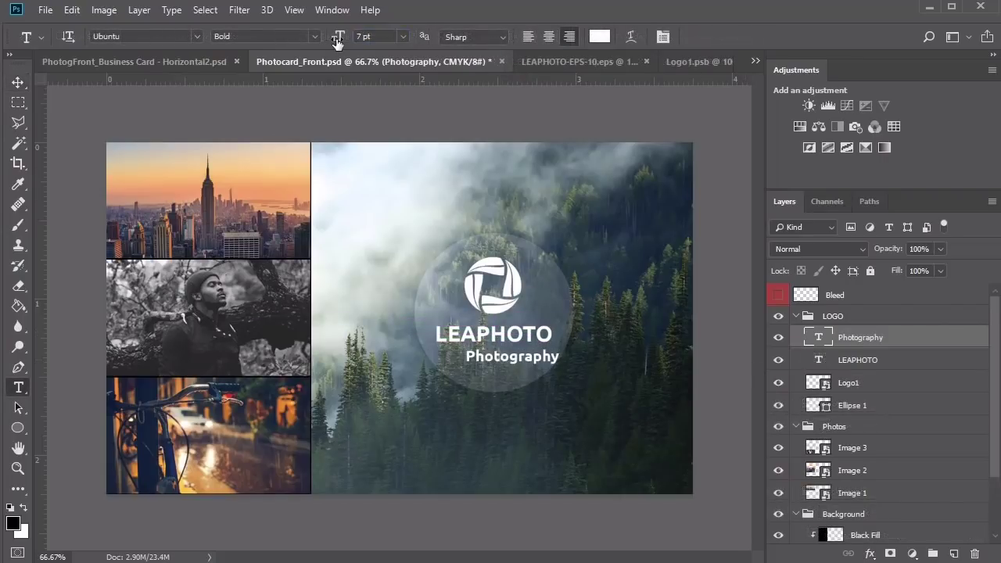
pyautogui.click(314, 37)
pyautogui.click(302, 72)
pyautogui.hotkey('ctrl', 'Return')
pyautogui.hotkey('ctrl', 'Return')
pyautogui.press('v')
pyautogui.moveTo(546, 365); pyautogui.dragTo(524, 360)
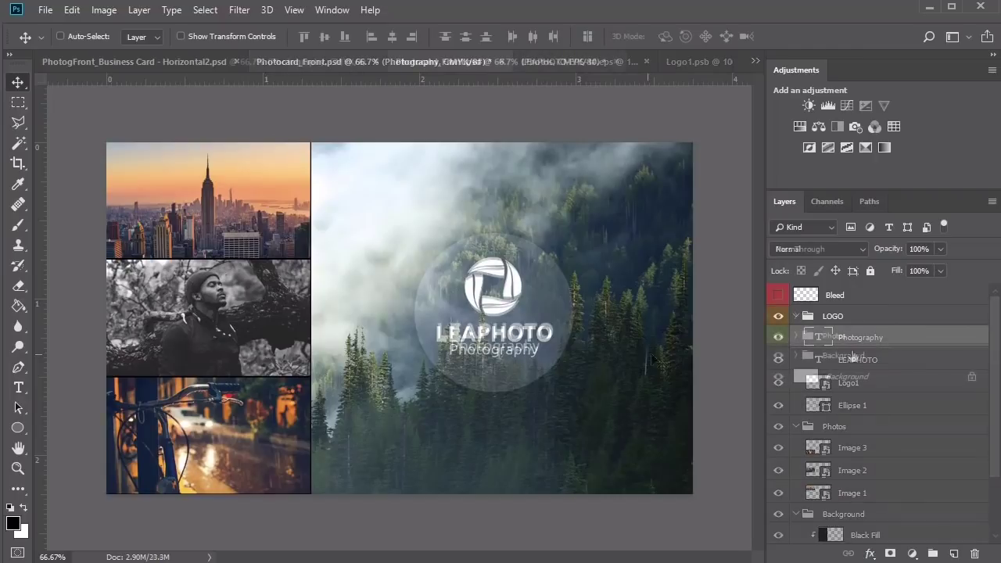
# Step: Color-label the Background layer group blue and save the front card
pyautogui.rightClick(852, 357)
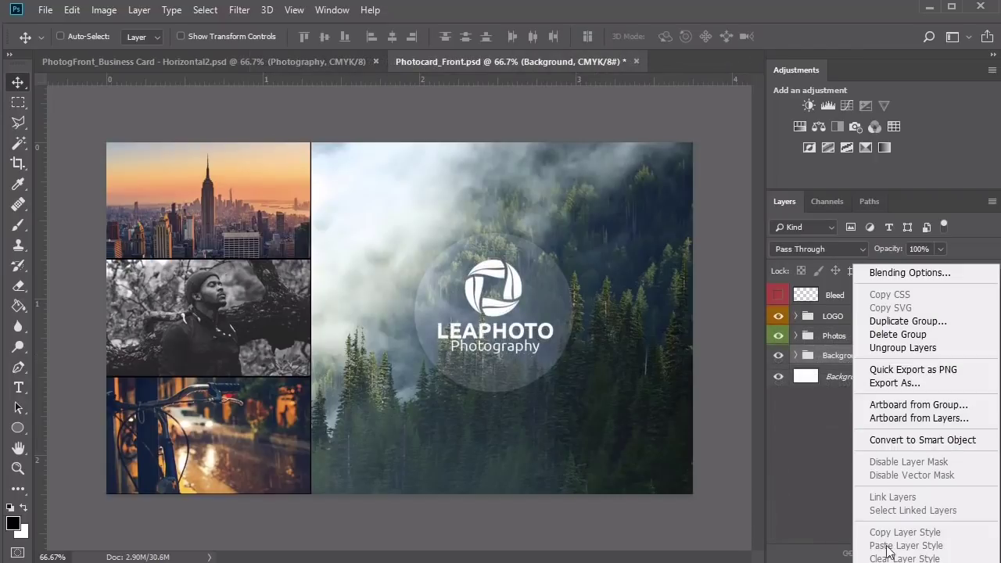
pyautogui.click(855, 440)
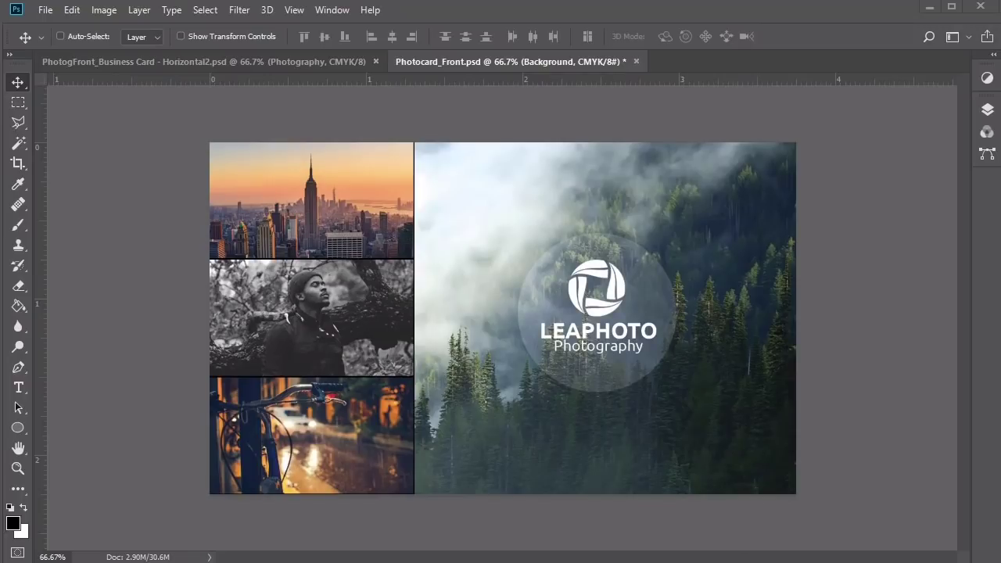
pyautogui.hotkey('ctrl', 's')
# Step: Save the card under the new name Photocard_Back.psd in the COURSES folder
pyautogui.click(46, 10)
pyautogui.click(72, 182)
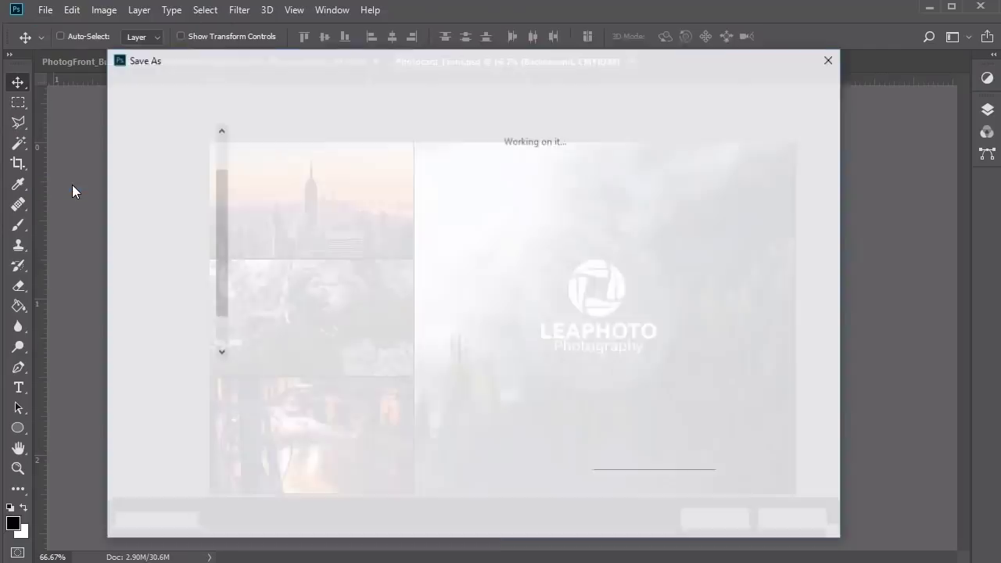
pyautogui.click(280, 379)
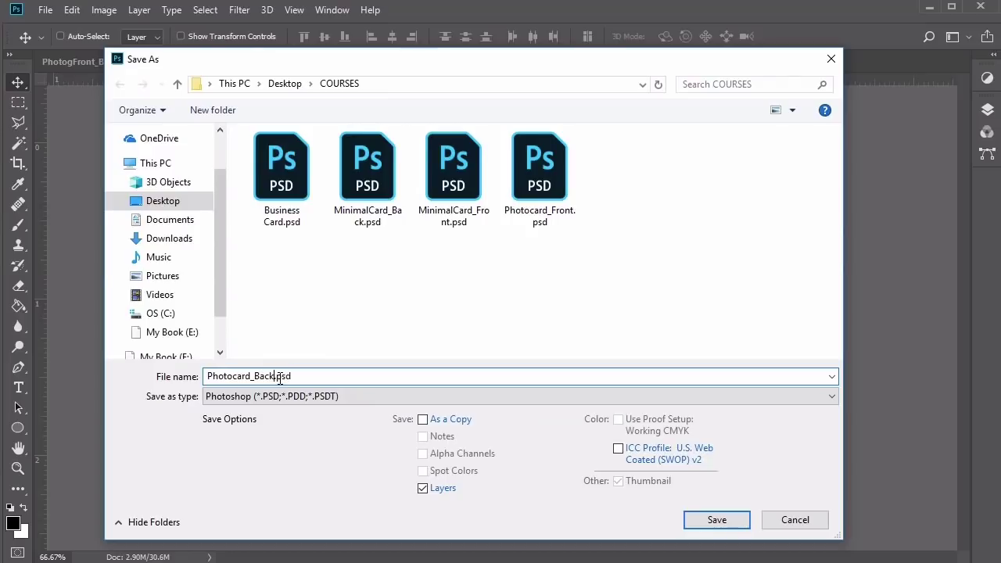
pyautogui.click(708, 521)
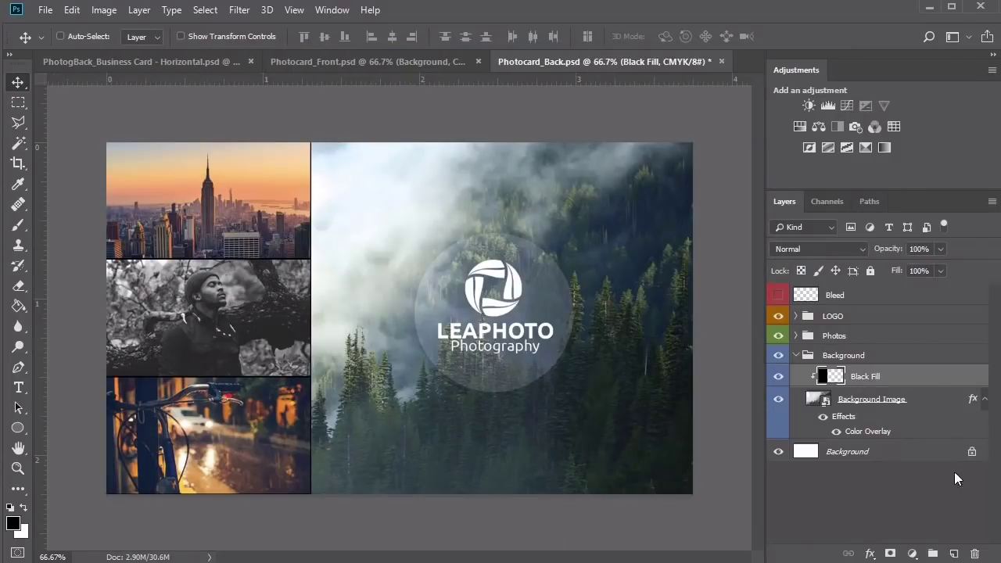
# Step: Delete the Black Fill layer and the Photos group with its contents from Photocard_Back.psd
pyautogui.click(974, 554)
pyautogui.click(823, 336)
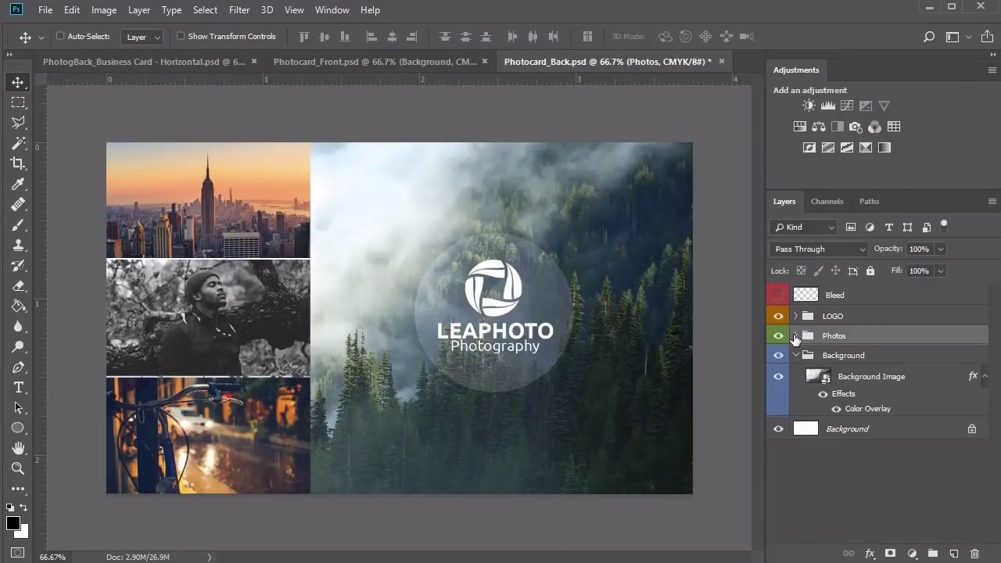
pyautogui.click(974, 554)
pyautogui.click(391, 226)
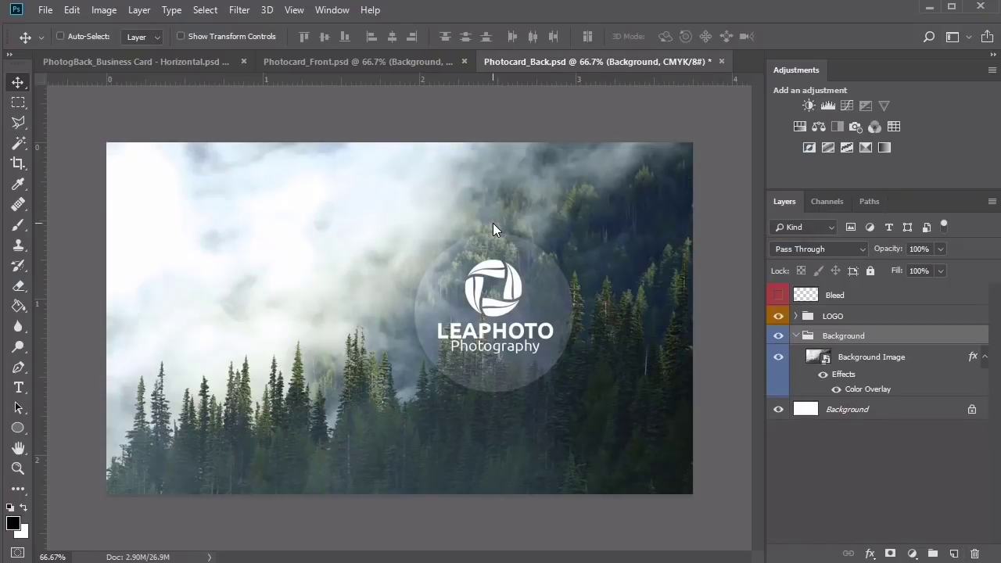
# Step: Scale the LOGO group down to about 68%, move it into the card's upper-right corner inside the guides, and shrink it slightly more
pyautogui.click(834, 319)
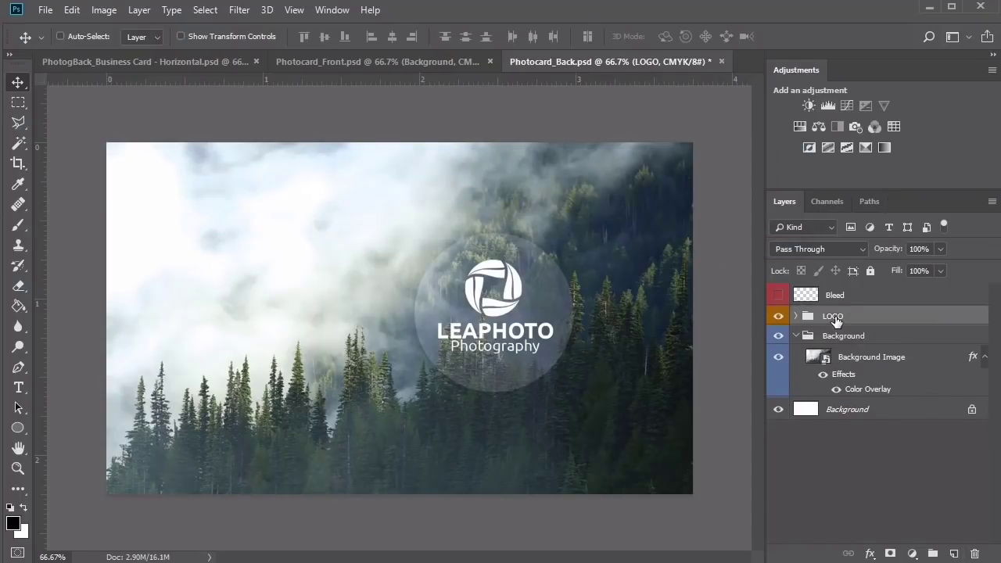
pyautogui.click(796, 316)
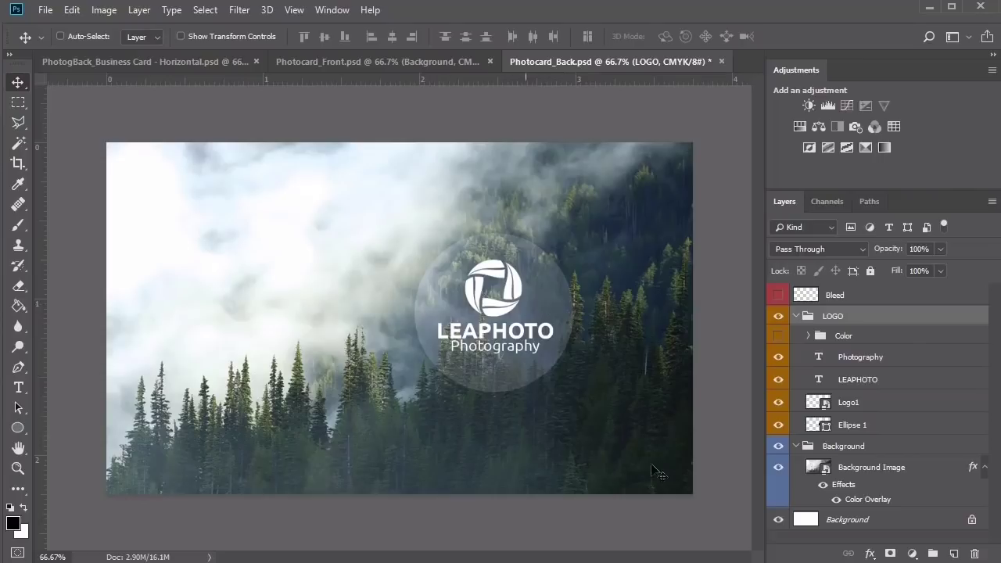
pyautogui.hotkey('ctrl', 't')
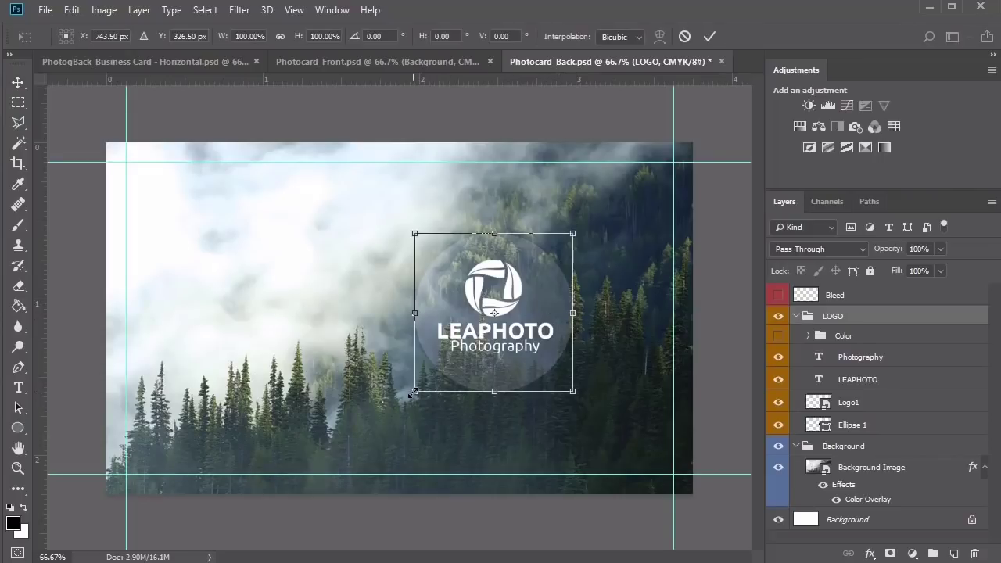
pyautogui.moveTo(413, 392); pyautogui.dragTo(452, 333)
pyautogui.press('Return')
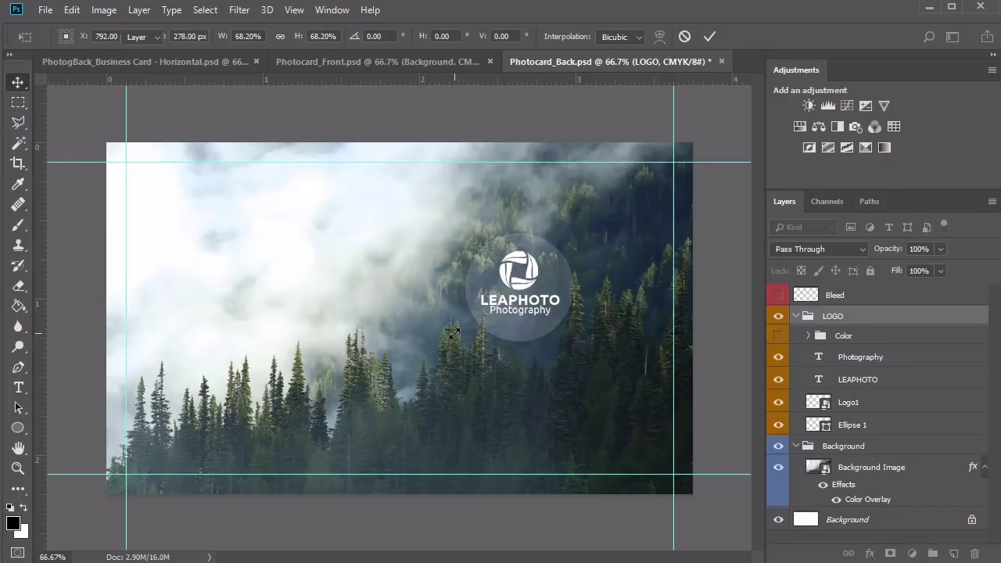
pyautogui.moveTo(519, 296); pyautogui.dragTo(618, 230)
pyautogui.hotkey('ctrl', 't')
pyautogui.moveTo(565, 269); pyautogui.dragTo(572, 263)
pyautogui.press('Return')
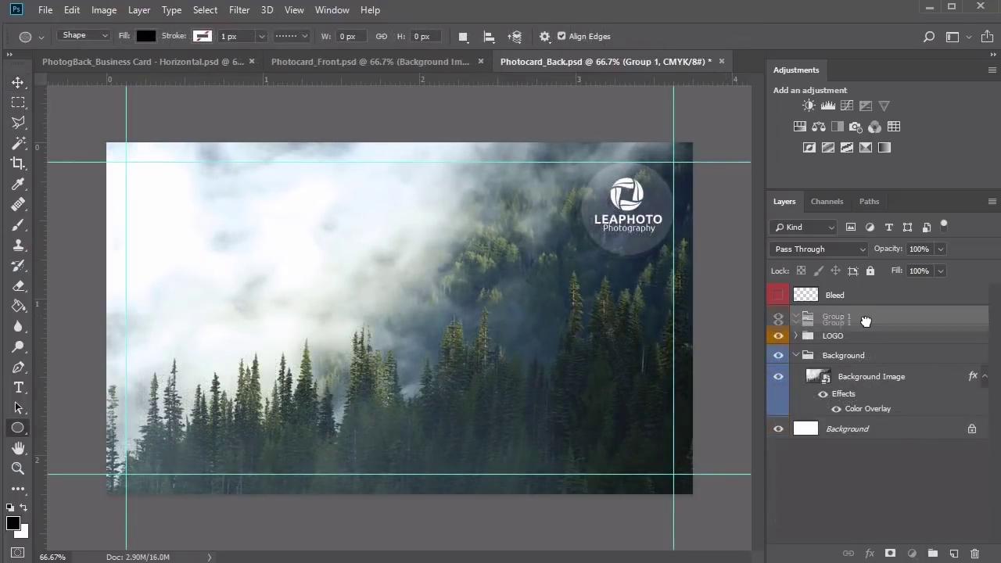
# Step: Place the new layer group between LOGO and Background and rename it Shapes
pyautogui.moveTo(800, 320); pyautogui.dragTo(863, 344)
pyautogui.doubleClick(836, 337)
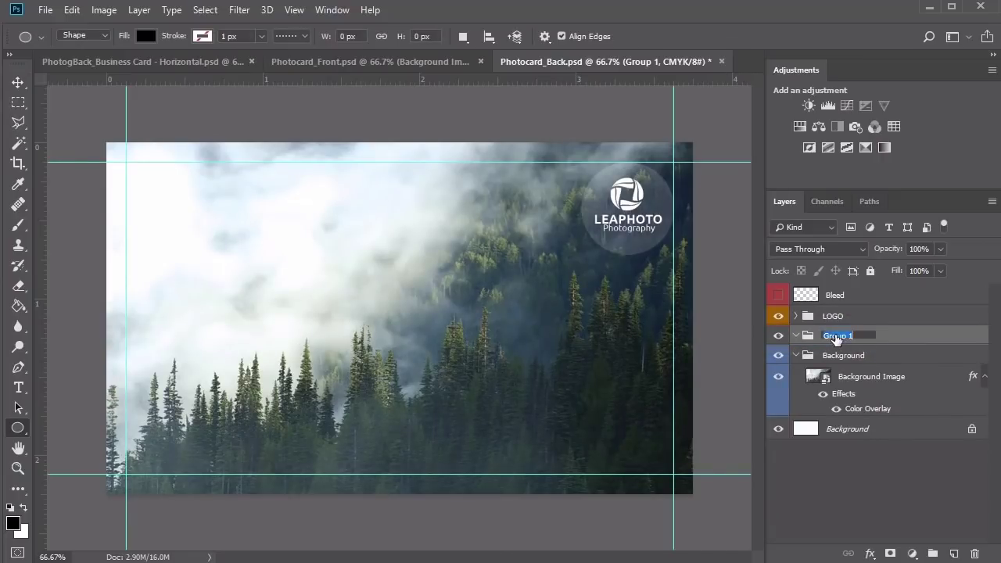
pyautogui.write('Shapes')
pyautogui.press('Return')
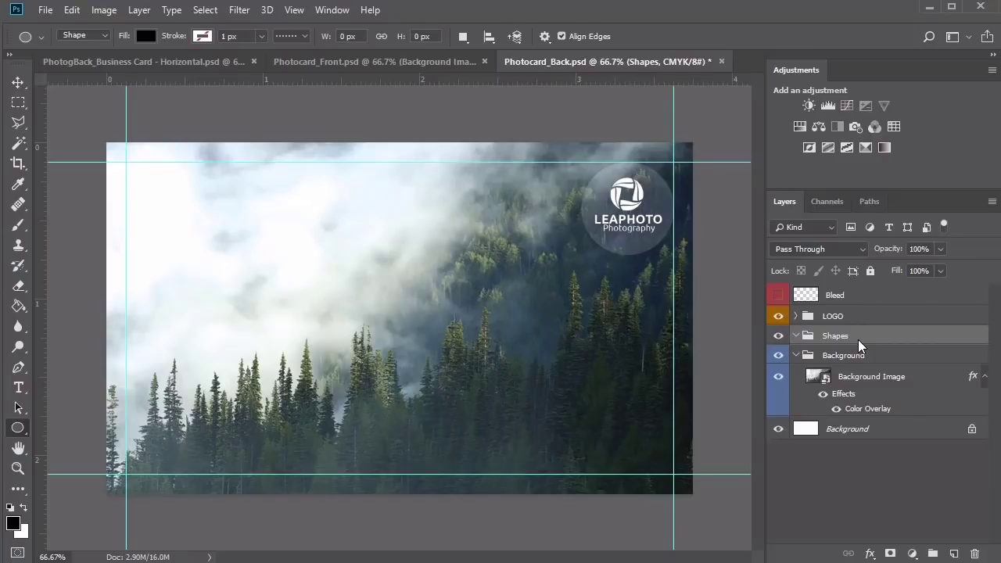
# Step: Create a white 521 x 614 px rectangle in the Shapes group and position it on the card's left side against the left guide
pyautogui.rightClick(18, 427)
pyautogui.click(54, 428)
pyautogui.click(209, 300)
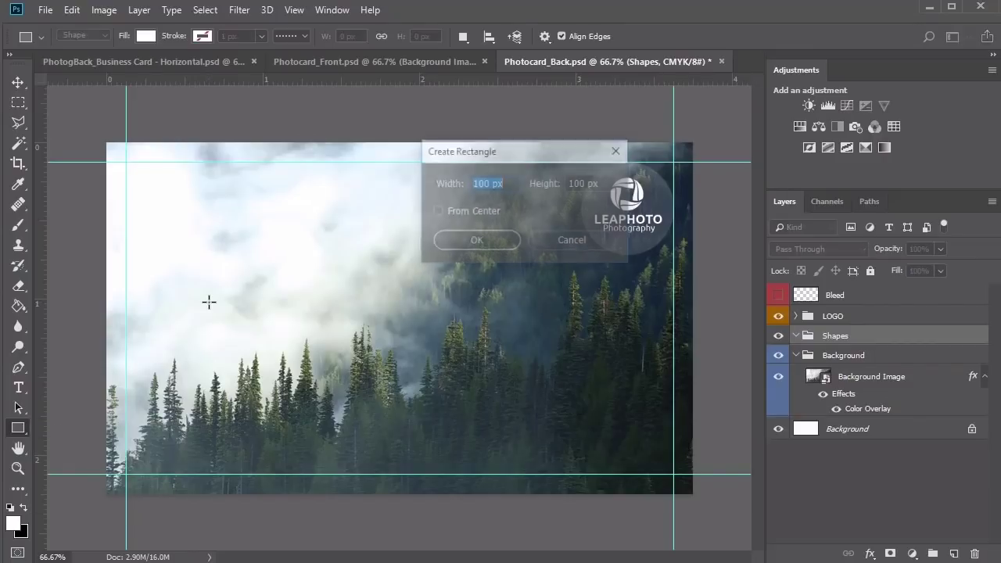
pyautogui.write('521')
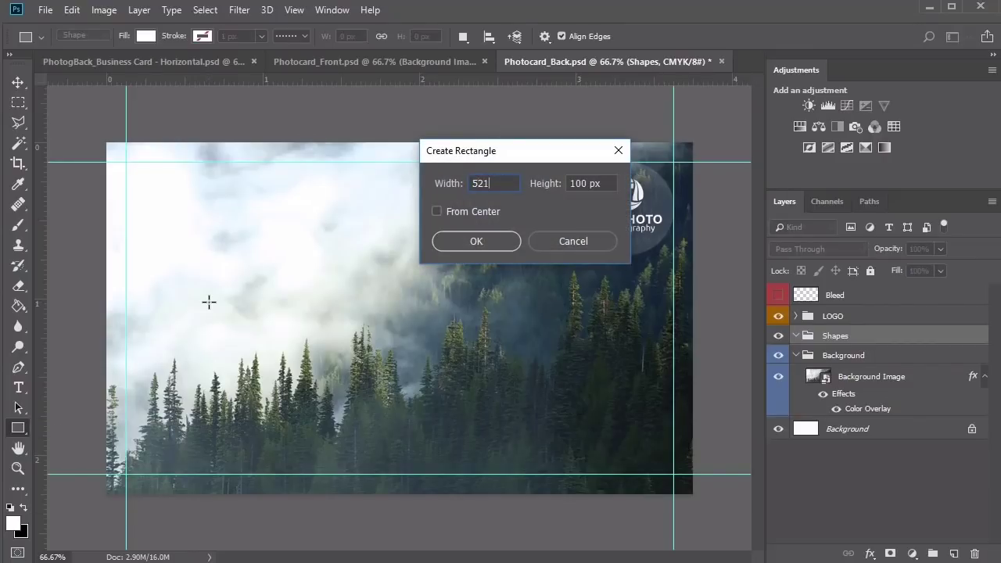
pyautogui.press('Tab')
pyautogui.write('614')
pyautogui.press('Return')
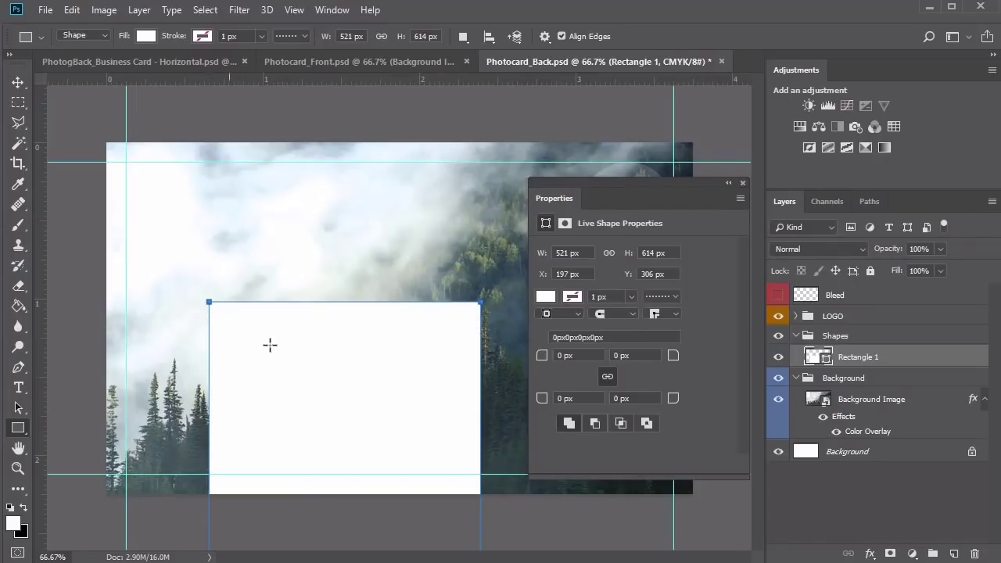
pyautogui.press('v')
pyautogui.moveTo(335, 396); pyautogui.dragTo(279, 277)
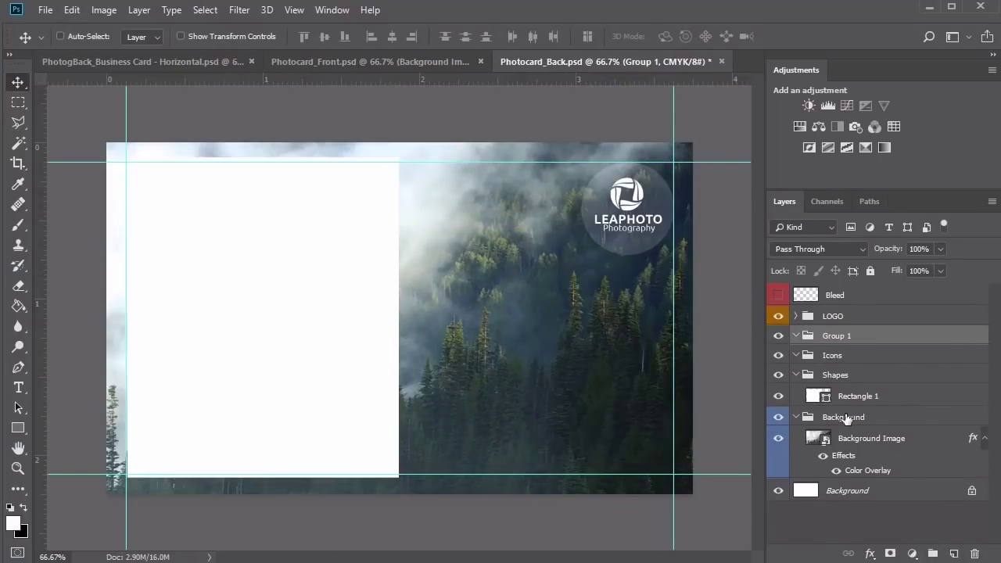
# Step: Rename the new layer group above Icons as Text
pyautogui.doubleClick(836, 336)
pyautogui.write('Text')
pyautogui.press('Return')
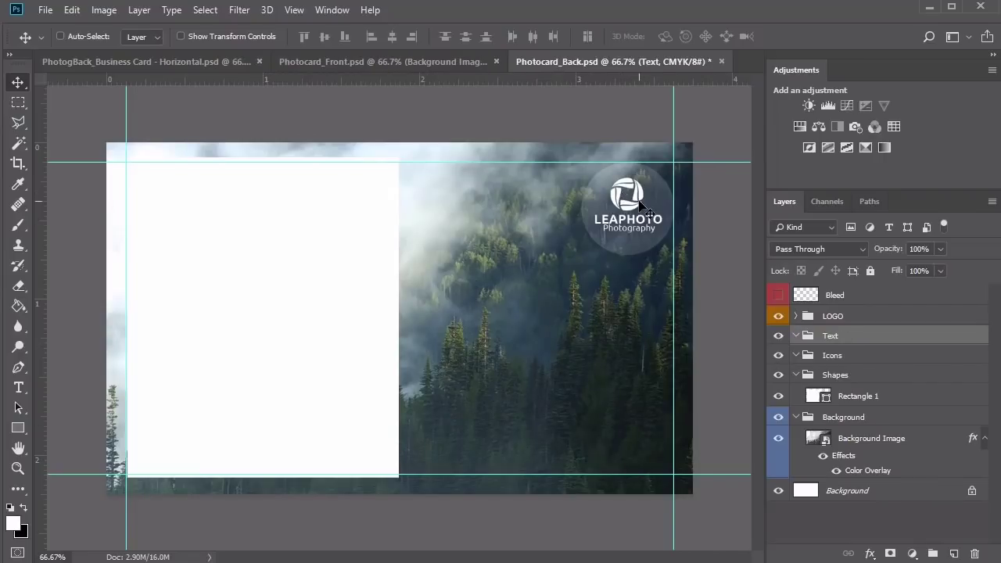
# Step: Add the photographer's full name in white Ubuntu Bold Italic, 15 pt, and place it near the card's lower-right corner inside the guides
pyautogui.press('t')
pyautogui.click(515, 381)
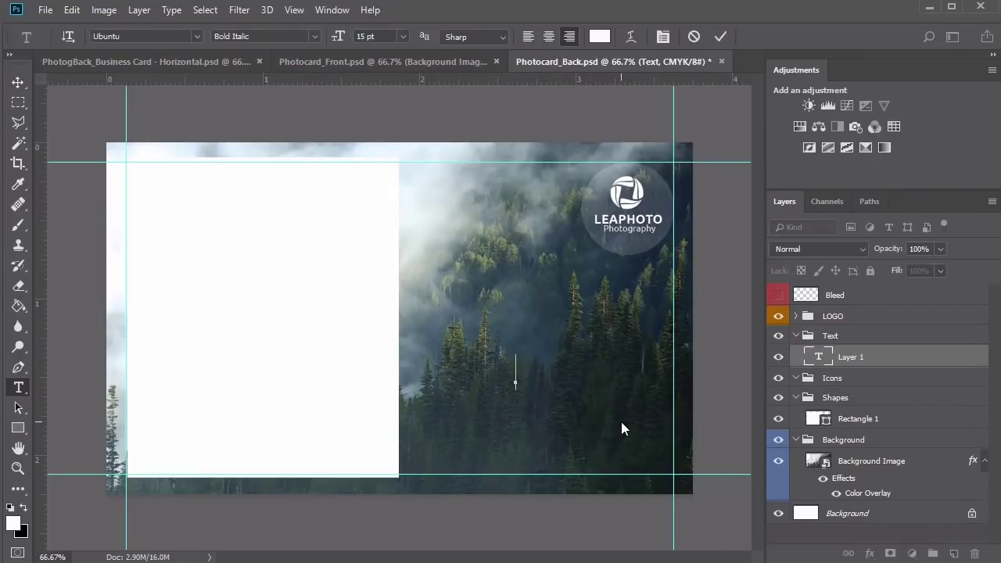
pyautogui.write('Jack S')
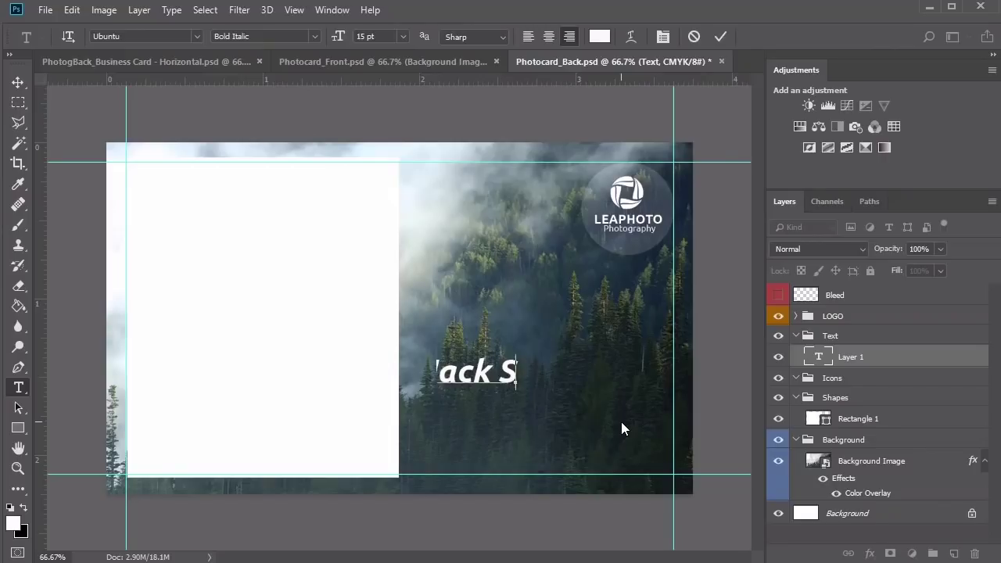
pyautogui.write('. Wyatt')
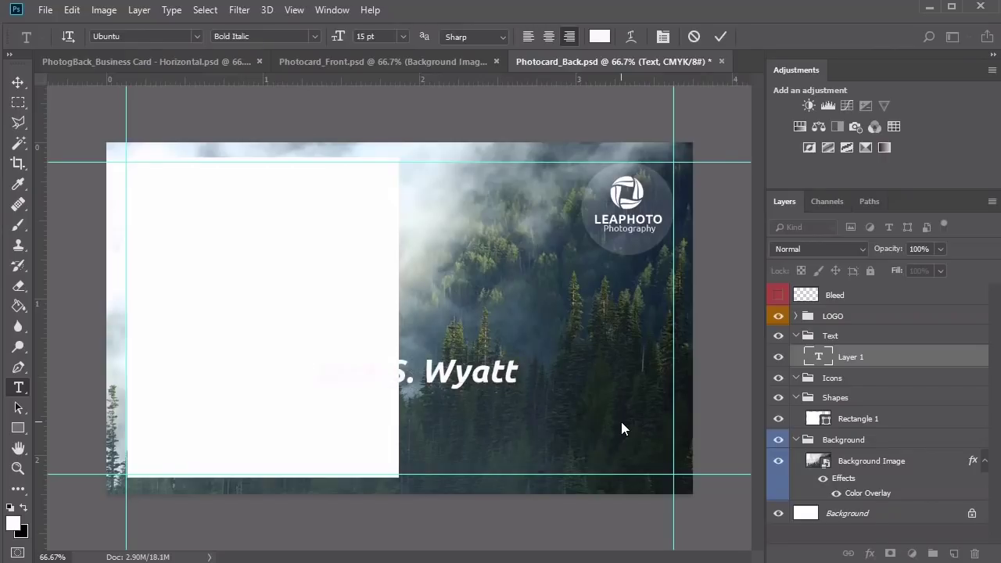
pyautogui.hotkey('ctrl', 'Return')
pyautogui.press('v')
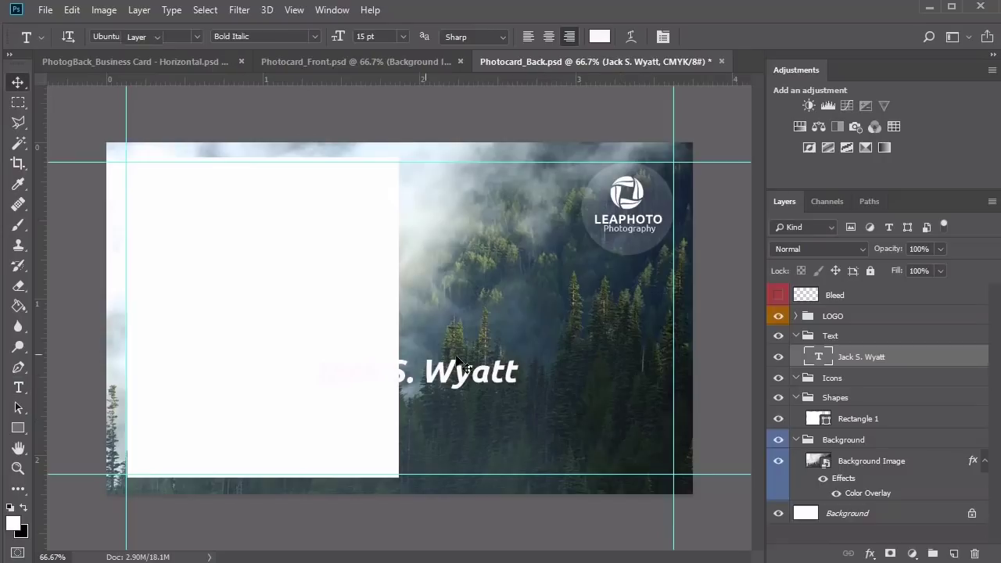
pyautogui.moveTo(499, 383); pyautogui.dragTo(639, 448)
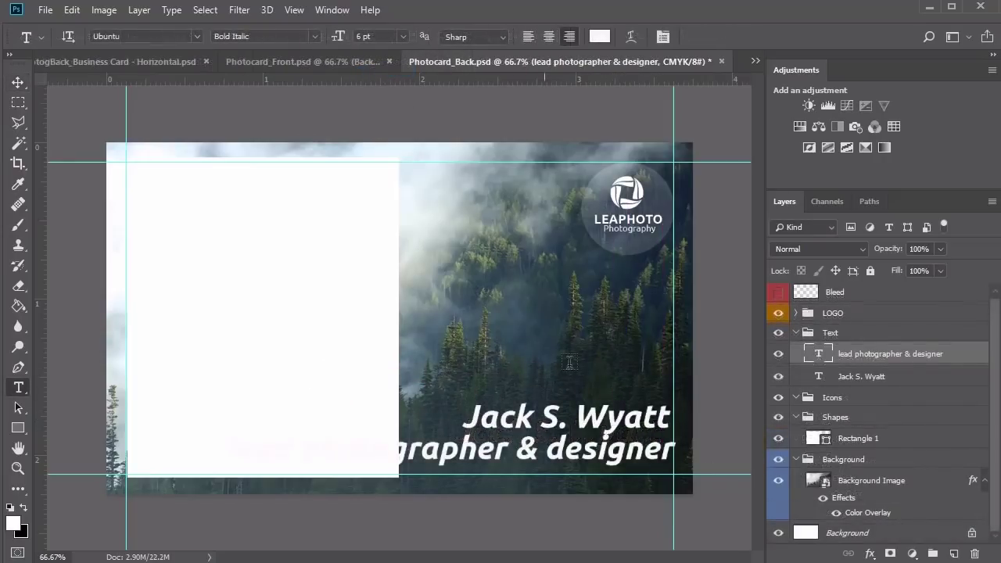
# Step: Place the text "lead photographer & designer" directly under the name and set it in Ubuntu Light, 6 pt
pyautogui.press('v')
pyautogui.moveTo(617, 459); pyautogui.dragTo(609, 445)
pyautogui.click(314, 36)
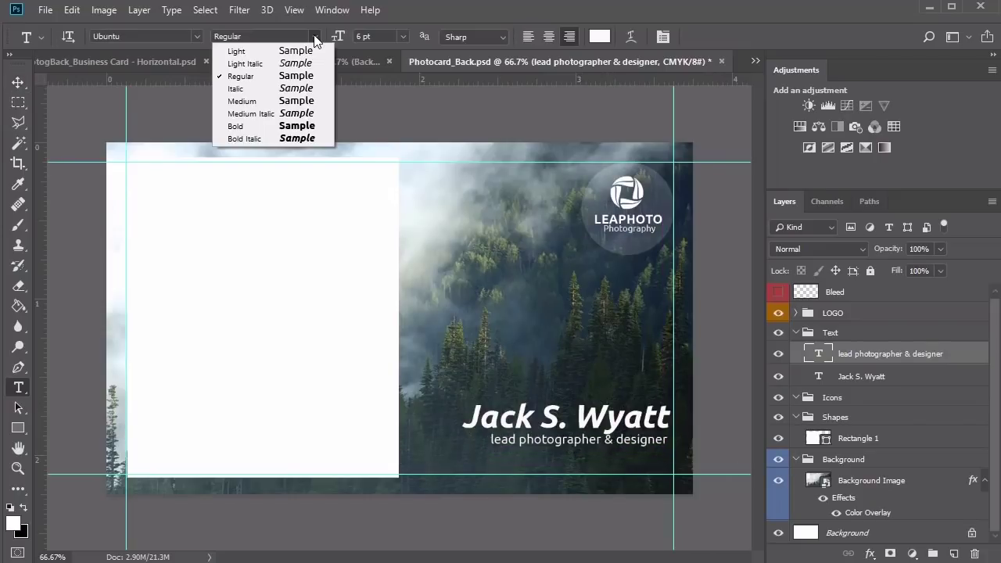
pyautogui.click(307, 49)
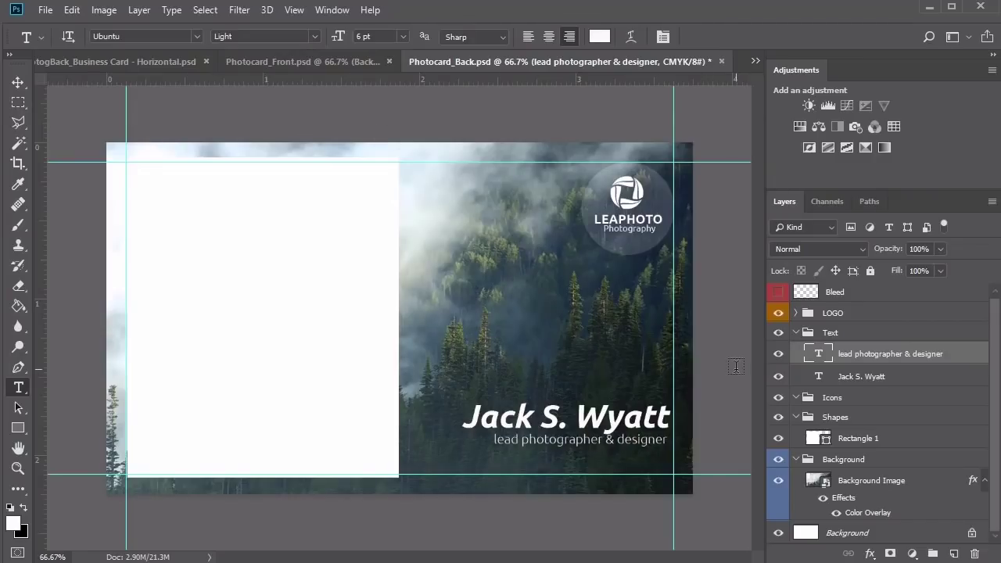
pyautogui.press('v')
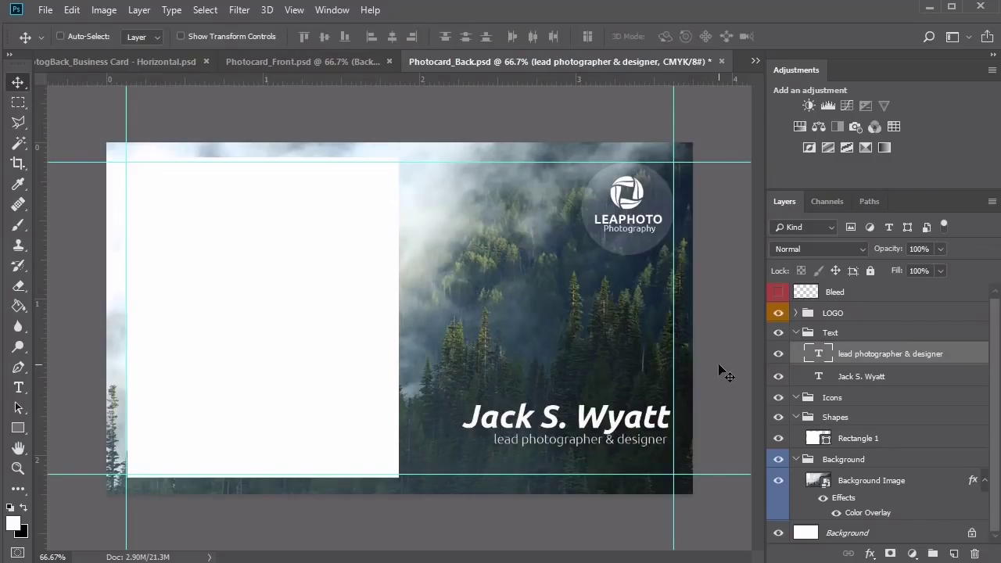
# Step: Add the text "2020's Best Photographer" in quotation marks on the upper part of the white panel
pyautogui.press('t')
pyautogui.click(168, 208)
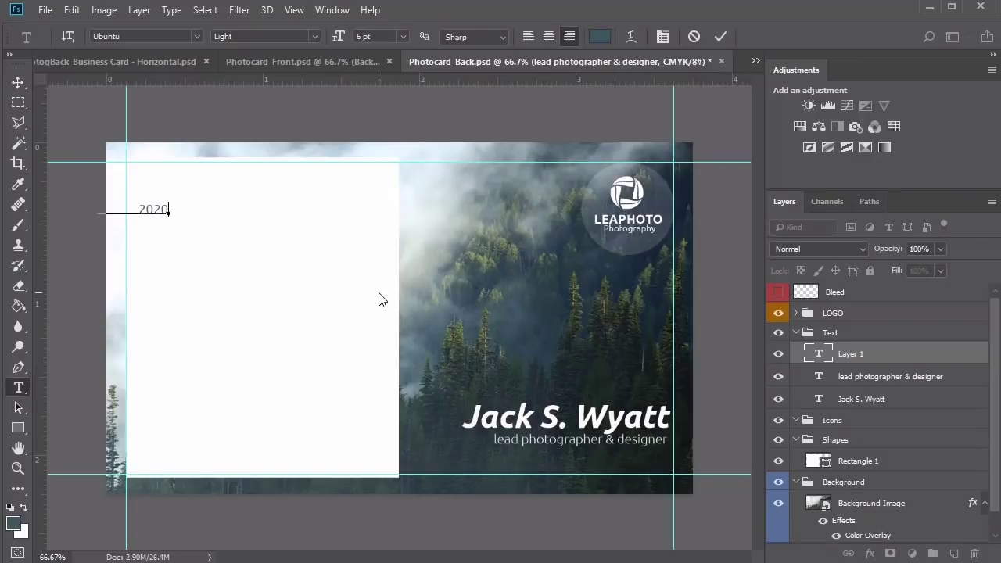
pyautogui.write('2020')
pyautogui.hotkey('ctrl', 'v')
pyautogui.write('"')
pyautogui.hotkey('ctrl', 'Return')
pyautogui.press('v')
pyautogui.moveTo(148, 209); pyautogui.dragTo(369, 218)
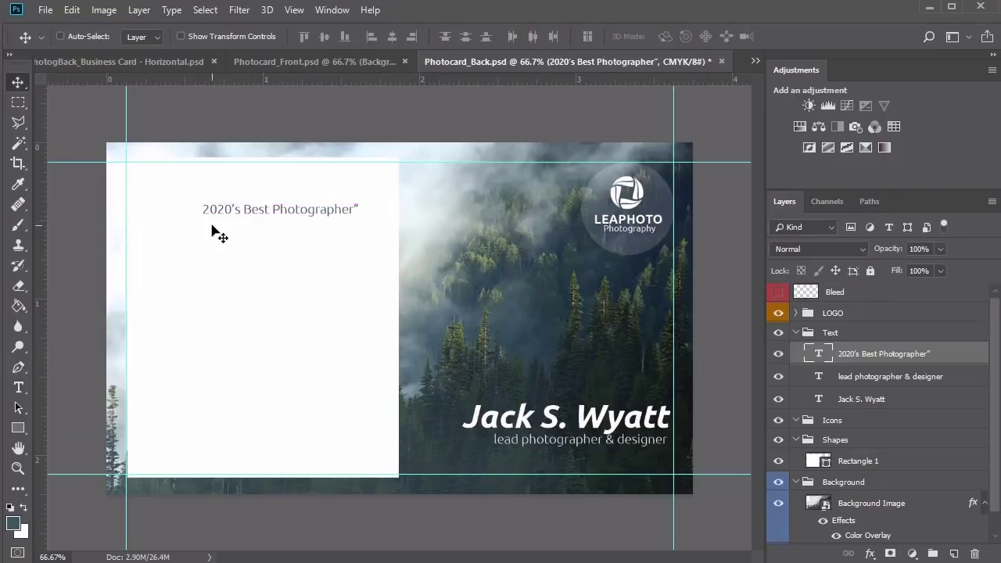
pyautogui.press('t')
pyautogui.click(203, 209)
pyautogui.write('"')
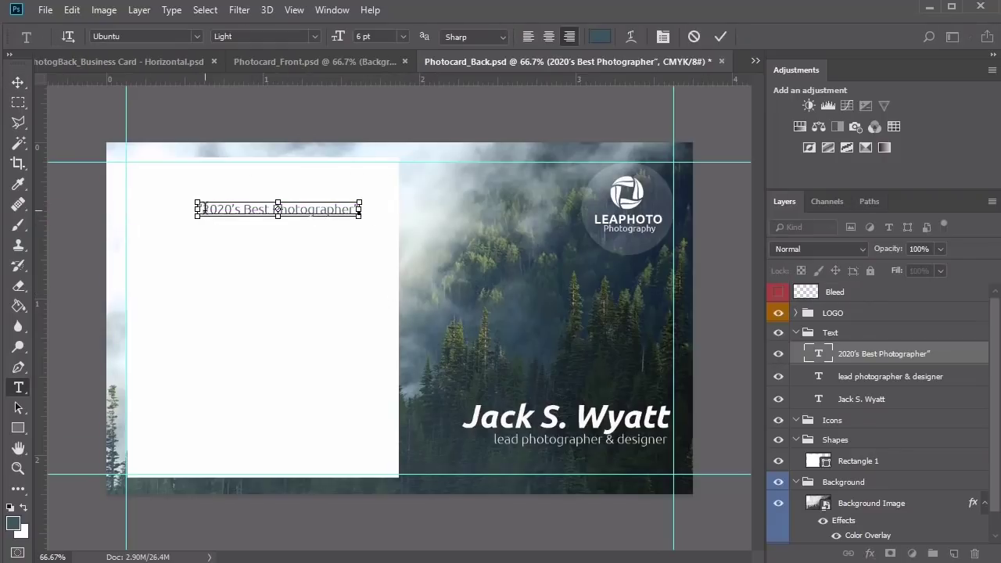
pyautogui.hotkey('ctrl', 'Return')
# Step: Move the quote up on the white panel and set it in Enrique Light Round, 7 pt
pyautogui.press('v')
pyautogui.moveTo(239, 210); pyautogui.dragTo(215, 199)
pyautogui.press('t')
pyautogui.click(385, 36)
pyautogui.press('Return')
pyautogui.press('Return')
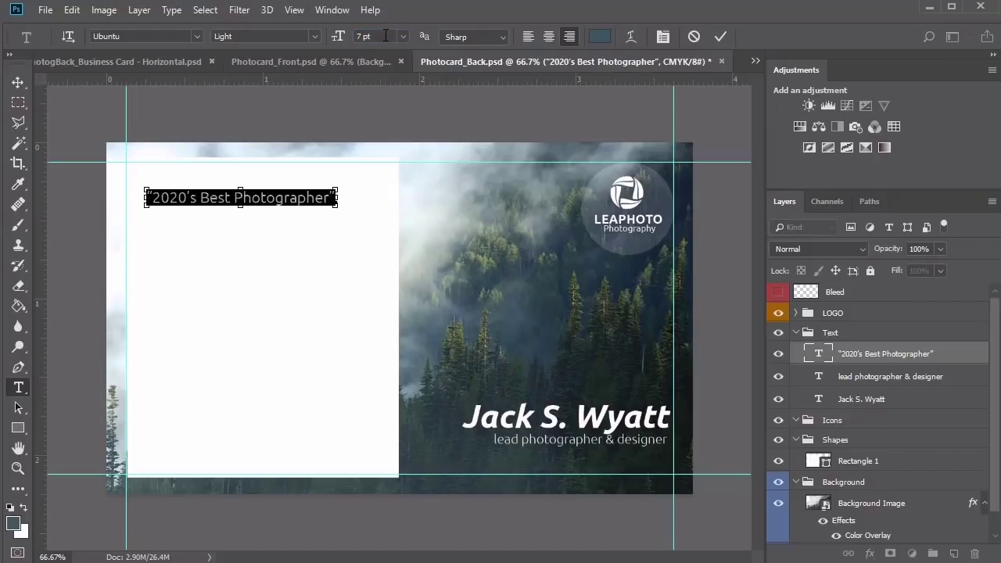
pyautogui.hotkey('ctrl', 'Return')
pyautogui.click(144, 36)
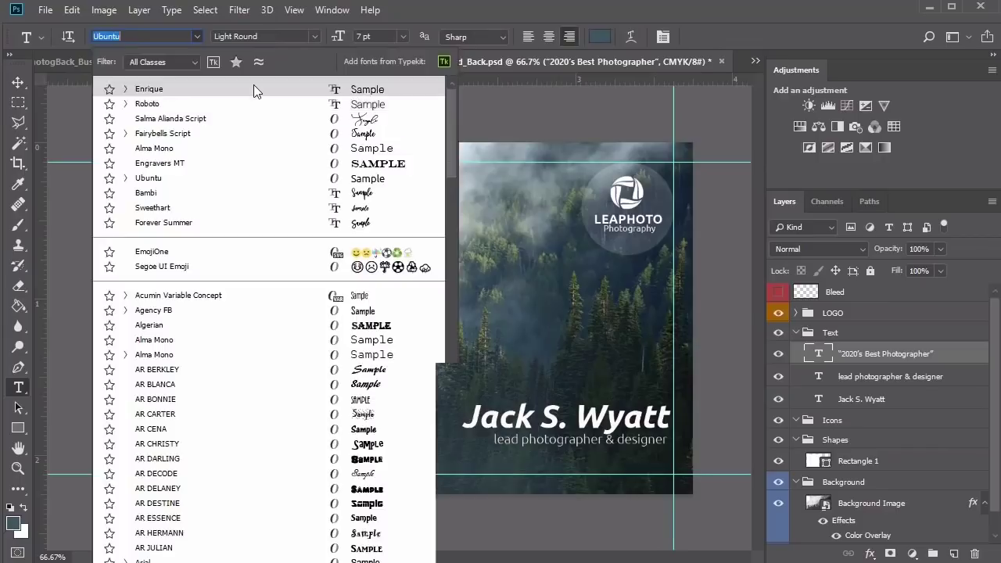
pyautogui.click(254, 87)
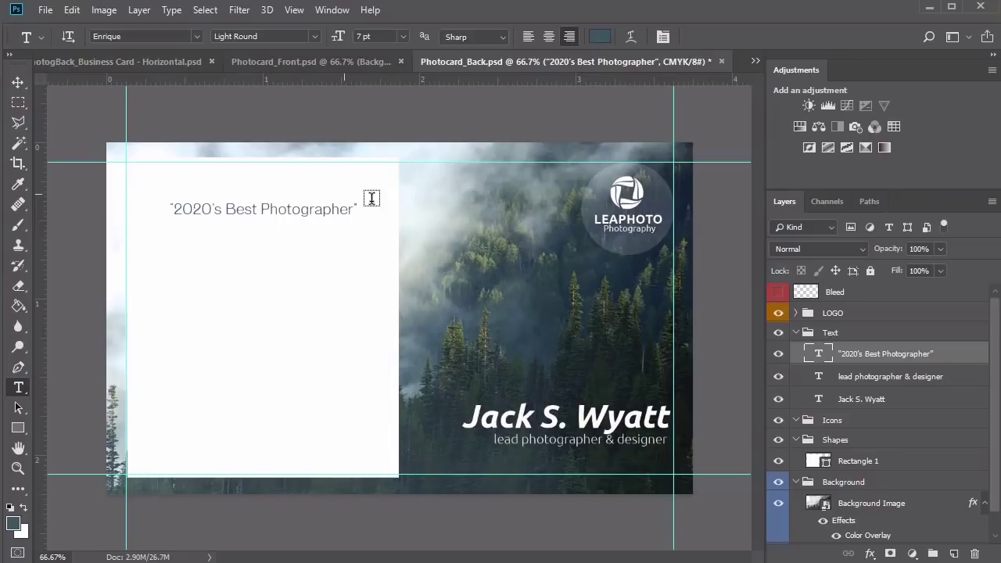
# Step: Add the text "-Pix Magazine" below the quote and set it in Ubuntu Regular
pyautogui.click(276, 234)
pyautogui.write('-Pix Magazine')
pyautogui.hotkey('ctrl', 'Return')
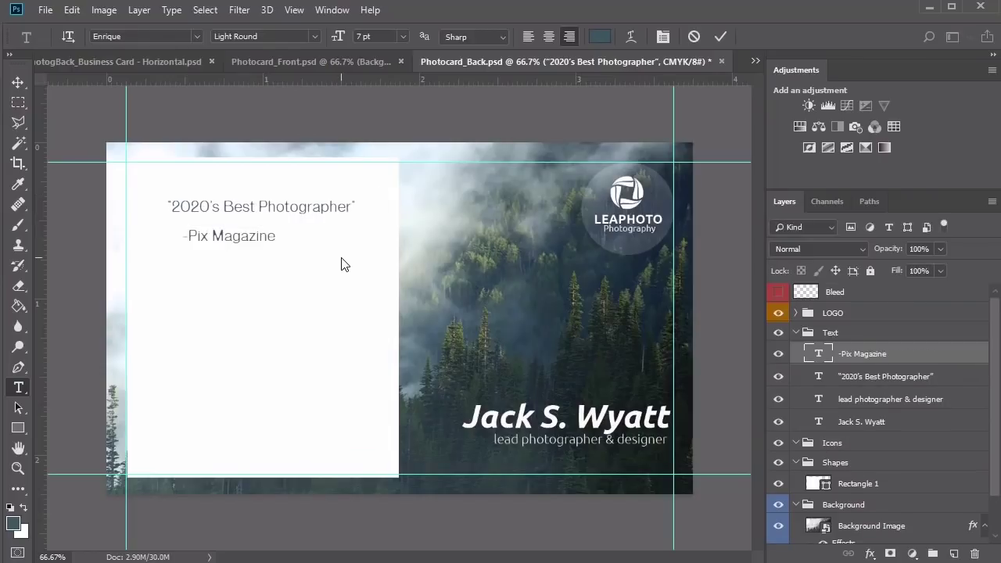
pyautogui.click(194, 34)
pyautogui.click(195, 103)
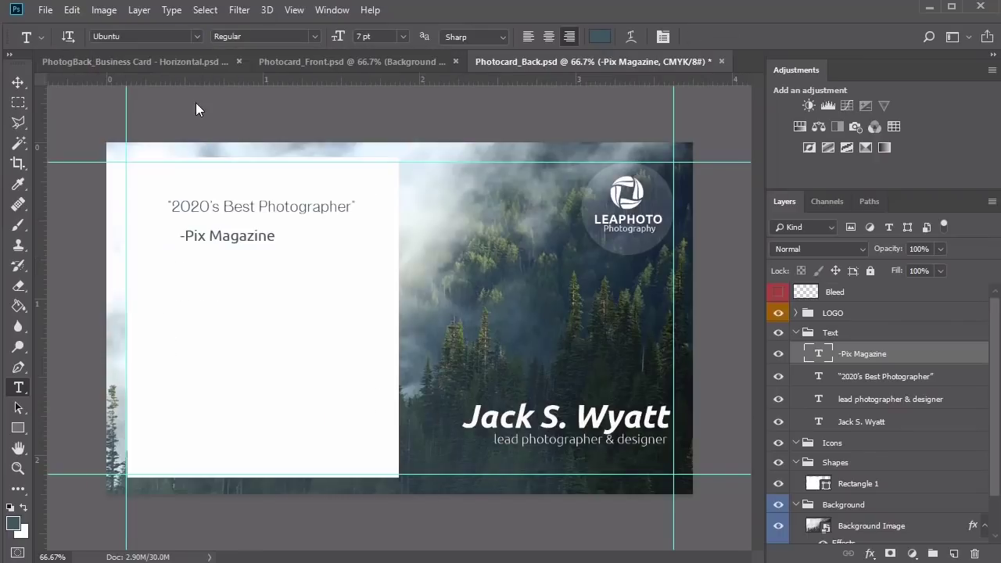
# Step: Move the magazine credit under the right end of the quote and set its size to 4 pt
pyautogui.press('v')
pyautogui.moveTo(268, 241); pyautogui.dragTo(356, 209)
pyautogui.press('t')
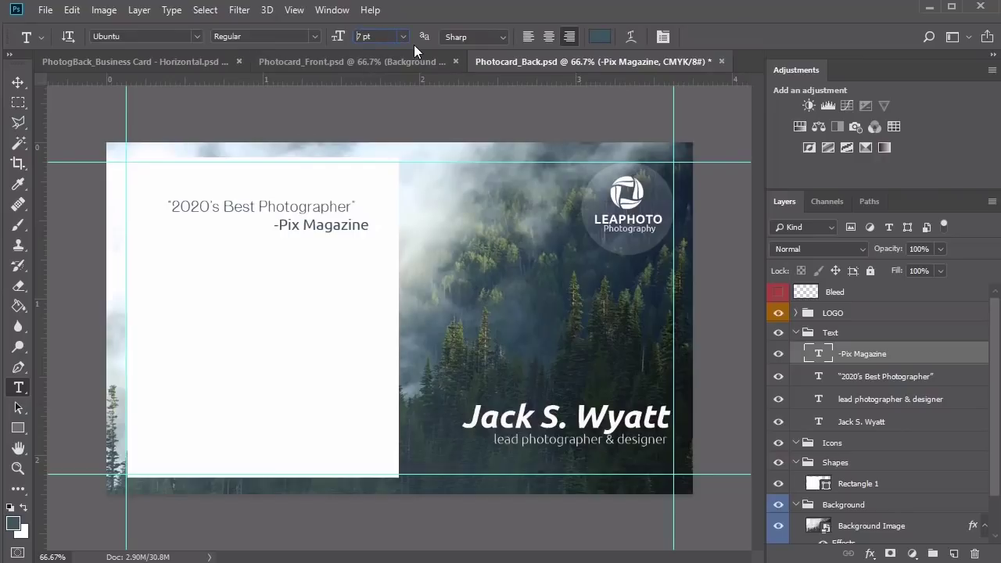
pyautogui.write('4')
pyautogui.press('Return')
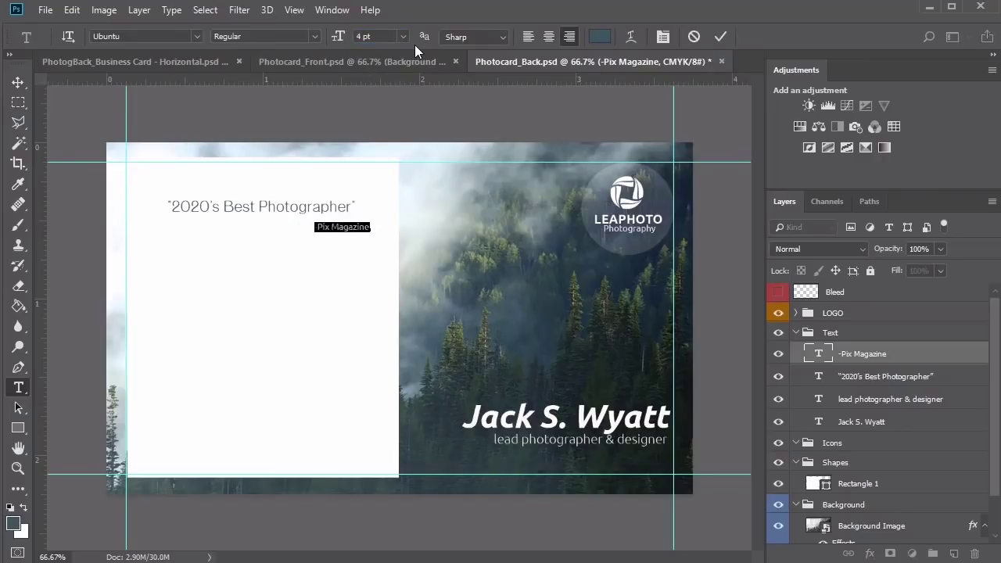
pyautogui.hotkey('ctrl', 'Return')
# Step: Nudge the magazine credit up and left until it sits close under the quote, aligned with its right end
pyautogui.press('v')
pyautogui.press('Up')
pyautogui.press('Up')
pyautogui.press('Up')
pyautogui.press('Up')
pyautogui.press('Up')
pyautogui.press('Up')
pyautogui.press('Left')
pyautogui.press('Left')
pyautogui.press('Left')
pyautogui.press('Left')
pyautogui.press('Left')
pyautogui.press('Left')
pyautogui.press('Left')
pyautogui.press('Left')
pyautogui.press('Left')
pyautogui.press('Left')
pyautogui.press('Left')
pyautogui.press('Left')
pyautogui.press('Up')
pyautogui.press('Up')
pyautogui.press('Up')
pyautogui.press('Up')
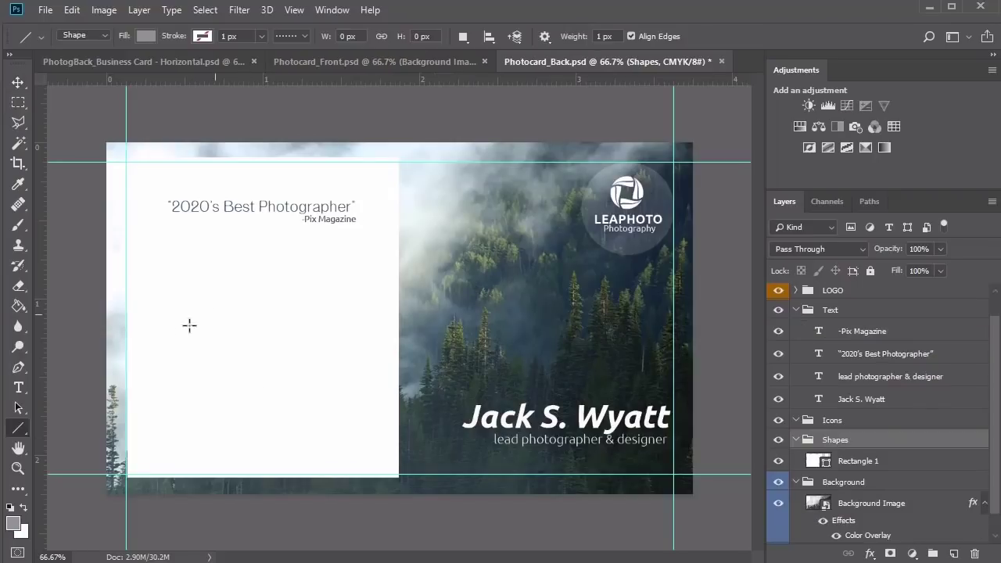
# Step: Draw a grey horizontal line, 330 px wide and 1 px thick, in the Shapes group and place it below the magazine credit
pyautogui.moveTo(158, 323); pyautogui.dragTo(362, 328)
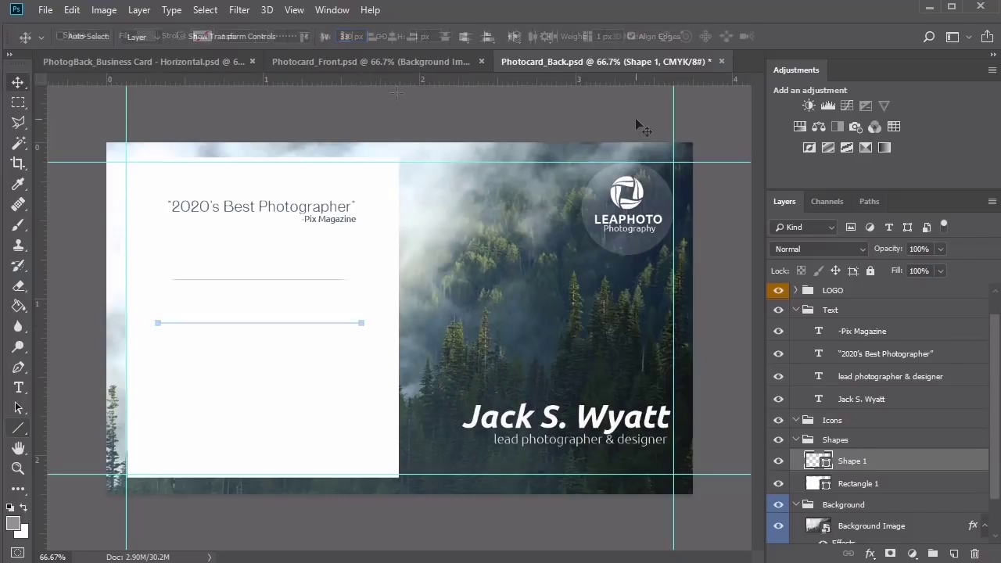
pyautogui.hotkey('shift', 'Up')
pyautogui.hotkey('shift', 'Up')
pyautogui.hotkey('shift', 'Up')
pyautogui.hotkey('shift', 'Up')
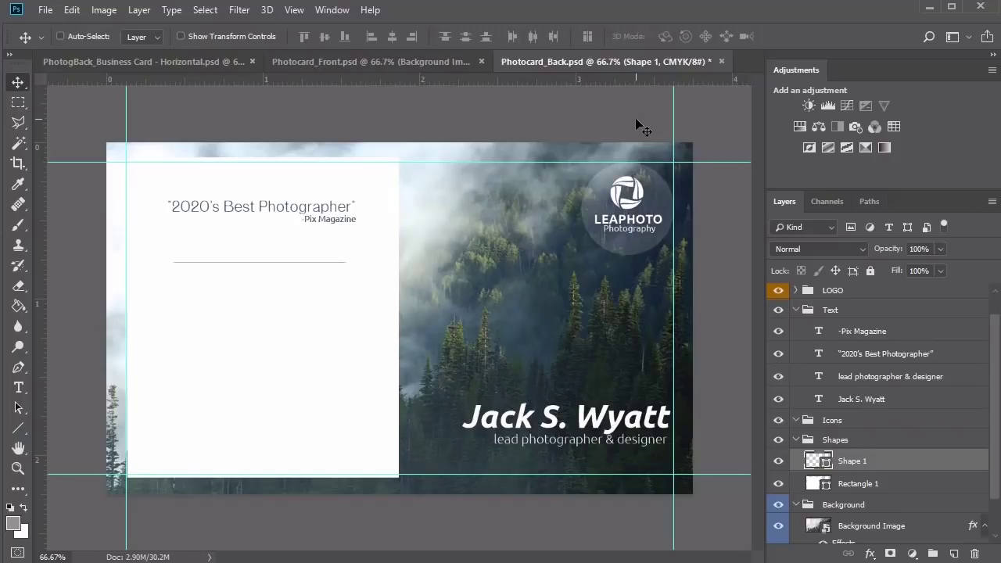
# Step: Duplicate the grey line and move the copy straight down, leaving room for a row of text between the two
pyautogui.hotkey('ctrl', 'j')
pyautogui.hotkey('shift', 'Down')
pyautogui.hotkey('shift', 'Down')
pyautogui.hotkey('shift', 'Down')
pyautogui.hotkey('shift', 'Down')
pyautogui.hotkey('shift', 'Down')
pyautogui.hotkey('shift', 'Down')
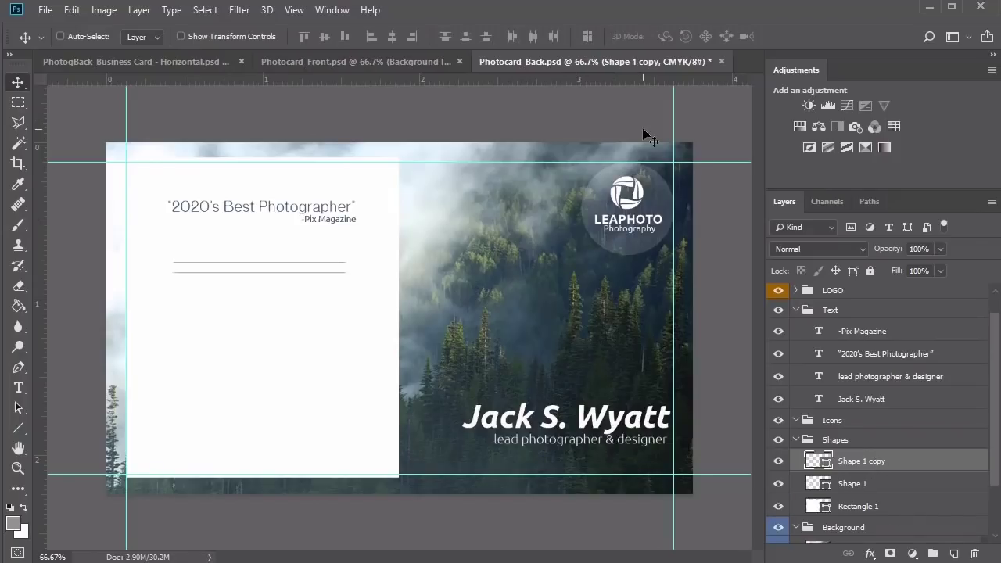
pyautogui.press('Down')
pyautogui.press('Down')
pyautogui.press('Down')
pyautogui.press('Down')
pyautogui.press('Down')
pyautogui.press('Down')
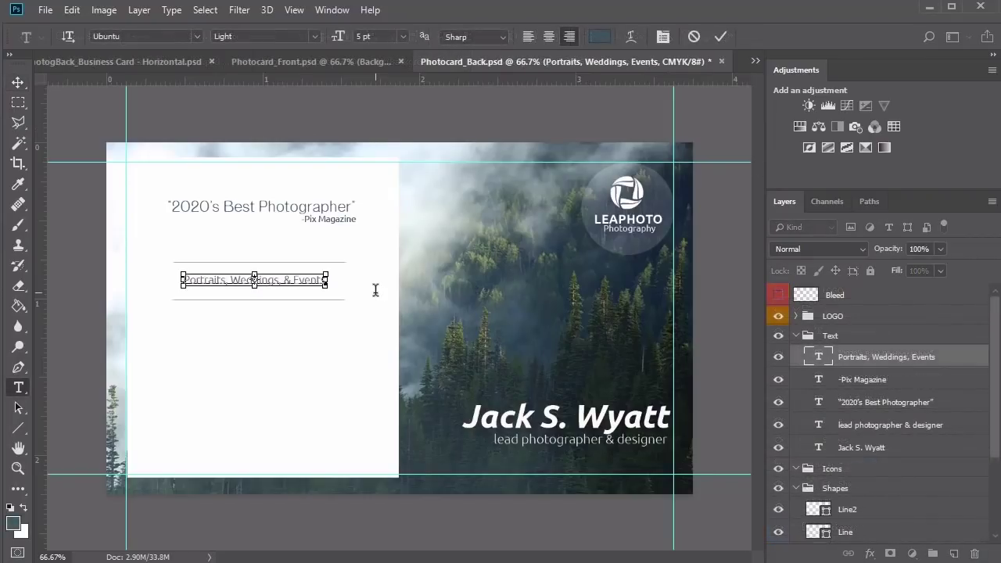
# Step: Complete the text between the two lines as "Portraits, Weddings, & Events" in Ubuntu Light, 5 pt
pyautogui.hotkey('ctrl', 'Return')
pyautogui.press('v')
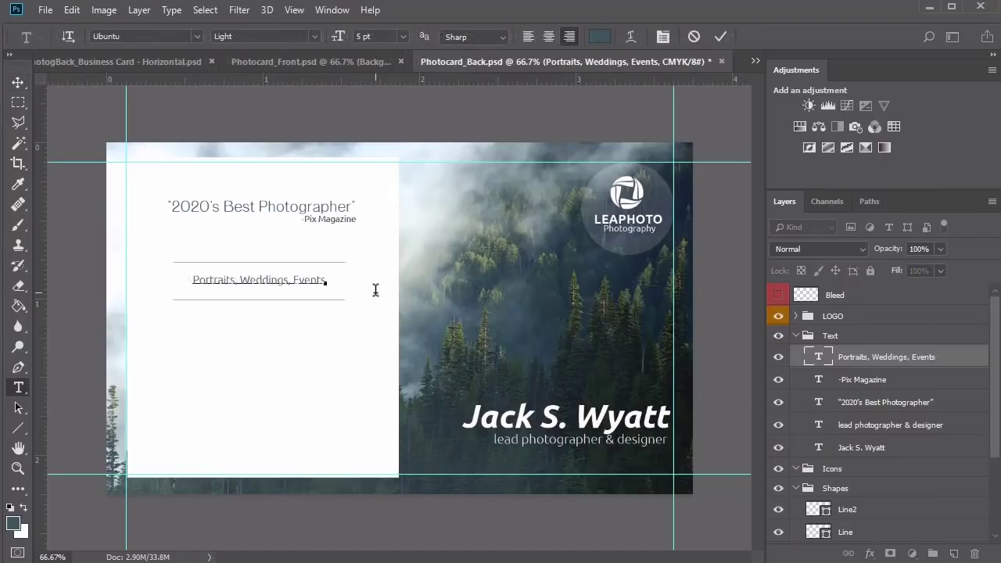
pyautogui.write('&')
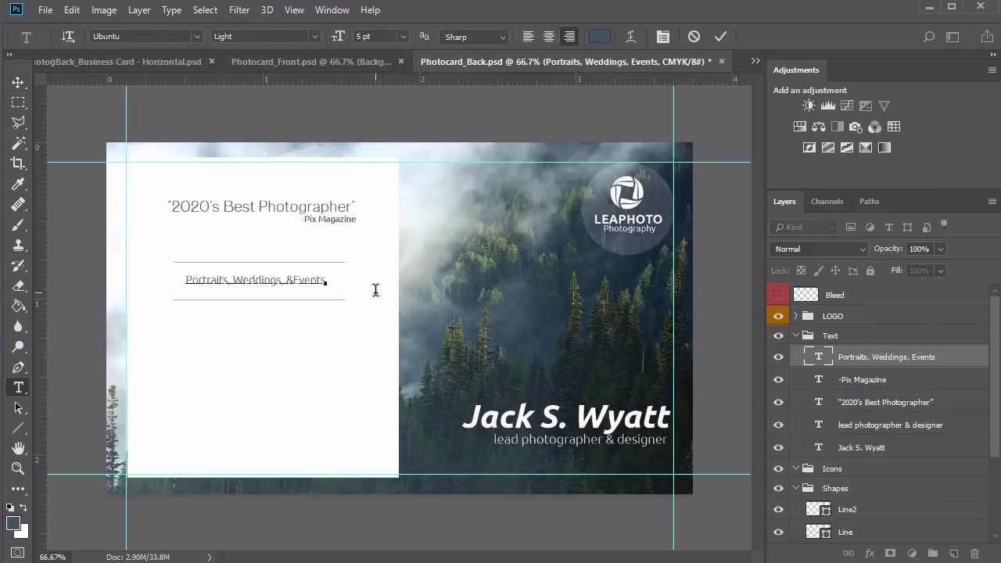
pyautogui.hotkey('ctrl', 'a')
pyautogui.hotkey('ctrl', 'Return')
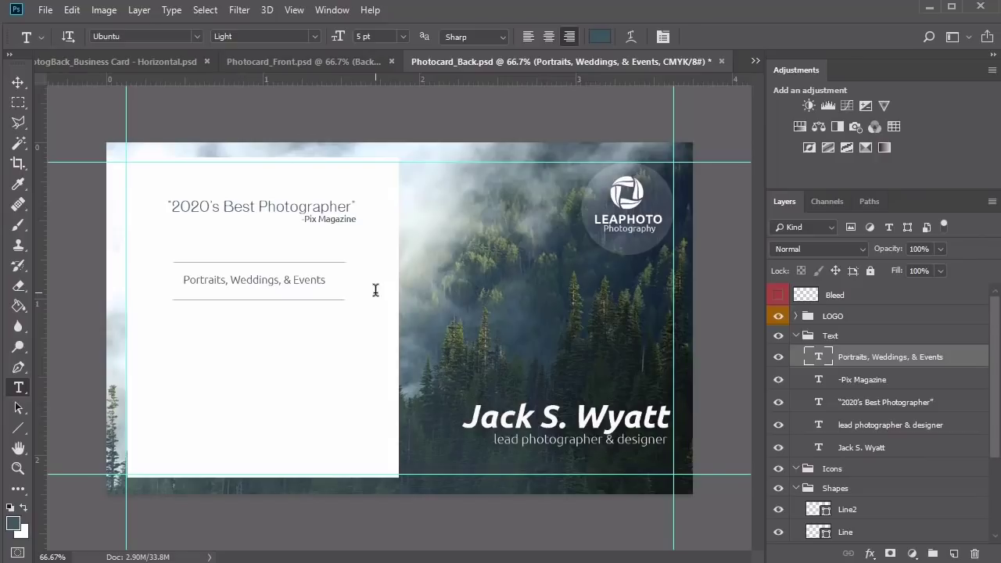
# Step: Recolour the services text with the grey-blue #819395 sampled from the background image's mist
pyautogui.click(600, 36)
pyautogui.click(820, 461)
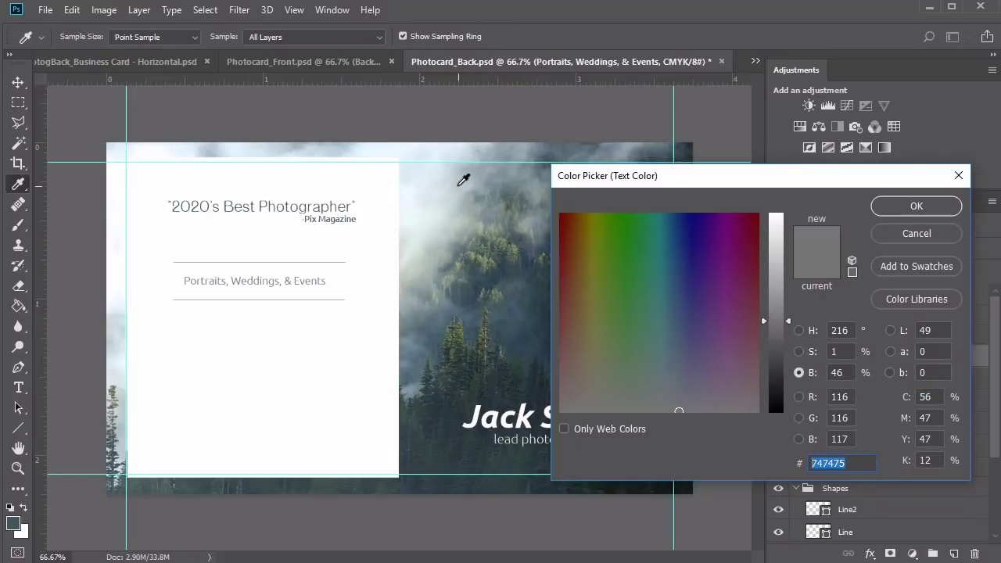
pyautogui.click(463, 180)
pyautogui.click(441, 209)
pyautogui.click(465, 266)
pyautogui.click(509, 224)
pyautogui.click(501, 232)
pyautogui.click(481, 238)
pyautogui.click(471, 275)
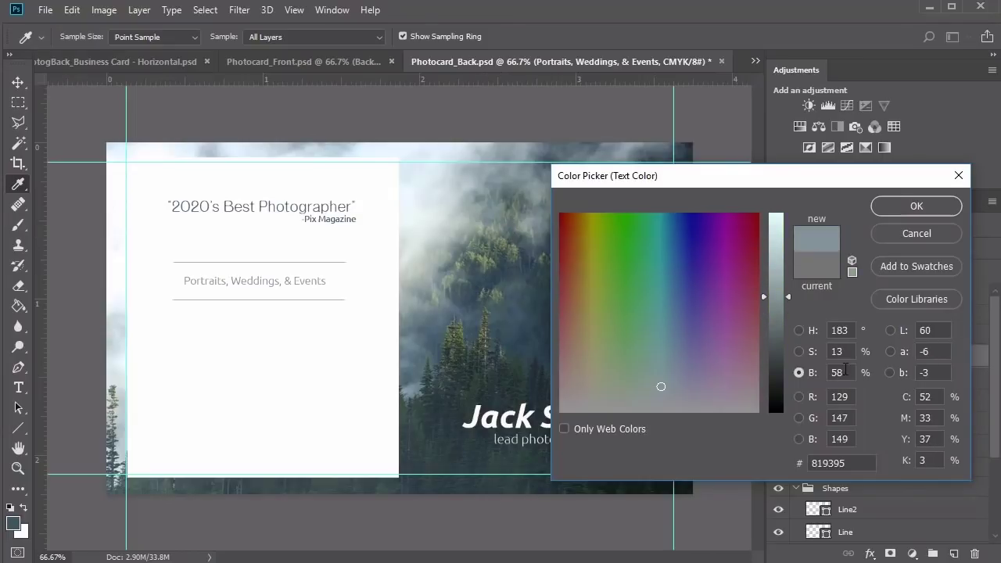
pyautogui.click(911, 207)
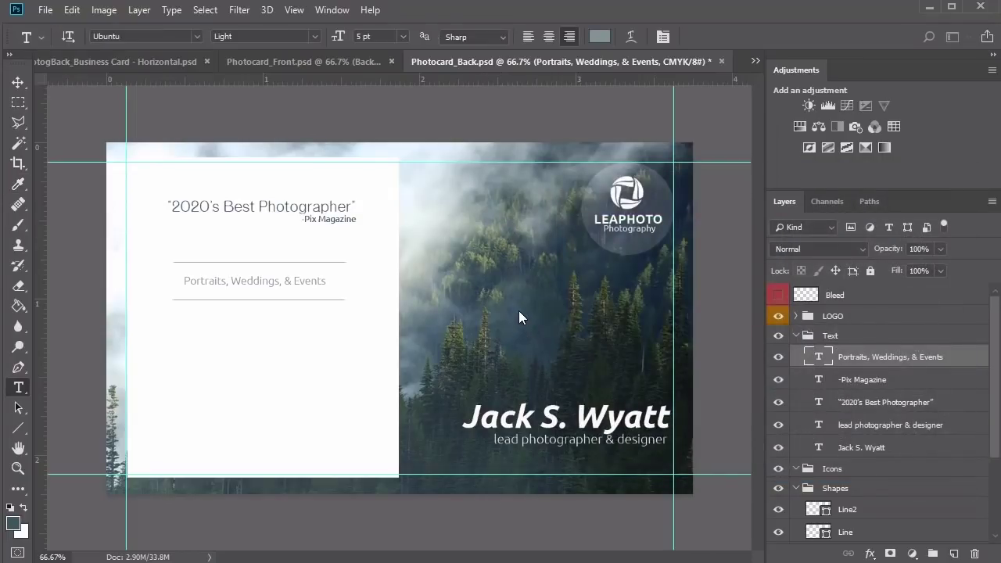
pyautogui.press('v')
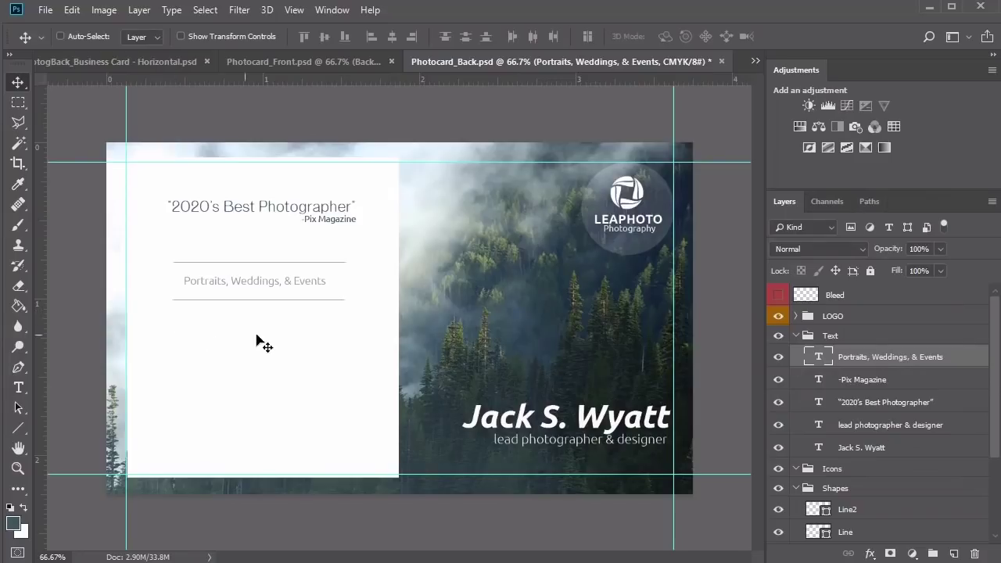
# Step: Create a dark 261 x 43 px rectangle in the Shapes group and place it near the bottom of the white panel
pyautogui.click(18, 428)
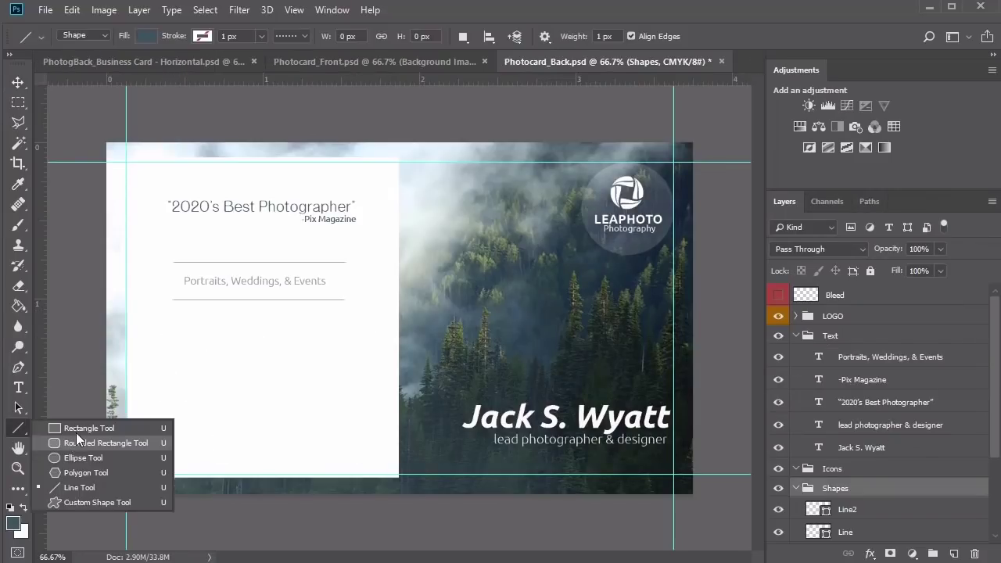
pyautogui.click(77, 429)
pyautogui.click(206, 387)
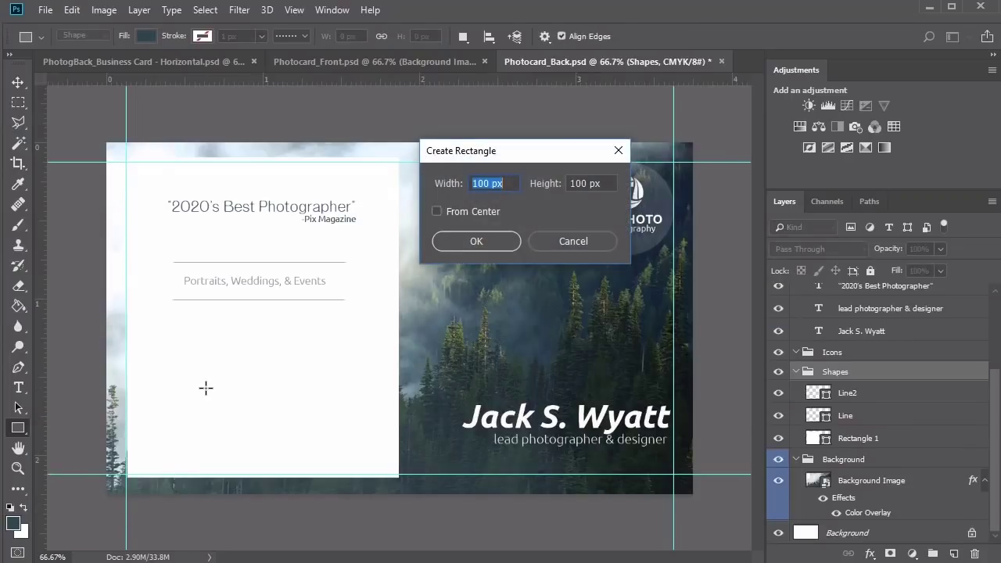
pyautogui.write('261')
pyautogui.press('Tab')
pyautogui.write('43')
pyautogui.press('Return')
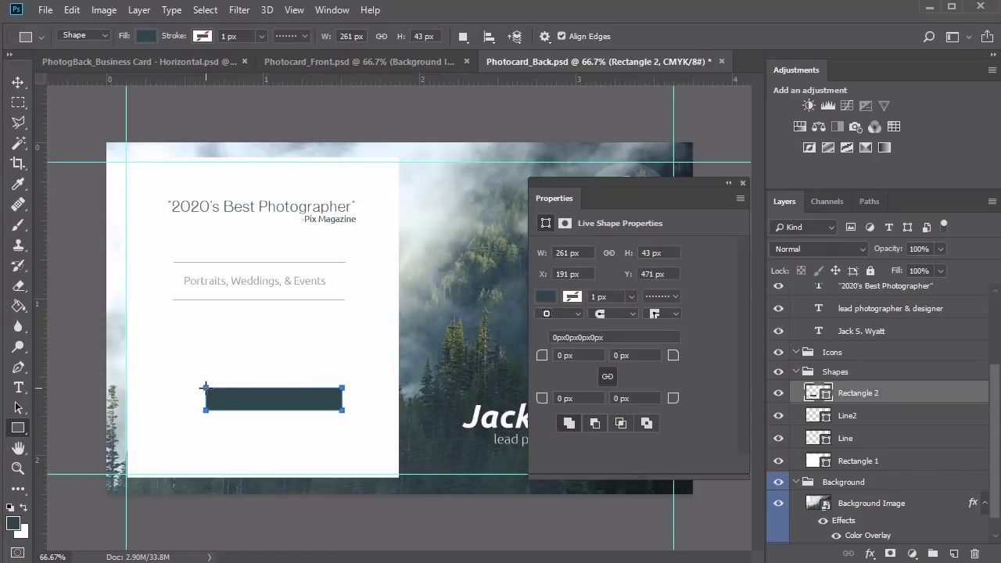
pyautogui.click(743, 182)
pyautogui.press('v')
pyautogui.moveTo(290, 409); pyautogui.dragTo(280, 447)
pyautogui.press('t')
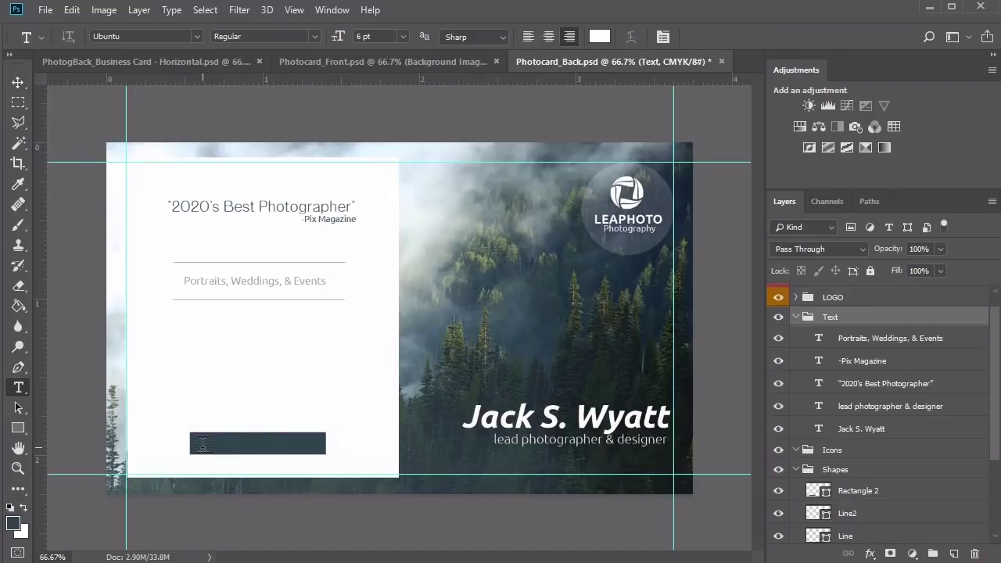
pyautogui.click(202, 444)
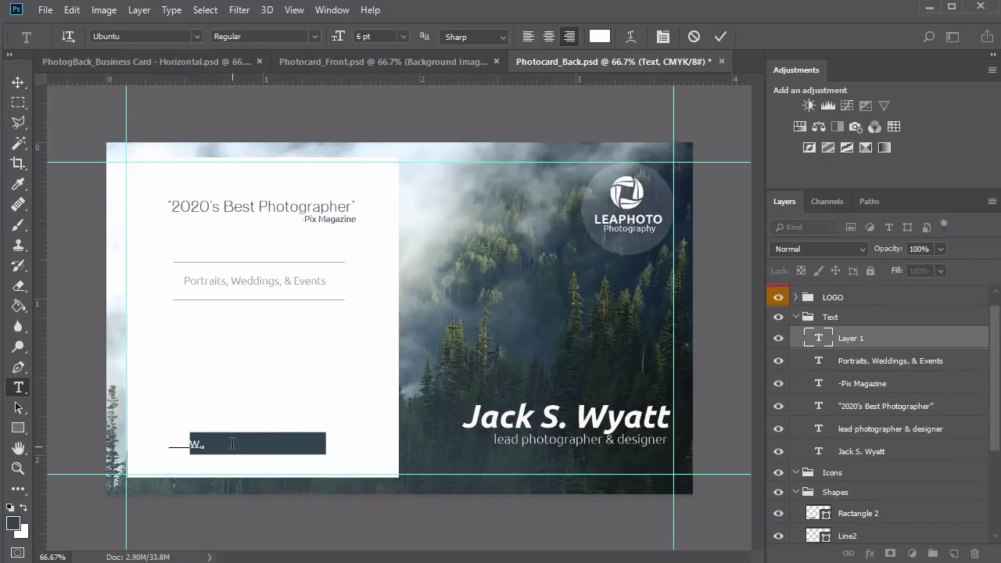
pyautogui.write('www.leaphoto.com')
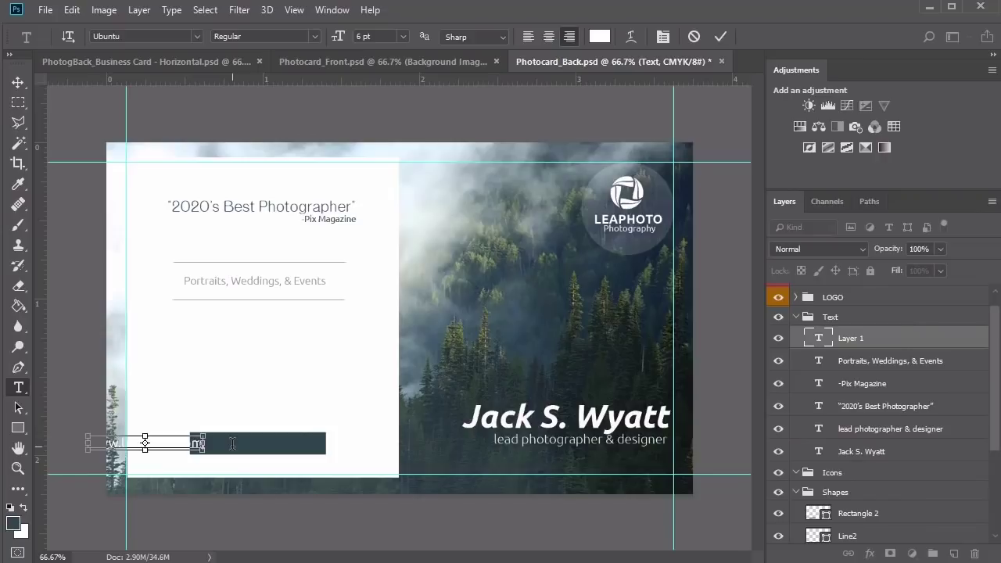
pyautogui.hotkey('ctrl', 'Return')
pyautogui.press('v')
pyautogui.moveTo(260, 465); pyautogui.dragTo(362, 462)
pyautogui.keyDown('ctrl'); pyautogui.click(575, 437); pyautogui.keyUp('ctrl')
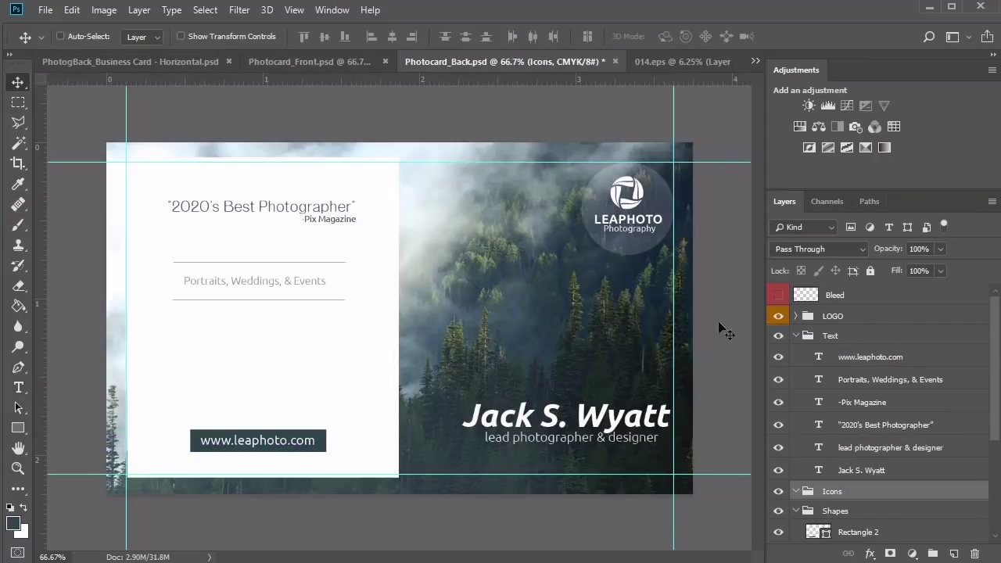
# Step: Copy the phone, email and location icons from 014.eps into the card's Icons group and name their layers Phone, Email and Location
pyautogui.click(665, 53)
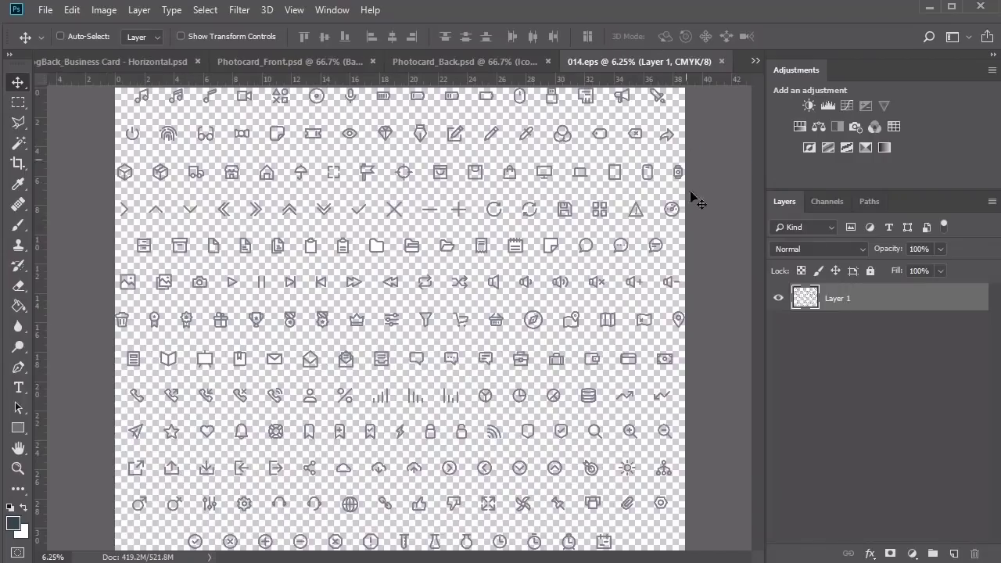
pyautogui.press('m')
pyautogui.moveTo(122, 382); pyautogui.dragTo(151, 411)
pyautogui.click(432, 55)
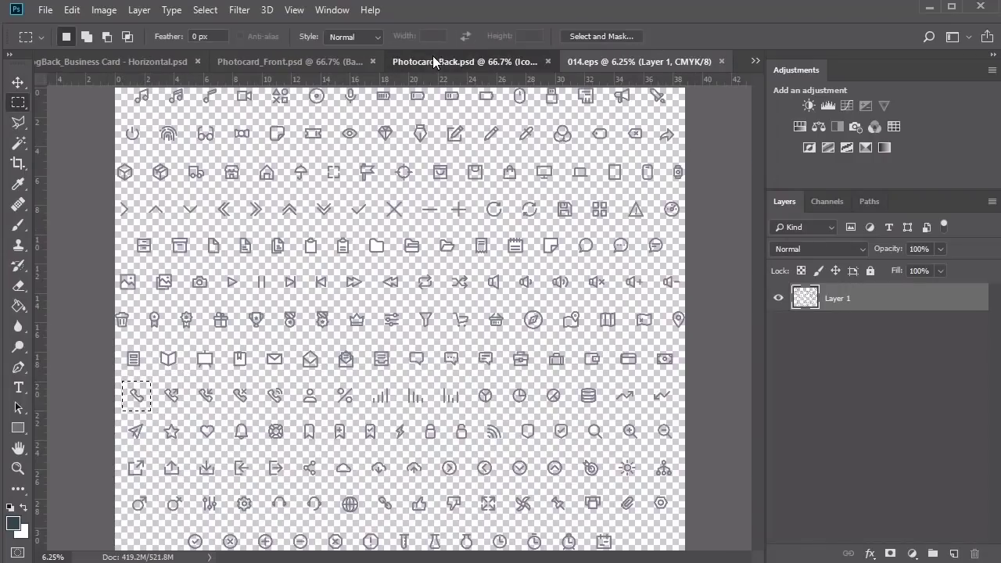
pyautogui.hotkey('ctrl', 'v')
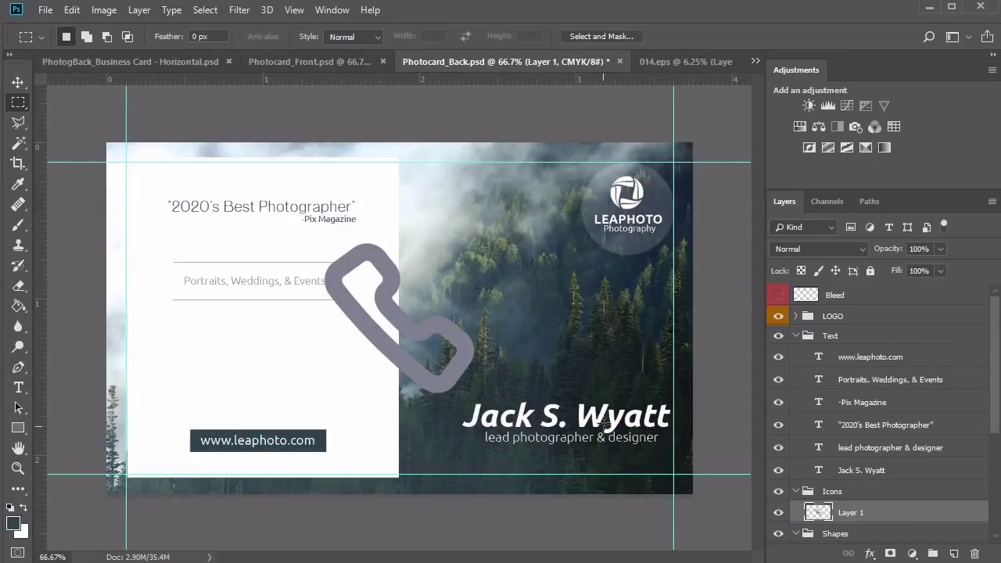
pyautogui.hotkey('ctrl', 'v')
pyautogui.hotkey('ctrl', 'v')
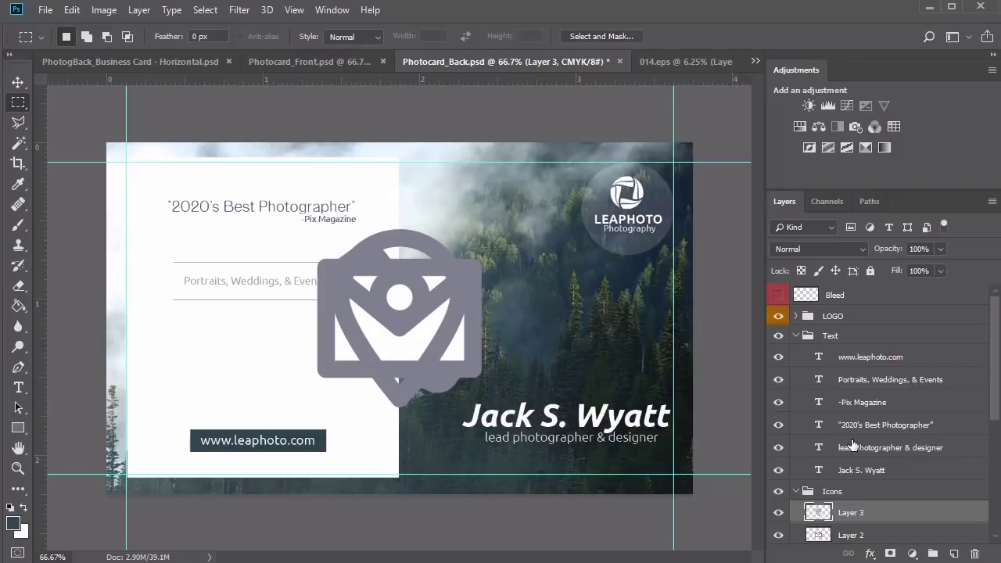
pyautogui.scroll(-3, 853, 445)
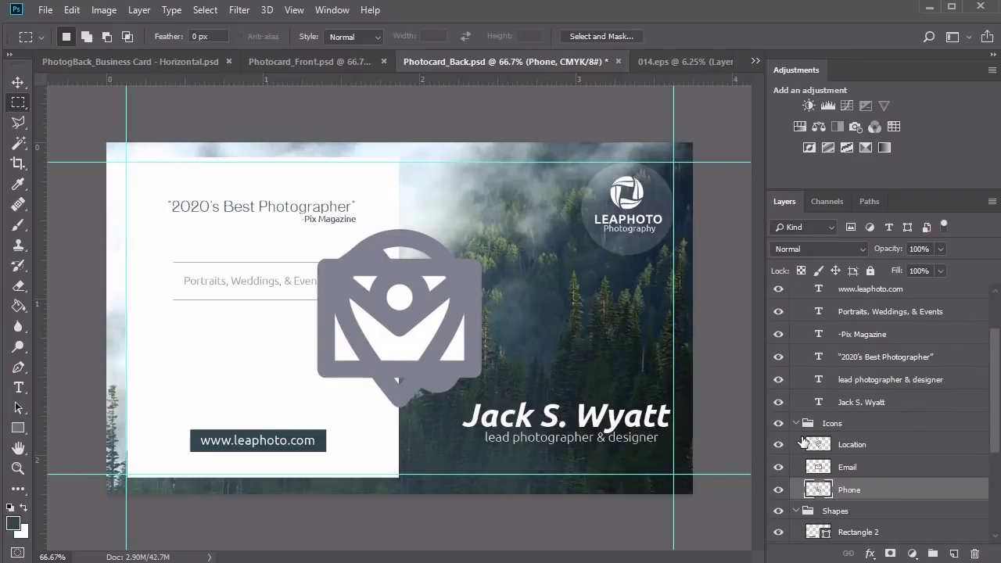
# Step: Delete the white fill inside the envelope on the Email layer, hiding the Location icon during the edit
pyautogui.click(780, 445)
pyautogui.keyDown('ctrl'); pyautogui.click(443, 341); pyautogui.keyUp('ctrl')
pyautogui.press('w')
pyautogui.click(419, 291)
pyautogui.keyDown('shift'); pyautogui.click(441, 338); pyautogui.keyUp('shift')
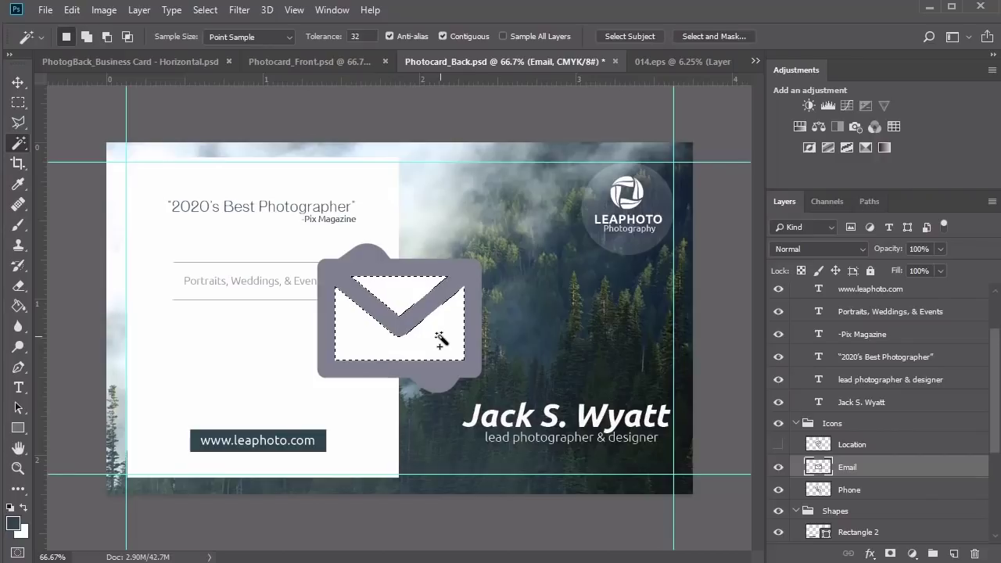
pyautogui.press('Delete')
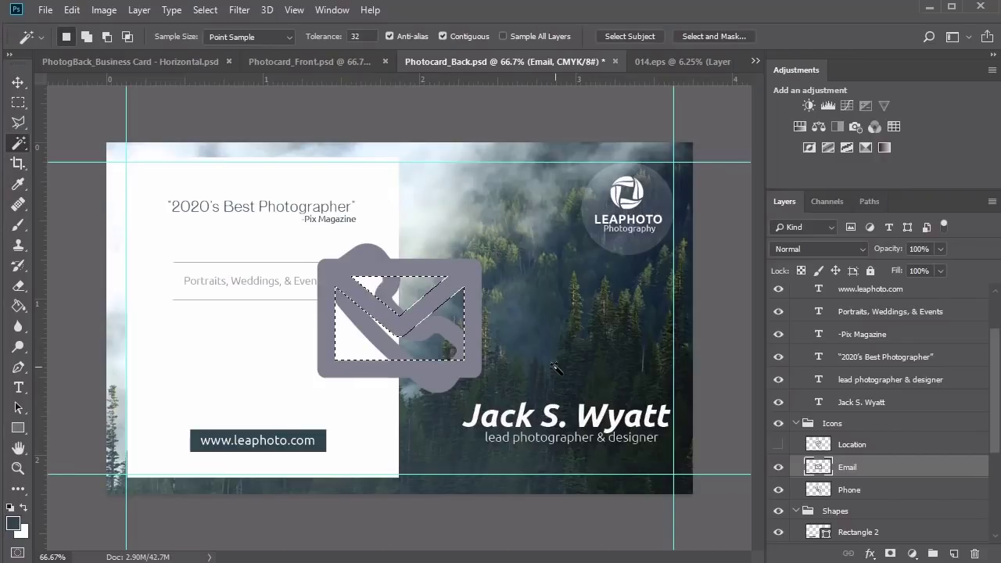
pyautogui.hotkey('ctrl', 'd')
pyautogui.click(778, 444)
# Step: Scale the Location, Email and Phone icons down together to a small size suited to the white panel
pyautogui.click(851, 445)
pyautogui.keyDown('shift'); pyautogui.click(861, 489); pyautogui.keyUp('shift')
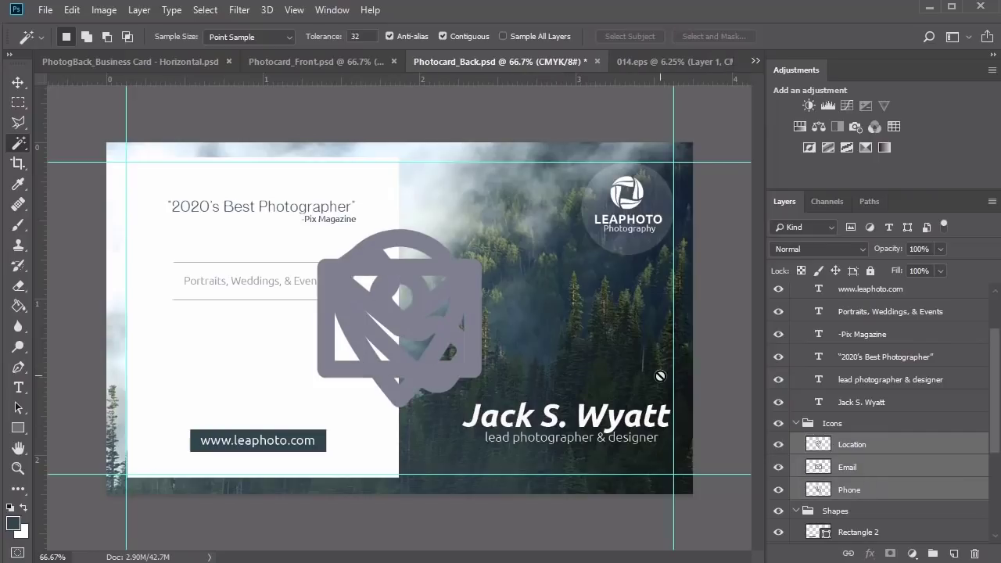
pyautogui.hotkey('ctrl', 't')
pyautogui.moveTo(480, 227); pyautogui.dragTo(185, 404)
pyautogui.press('Return')
# Step: Arrange the phone, email and location icons in a column between the services text and the website bar
pyautogui.click(852, 444)
pyautogui.press('v')
pyautogui.hotkey('ctrl', 'z')
pyautogui.moveTo(331, 396); pyautogui.dragTo(204, 364)
pyautogui.keyDown('ctrl'); pyautogui.click(334, 395); pyautogui.keyUp('ctrl')
pyautogui.moveTo(332, 393); pyautogui.dragTo(235, 349)
pyautogui.hotkey('ctrl', 'z')
pyautogui.keyDown('ctrl'); pyautogui.click(340, 399); pyautogui.keyUp('ctrl')
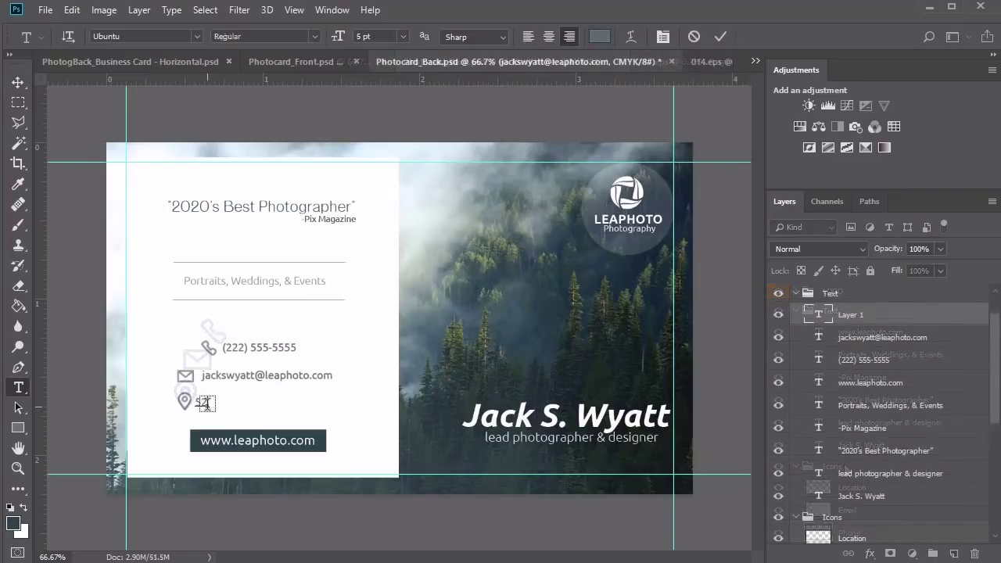
# Step: Add the business's postal address in Ubuntu Regular, 5 pt, and place it beside the location icon
pyautogui.write('52 Mountain Boulevard, Ohion')
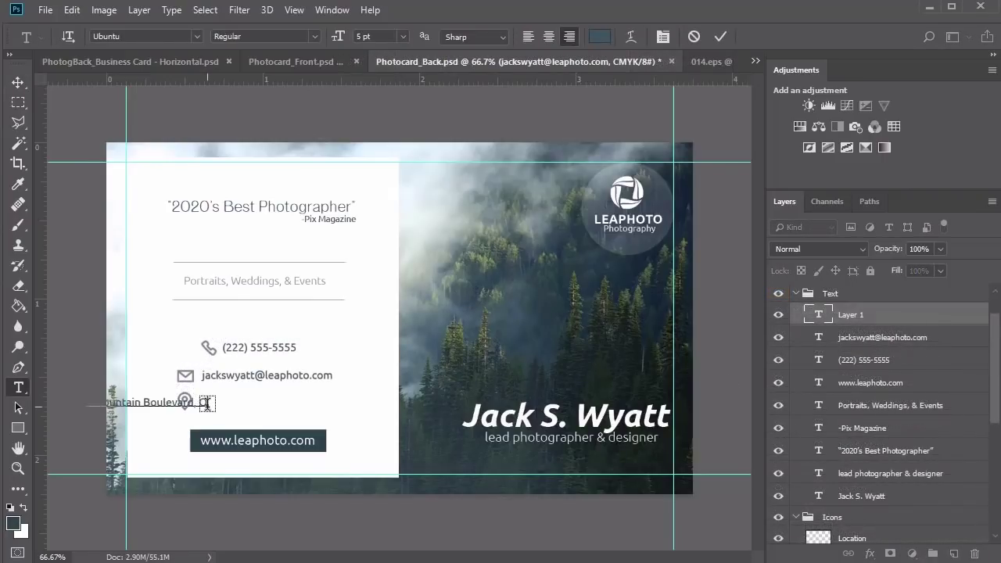
pyautogui.hotkey('ctrl', 'Return')
pyautogui.press('BackSpace')
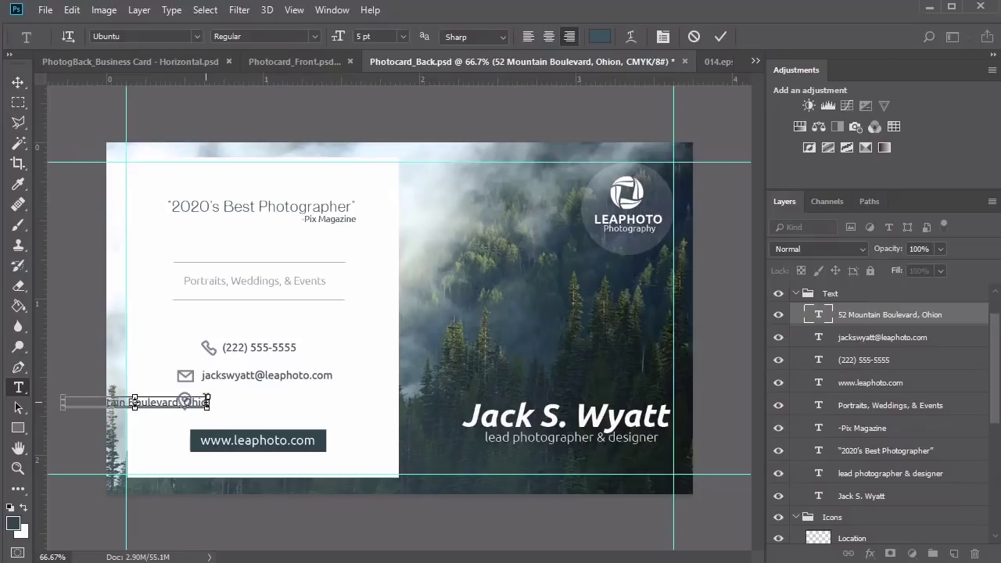
pyautogui.hotkey('ctrl', 'Return')
pyautogui.press('v')
pyautogui.moveTo(206, 401); pyautogui.dragTo(344, 401)
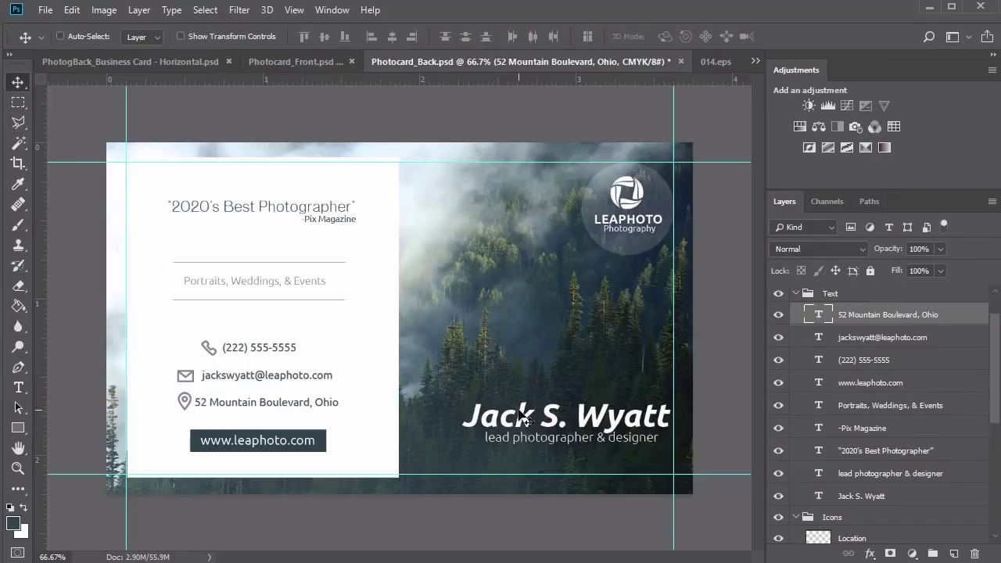
# Step: Apply a Color Overlay of #3a5560 at 100% opacity to the Location icon
pyautogui.scroll(-3, 875, 406)
pyautogui.click(852, 402)
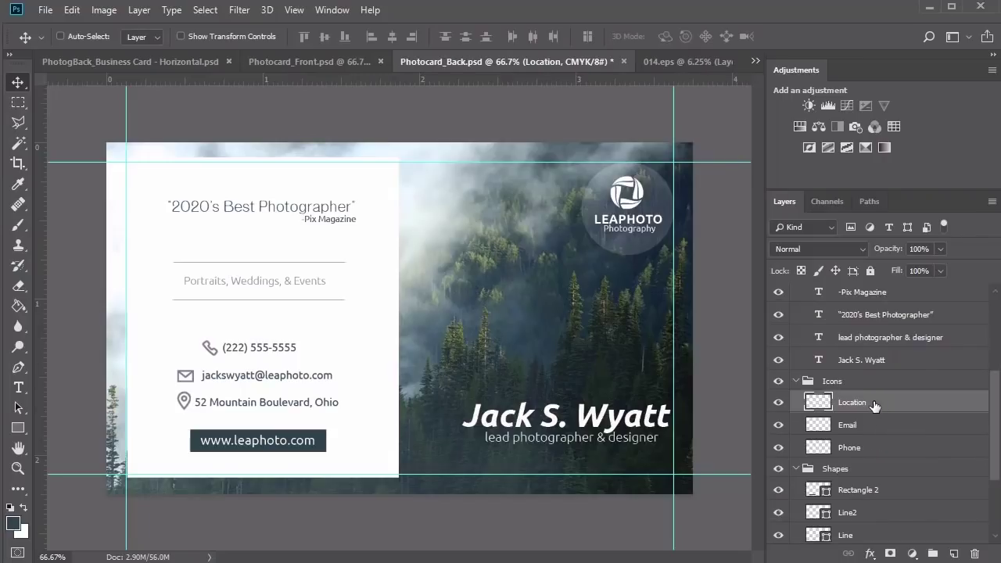
pyautogui.rightClick(857, 405)
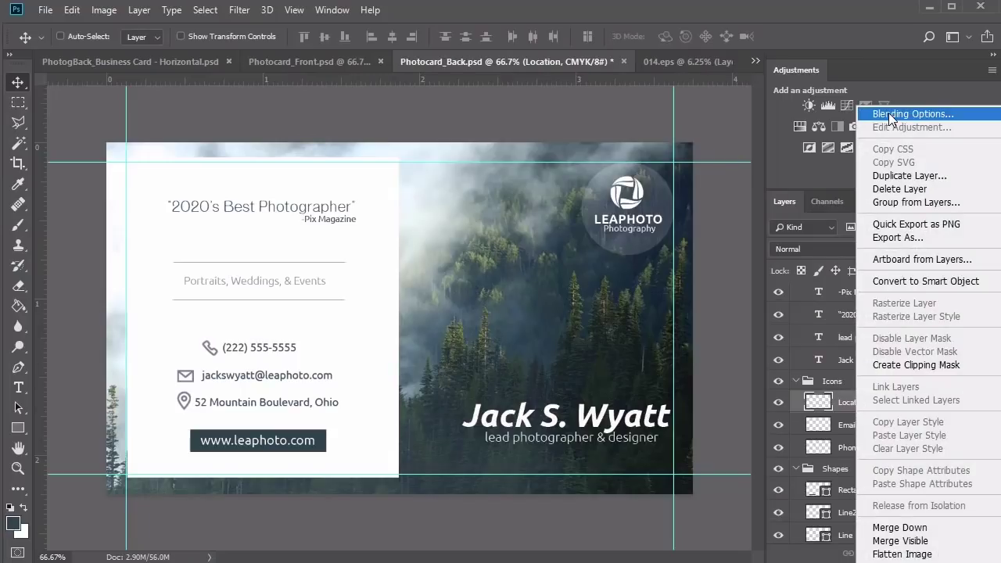
pyautogui.click(889, 115)
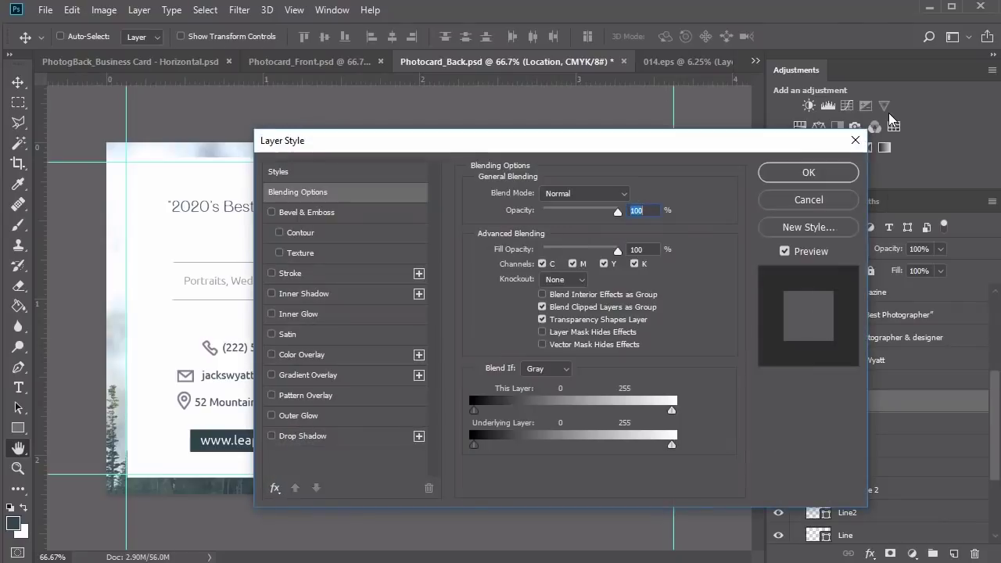
pyautogui.click(354, 358)
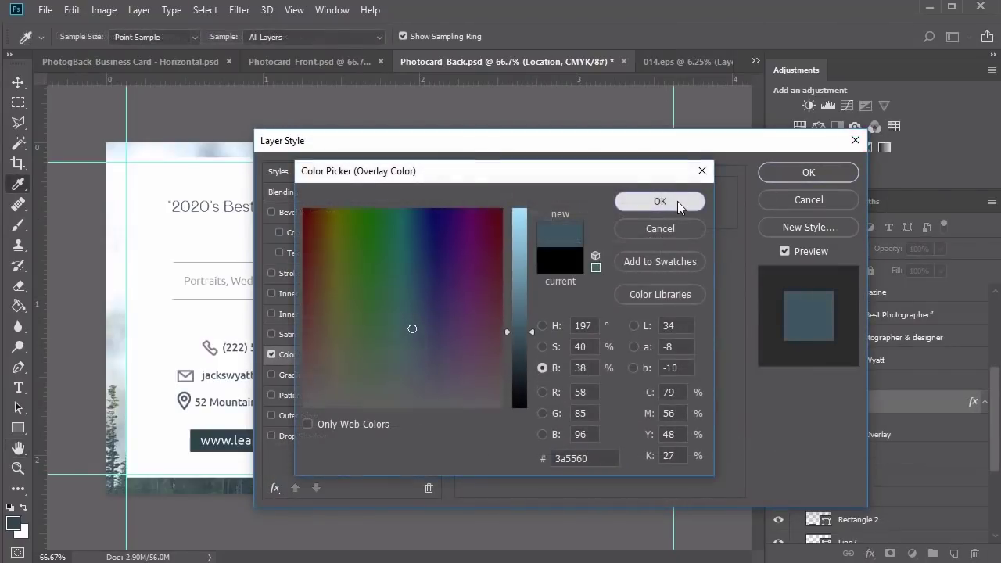
pyautogui.click(660, 201)
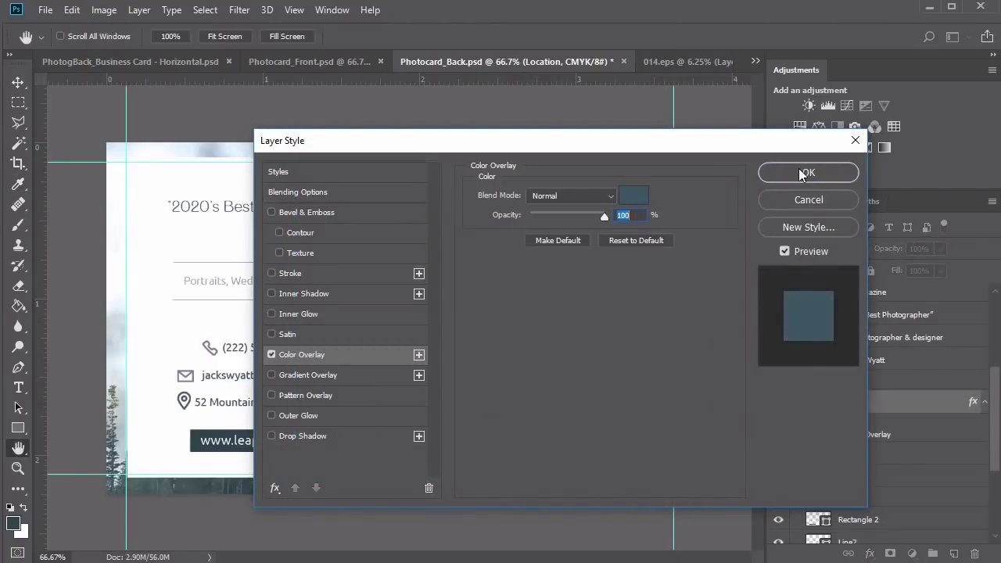
pyautogui.click(802, 174)
# Step: Copy the Location icon's layer style to the Email and Phone icons
pyautogui.rightClick(876, 406)
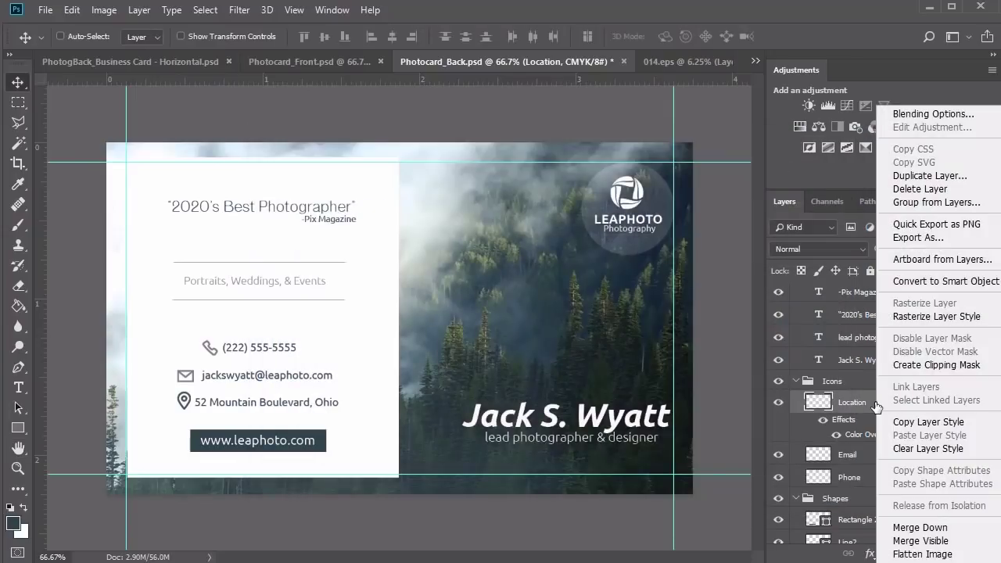
pyautogui.click(928, 422)
pyautogui.rightClick(851, 457)
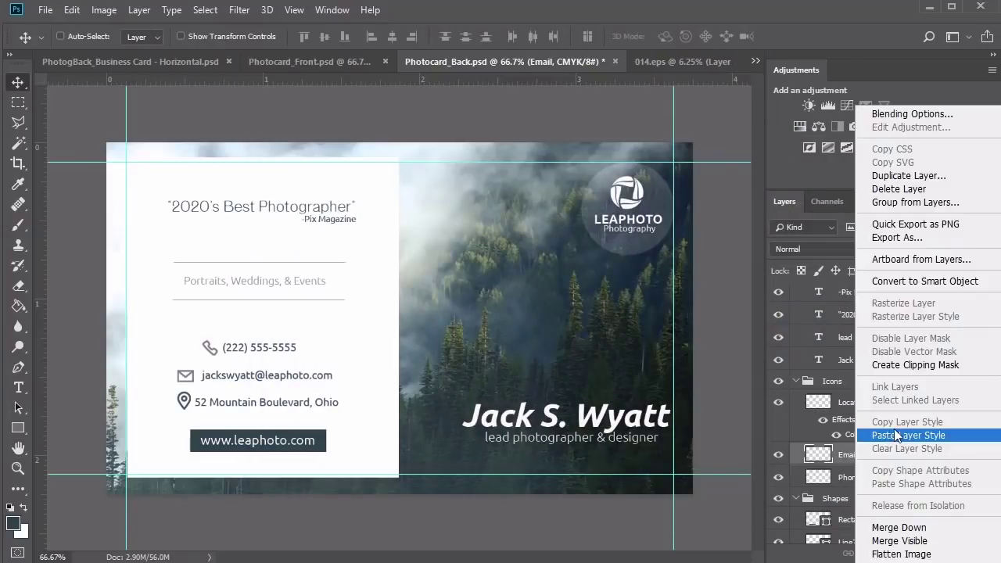
pyautogui.click(897, 436)
pyautogui.rightClick(855, 508)
pyautogui.click(900, 437)
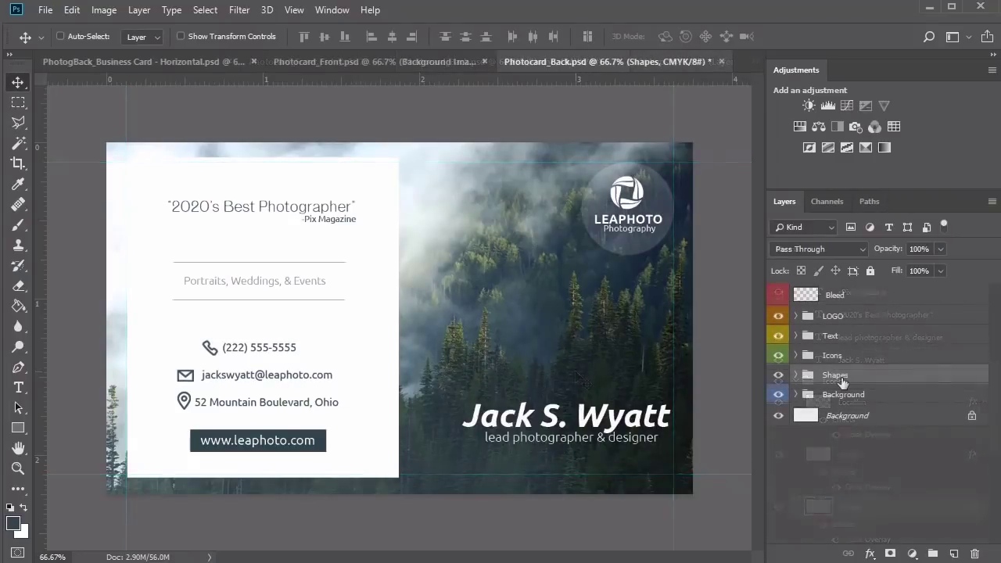
# Step: Colour-label the Shapes group blue and the Background group violet
pyautogui.rightClick(860, 376)
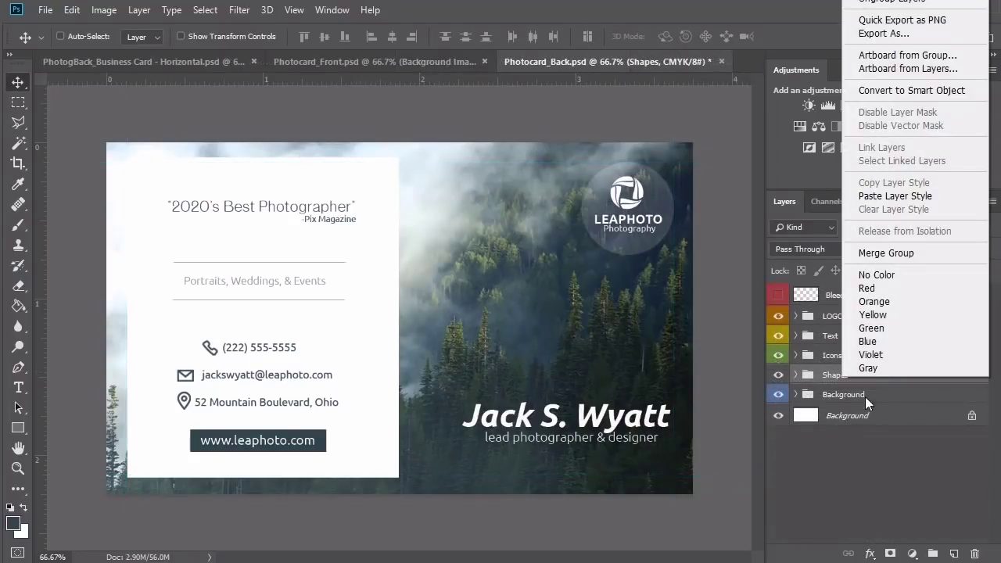
pyautogui.click(877, 341)
pyautogui.rightClick(855, 395)
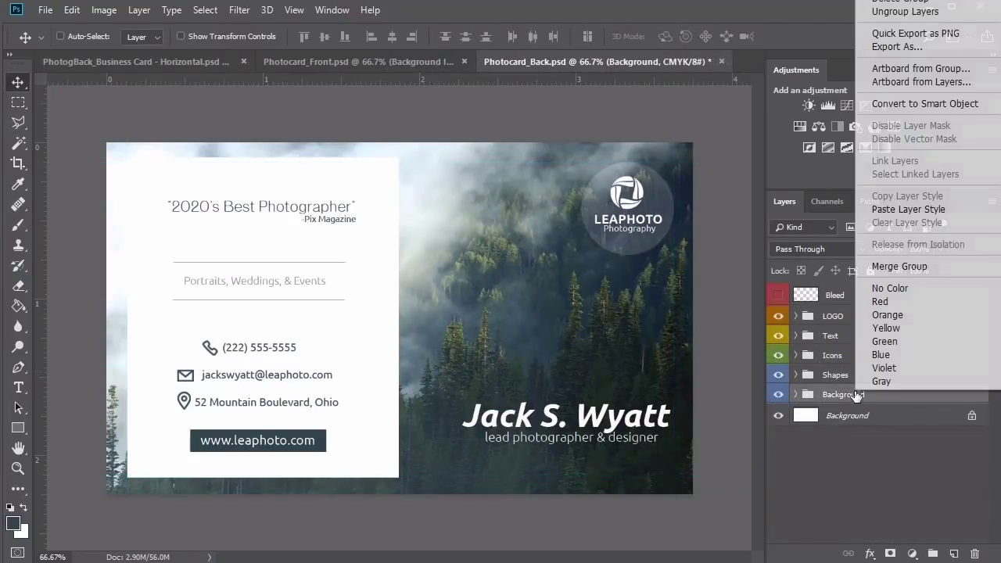
pyautogui.click(884, 368)
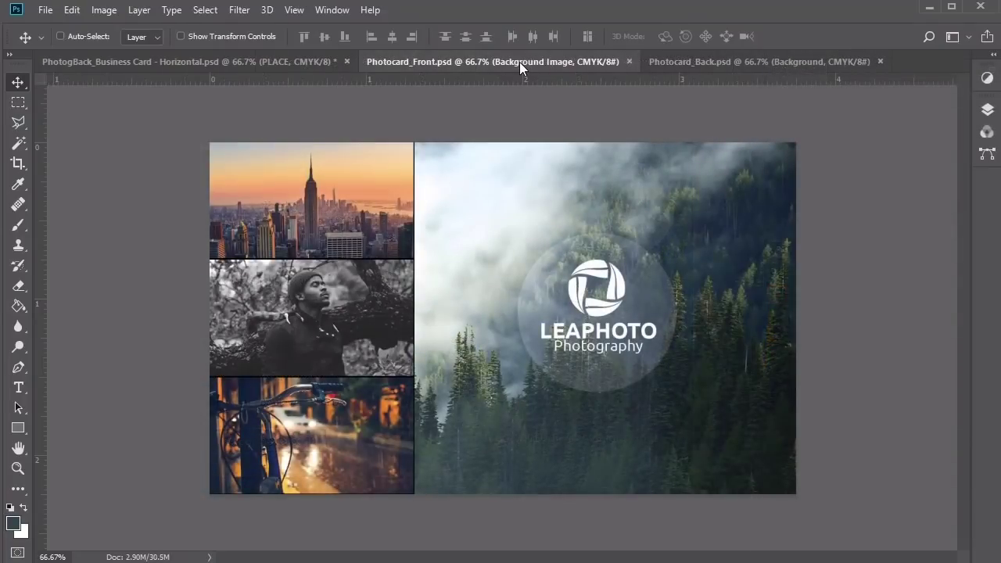
# Step: Show the city skyline on Layer 2 of Background Image.psb, save it and return to Photocard_Back.psd
pyautogui.click(680, 61)
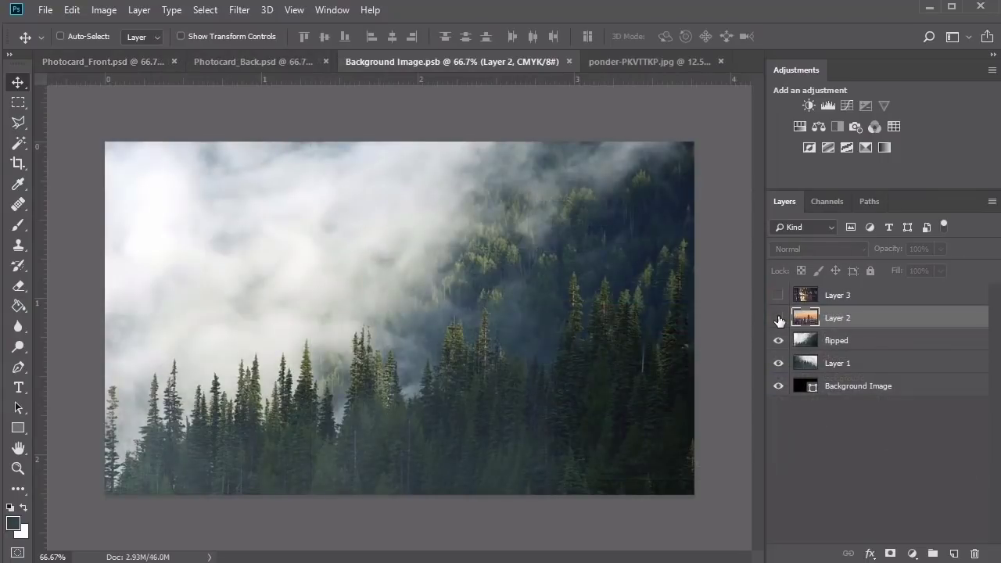
pyautogui.click(778, 318)
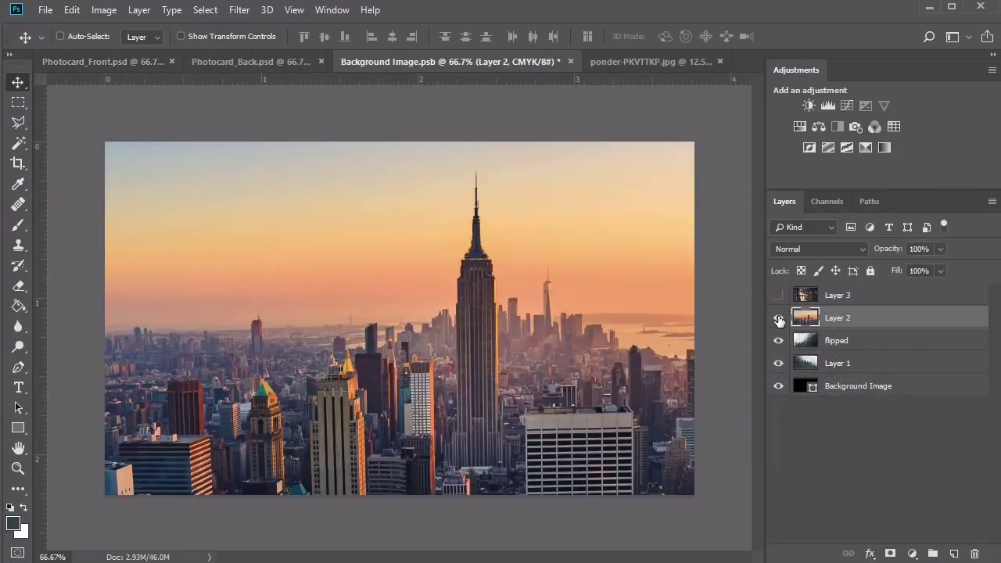
pyautogui.click(45, 10)
pyautogui.click(76, 169)
pyautogui.click(221, 62)
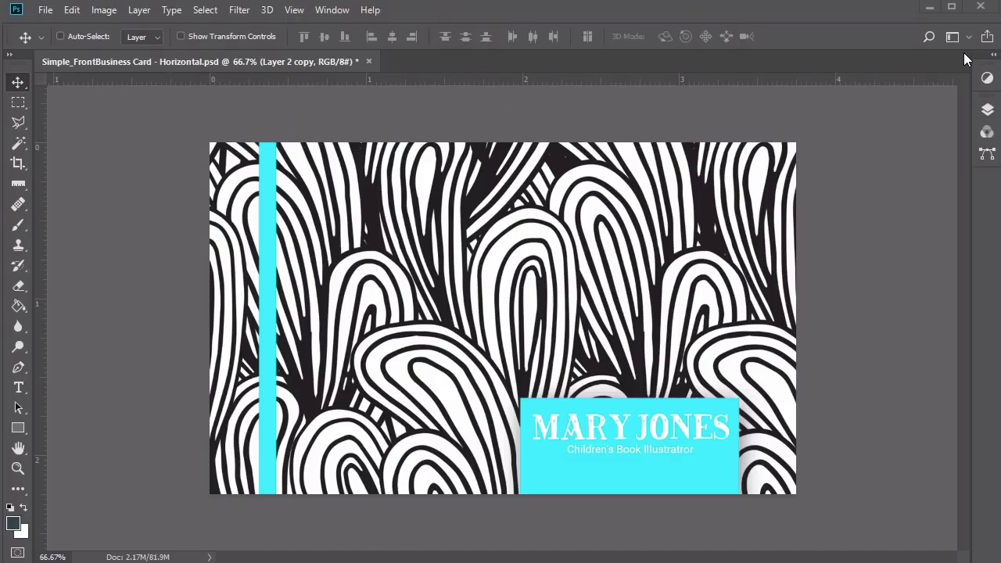
# Step: Create a 3.75 x 2.25 in CMYK document at 300 ppi with a white background, named ArtistCard_Front
pyautogui.click(48, 11)
pyautogui.click(50, 24)
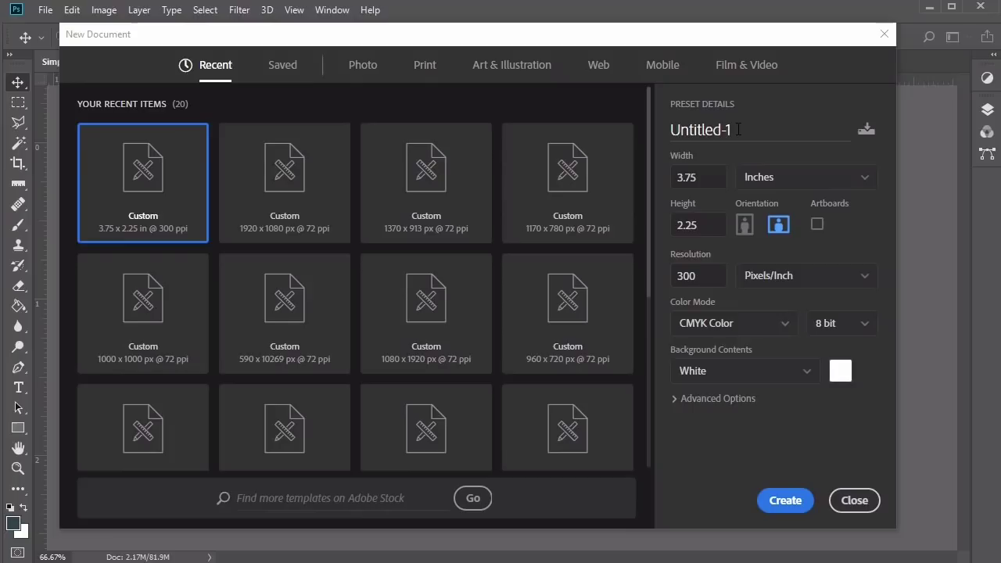
pyautogui.doubleClick(738, 129)
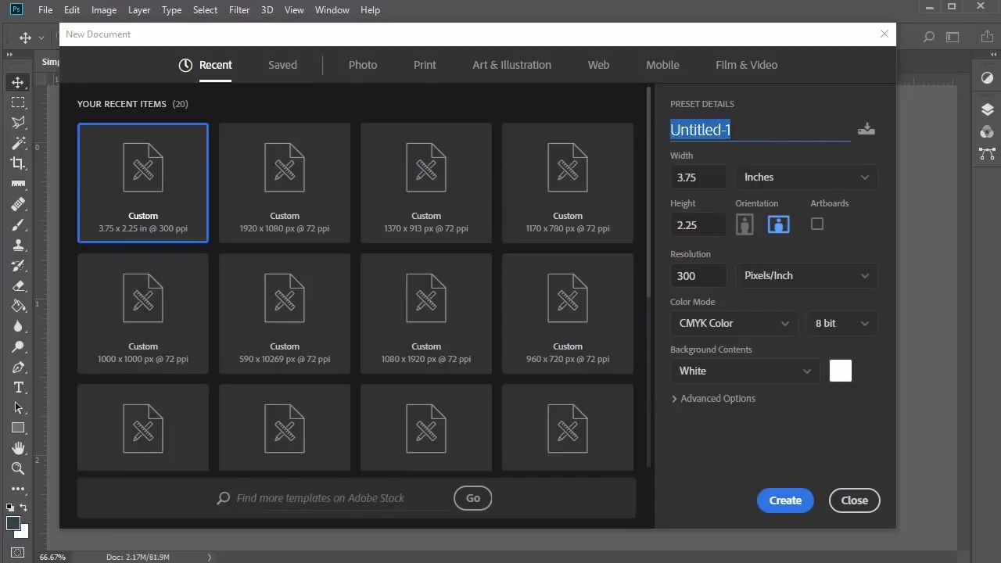
pyautogui.write('ArtistCard_Front')
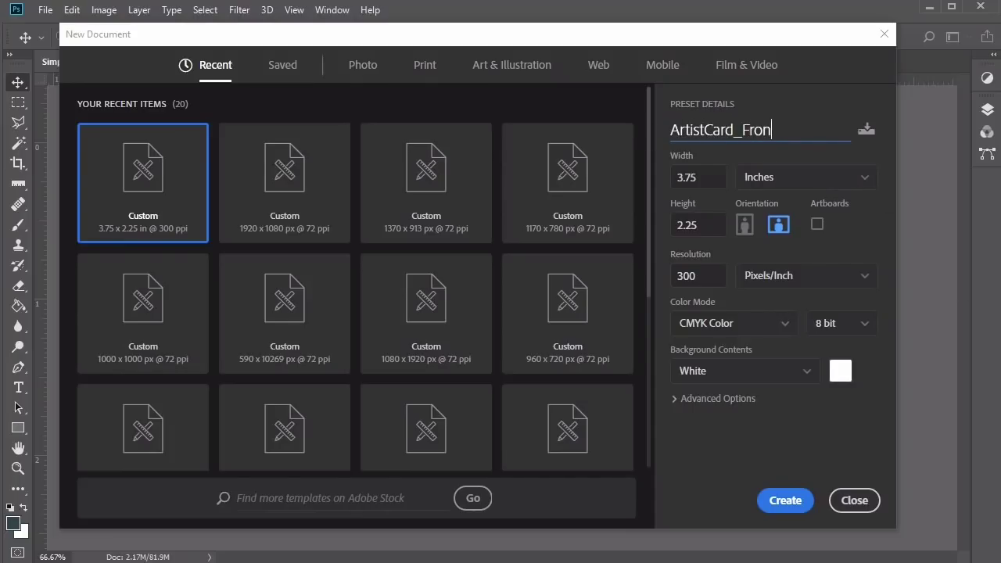
pyautogui.click(774, 502)
# Step: Add a new layer named Bleed above the background and colour-label it red
pyautogui.click(991, 55)
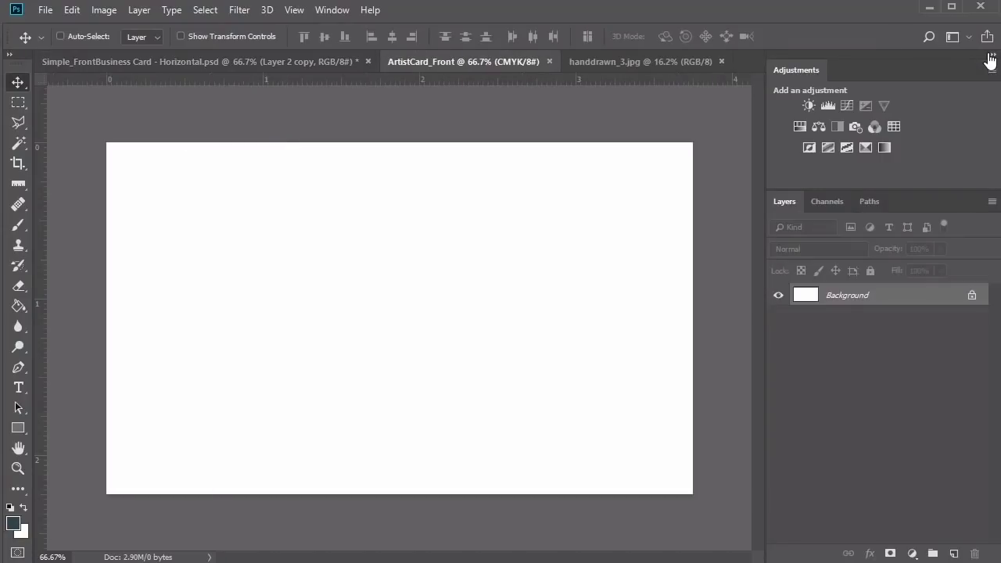
pyautogui.click(954, 554)
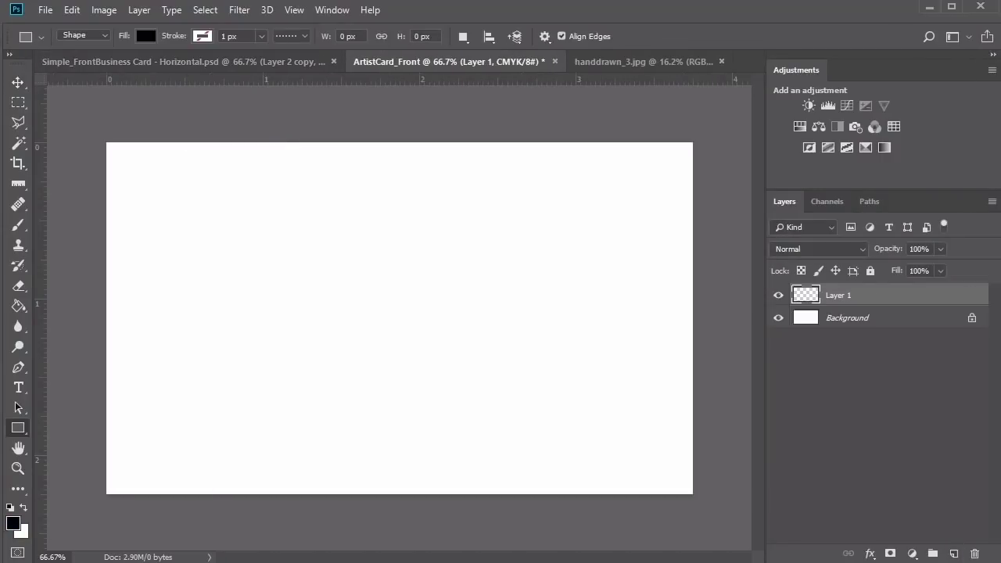
pyautogui.doubleClick(841, 296)
pyautogui.write('Bleed')
pyautogui.press('Return')
pyautogui.rightClick(887, 301)
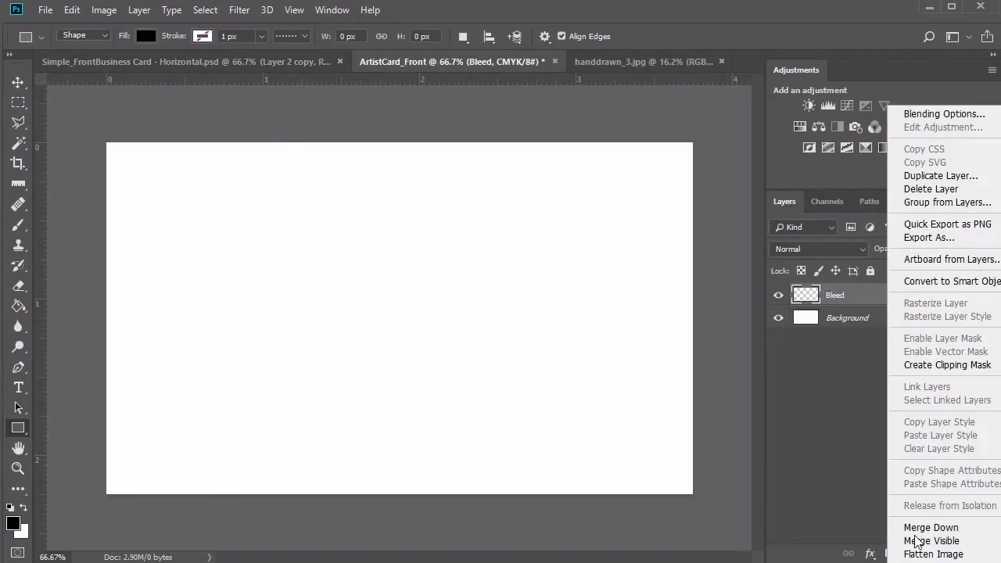
pyautogui.click(914, 562)
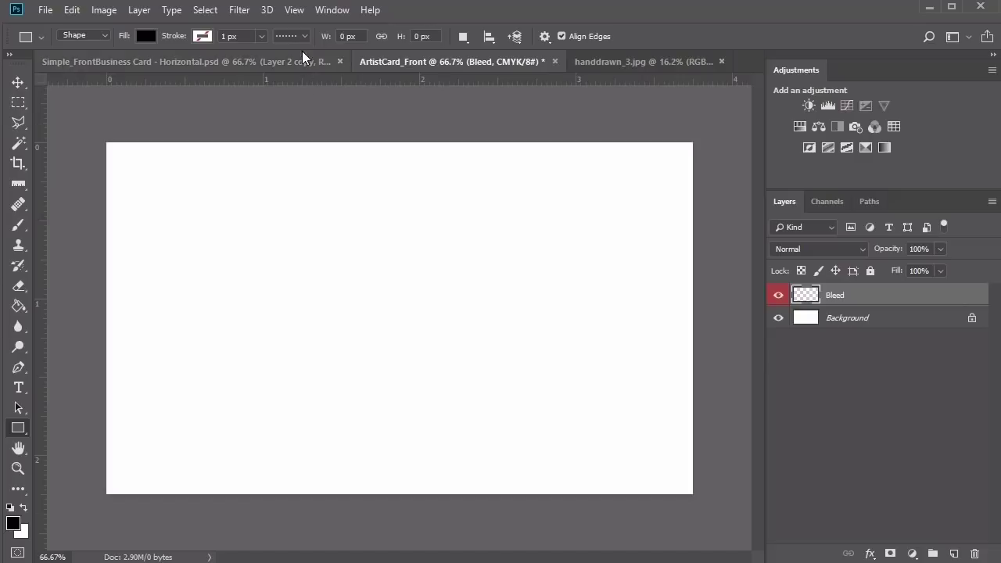
# Step: Add a vertical guide at .125 in and a horizontal guide at .125 in
pyautogui.click(295, 11)
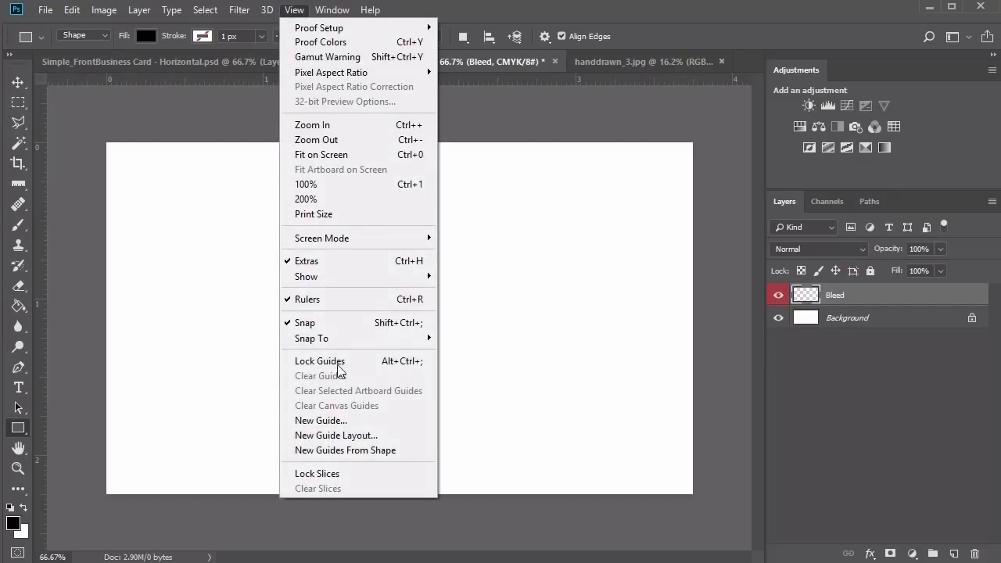
pyautogui.click(335, 420)
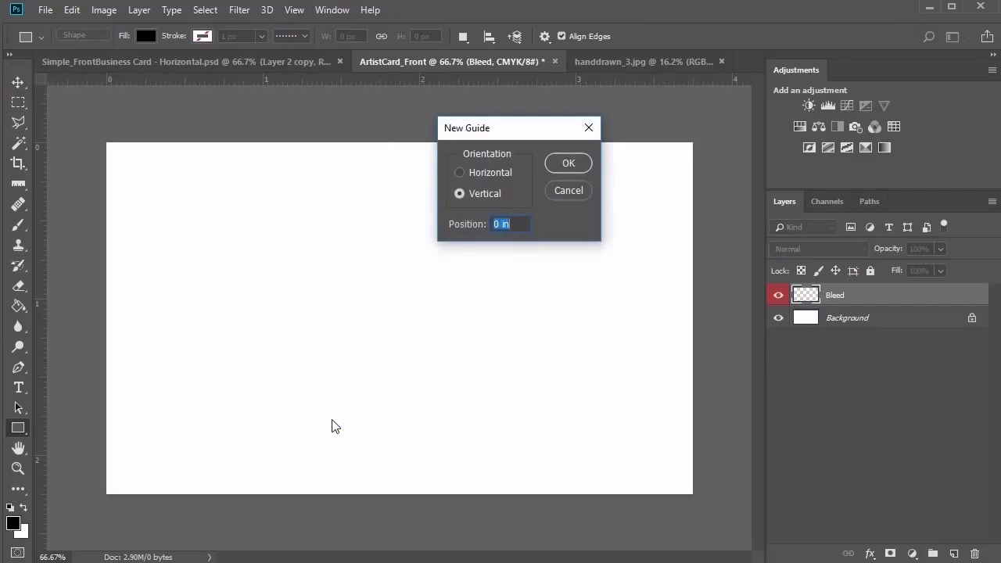
pyautogui.write('.125')
pyautogui.press('Return')
pyautogui.click(295, 10)
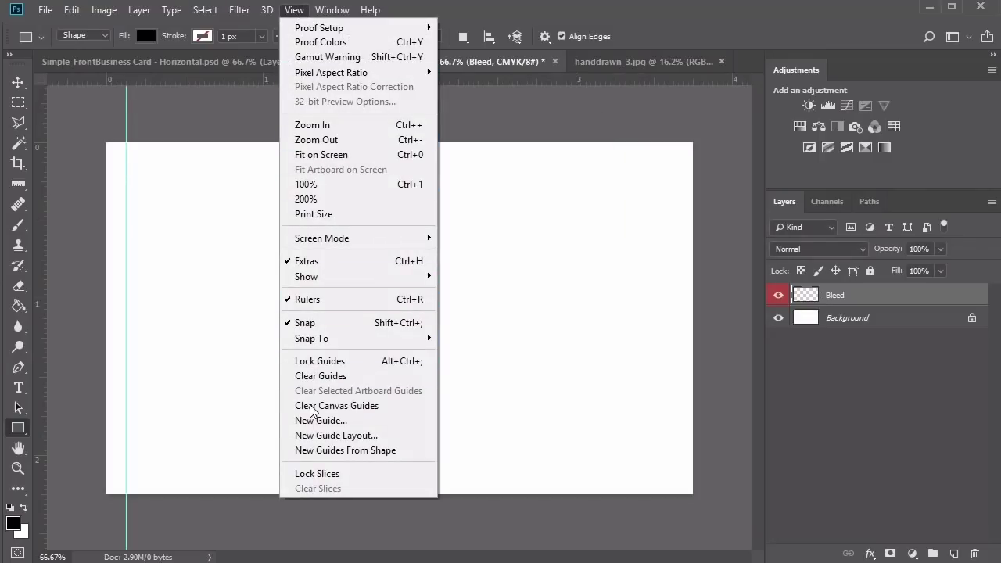
pyautogui.click(315, 420)
pyautogui.click(460, 171)
pyautogui.write('.125 in')
pyautogui.press('Return')
pyautogui.press('v')
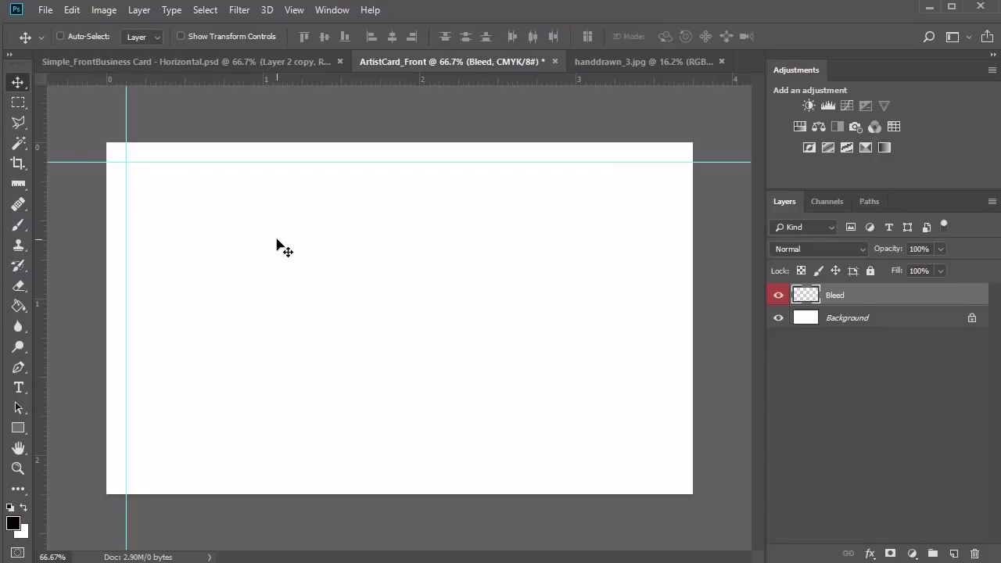
# Step: Add a horizontal guide at 2.125 in and a vertical guide at 3.625 in
pyautogui.click(295, 10)
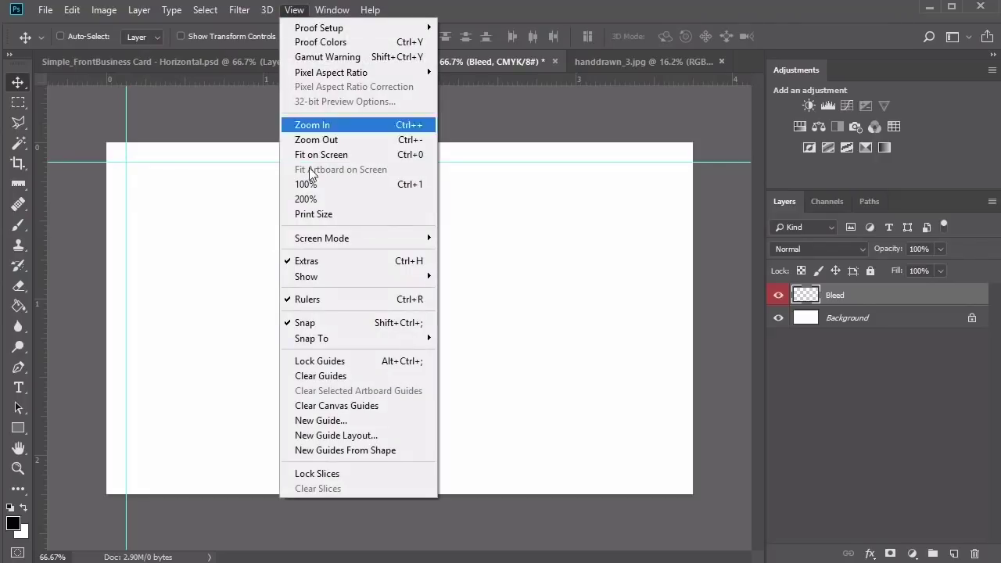
pyautogui.click(330, 421)
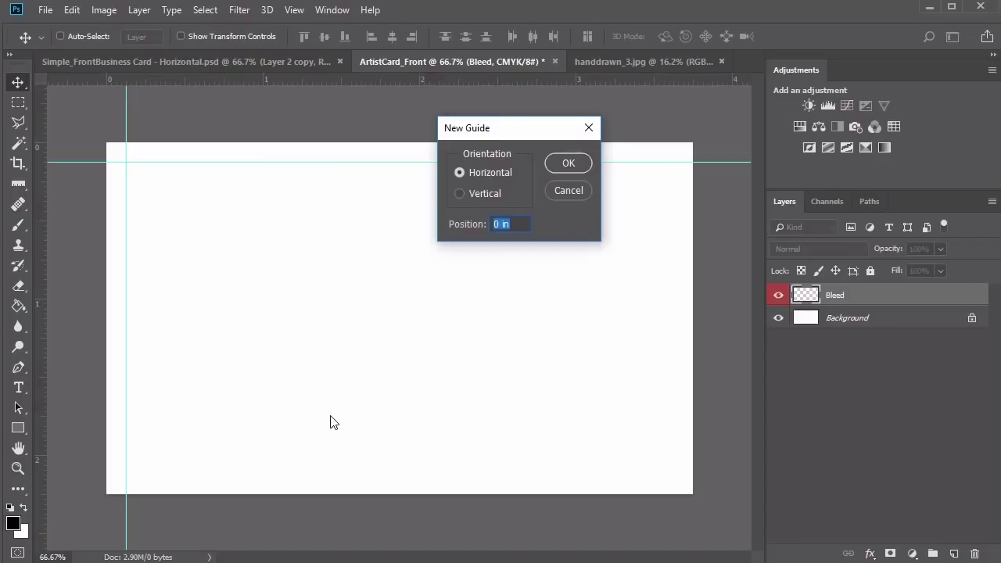
pyautogui.write('2.125')
pyautogui.write('3.6')
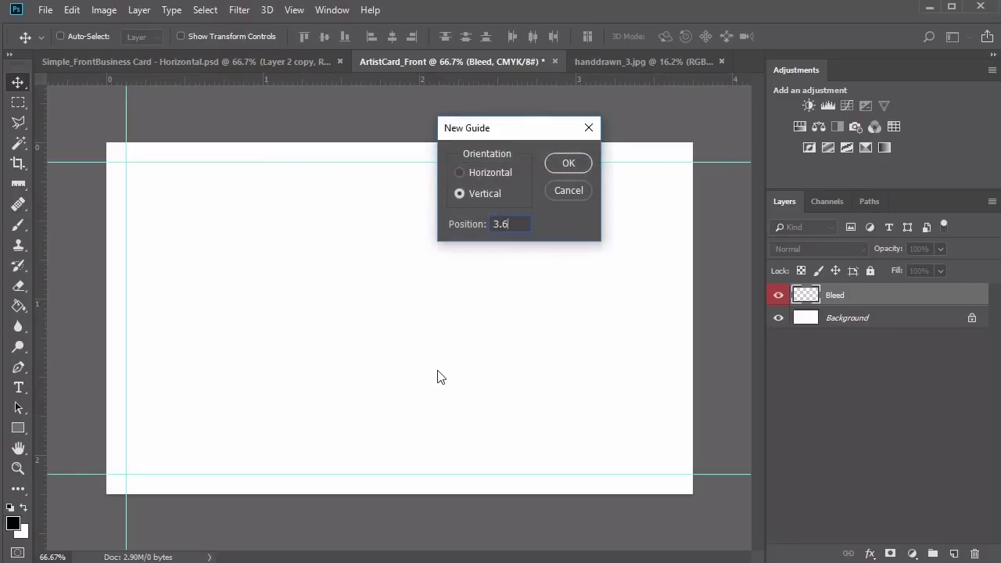
pyautogui.write('25')
pyautogui.click(568, 163)
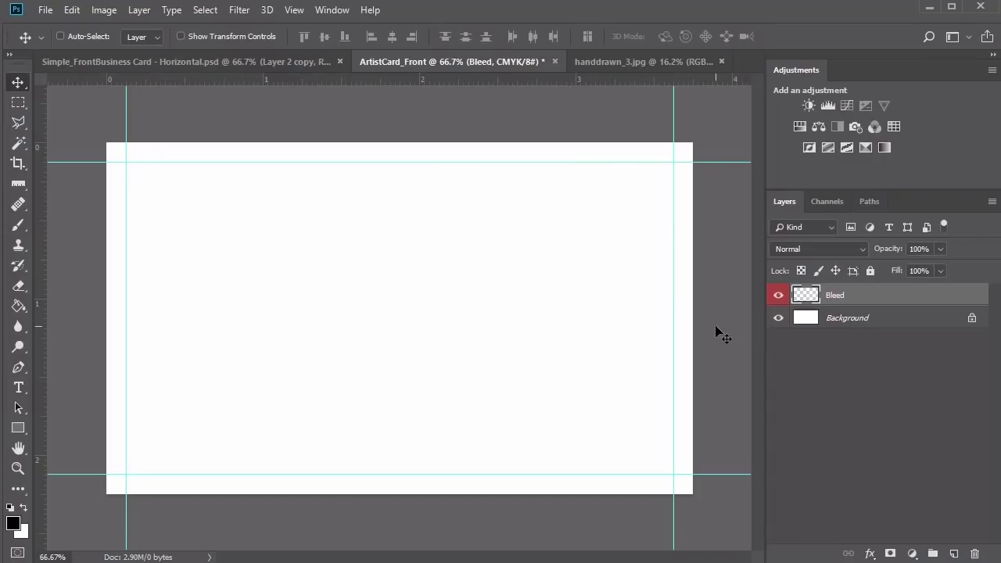
# Step: Stroke a rectangular selection along the four guides in black on the Bleed layer, deselect it and hide the layer
pyautogui.press('m')
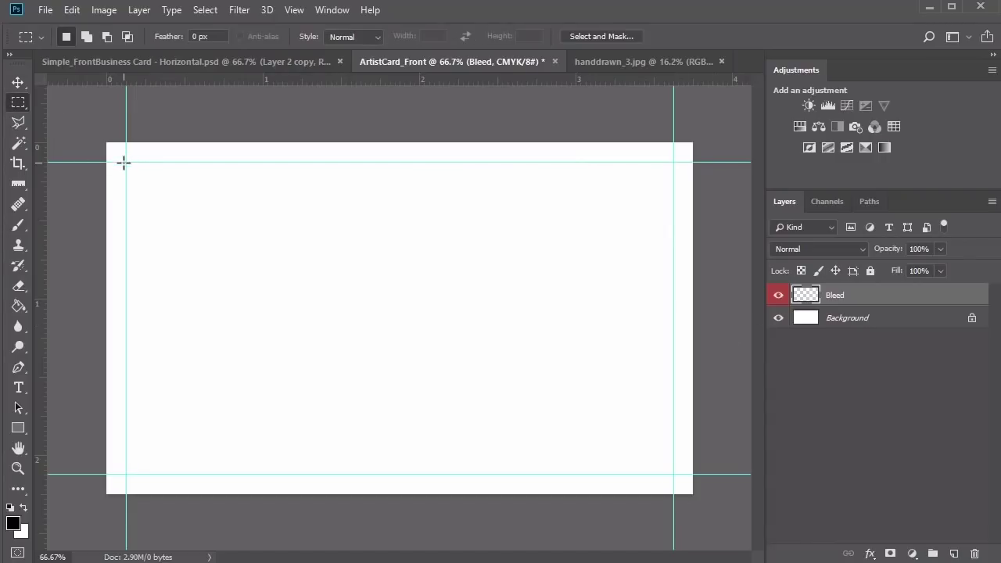
pyautogui.moveTo(132, 175); pyautogui.dragTo(674, 474)
pyautogui.rightClick(530, 250)
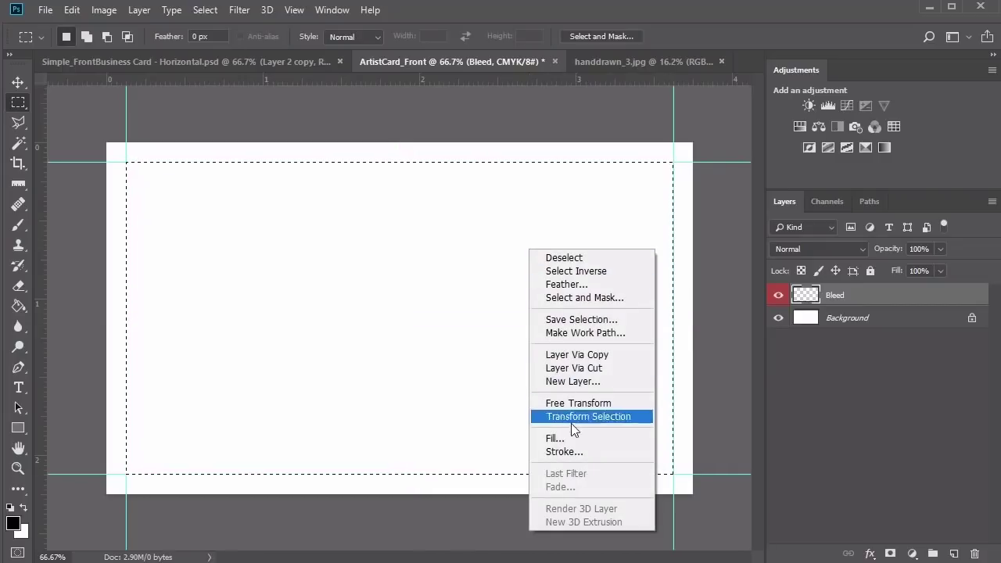
pyautogui.click(574, 449)
pyautogui.click(625, 141)
pyautogui.rightClick(587, 317)
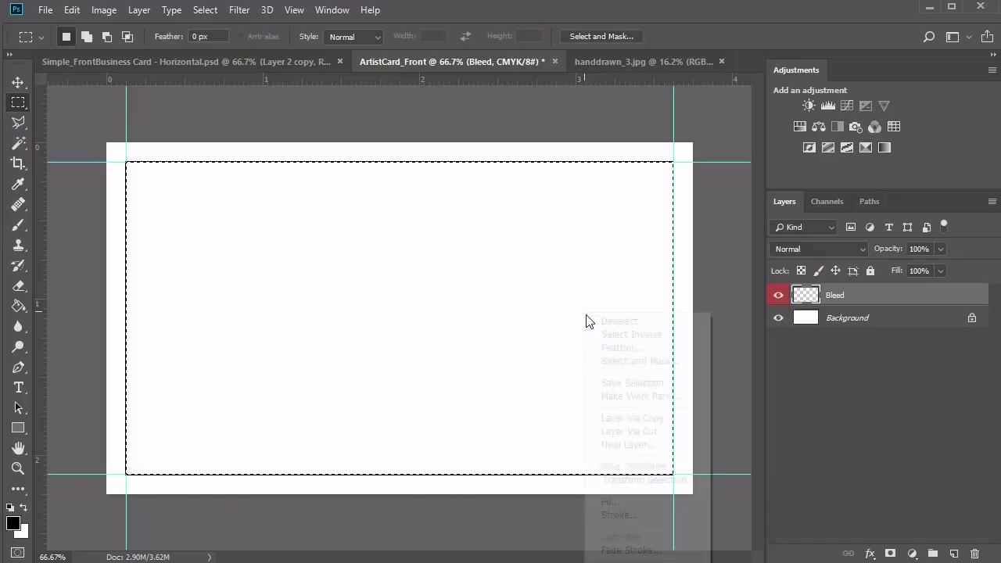
pyautogui.click(604, 322)
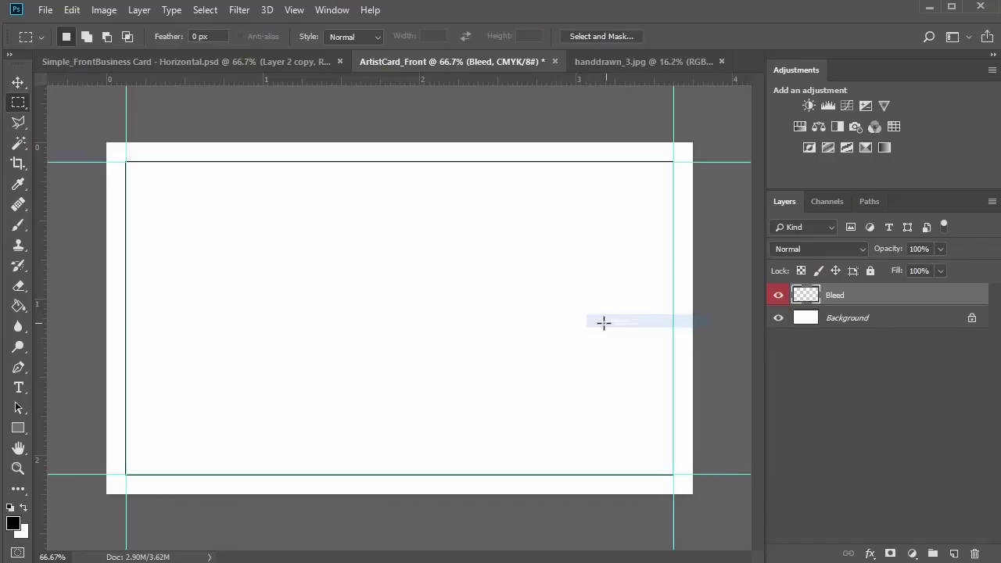
pyautogui.click(778, 298)
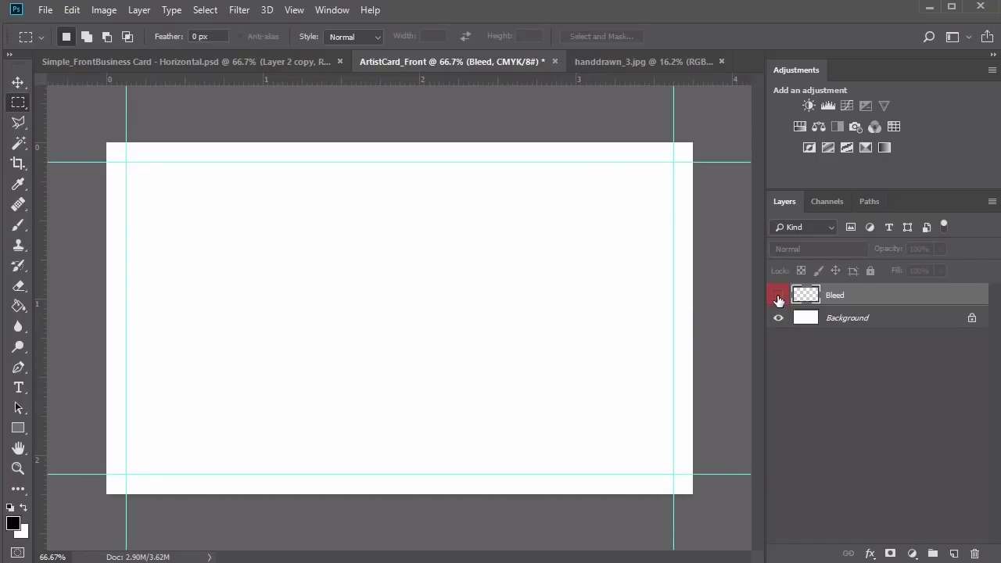
# Step: Create a layer group named Background directly above the locked background layer
pyautogui.click(858, 318)
pyautogui.click(934, 554)
pyautogui.doubleClick(836, 316)
pyautogui.write('Background')
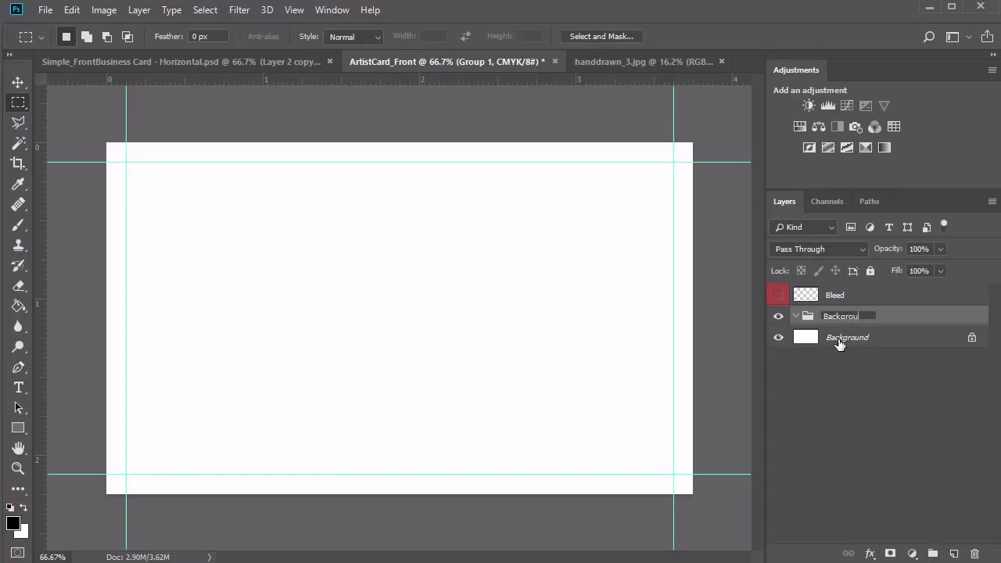
pyautogui.press('Return')
# Step: Draw a black rectangle shape over the whole canvas in the Background group and widen it slightly to reach the canvas edge
pyautogui.press('u')
pyautogui.moveTo(106, 142); pyautogui.dragTo(693, 493)
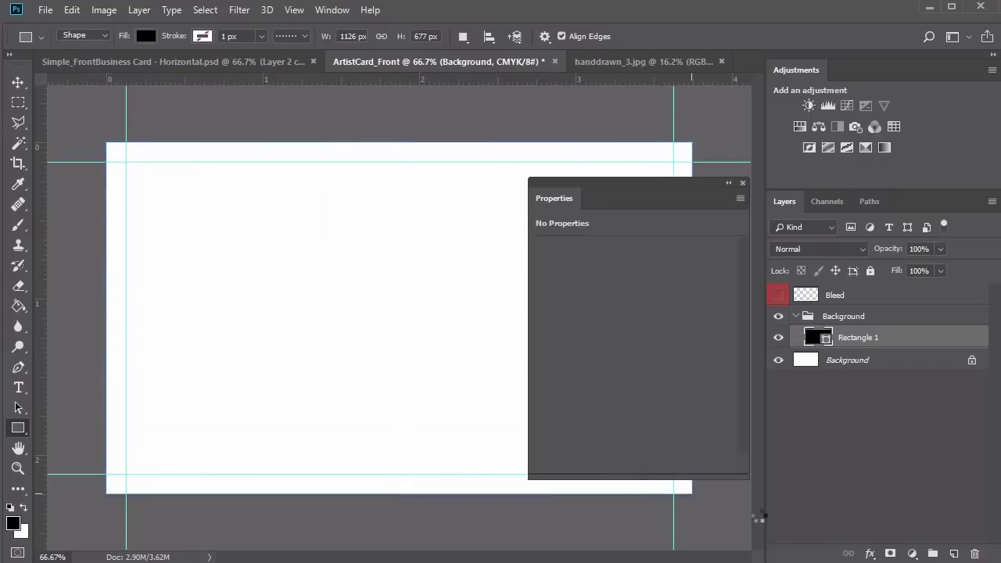
pyautogui.click(741, 184)
pyautogui.press('v')
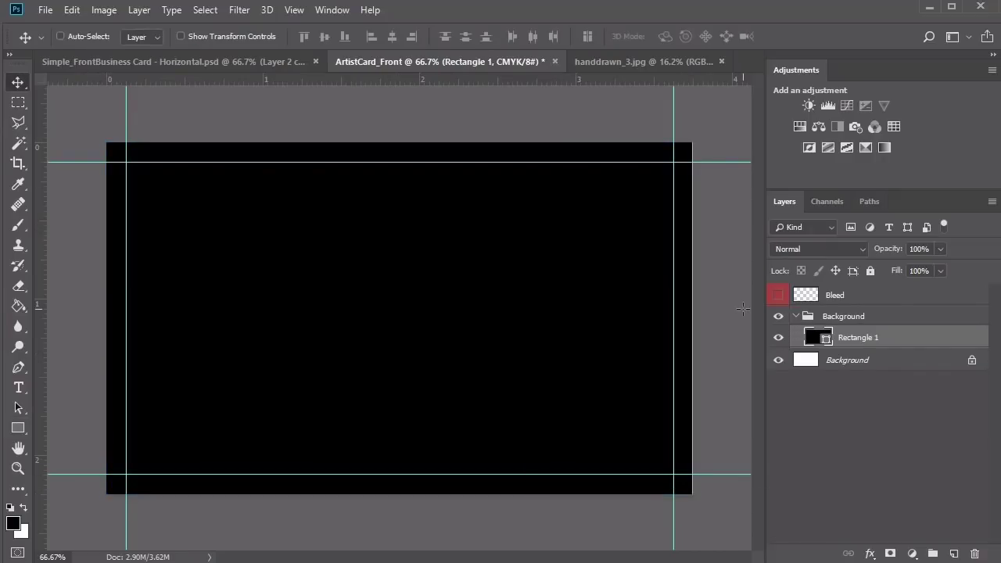
pyautogui.hotkey('ctrl', 't')
pyautogui.moveTo(697, 318); pyautogui.dragTo(700, 318)
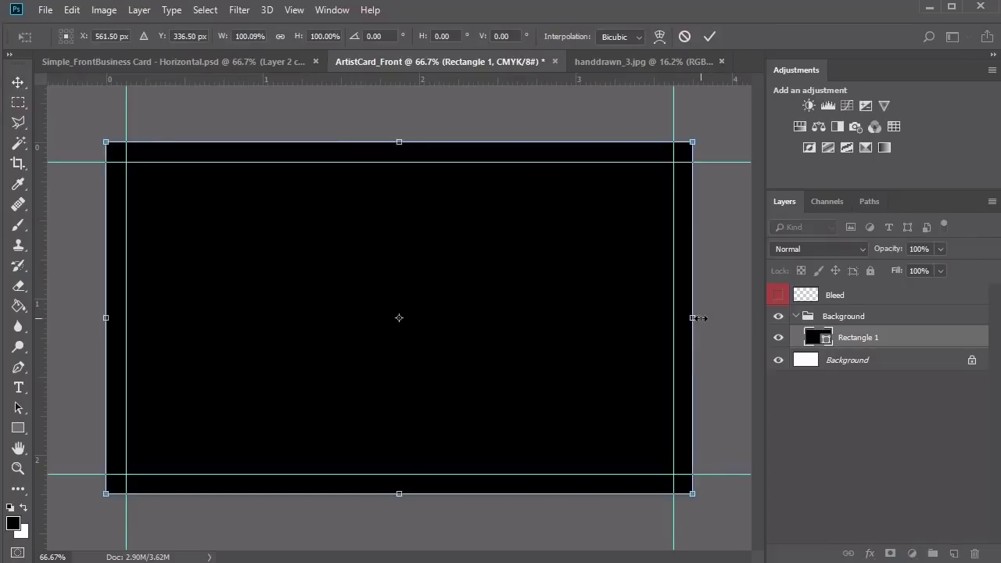
pyautogui.press('Return')
# Step: Try a white and a black colour for the area around the canvas
pyautogui.rightClick(700, 319)
pyautogui.click(736, 391)
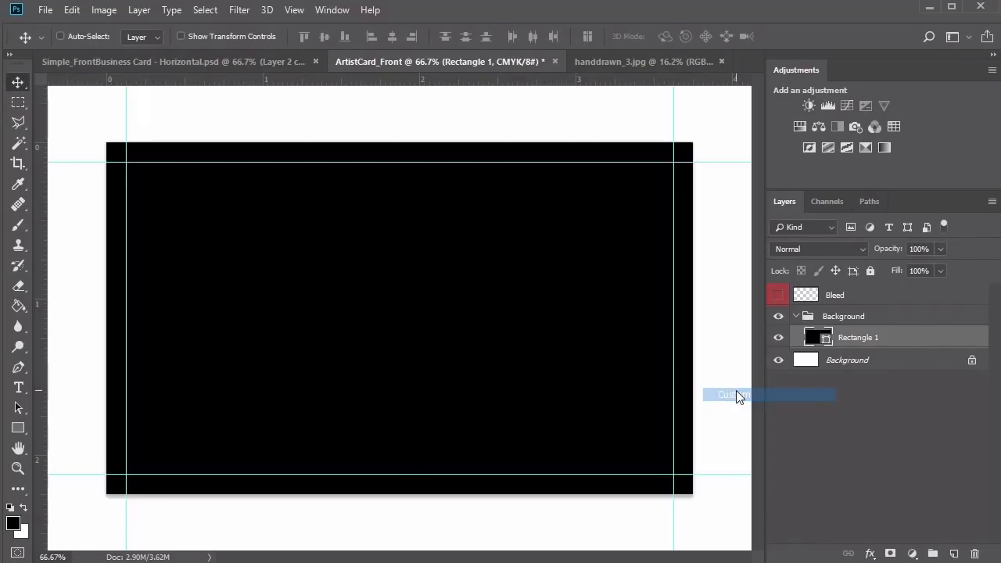
pyautogui.rightClick(729, 363)
pyautogui.click(754, 384)
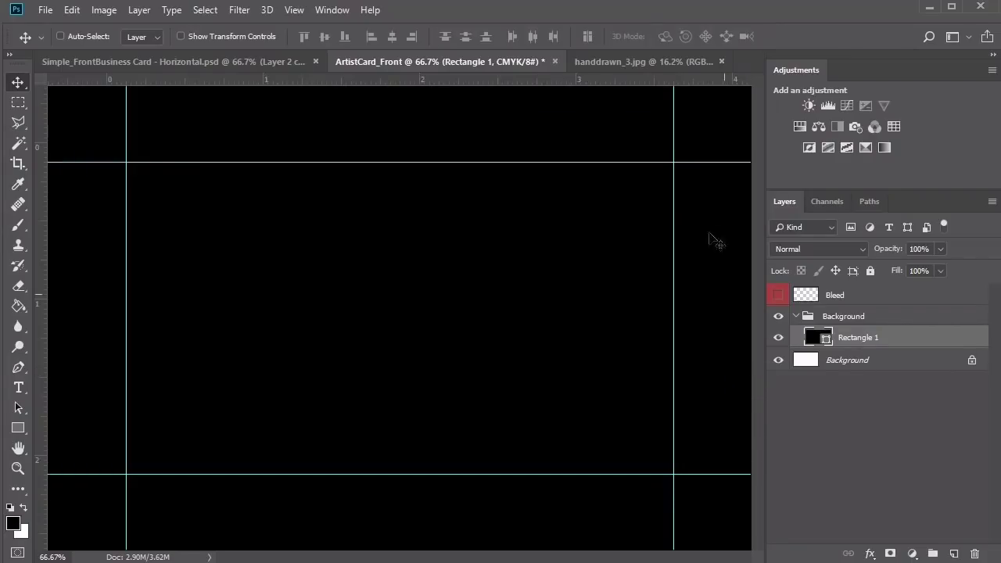
pyautogui.press('z')
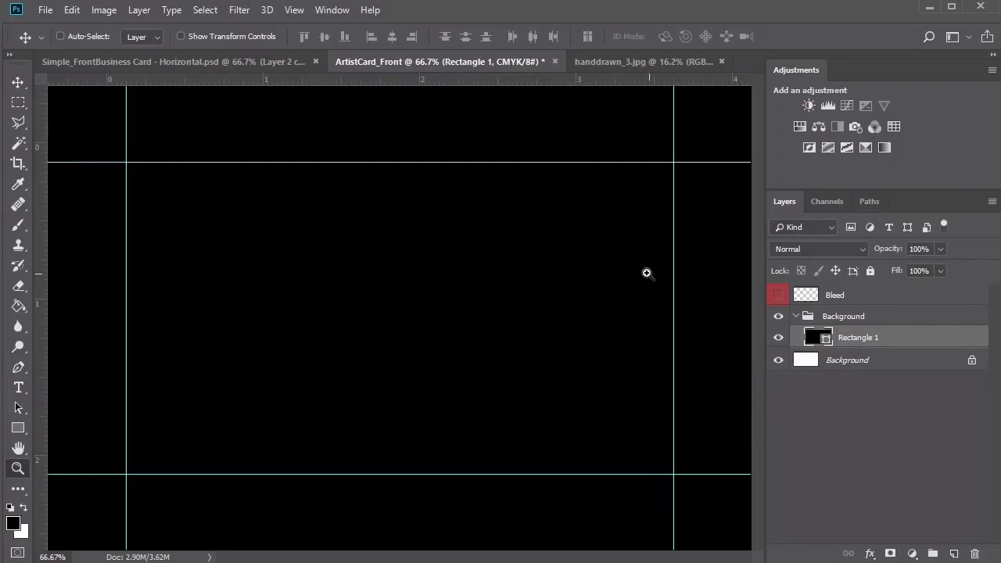
pyautogui.keyDown('alt'); pyautogui.click(633, 273); pyautogui.keyUp('alt')
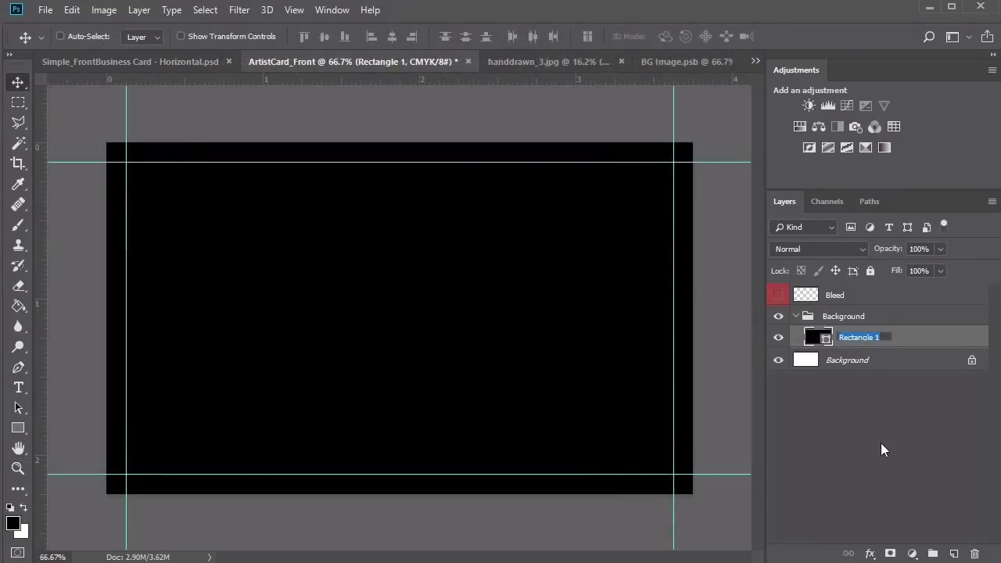
# Step: Rename the rectangle layer BG Image and convert it to a smart object
pyautogui.write('BG Image')
pyautogui.press('Return')
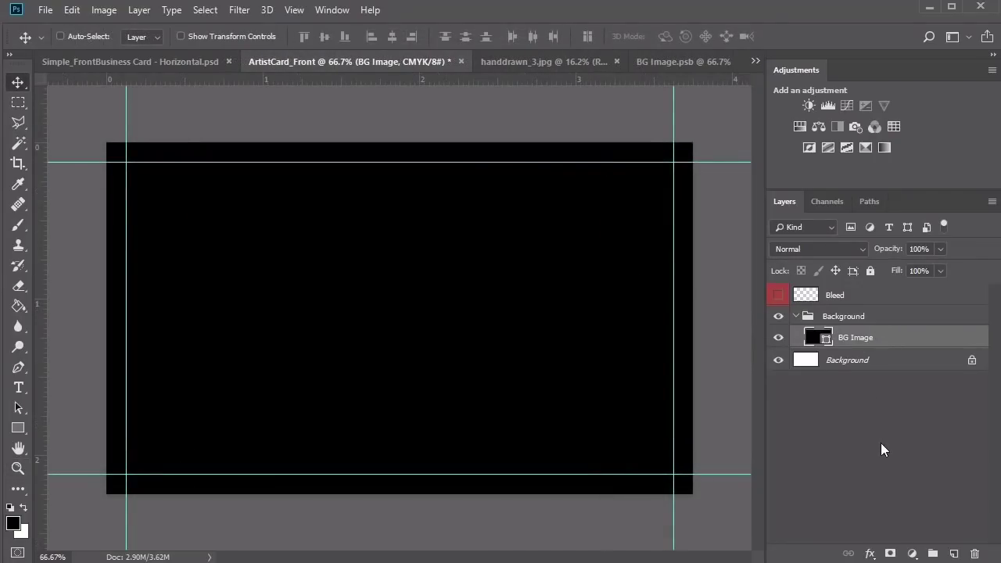
pyautogui.rightClick(889, 338)
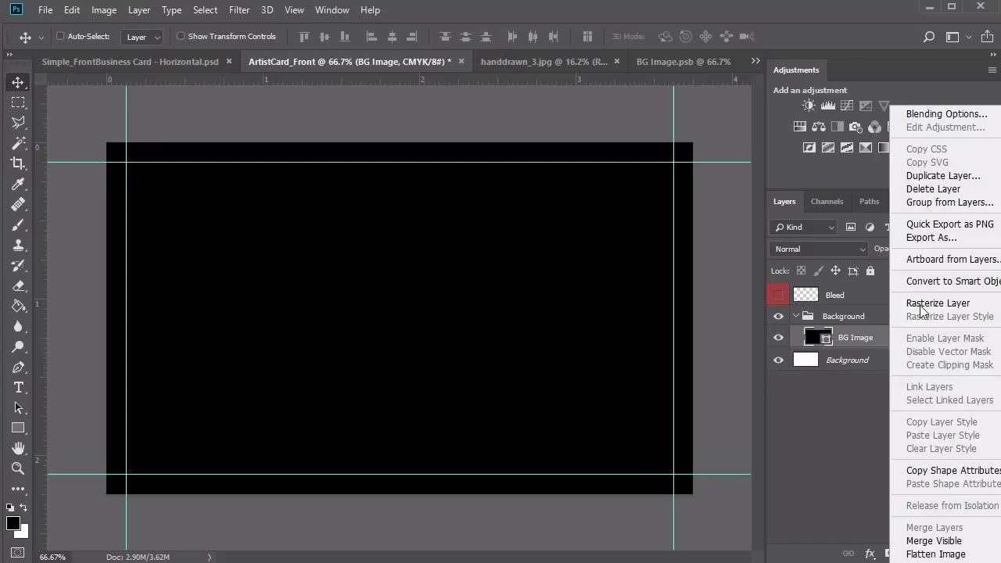
pyautogui.click(907, 156)
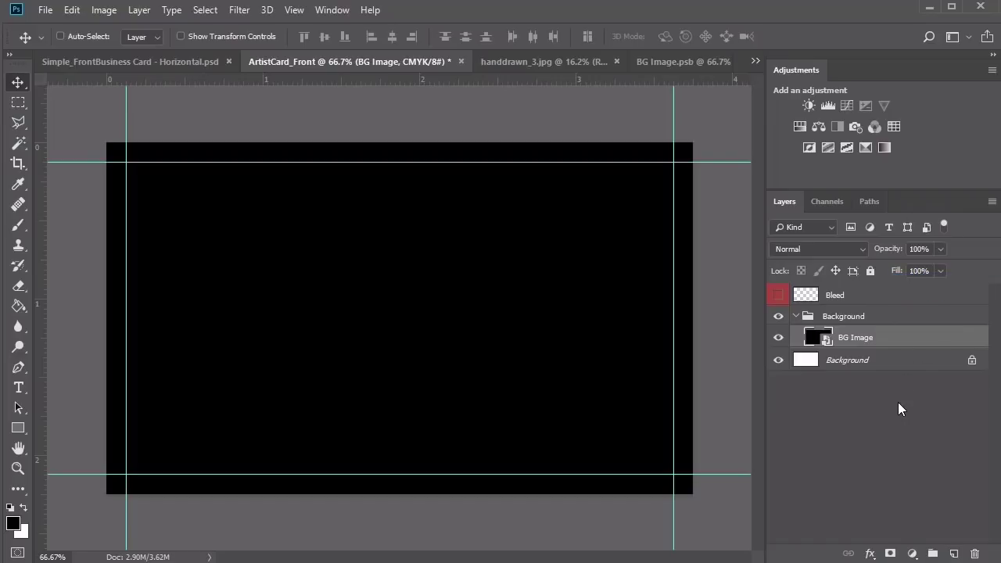
# Step: Open the BG Image smart object's contents and bring in the full pattern from handdrawn_3.jpg as a layer above the rectangle
pyautogui.doubleClick(827, 343)
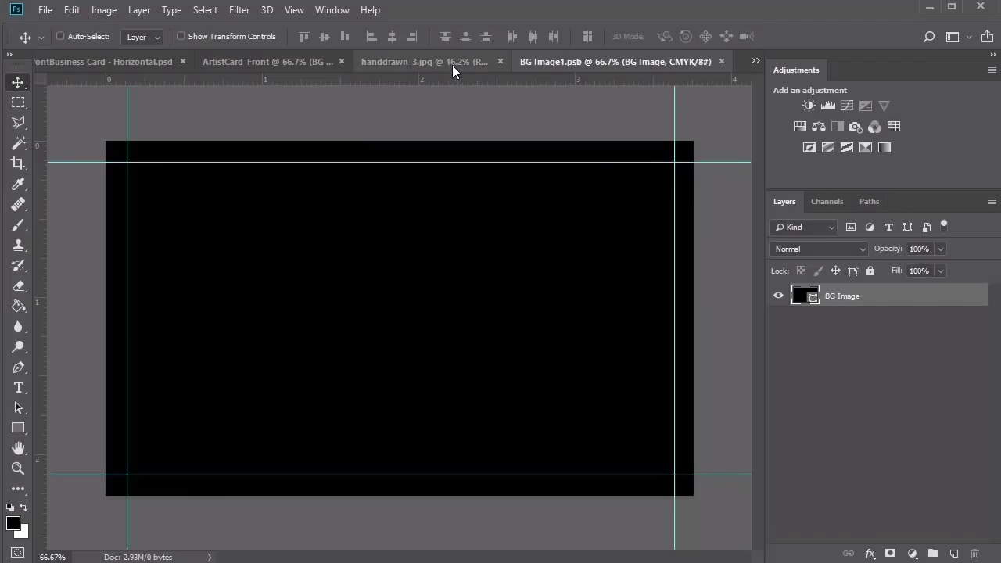
pyautogui.click(452, 65)
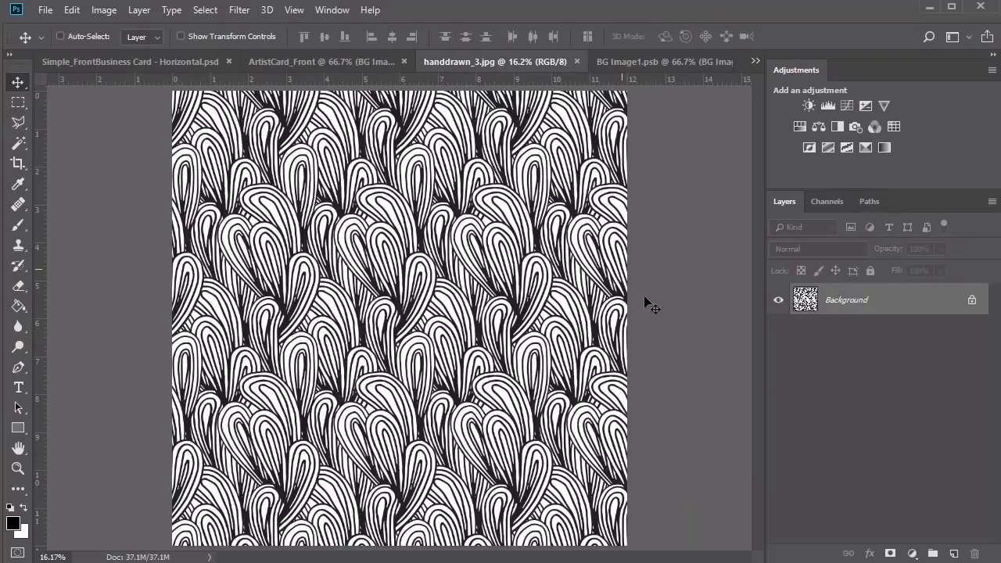
pyautogui.hotkey('ctrl', 'a')
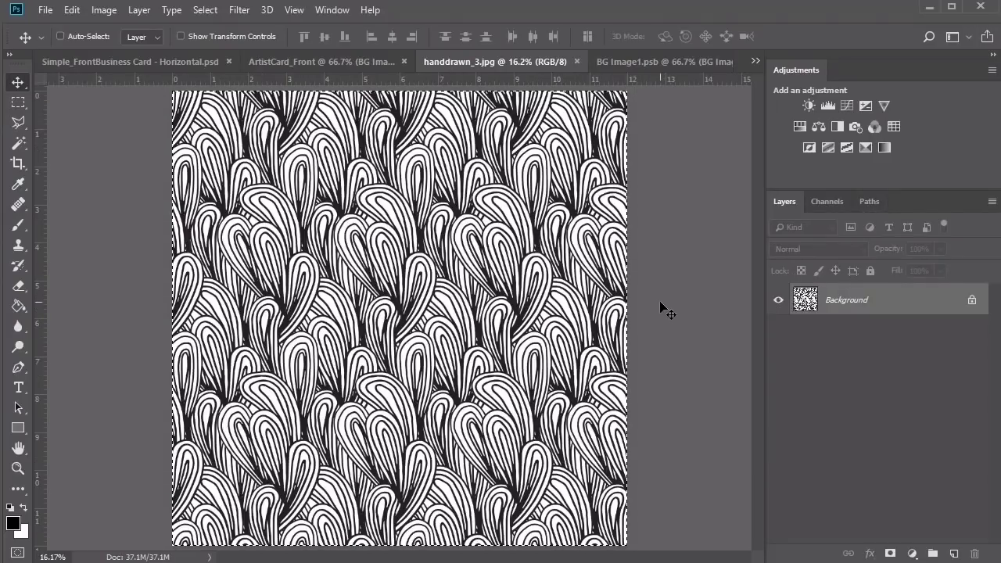
pyautogui.click(626, 55)
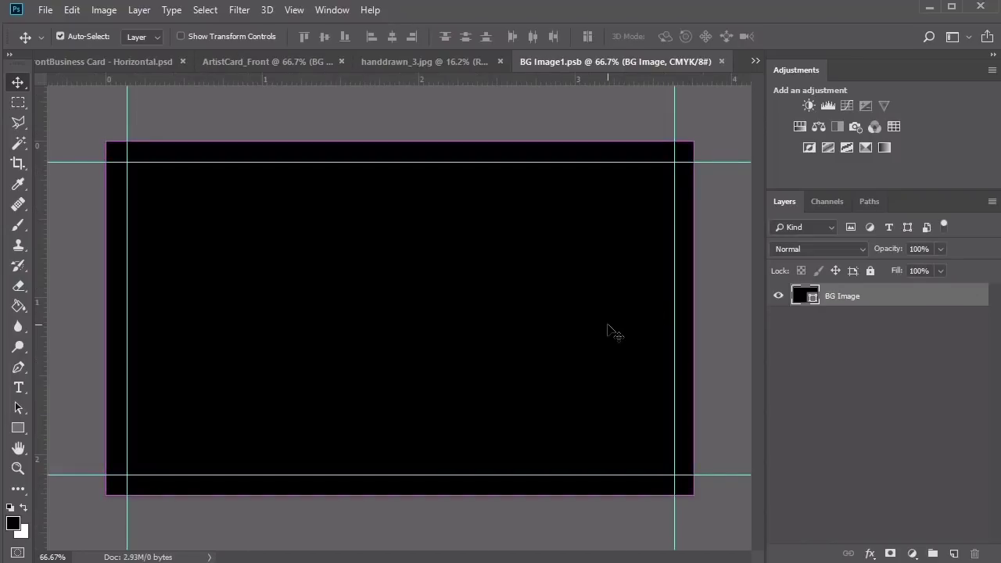
pyautogui.moveTo(615, 332); pyautogui.dragTo(607, 331)
pyautogui.hotkey('ctrl', '-')
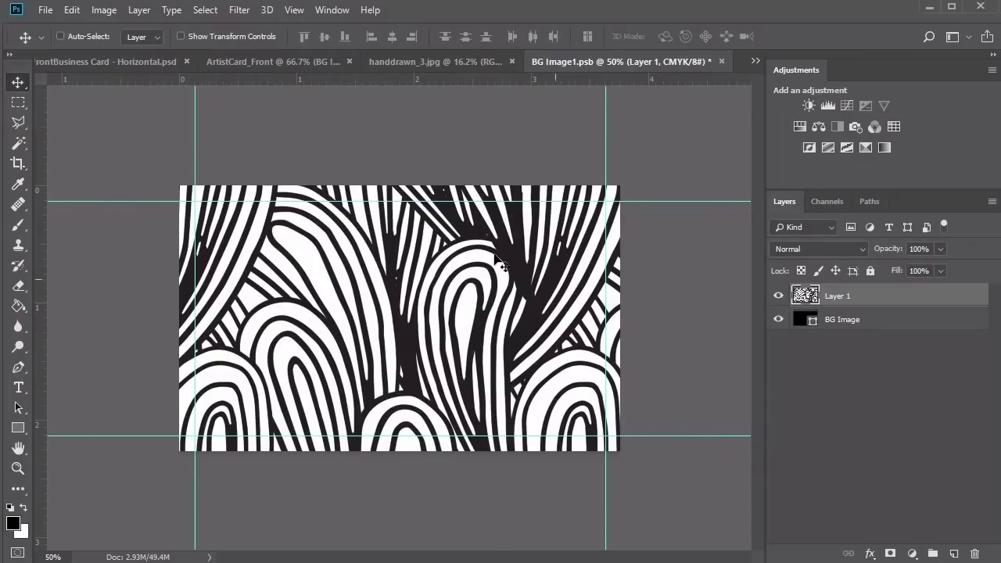
# Step: Save BG Image1.psb and return to the ArtistCard_Front document
pyautogui.click(46, 11)
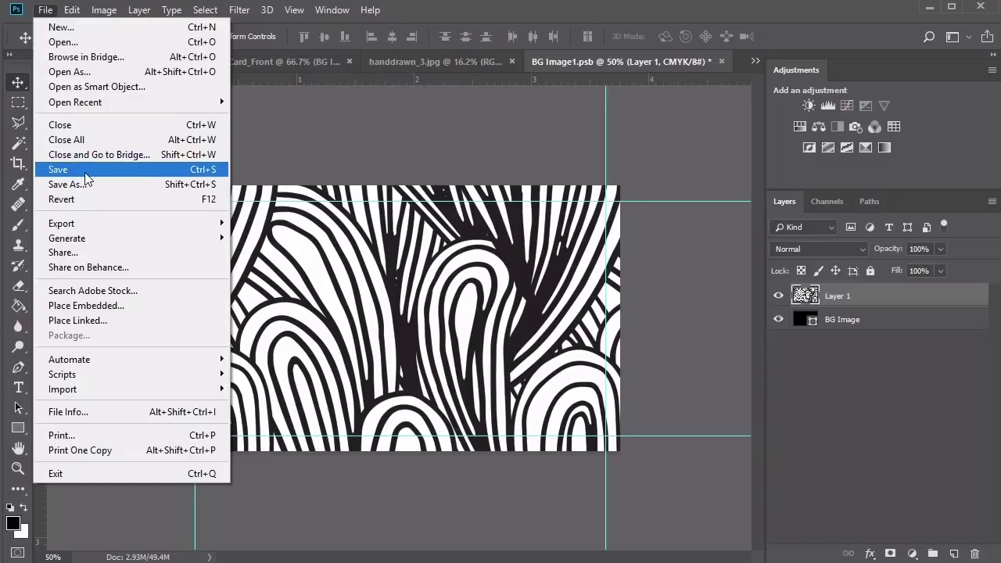
pyautogui.click(84, 170)
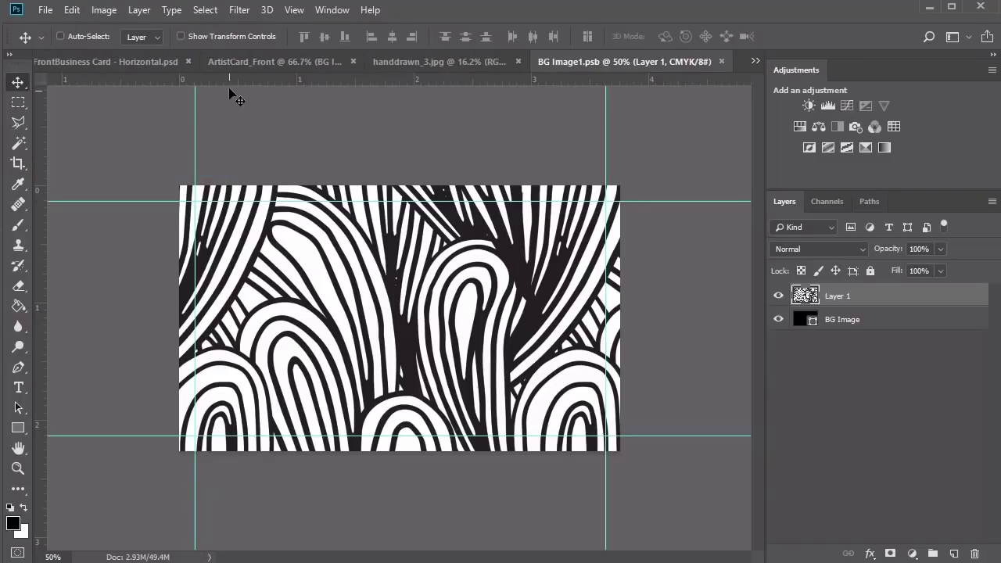
pyautogui.click(249, 64)
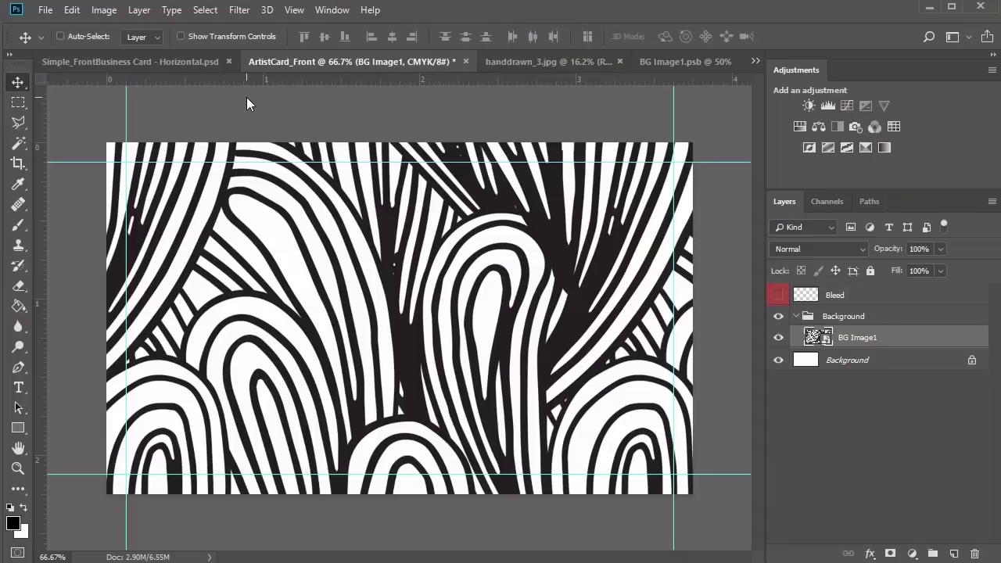
# Step: Reopen the smart object's contents, duplicate Layer 1 and scale the copy down so more of the pattern fits the card
pyautogui.doubleClick(814, 331)
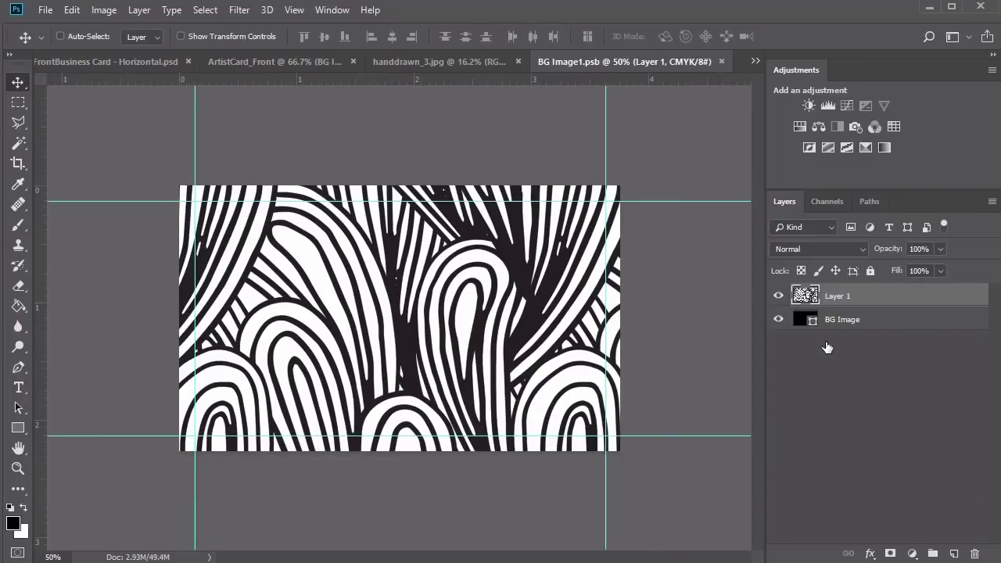
pyautogui.hotkey('ctrl', 'j')
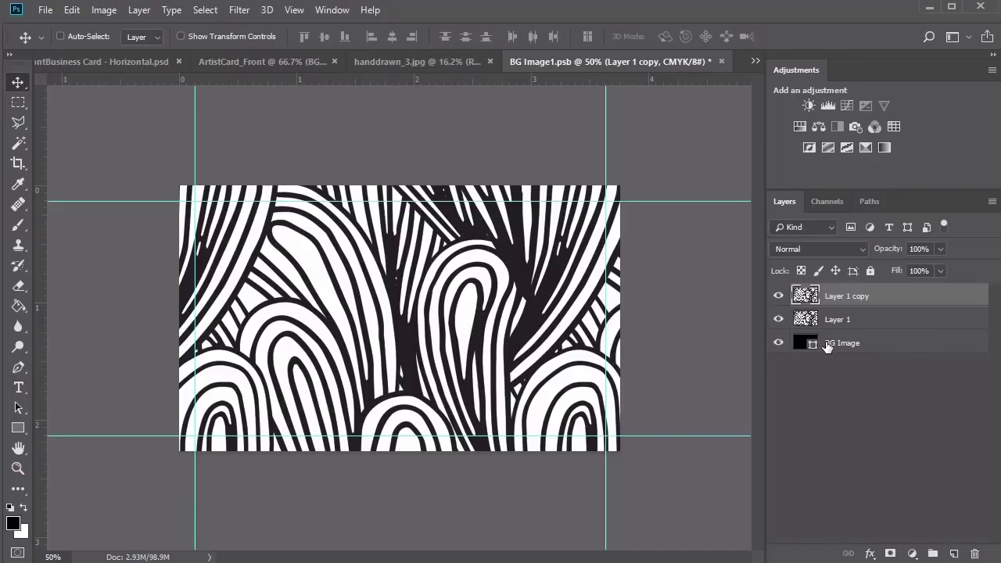
pyautogui.press('z')
pyautogui.keyDown('alt'); pyautogui.click(603, 417); pyautogui.keyUp('alt')
pyautogui.keyDown('alt'); pyautogui.click(603, 418); pyautogui.keyUp('alt')
pyautogui.hotkey('ctrl', 't')
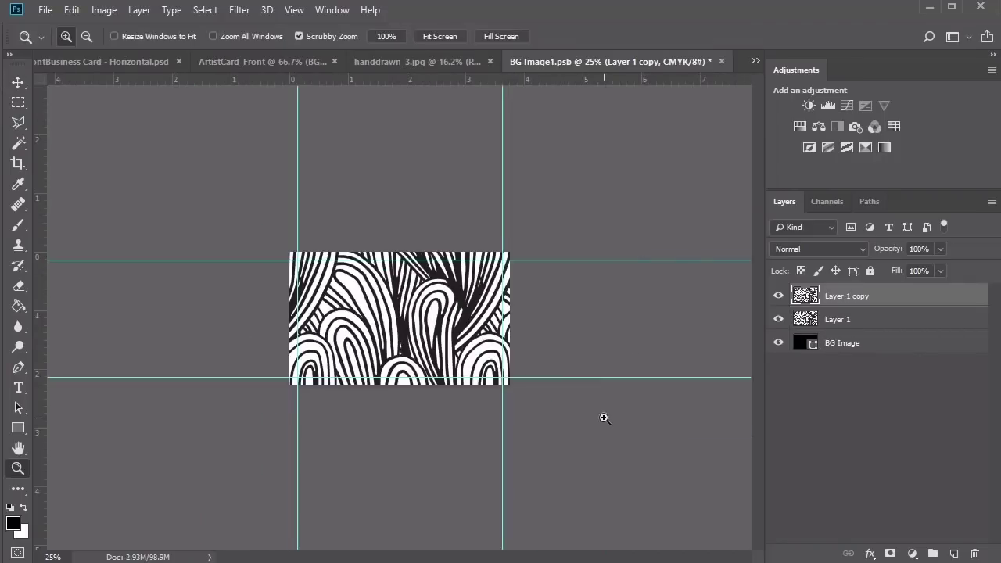
pyautogui.moveTo(290, 252); pyautogui.dragTo(508, 471)
pyautogui.moveTo(639, 510); pyautogui.dragTo(375, 226)
pyautogui.press('Return')
# Step: Adjust the size and position of Layer 1 copy so the pattern fills the card, and show the guides
pyautogui.press('x')
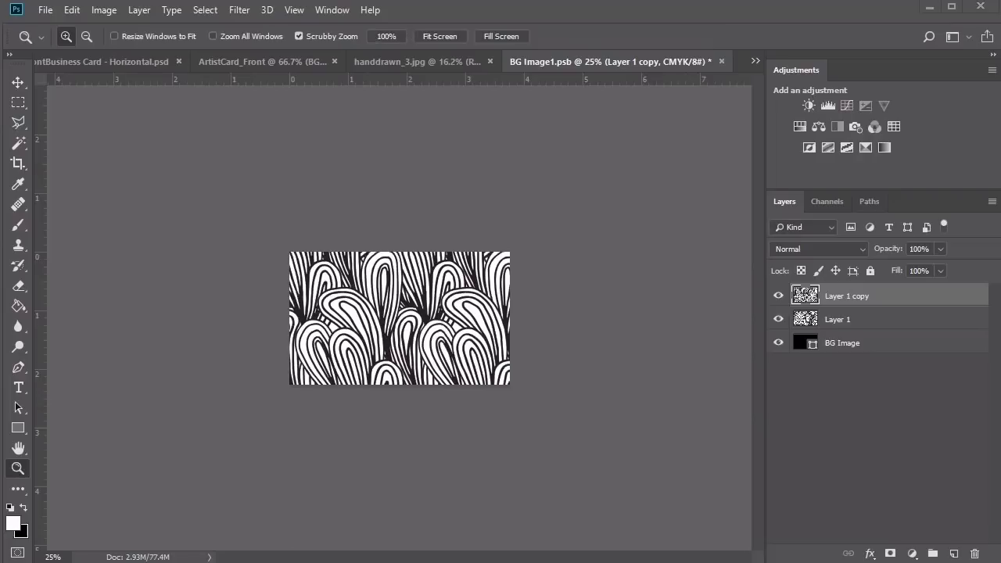
pyautogui.hotkey('ctrl', 't')
pyautogui.moveTo(514, 299); pyautogui.dragTo(523, 322)
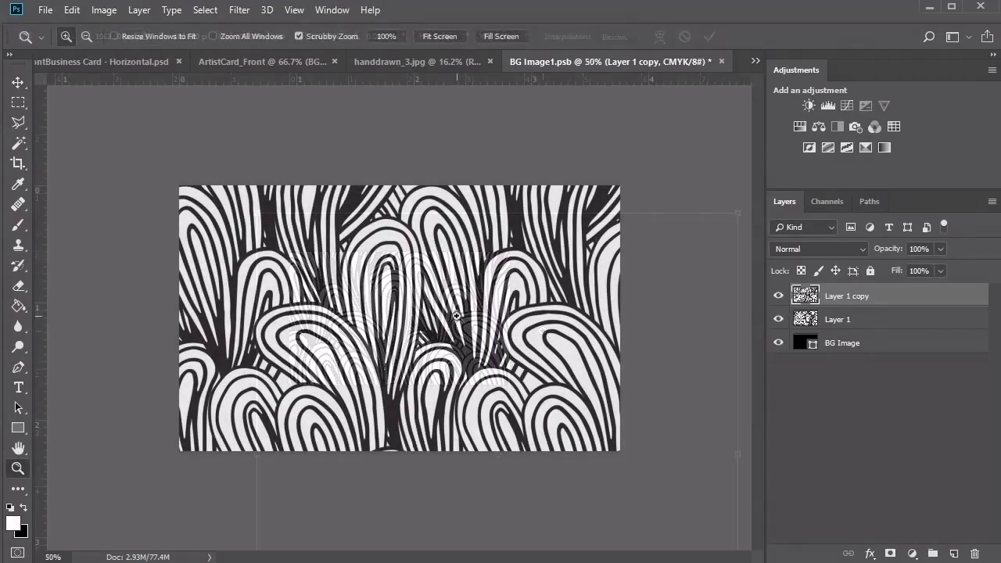
pyautogui.press('v')
pyautogui.moveTo(503, 271); pyautogui.dragTo(727, 396)
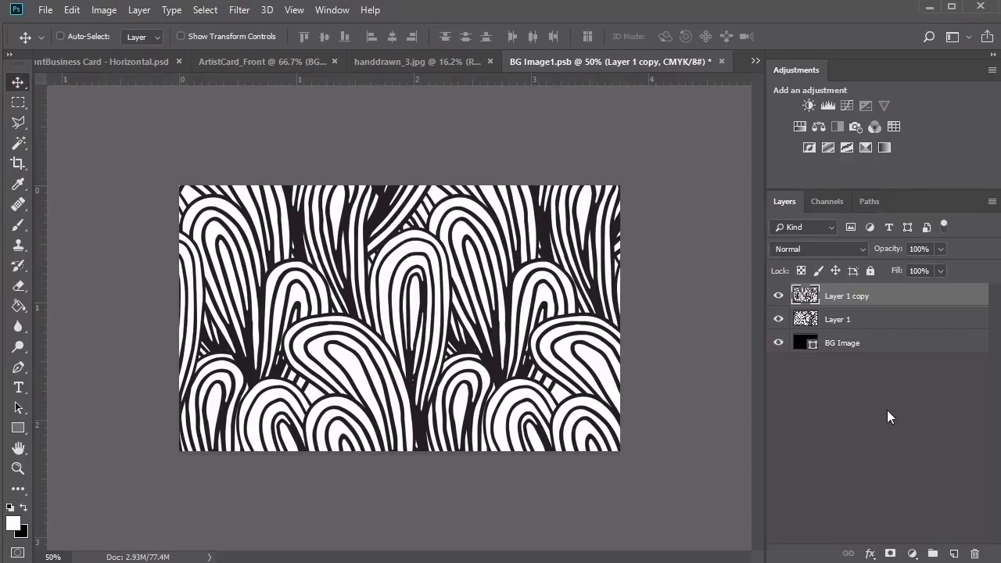
pyautogui.hotkey('ctrl', ';')
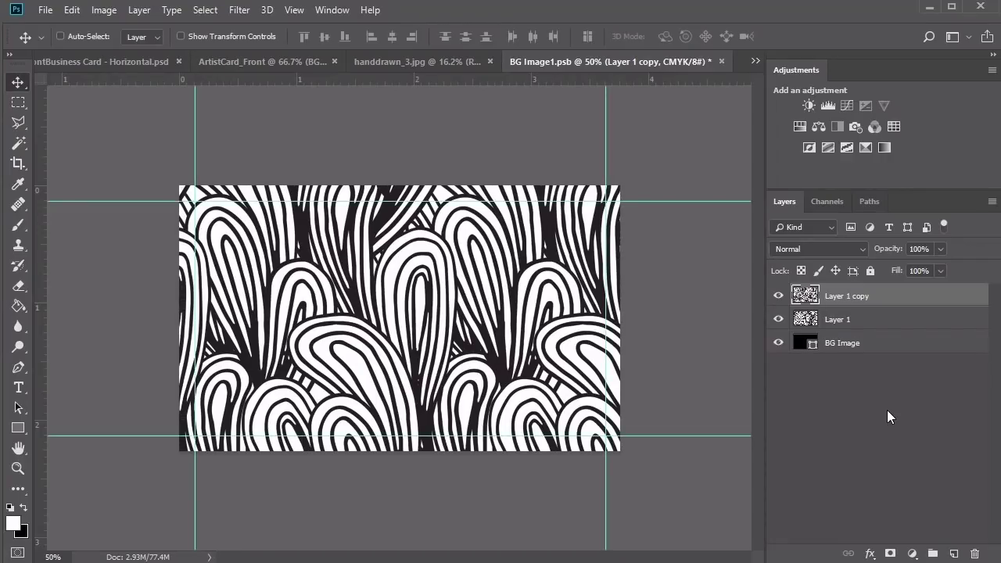
# Step: Nudge Layer 1 copy sideways to fine-tune the pattern's horizontal position on the card
pyautogui.hotkey('shift', 'Right')
pyautogui.hotkey('shift', 'Right')
pyautogui.hotkey('shift', 'Left')
pyautogui.hotkey('shift', 'Left')
pyautogui.hotkey('shift', 'Left')
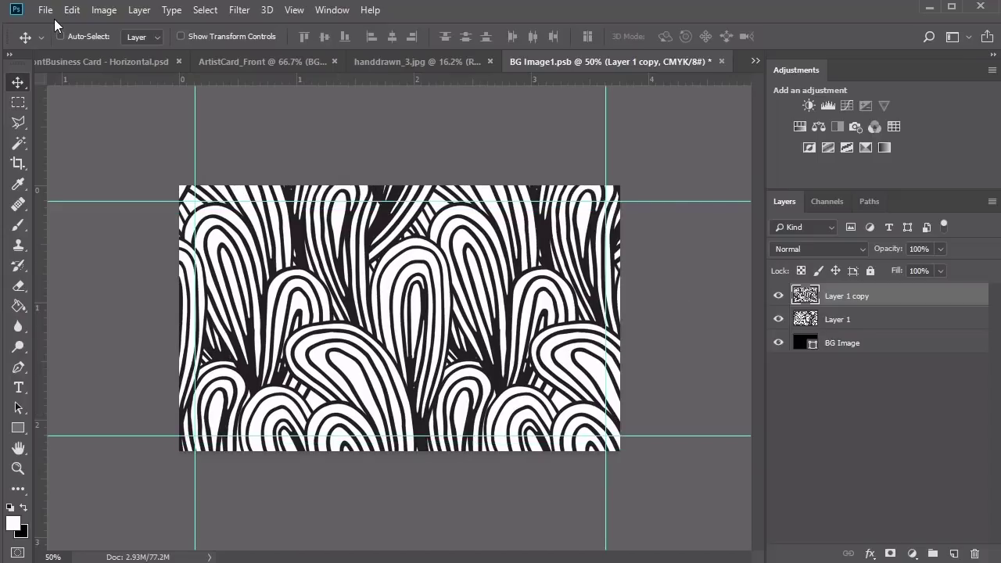
# Step: Save BG Image1.psb and switch back to the ArtistCard_Front document
pyautogui.click(46, 10)
pyautogui.click(89, 170)
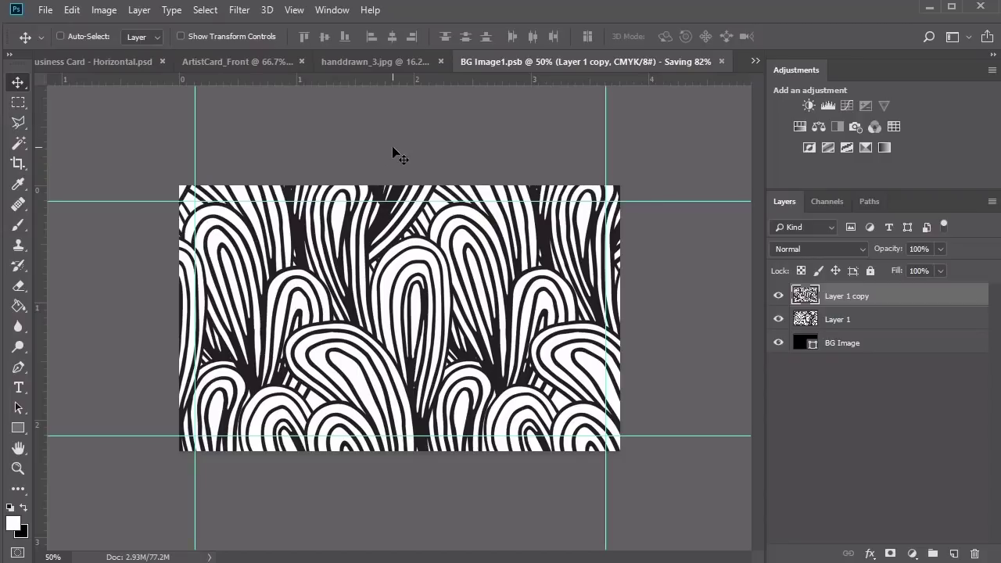
pyautogui.click(277, 61)
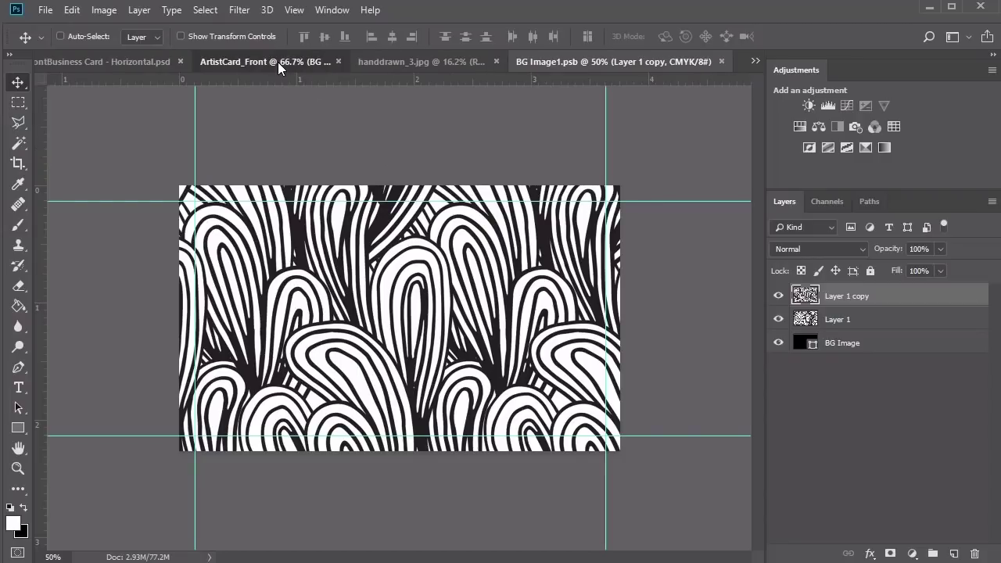
# Step: Create a layer group named Shapes above the Background group
pyautogui.click(932, 553)
pyautogui.doubleClick(838, 317)
pyautogui.write('Shapes')
pyautogui.press('Return')
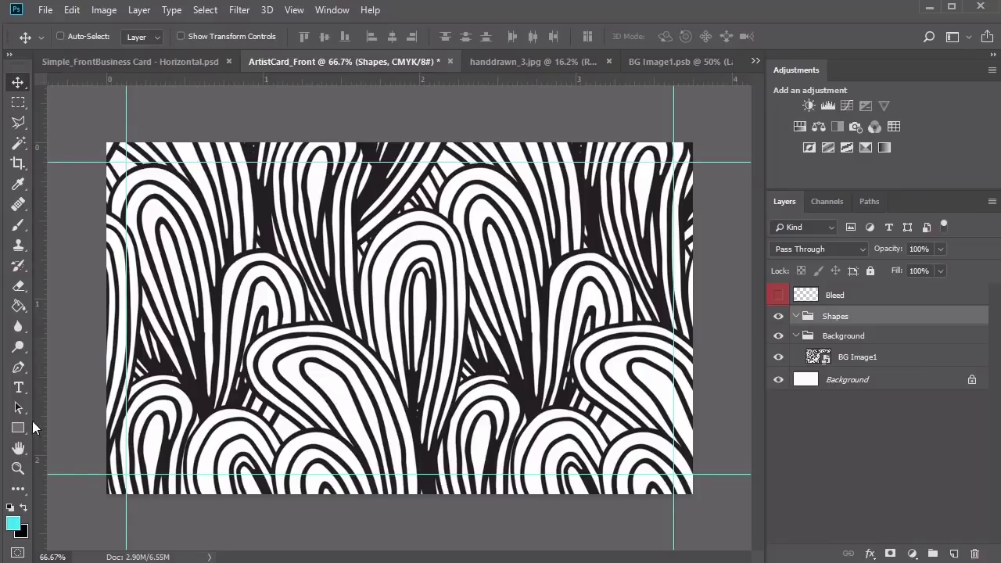
# Step: Create a 420 by 199 px rectangle filled with #5ecae7 in the Shapes group
pyautogui.click(17, 429)
pyautogui.click(258, 327)
pyautogui.write('4')
pyautogui.press('Tab')
pyautogui.write('199')
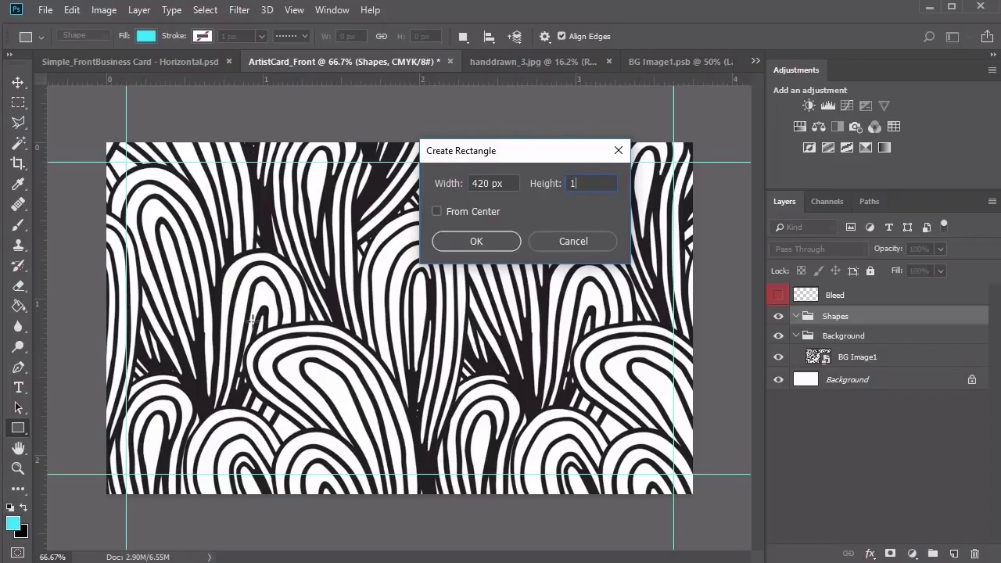
pyautogui.press('Return')
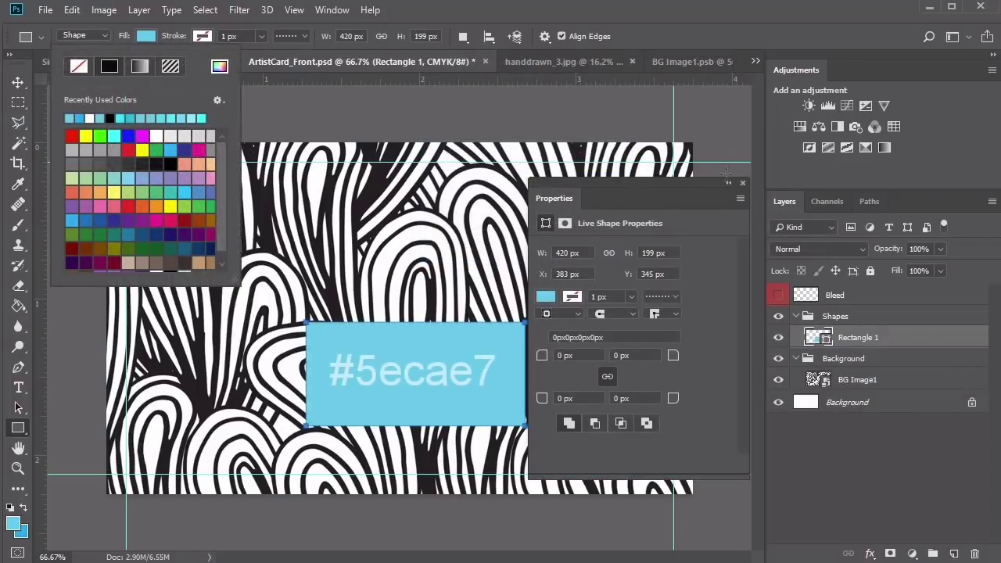
pyautogui.click(744, 192)
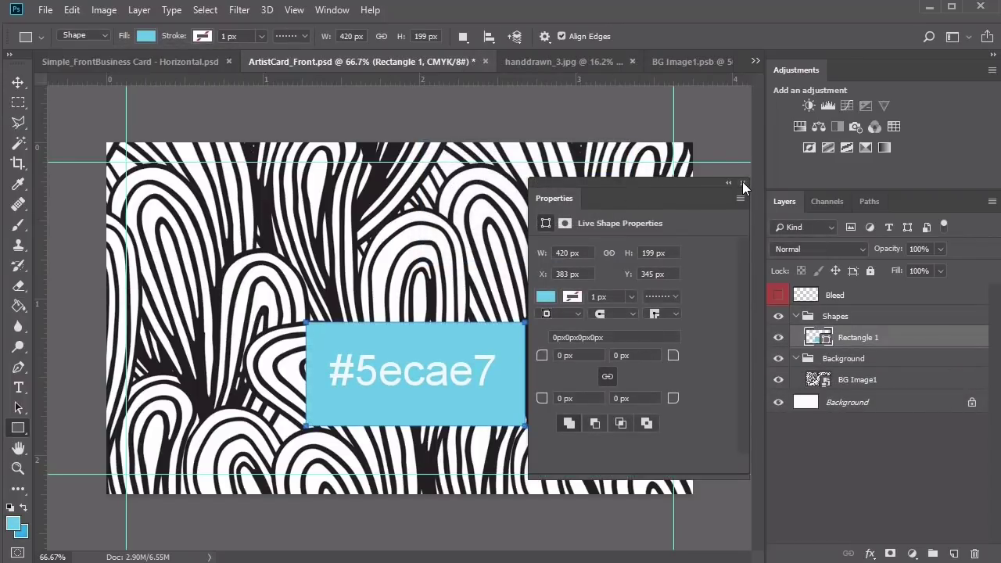
pyautogui.click(743, 183)
pyautogui.press('v')
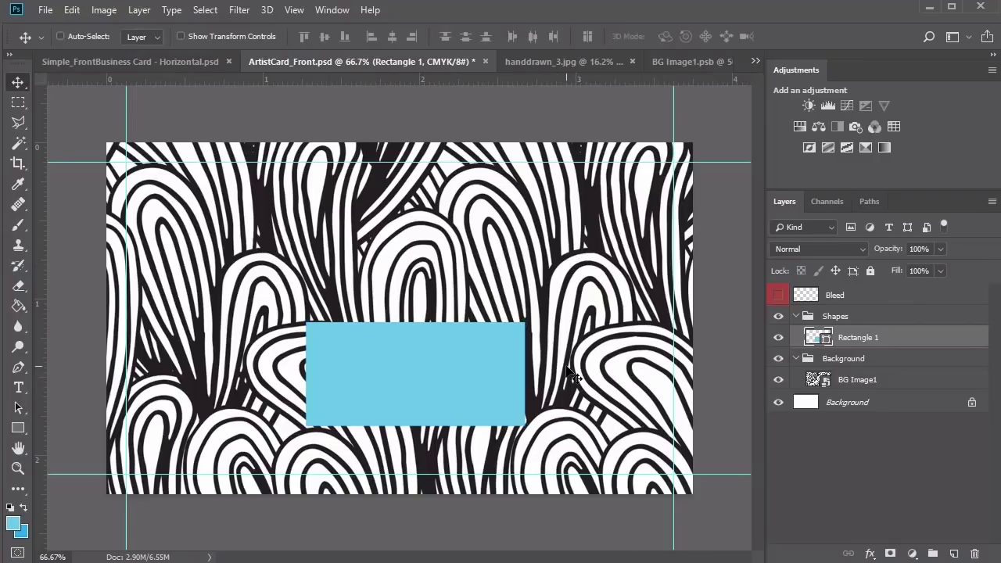
# Step: Add a Color Overlay to Rectangle 1 with blend mode Overlay, color #00aeef and 100% opacity
pyautogui.rightClick(855, 341)
pyautogui.click(897, 109)
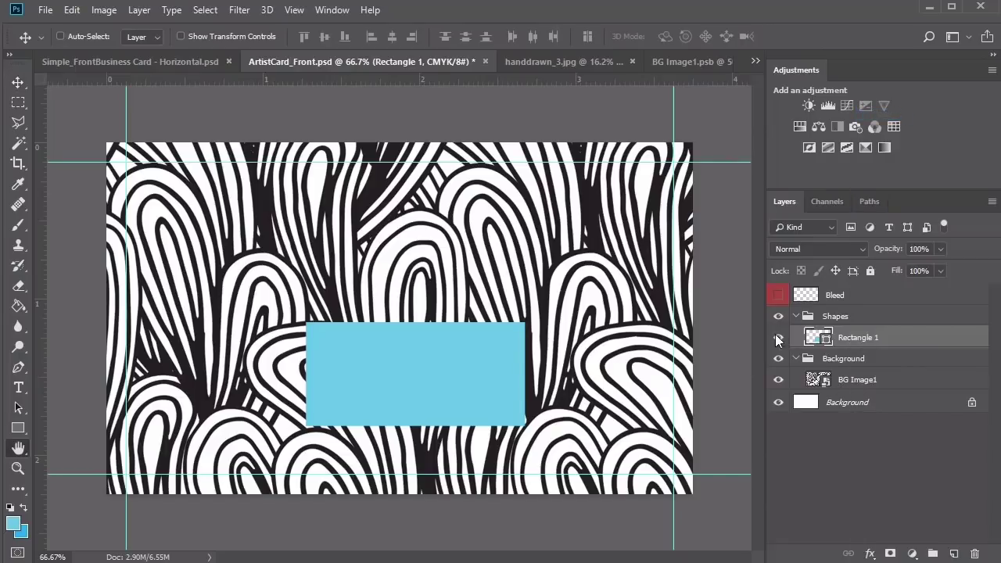
pyautogui.click(472, 357)
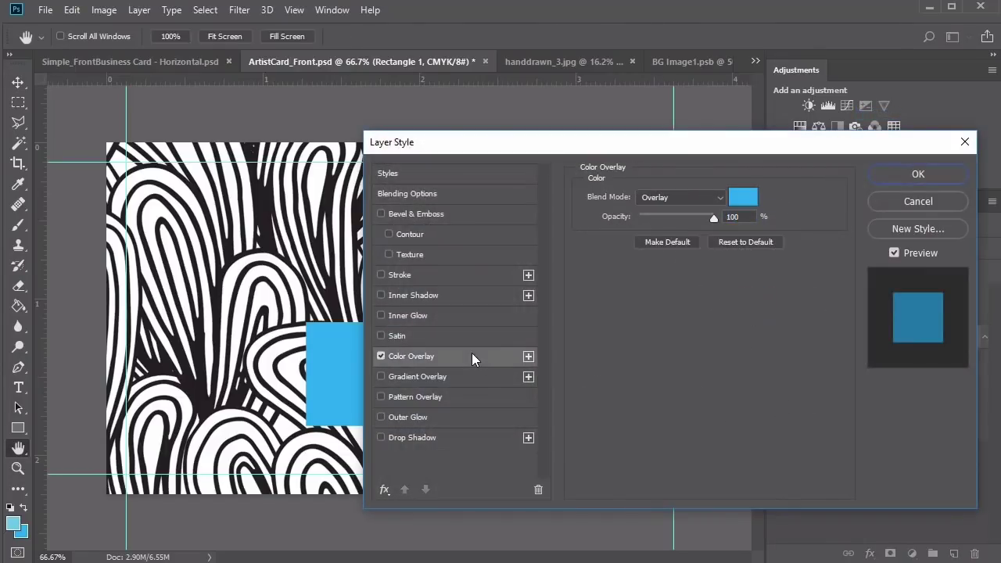
pyautogui.click(747, 200)
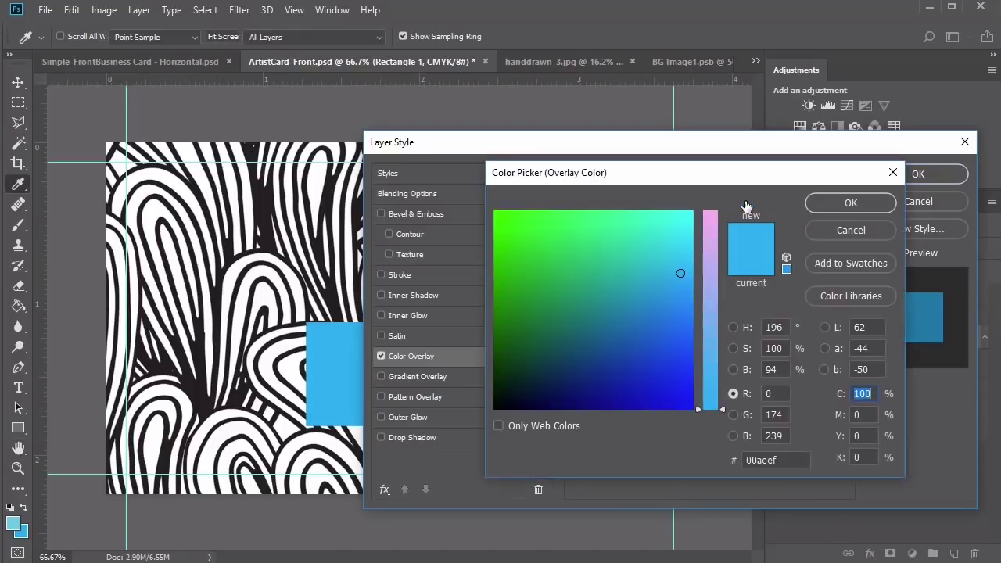
pyautogui.click(820, 205)
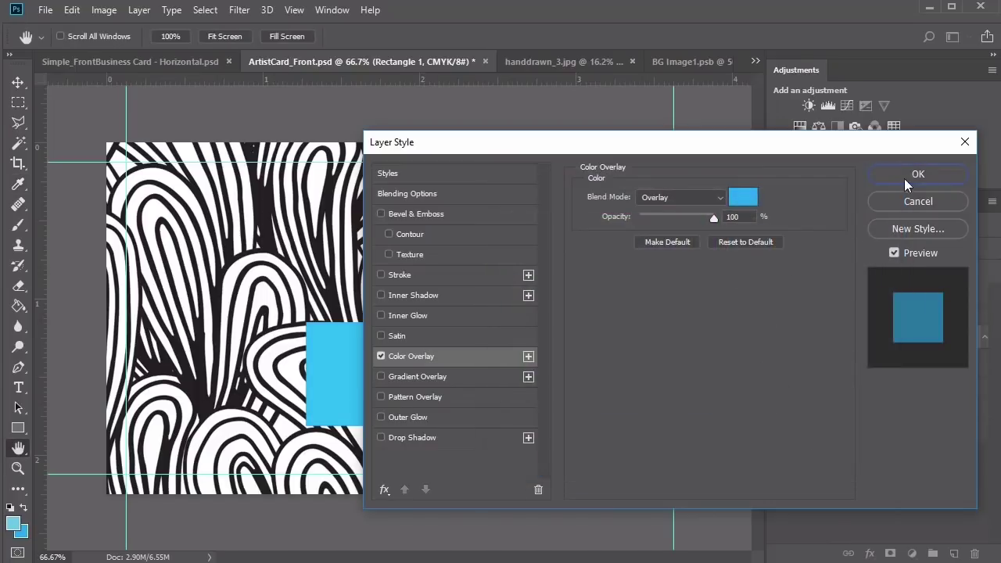
pyautogui.click(917, 175)
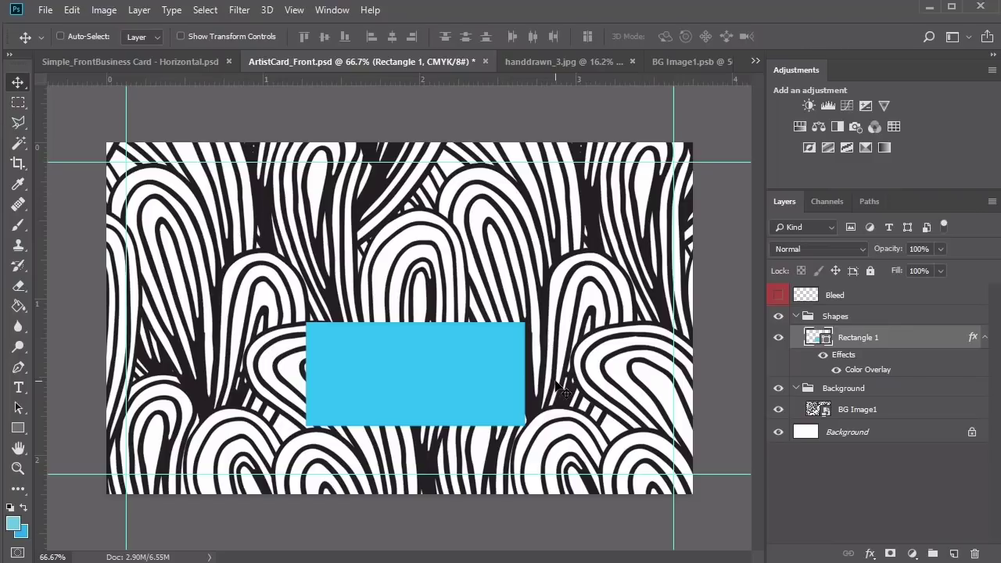
# Step: Move the blue rectangle to the card's bottom edge, right of center and a little inside the right guide
pyautogui.moveTo(426, 365); pyautogui.dragTo(520, 430)
pyautogui.press('Left')
pyautogui.press('Left')
pyautogui.press('Left')
pyautogui.press('Left')
pyautogui.press('Left')
pyautogui.press('Left')
pyautogui.press('Left')
pyautogui.press('Left')
pyautogui.press('Left')
pyautogui.press('Left')
pyautogui.press('Up')
pyautogui.press('Up')
pyautogui.press('Up')
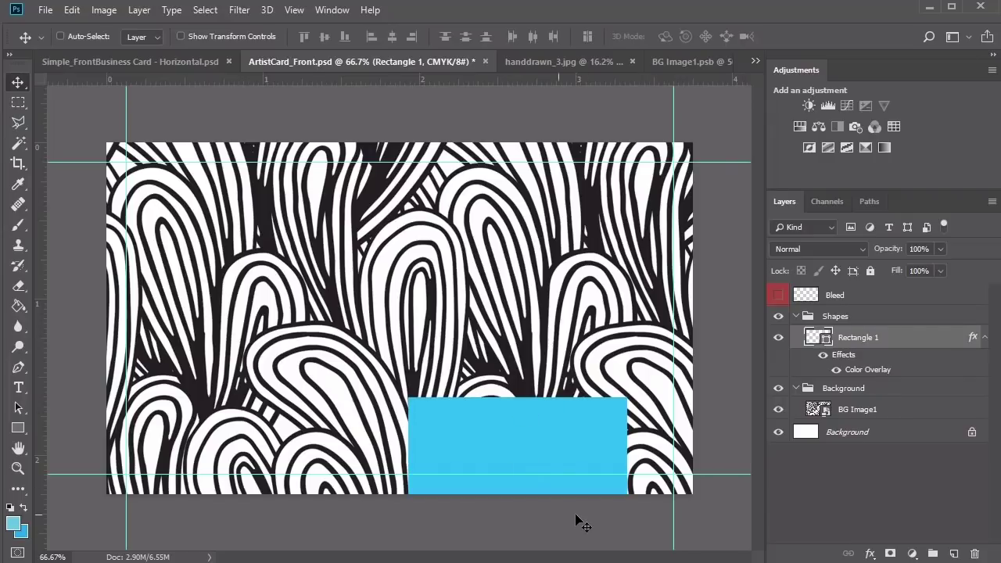
# Step: Create a 33 by 713 px rectangle and place it as a full-height vertical strip near the card's left edge
pyautogui.press('u')
pyautogui.click(297, 327)
pyautogui.write('3')
pyautogui.press('Tab')
pyautogui.write('7')
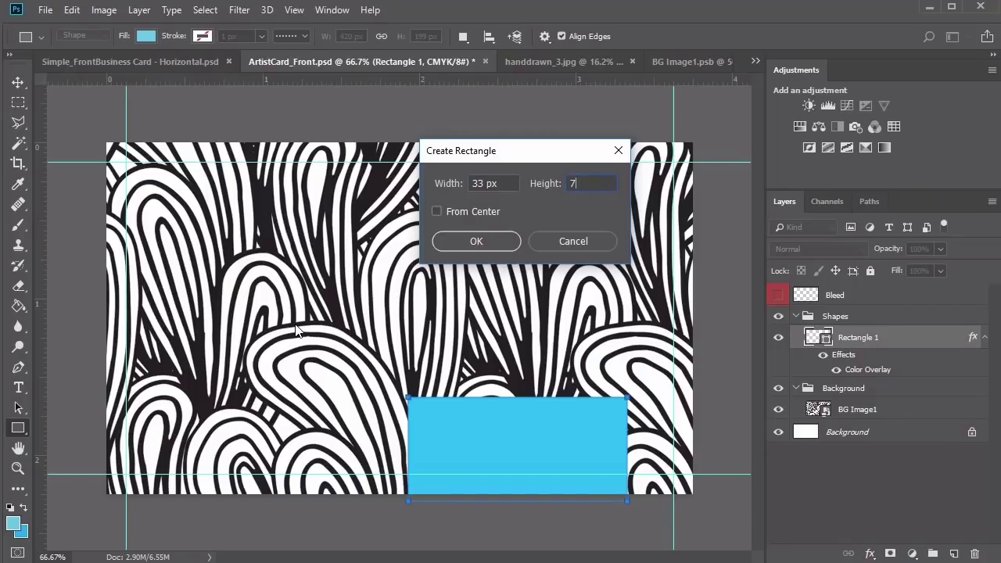
pyautogui.write('13')
pyautogui.press('Return')
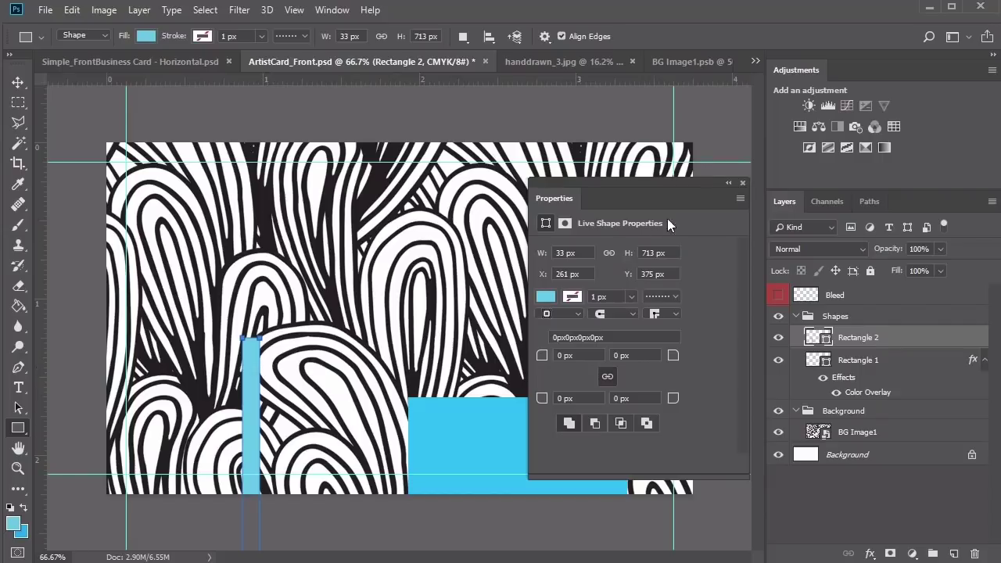
pyautogui.click(743, 183)
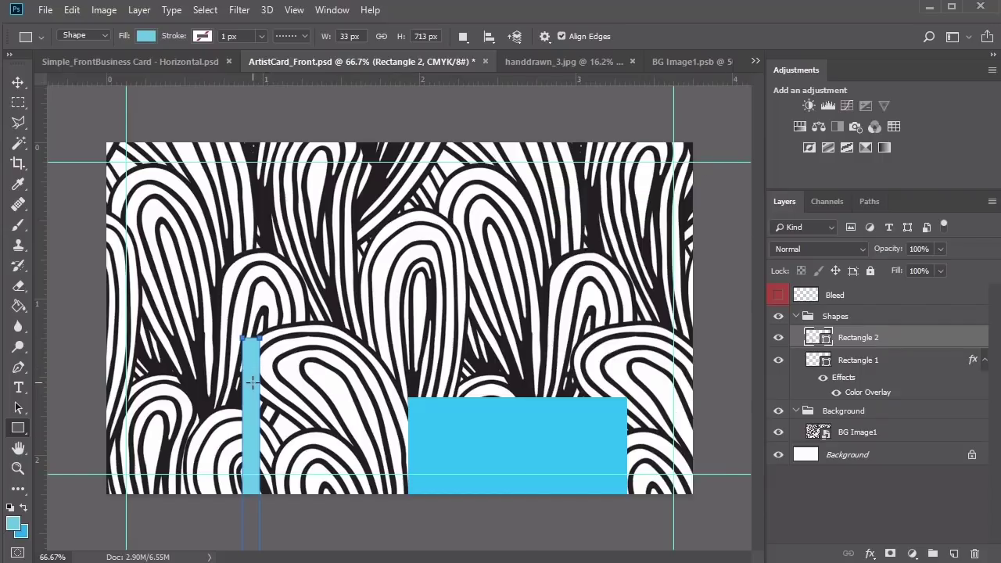
pyautogui.press('v')
pyautogui.moveTo(252, 382); pyautogui.dragTo(184, 188)
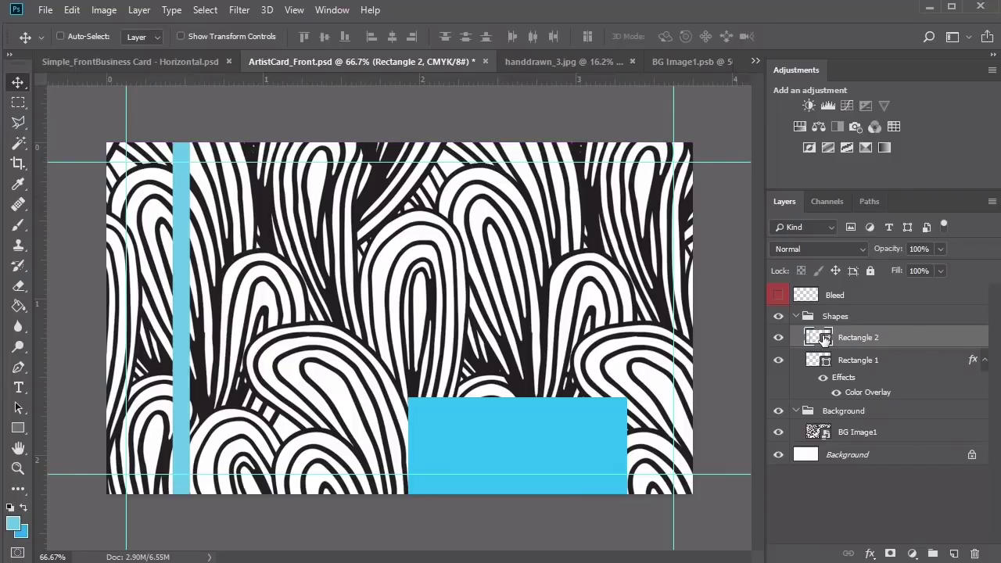
# Step: Copy the layer style of Rectangle 1 onto Rectangle 2
pyautogui.rightClick(879, 362)
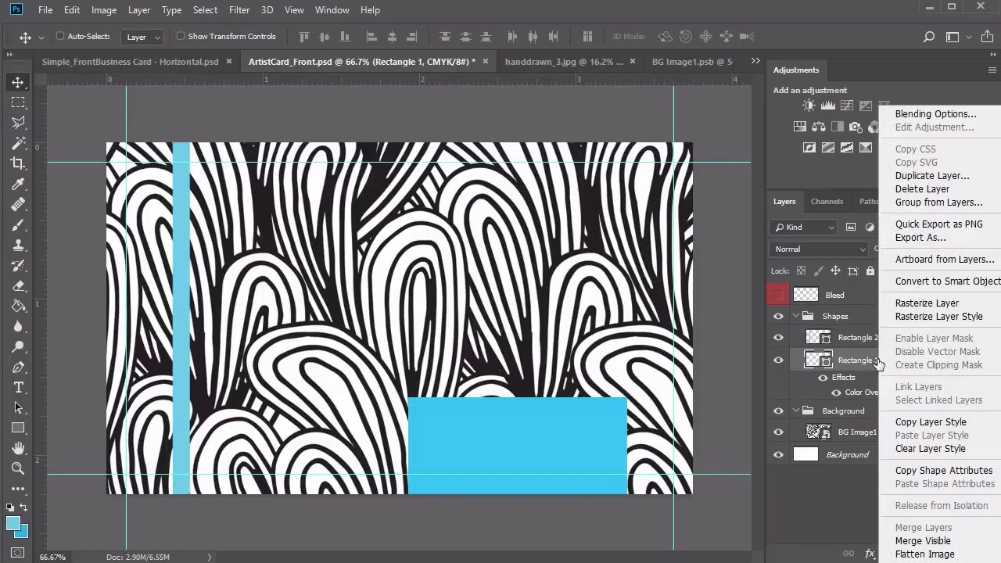
pyautogui.click(927, 422)
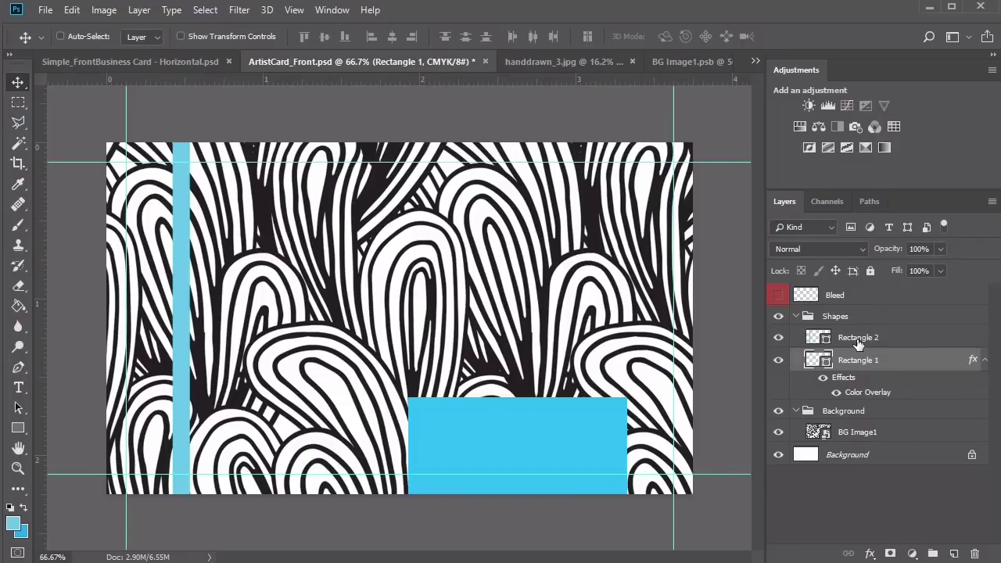
pyautogui.click(858, 342)
pyautogui.rightClick(859, 342)
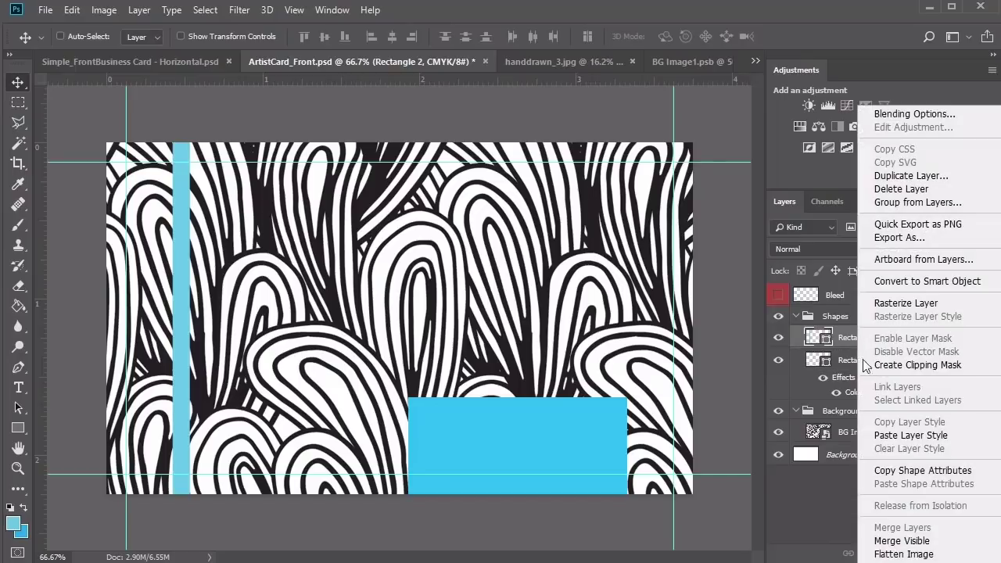
pyautogui.click(907, 436)
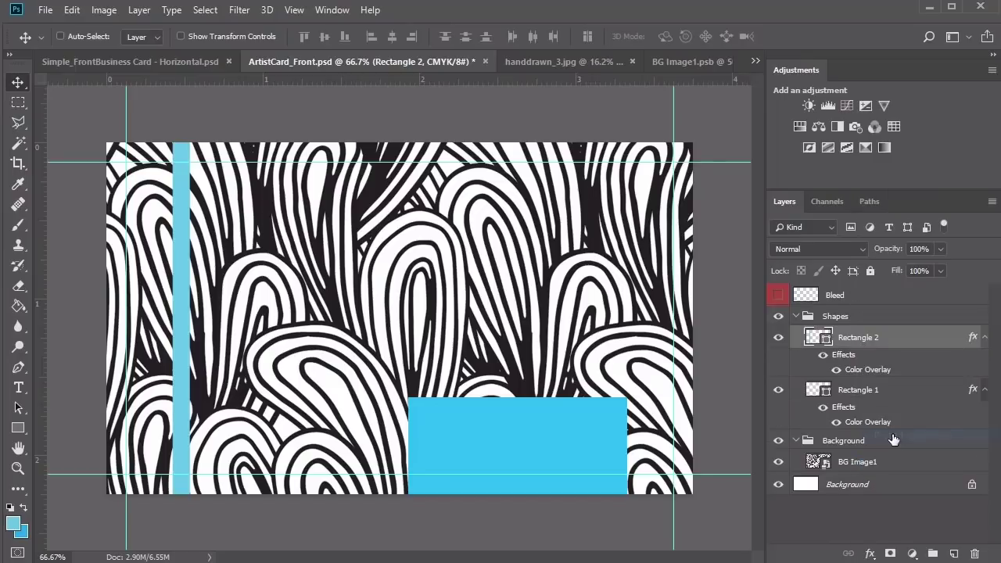
# Step: Create a layer group named Text above the Shapes group
pyautogui.click(892, 319)
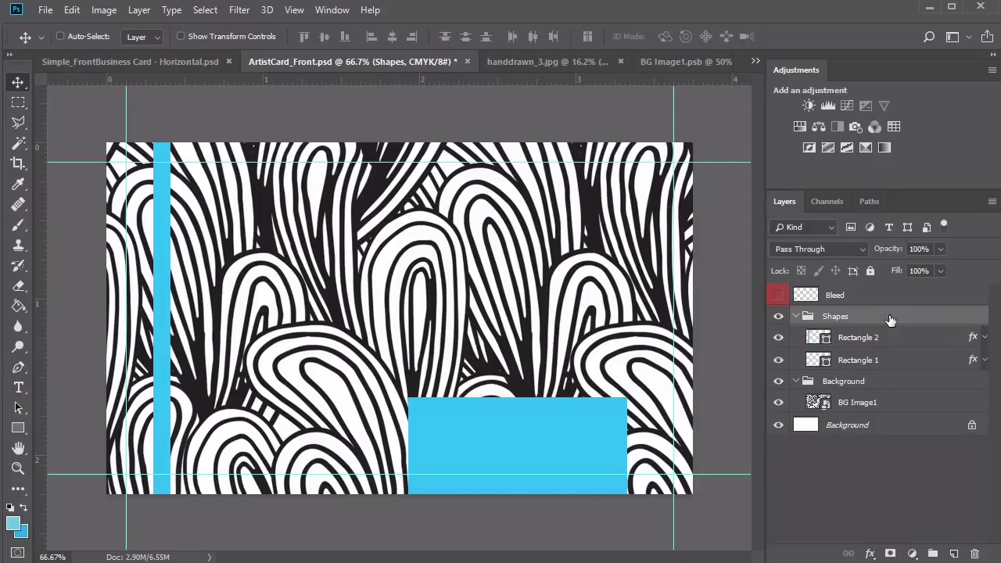
pyautogui.click(934, 554)
pyautogui.doubleClick(842, 317)
pyautogui.write('Text')
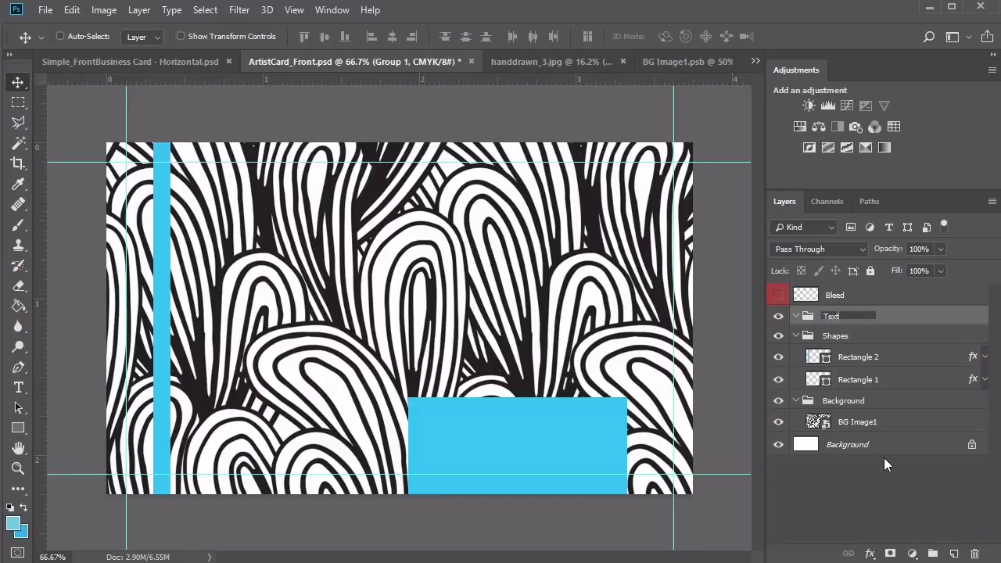
pyautogui.press('Return')
# Step: Set the Type tool's text color to white (#ffffff)
pyautogui.click(19, 387)
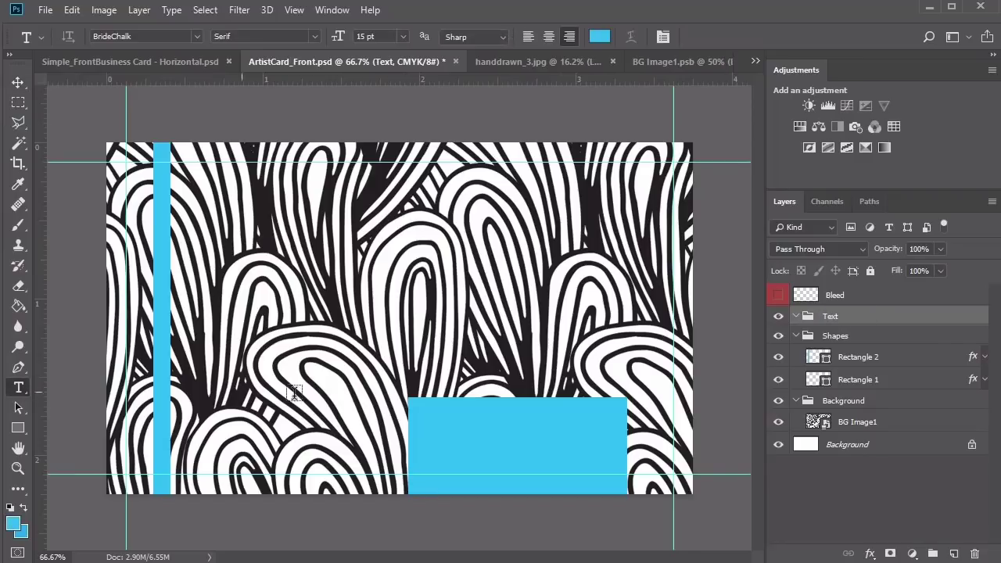
pyautogui.click(734, 369)
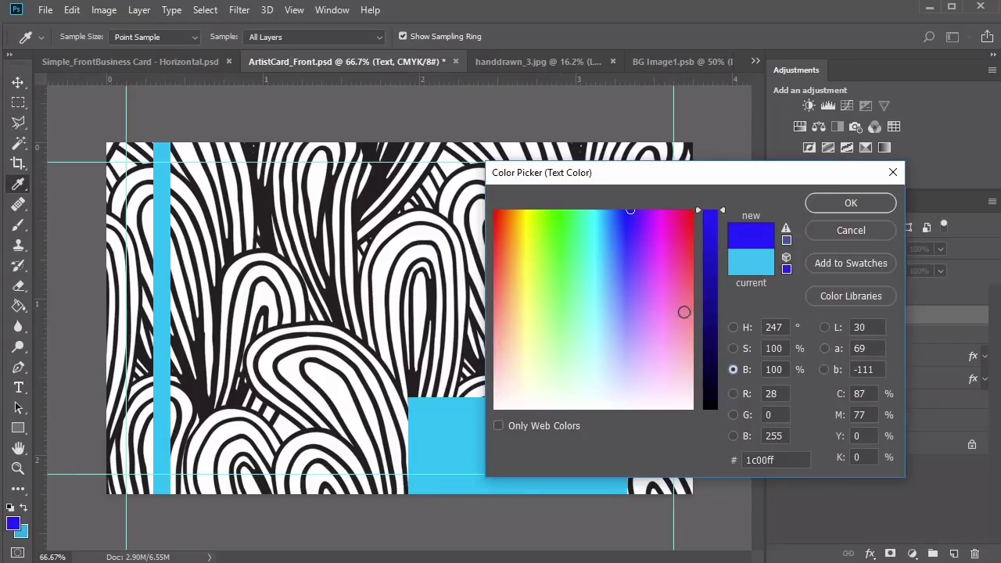
pyautogui.moveTo(685, 312); pyautogui.dragTo(675, 409)
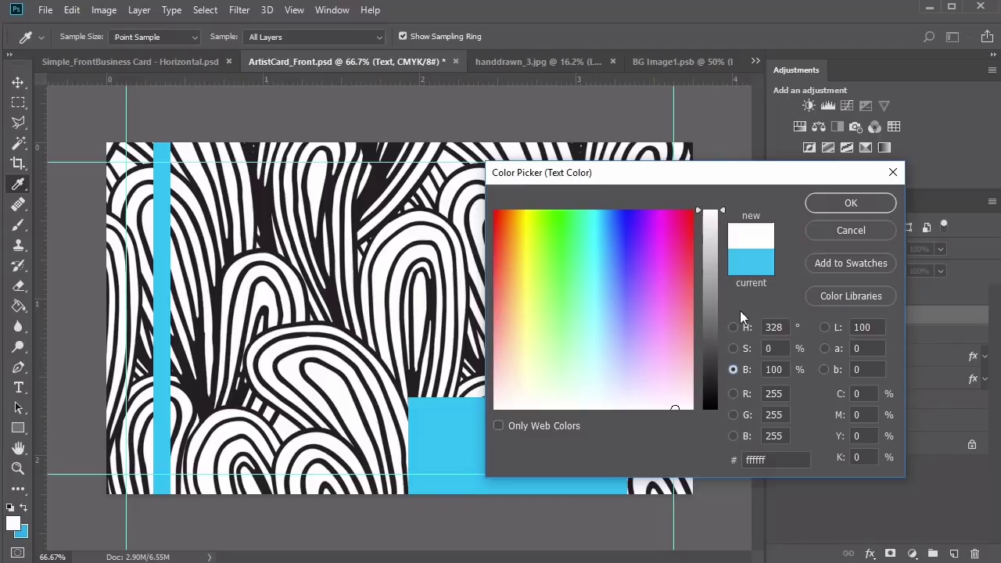
pyautogui.click(829, 203)
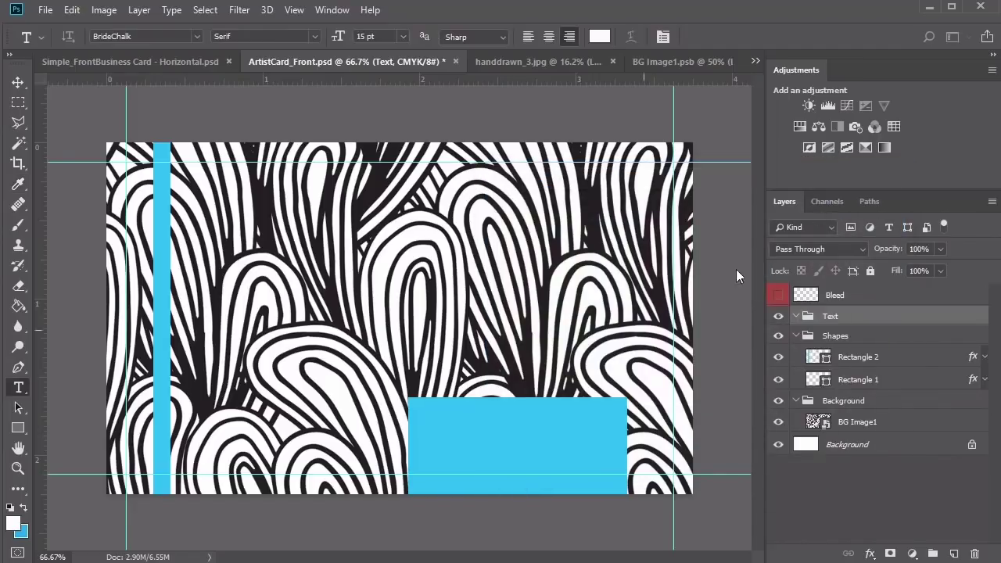
# Step: Add the artist's name in 15 pt BrideChalk and position it in the upper part of the blue rectangle
pyautogui.click(422, 432)
pyautogui.write('Mary jones')
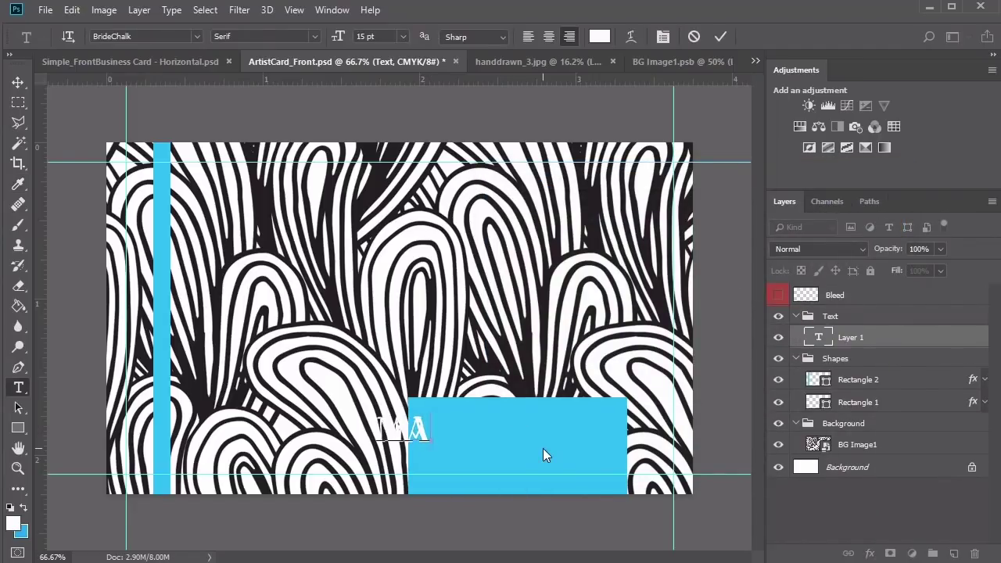
pyautogui.hotkey('ctrl', 'Return')
pyautogui.press('v')
pyautogui.moveTo(389, 438); pyautogui.dragTo(586, 437)
pyautogui.press('Up')
pyautogui.press('Up')
pyautogui.press('Up')
pyautogui.press('Up')
pyautogui.press('Up')
pyautogui.press('Up')
pyautogui.press('Up')
pyautogui.press('Up')
pyautogui.press('Up')
pyautogui.press('Up')
pyautogui.press('Up')
pyautogui.press('Up')
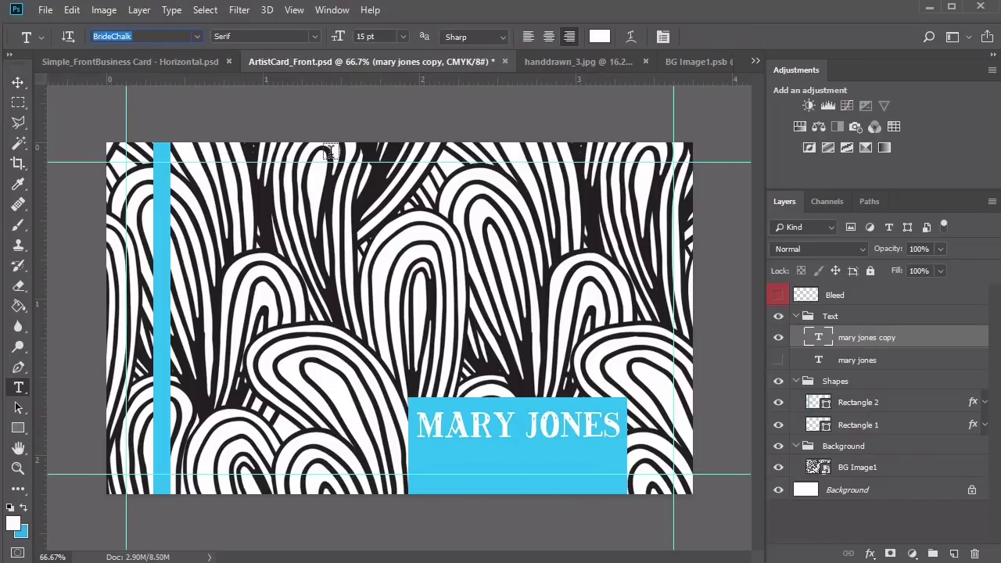
# Step: Try other fonts, such as Britannic Bold, on a copy of the artist's name layer
pyautogui.press('Down')
pyautogui.press('Down')
pyautogui.press('Down')
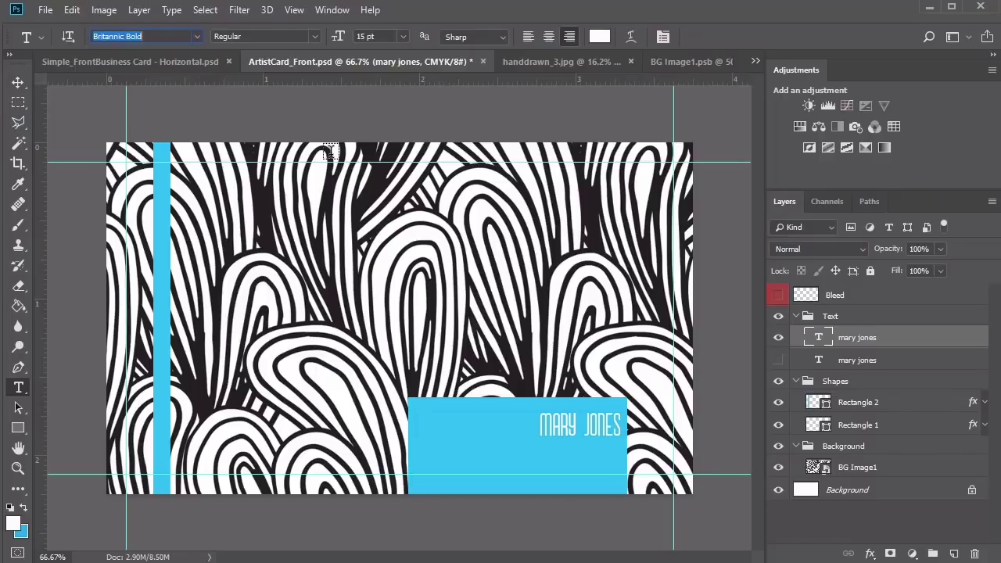
pyautogui.press('Up')
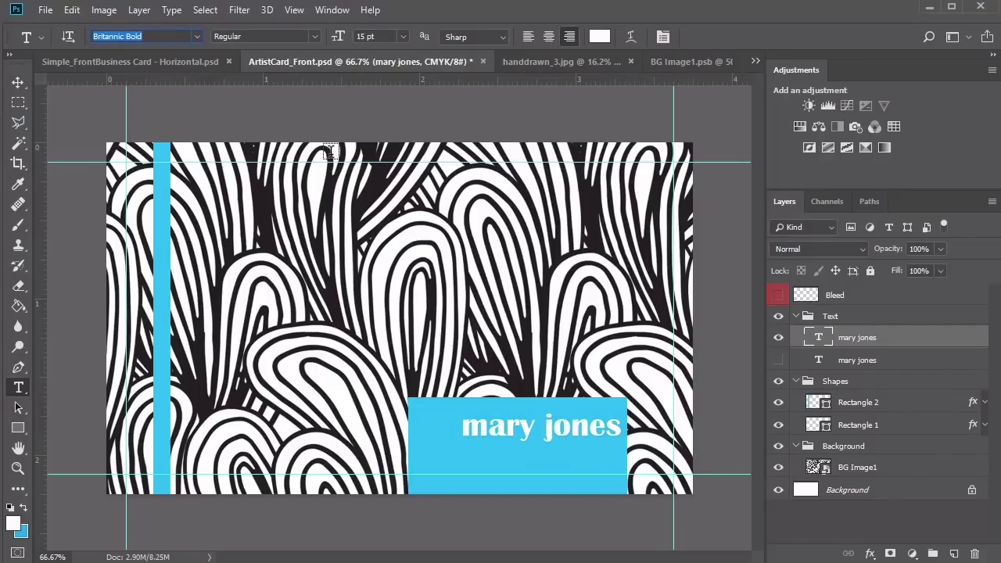
pyautogui.press('Up')
pyautogui.press('Up')
# Step: Add the text "Children's Book Illustrator" in 5 pt Roboto Regular and position it centered beneath the artist's name
pyautogui.click(439, 454)
pyautogui.write('ns')
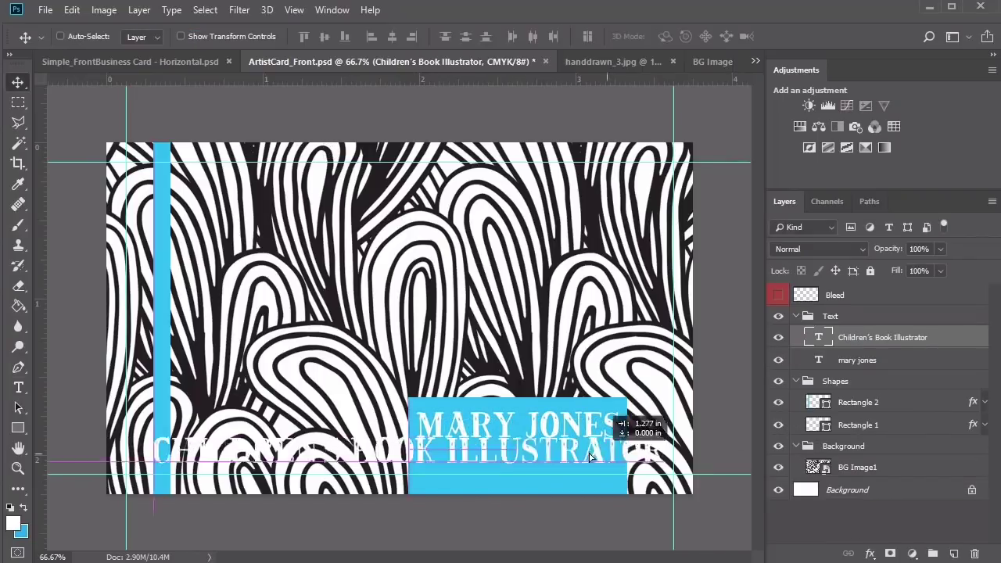
pyautogui.moveTo(480, 462); pyautogui.dragTo(558, 457)
pyautogui.click(321, 119)
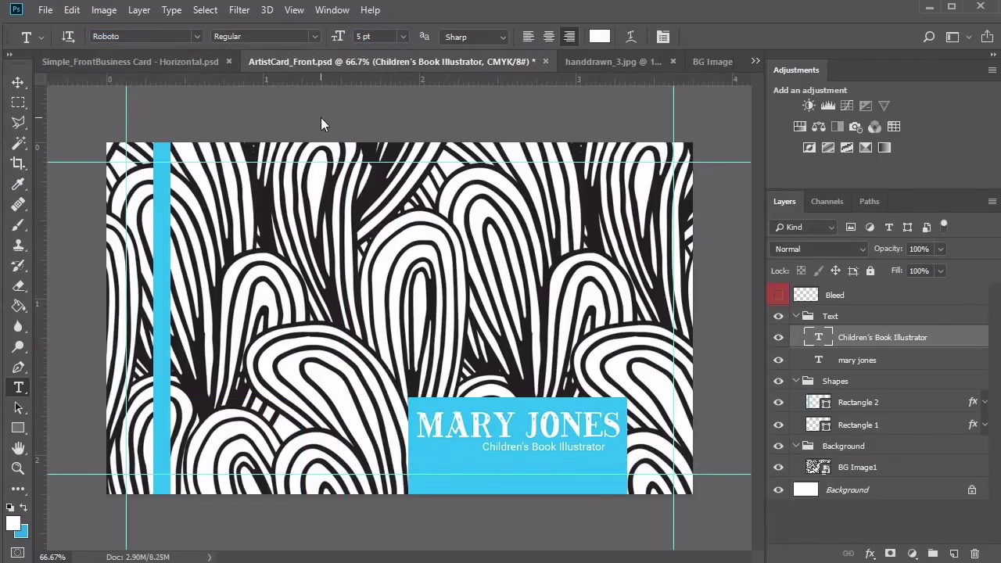
pyautogui.press('v')
pyautogui.moveTo(676, 321); pyautogui.dragTo(651, 321)
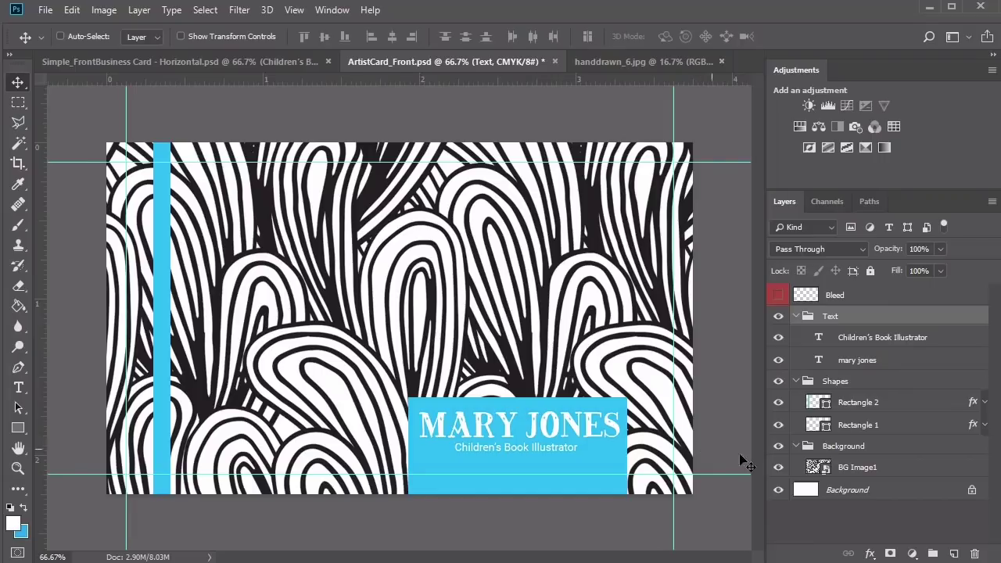
# Step: Try a different background pattern by hiding Layer 1 copy inside the BG Image1 smart object, saving it and returning to ArtistCard_Front.psd
pyautogui.click(823, 469)
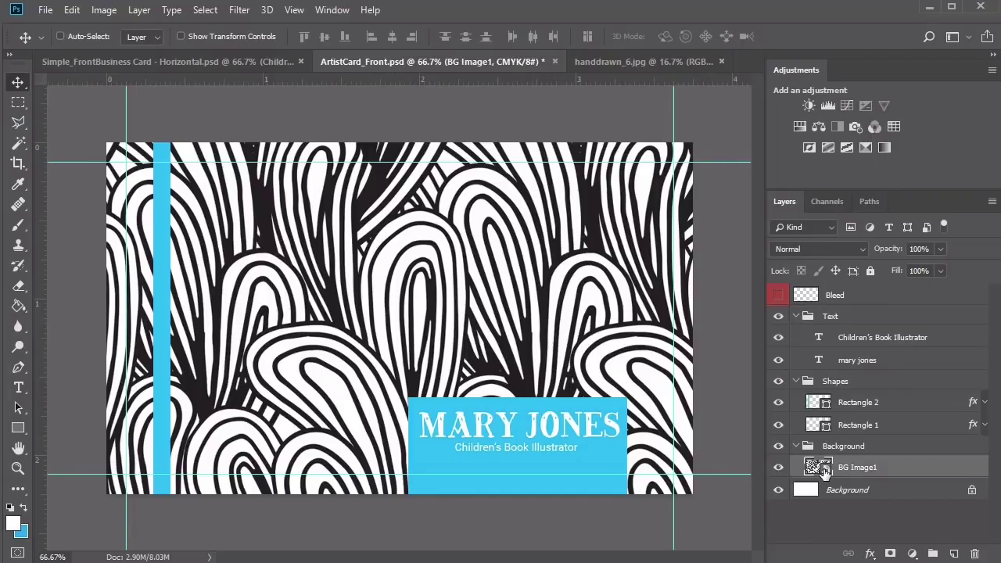
pyautogui.doubleClick(819, 468)
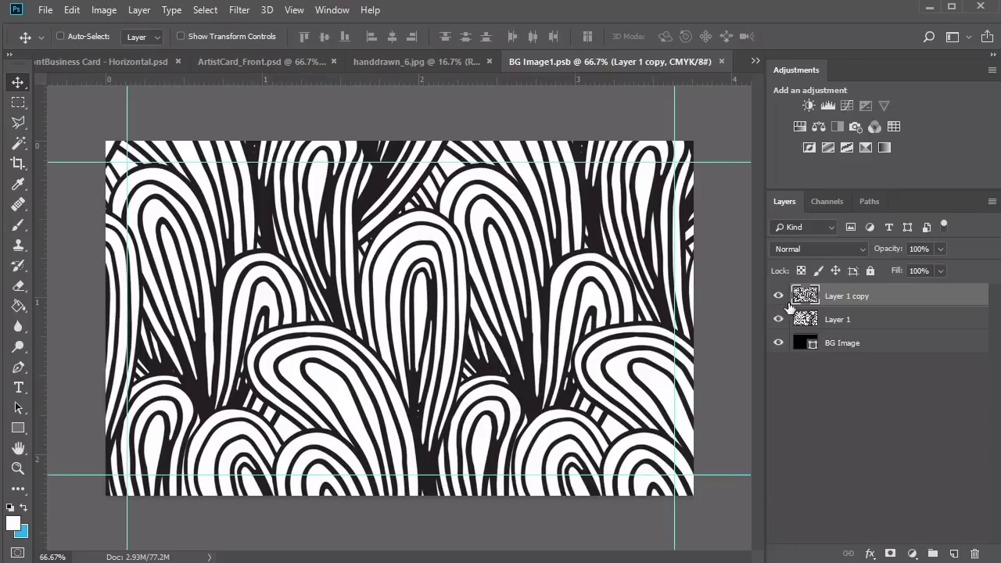
pyautogui.click(778, 296)
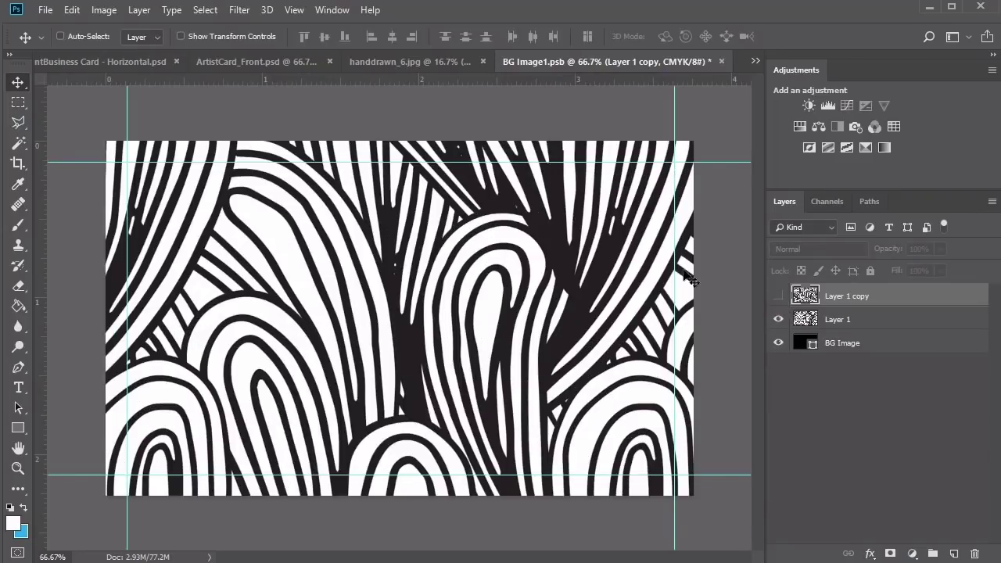
pyautogui.click(45, 9)
pyautogui.click(80, 170)
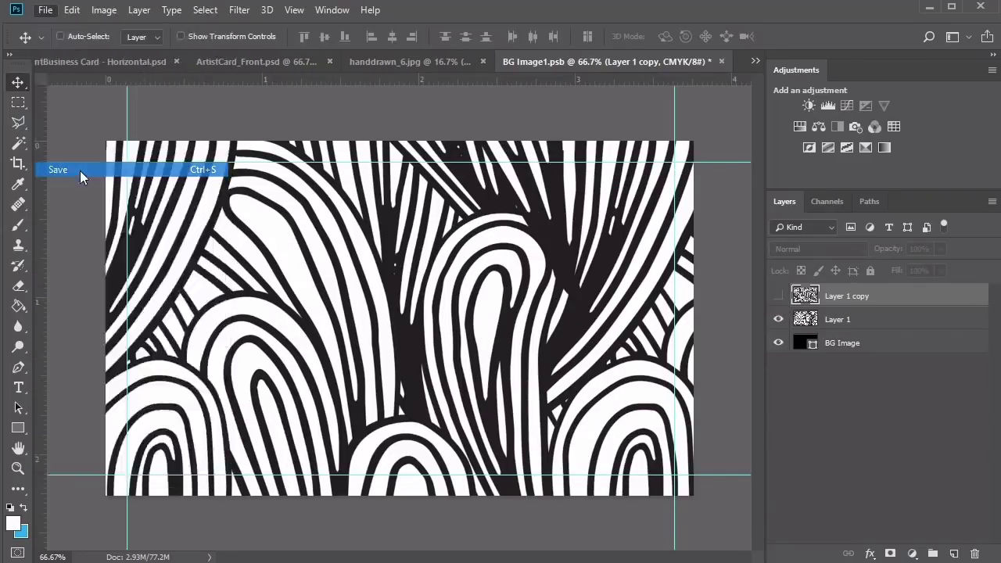
pyautogui.click(260, 61)
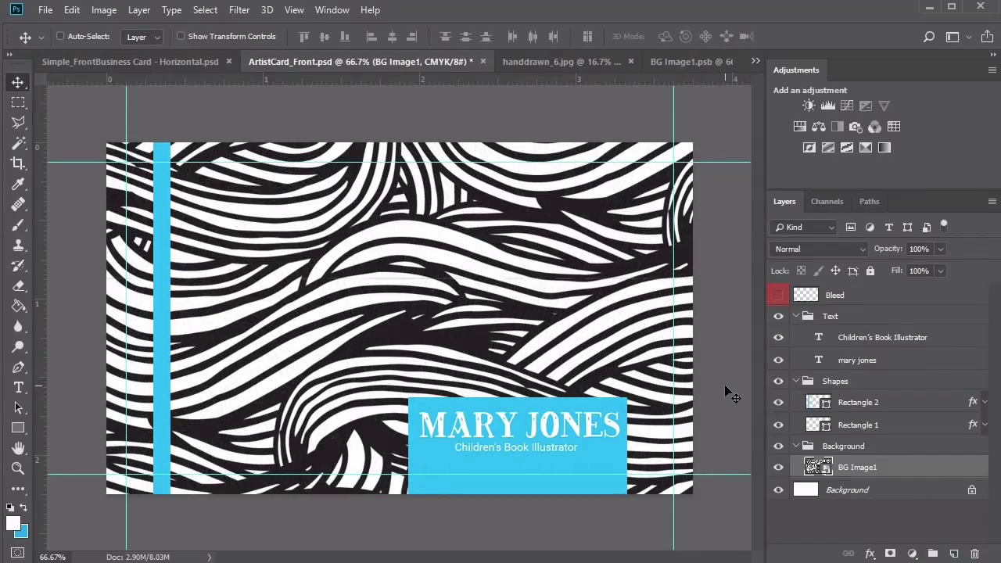
# Step: Add a drop shadow to Rectangle 1 with 60% opacity, 120° angle, 8 px distance, 0% spread and 50 px size
pyautogui.click(857, 425)
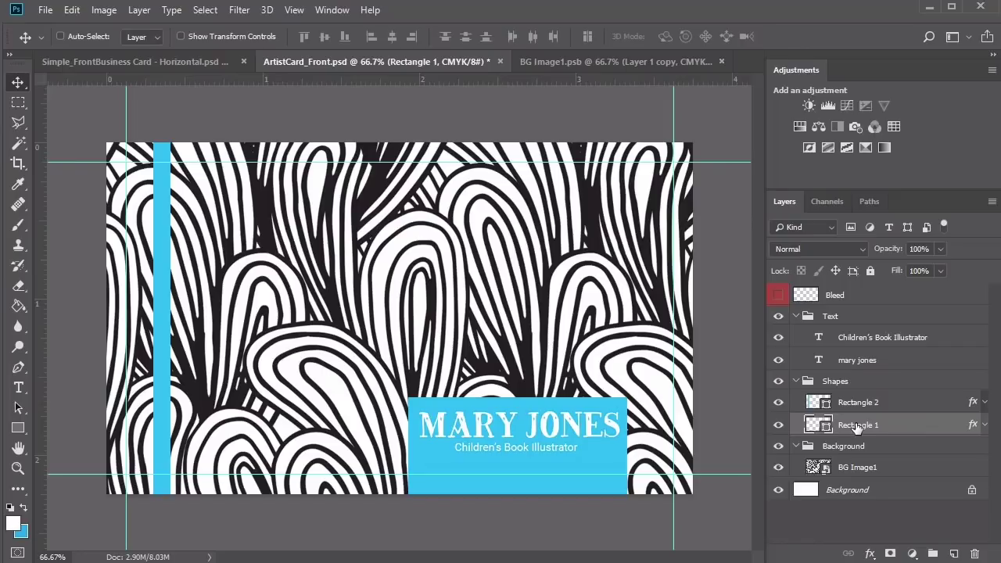
pyautogui.rightClick(858, 424)
pyautogui.click(882, 117)
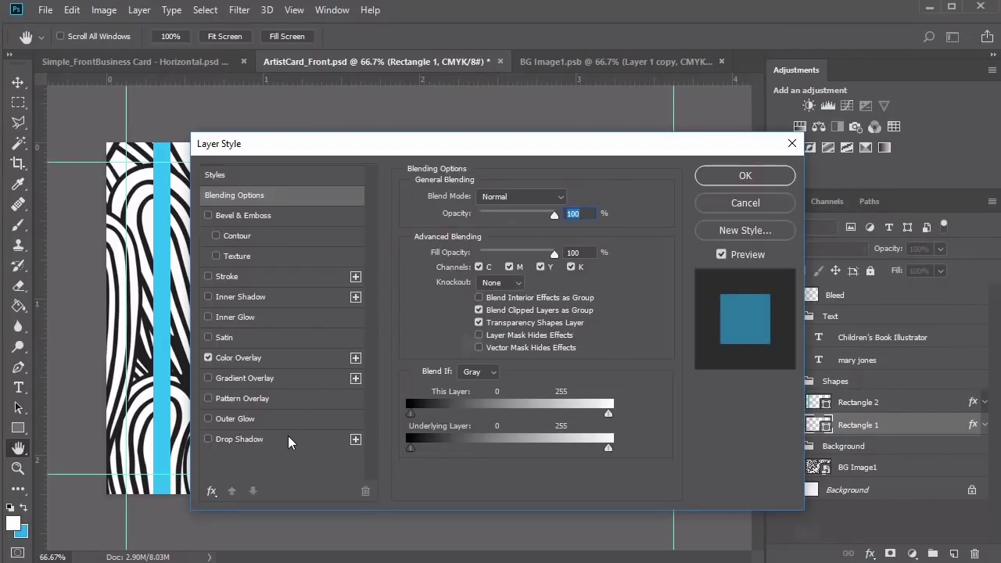
pyautogui.click(291, 438)
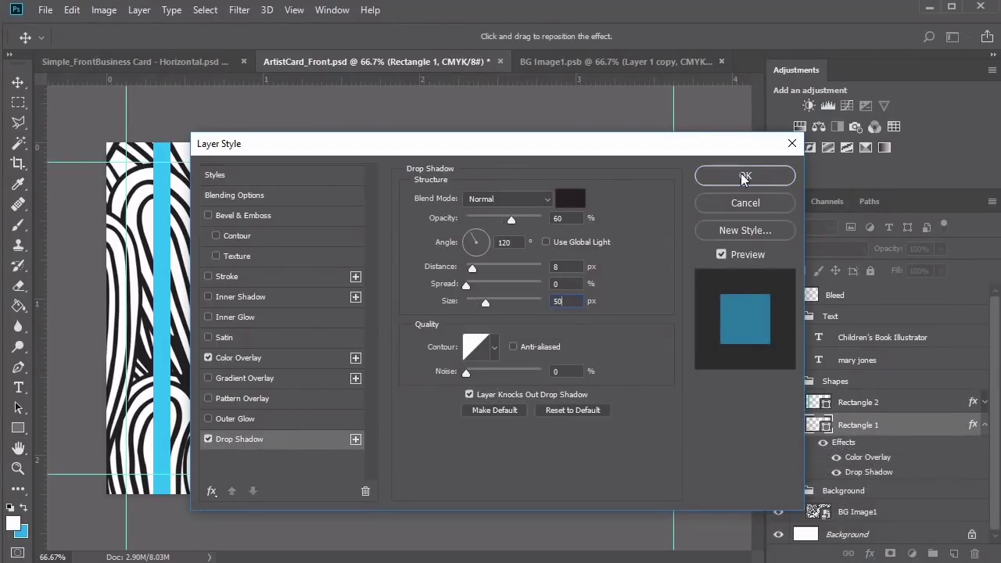
pyautogui.click(744, 177)
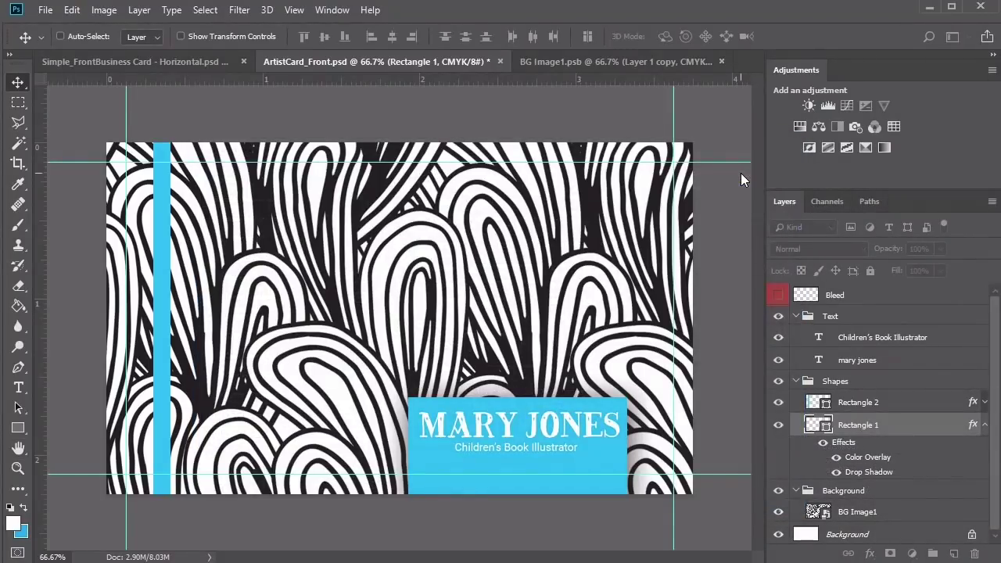
# Step: Color-code the layer groups, with Text orange, Shapes green and Background blue
pyautogui.rightClick(848, 357)
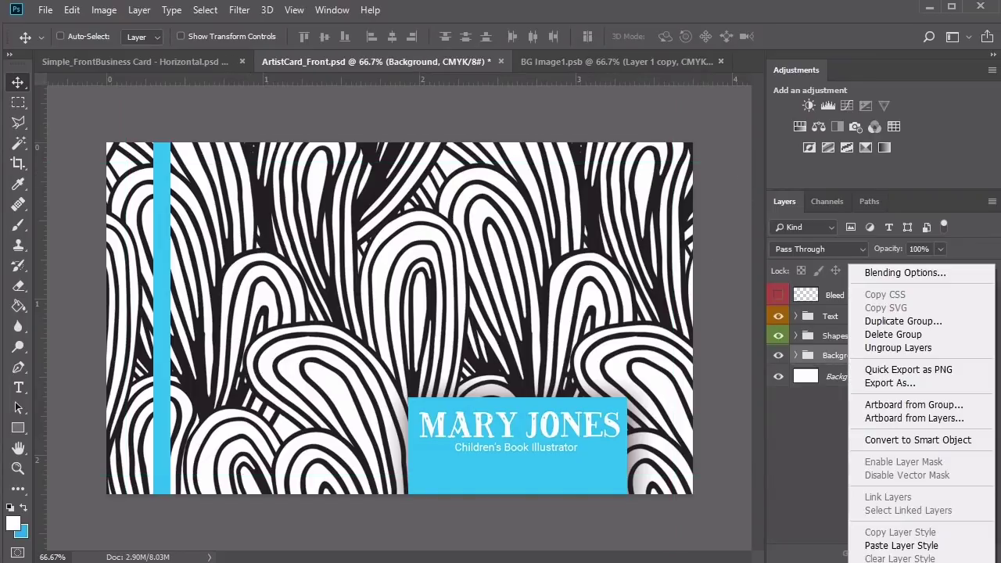
pyautogui.click(853, 440)
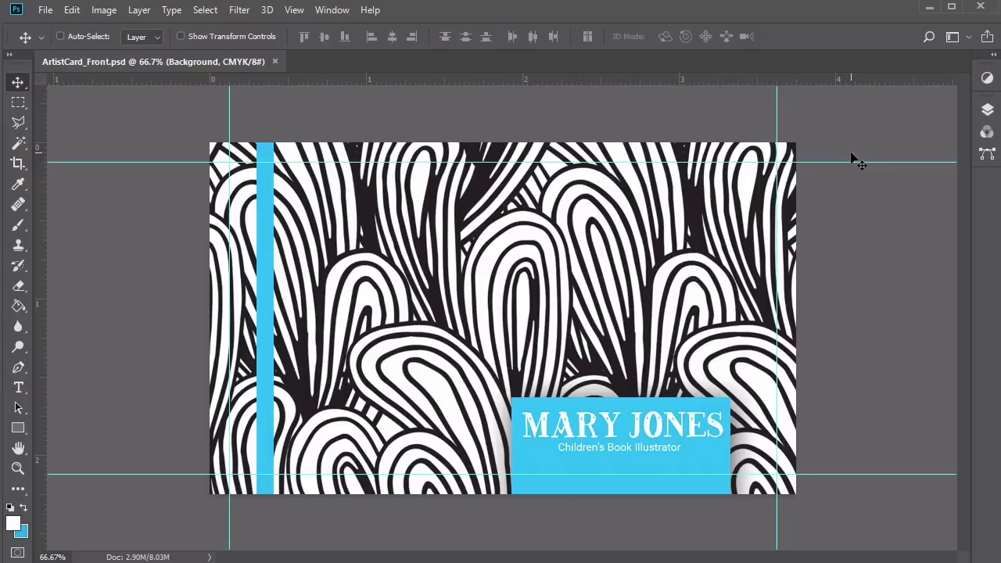
# Step: Save the card under the new file name ArtistCard_Back.psd in Photoshop format with layers kept
pyautogui.click(43, 10)
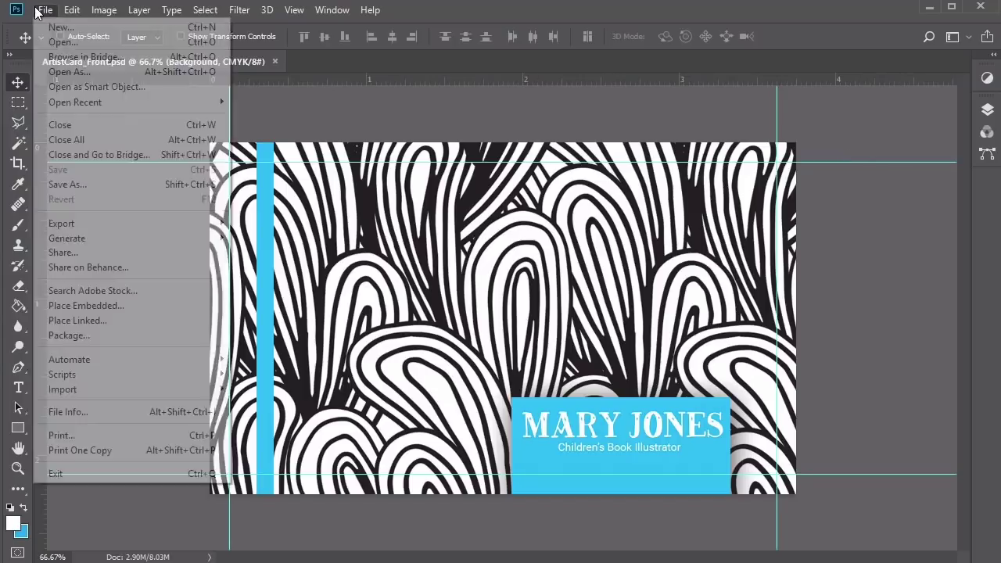
pyautogui.click(75, 182)
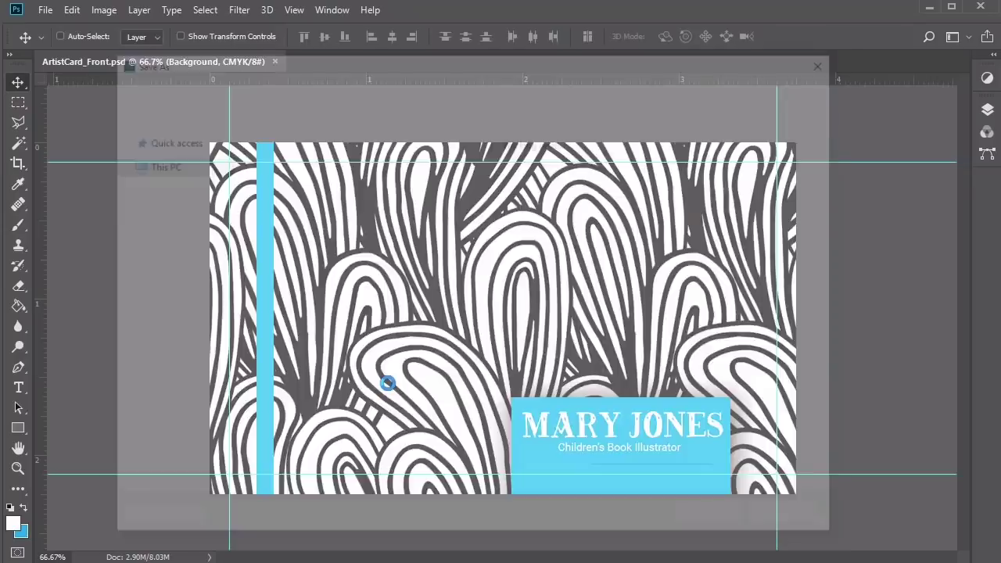
pyautogui.click(407, 378)
pyautogui.press('Left')
pyautogui.press('Left')
pyautogui.press('Left')
pyautogui.press('Left')
pyautogui.press('BackSpace')
pyautogui.press('BackSpace')
pyautogui.press('BackSpace')
pyautogui.press('BackSpace')
pyautogui.press('BackSpace')
pyautogui.write('Back')
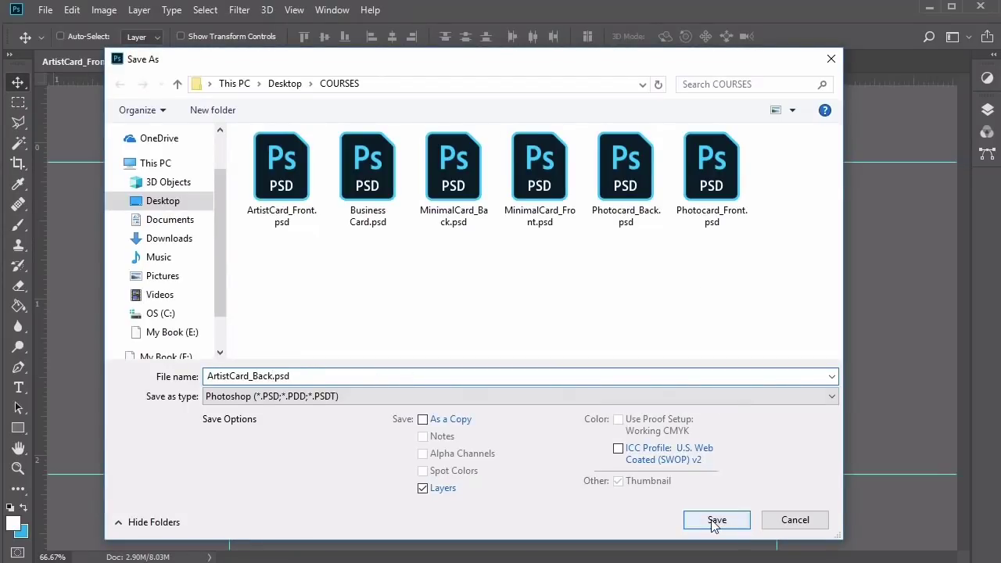
pyautogui.click(715, 520)
pyautogui.click(706, 168)
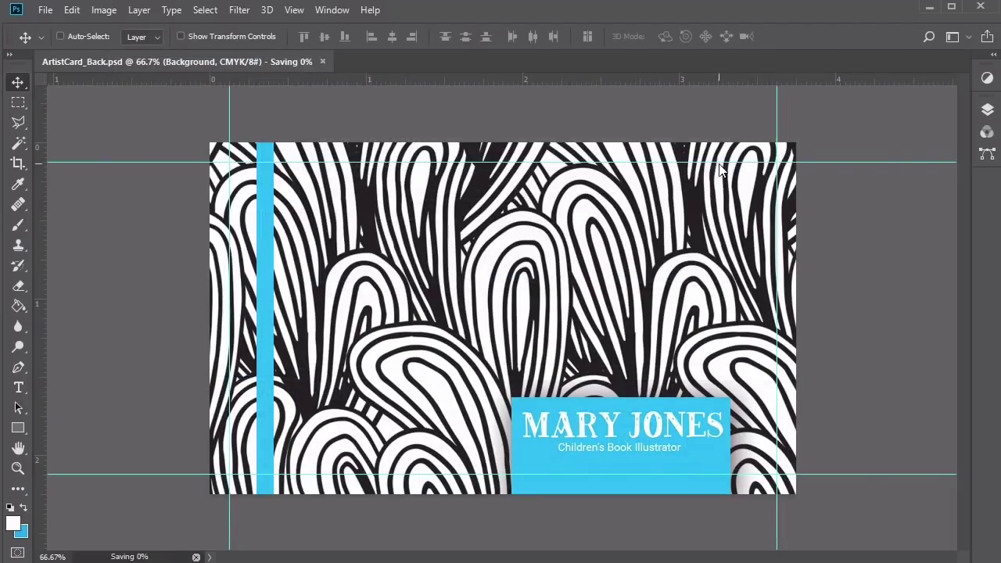
# Step: Open the BG Image1 smart object in the Background group and delete its pattern layers, keeping only BG Image
pyautogui.click(994, 55)
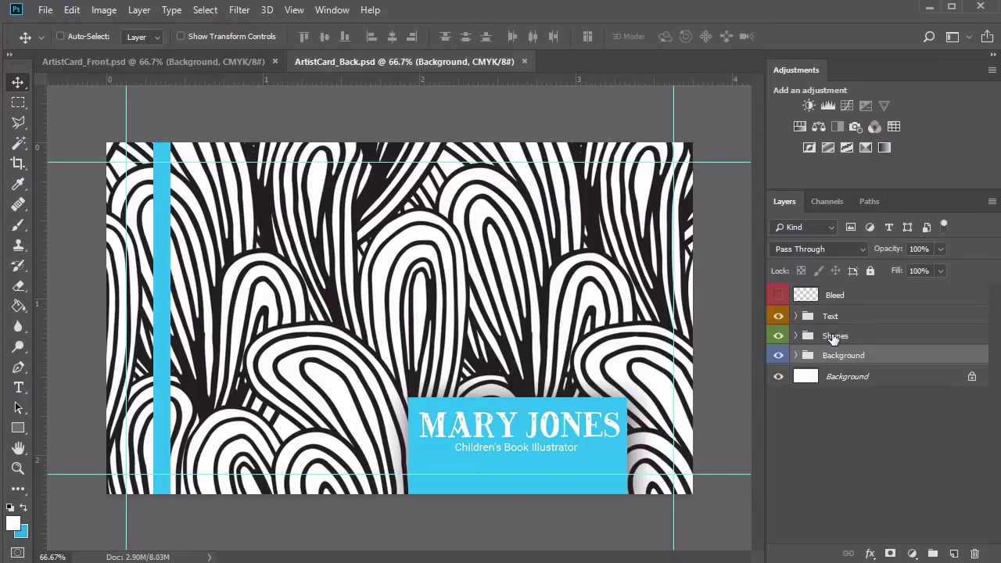
pyautogui.click(796, 355)
pyautogui.doubleClick(819, 380)
pyautogui.keyDown('shift'); pyautogui.click(860, 324); pyautogui.keyUp('shift')
pyautogui.press('Delete')
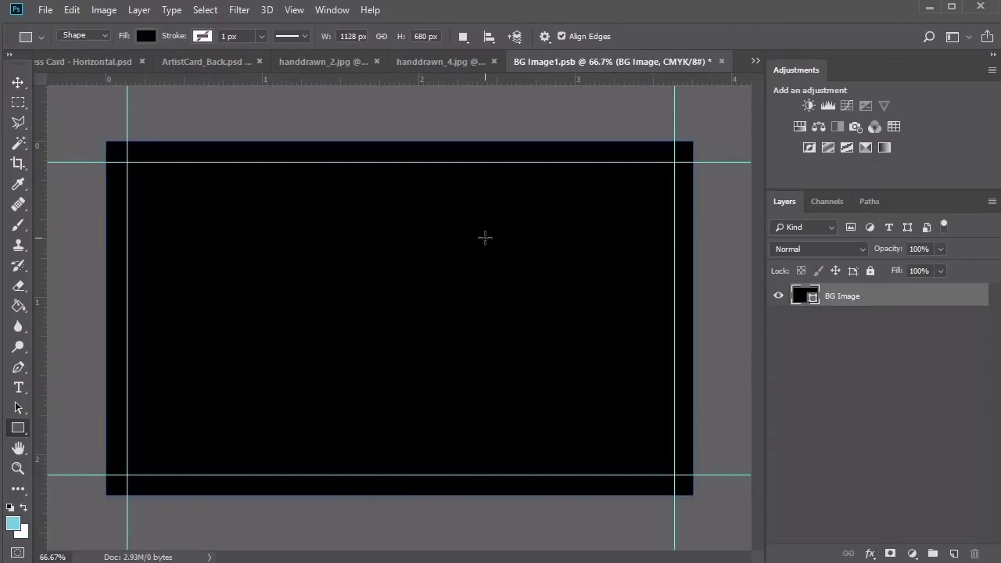
# Step: Fill the BG Image rectangle with light blue from the recently used colors
pyautogui.press('v')
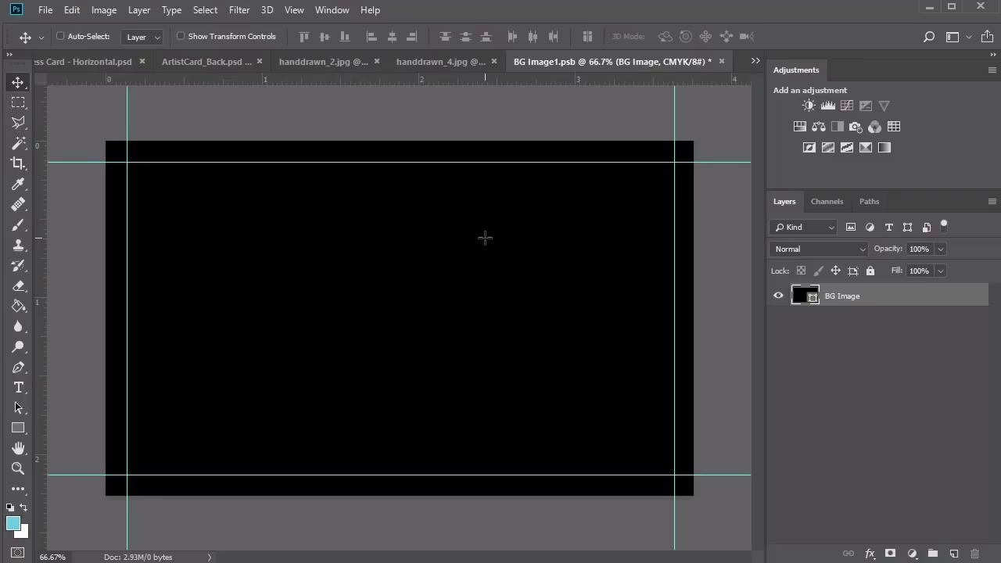
pyautogui.press('u')
pyautogui.click(146, 36)
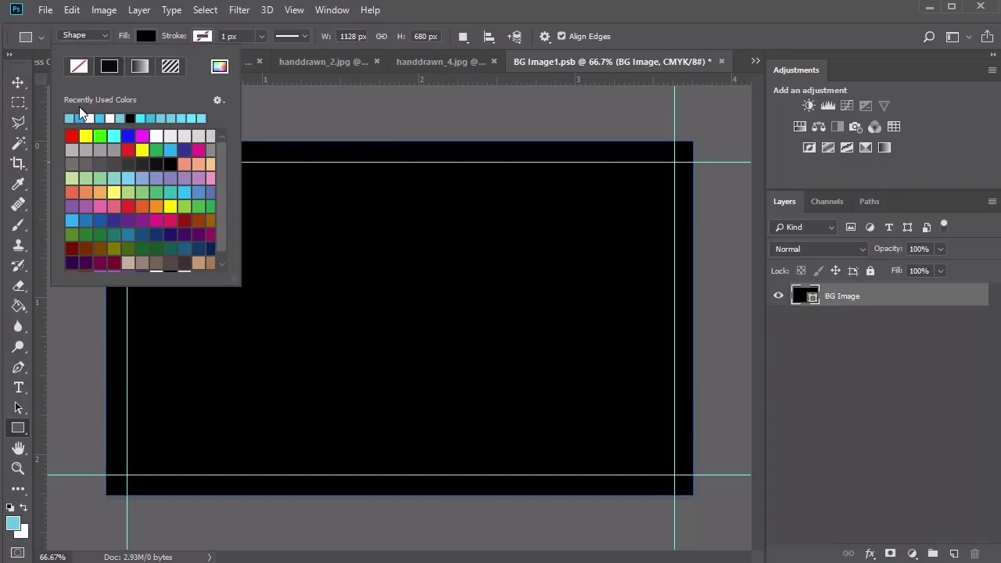
pyautogui.click(70, 117)
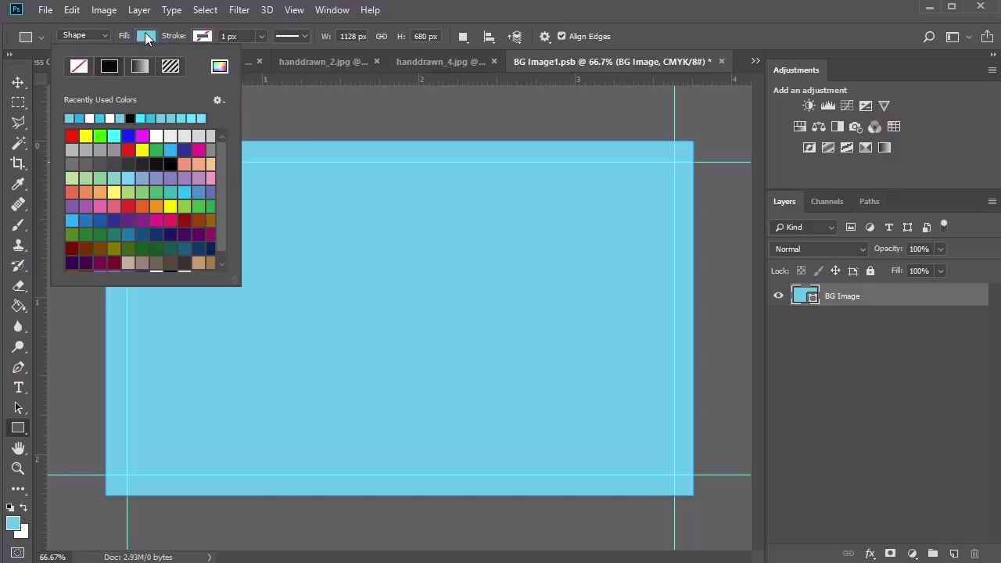
pyautogui.click(145, 35)
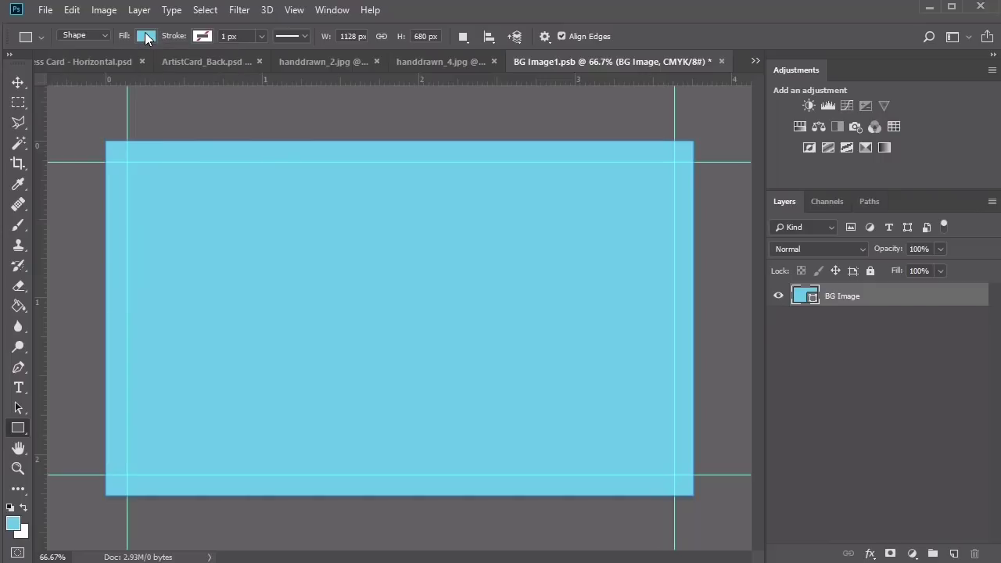
# Step: Paste the blue Color Overlay layer style onto BG Image, save the smart object and return to ArtistCard_Back.psd
pyautogui.rightClick(860, 298)
pyautogui.click(897, 435)
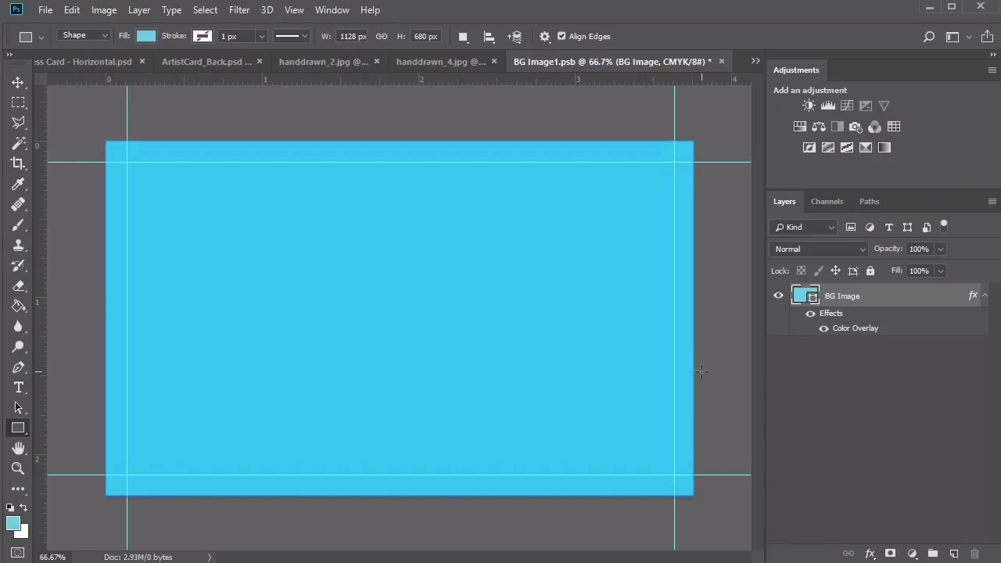
pyautogui.press('v')
pyautogui.click(45, 9)
pyautogui.click(63, 169)
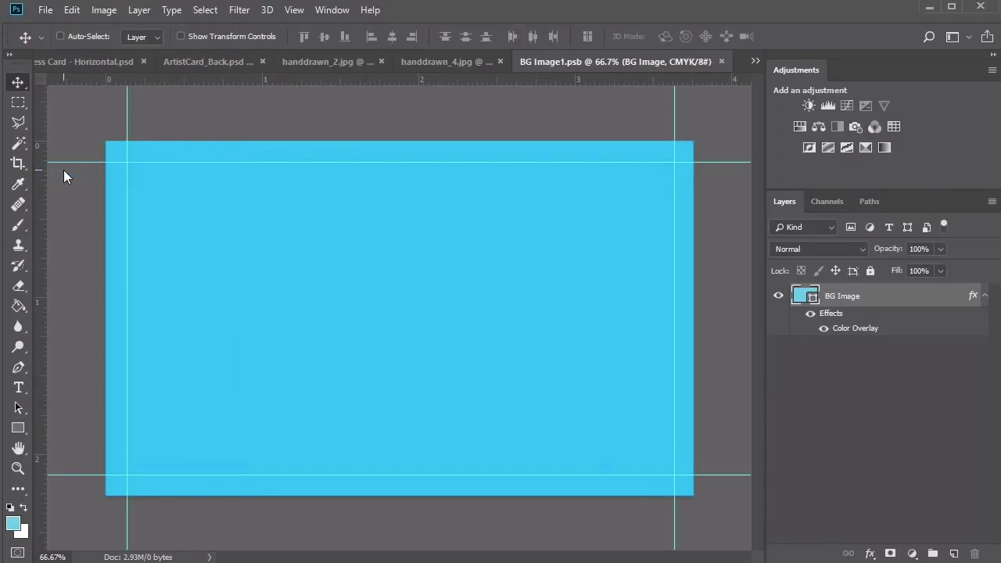
pyautogui.click(217, 66)
# Step: Delete the Shapes group together with its contents
pyautogui.click(845, 335)
pyautogui.click(974, 554)
pyautogui.click(494, 227)
# Step: Create a new layer group named Patterns between the Text and Background groups
pyautogui.press('z')
pyautogui.click(932, 554)
pyautogui.doubleClick(837, 337)
pyautogui.write('Patterns')
pyautogui.press('Return')
pyautogui.press('v')
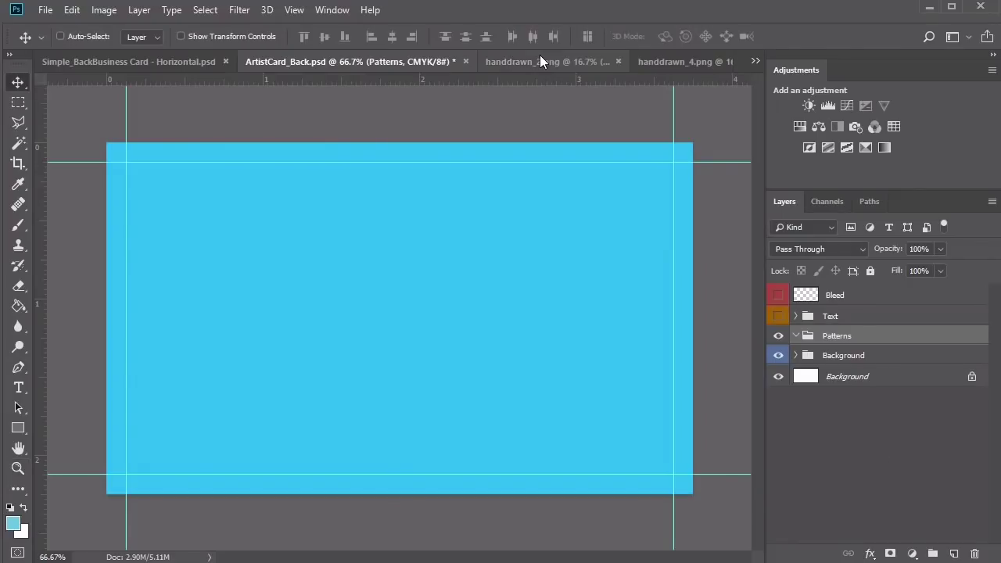
# Step: Copy one full row of striped domes from handdrawn_2.png and paste it into the Patterns group of ArtistCard_Back.psd
pyautogui.click(540, 56)
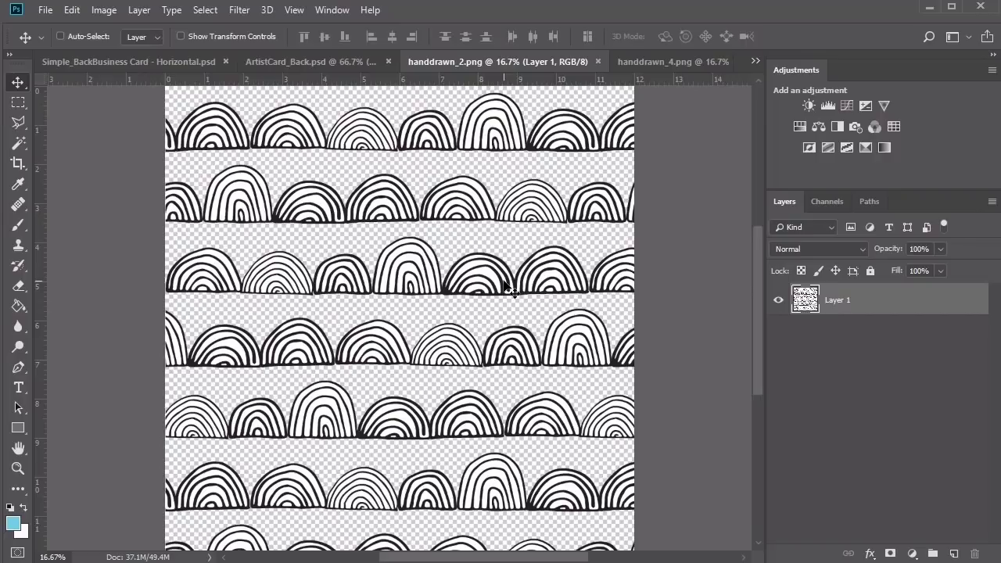
pyautogui.click(18, 105)
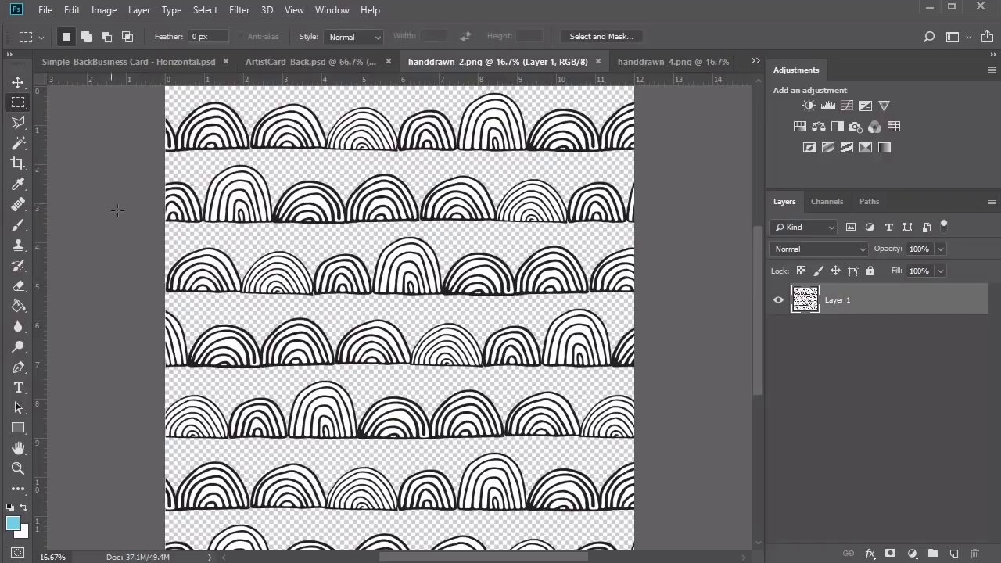
pyautogui.moveTo(166, 232); pyautogui.dragTo(652, 299)
pyautogui.click(315, 61)
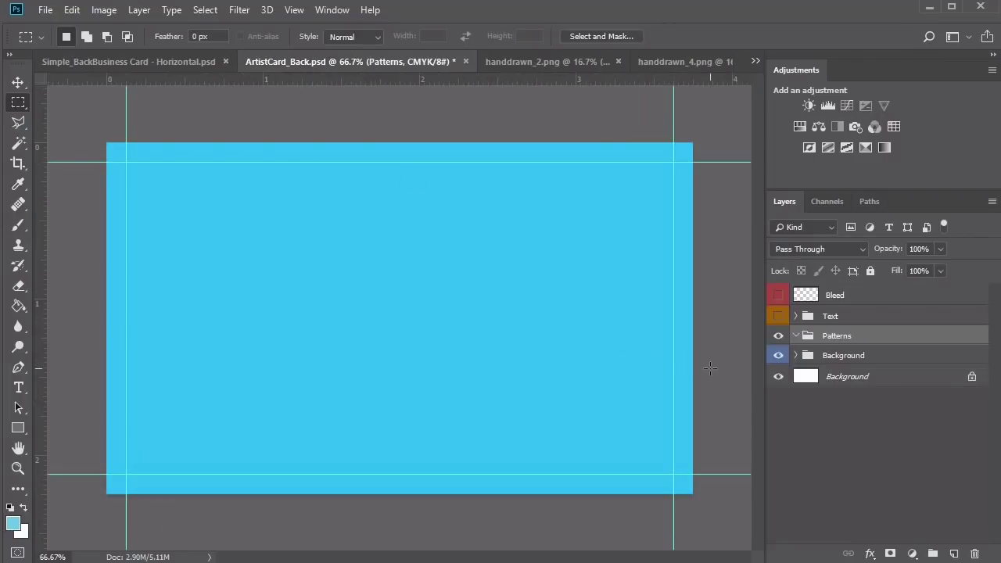
pyautogui.hotkey('ctrl', 'v')
pyautogui.press('v')
# Step: Scale down the pasted dome row and move it toward the card's top edge
pyautogui.hotkey('ctrl', 't')
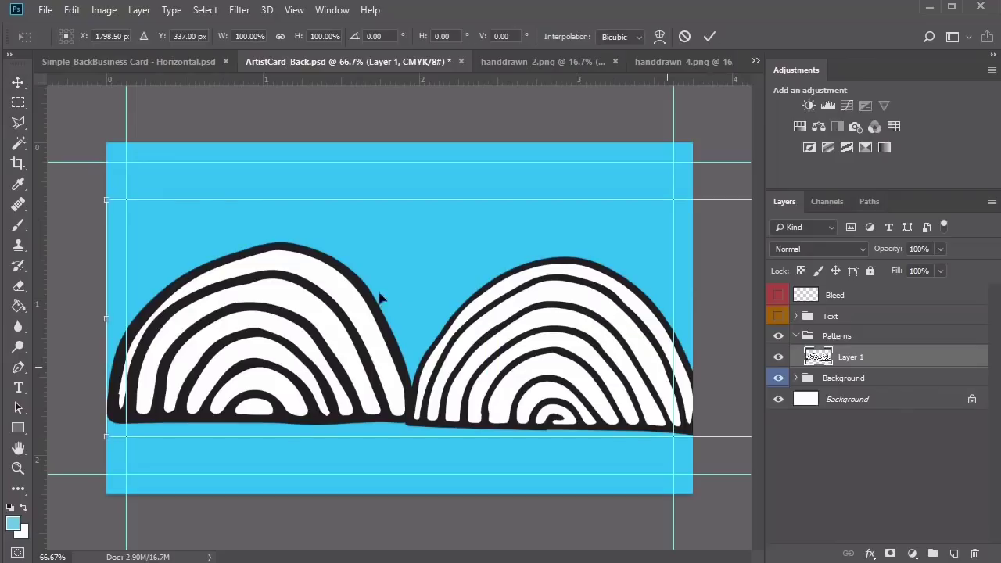
pyautogui.keyDown('alt'); pyautogui.click(242, 255); pyautogui.keyUp('alt')
pyautogui.moveTo(179, 229); pyautogui.dragTo(616, 284)
pyautogui.moveTo(673, 344); pyautogui.dragTo(263, 247)
pyautogui.press('Return')
pyautogui.hotkey('ctrl', 't')
pyautogui.moveTo(206, 186); pyautogui.dragTo(452, 212)
pyautogui.moveTo(580, 267); pyautogui.dragTo(375, 259)
pyautogui.moveTo(246, 202); pyautogui.dragTo(436, 243)
pyautogui.press('Escape')
# Step: Shrink the dome row to span the card's width along its top edge and rename the layer Top Pattern
pyautogui.hotkey('ctrl', 't')
pyautogui.moveTo(735, 286); pyautogui.dragTo(192, 266)
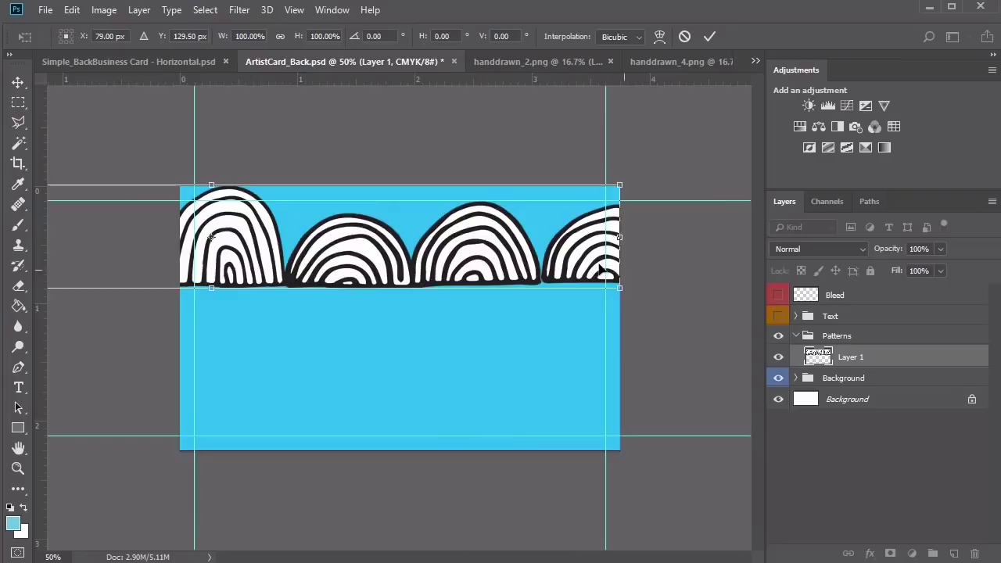
pyautogui.press('Return')
pyautogui.hotkey('ctrl', 't')
pyautogui.hotkey('ctrl', '-')
pyautogui.moveTo(256, 283); pyautogui.dragTo(480, 216)
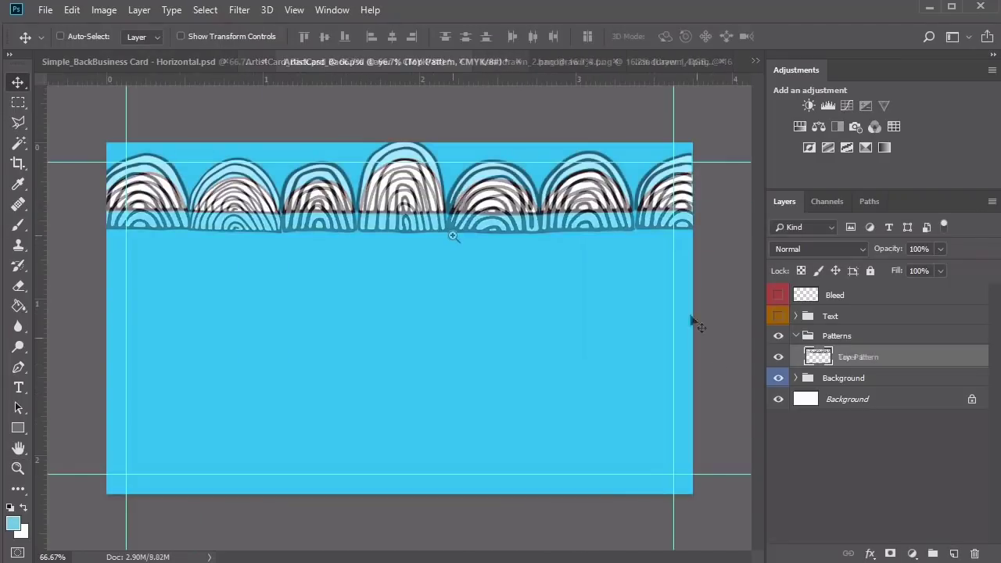
# Step: Copy one full vertical strand from handdrawn_4.png and paste it into the Patterns group of ArtistCard_Back.psd
pyautogui.click(638, 62)
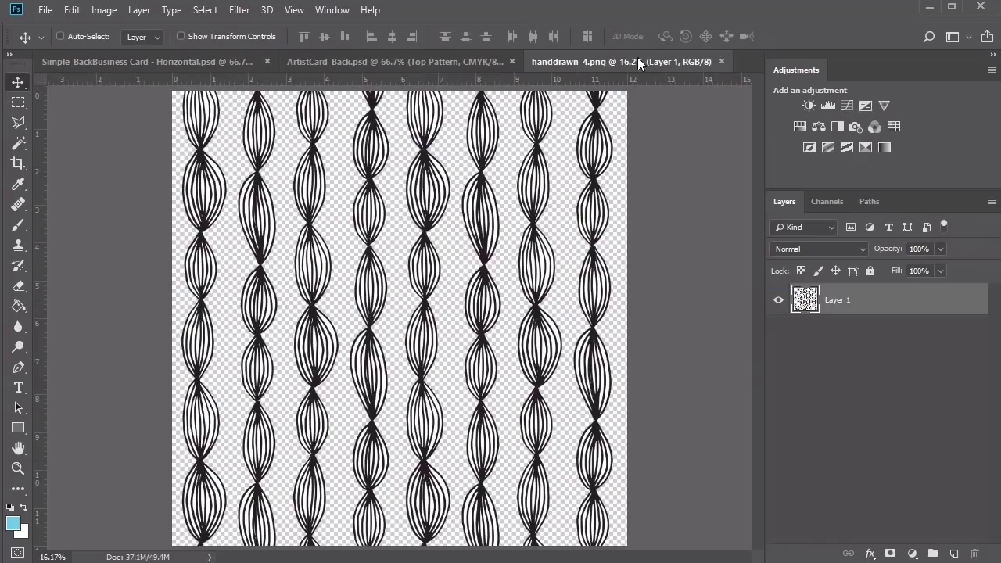
pyautogui.press('m')
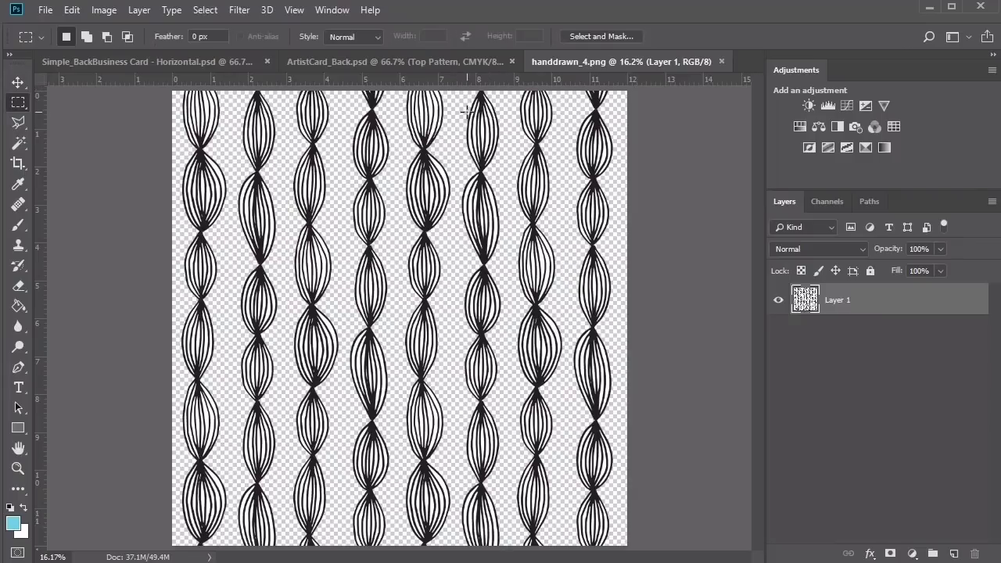
pyautogui.moveTo(462, 88); pyautogui.dragTo(500, 548)
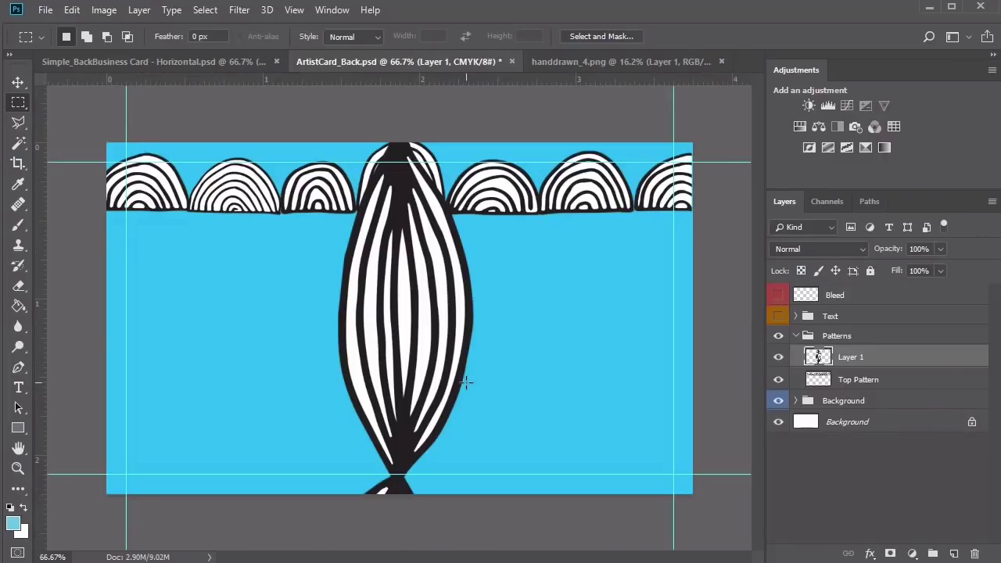
# Step: Rotate the pasted strand to horizontal and position it across the card's bottom edge
pyautogui.press('z')
pyautogui.keyDown('alt'); pyautogui.click(441, 364); pyautogui.keyUp('alt')
pyautogui.keyDown('alt'); pyautogui.click(442, 367); pyautogui.keyUp('alt')
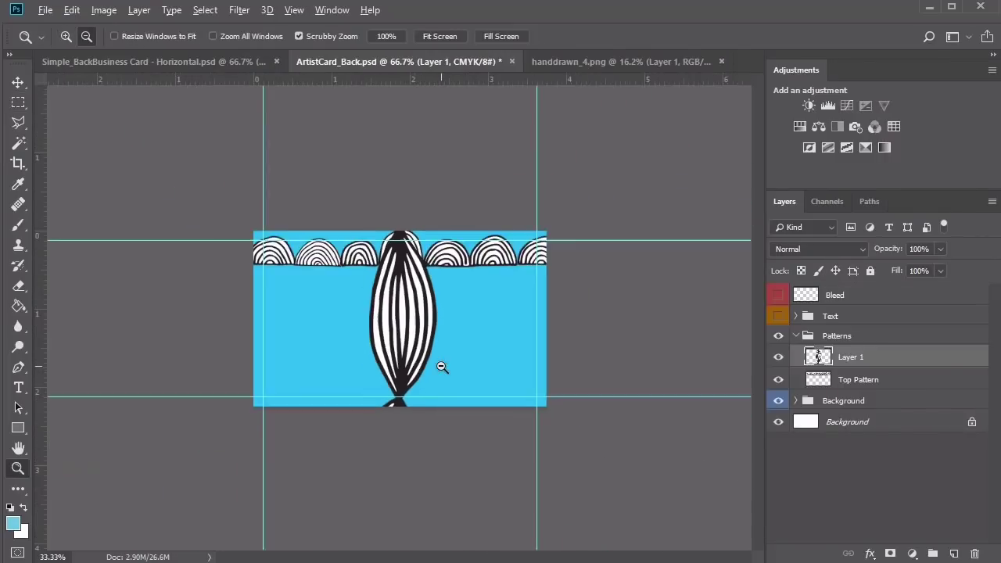
pyautogui.keyDown('alt'); pyautogui.click(442, 366); pyautogui.keyUp('alt')
pyautogui.hotkey('ctrl', 't')
pyautogui.moveTo(433, 256); pyautogui.dragTo(438, 335)
pyautogui.moveTo(421, 426); pyautogui.dragTo(521, 420)
pyautogui.press('Return')
pyautogui.press('z')
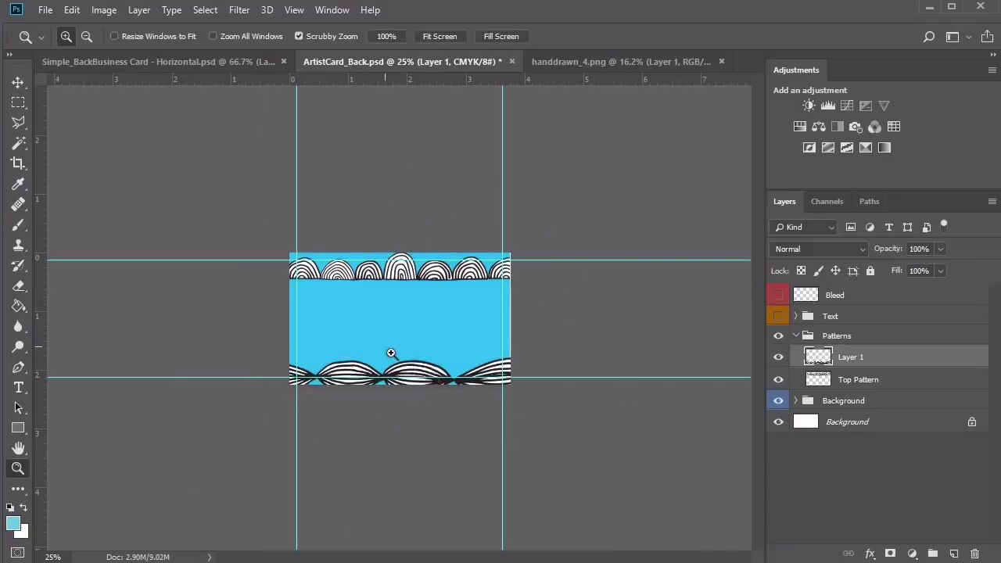
# Step: Rescale the horizontal strand so it spans the card's width just above the lower margin guide
pyautogui.click(391, 356)
pyautogui.click(391, 356)
pyautogui.hotkey('ctrl', 't')
pyautogui.moveTo(430, 435); pyautogui.dragTo(694, 403)
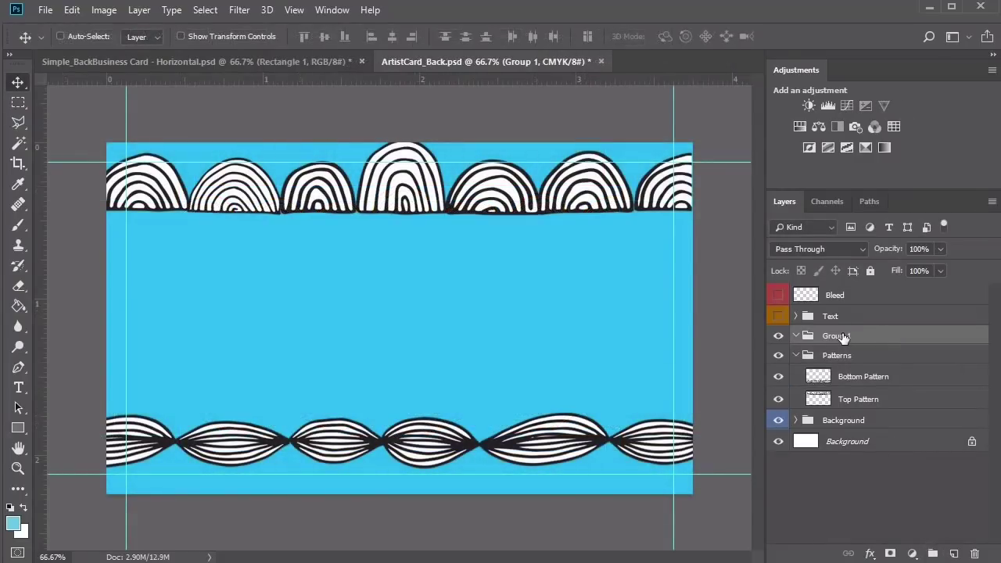
# Step: Rename the new layer group above Patterns to Shapes
pyautogui.doubleClick(840, 336)
pyautogui.write('Shapes')
pyautogui.press('Return')
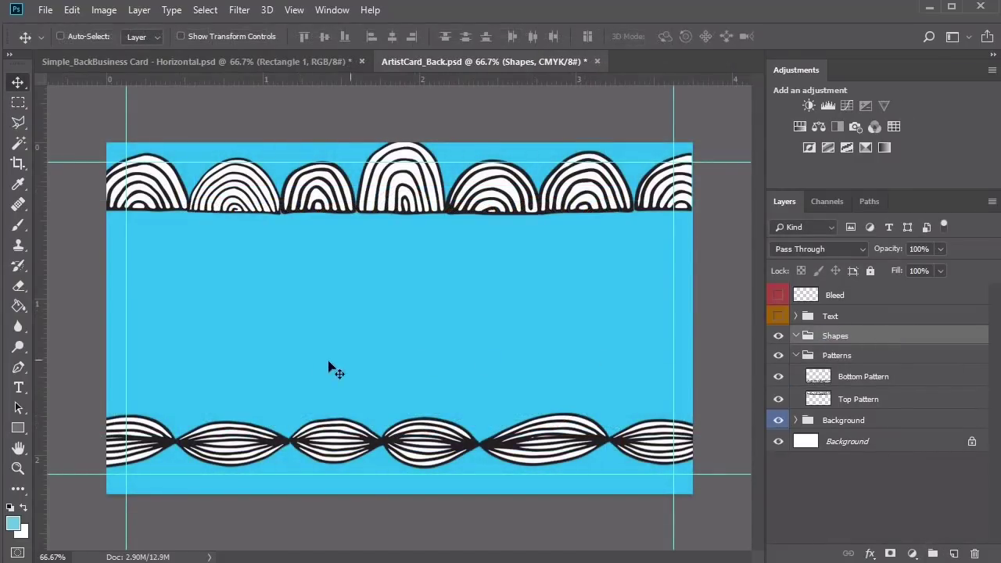
# Step: Create a black rectangle 401 px wide and 110 px high with no stroke in the Shapes group
pyautogui.click(18, 428)
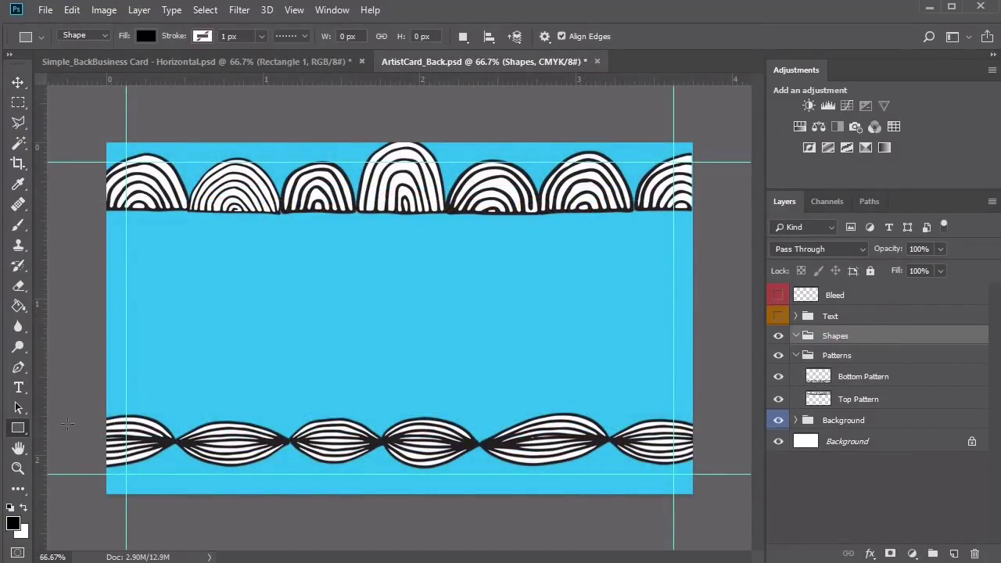
pyautogui.click(276, 348)
pyautogui.write('401')
pyautogui.press('Tab')
pyautogui.write('110')
pyautogui.press('Return')
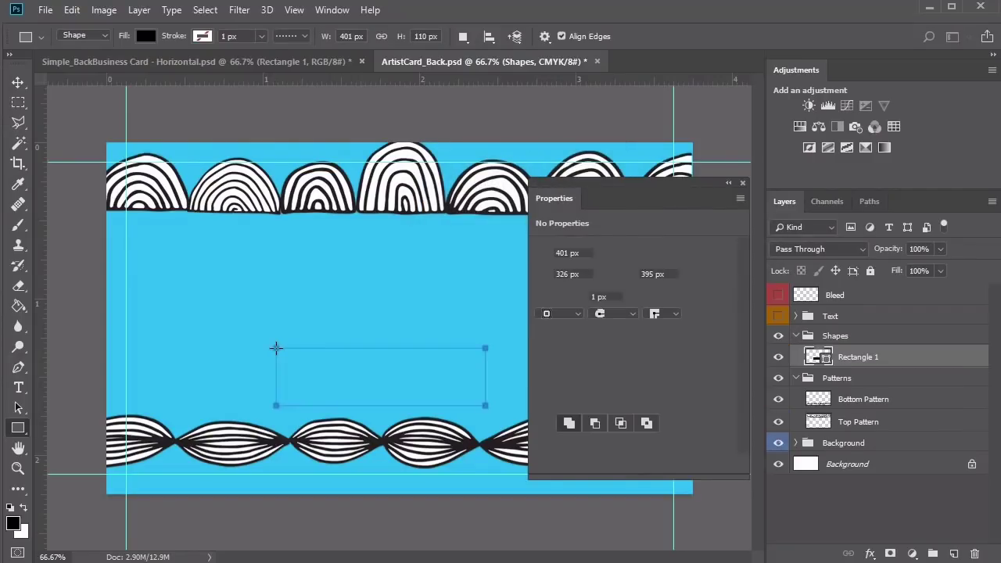
pyautogui.click(743, 183)
# Step: Move the large black rectangle to the card's horizontal centre, overlapping the lower part of the dome row
pyautogui.press('v')
pyautogui.moveTo(457, 389); pyautogui.dragTo(476, 227)
pyautogui.press('Up')
pyautogui.press('Up')
pyautogui.press('Up')
pyautogui.press('Up')
pyautogui.press('Up')
pyautogui.press('Up')
pyautogui.press('Up')
pyautogui.press('Up')
pyautogui.press('Up')
pyautogui.press('Up')
pyautogui.press('Up')
pyautogui.press('Up')
pyautogui.press('Up')
pyautogui.press('Up')
pyautogui.press('Up')
pyautogui.press('Up')
pyautogui.press('Up')
pyautogui.press('Up')
pyautogui.press('Up')
pyautogui.press('Up')
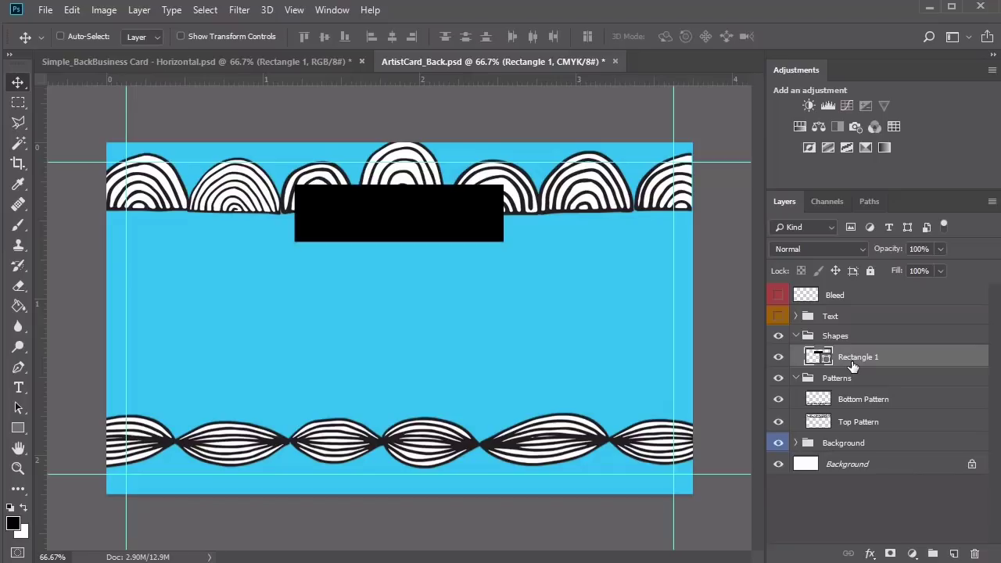
pyautogui.press('Down')
pyautogui.press('Down')
pyautogui.press('Right')
pyautogui.press('Right')
pyautogui.press('Right')
pyautogui.press('Right')
pyautogui.press('Right')
pyautogui.press('Right')
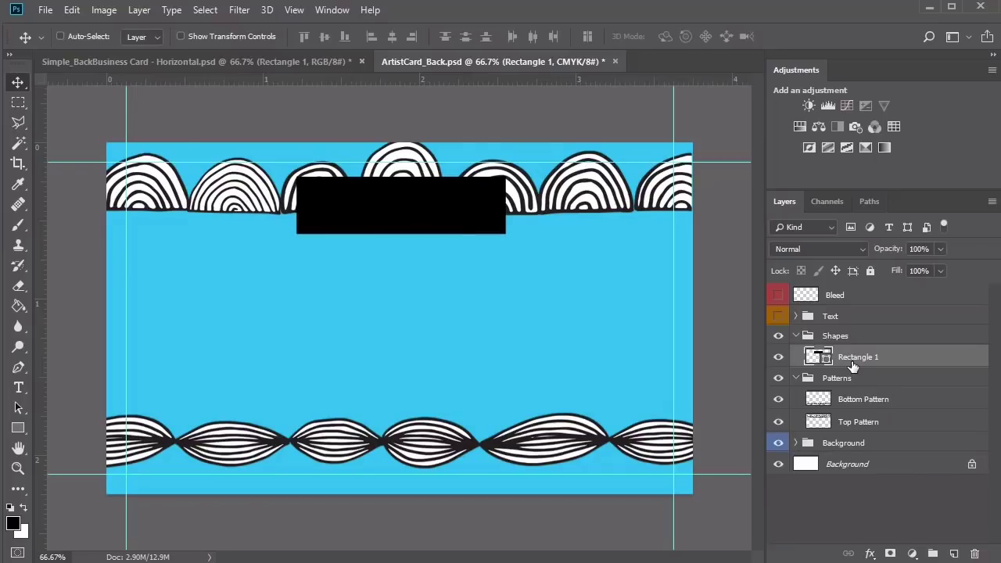
pyautogui.press('Up')
pyautogui.press('Up')
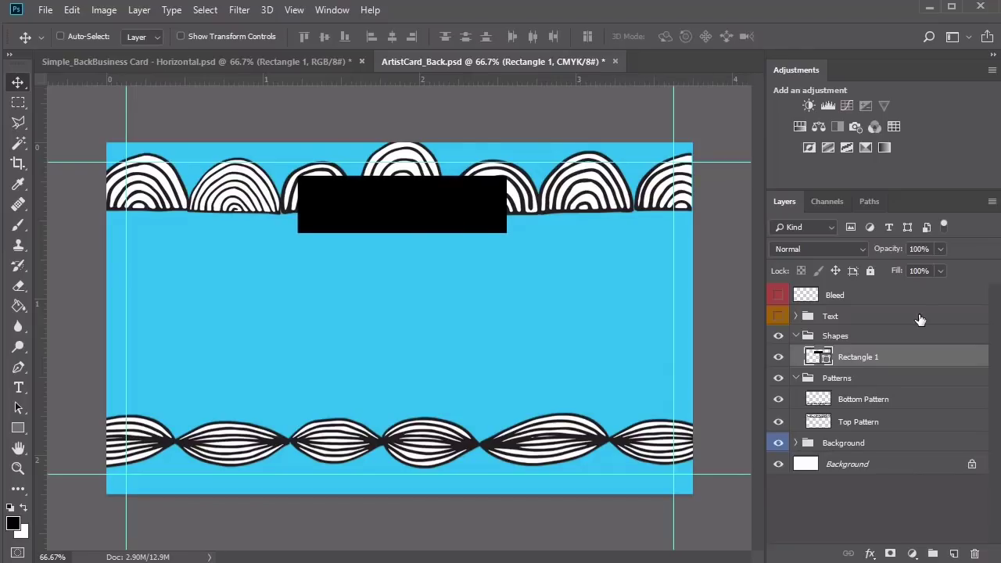
# Step: Create a 307 × 51 px black rectangle and place it on the card's lower right, above the bottom pattern
pyautogui.press('u')
pyautogui.press('v')
pyautogui.press('u')
pyautogui.click(284, 359)
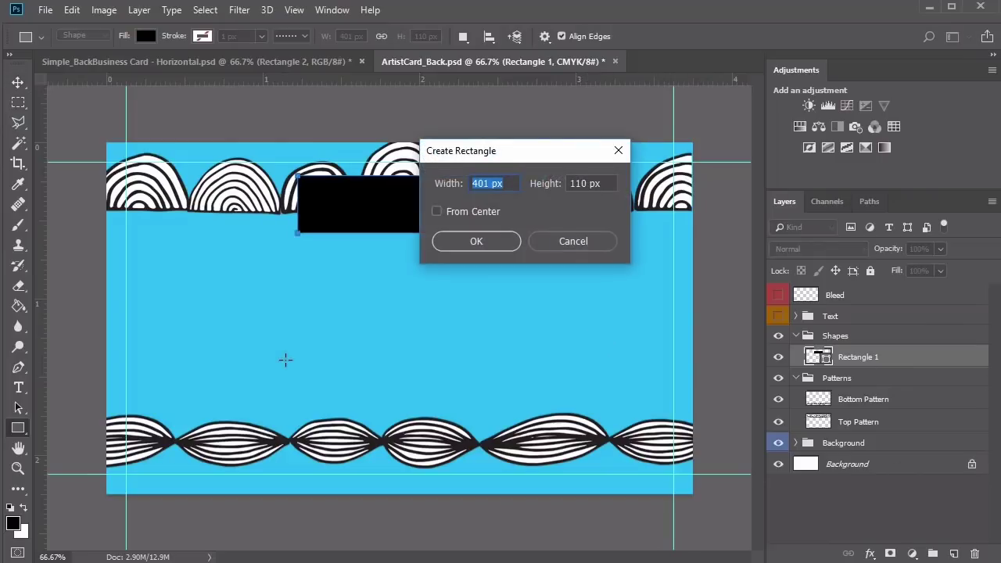
pyautogui.write('307')
pyautogui.press('Tab')
pyautogui.write('5')
pyautogui.press('Return')
pyautogui.press('v')
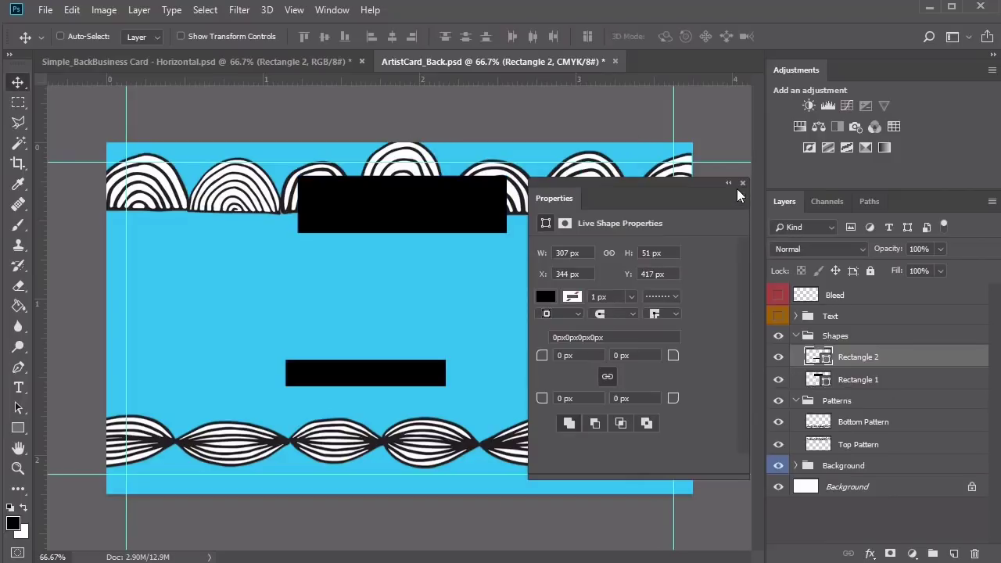
pyautogui.click(738, 187)
pyautogui.moveTo(402, 380); pyautogui.dragTo(604, 380)
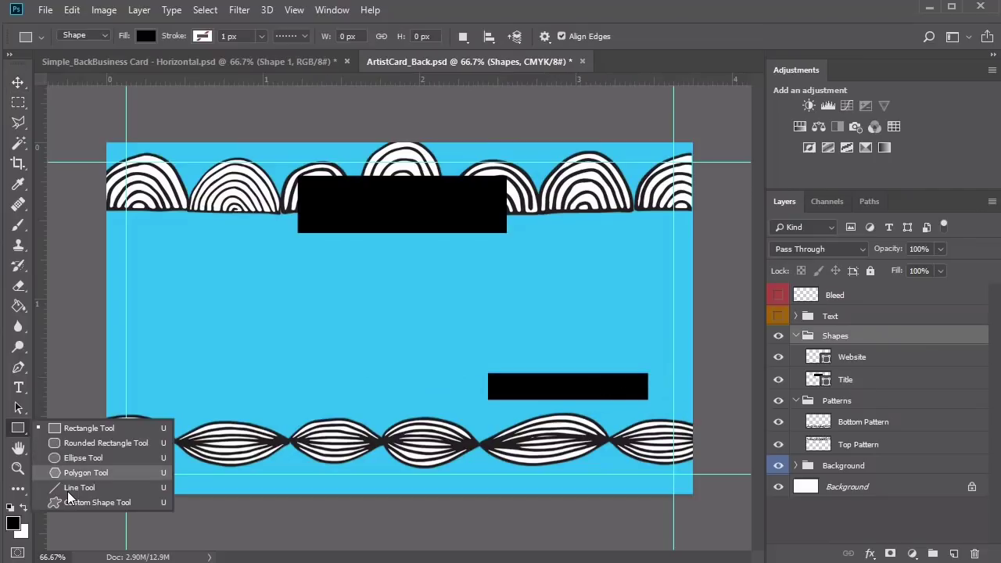
# Step: Draw a vertical line 1 px wide and 200 px high, centred between the large rectangle and the bottom pattern
pyautogui.click(67, 492)
pyautogui.moveTo(392, 261); pyautogui.dragTo(390, 376)
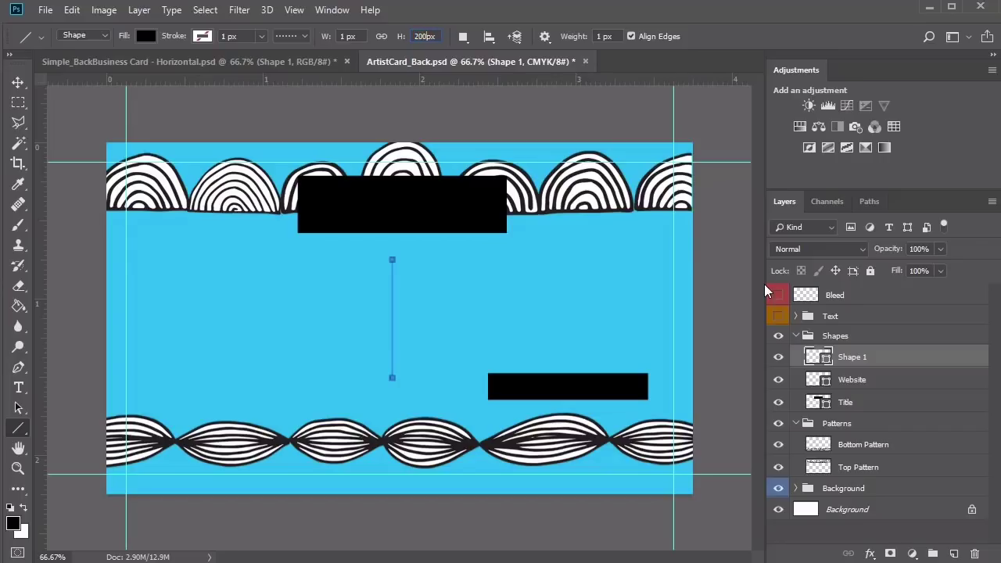
pyautogui.press('v')
pyautogui.moveTo(396, 308); pyautogui.dragTo(396, 337)
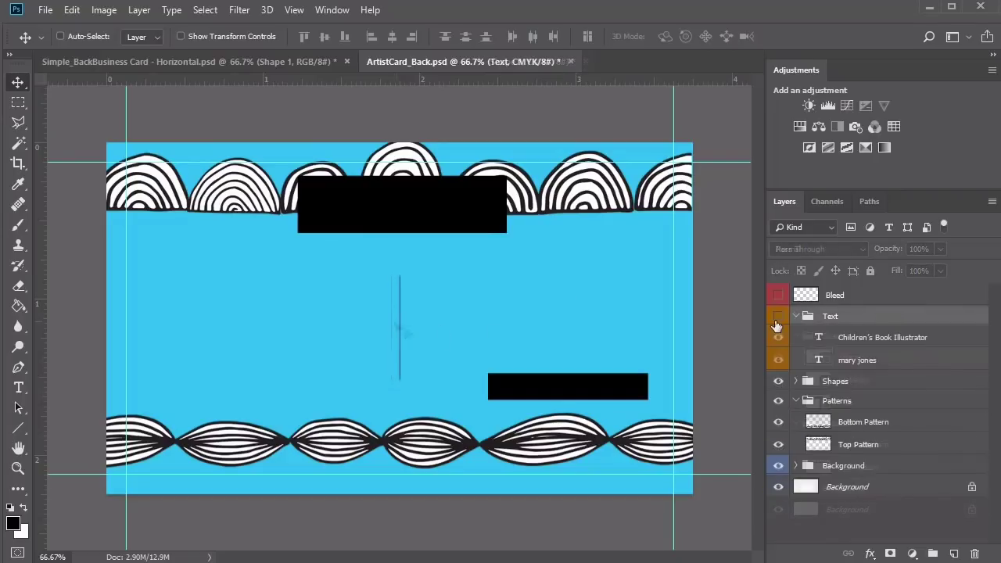
# Step: Show the Text group and move the artist's name and job title together onto the large black rectangle
pyautogui.click(776, 318)
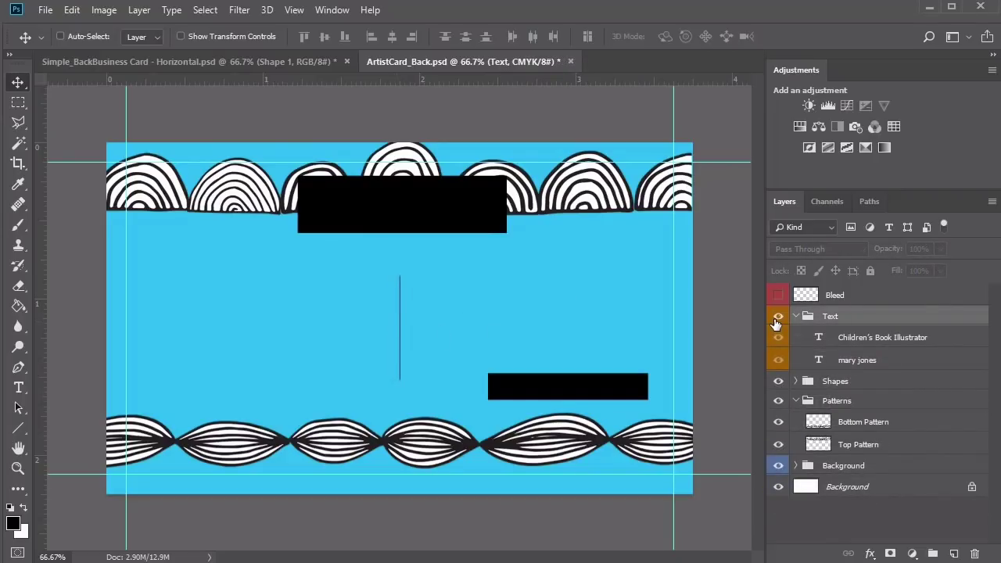
pyautogui.click(777, 318)
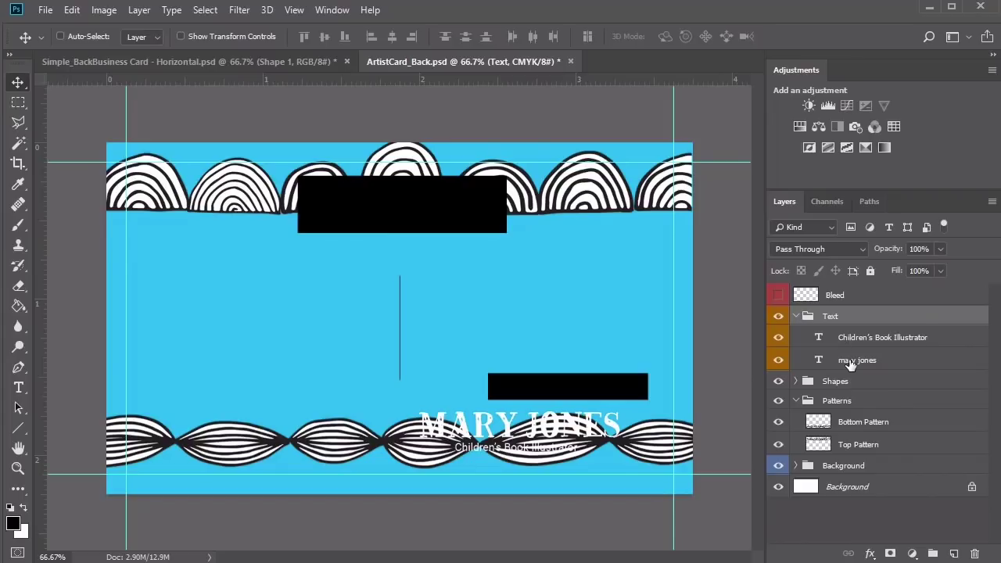
pyautogui.click(850, 337)
pyautogui.keyDown('shift'); pyautogui.click(850, 359); pyautogui.keyUp('shift')
pyautogui.moveTo(591, 435); pyautogui.dragTo(474, 214)
pyautogui.press('Up')
pyautogui.press('Up')
pyautogui.press('Up')
pyautogui.press('Up')
pyautogui.press('Up')
pyautogui.press('Up')
pyautogui.press('Up')
pyautogui.press('Up')
pyautogui.press('Up')
pyautogui.press('Up')
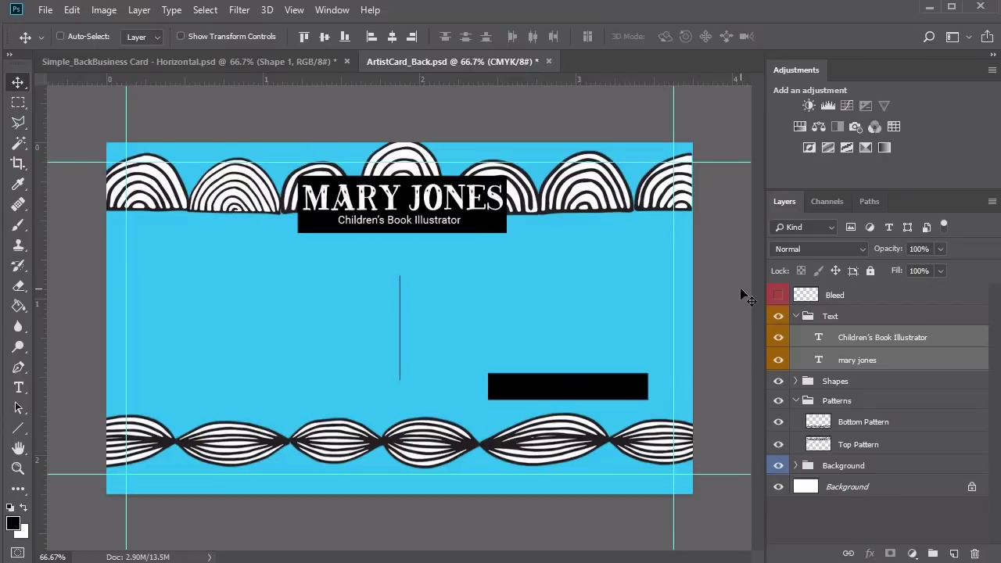
# Step: Set the "Children's Book Illustrator" text to the Italic font style
pyautogui.press('t')
pyautogui.click(883, 337)
pyautogui.click(313, 36)
pyautogui.click(301, 113)
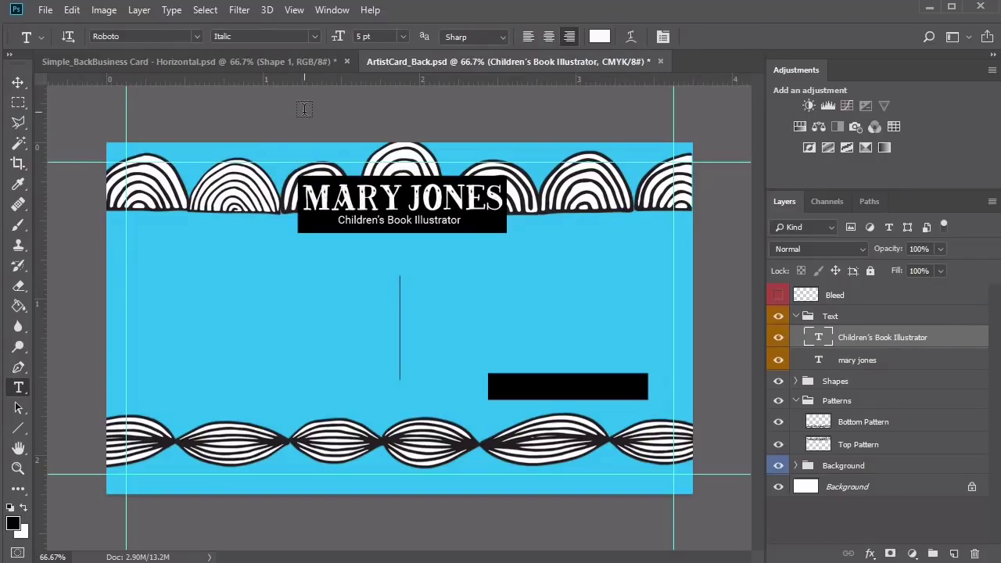
pyautogui.press('v')
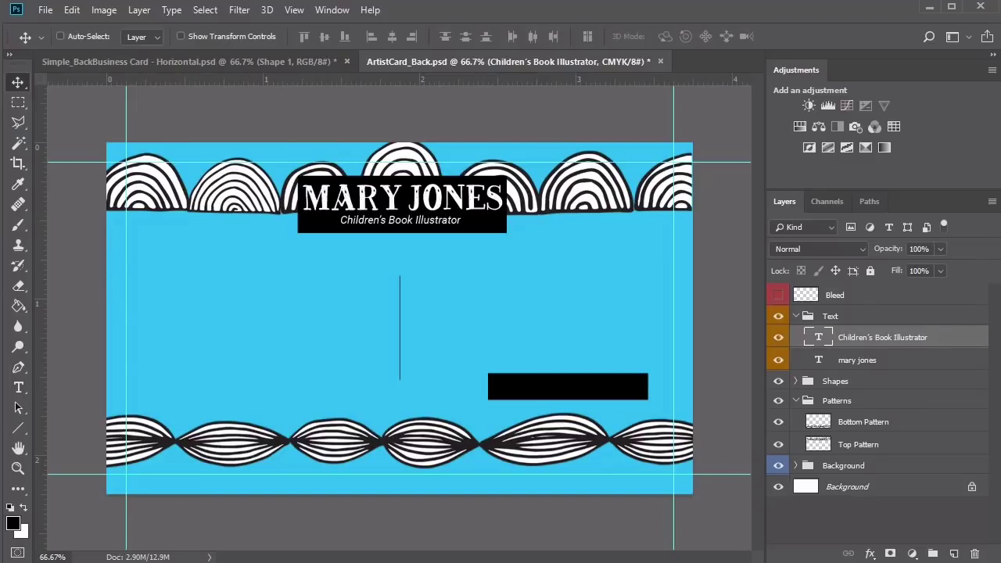
# Step: Add the text "Author of" in 6 pt Roboto Bold Italic to the card's left half
pyautogui.press('t')
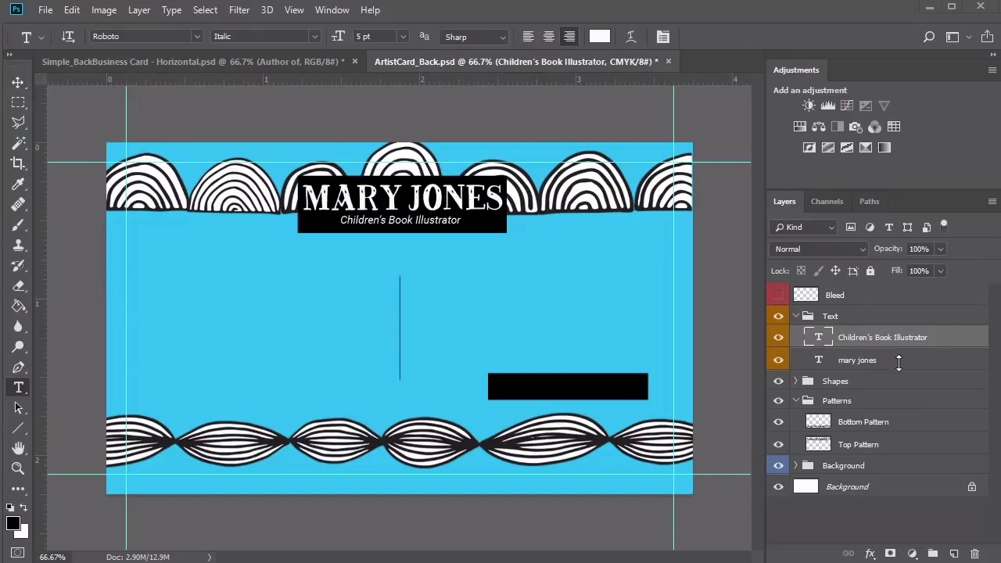
pyautogui.click(212, 298)
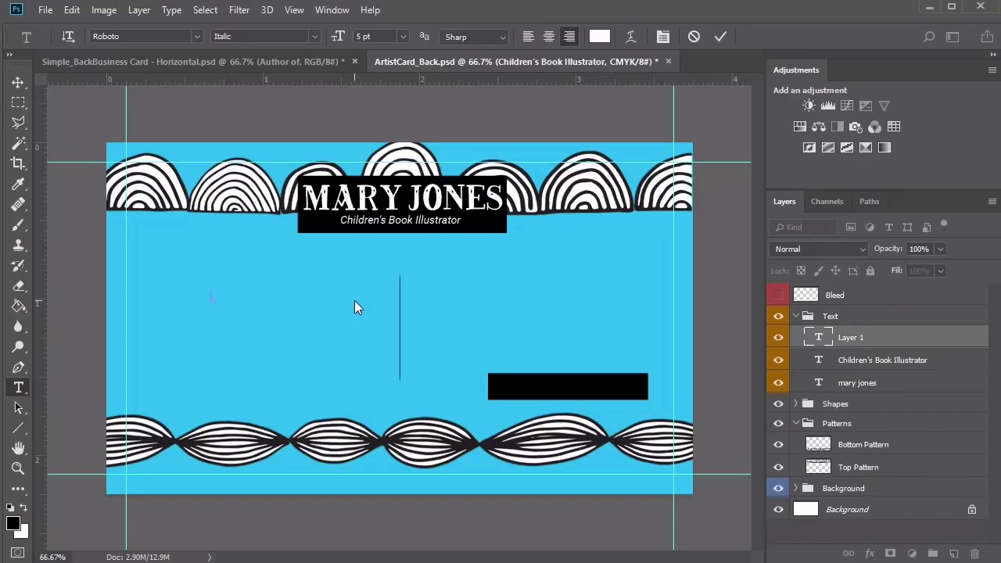
pyautogui.write('Author of')
pyautogui.hotkey('ctrl', 'Return')
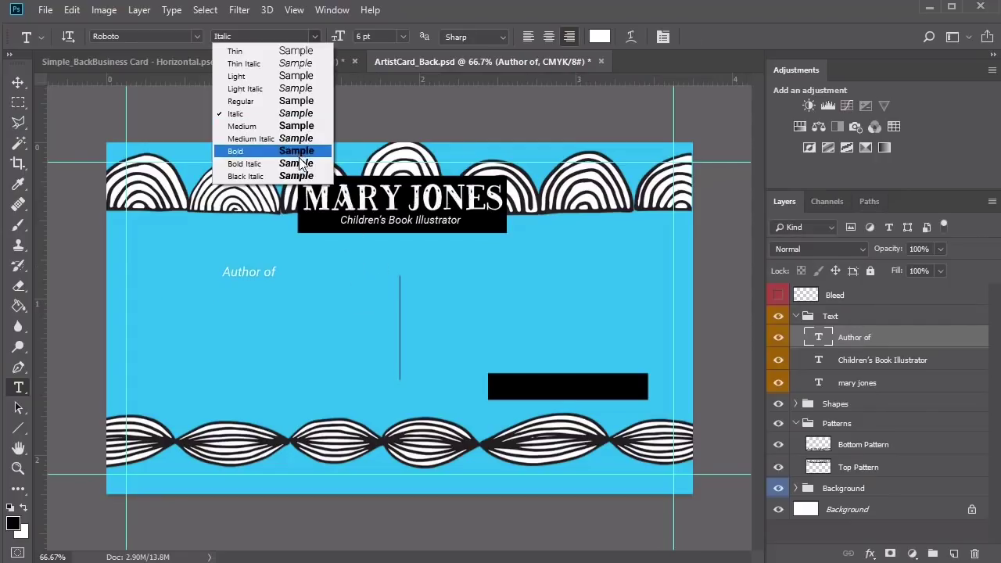
pyautogui.click(305, 163)
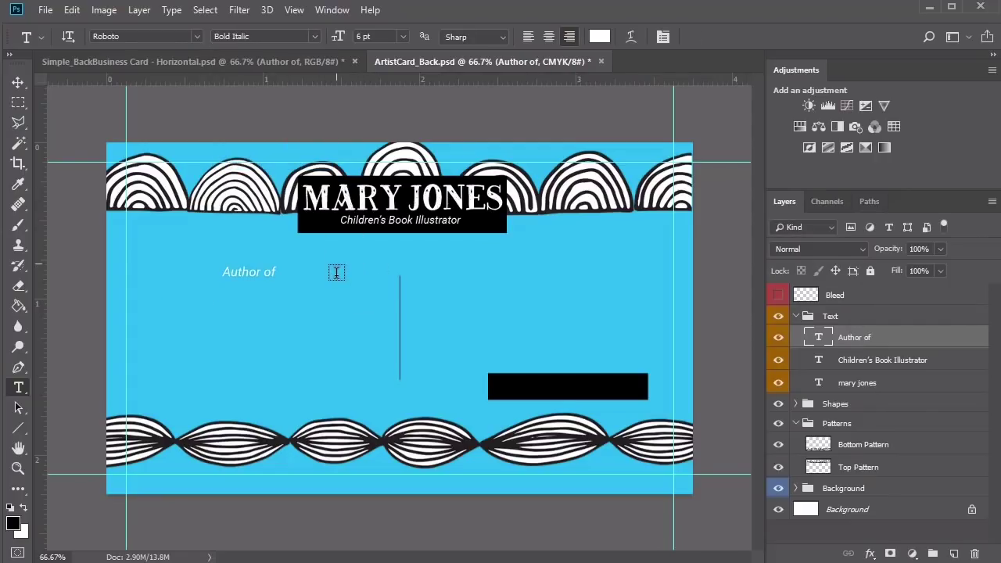
# Step: Fine-tune the position of the "Author of" heading in the upper part of the card's left half
pyautogui.press('v')
pyautogui.press('Right')
pyautogui.press('Right')
pyautogui.press('Right')
pyautogui.press('Right')
pyautogui.press('Right')
pyautogui.press('Right')
pyautogui.press('Right')
pyautogui.press('Right')
pyautogui.press('Right')
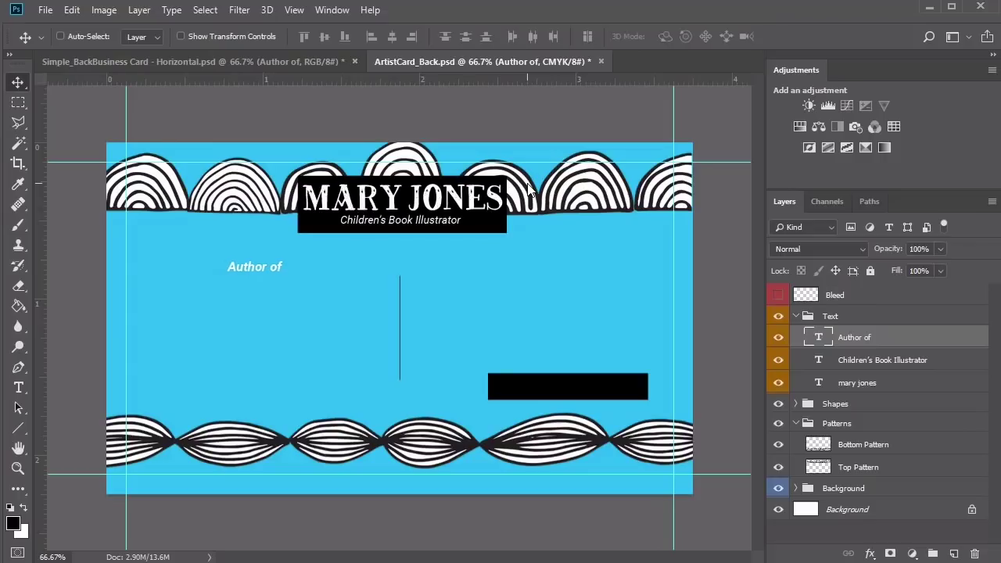
pyautogui.press('Left')
pyautogui.press('Left')
pyautogui.press('Left')
pyautogui.press('Left')
pyautogui.press('Left')
pyautogui.press('Left')
pyautogui.press('Left')
# Step: Add the book title "Upside, Down and Around" in quotation marks below the "Author of" heading
pyautogui.press('t')
pyautogui.click(177, 304)
pyautogui.write('"Upside, Down and Around"')
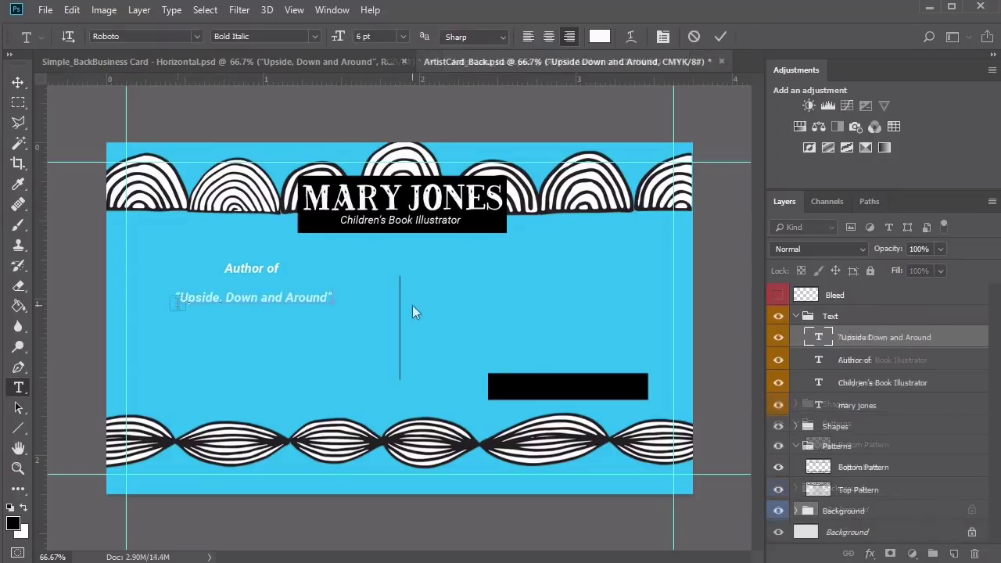
pyautogui.hotkey('ctrl', 'Return')
pyautogui.press('v')
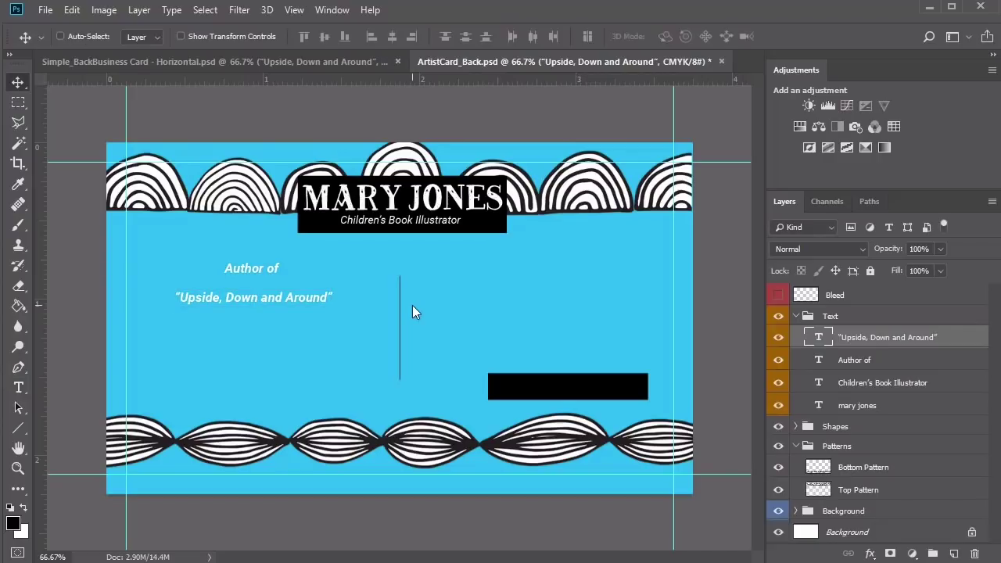
# Step: Set the "Upside, Down and Around" title to 8 pt Italic and shift it right beneath the heading
pyautogui.press('t')
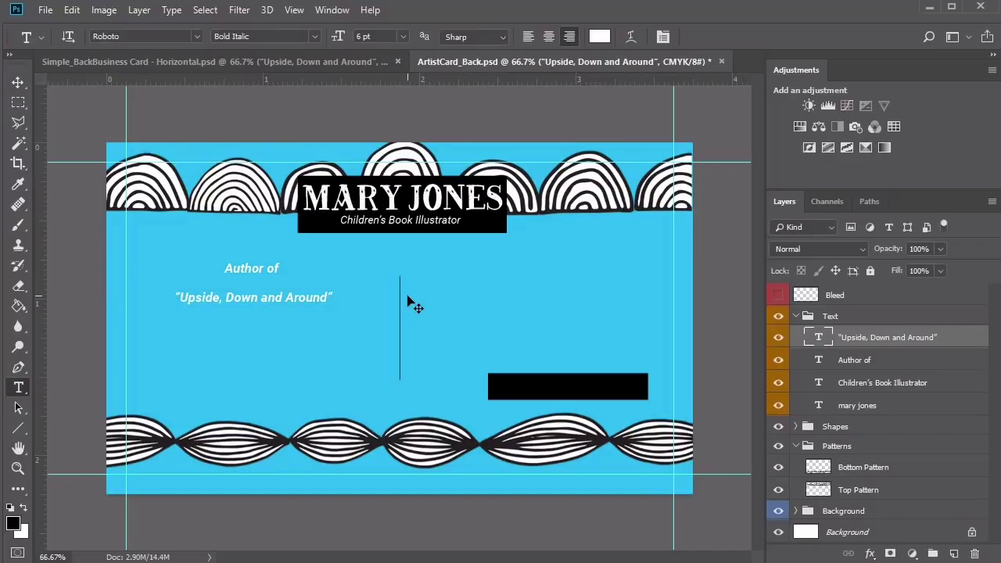
pyautogui.click(312, 37)
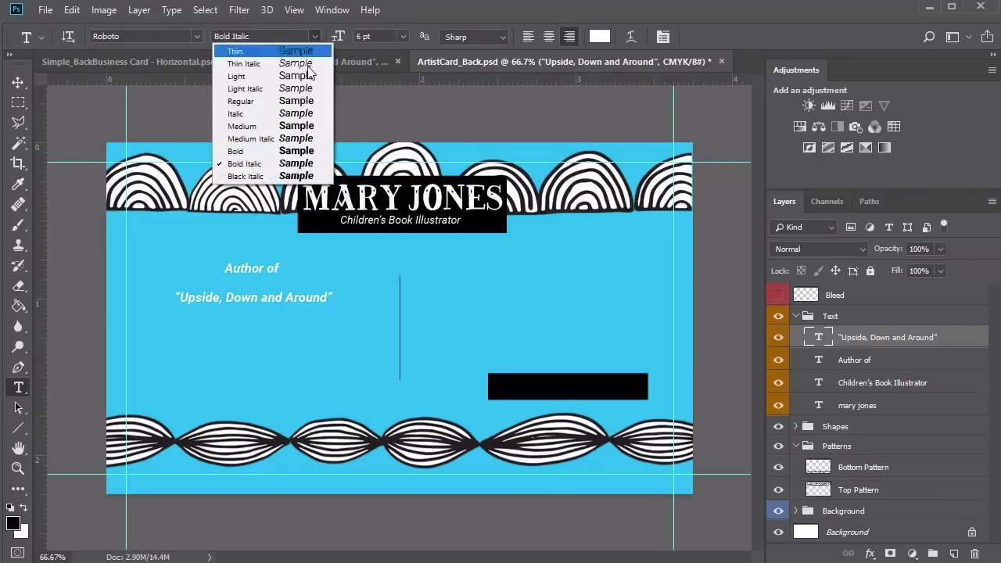
pyautogui.click(300, 114)
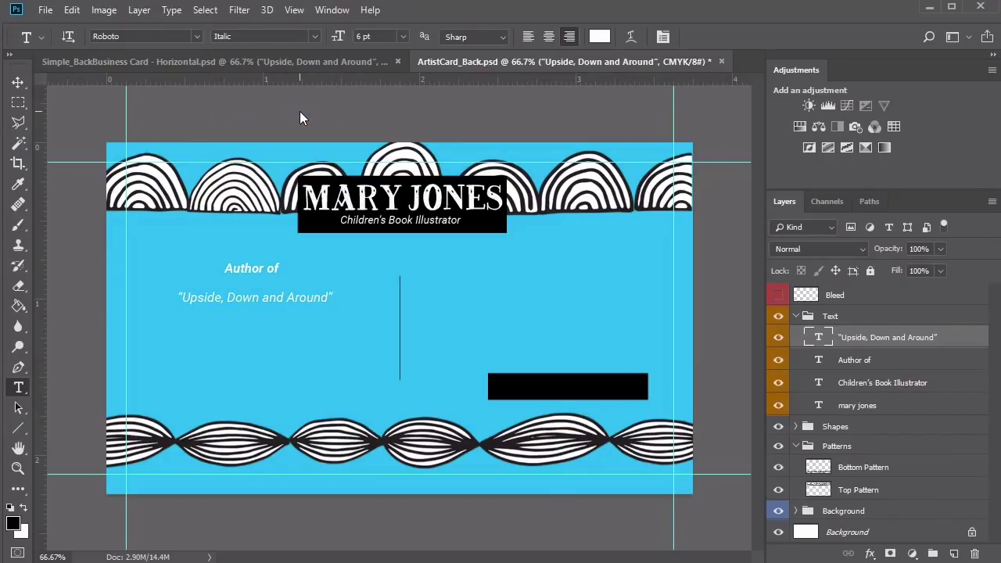
pyautogui.click(404, 36)
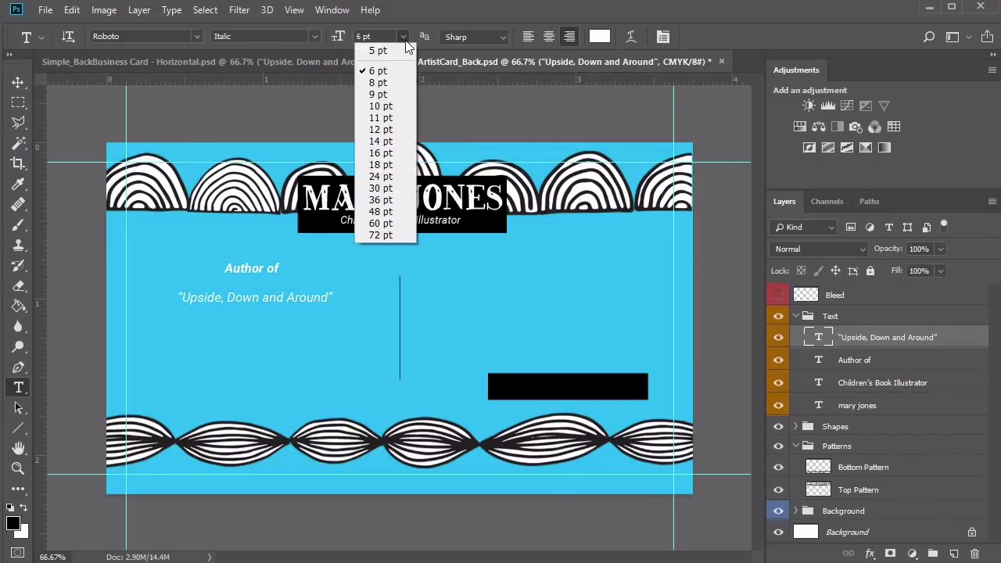
pyautogui.click(380, 80)
pyautogui.press('v')
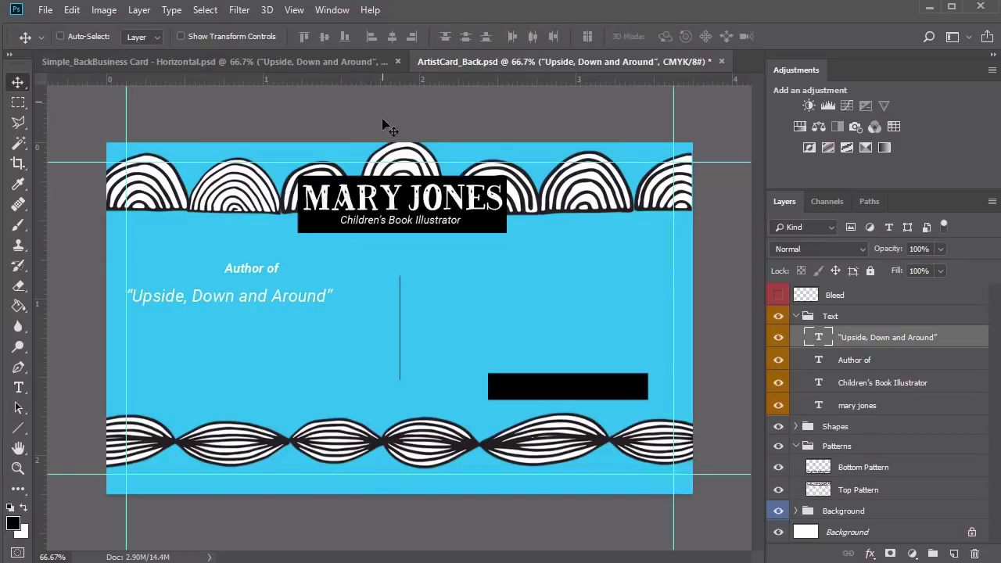
pyautogui.moveTo(319, 297); pyautogui.dragTo(339, 299)
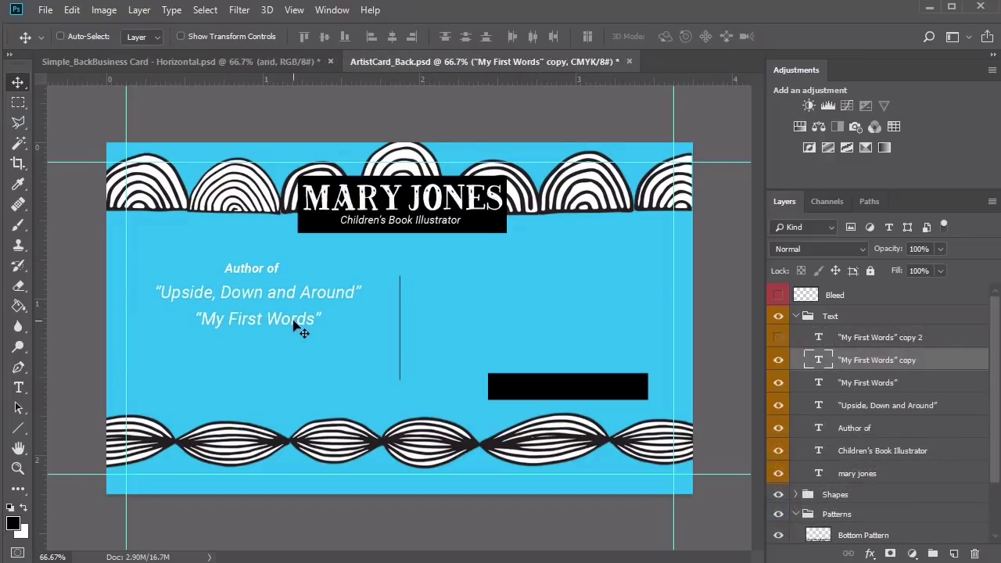
# Step: Turn the visible copy of the "My First Words" line into "and" at 7 pt, centred below the original
pyautogui.moveTo(301, 332); pyautogui.dragTo(296, 349)
pyautogui.press('t')
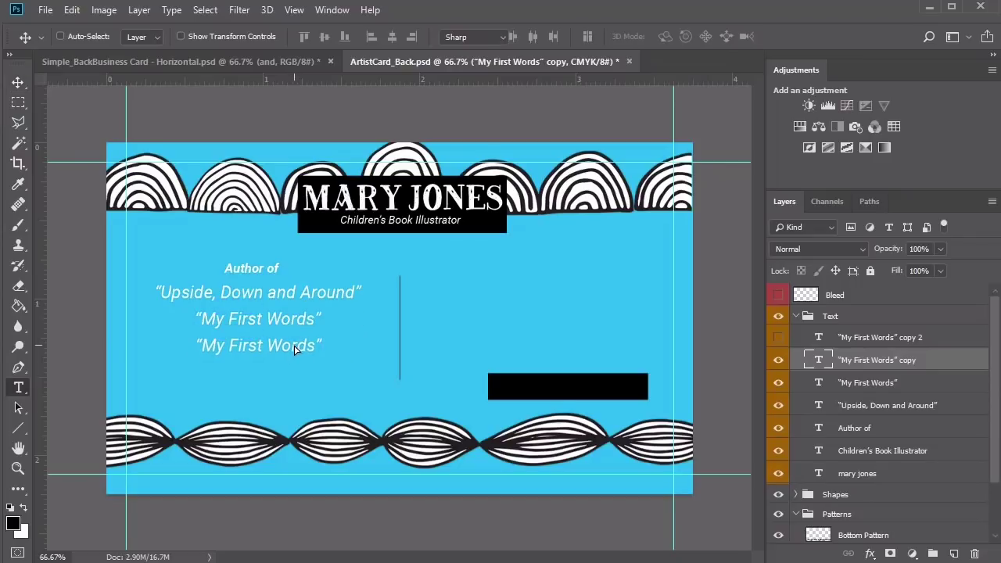
pyautogui.write('7')
pyautogui.press('Return')
pyautogui.click(335, 351)
pyautogui.write('and')
pyautogui.hotkey('ctrl', 'Return')
pyautogui.press('v')
pyautogui.moveTo(331, 351); pyautogui.dragTo(283, 352)
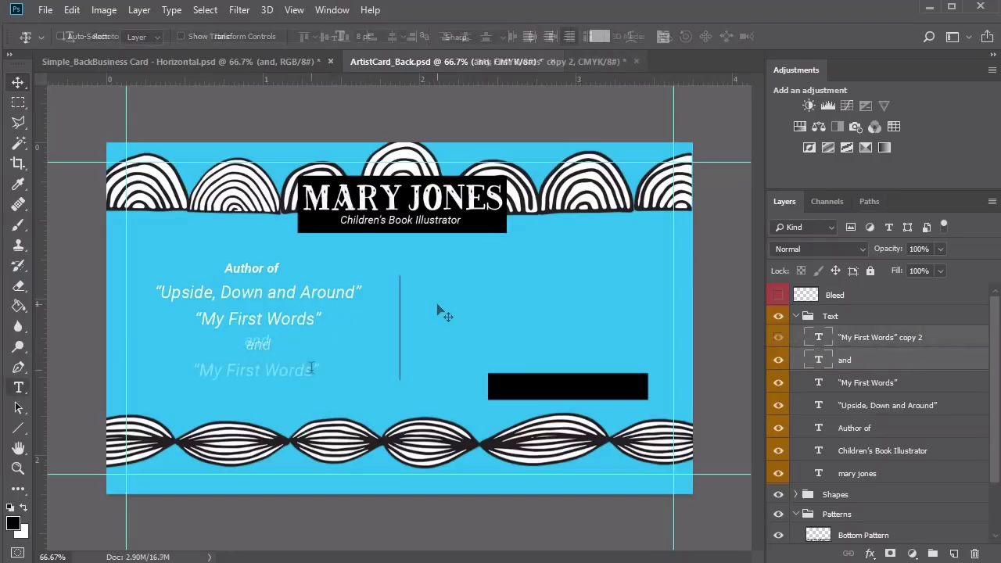
# Step: Replace the wording inside the quotation marks of the last "My First Words" copy with Drawing with Ms. Patience
pyautogui.moveTo(310, 367); pyautogui.dragTo(202, 369)
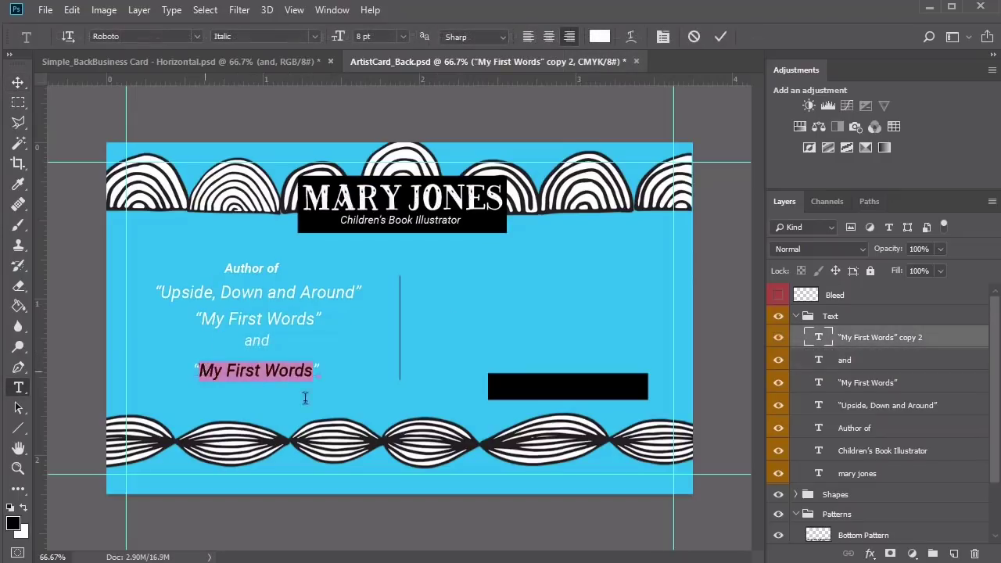
pyautogui.write('Drawing with ')
pyautogui.write('Ms.')
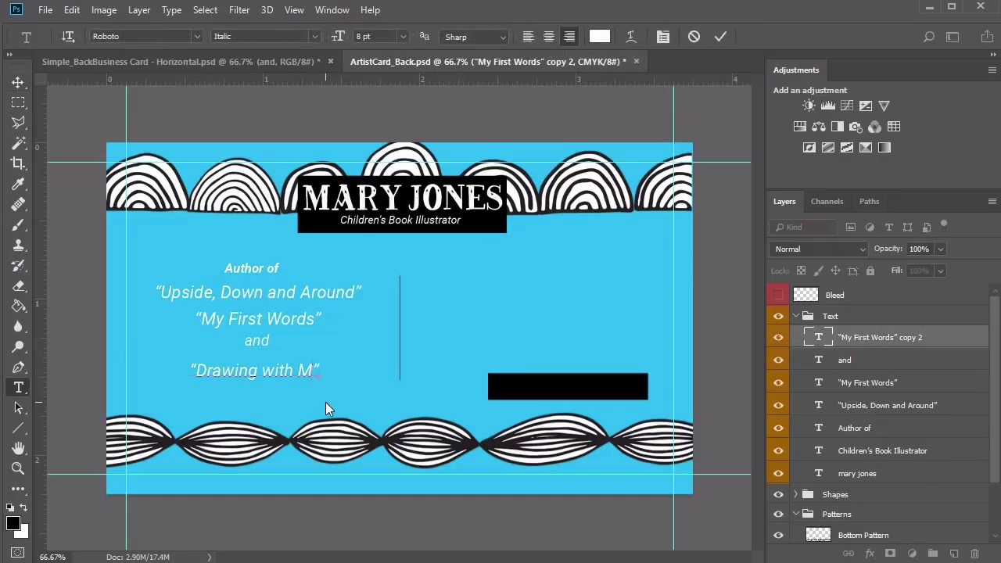
pyautogui.write(' Patience')
pyautogui.hotkey('ctrl', 'Return')
pyautogui.press('v')
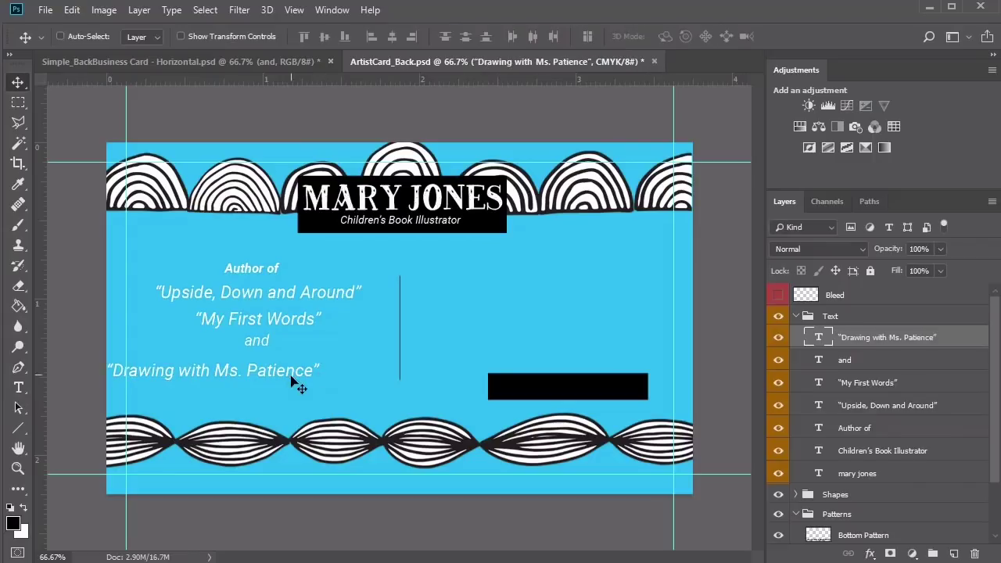
# Step: Centre the "Drawing with Ms. Patience" line beneath "and", then shift it, "and" and the other two book titles slightly left and down
pyautogui.moveTo(295, 383); pyautogui.dragTo(346, 373)
pyautogui.keyDown('shift'); pyautogui.click(890, 405); pyautogui.keyUp('shift')
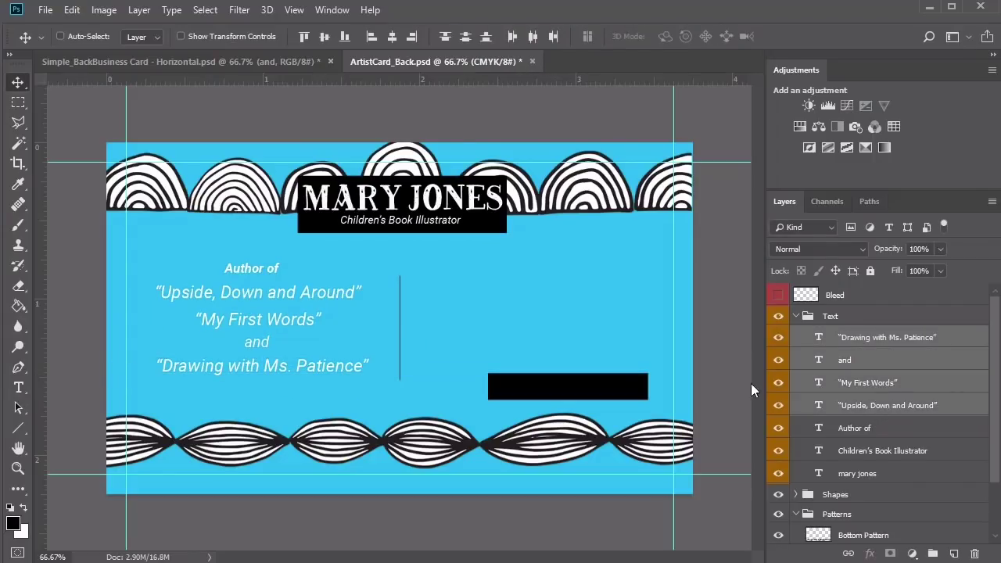
pyautogui.press('Left')
pyautogui.press('Left')
pyautogui.press('Left')
pyautogui.press('Left')
pyautogui.press('Left')
pyautogui.press('Left')
pyautogui.press('Down')
pyautogui.press('Down')
pyautogui.press('Down')
pyautogui.press('Down')
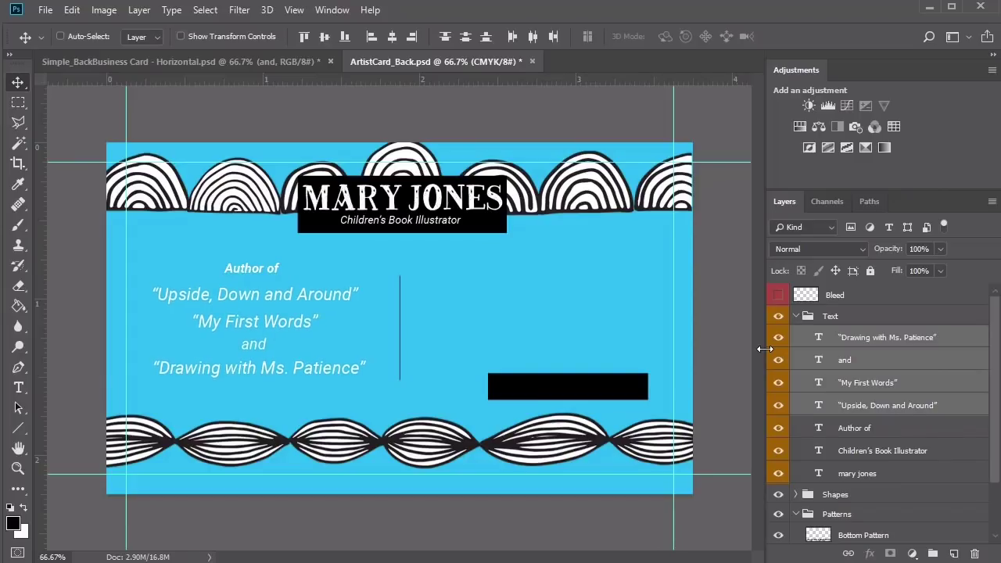
# Step: Add a text line with the artist's website address in the open area beside the vertical divider
pyautogui.press('t')
pyautogui.click(457, 338)
pyautogui.write('www.')
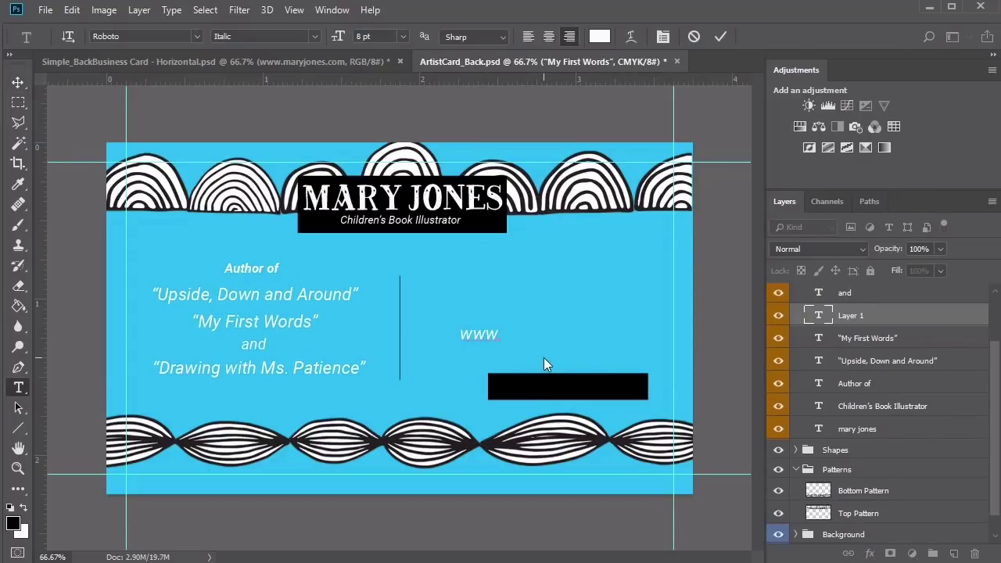
pyautogui.write('maryjones.com')
pyautogui.hotkey('ctrl', 'Return')
pyautogui.press('v')
pyautogui.press('t')
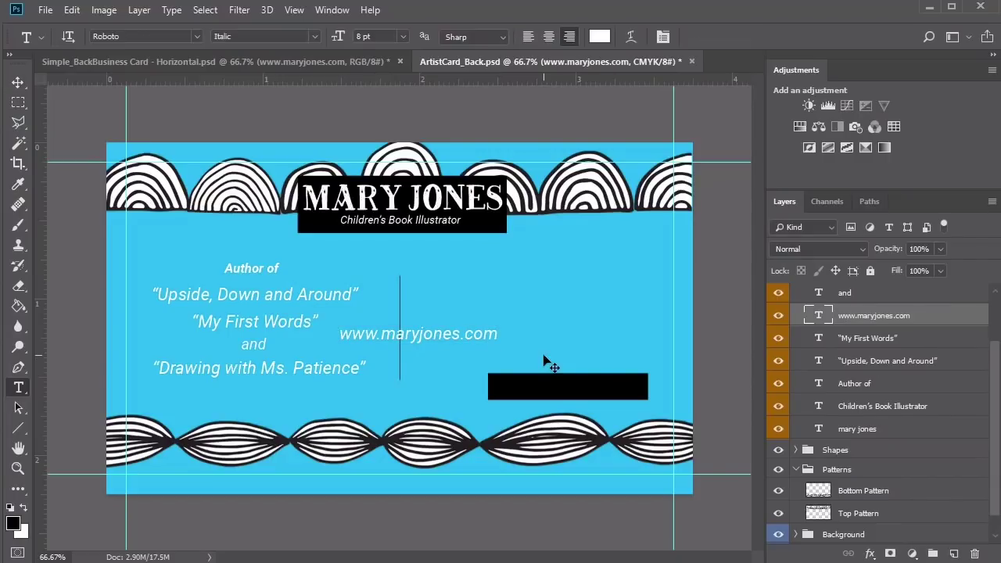
# Step: Set the website line to 7 pt Regular and move it onto the black rectangle above the bottom pattern
pyautogui.click(315, 37)
pyautogui.click(310, 102)
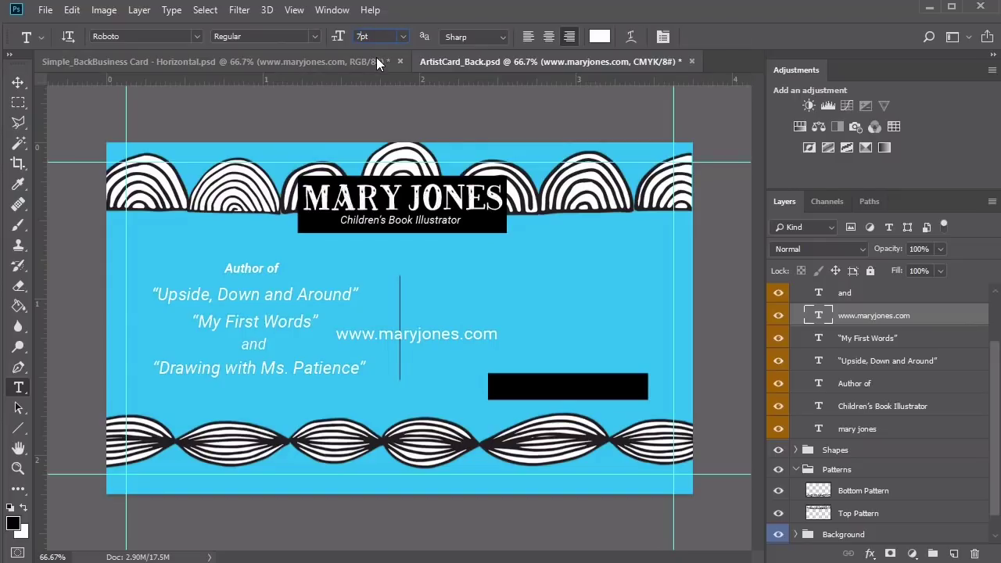
pyautogui.press('v')
pyautogui.moveTo(471, 344); pyautogui.dragTo(623, 397)
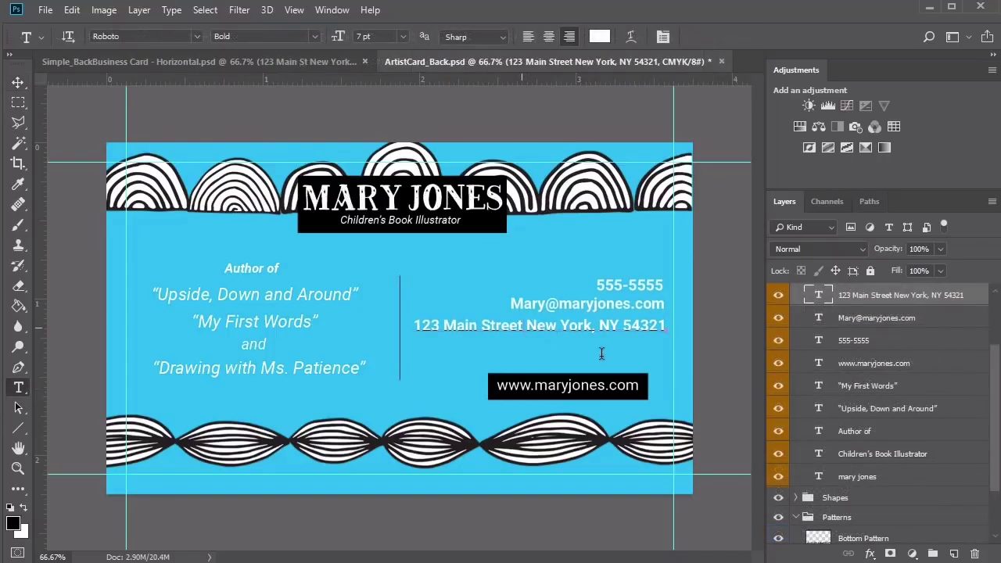
# Step: Abbreviate "Street" to "St" in the artist's address line
pyautogui.click(603, 348)
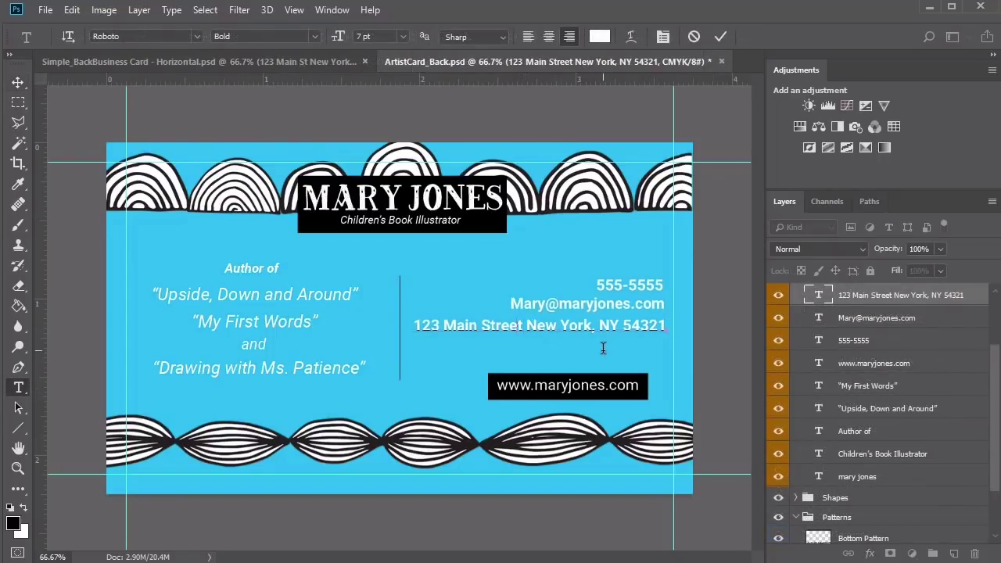
pyautogui.press('BackSpace')
pyautogui.press('BackSpace')
pyautogui.press('BackSpace')
pyautogui.press('BackSpace')
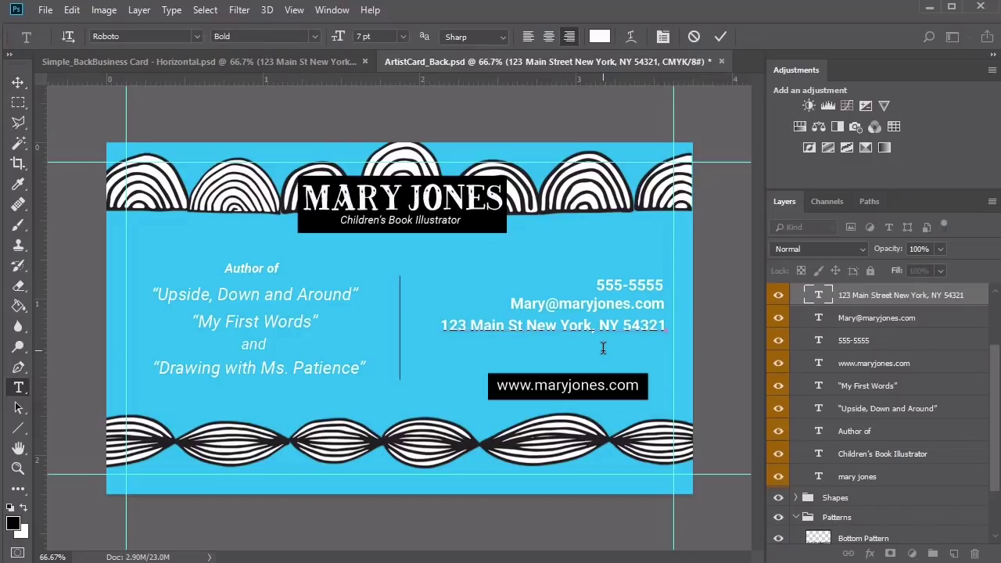
pyautogui.hotkey('ctrl', 'Return')
pyautogui.press('v')
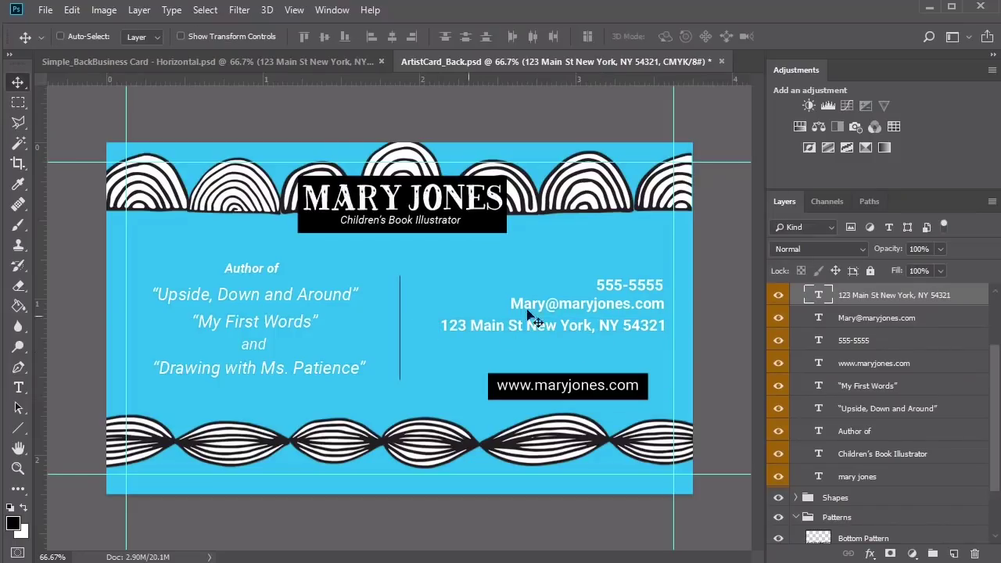
# Step: Even out the vertical spacing between the phone, e-mail and address lines
pyautogui.scroll(1, 875, 349)
pyautogui.click(874, 345)
pyautogui.click(885, 320)
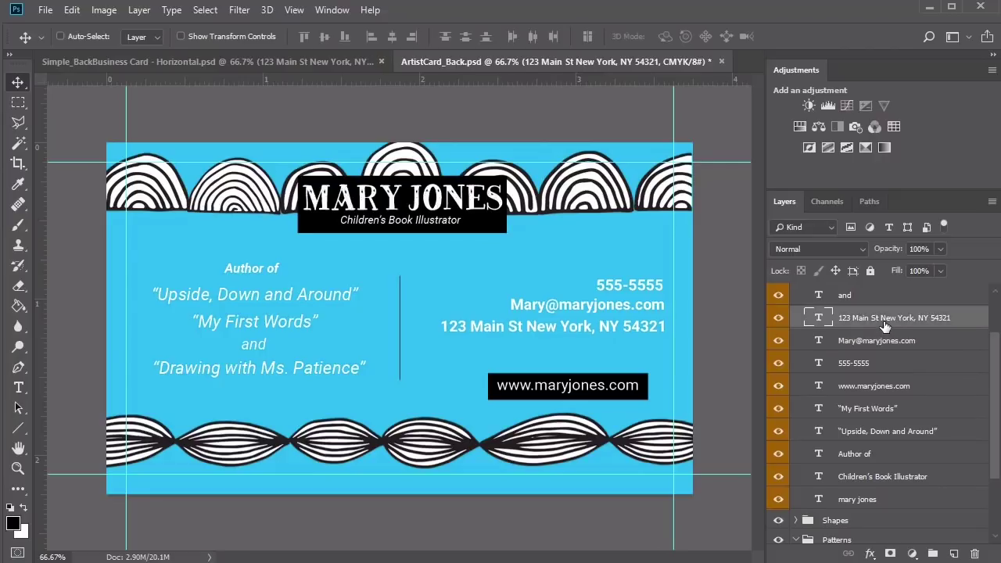
pyautogui.click(886, 365)
pyautogui.click(892, 346)
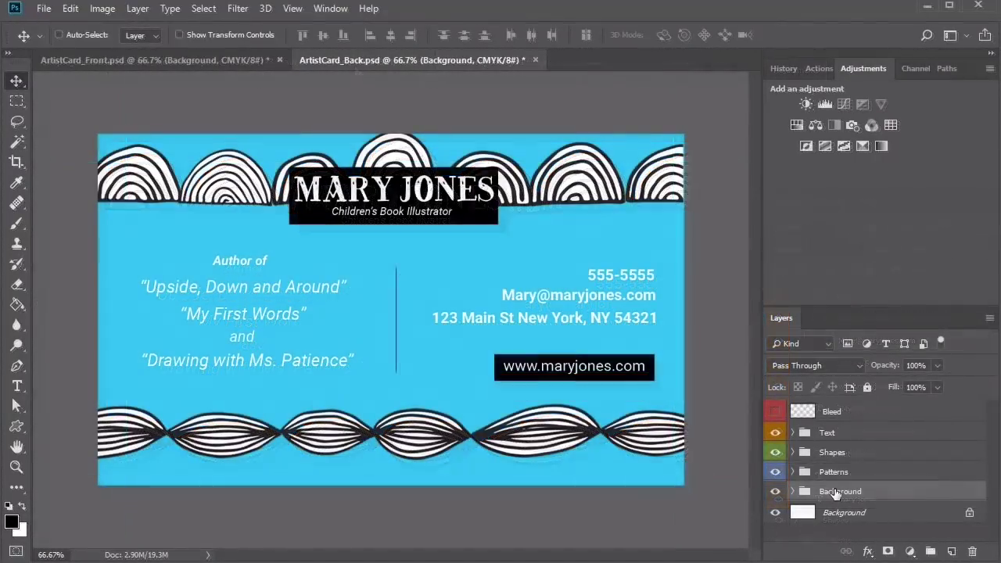
# Step: Colour-code the Background layer group violet
pyautogui.rightClick(836, 491)
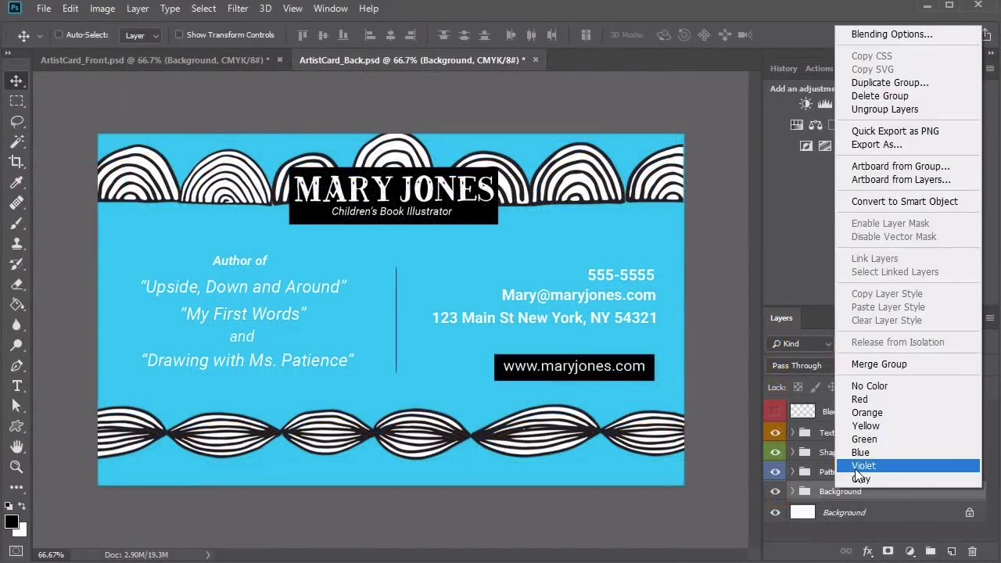
pyautogui.click(855, 469)
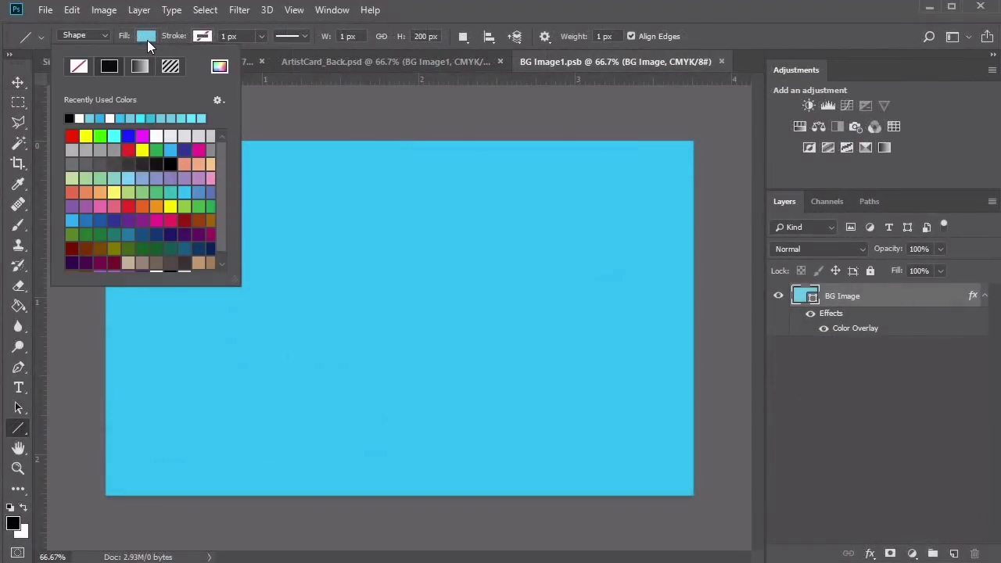
# Step: Change the fill of the BG Image shape in BG Image1.psb to bright yellow
pyautogui.click(86, 136)
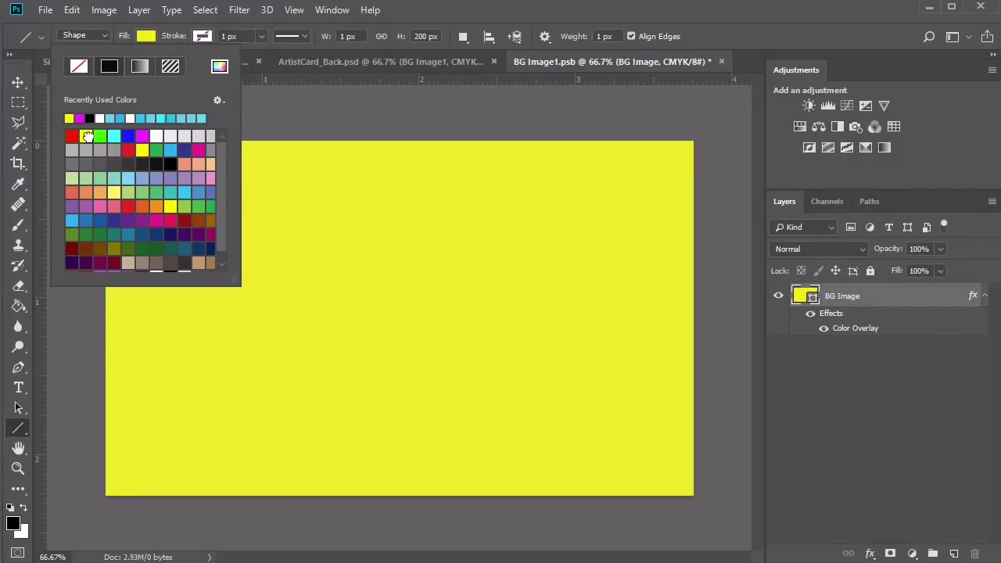